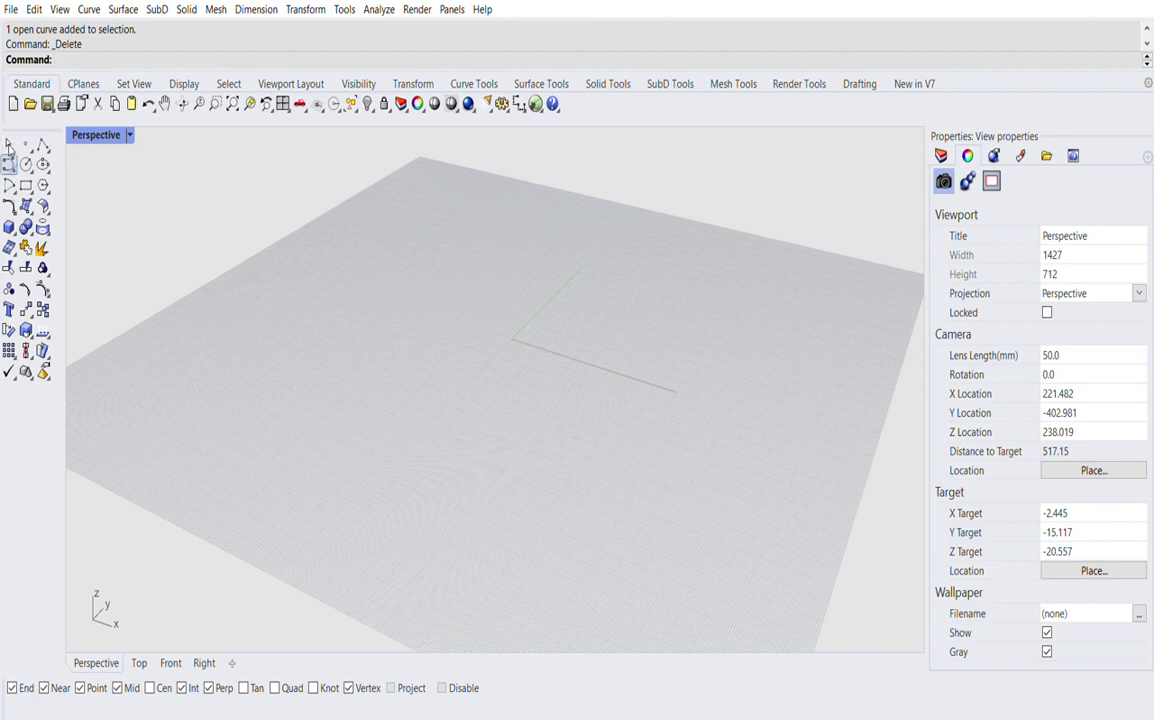
- Draw a closed degree-3 control-point curve on the ground plane, shaped as a large rounded loop with a hooked arm
left_click(9, 164)
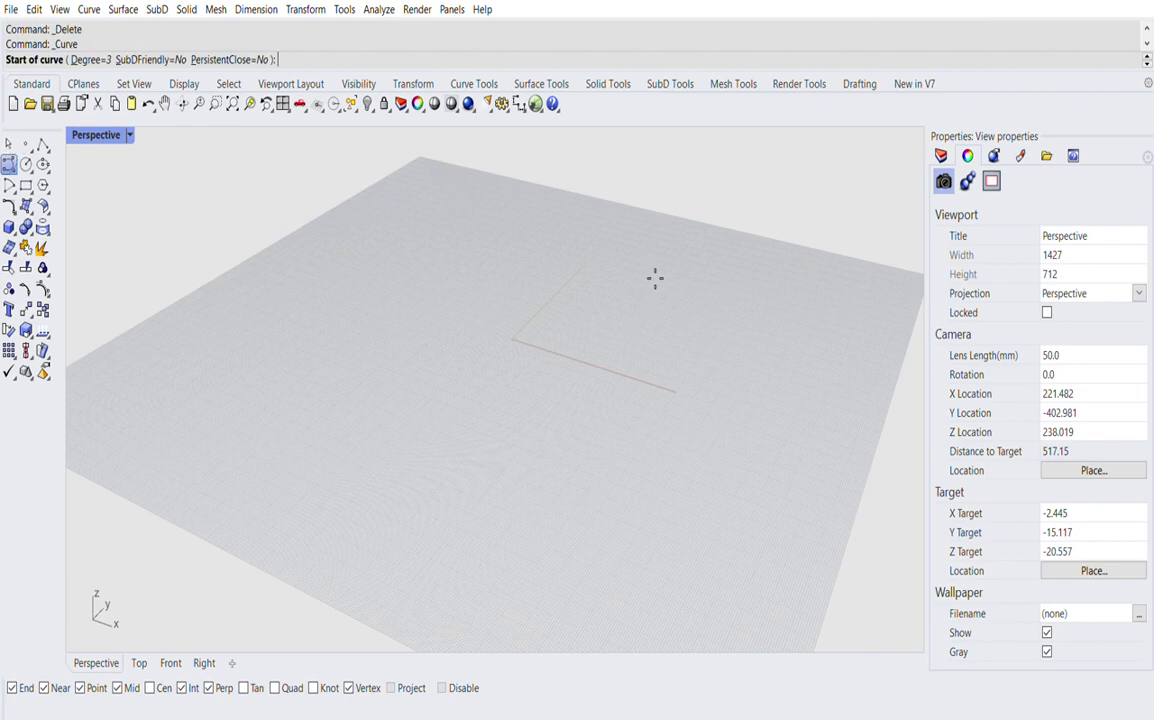
left_click(646, 286)
left_click(532, 257)
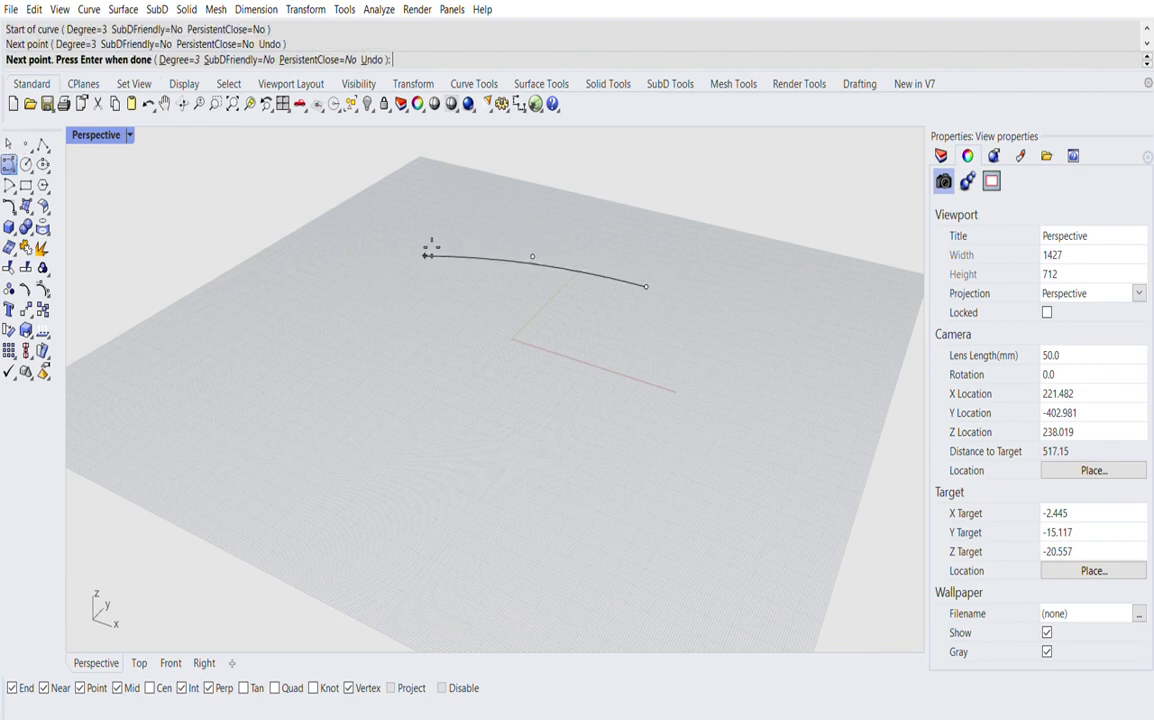
left_click(420, 259)
left_click(306, 346)
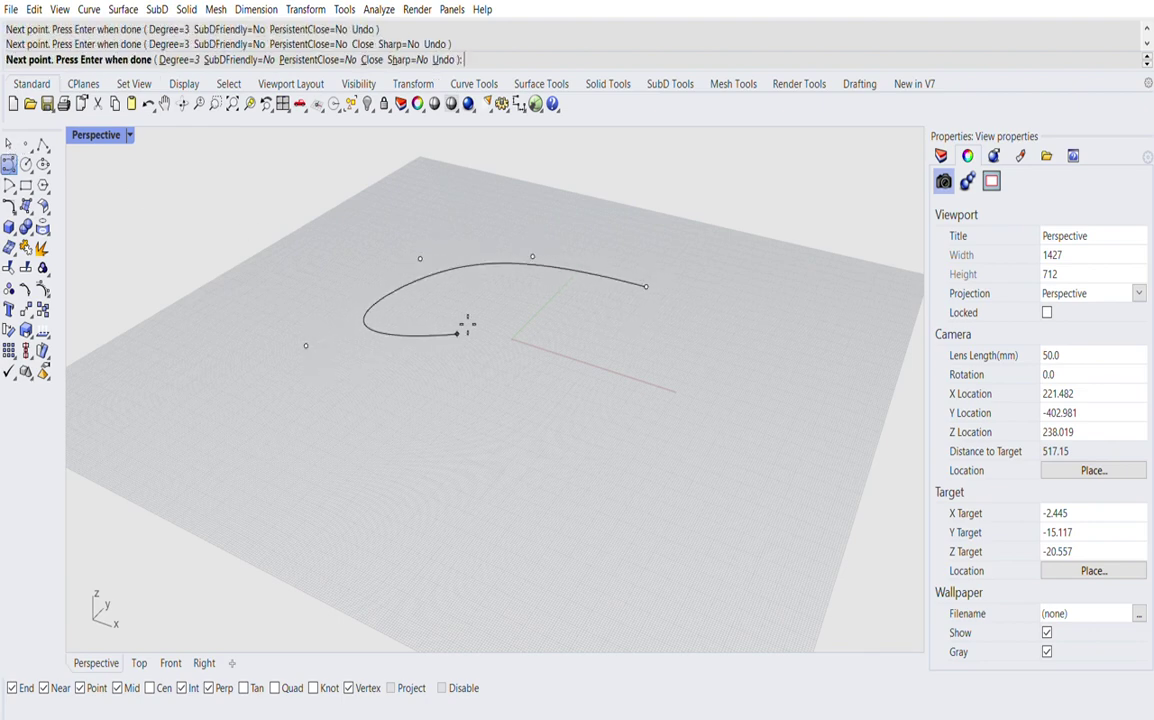
left_click(518, 328)
left_click(628, 393)
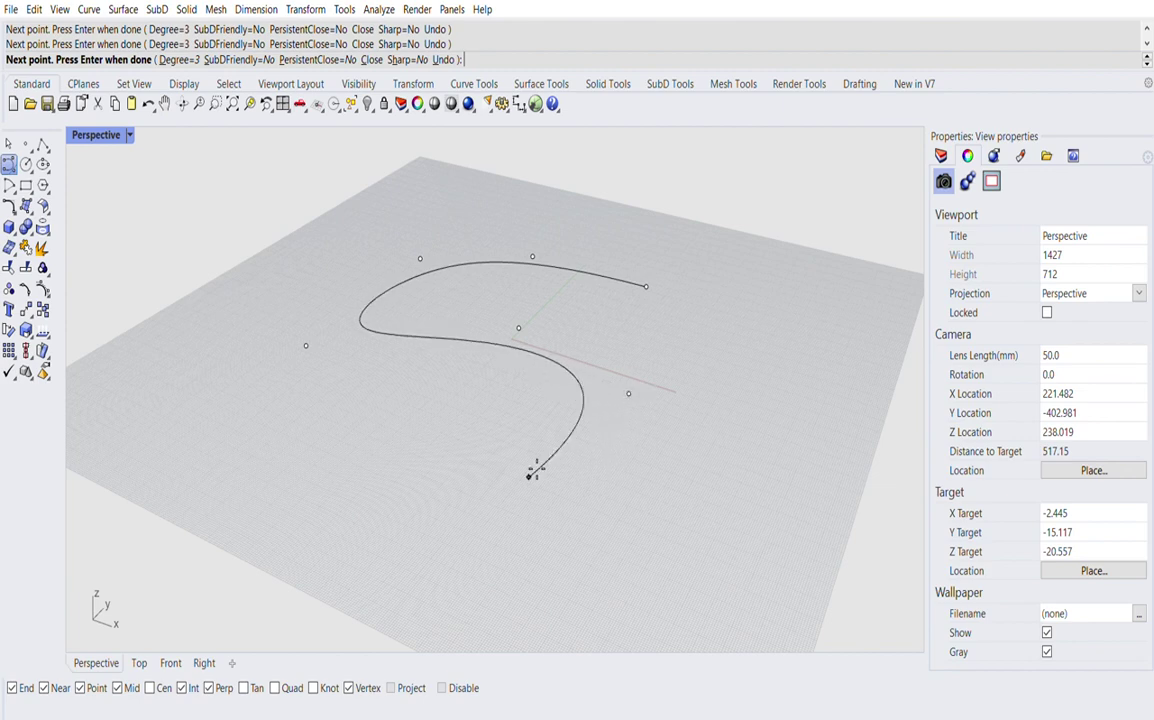
left_click(528, 477)
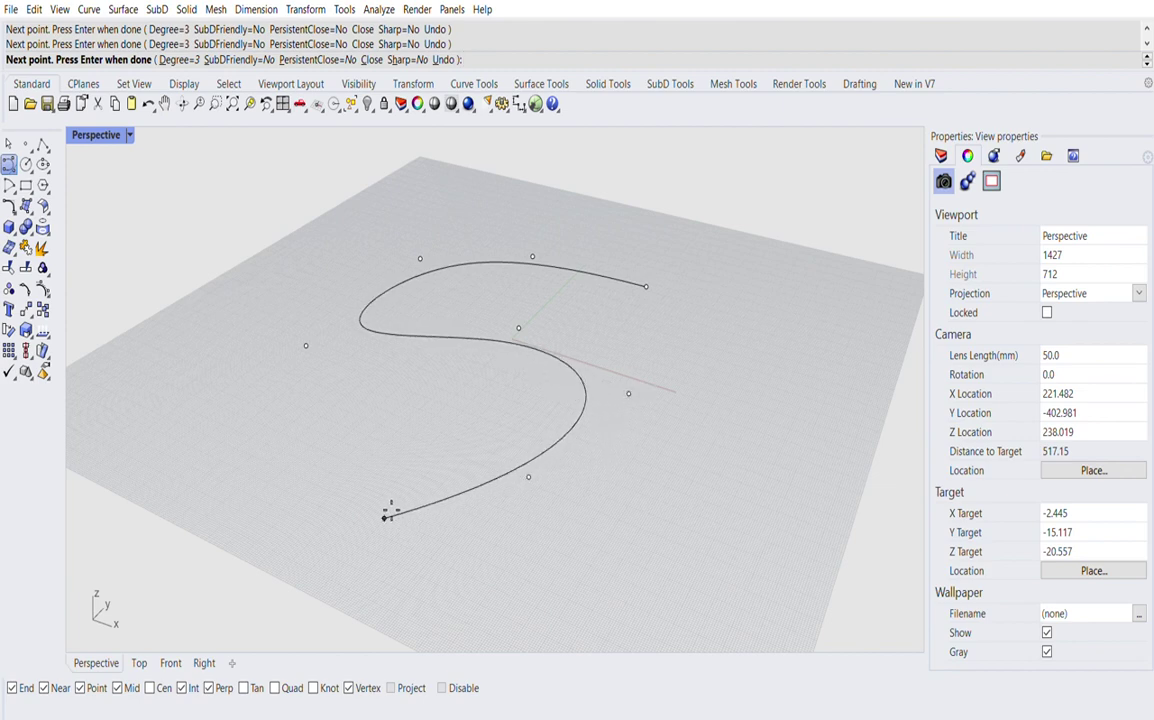
left_click(384, 518)
left_click(280, 492)
left_click(193, 426)
left_click(353, 234)
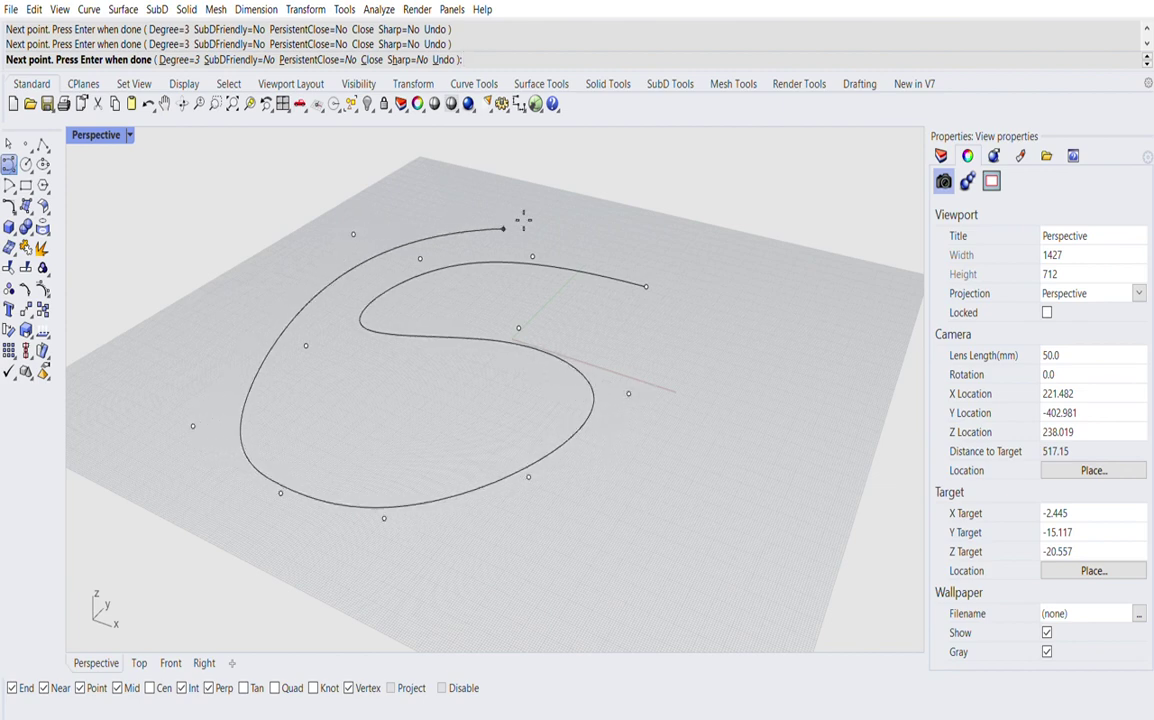
left_click(523, 226)
left_click(662, 251)
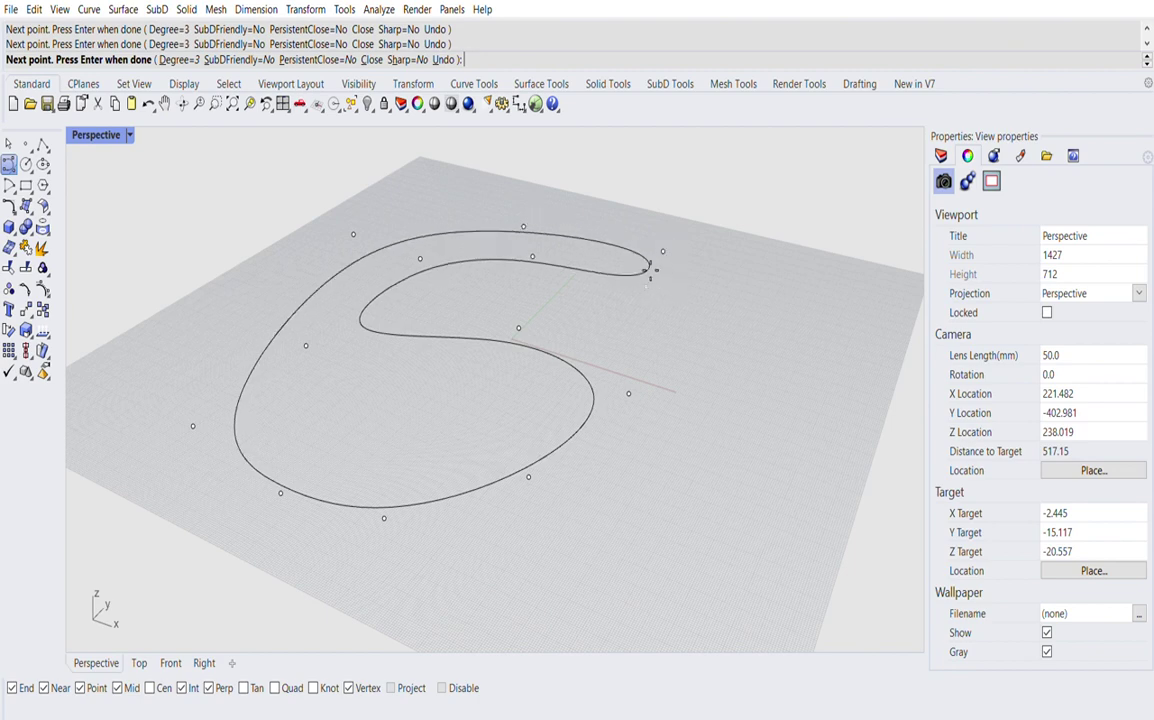
key("Return")
- Examine the closed curve's shape from several angles in the Perspective view and in the Top view
right_click_drag(598, 433, 477, 433)
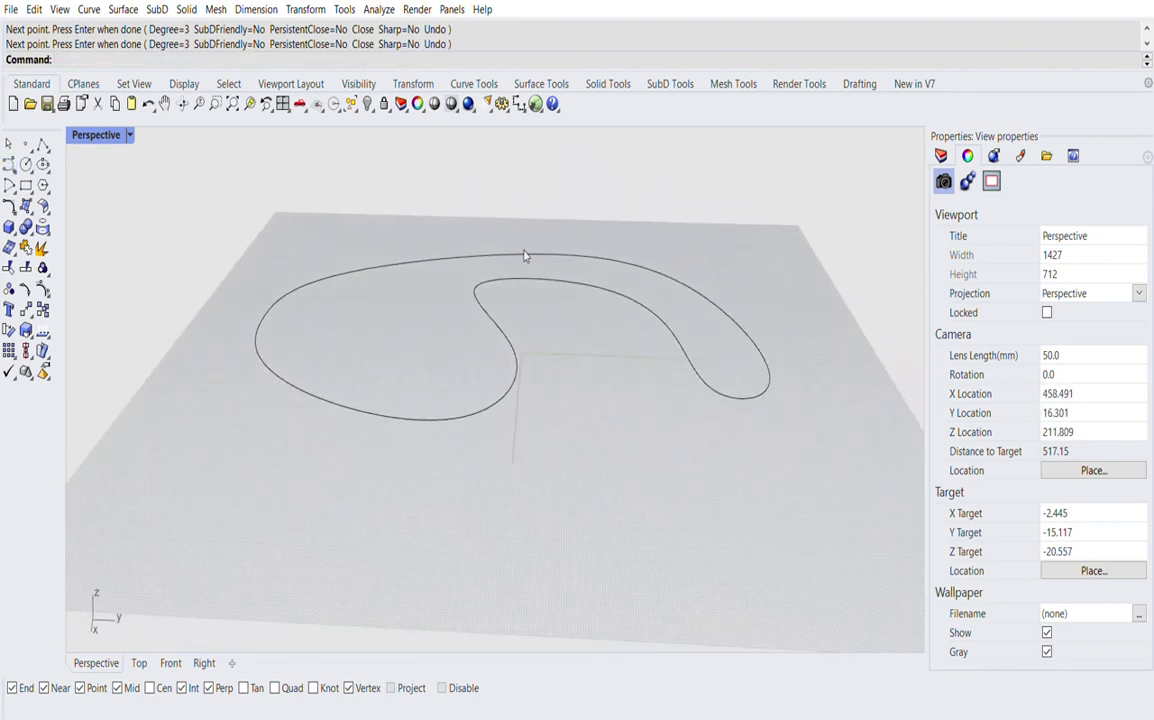
right_click_drag(523, 256, 510, 368)
scroll(615, 340, "up", 3)
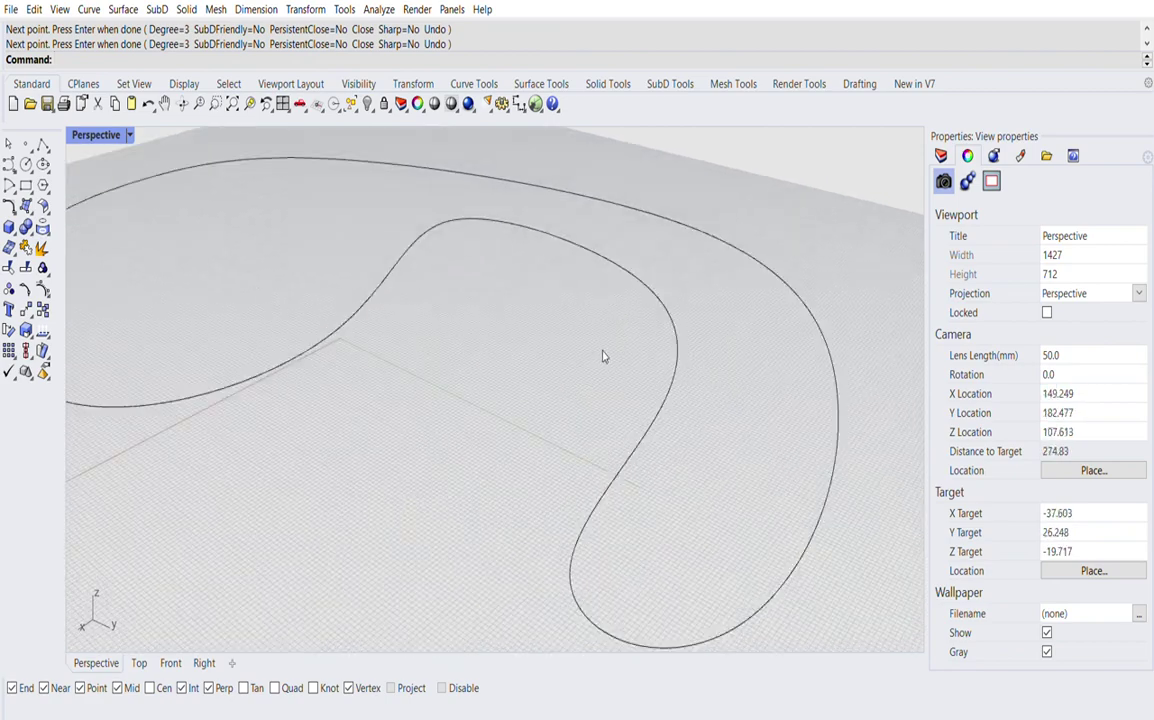
scroll(603, 356, "down", 3)
right_click_drag(631, 484, 626, 335)
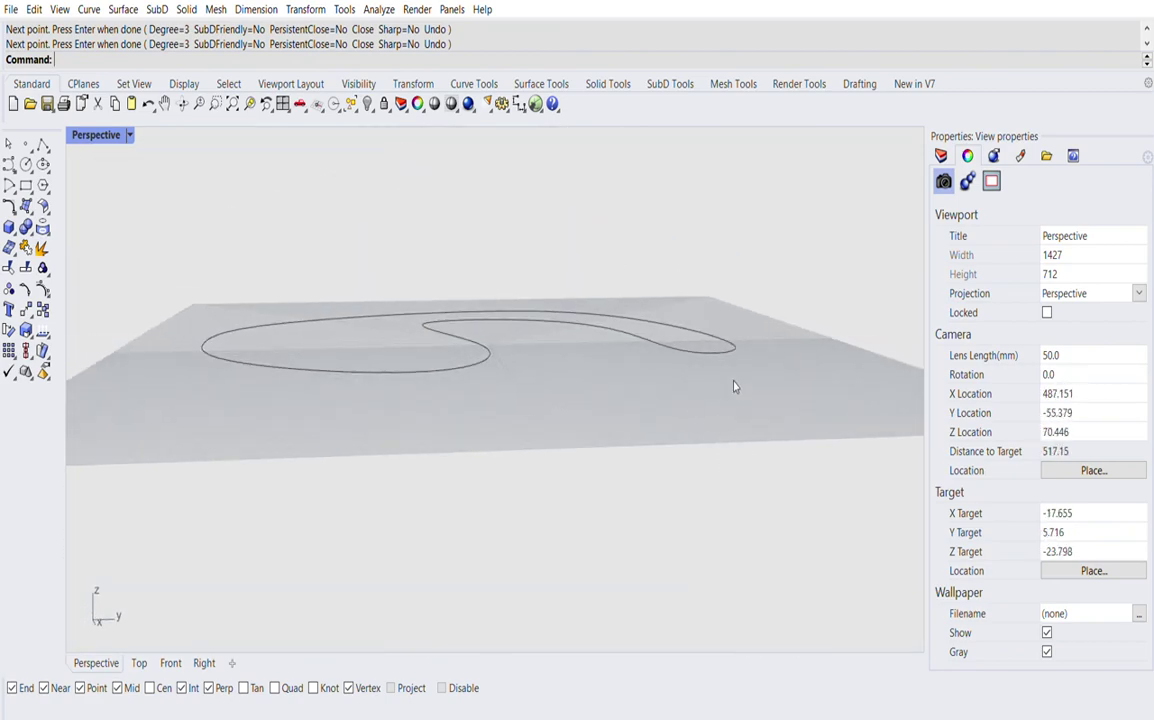
scroll(708, 402, "up", 3)
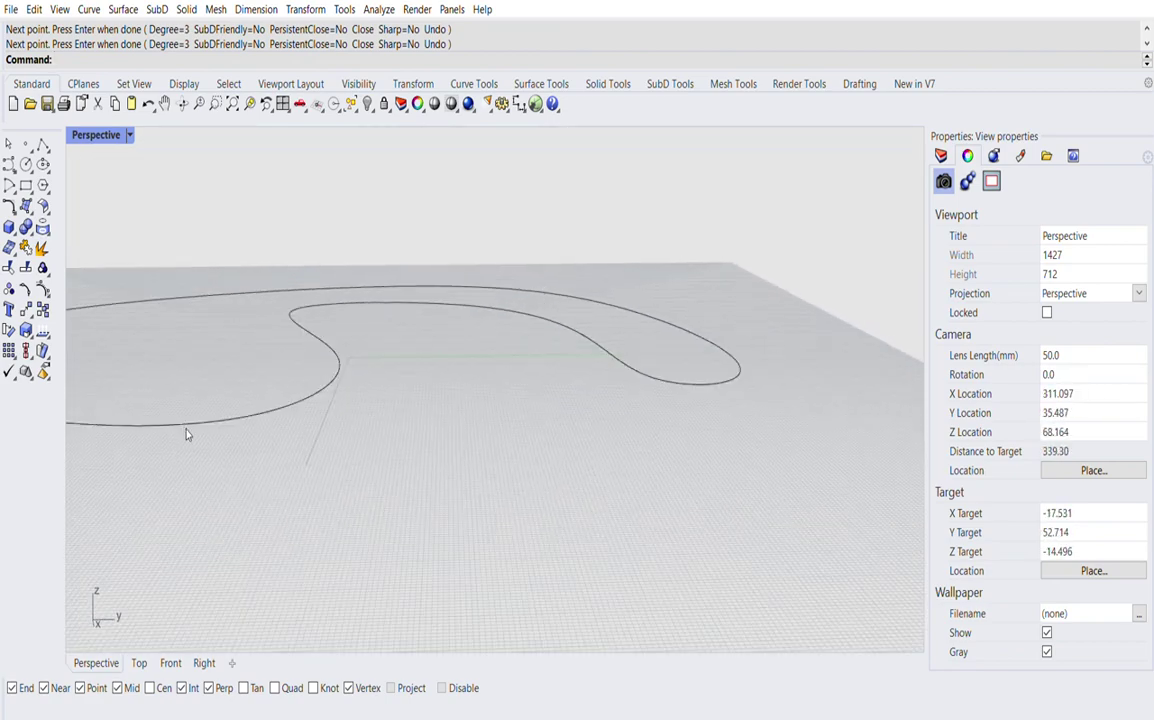
scroll(376, 450, "down", 4)
right_click_drag(381, 448, 430, 511)
left_click(138, 663)
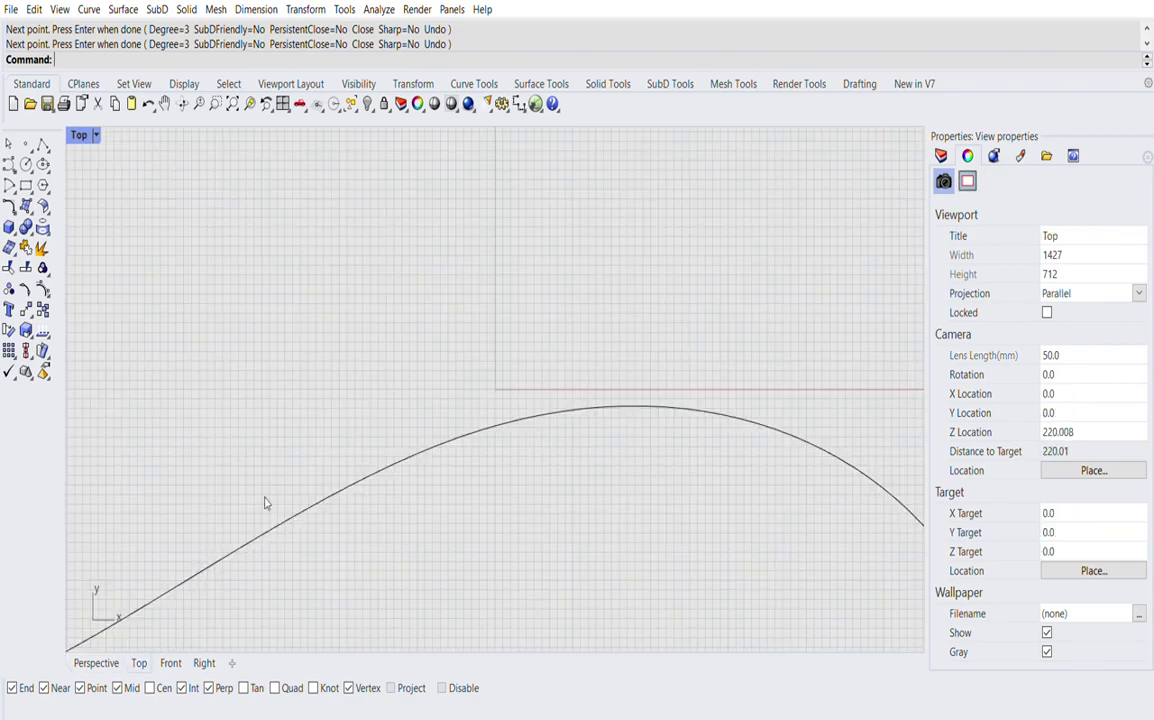
scroll(461, 335, "down", 5)
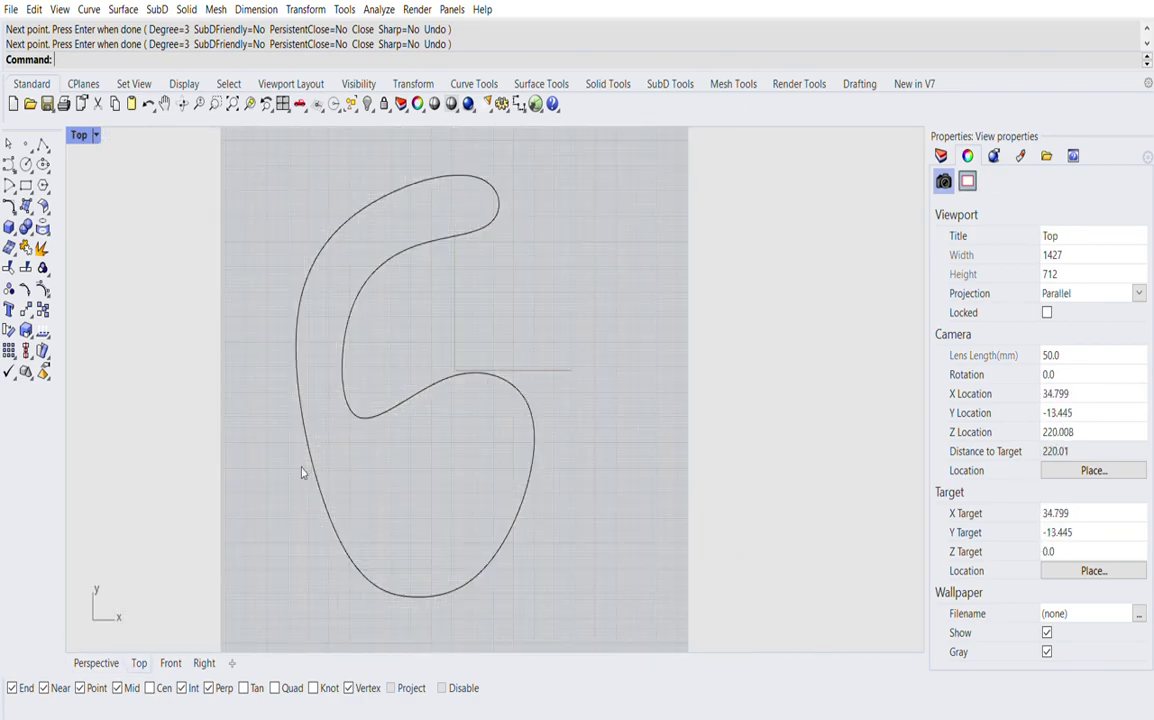
right_click_drag(462, 358, 418, 382)
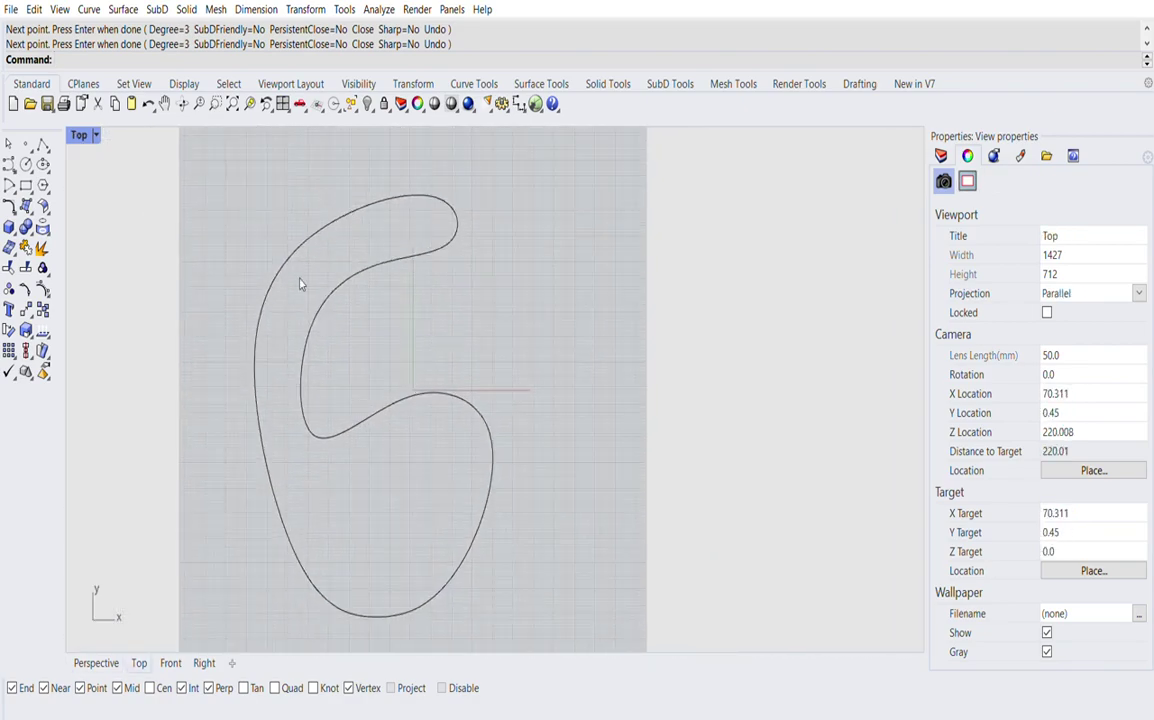
scroll(362, 398, "up", 2)
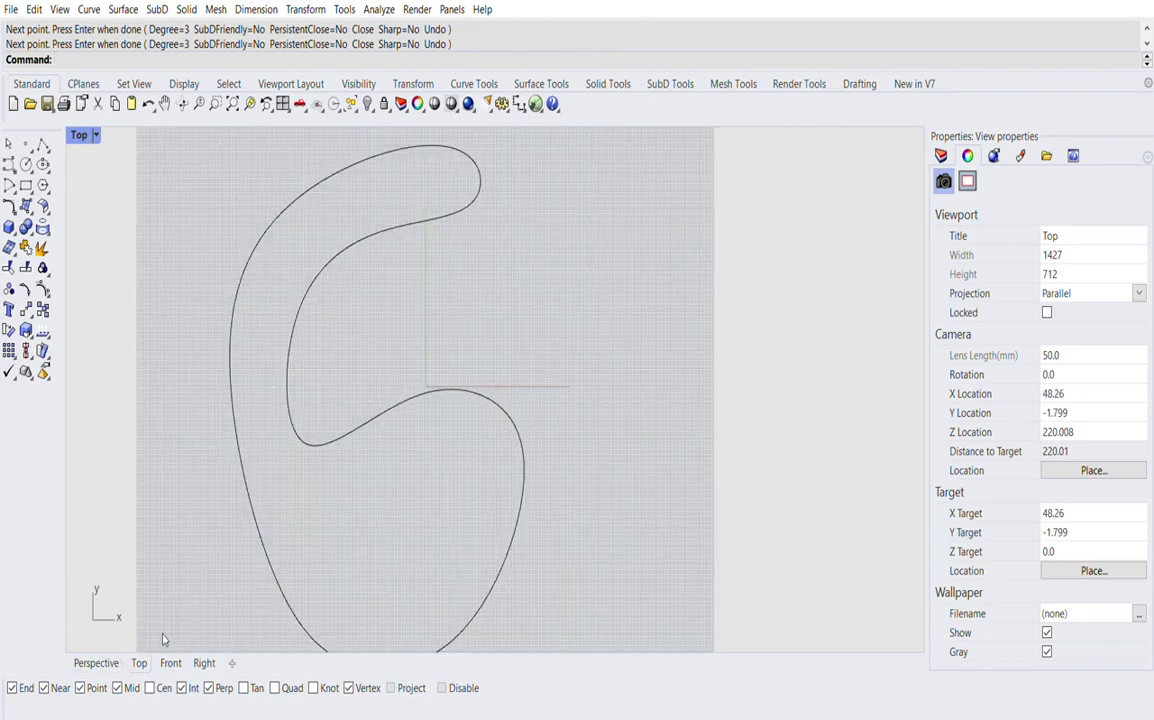
- Draw a small closed five-sided polyline in the Front view beside the curve, a rectangle with one upper corner cut diagonally
left_click(171, 662)
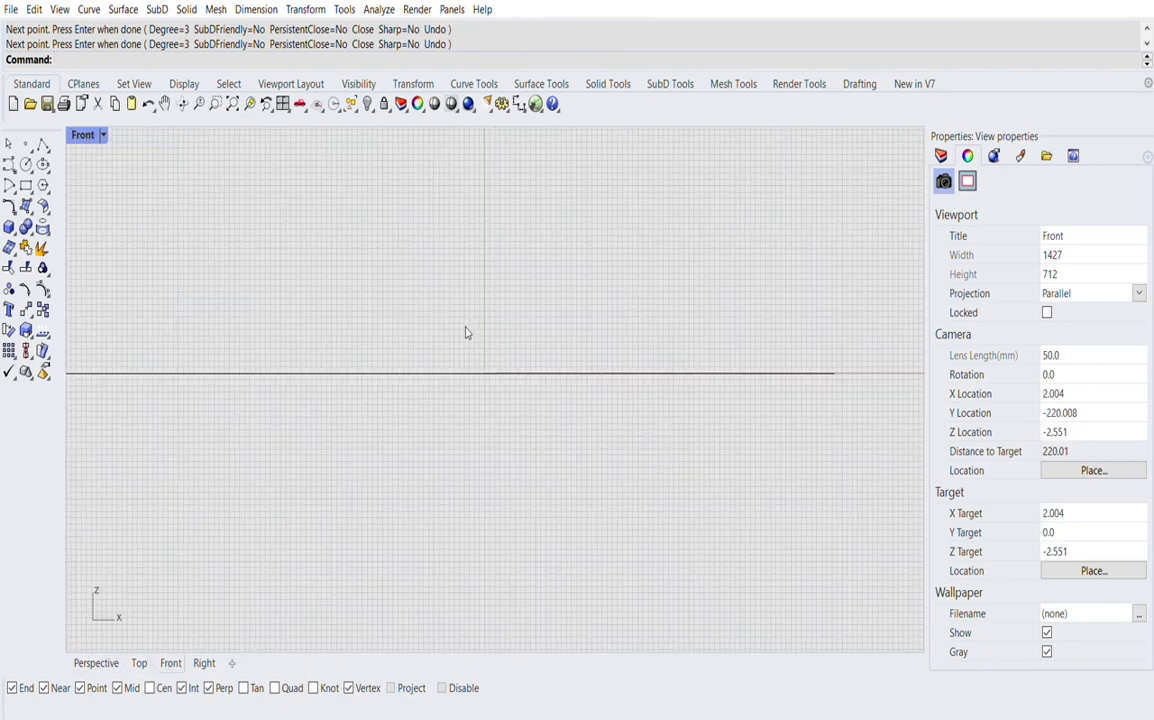
scroll(468, 381, "down", 3)
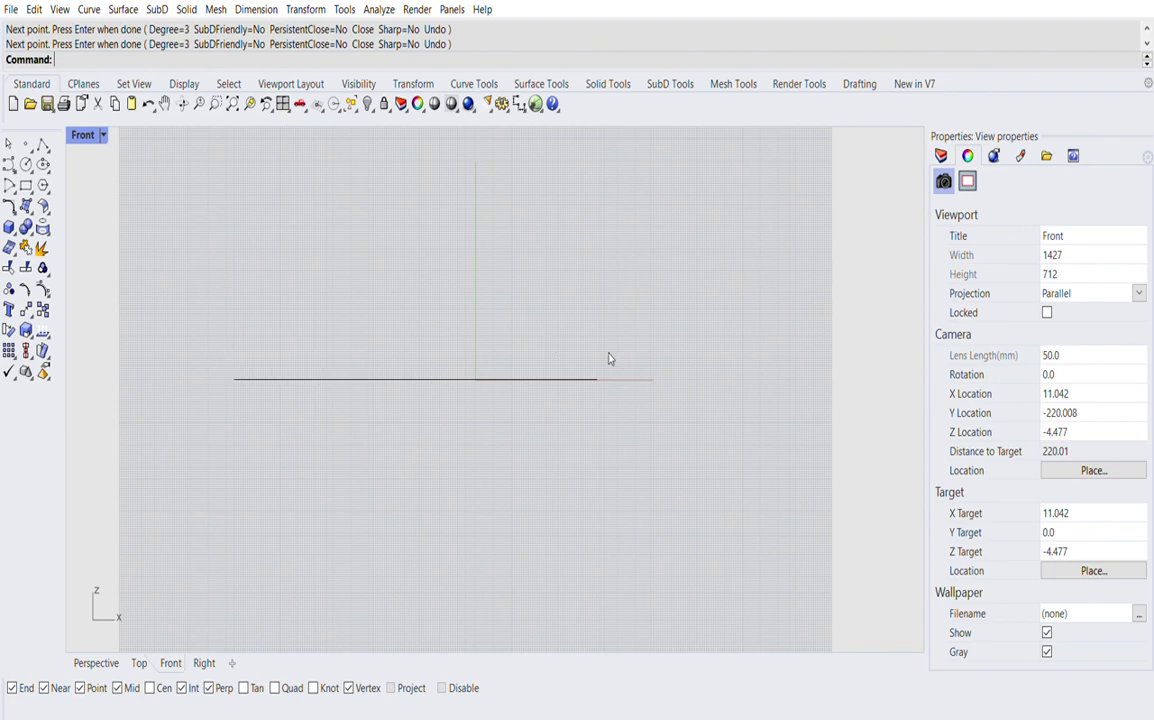
left_click(43, 145)
scroll(597, 373, "up", 5)
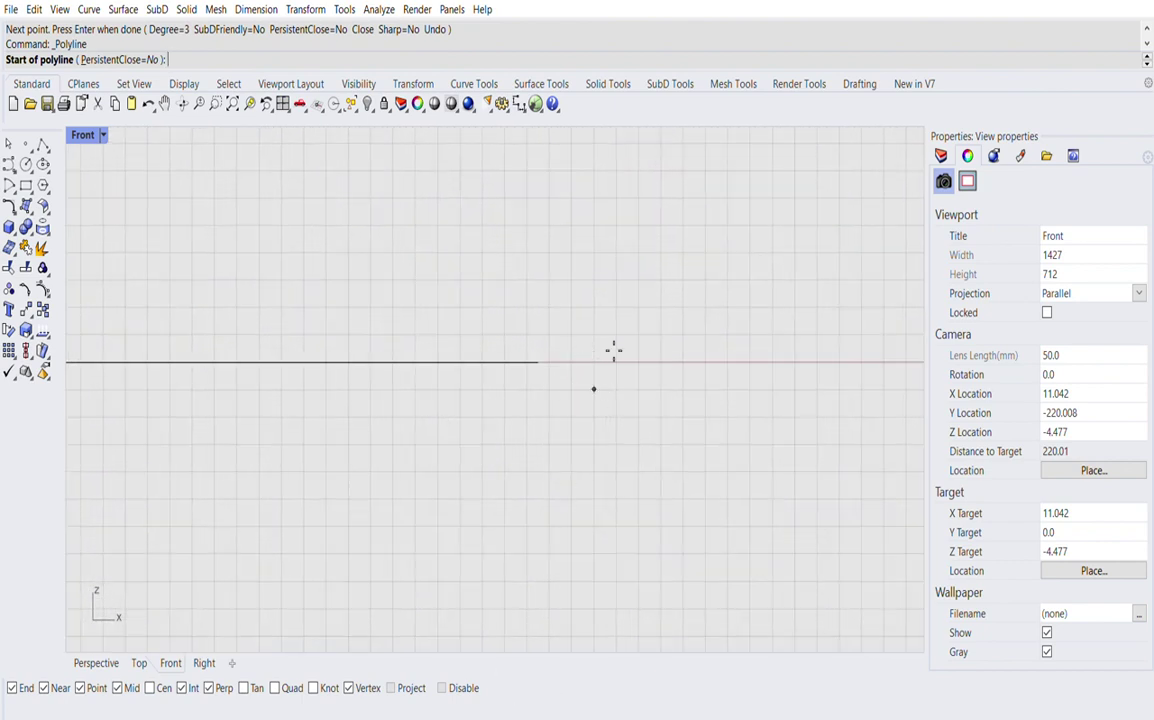
left_click(571, 388)
left_click(571, 334)
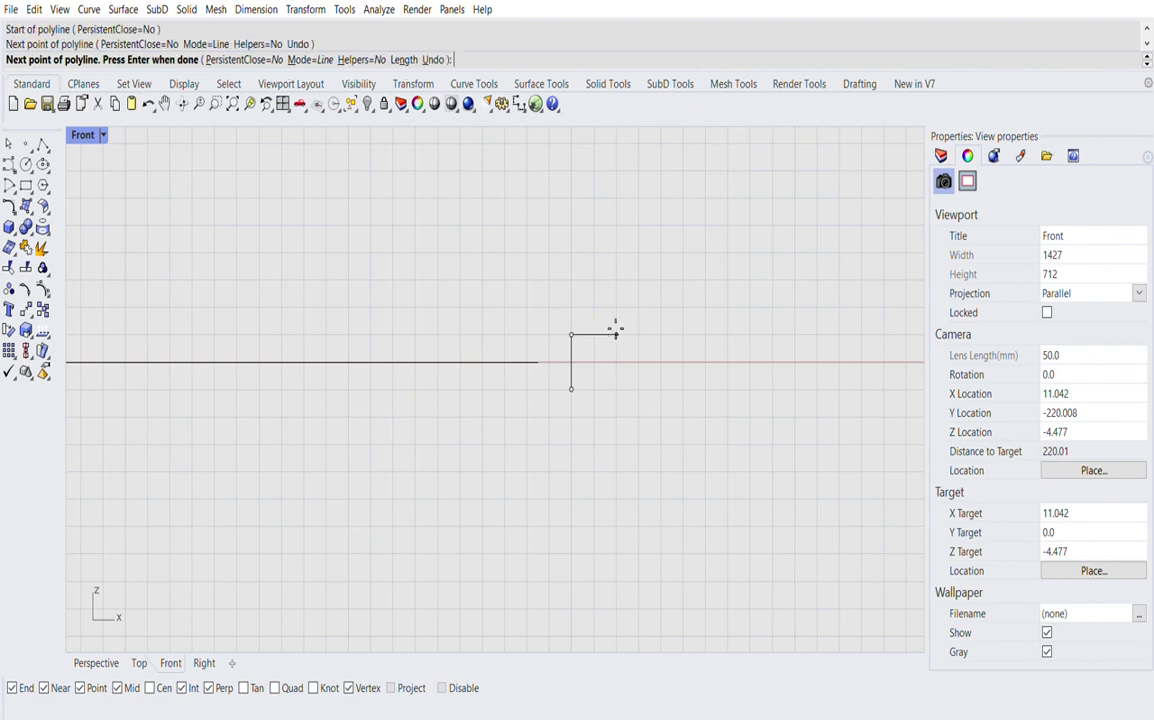
left_click(617, 334)
left_click(639, 361)
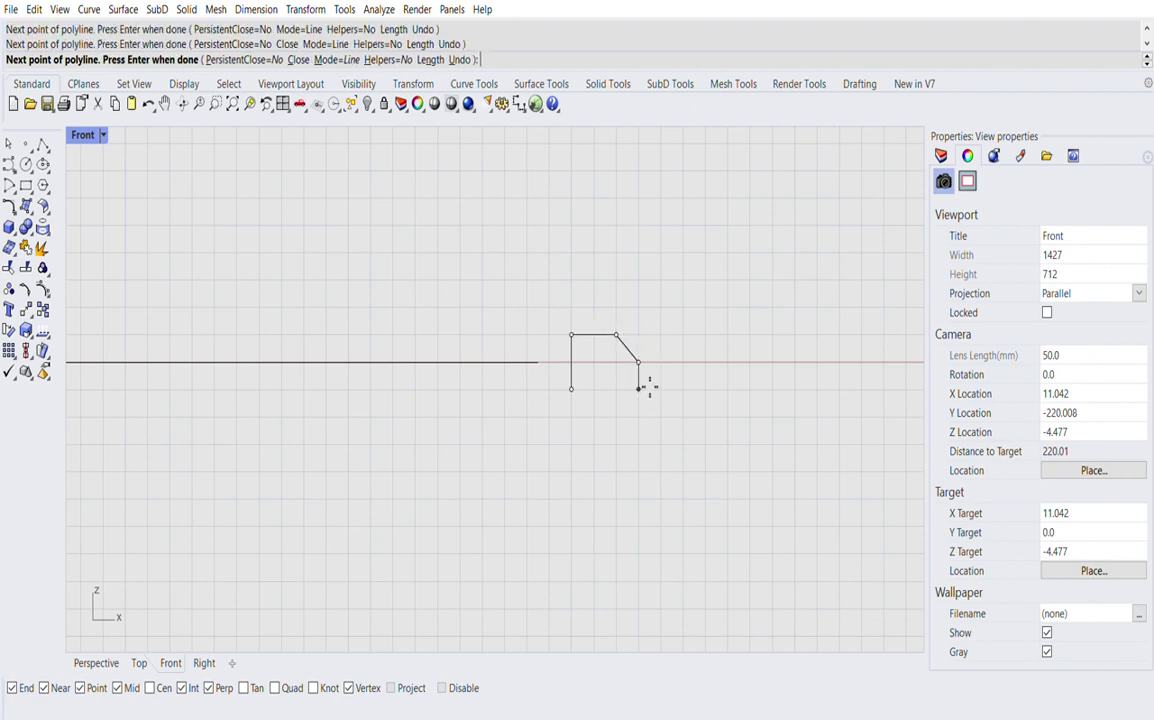
left_click(639, 388)
left_click(577, 387)
scroll(598, 391, "down", 5)
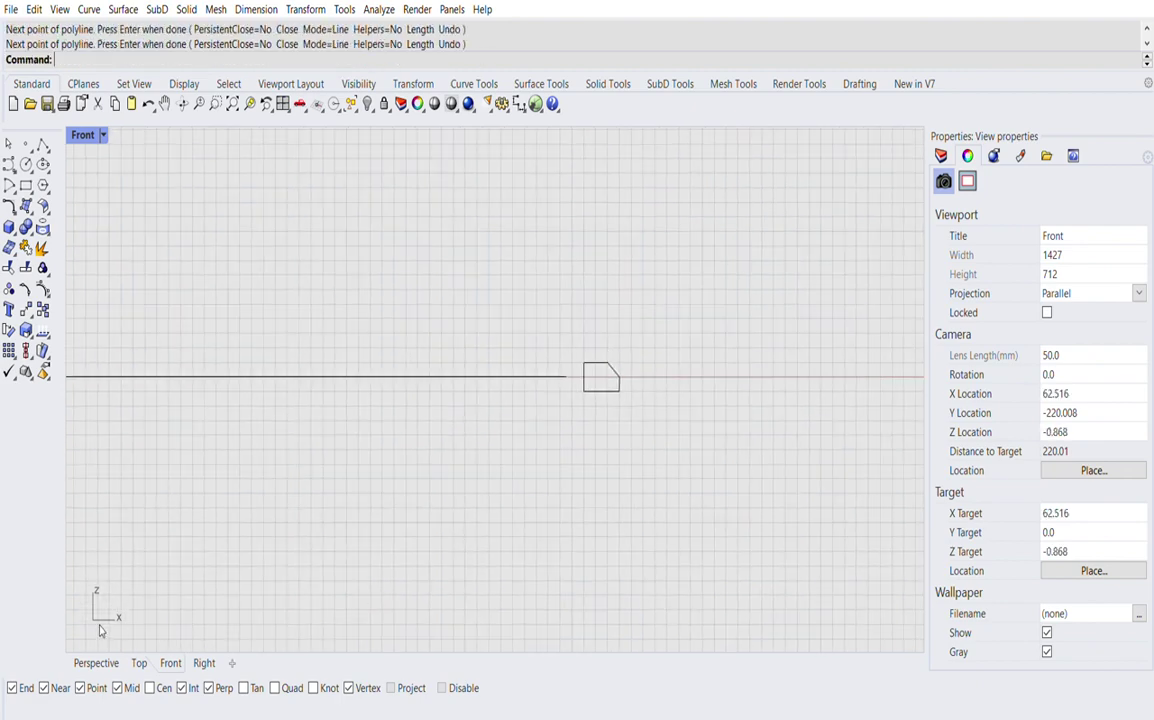
- Move the small polyline profile close to the closed curve in the Perspective view
left_click(98, 661)
scroll(600, 405, "up", 8)
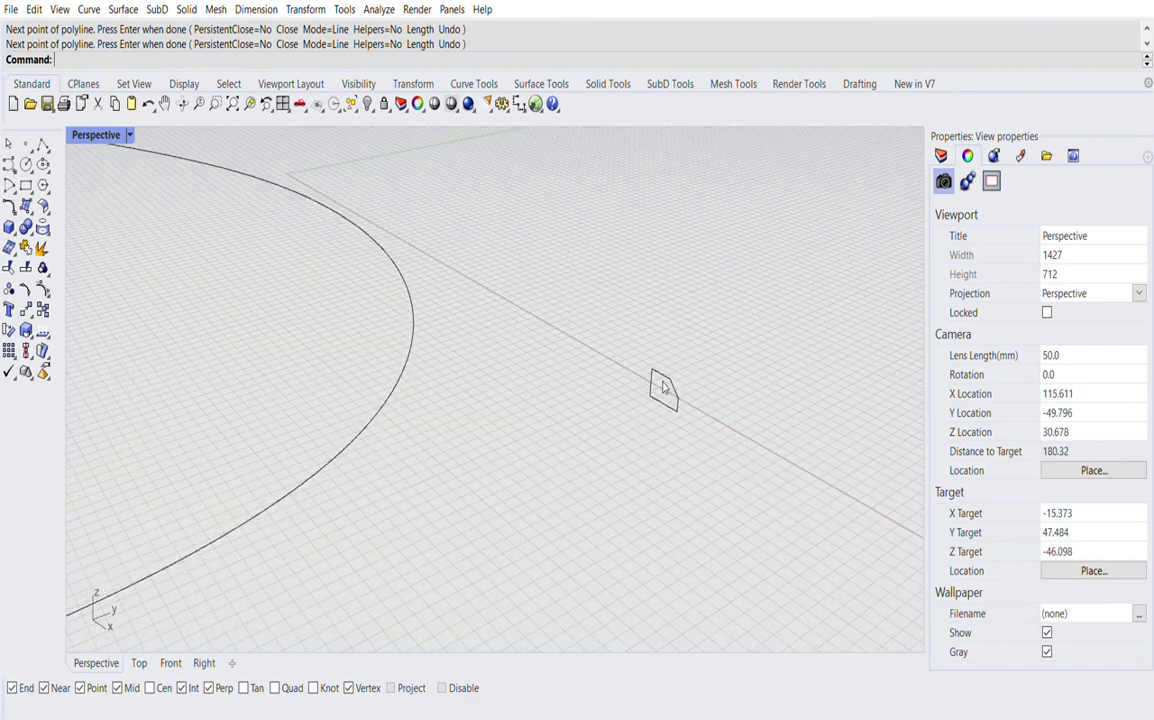
left_click(666, 388)
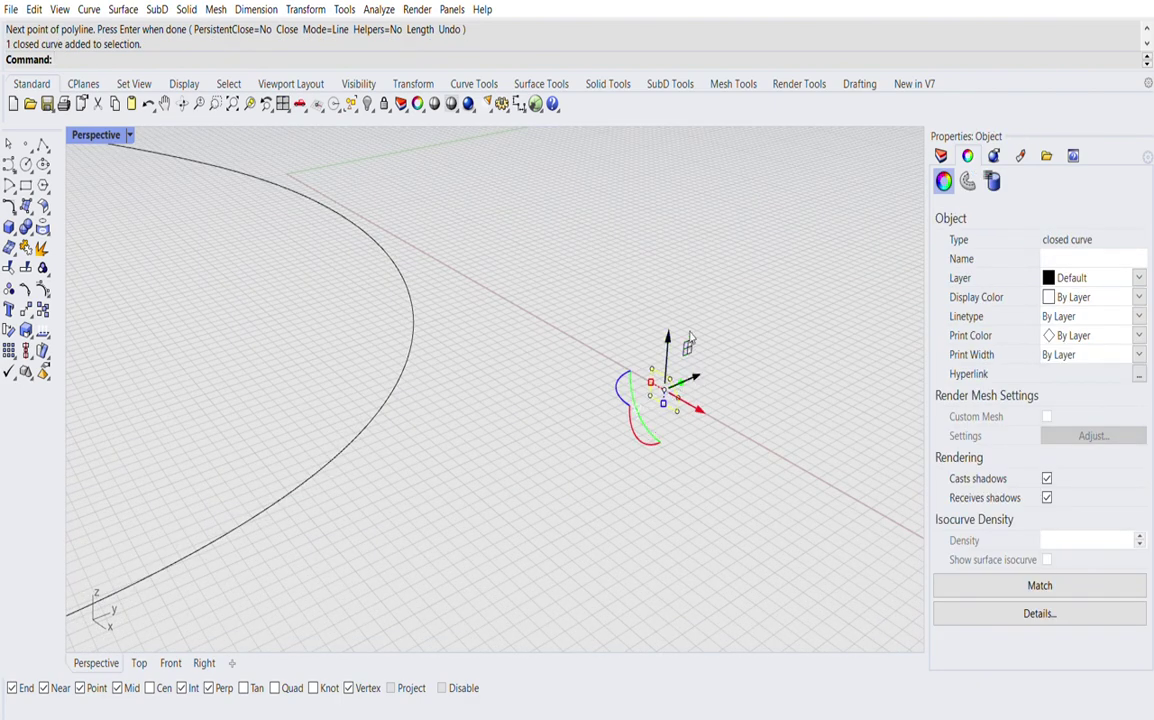
left_click_drag(689, 340, 430, 331)
right_click_drag(433, 472, 502, 466)
left_click(379, 412)
scroll(379, 412, "down", 6)
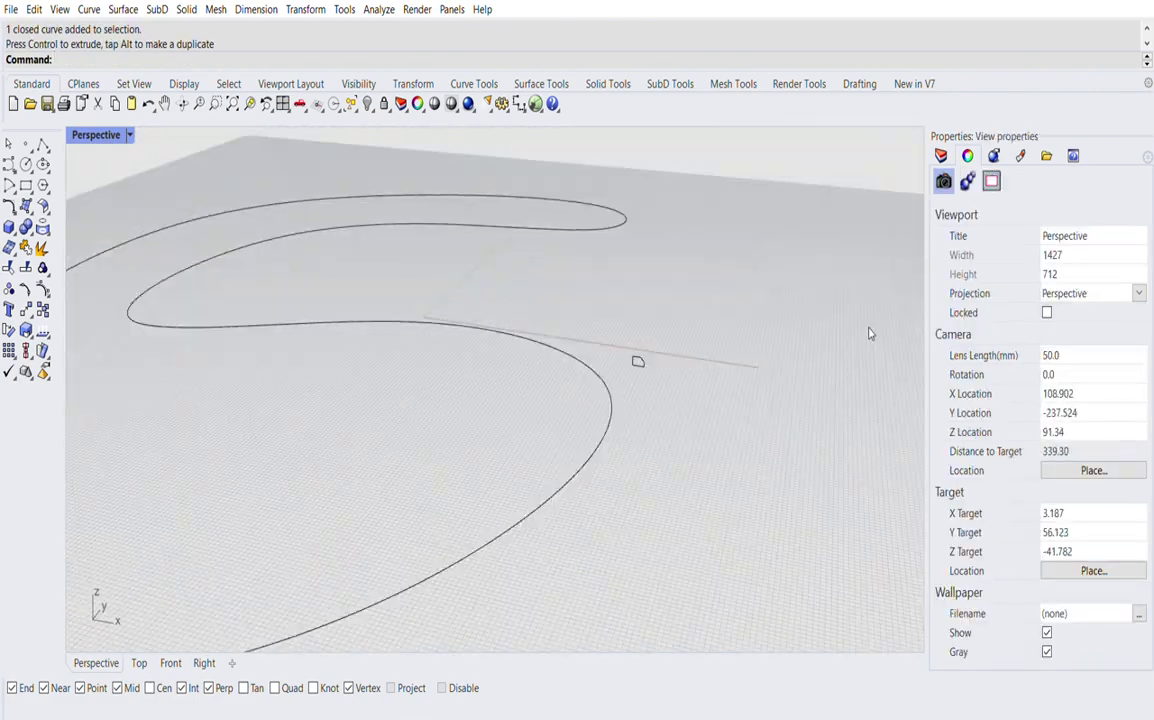
- Move the small profile onto the closed curve's line in the Top view
scroll(800, 335, "up", 4)
left_click(506, 354)
left_click(139, 663)
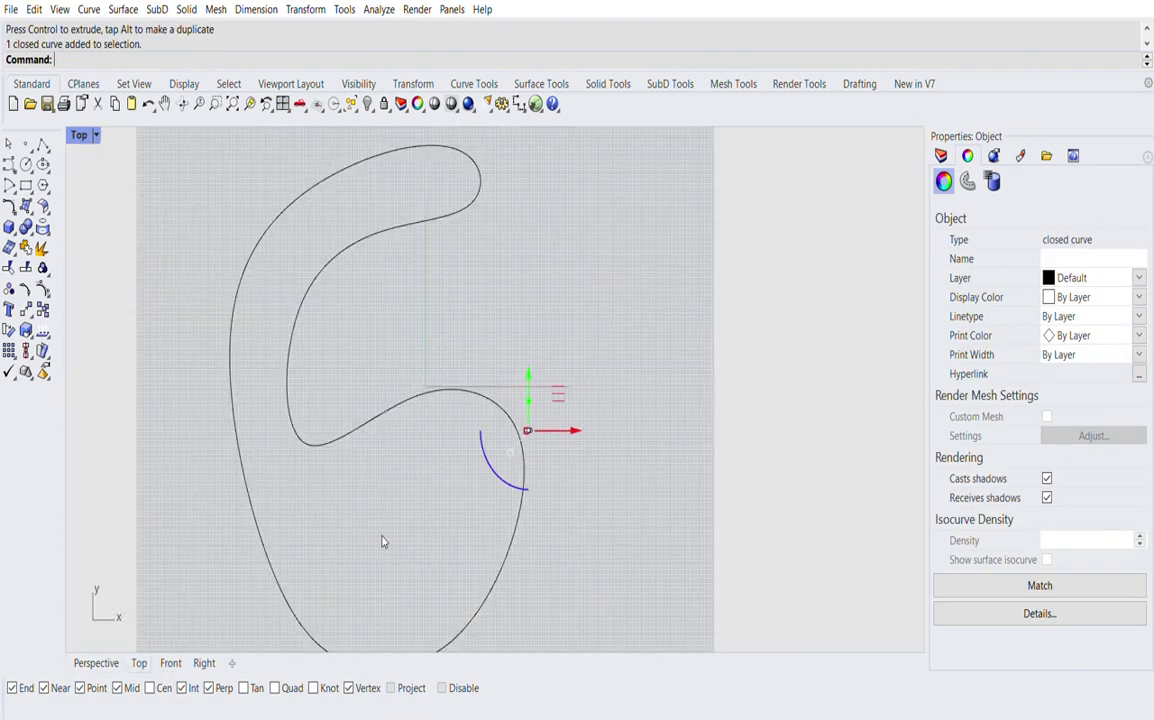
scroll(527, 425, "up", 3)
scroll(528, 427, "up", 6)
left_click_drag(562, 391, 526, 404)
scroll(488, 447, "up", 3)
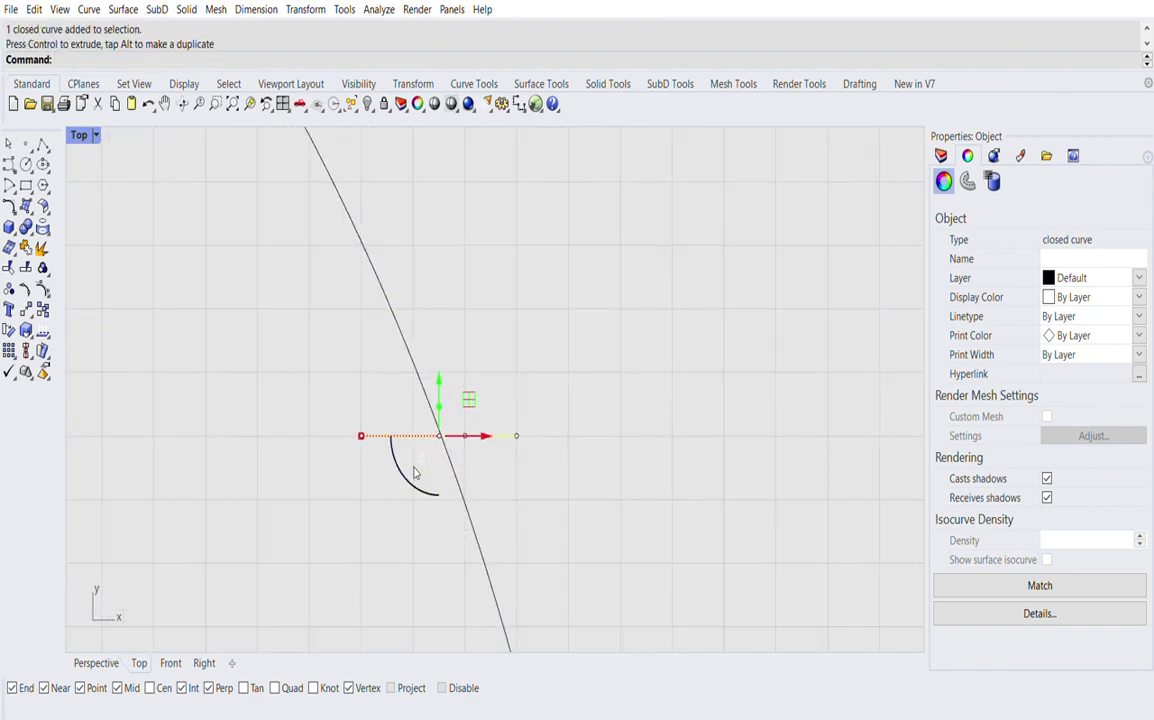
- Rotate the profile in the Top view until it crosses the closed curve about perpendicularly, and center it on the curve
left_click_drag(415, 471, 477, 422)
left_click(580, 410)
scroll(450, 416, "up", 6)
left_click(462, 434)
left_click(507, 361)
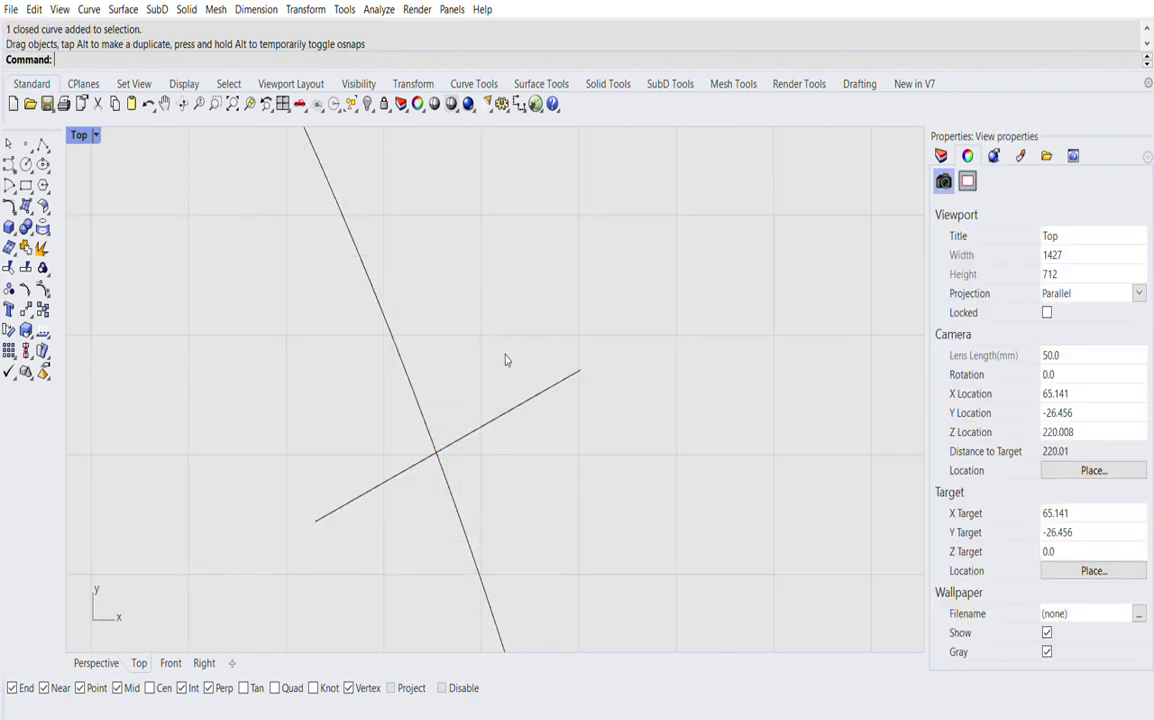
- Lower the profile vertically in the Front view until its center lies at the closed curve's height
scroll(483, 325, "down", 12)
left_click(96, 662)
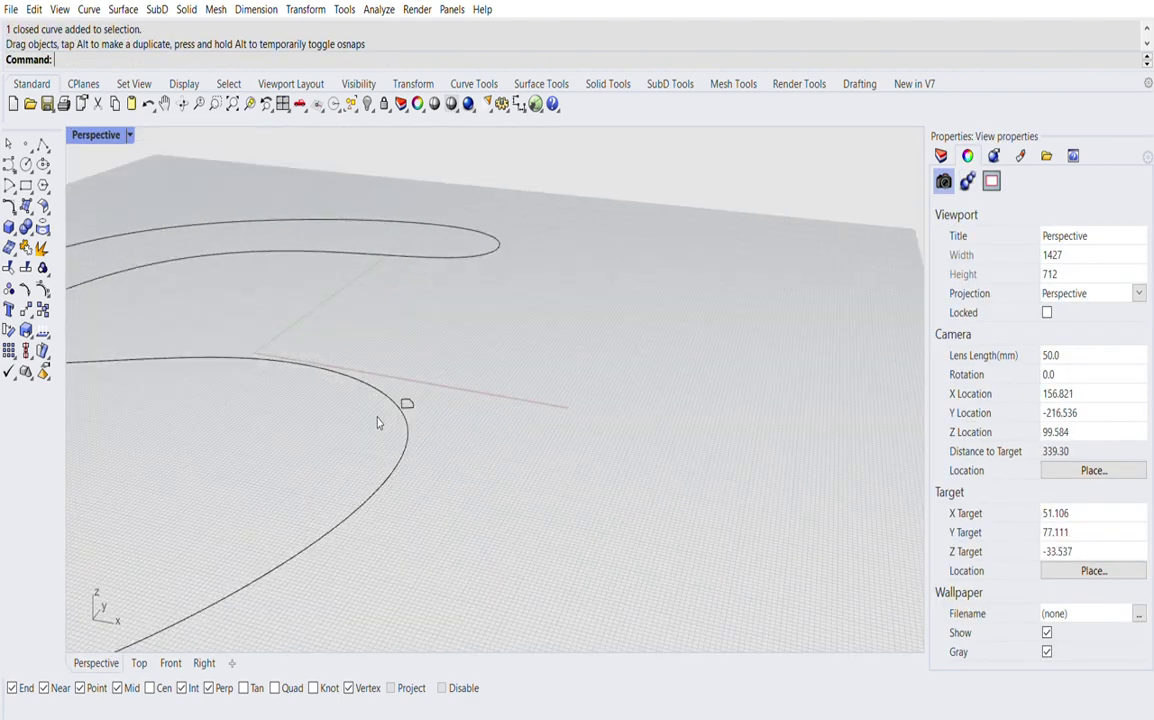
right_click_drag(378, 419, 336, 392)
scroll(235, 348, "up", 3)
left_click(252, 345)
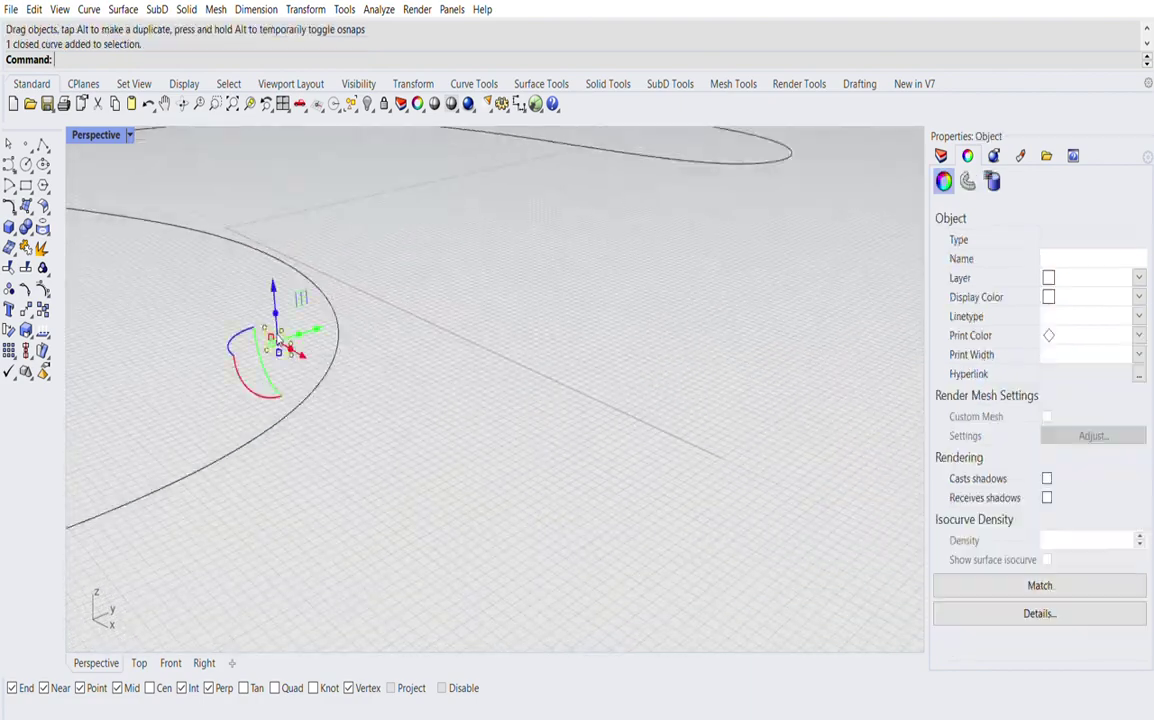
left_click(170, 662)
scroll(528, 282, "up", 6)
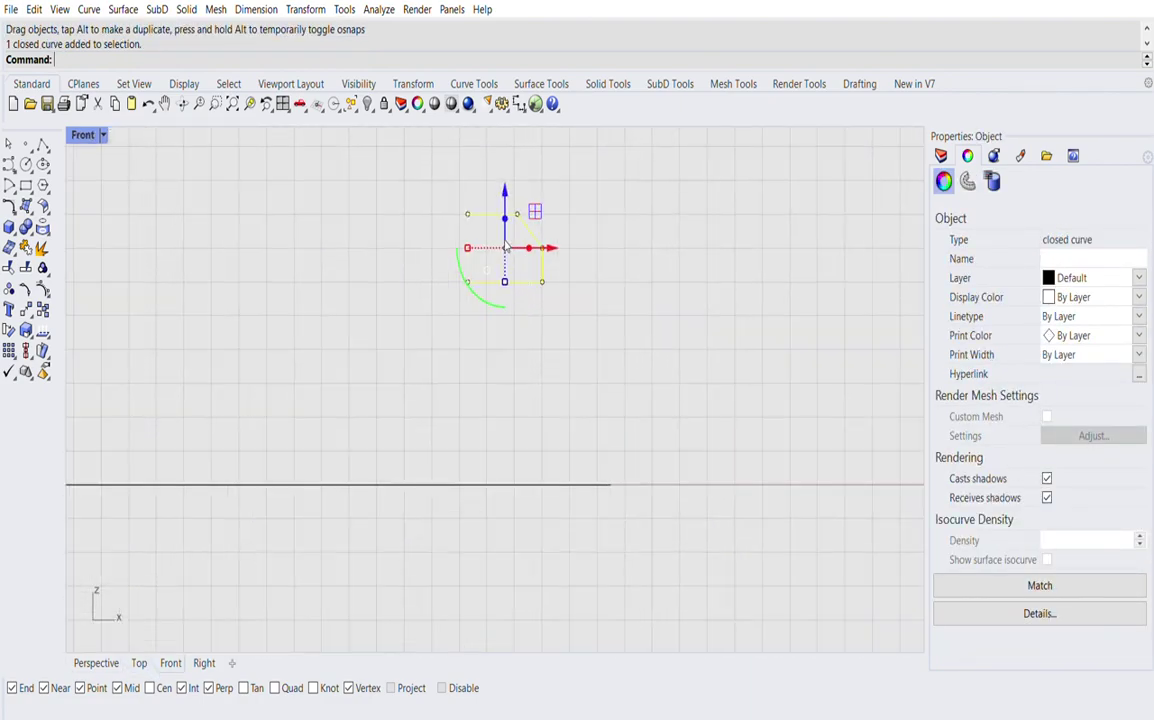
left_click_drag(504, 196, 505, 450)
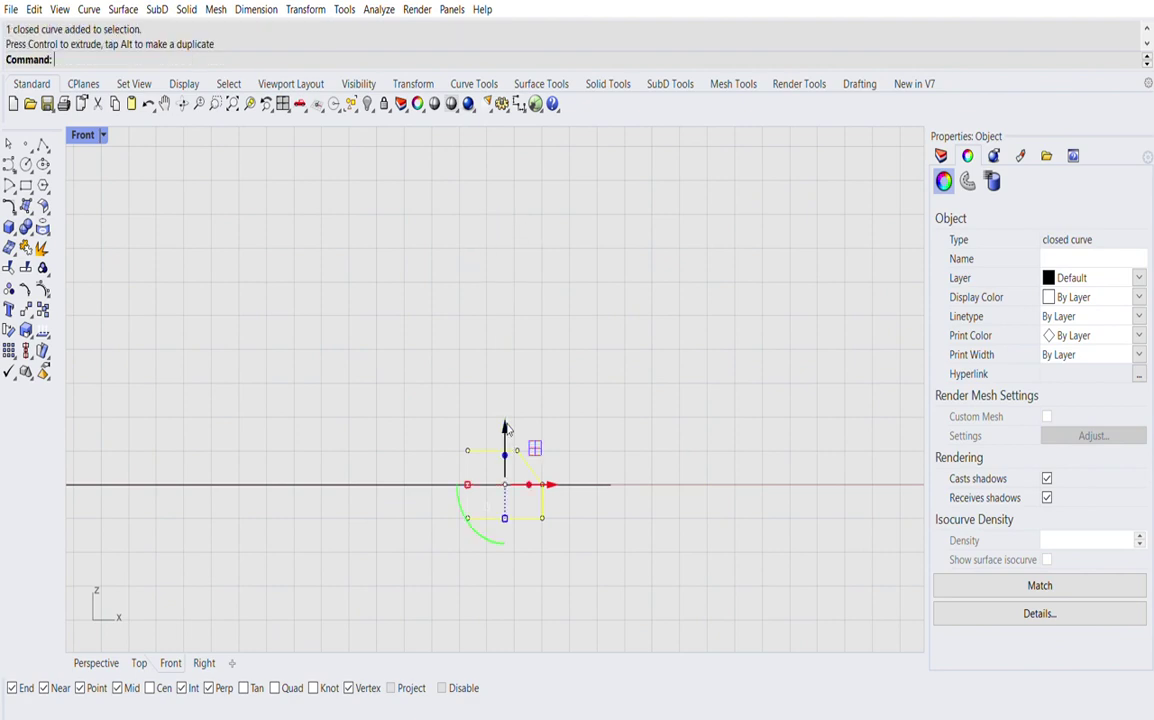
key("Escape")
scroll(546, 381, "down", 3)
- Start a Sweep1 in the Perspective view with the freeform closed curve as rail and the small polyline profile as sweep shape
left_click(95, 662)
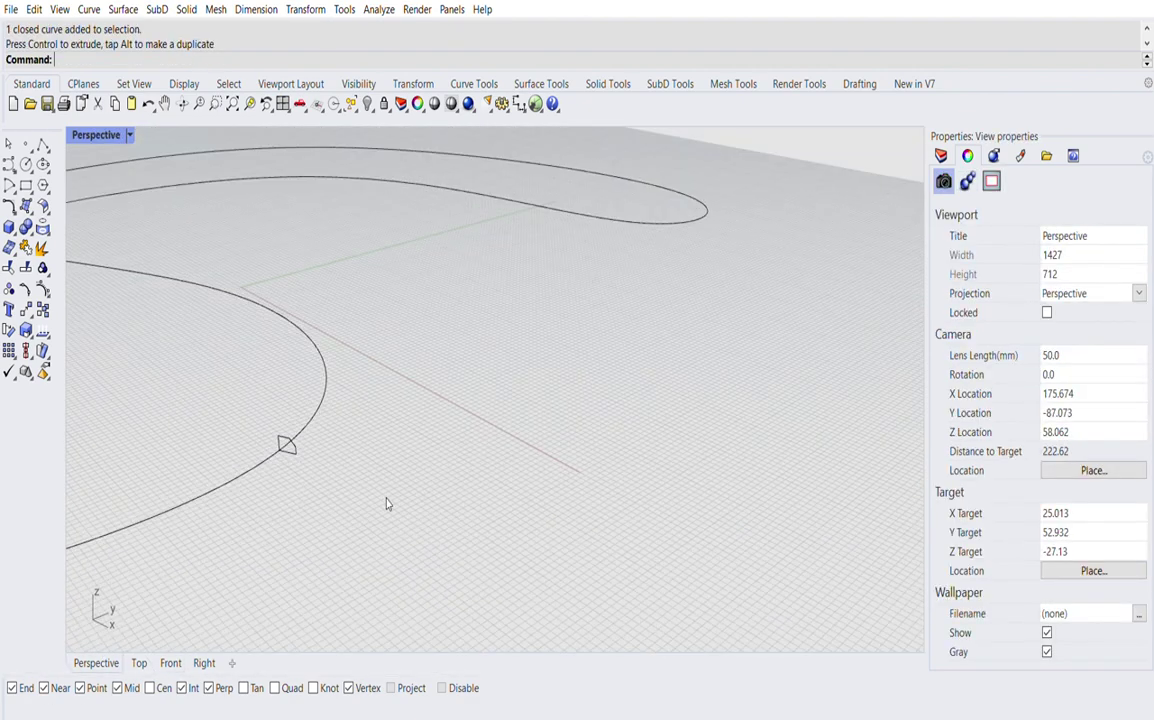
scroll(375, 497, "down", 5)
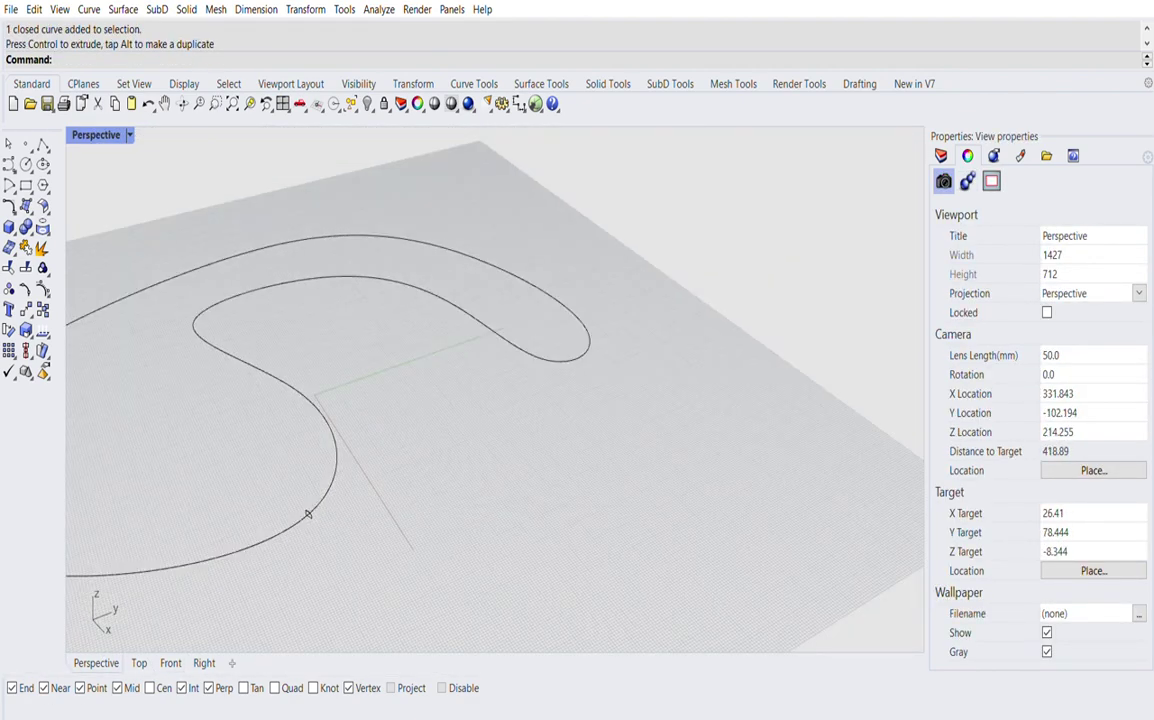
type("Sweep1")
key("Return")
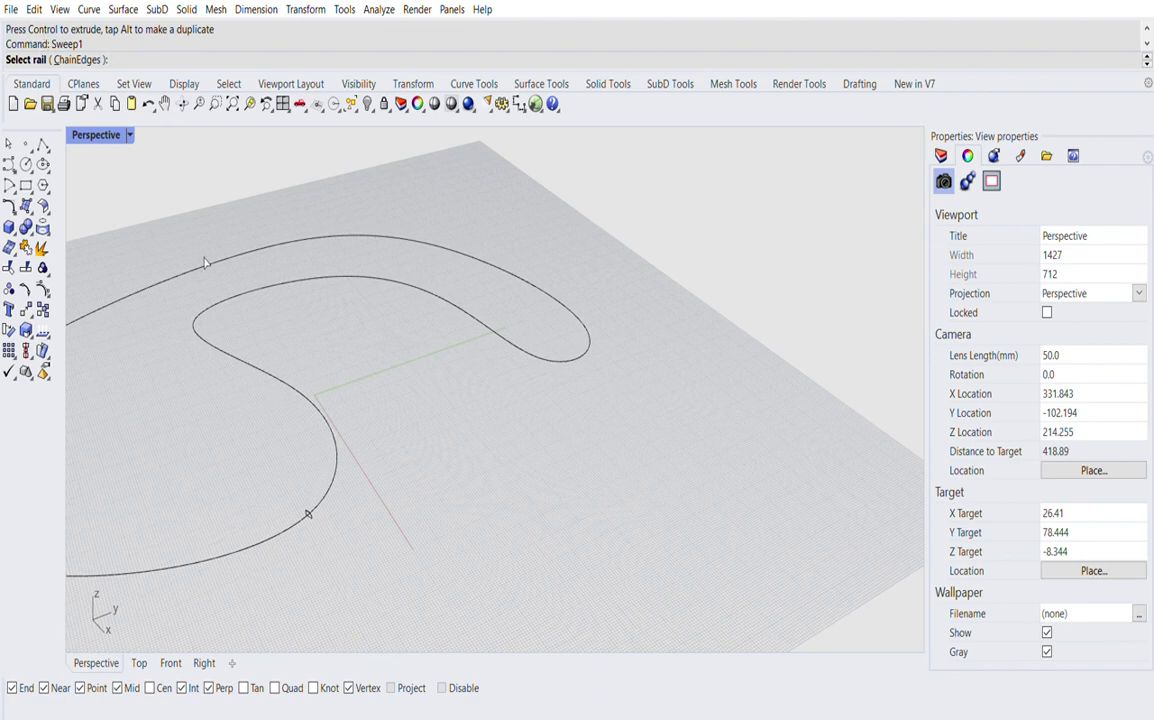
left_click(337, 455)
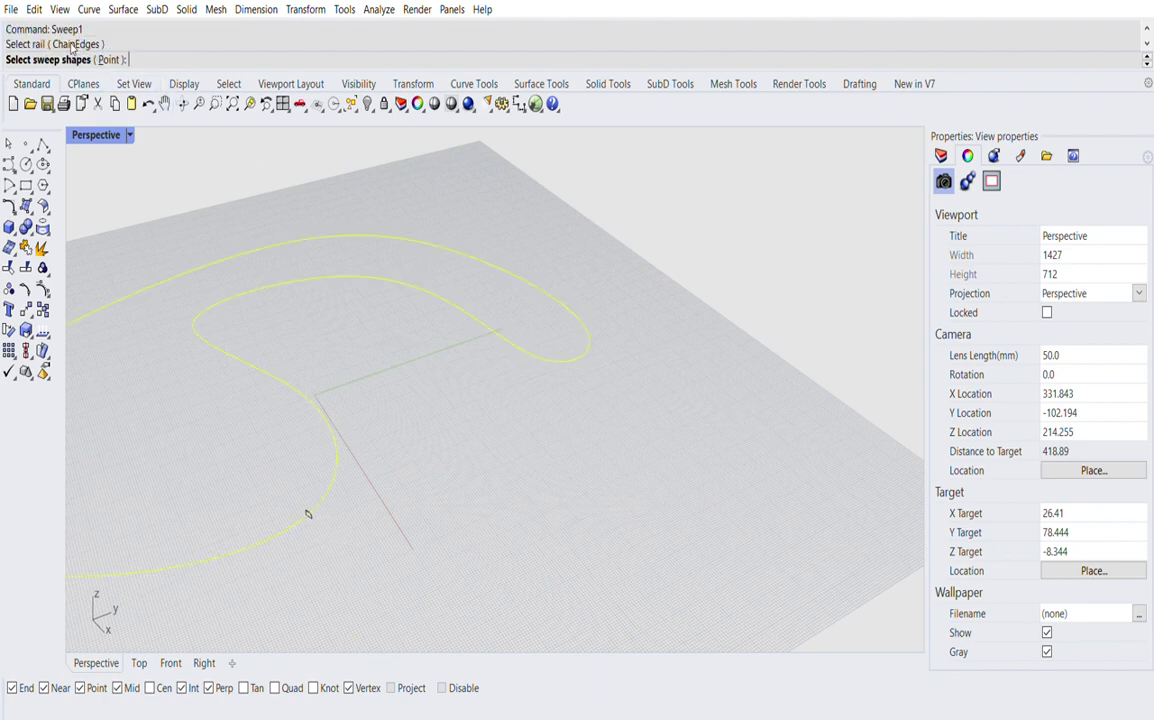
scroll(276, 480, "up", 2)
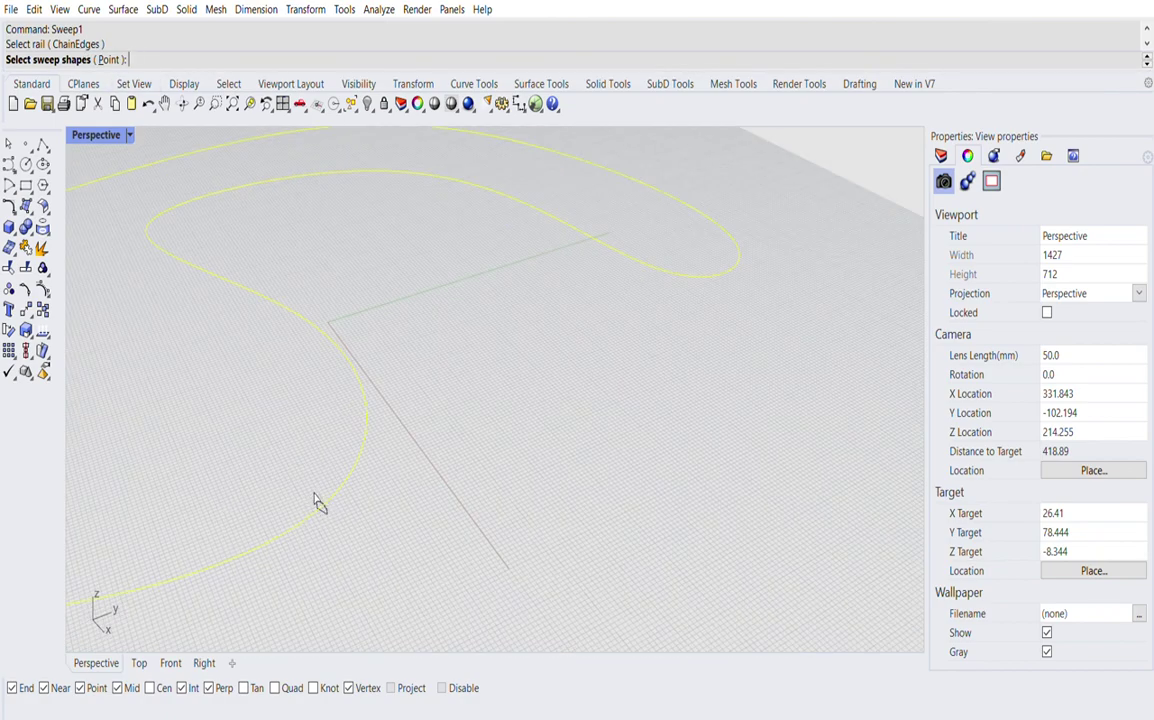
scroll(320, 503, "up", 3)
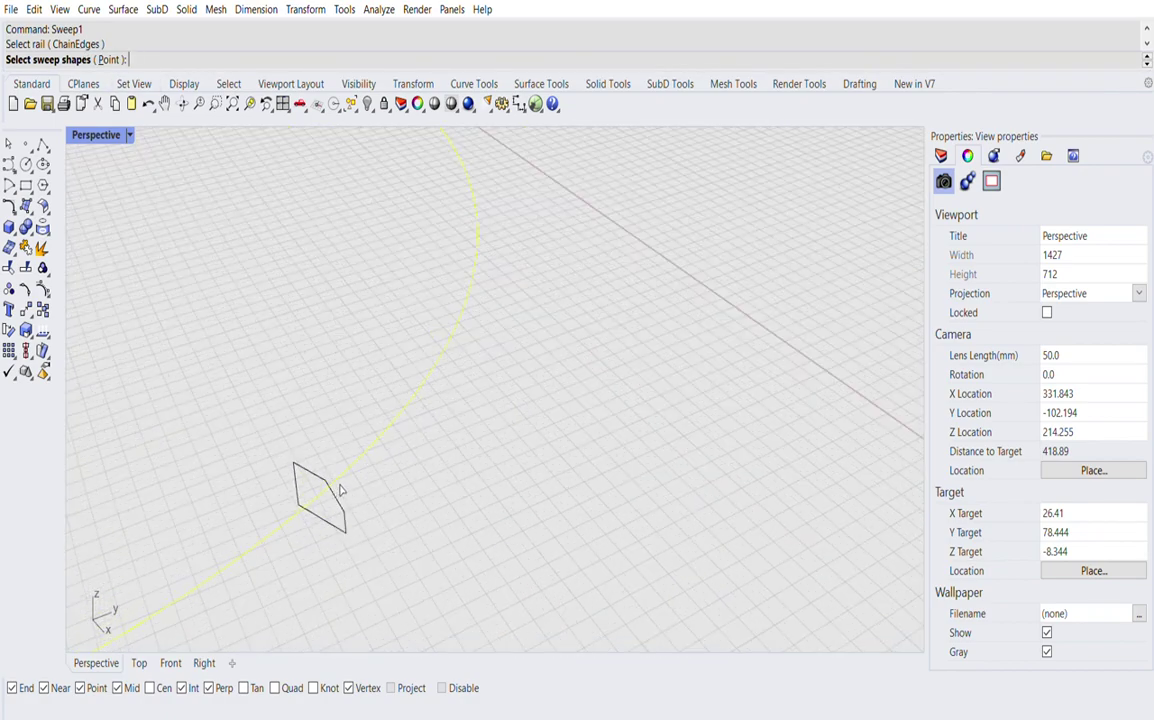
left_click(340, 490)
key("Return")
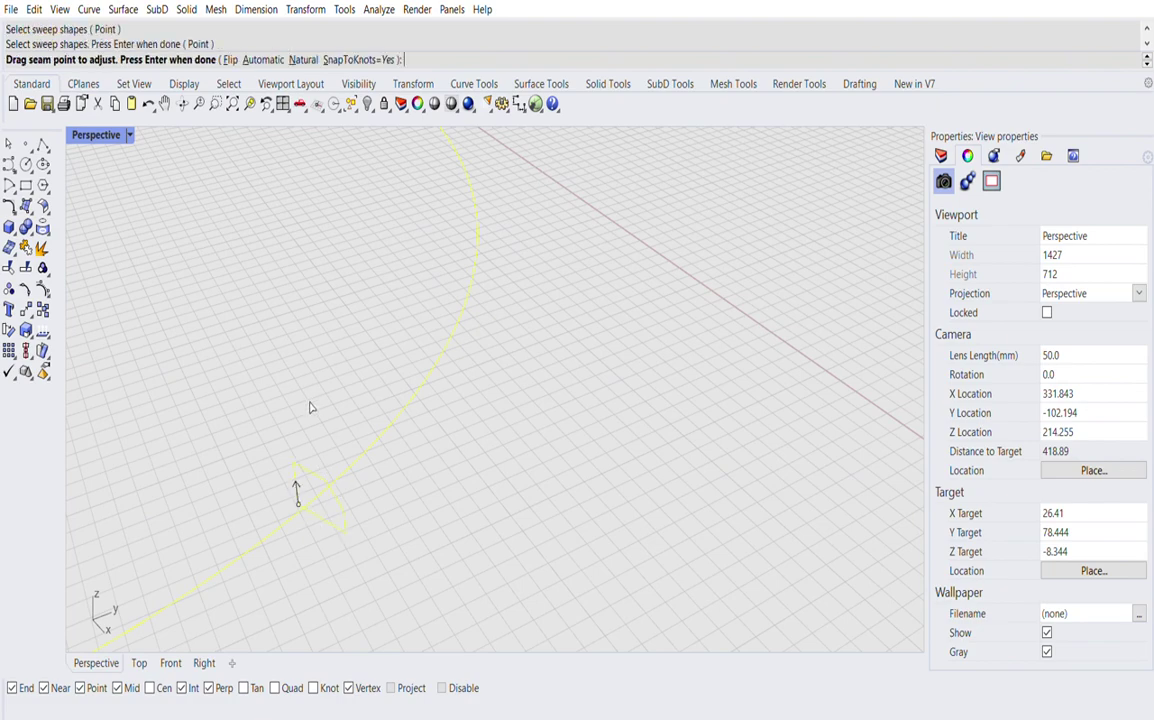
- Check the seam point and its direction on the small profile, and accept them for the sweep
scroll(329, 428, "down", 5)
right_click_drag(312, 503, 350, 502)
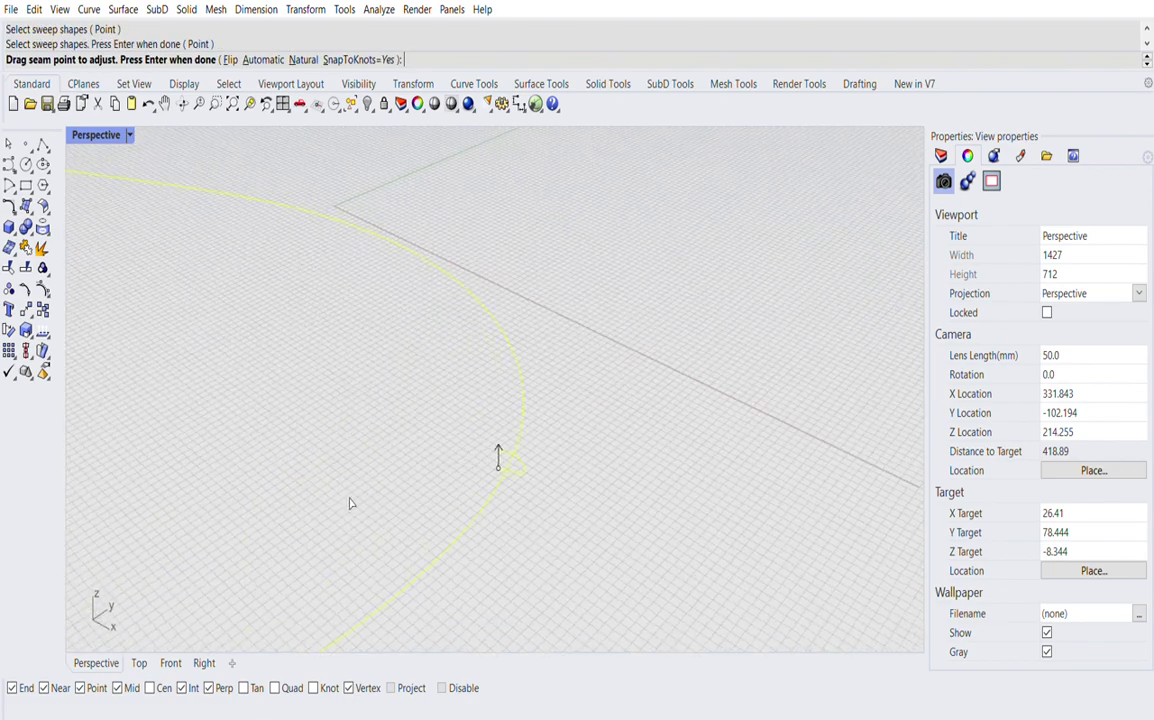
scroll(500, 453, "up", 3)
scroll(502, 457, "up", 5)
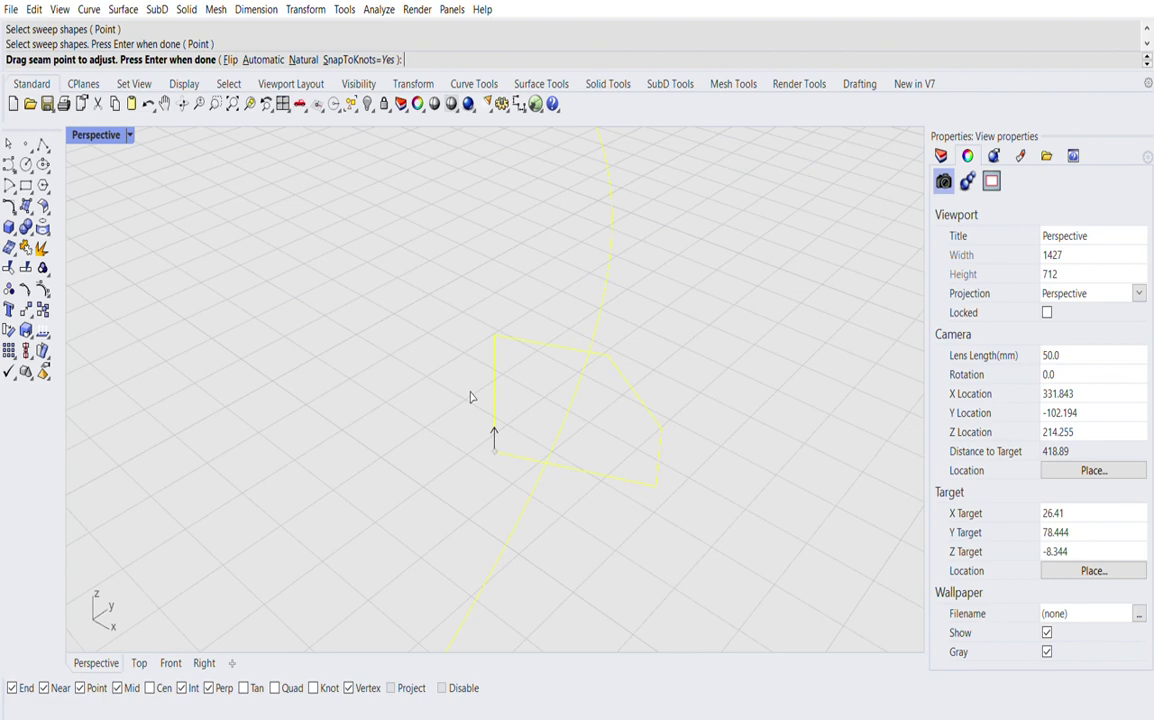
scroll(464, 393, "down", 5)
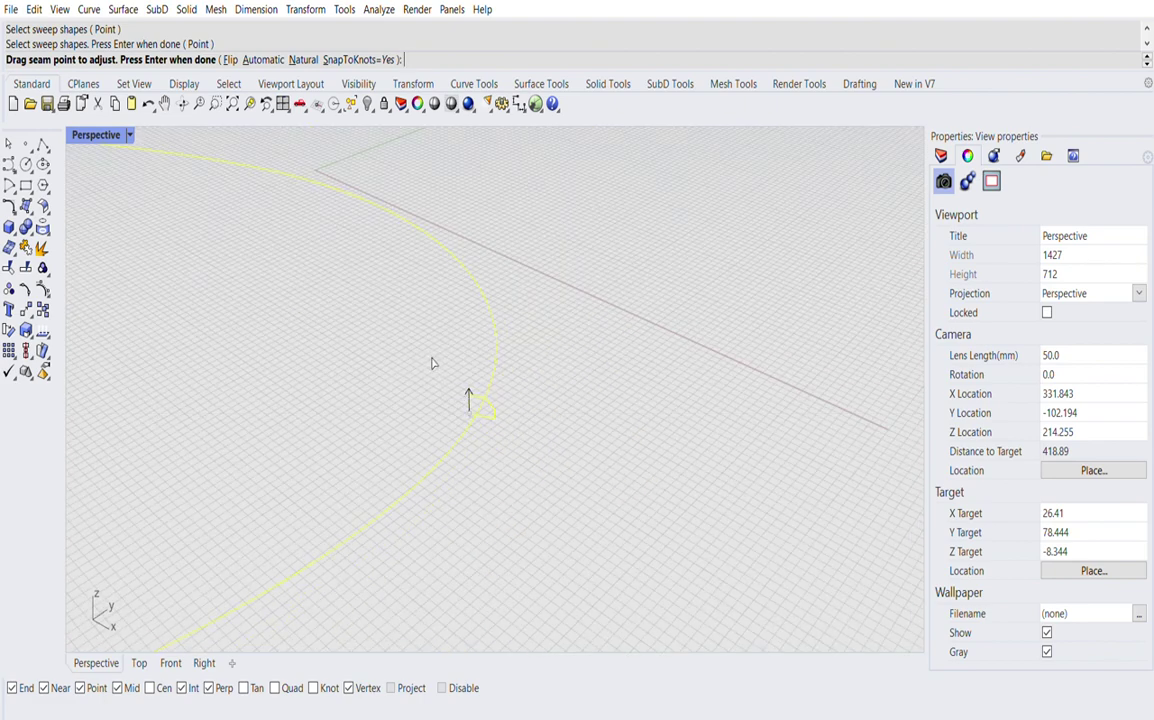
key("Return")
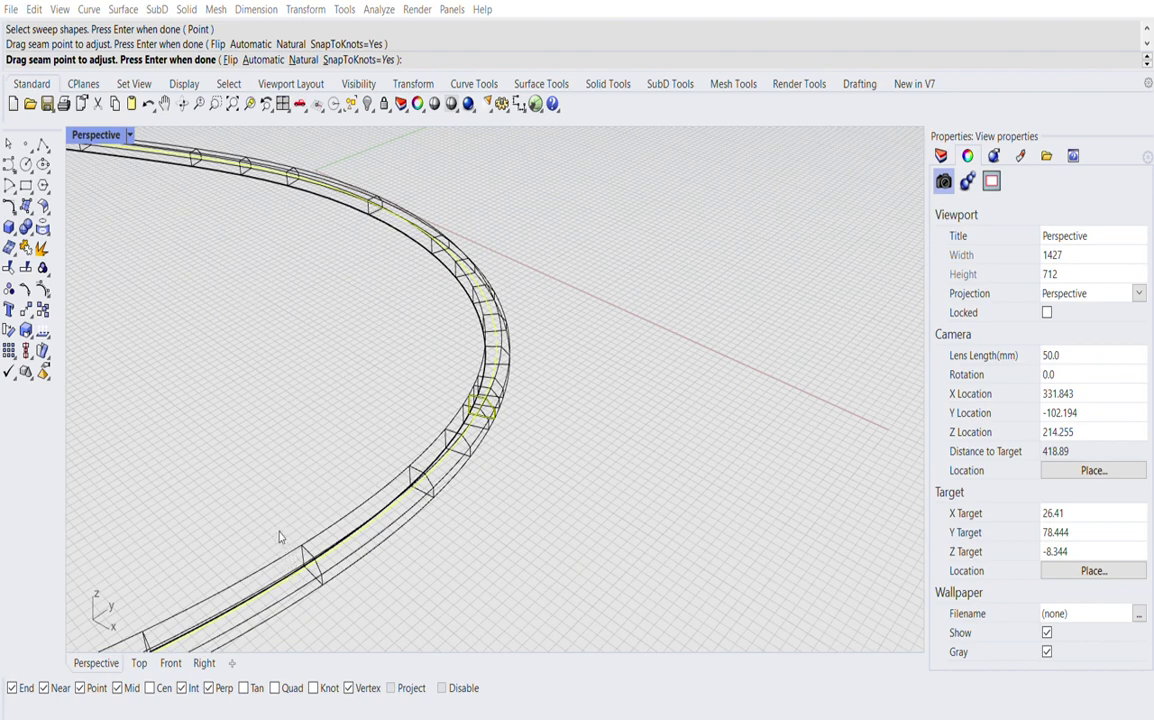
- Set the Perspective view's display mode to Shaded
scroll(485, 402, "down", 9)
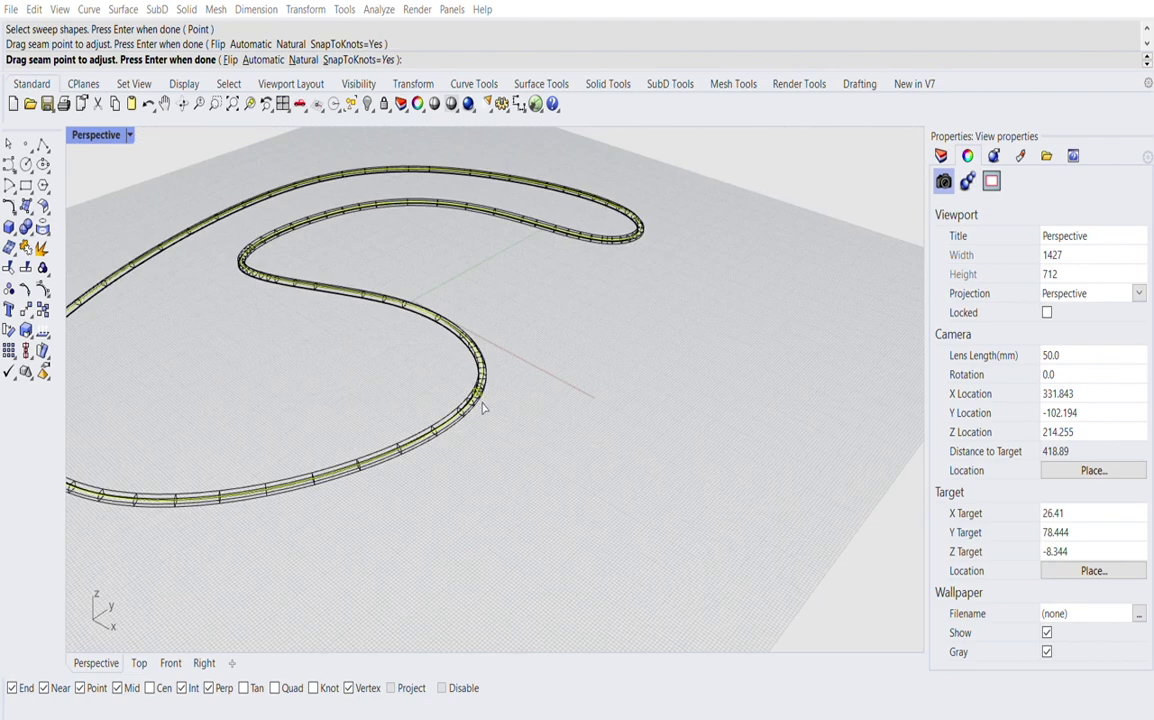
right_click_drag(485, 402, 392, 415)
left_click(137, 191)
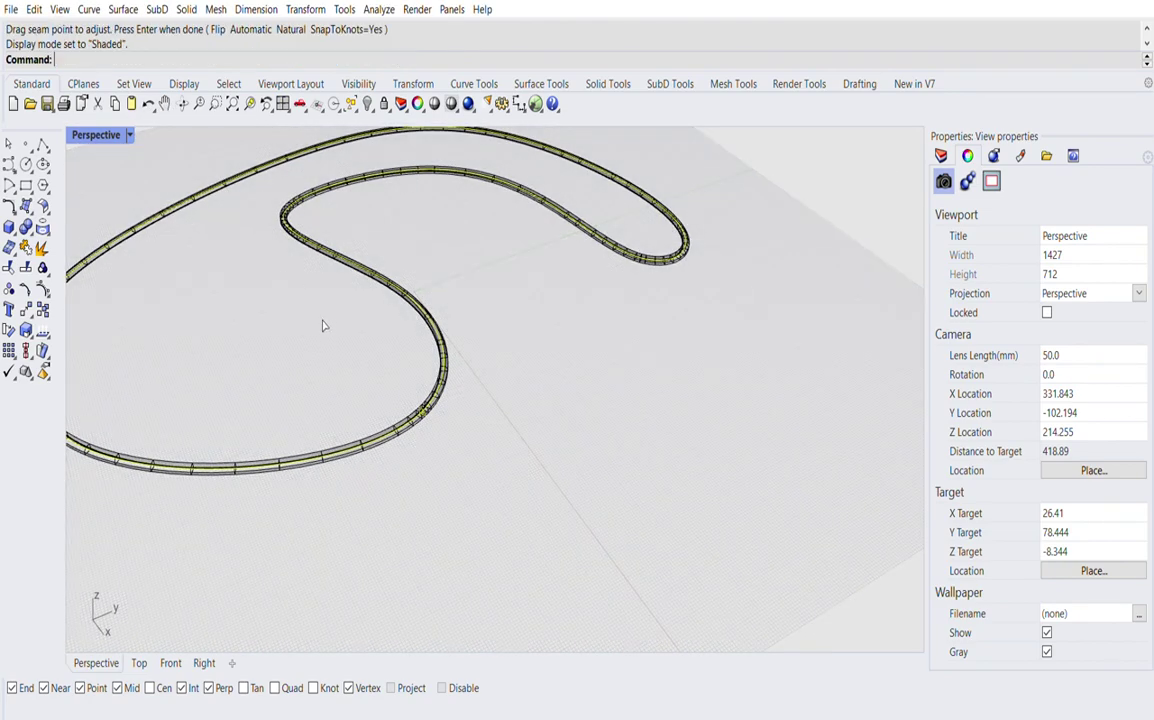
- Examine the shaded sweep preview along the closed curve from several angles, close up and as a whole
mouse_move(323, 349)
right_mouse_down()
mouse_move(238, 330)
mouse_move(240, 312)
right_mouse_up()
scroll(305, 282, "up", 6)
scroll(367, 313, "up", 3)
right_click_drag(367, 313, 457, 352)
scroll(495, 368, "up", 3)
scroll(315, 408, "down", 8)
scroll(315, 407, "down", 2)
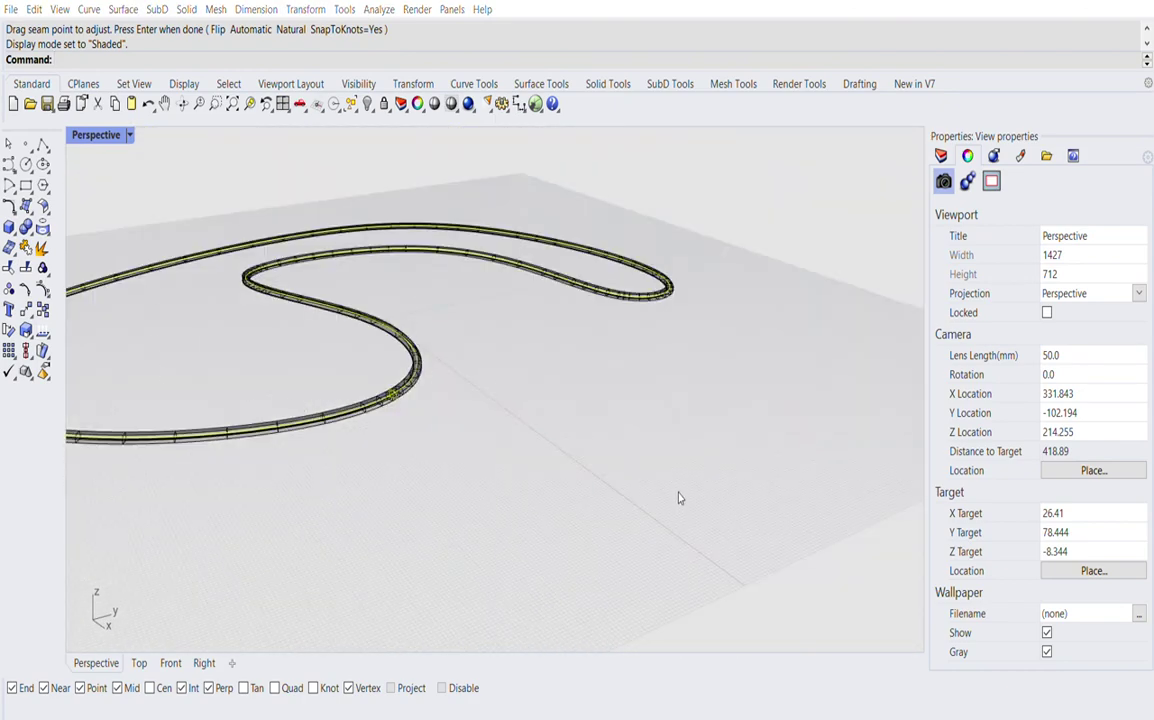
scroll(433, 386, "up", 5)
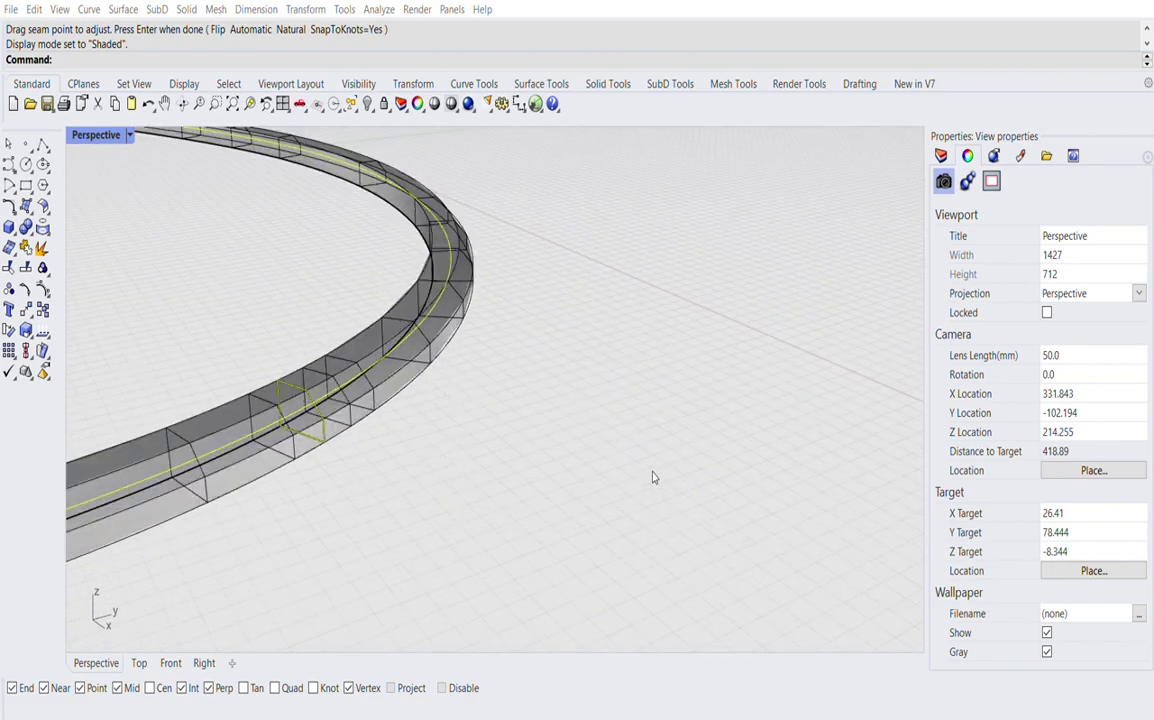
scroll(620, 450, "down", 4)
scroll(410, 412, "up", 3)
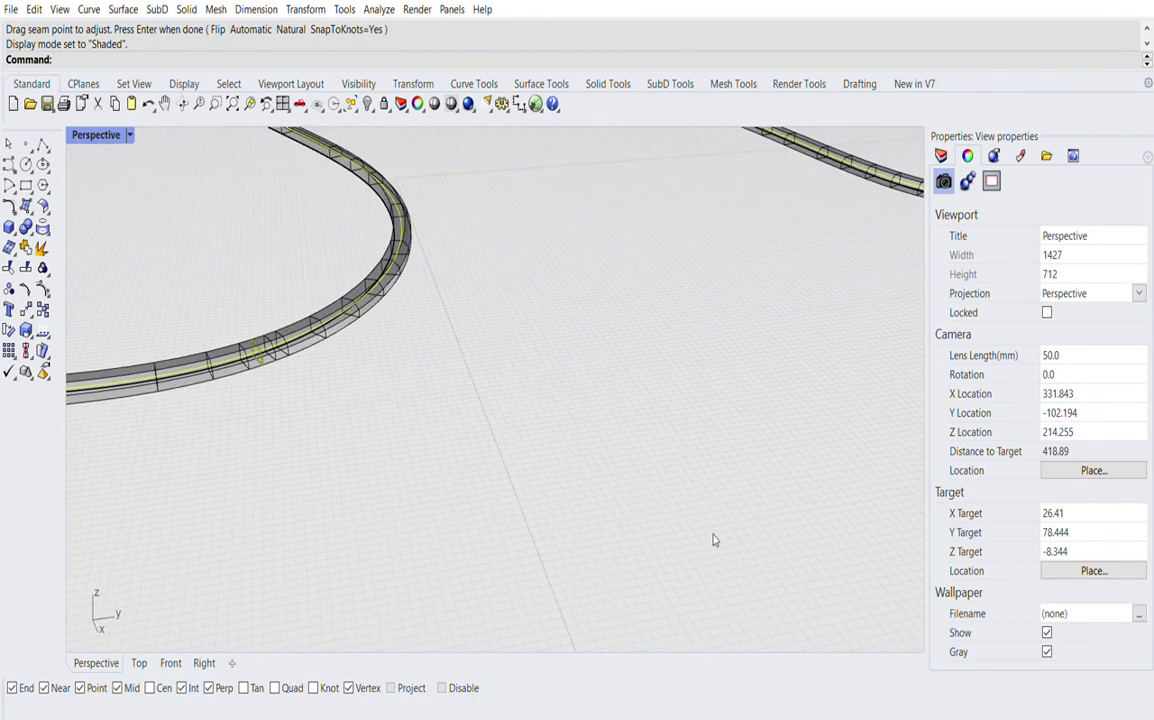
- Complete the sweep of the small profile along the closed curve and inspect the resulting solid
key("Return")
scroll(590, 451, "down", 4)
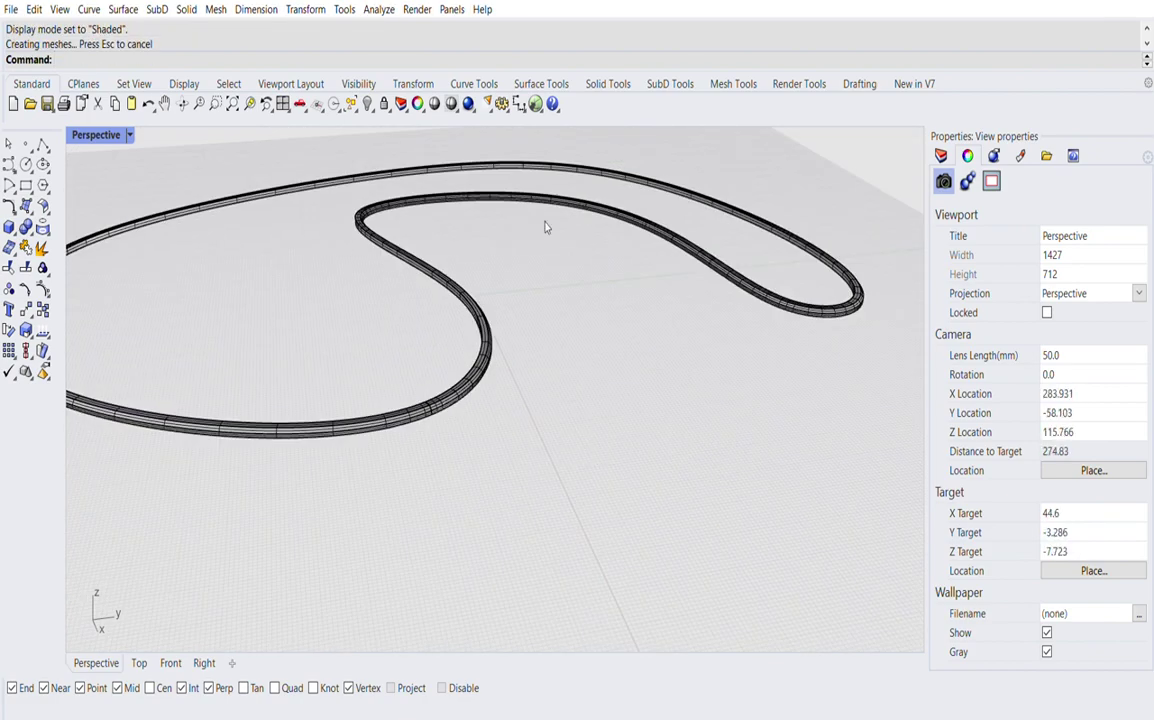
scroll(497, 380, "up", 6)
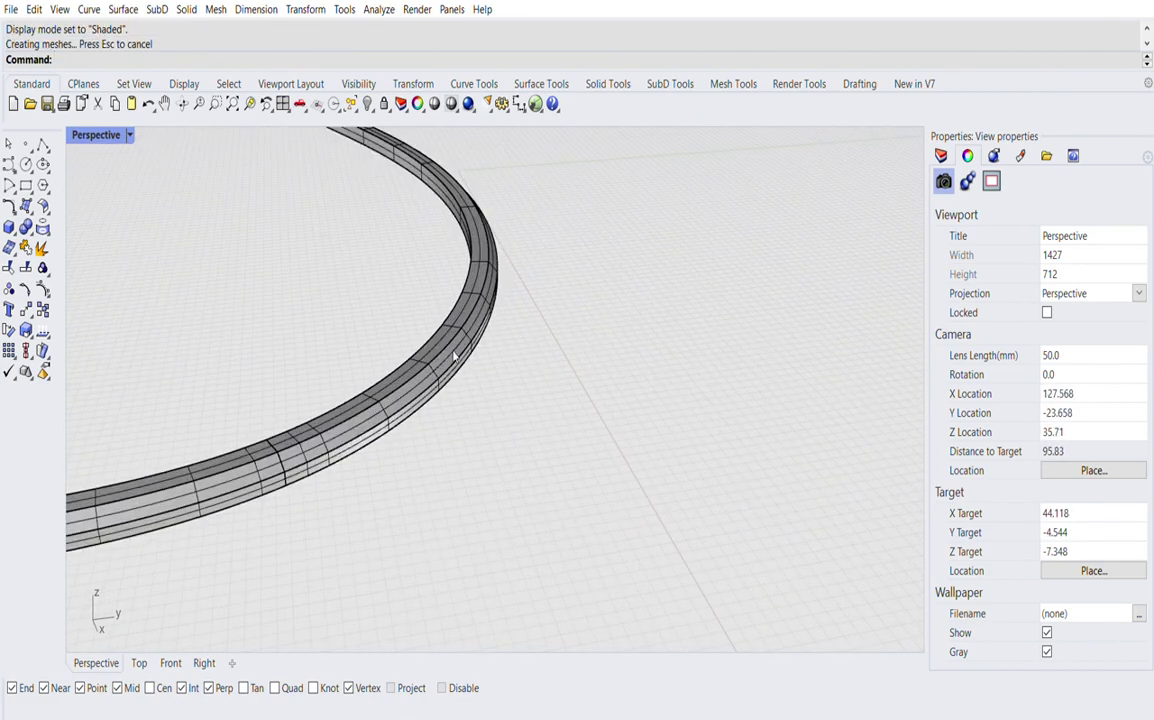
scroll(300, 360, "down", 7)
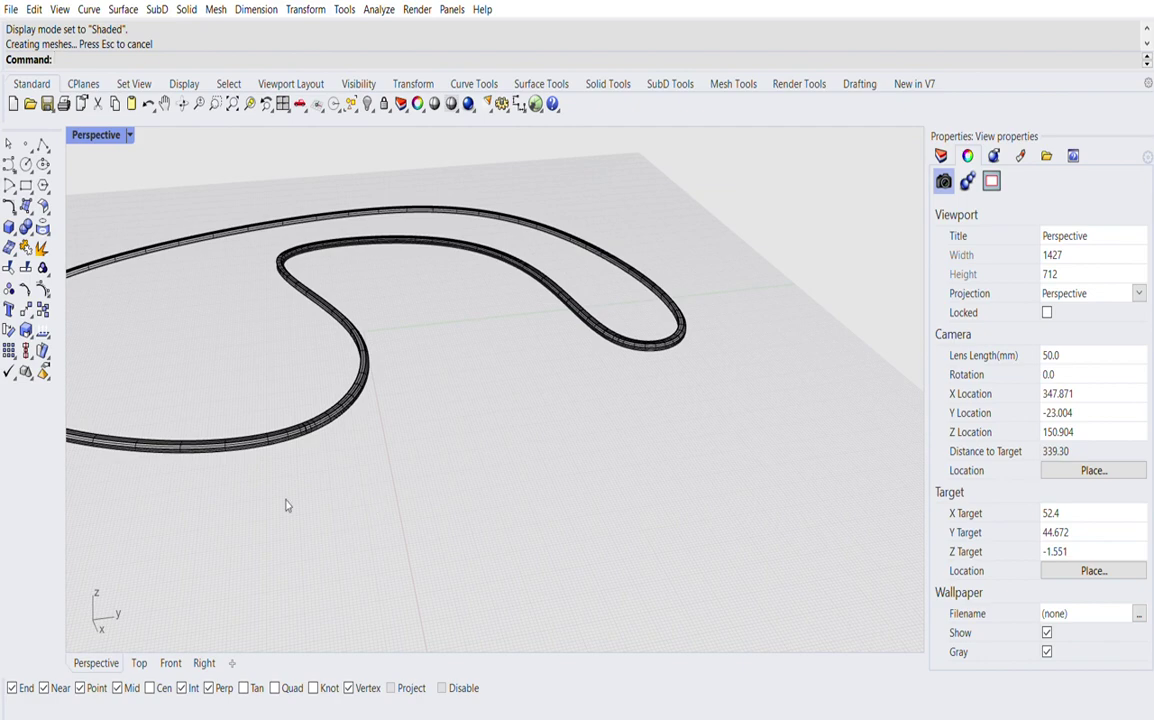
- Delete the swept polysurface and the small polyline profile, keeping only the freeform closed curve
scroll(300, 420, "up", 5)
left_click(350, 392)
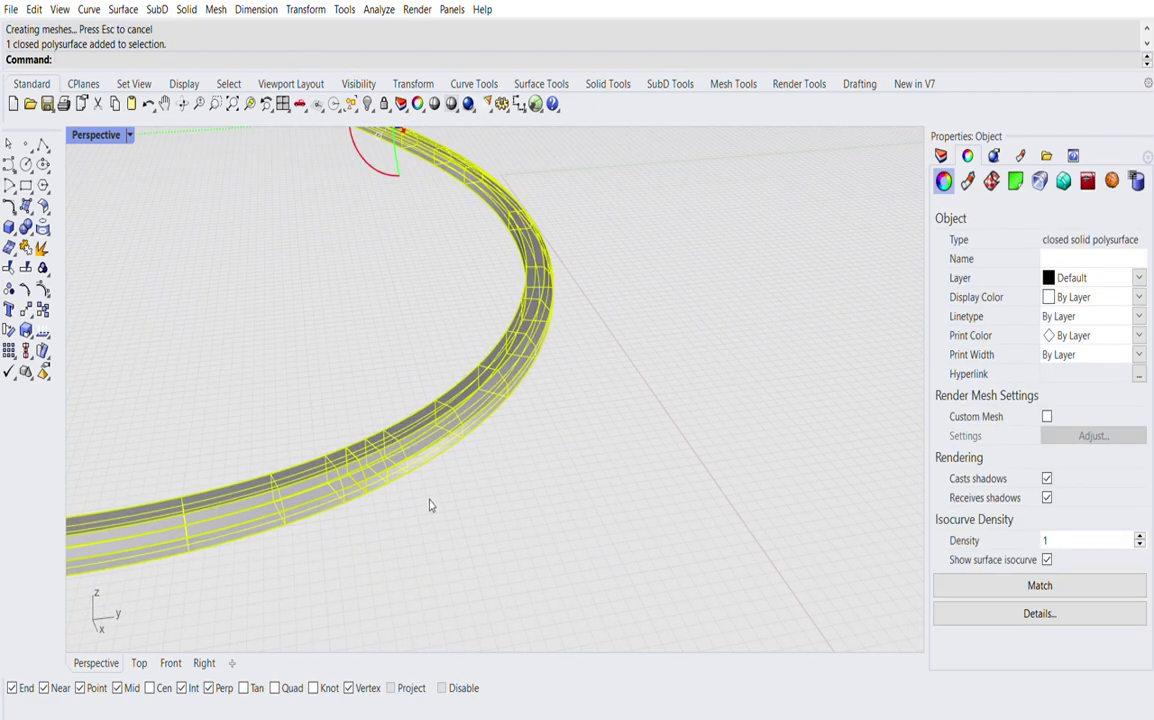
key("Delete")
scroll(440, 490, "down", 2)
scroll(455, 475, "up", 2)
left_click(420, 440)
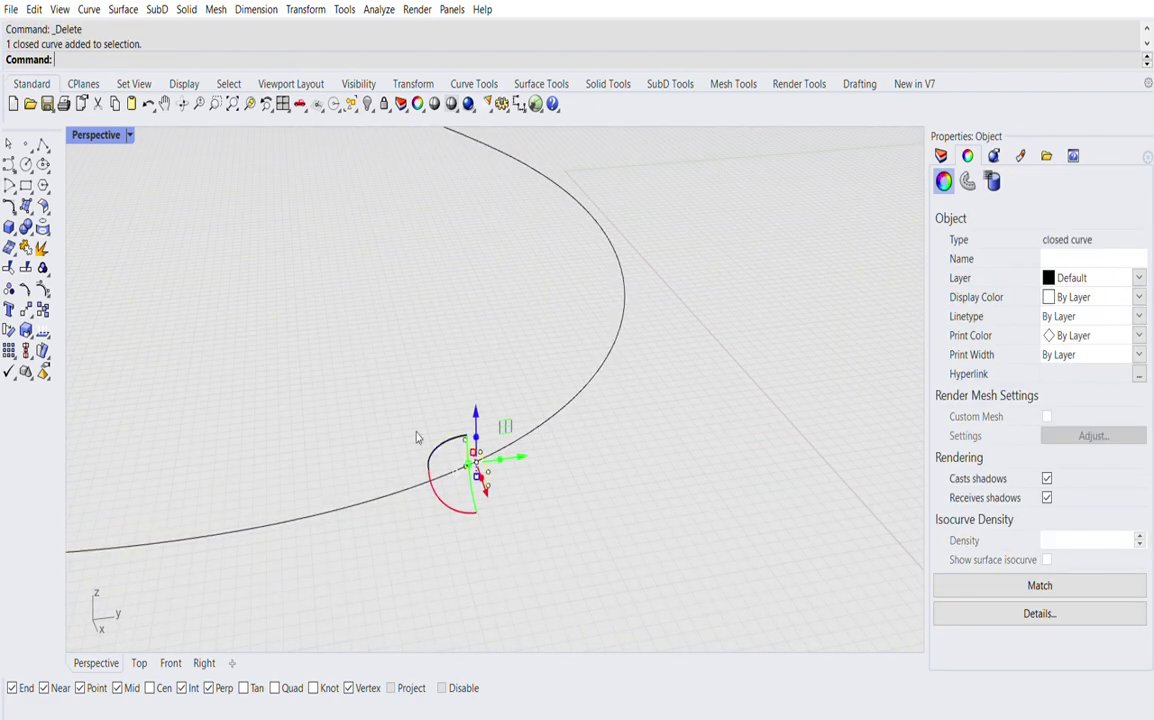
key("Home")
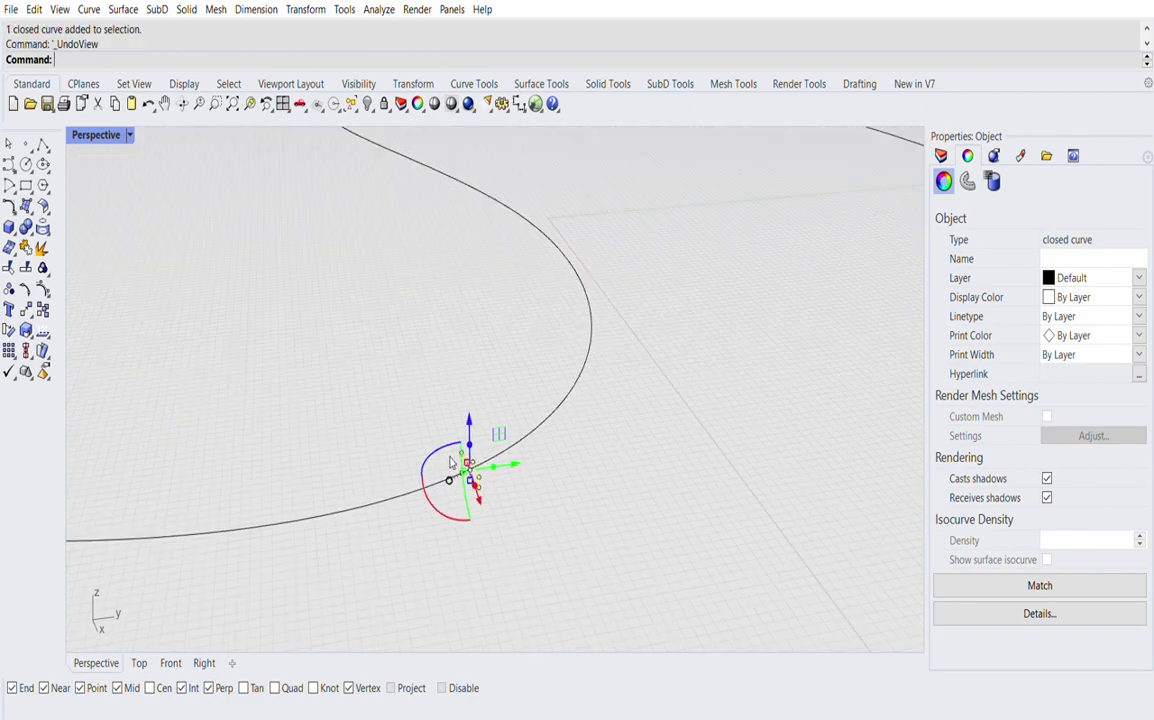
key("Delete")
- Try a nine-sided, C-shaped closed polyline profile across the closed curve's line in the Front view, and delete it
left_click(140, 661)
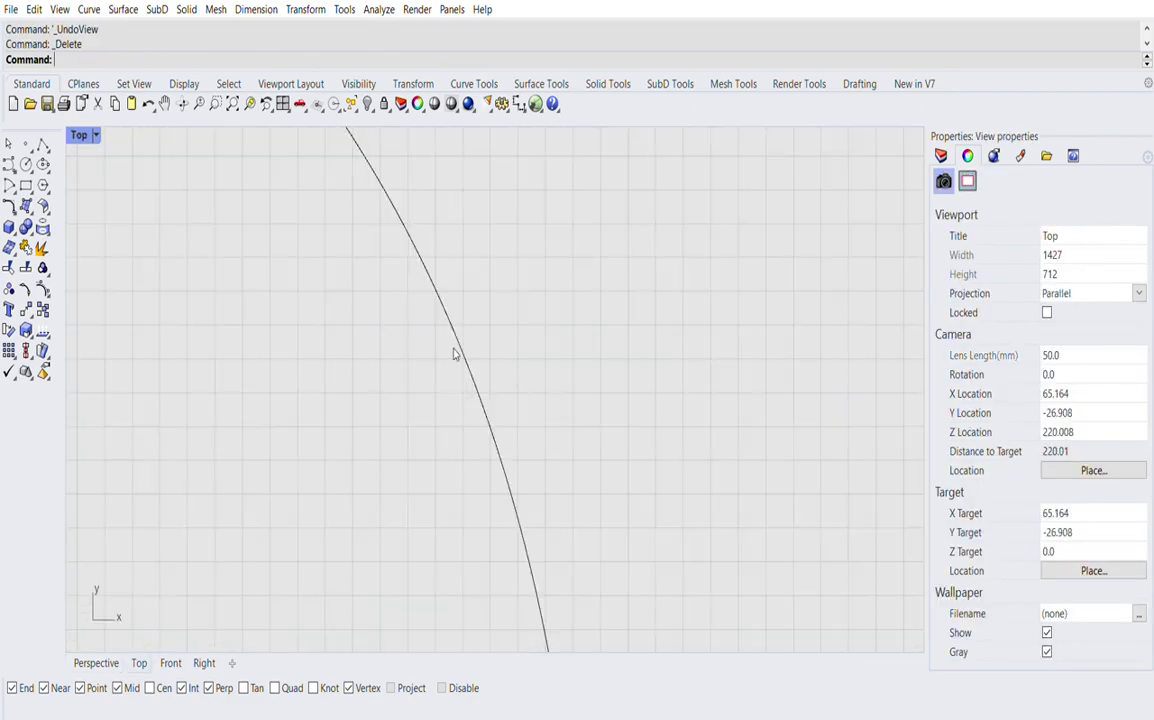
left_click(171, 662)
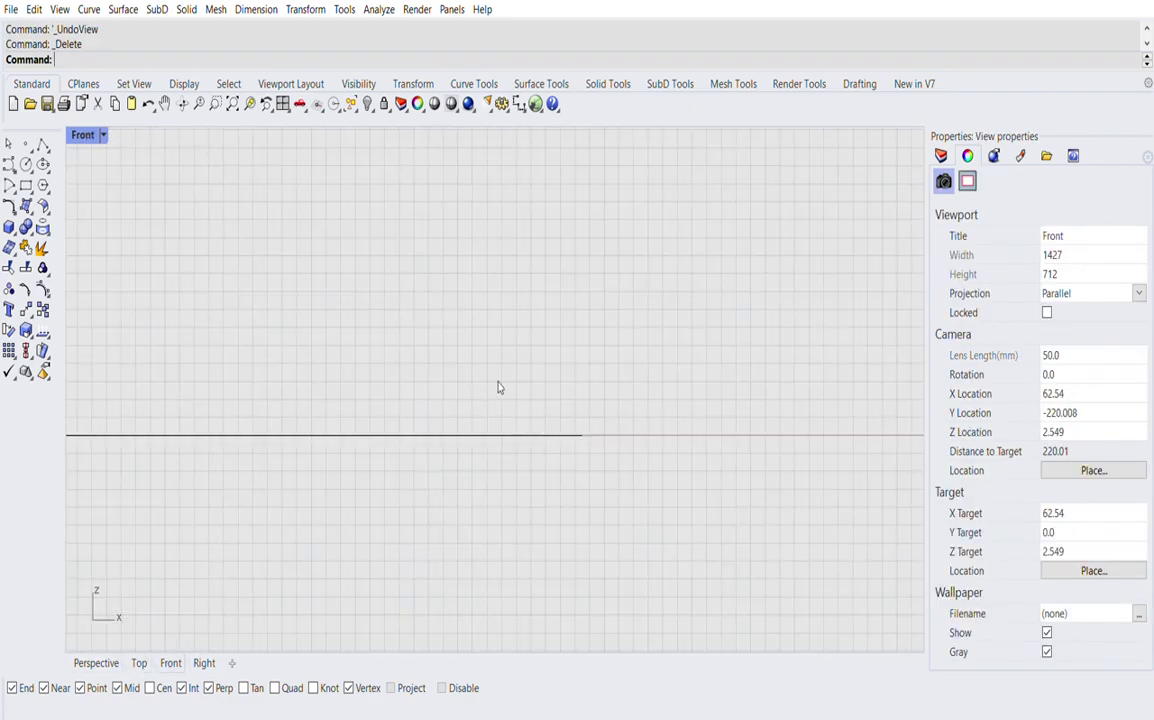
left_click(43, 144)
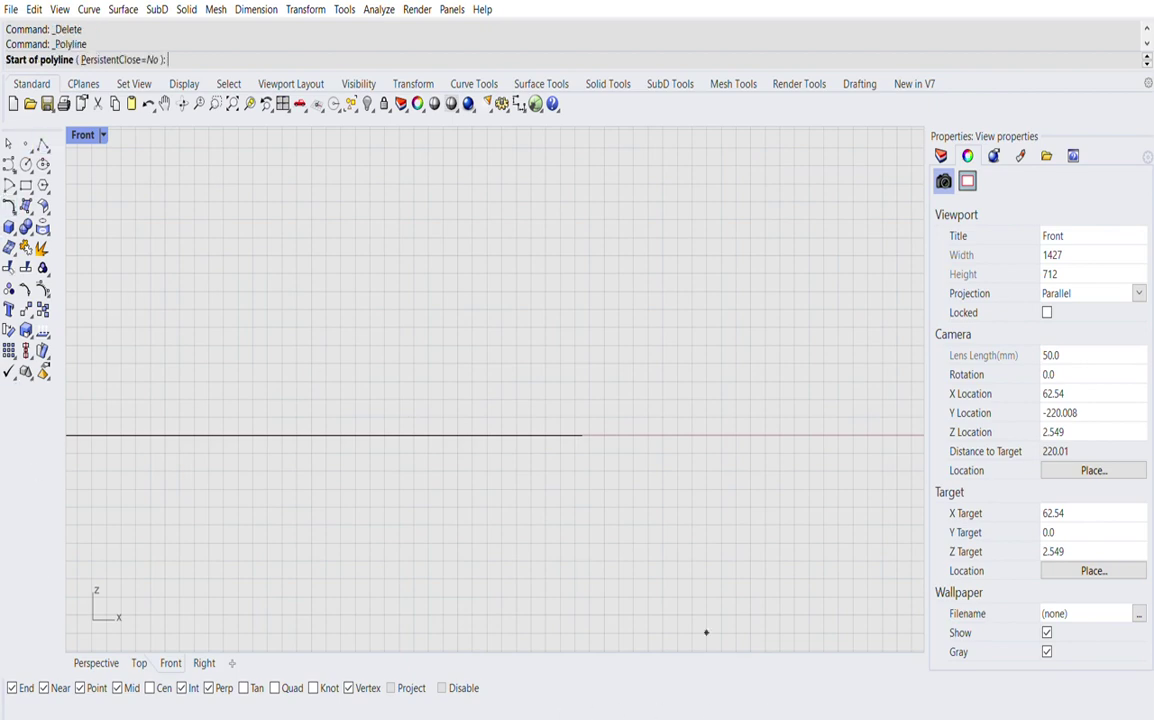
left_click(541, 474)
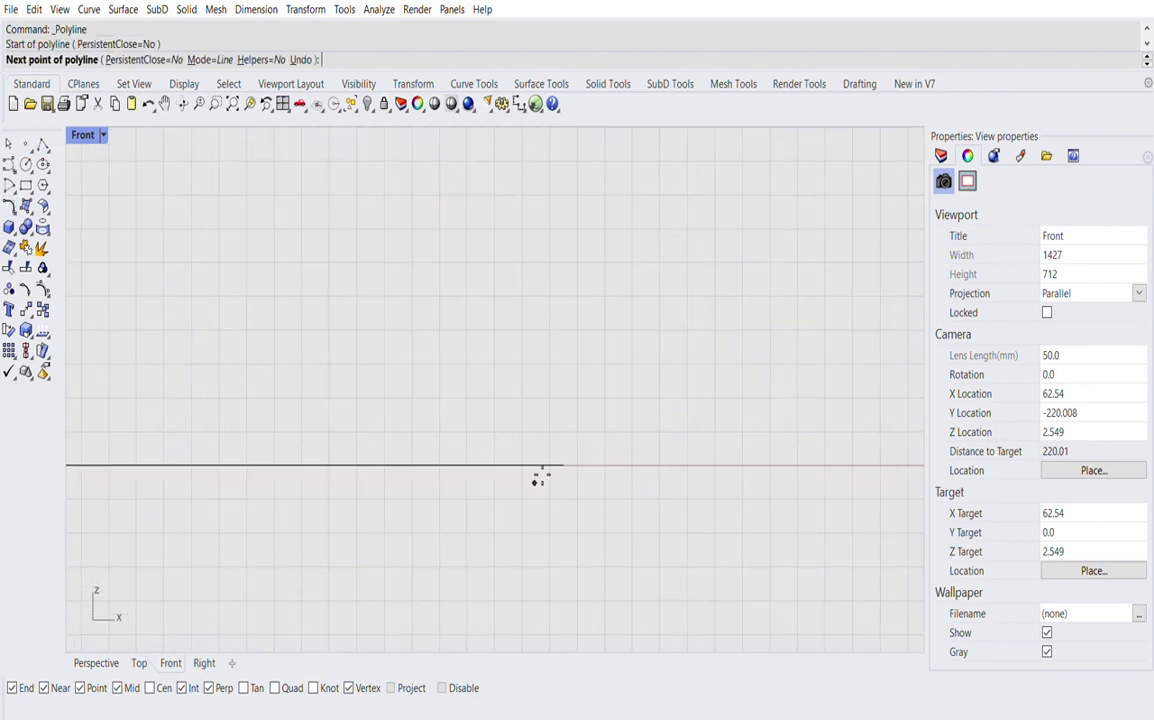
left_click(503, 423)
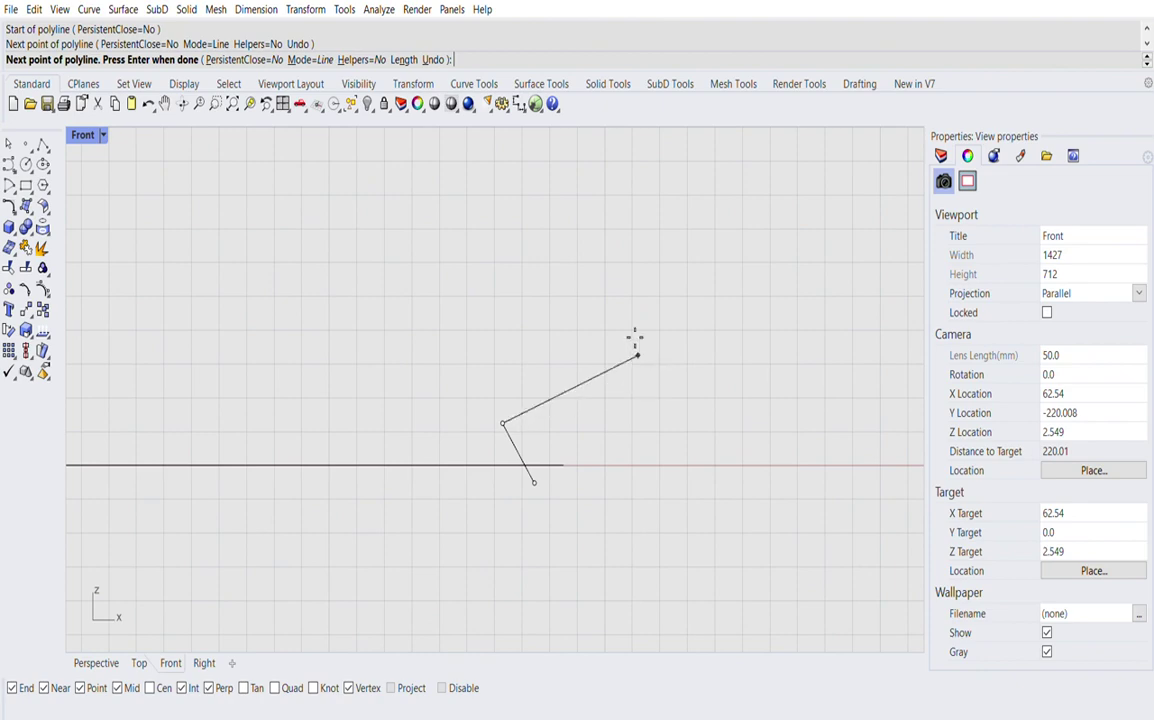
left_click(563, 346)
left_click(651, 331)
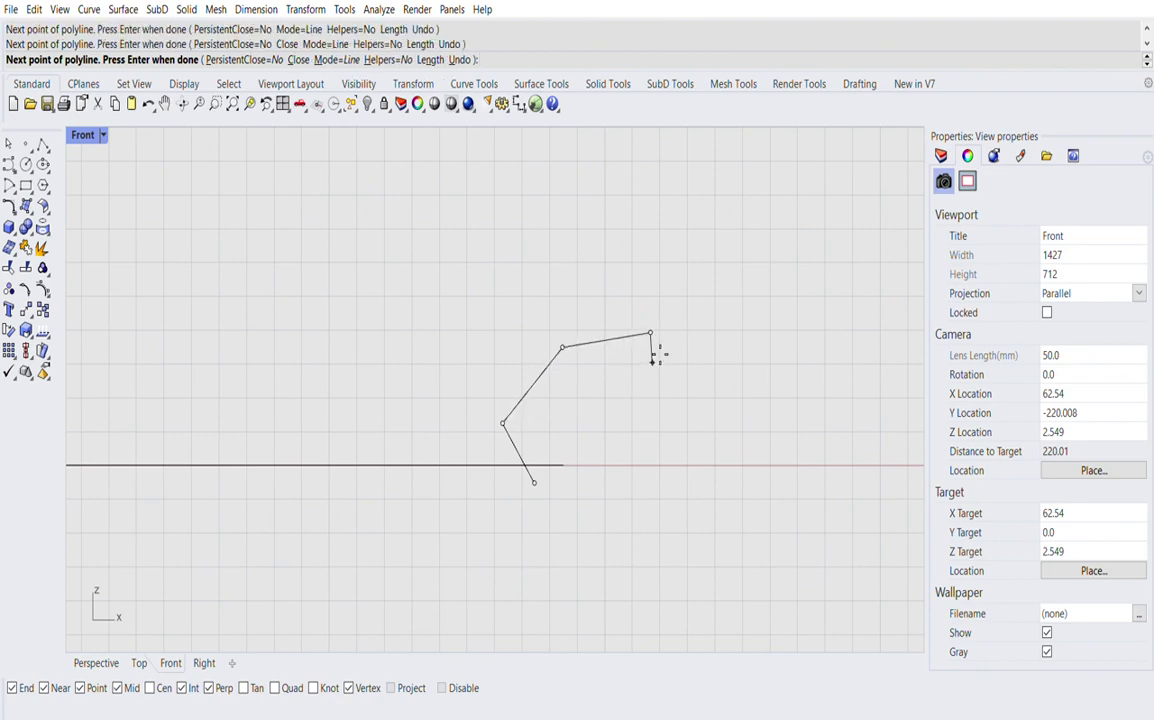
left_click(652, 362)
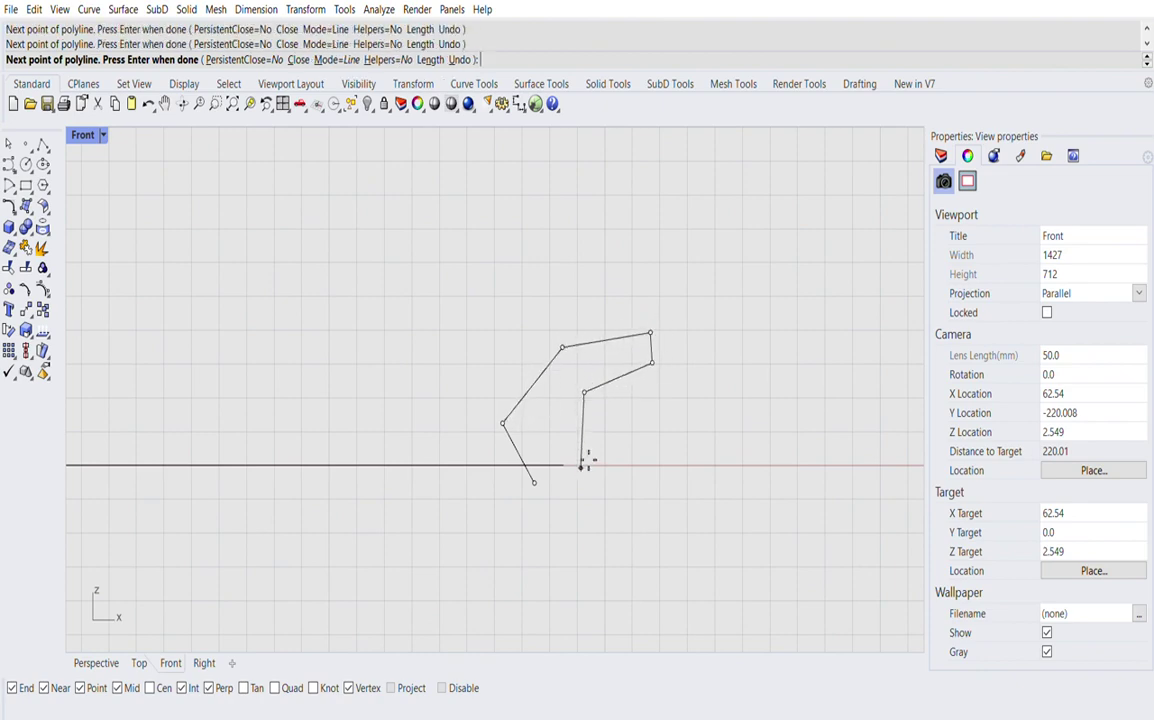
left_click(546, 494)
scroll(600, 440, "down", 2)
left_click(588, 404)
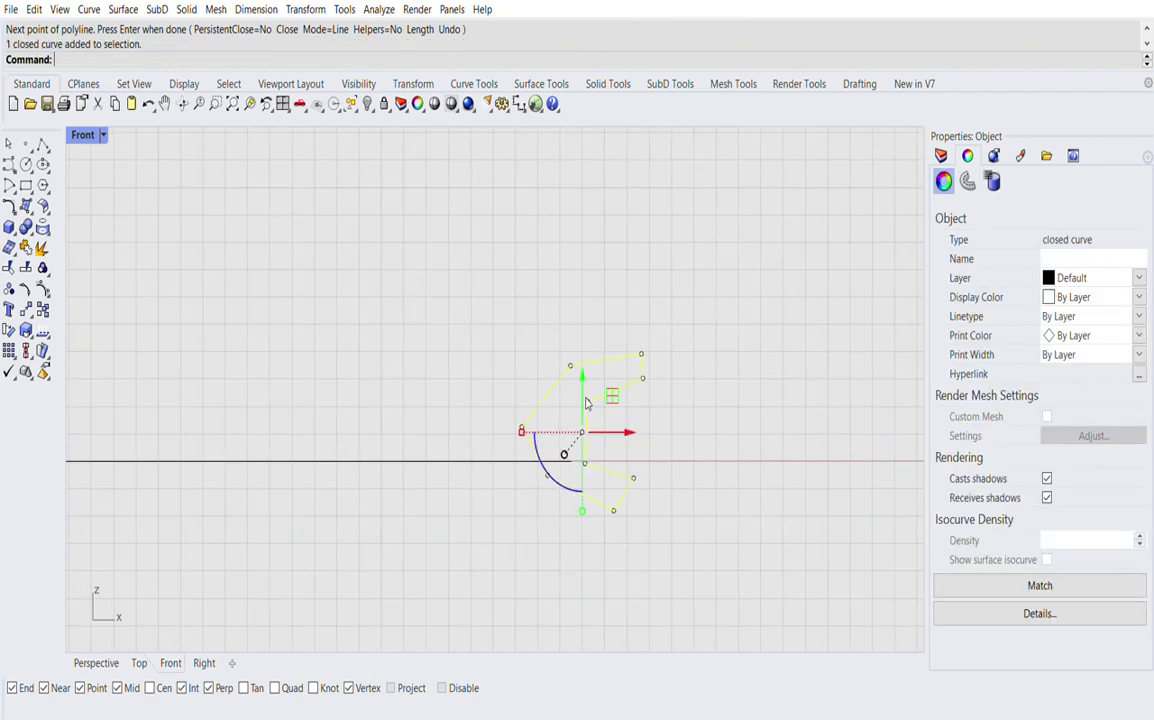
key("Delete")
- Draw an eight-sided, C-shaped closed polyline profile across the closed curve's line in the Front view, opening toward positive X
key("Return")
left_click(546, 495)
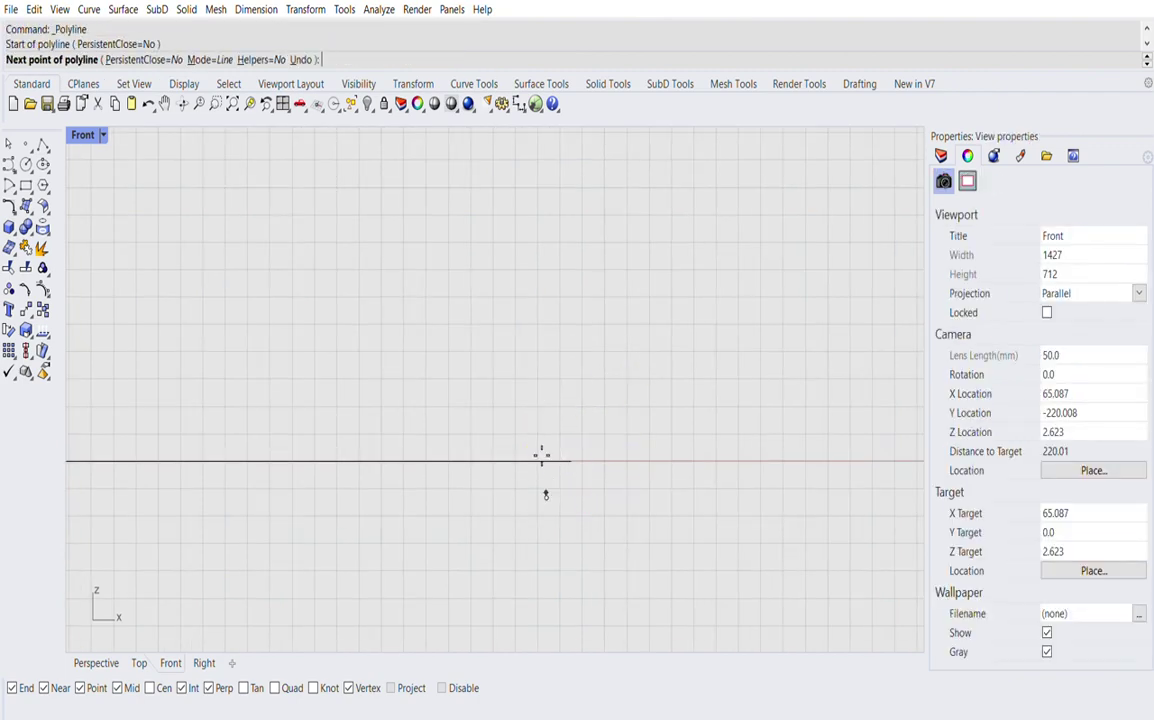
left_click(527, 397)
left_click(613, 337)
left_click(620, 353)
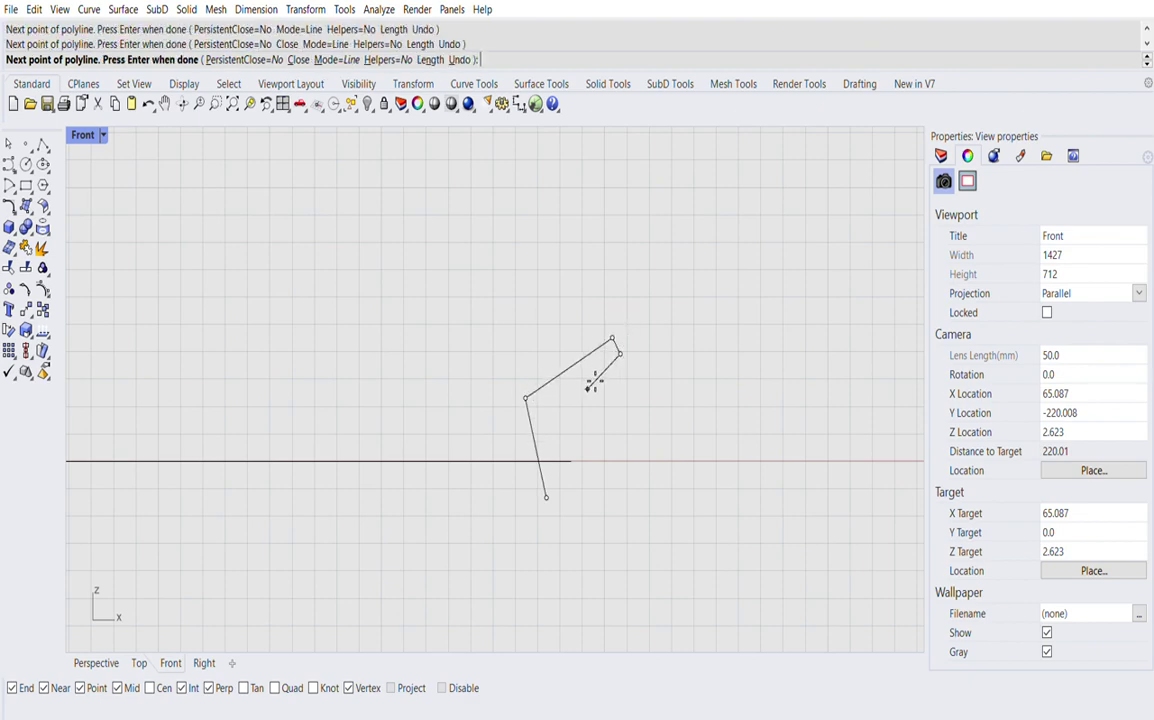
left_click(587, 390)
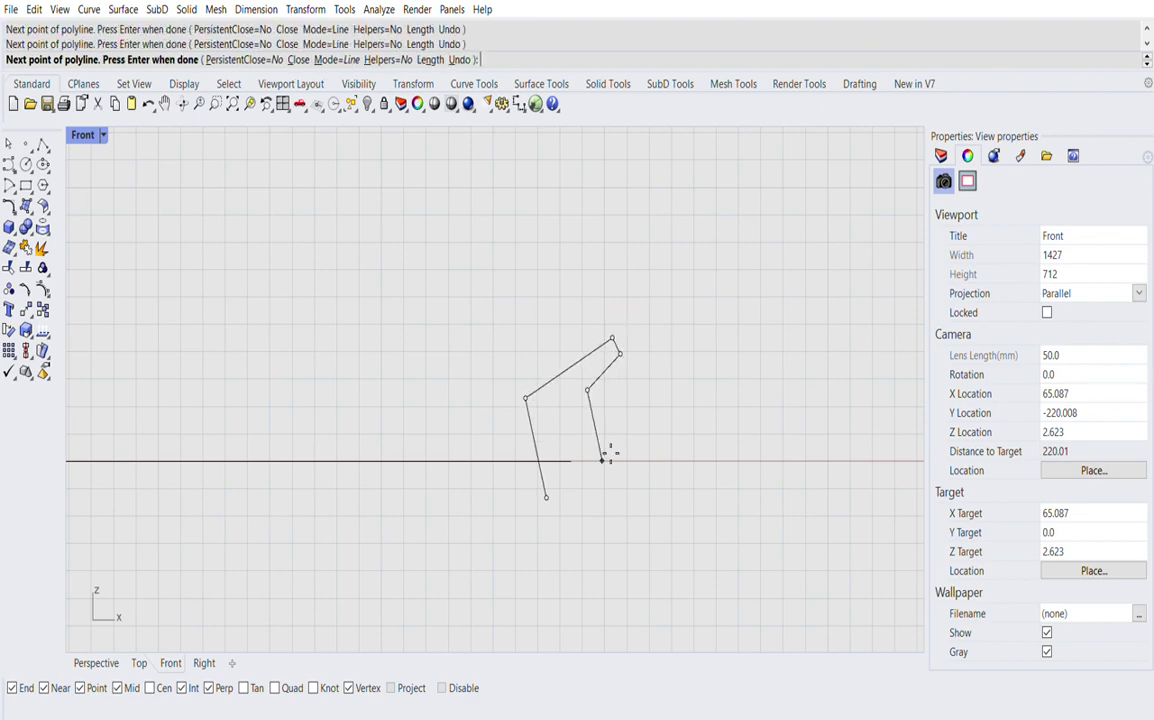
left_click(558, 488)
- Close the C-shaped polyline, then move it onto the closed curve in the Top view and rotate it to cross the curve perpendicularly
left_click(592, 404)
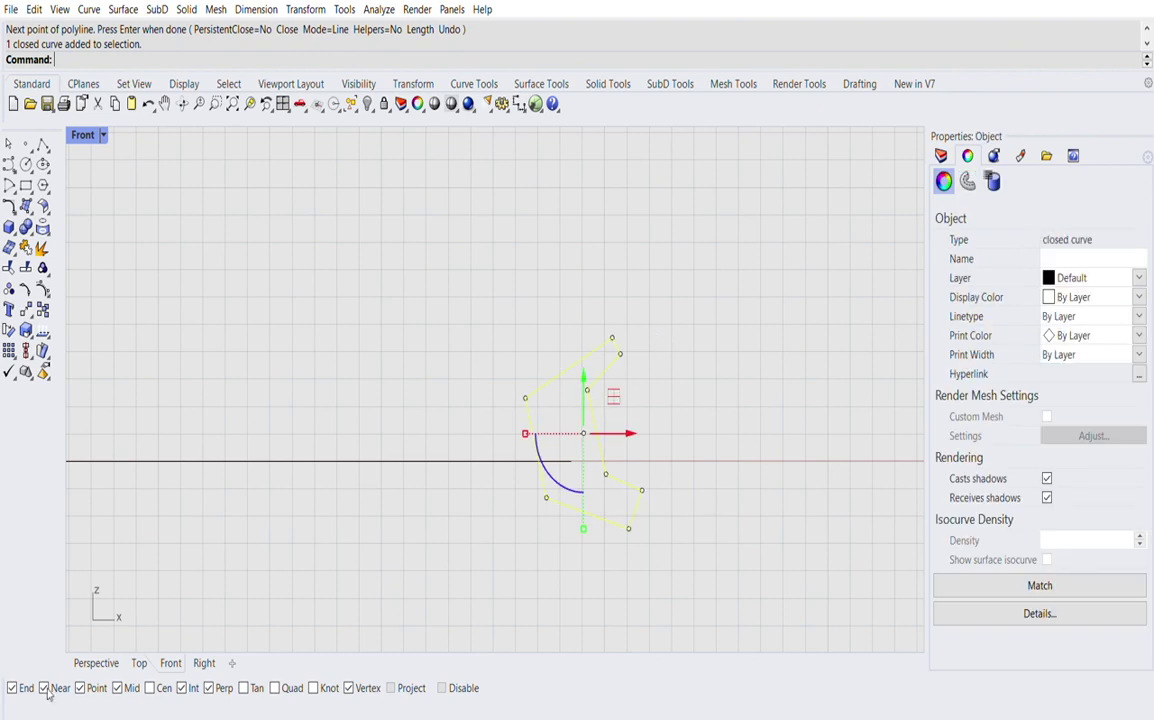
left_click(139, 663)
scroll(505, 368, "up", 5)
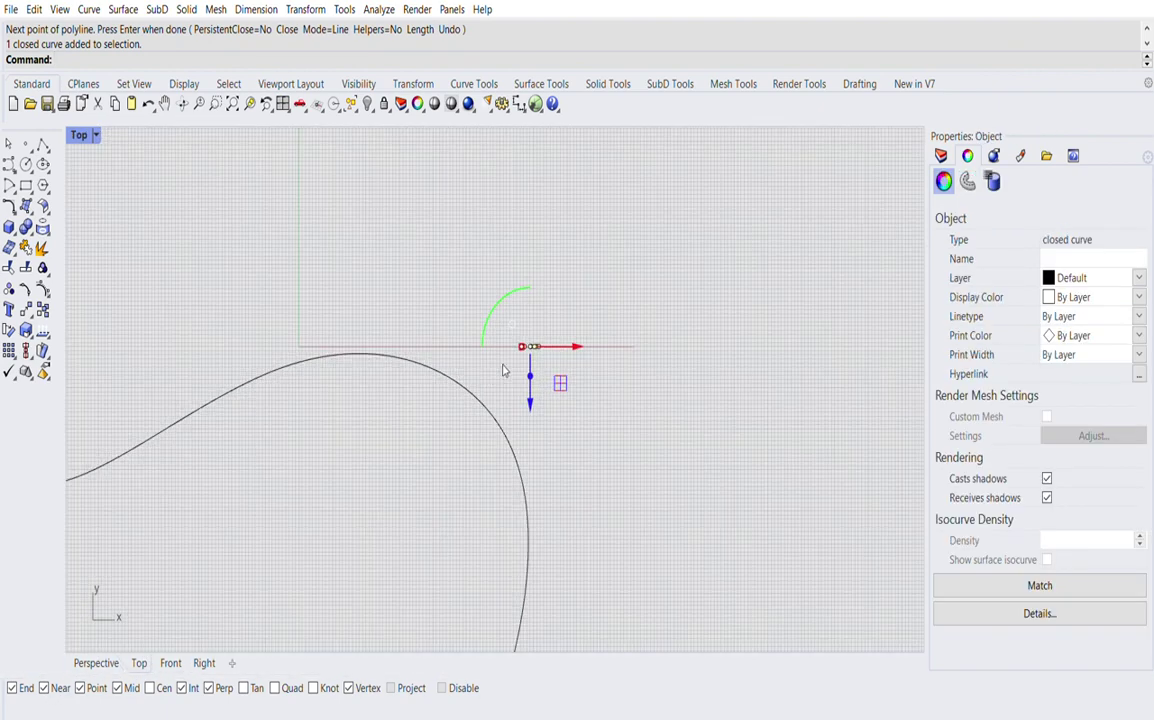
left_click_drag(557, 350, 510, 469)
scroll(507, 474, "up", 4)
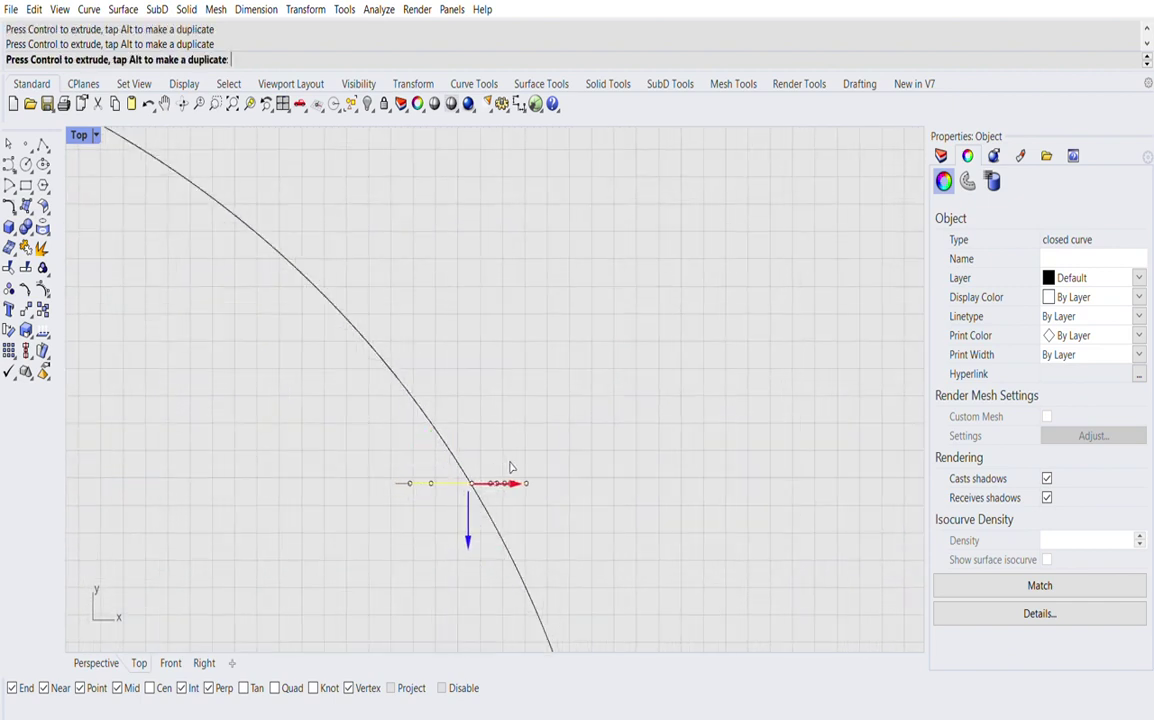
mouse_move(423, 457)
left_mouse_down()
mouse_move(424, 485)
mouse_move(427, 435)
left_mouse_up()
key("Escape")
scroll(428, 435, "down", 6)
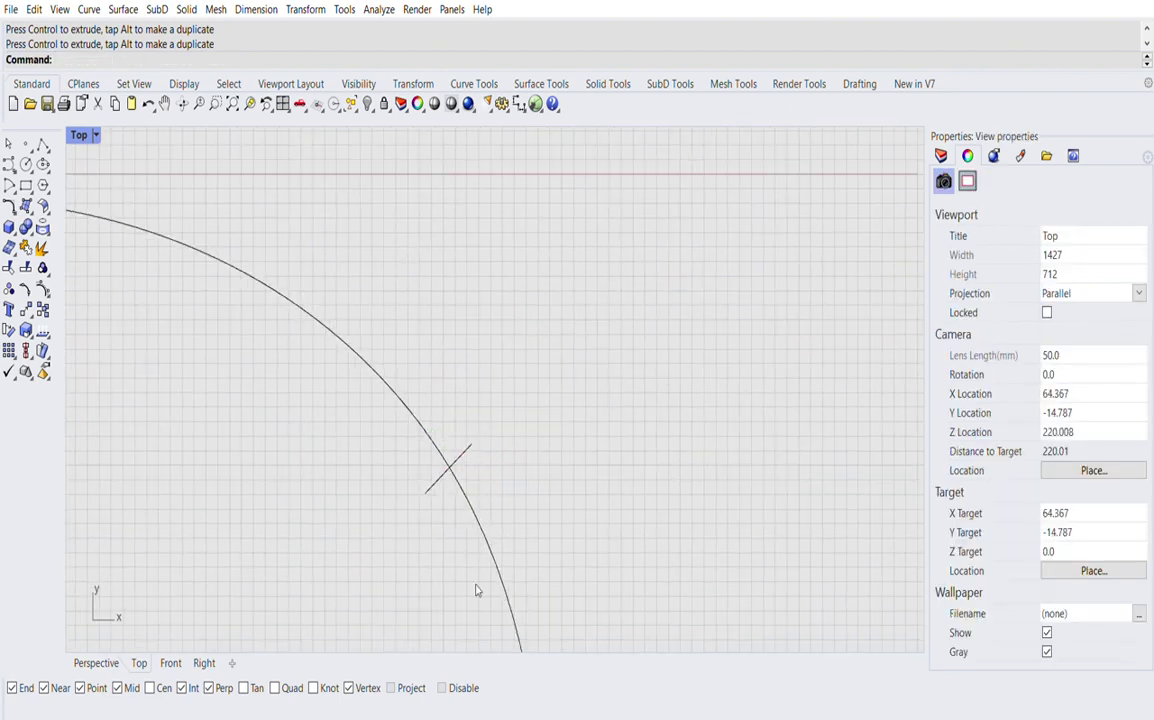
- Duplicate the C-shaped profile away from the original with the gumball in the Perspective view
left_click(96, 662)
right_click_drag(556, 470, 526, 487)
scroll(483, 441, "up", 8)
left_click(489, 413)
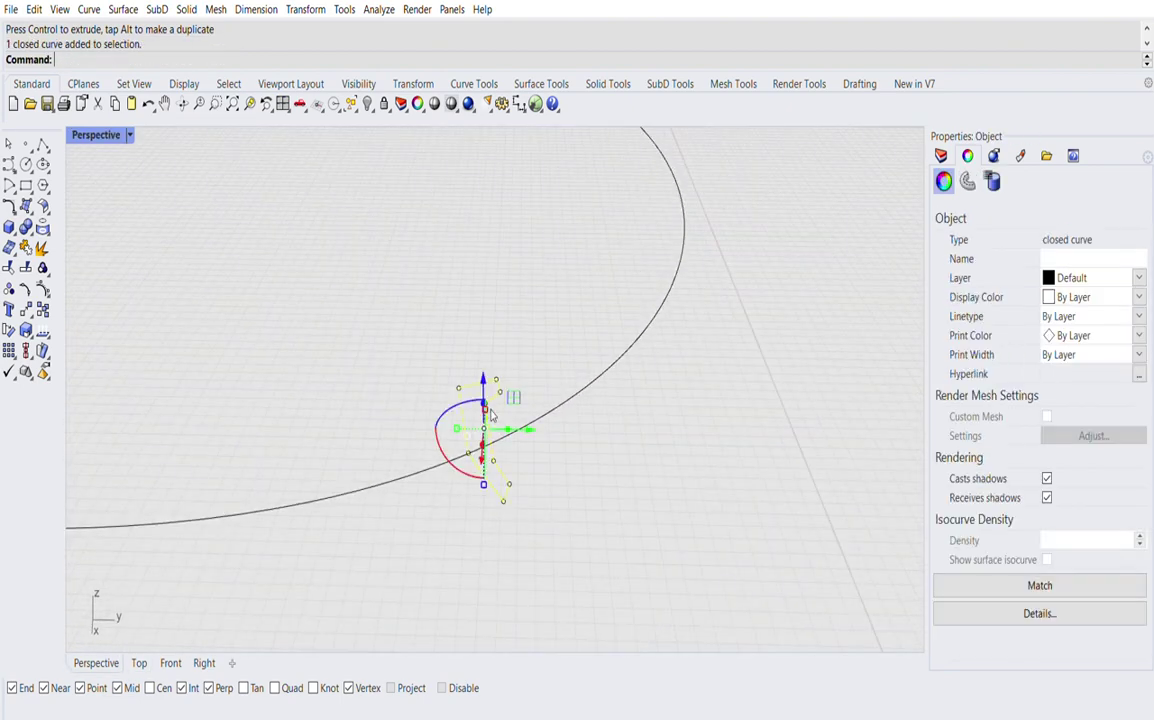
scroll(517, 465, "down", 16)
scroll(516, 461, "up", 3)
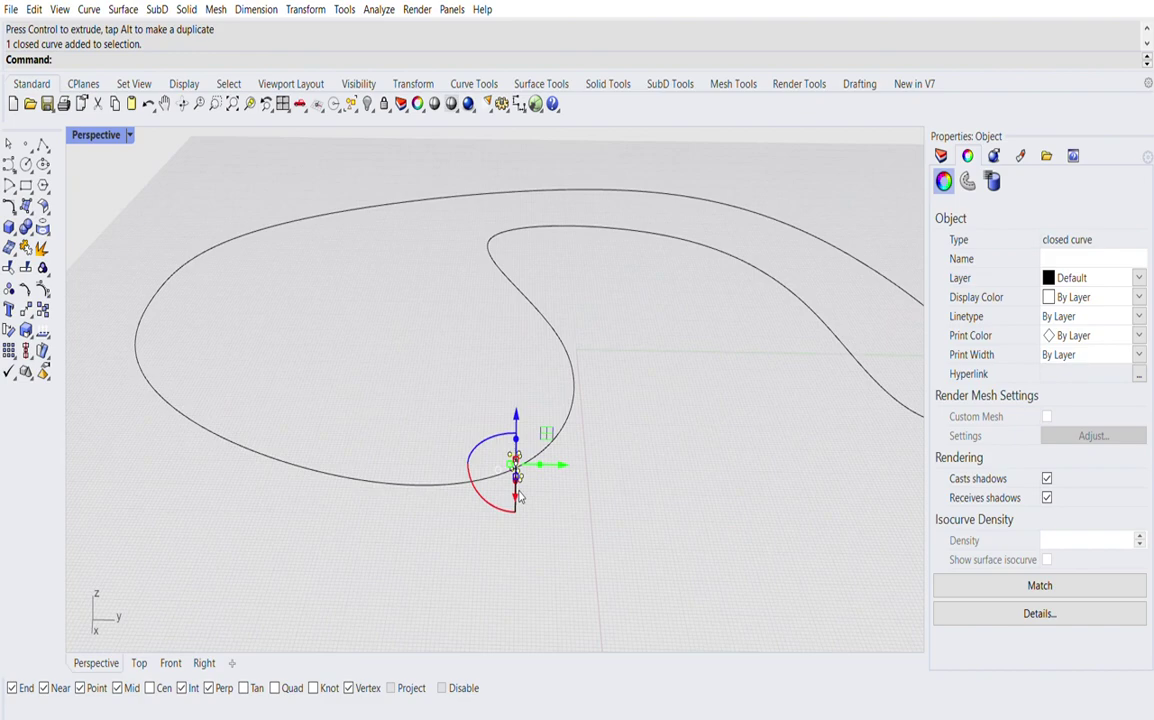
left_click_drag(491, 450, 367, 252)
left_click(580, 448)
left_click(517, 457)
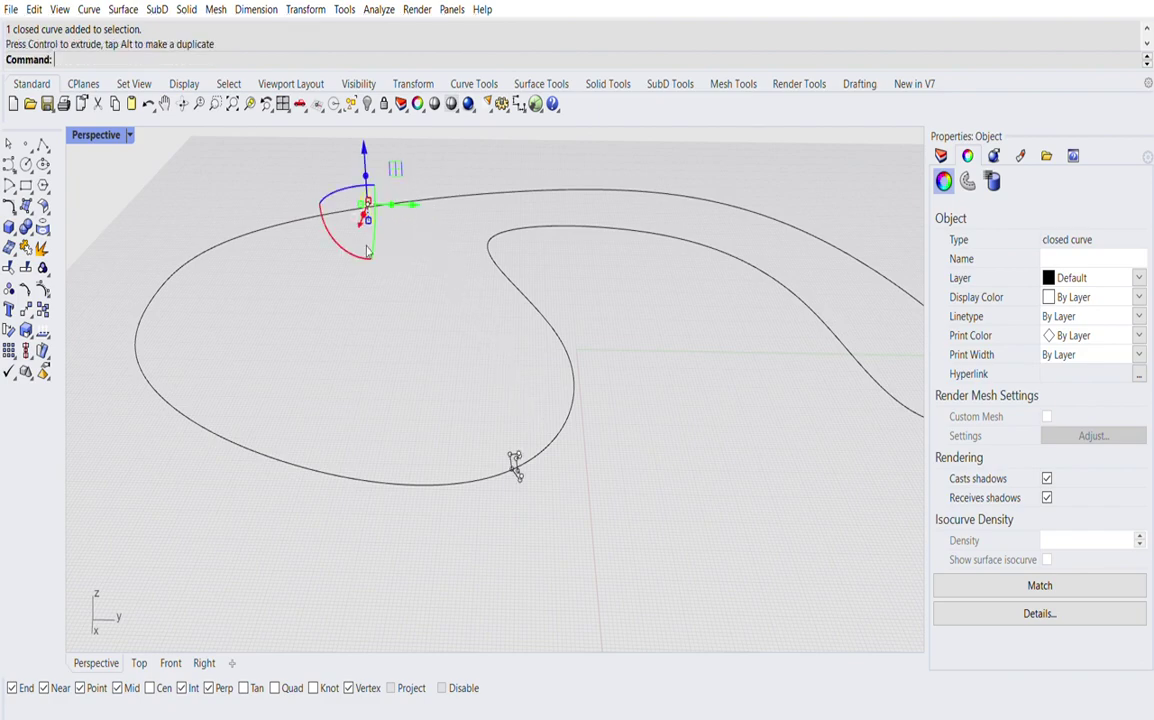
- Move the duplicated profile down to the closed curve's plane and toward negative X in the Front view
right_click_drag(367, 252, 452, 284)
right_click_drag(434, 372, 536, 415)
left_click(562, 339)
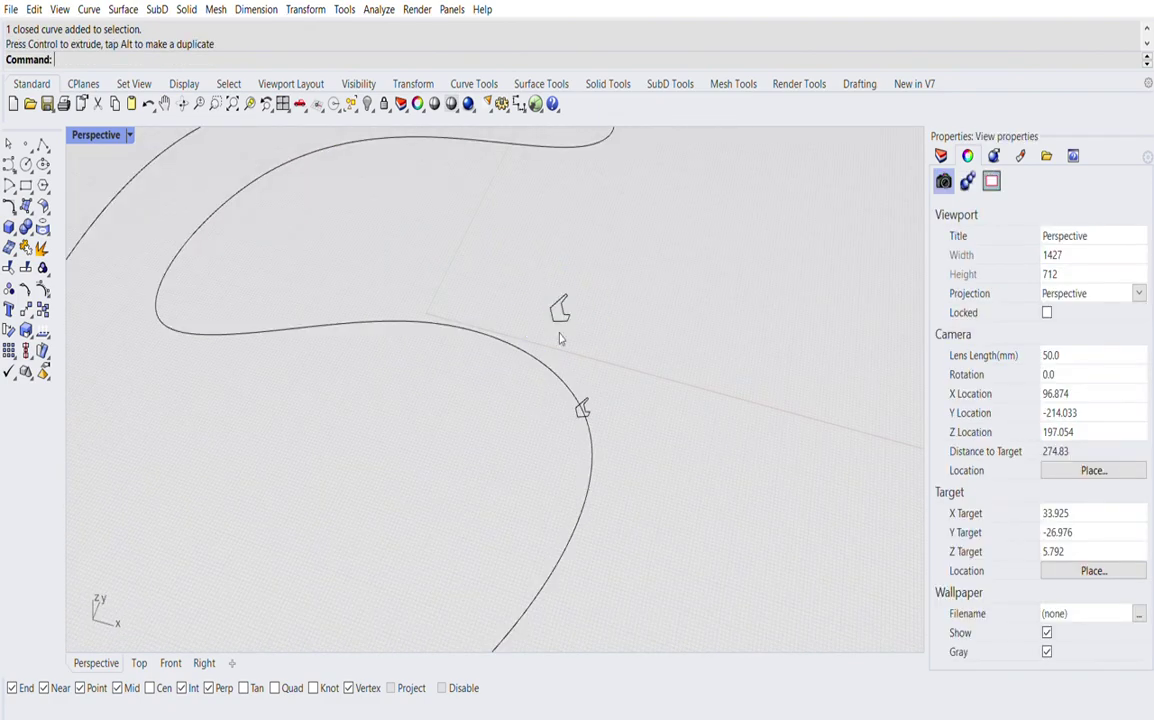
scroll(562, 338, "down", 2)
left_click(567, 310)
left_click(171, 663)
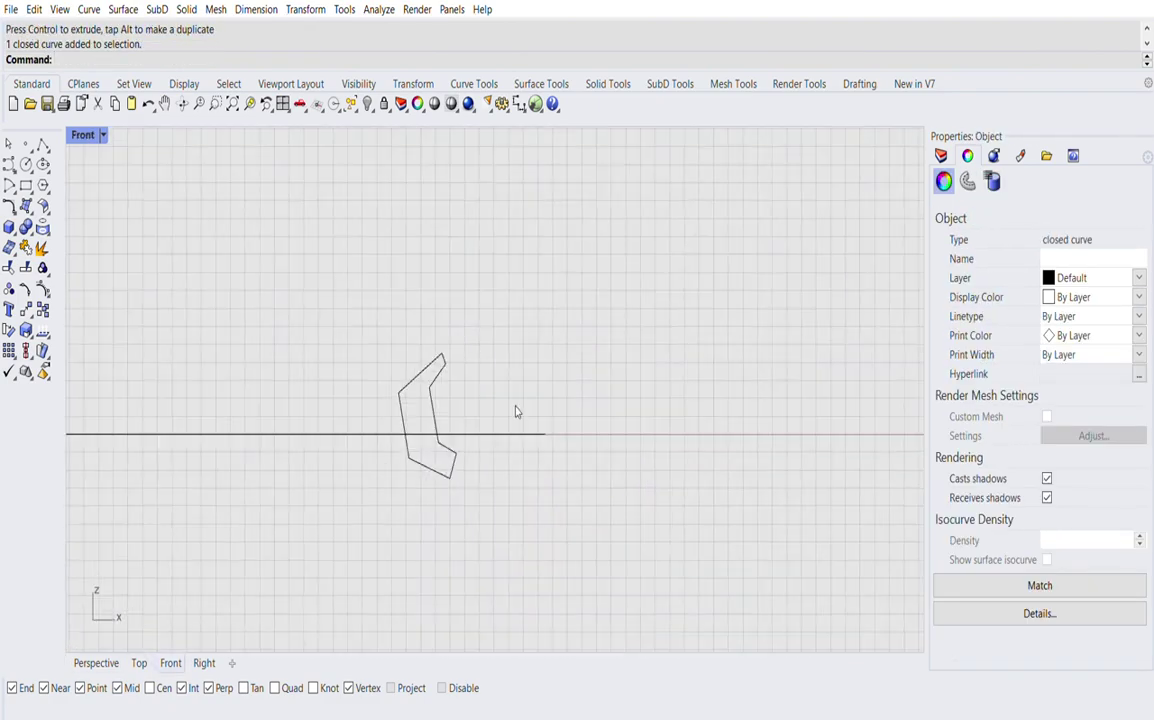
left_click_drag(518, 245, 548, 430, "ctrl")
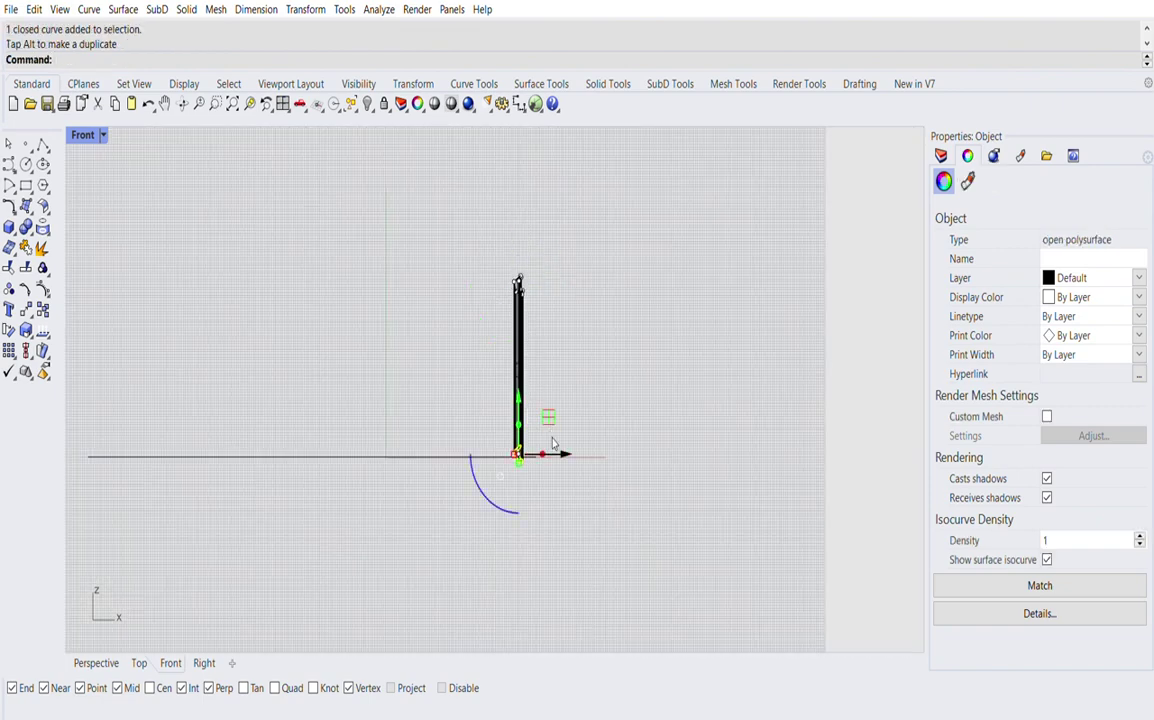
key("ctrl+z")
left_click(517, 280)
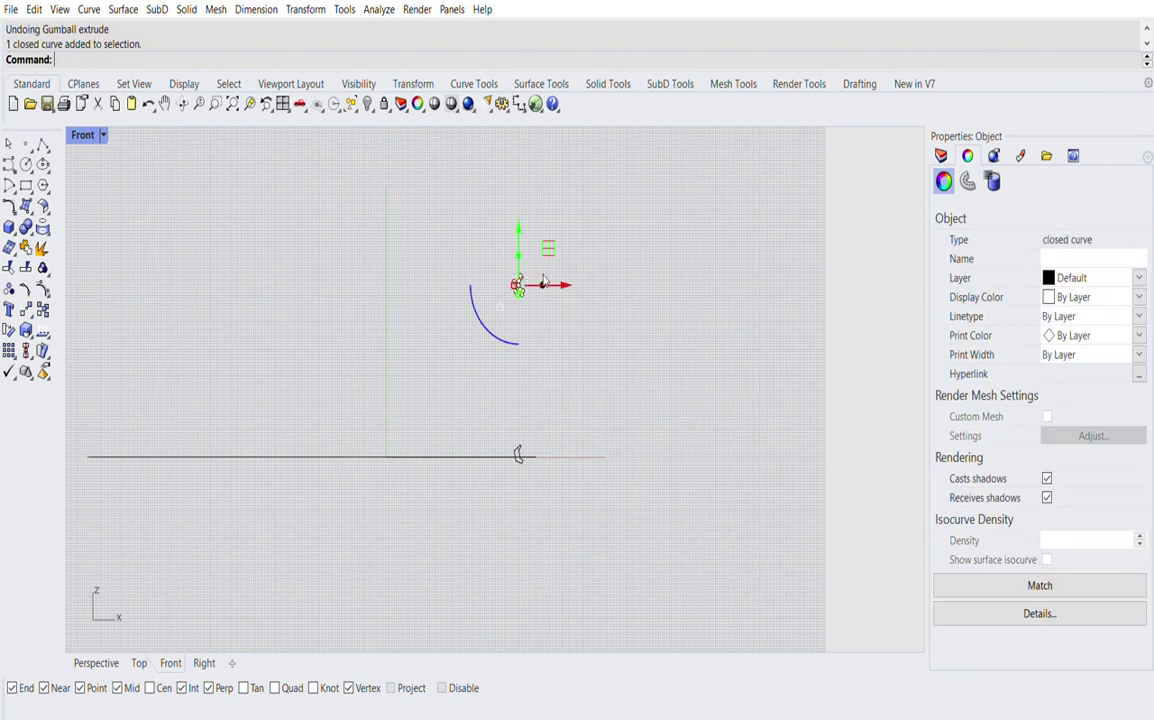
left_click_drag(519, 231, 322, 453)
scroll(254, 462, "up", 14)
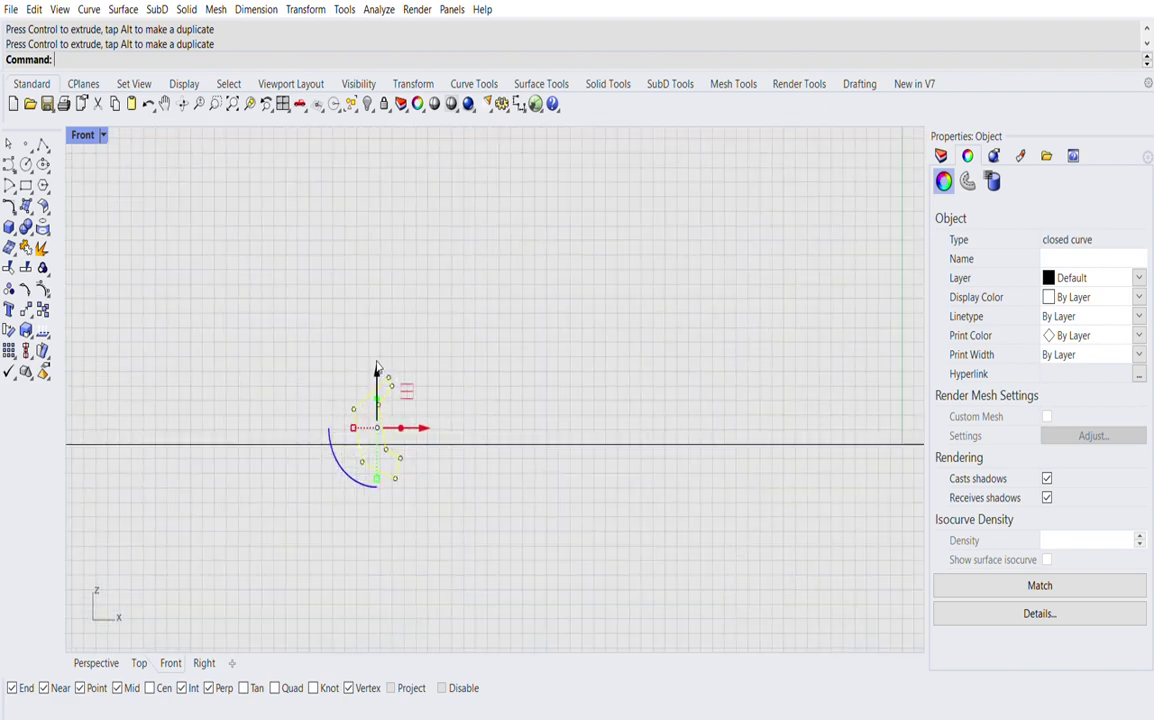
left_click(474, 353)
- Move the duplicated profile onto the outer stretch of the closed curve in the Top view and check its placement in Perspective
left_click(96, 662)
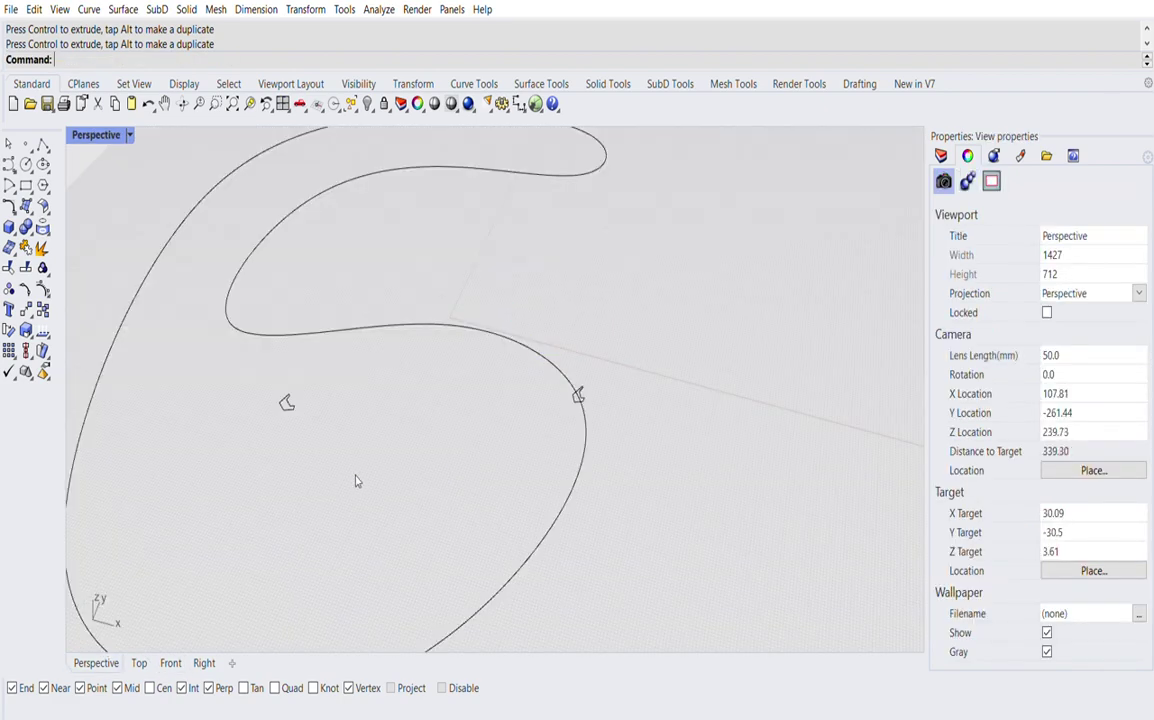
scroll(355, 481, "down", 3)
scroll(315, 400, "up", 8)
left_click(315, 398)
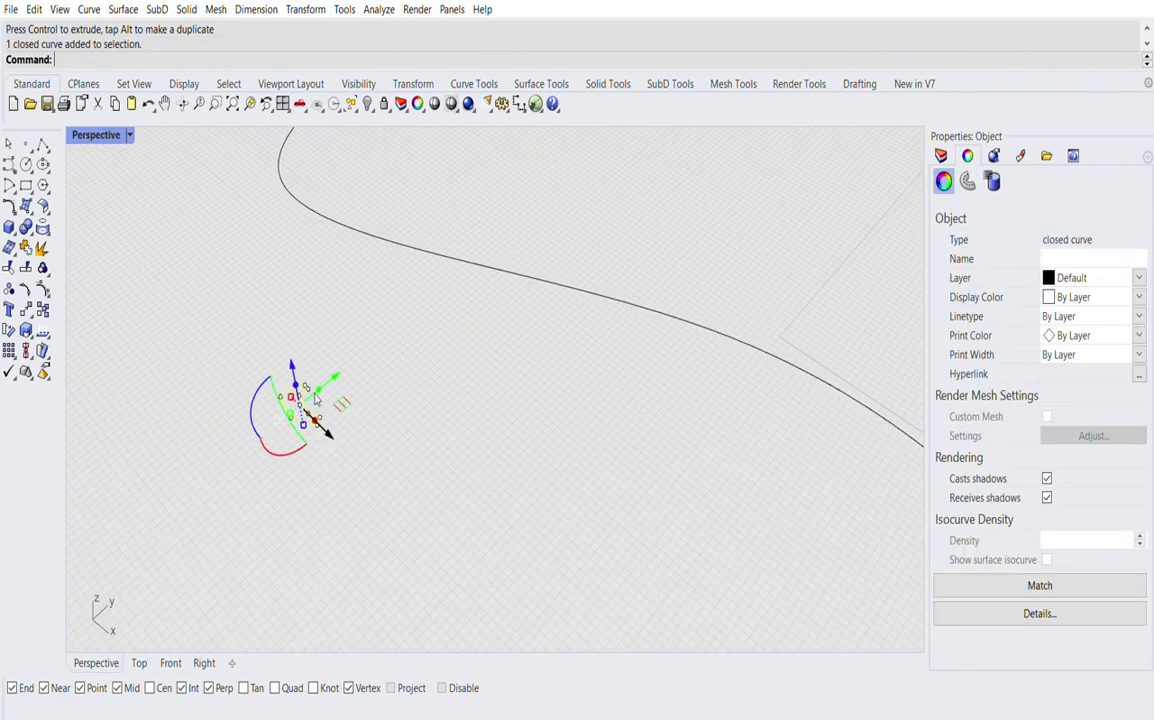
left_click(139, 662)
scroll(621, 332, "down", 4)
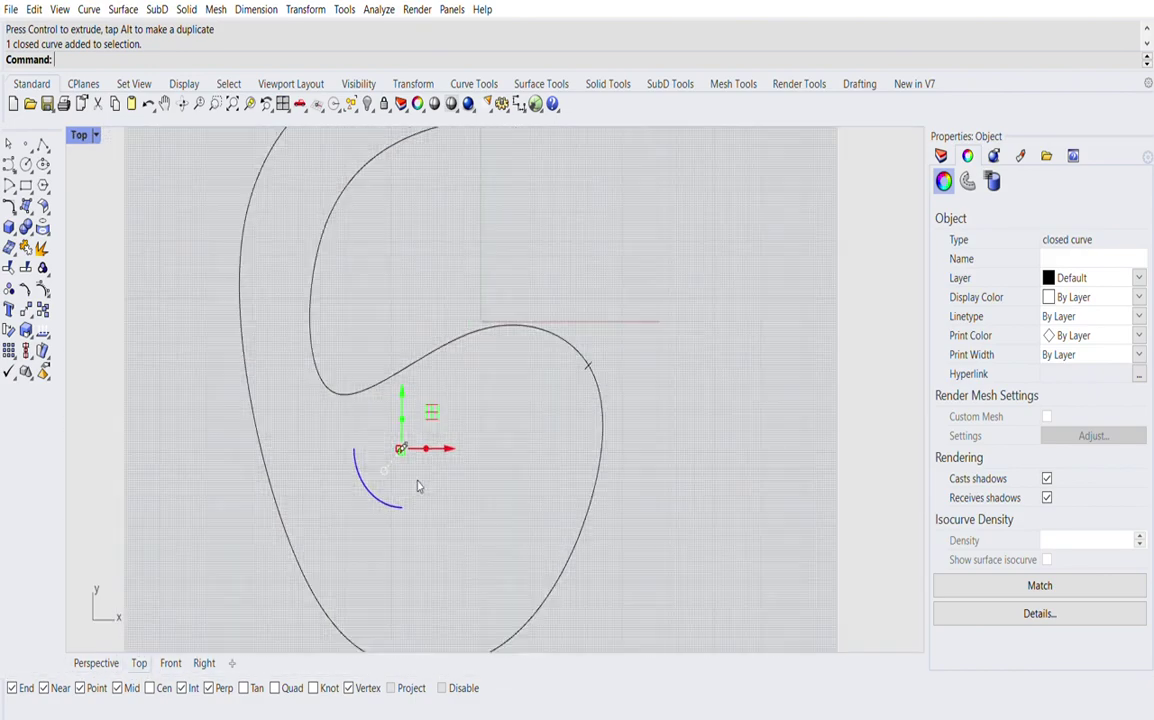
scroll(418, 486, "up", 3)
left_click_drag(385, 408, 148, 515)
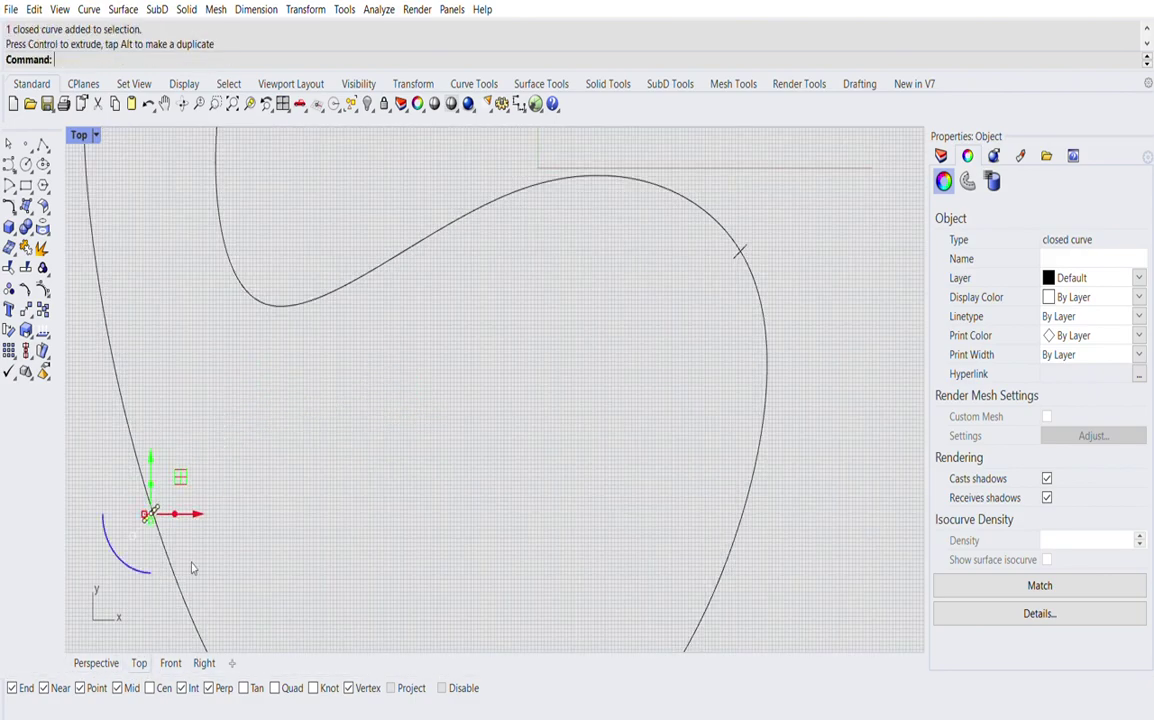
left_click(110, 658)
right_click_drag(245, 514, 542, 439)
left_click(462, 488)
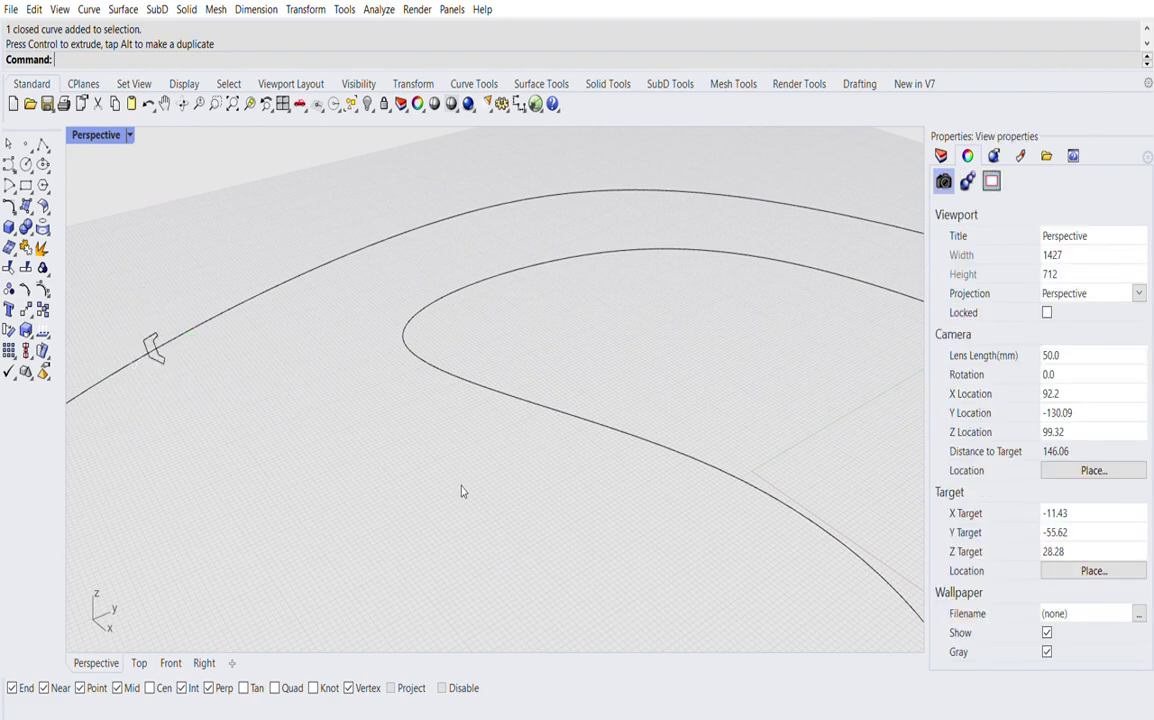
- Scale up the duplicated profile on the outer stretch of the closed curve
scroll(470, 500, "down", 2)
scroll(270, 392, "up", 5)
left_click(333, 390)
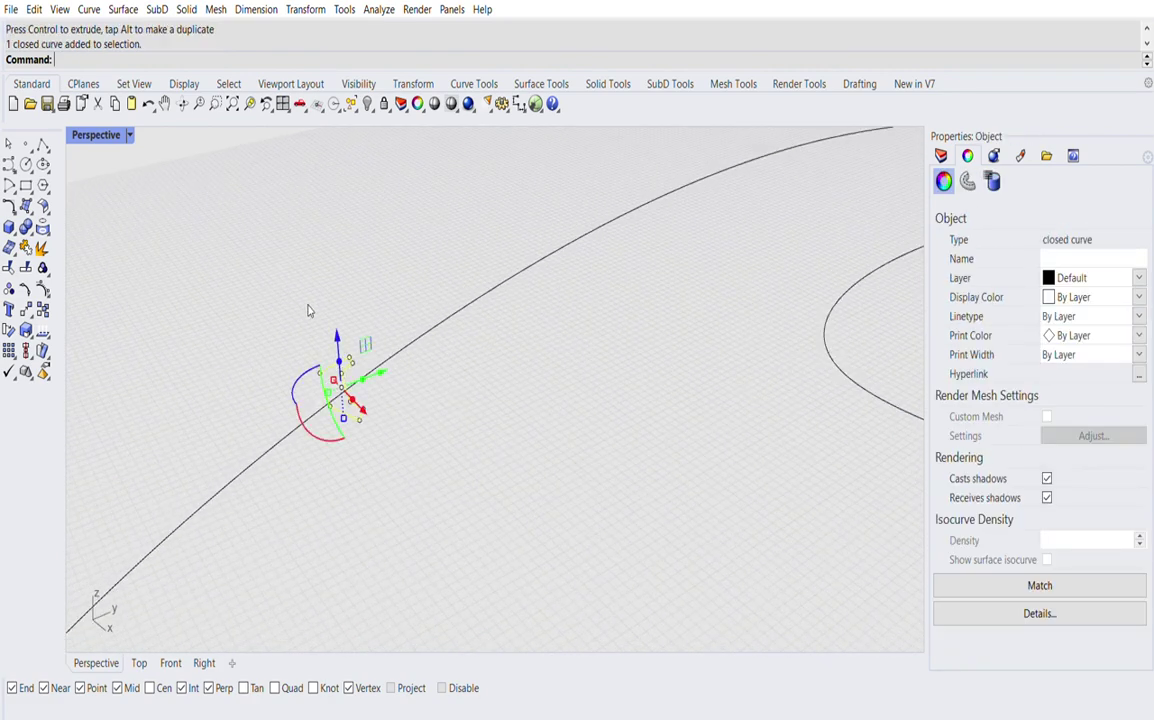
right_click_drag(308, 311, 366, 352)
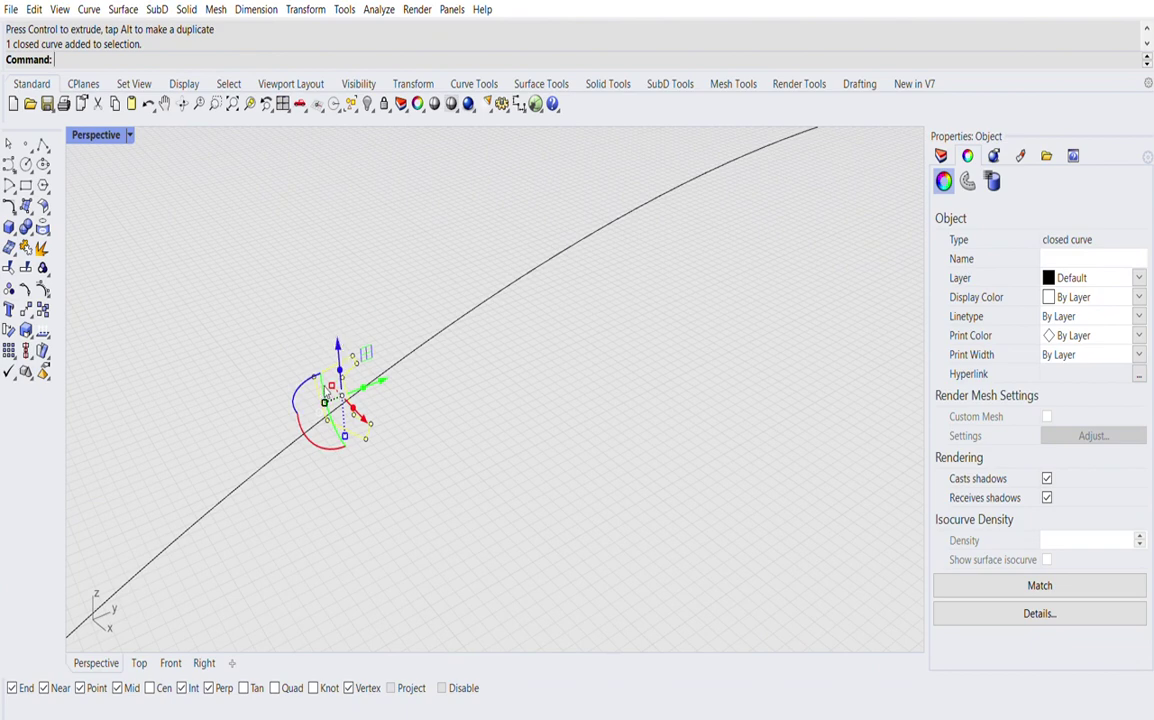
key("F10")
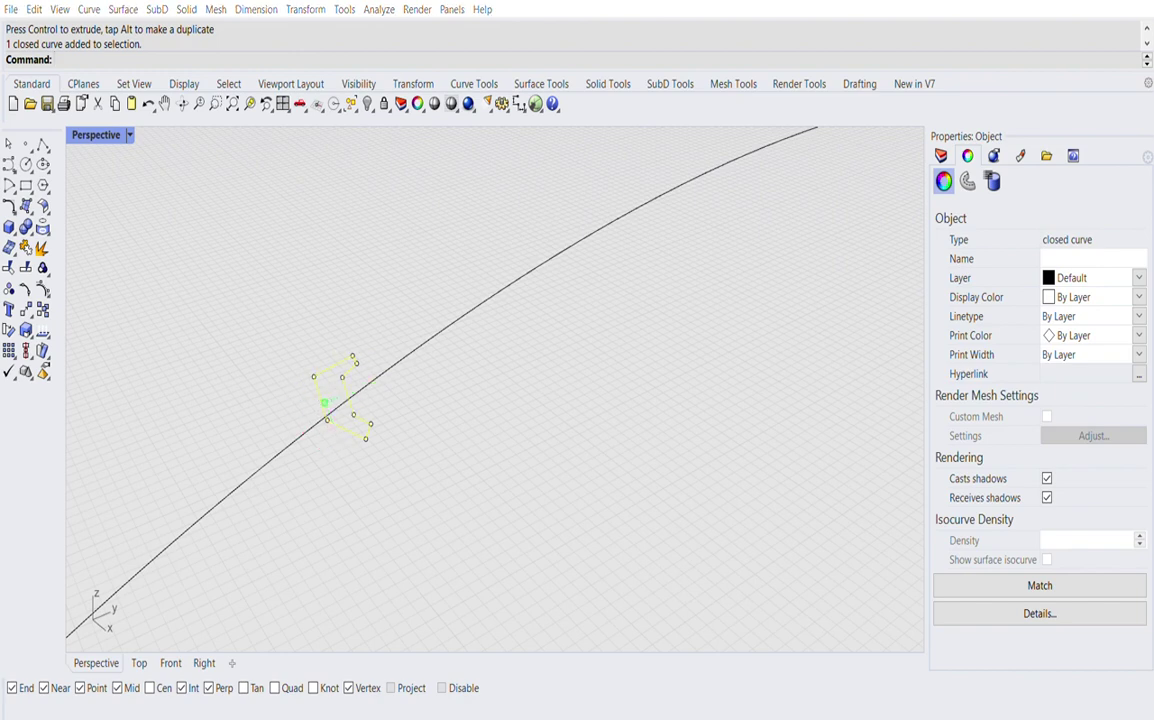
left_click_drag(324, 403, 315, 407, "shift")
key("Escape")
key("Escape")
right_click_drag(376, 440, 422, 482)
scroll(554, 317, "down", 12)
scroll(633, 424, "down", 6)
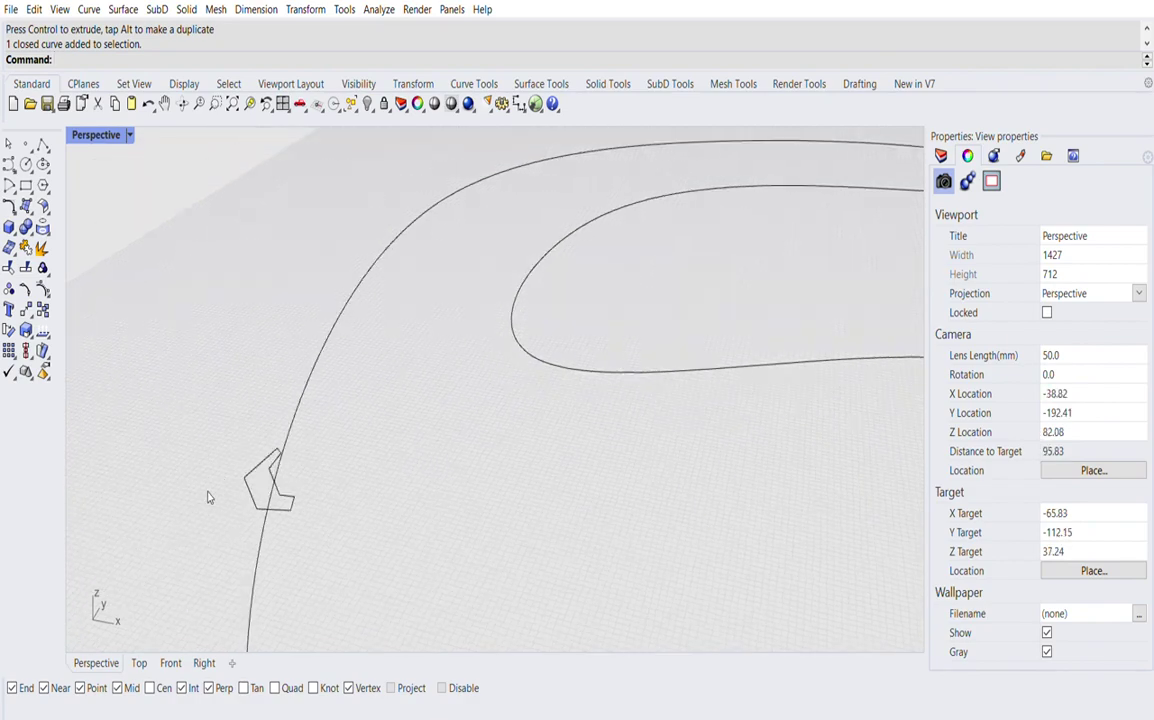
- Tilt the duplicated profile about its Y axis with the gumball
left_click(290, 497)
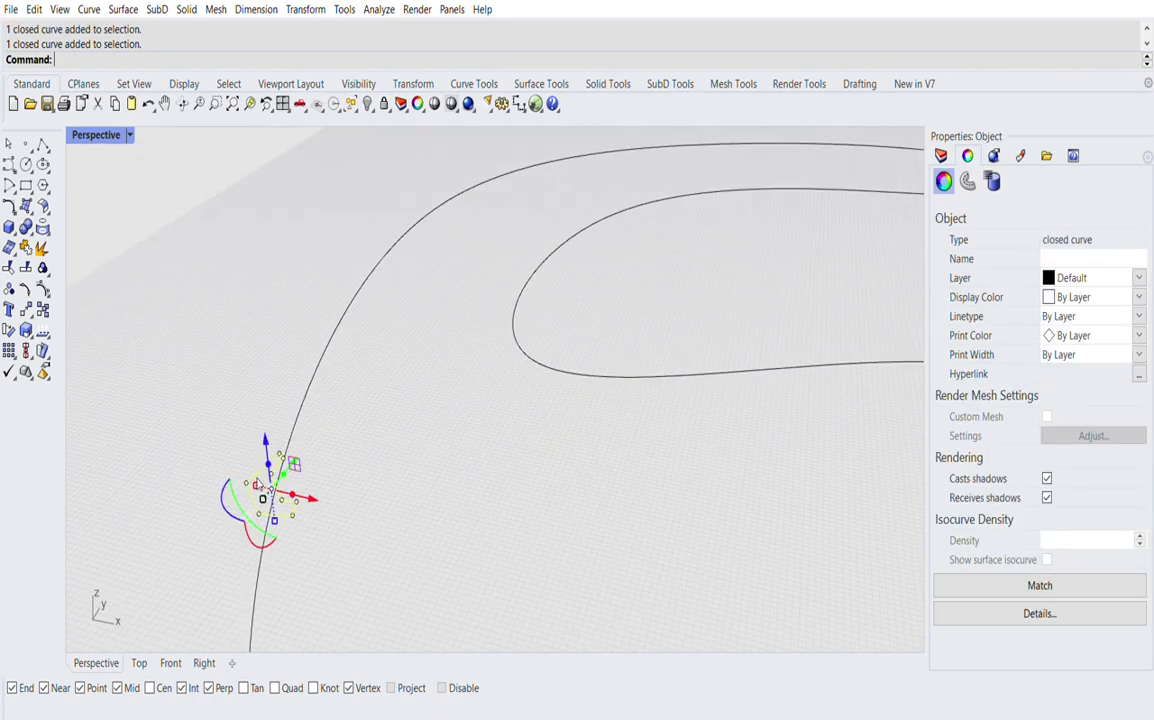
left_click_drag(236, 489, 220, 432)
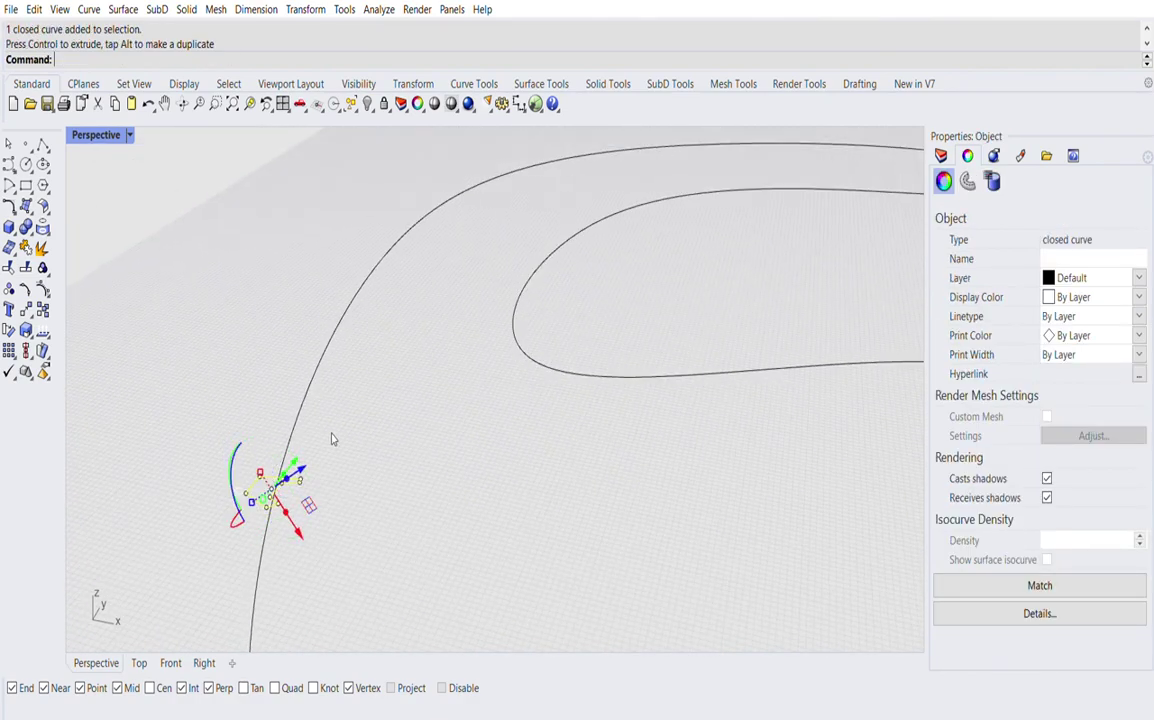
left_click(352, 449)
right_click_drag(331, 517, 299, 452)
scroll(315, 524, "down", 20)
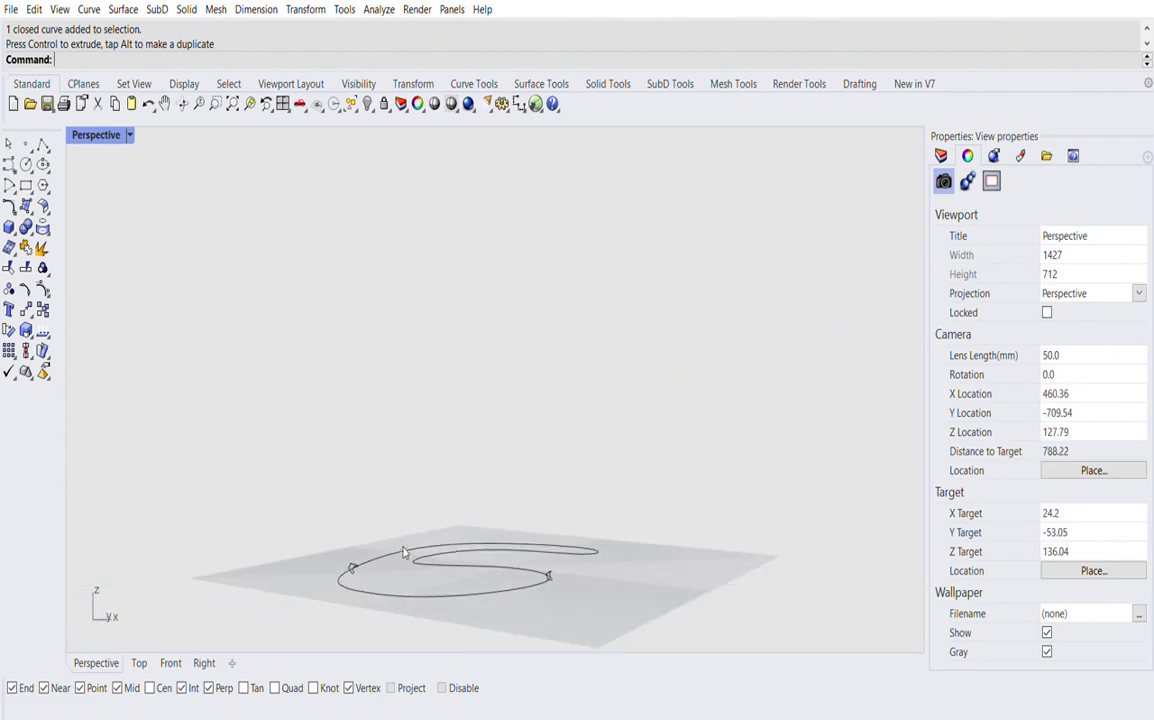
right_click_drag(467, 552, 367, 585)
scroll(412, 518, "up", 8)
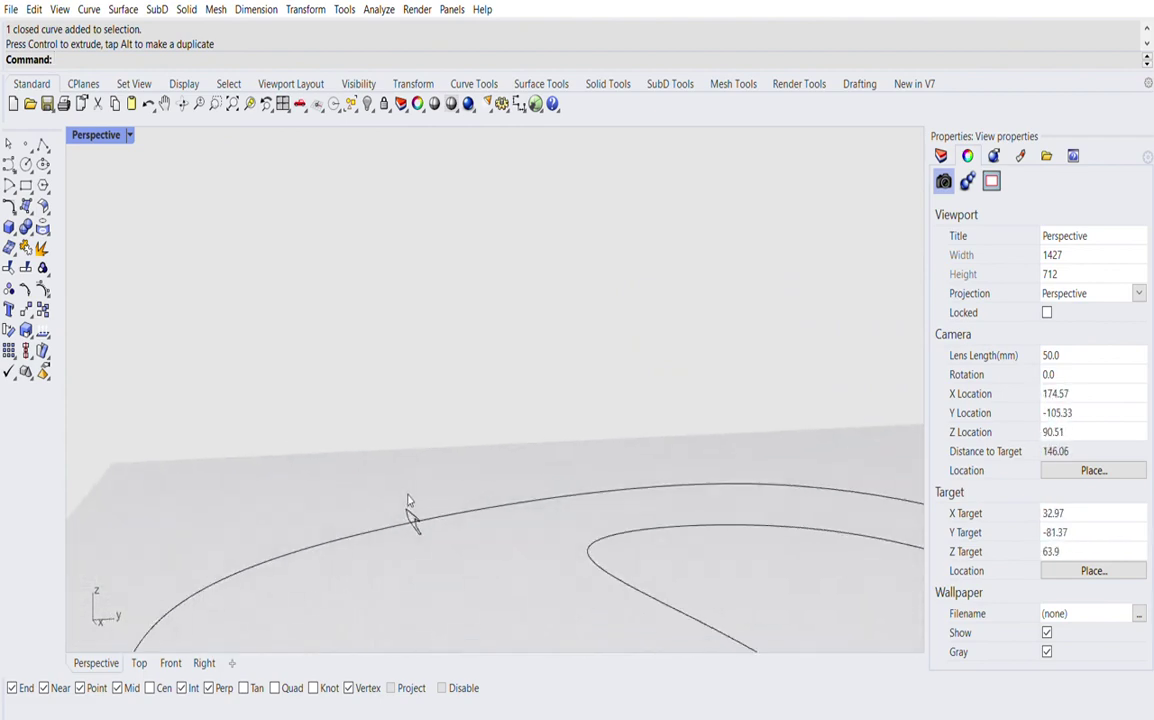
- Rotate the duplicated profile further in the vertical plane so its opening faces negative X
left_click(408, 506)
scroll(425, 528, "down", 10)
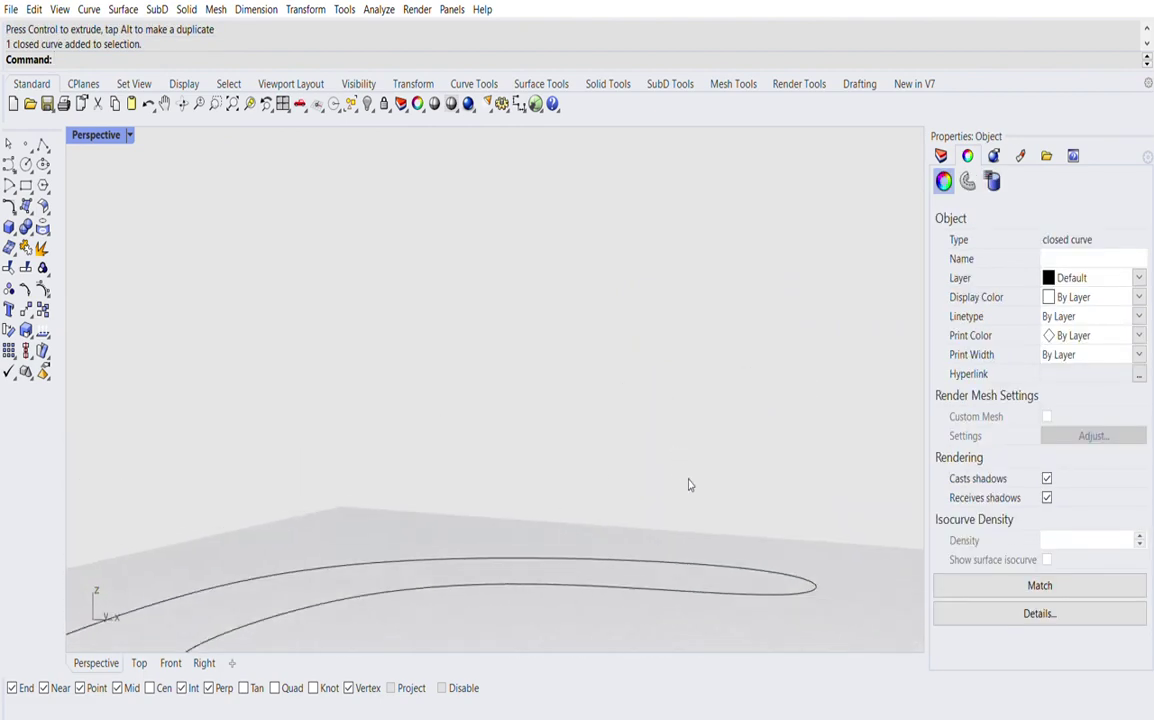
scroll(372, 565, "up", 5)
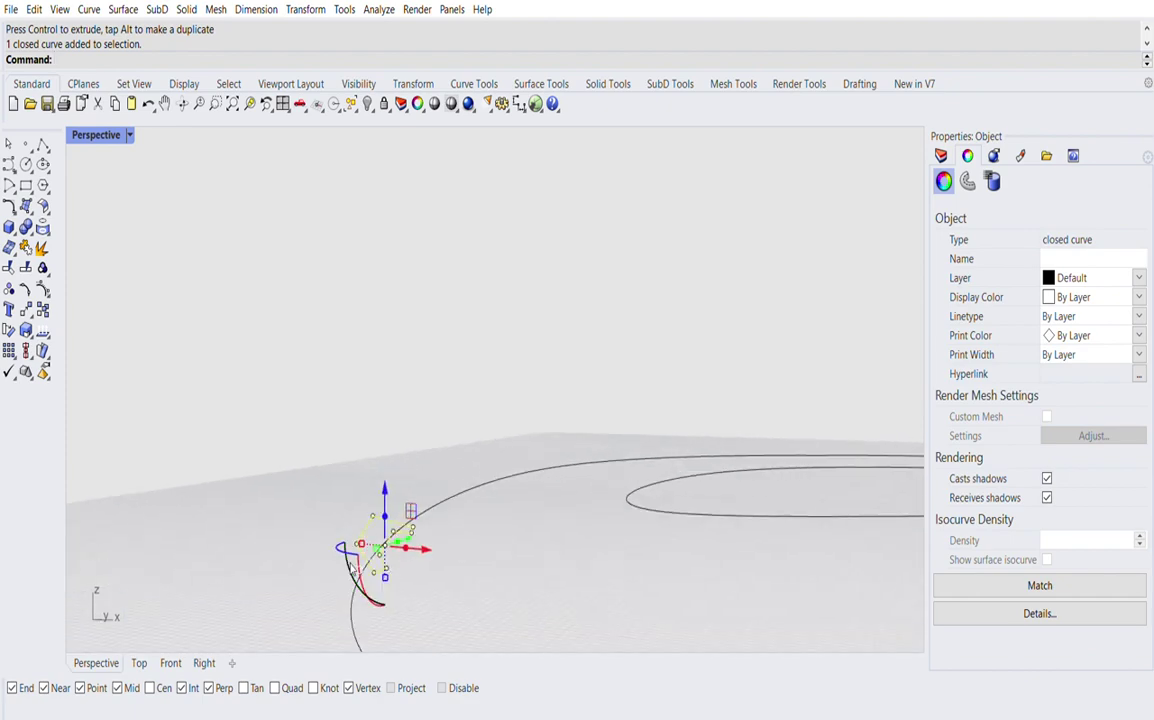
left_click_drag(352, 563, 436, 419)
left_click(491, 529)
right_click_drag(434, 570, 535, 603)
scroll(485, 524, "down", 4)
scroll(225, 492, "up", 4)
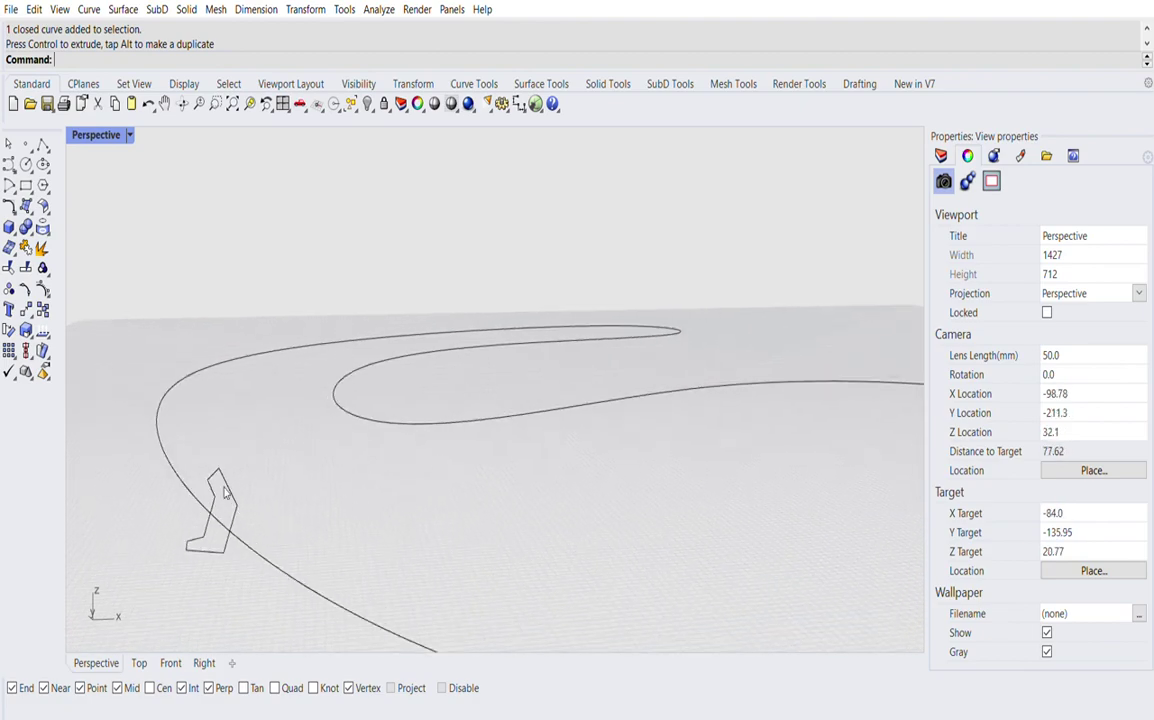
- Rotate the duplicated profile about the vertical axis in the Top view to realign it across the closed curve
left_click(225, 477)
left_click(139, 663)
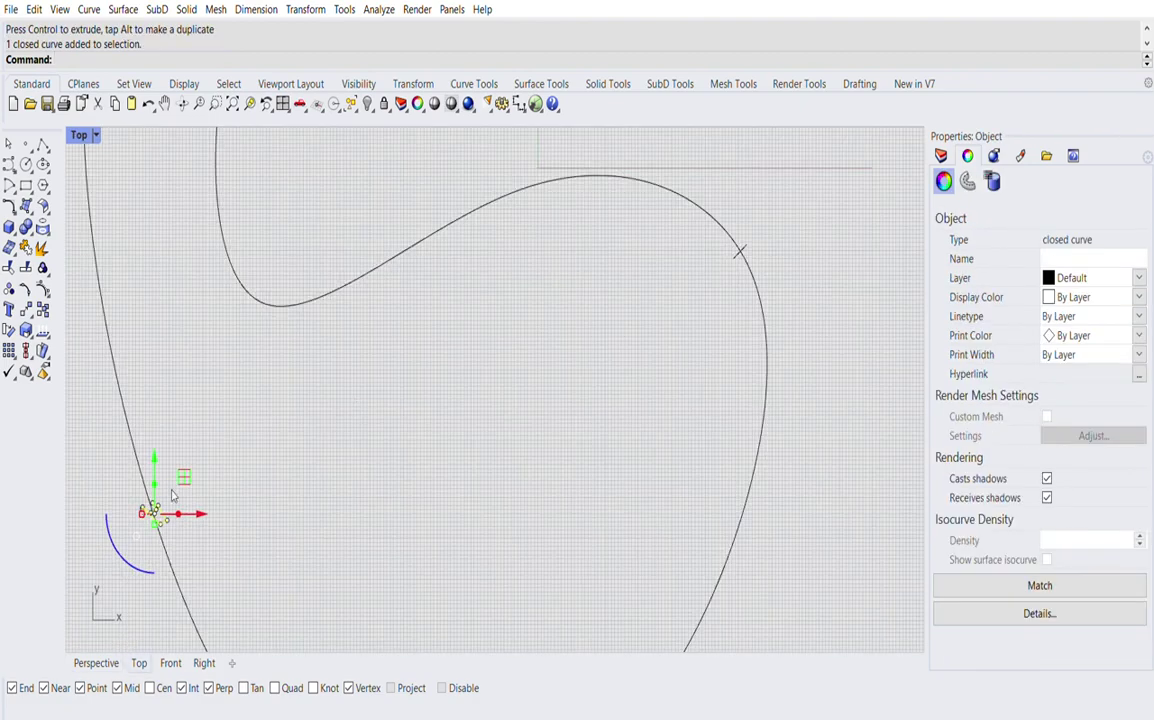
left_click_drag(232, 470, 278, 498)
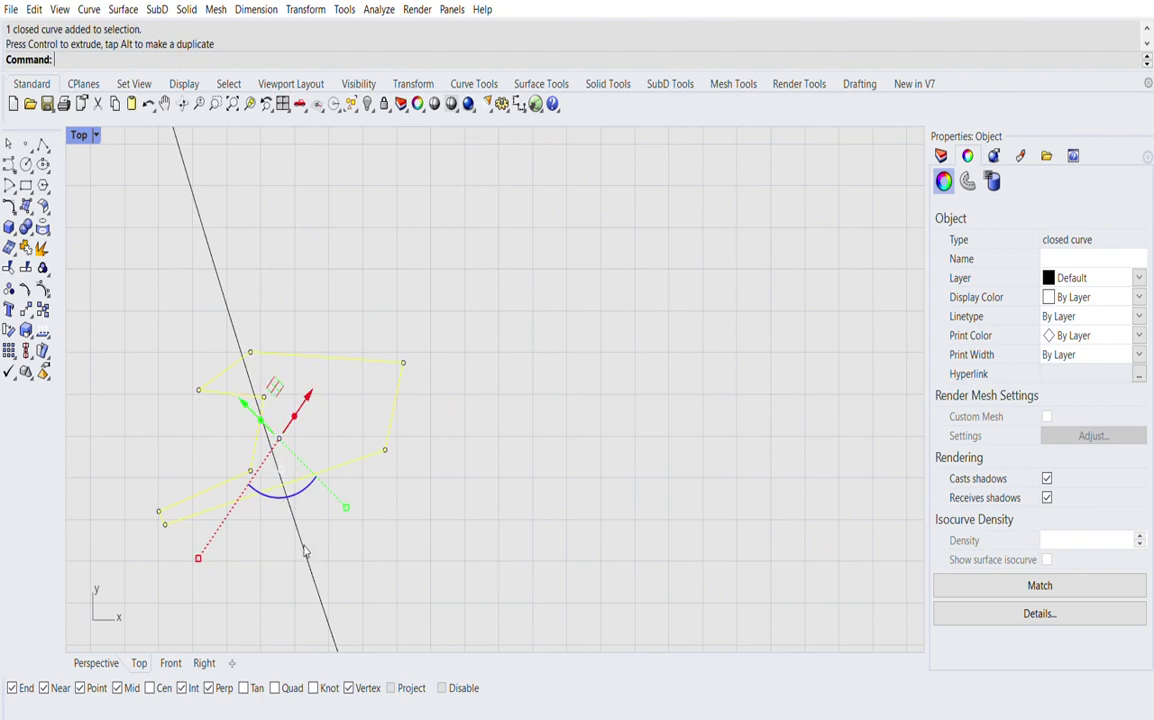
- Adjust the duplicated profile's tilt in the Perspective view so it stands upright across the closed curve
left_click(96, 663)
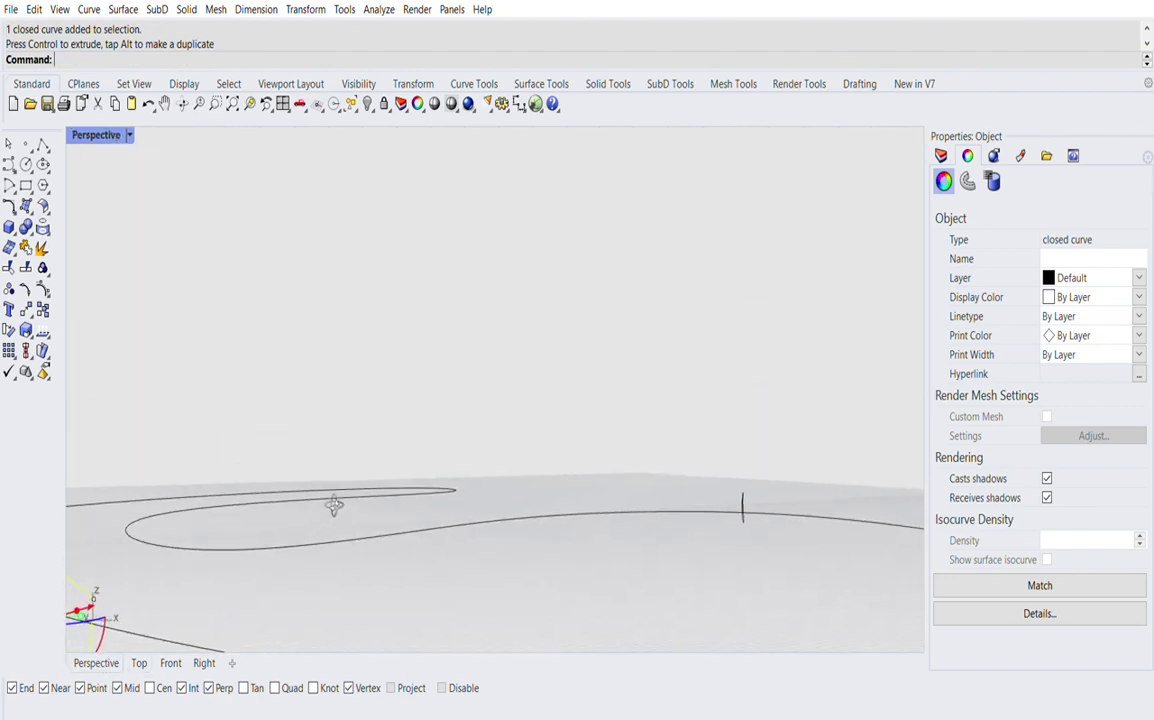
scroll(649, 631, "down", 5)
left_click_drag(487, 633, 511, 625)
scroll(531, 514, "down", 4)
right_click_drag(531, 520, 497, 508)
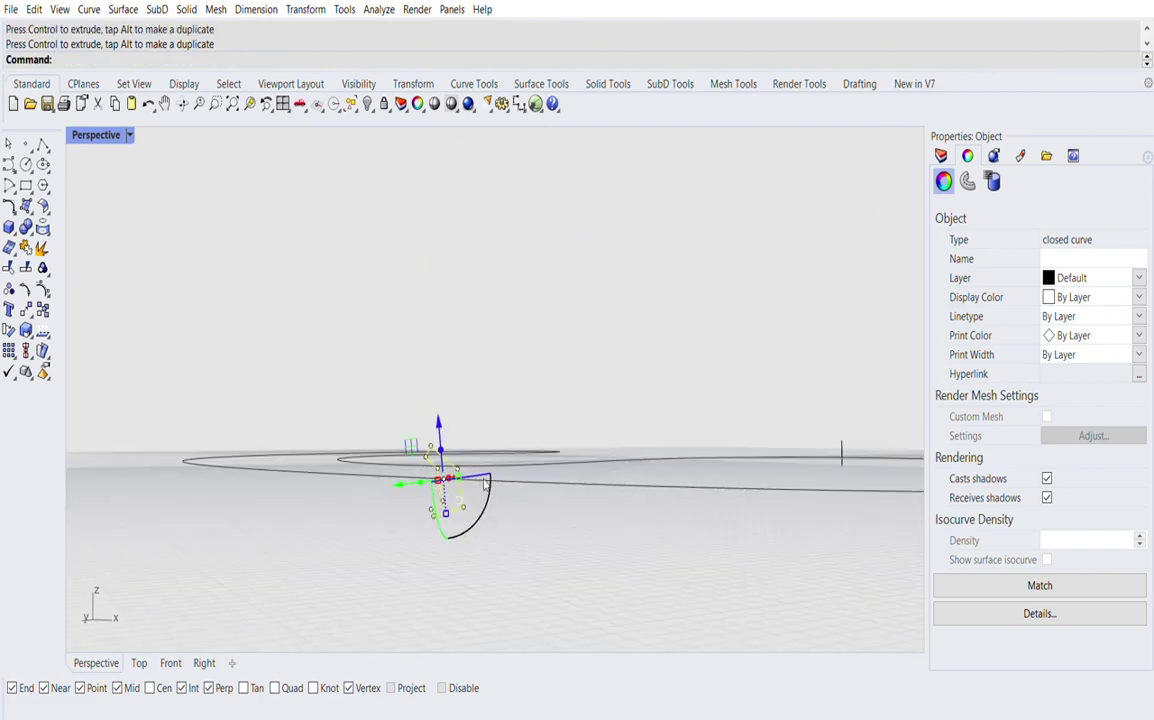
left_click_drag(488, 487, 481, 523)
left_click(456, 531)
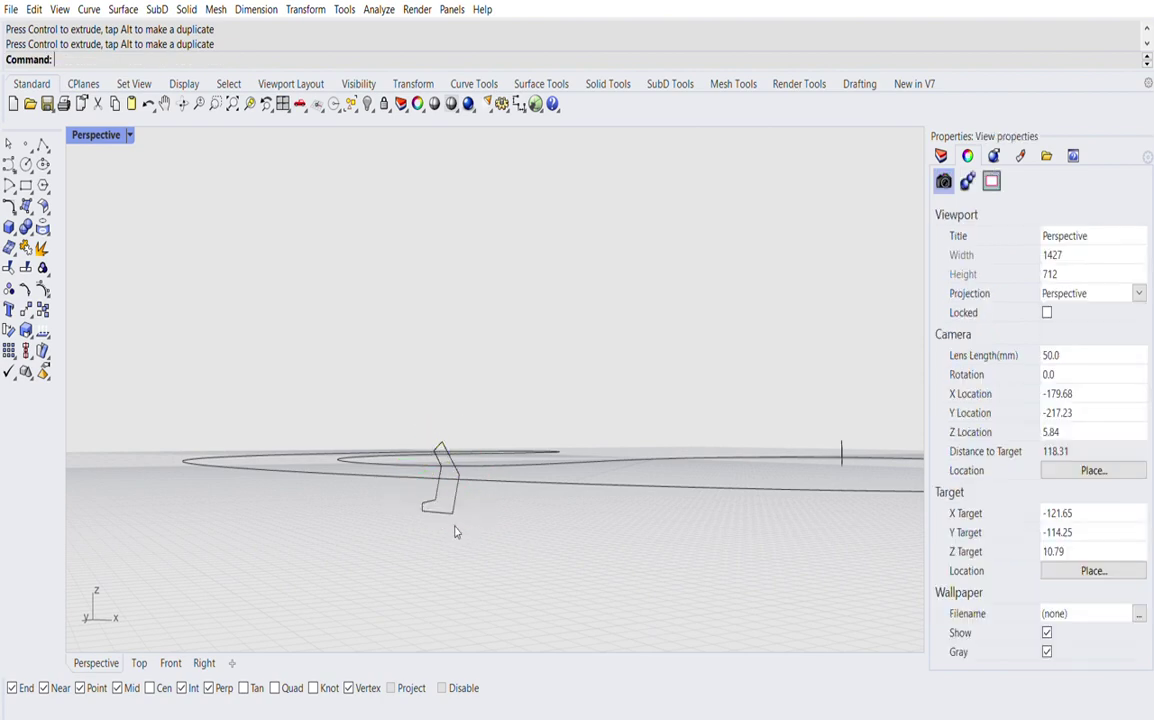
- Duplicate the second profile with the gumball, moving the copy along Y away from the original
scroll(457, 532, "down", 5)
right_click_drag(560, 538, 345, 600)
scroll(361, 404, "down", 13)
right_click_drag(658, 430, 500, 465)
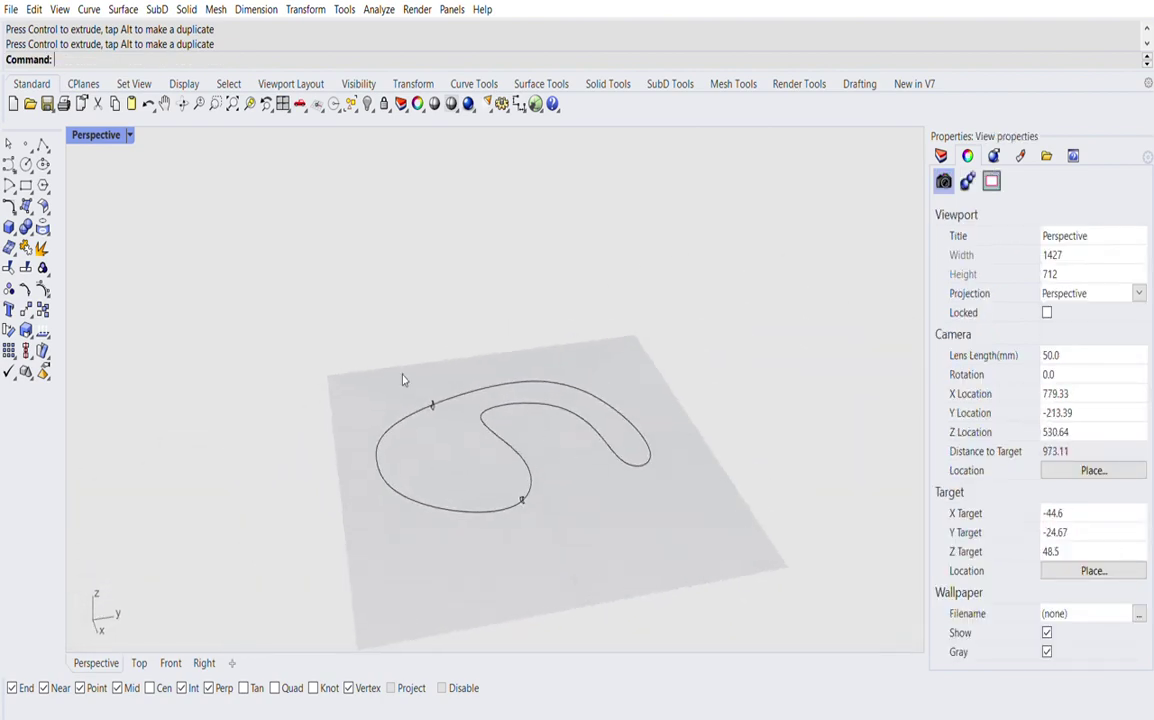
scroll(403, 382, "up", 7)
left_click(475, 422)
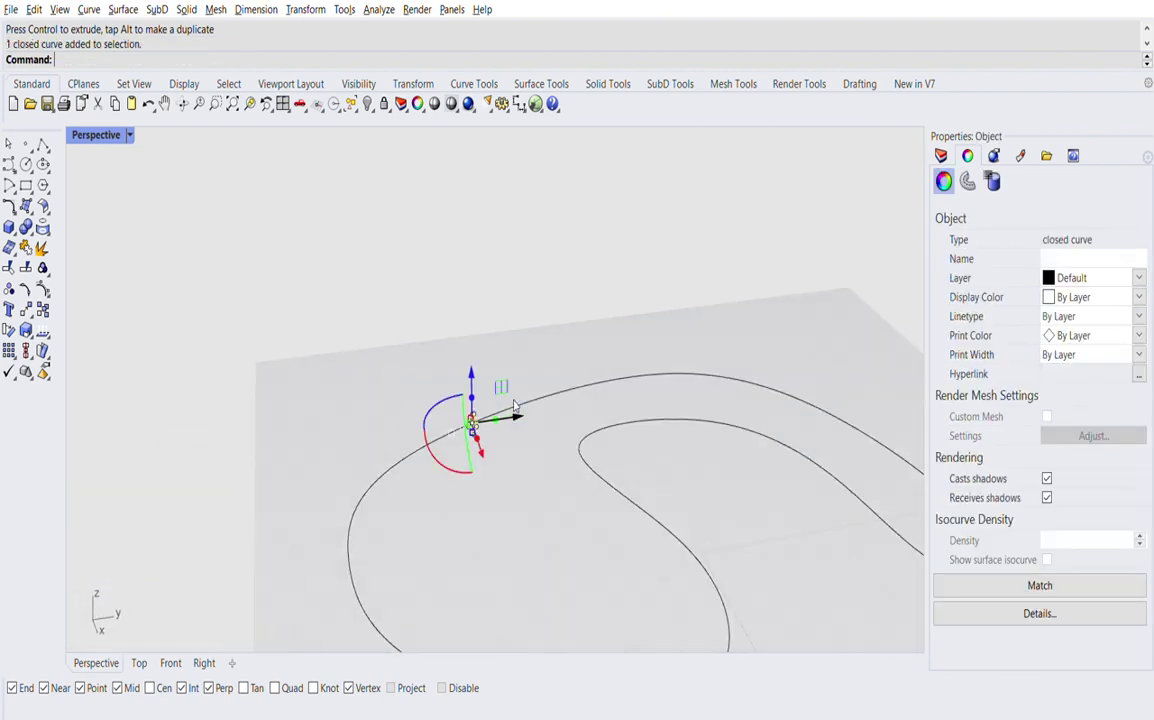
left_click_drag(515, 408, 850, 343)
right_click_drag(718, 448, 522, 392)
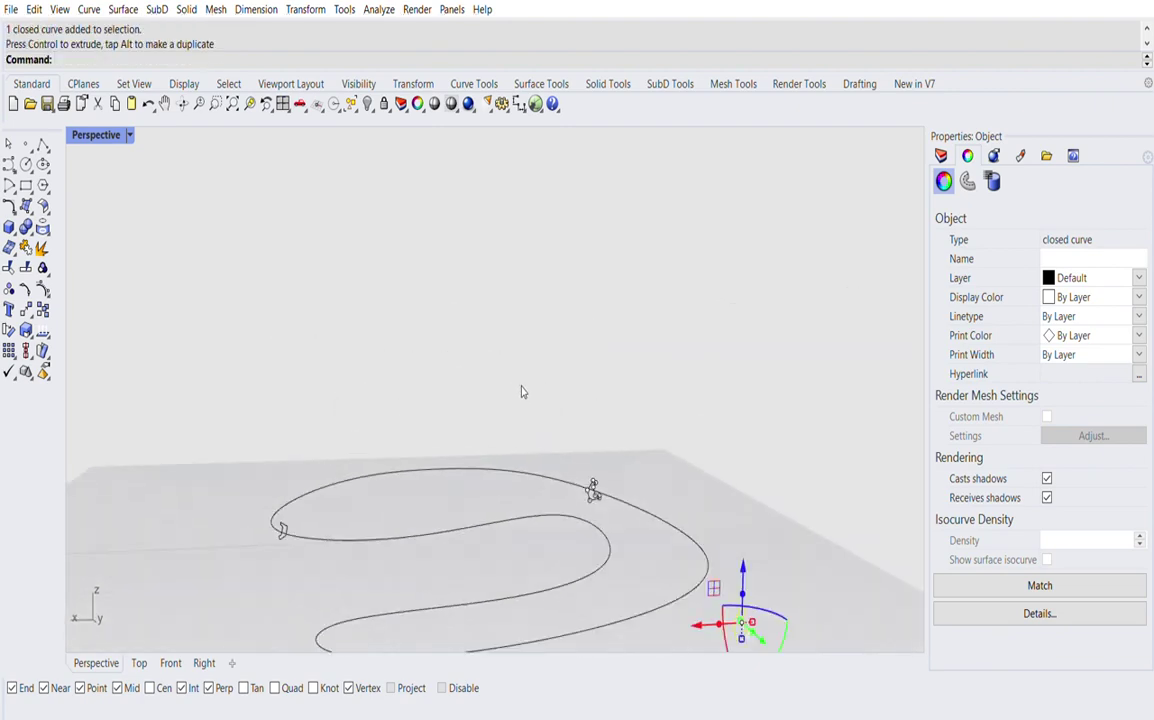
- Move the new profile copy across the plane to near the inner bend of the closed curve
scroll(522, 392, "down", 6)
scroll(712, 494, "up", 8)
left_click_drag(501, 508, 206, 482)
right_click_drag(195, 490, 265, 357)
scroll(265, 357, "down", 4)
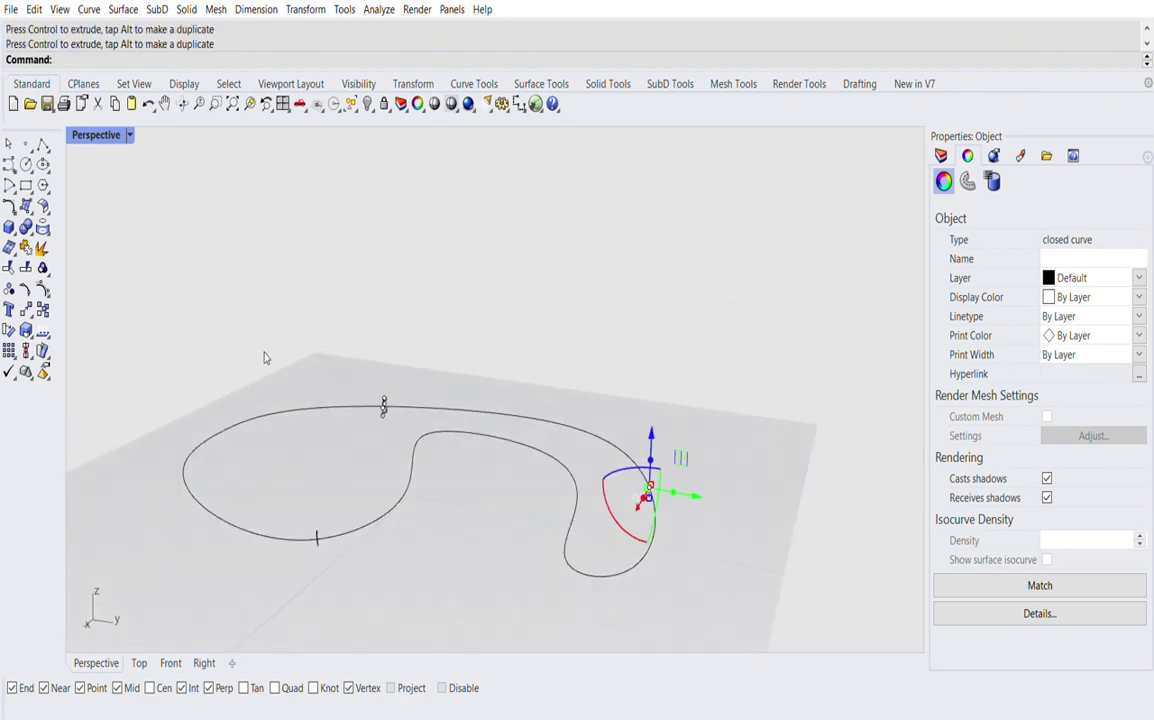
scroll(637, 464, "up", 2)
left_click_drag(684, 464, 580, 496)
right_click_drag(456, 538, 737, 515)
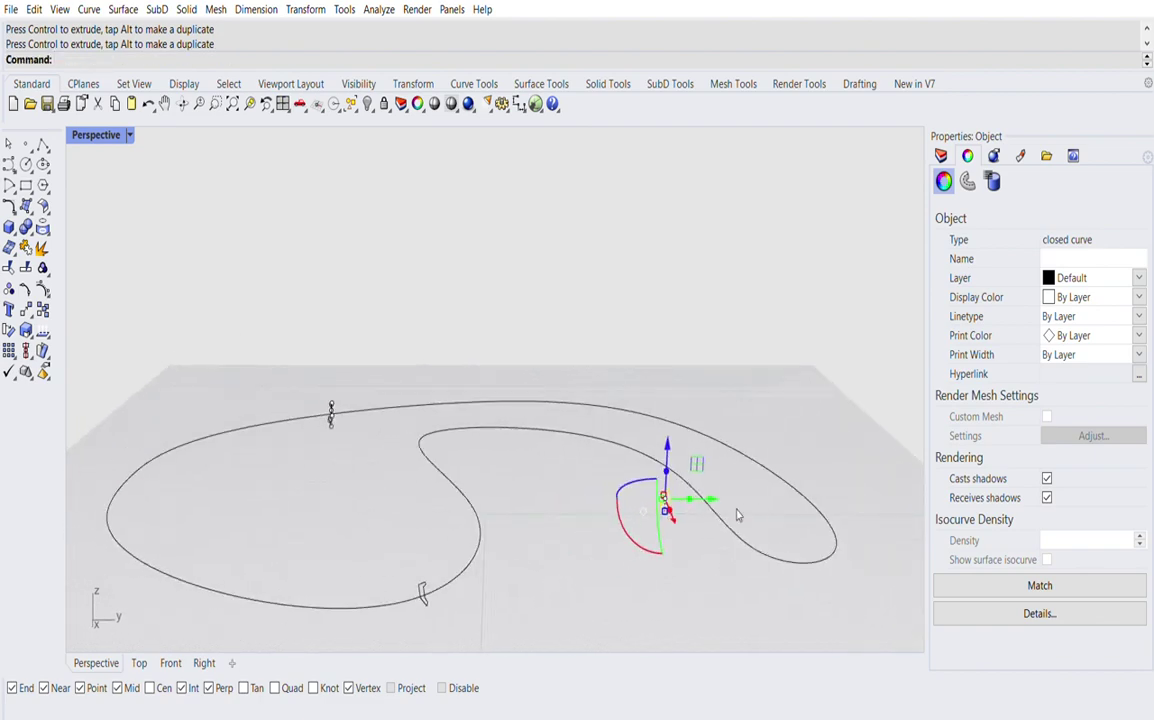
- Rotate the third profile about the vertical axis and shift it toward the inner section of the closed curve
left_click_drag(629, 484, 622, 545)
left_click(661, 582)
scroll(723, 456, "up", 5)
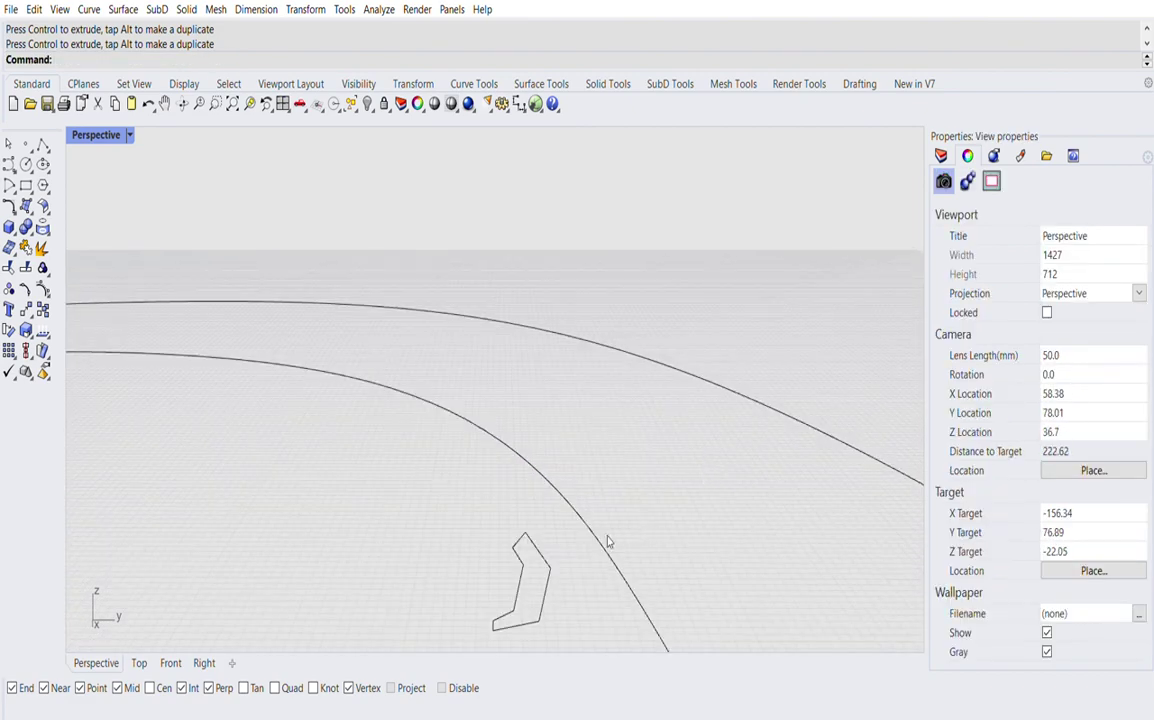
left_click(554, 567)
left_click_drag(552, 545, 624, 497)
left_click(834, 607)
right_click_drag(632, 537, 618, 519)
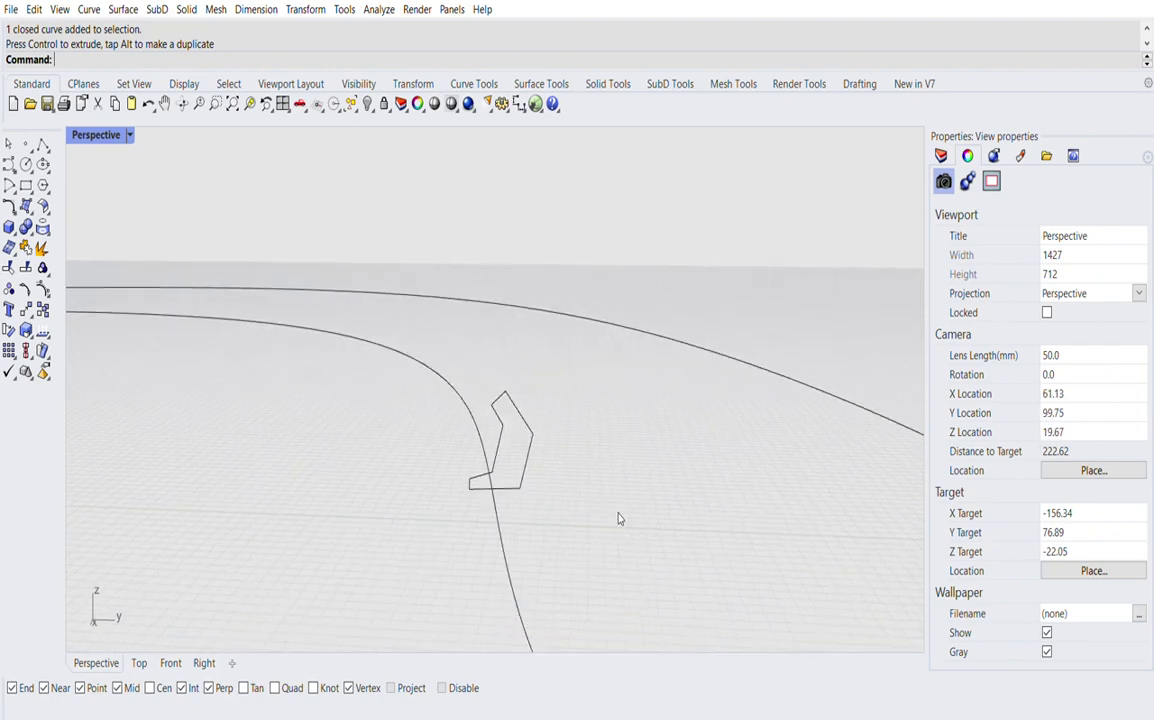
- Raise the third profile vertically in the Front view so it straddles the height of the closed curve
left_click(518, 408)
left_click(171, 663)
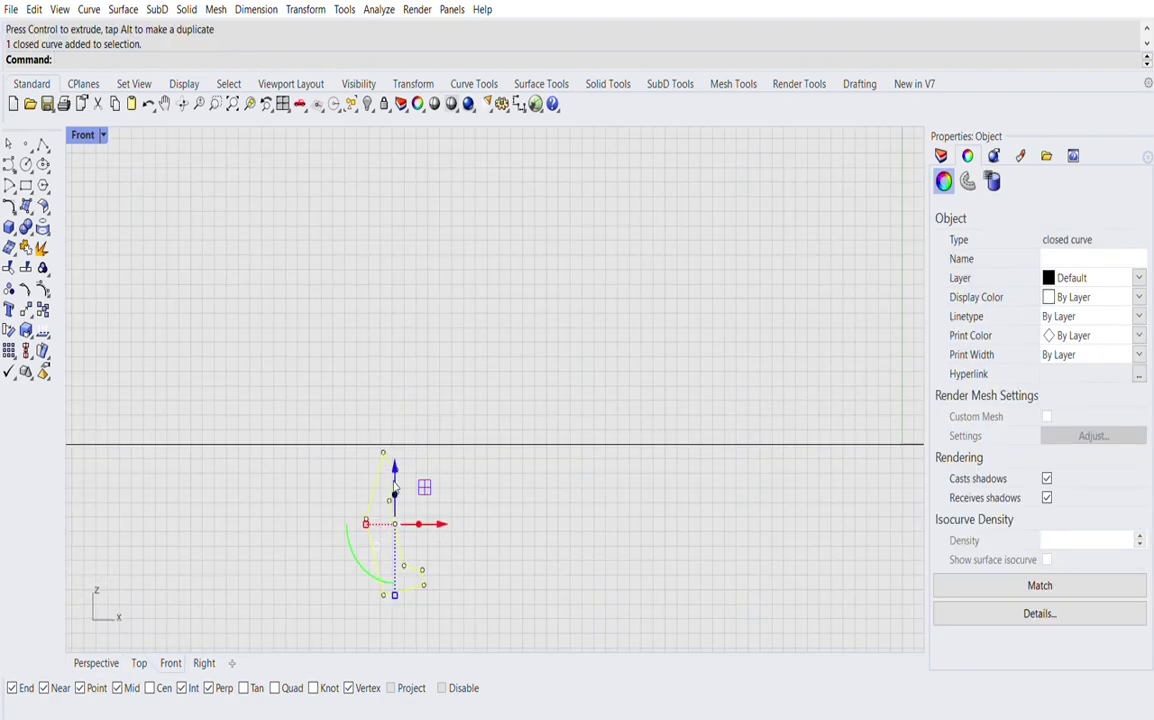
left_click_drag(395, 467, 399, 364)
left_click(551, 345)
scroll(534, 465, "down", 10)
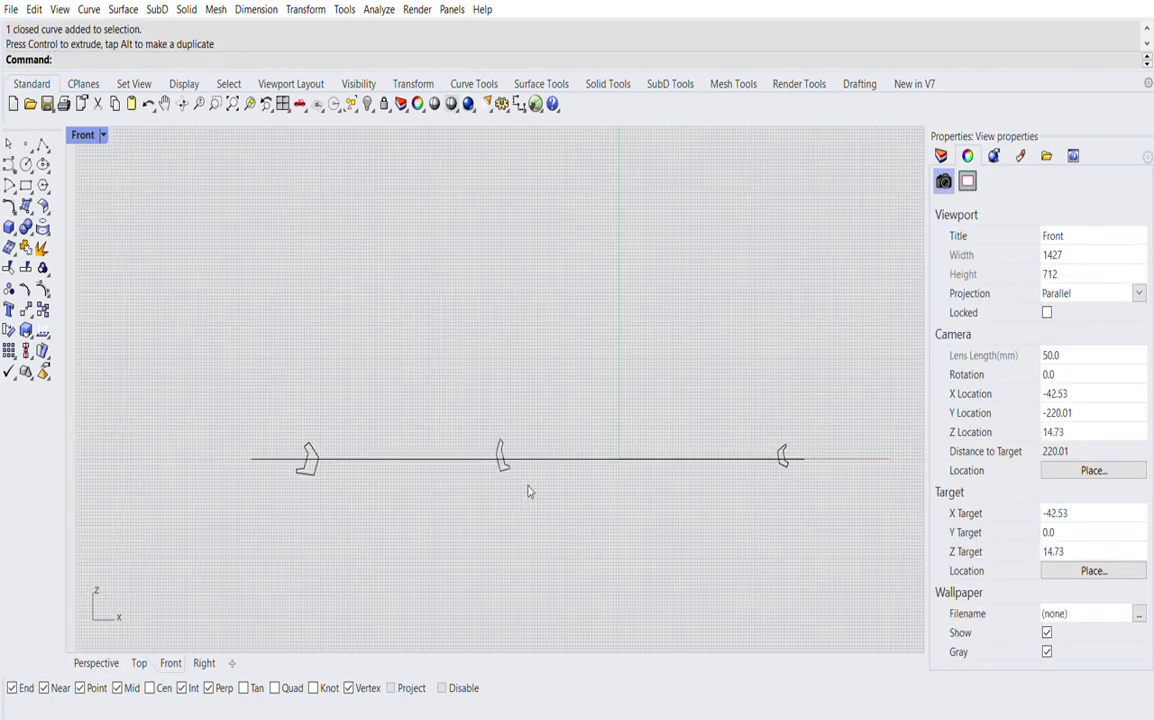
scroll(430, 462, "up", 3)
- Fine-tune the second profile's rotation about the vertical axis in the Top view so it sits square across the closed curve
left_click(545, 420)
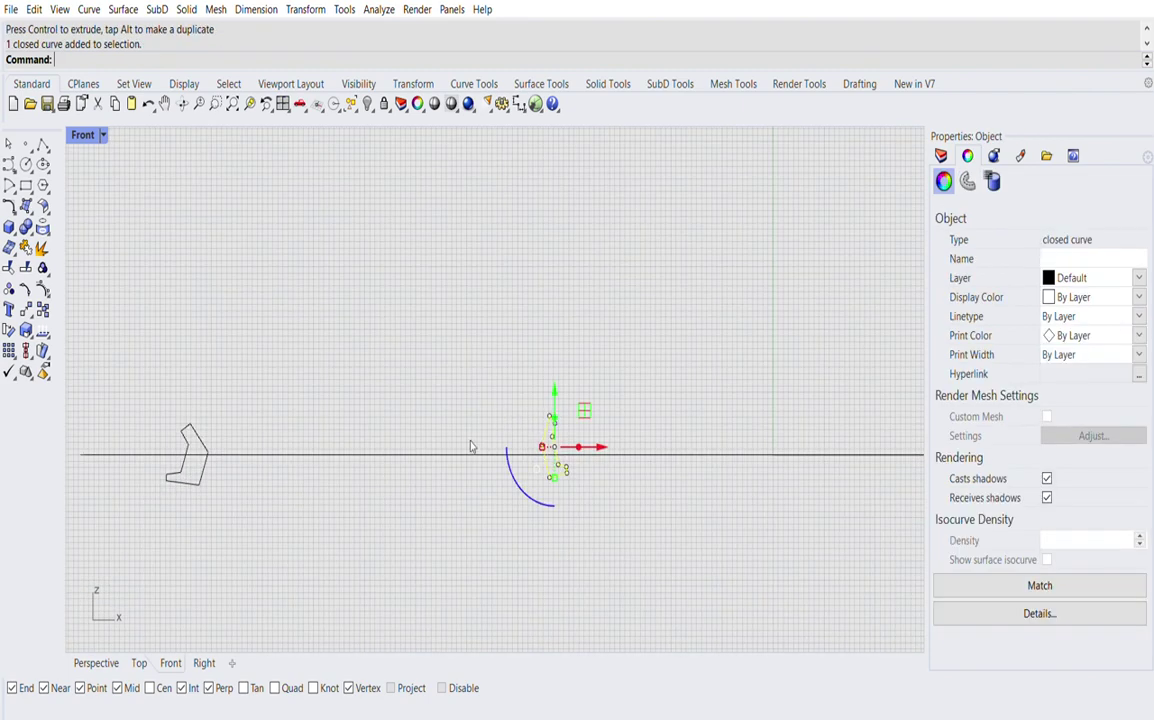
left_click(139, 663)
scroll(415, 415, "down", 12)
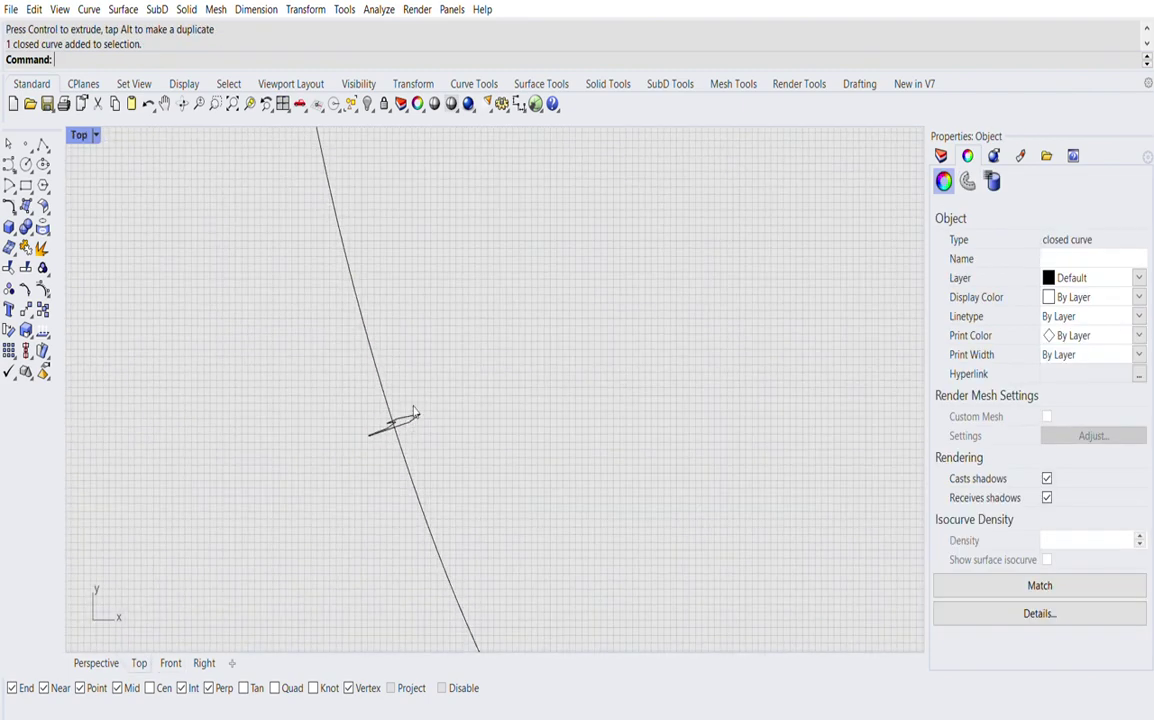
left_click(406, 419)
scroll(391, 396, "up", 5)
scroll(395, 416, "up", 5)
left_click_drag(371, 494, 375, 503)
key("Escape")
scroll(391, 419, "down", 6)
right_click_drag(441, 486, 448, 460)
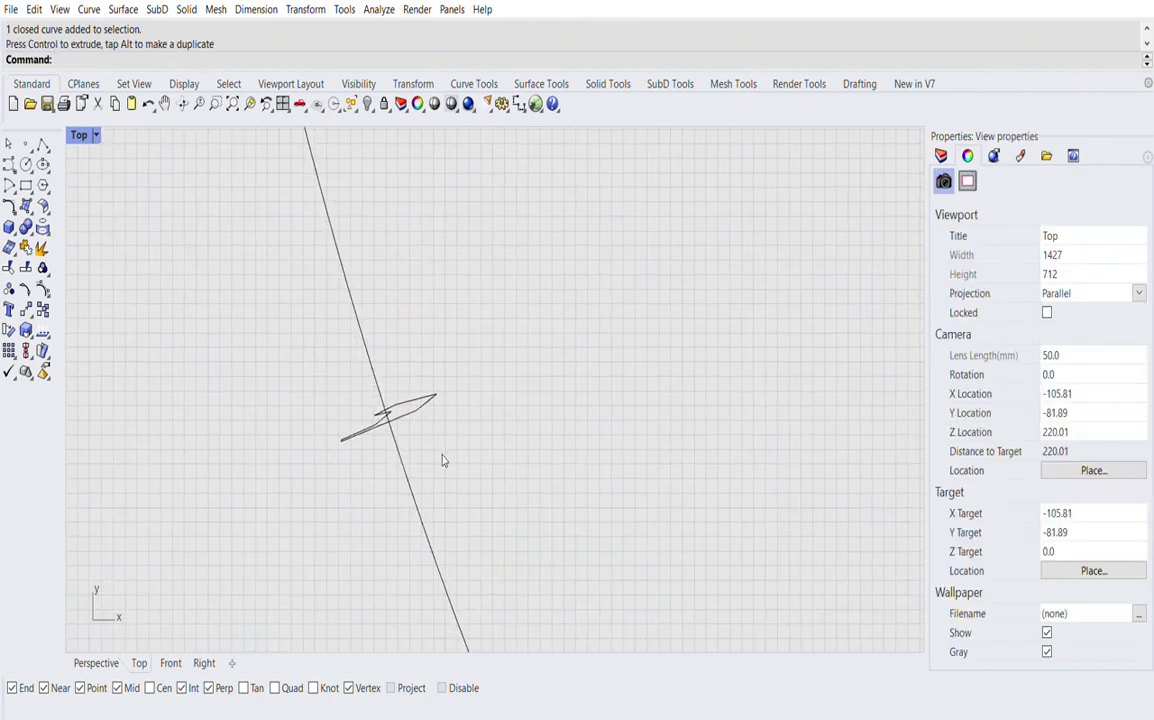
key("ctrl+z")
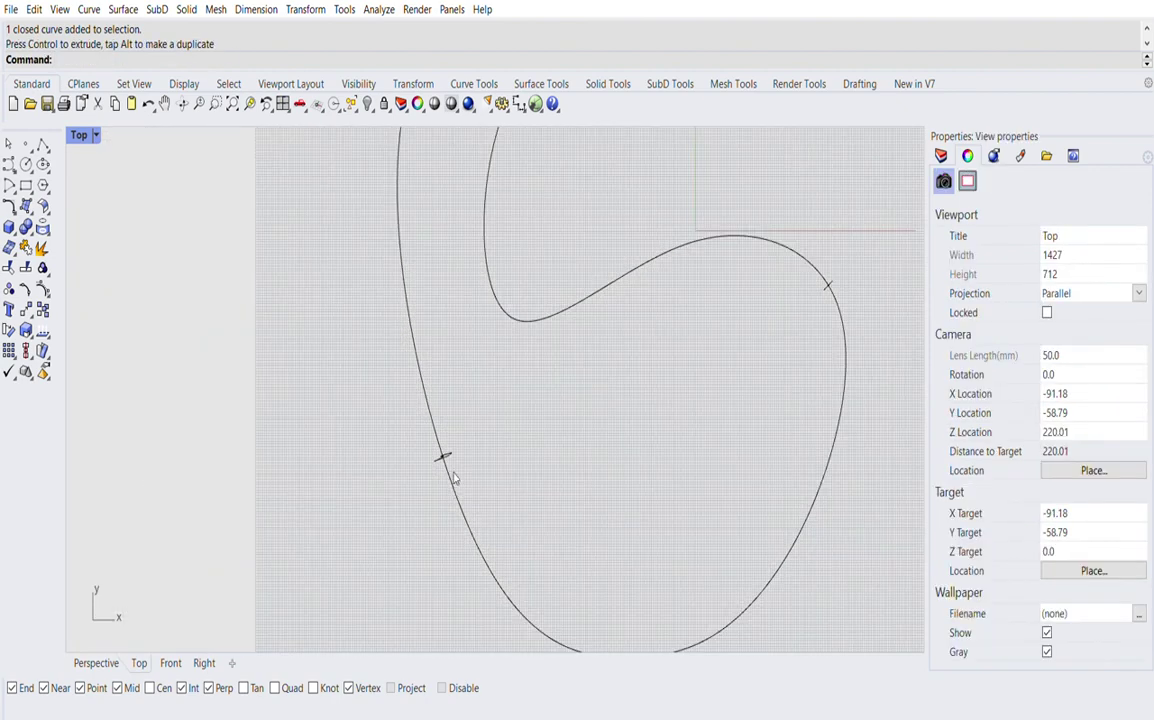
- Move the third profile in the Top view so it sits on the closed curve
scroll(455, 465, "down", 2)
scroll(556, 192, "up", 5)
left_click(516, 256)
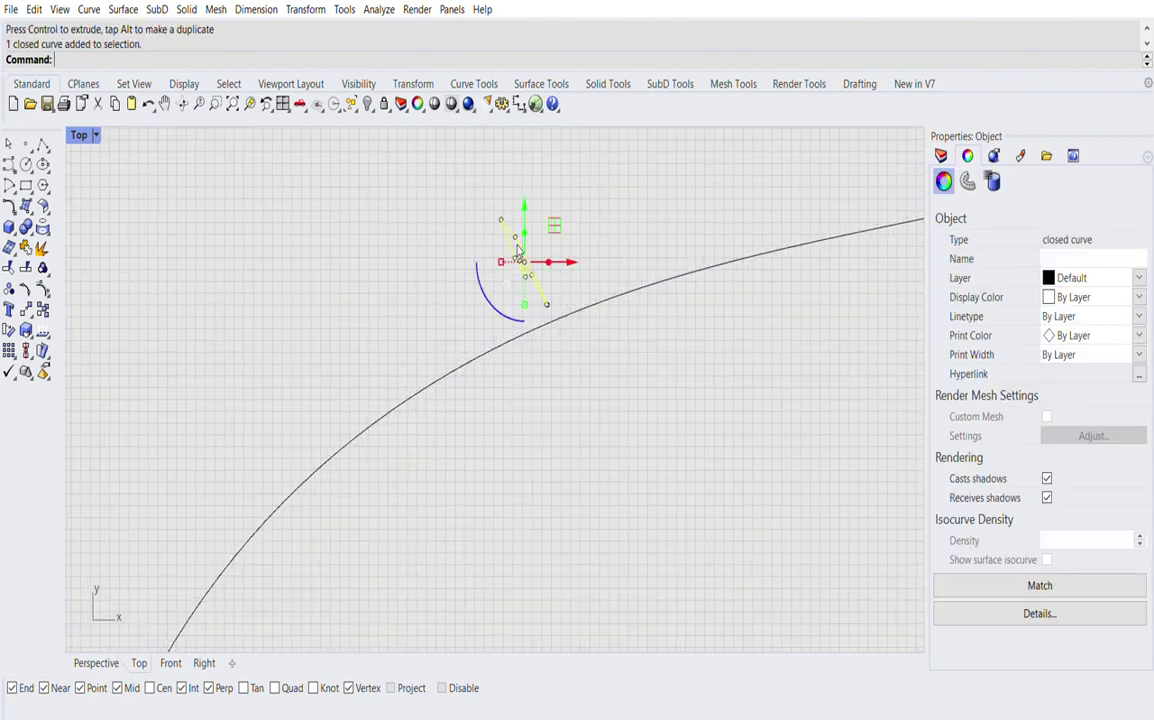
left_click_drag(555, 226, 565, 293)
left_click(520, 434)
- Scale the third profile uniformly to about twice its size in the Perspective view with the gumball
left_click(108, 662)
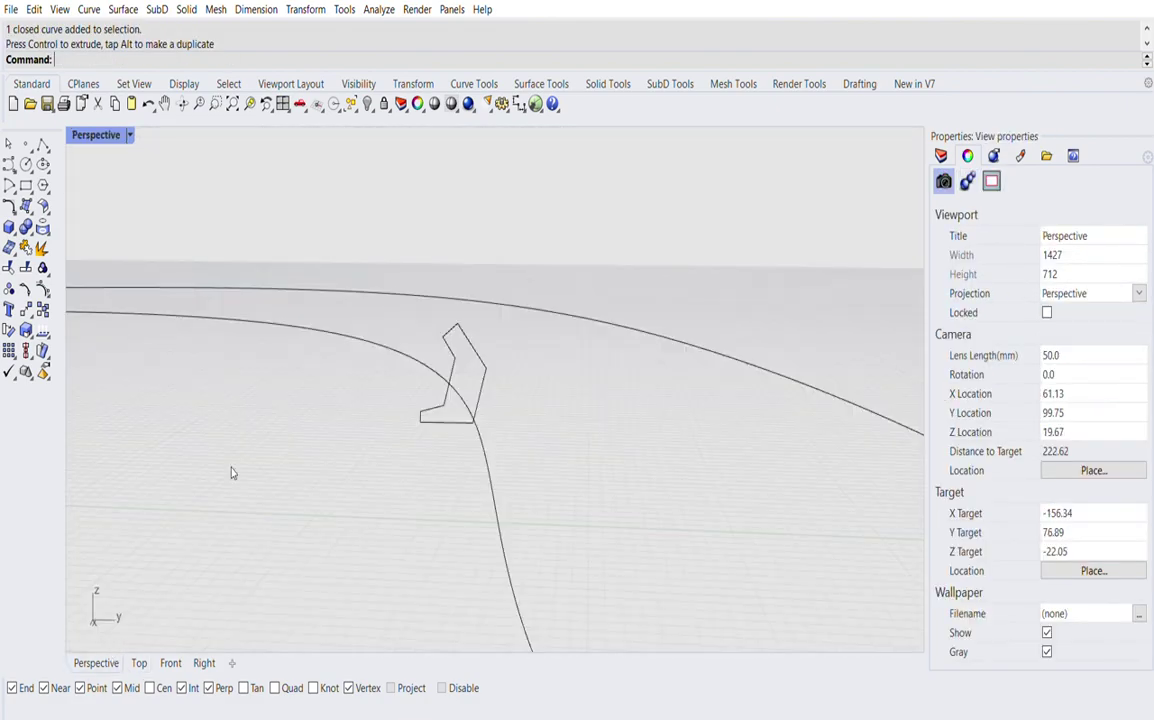
scroll(232, 476, "down", 6)
scroll(346, 425, "up", 6)
left_click(361, 417)
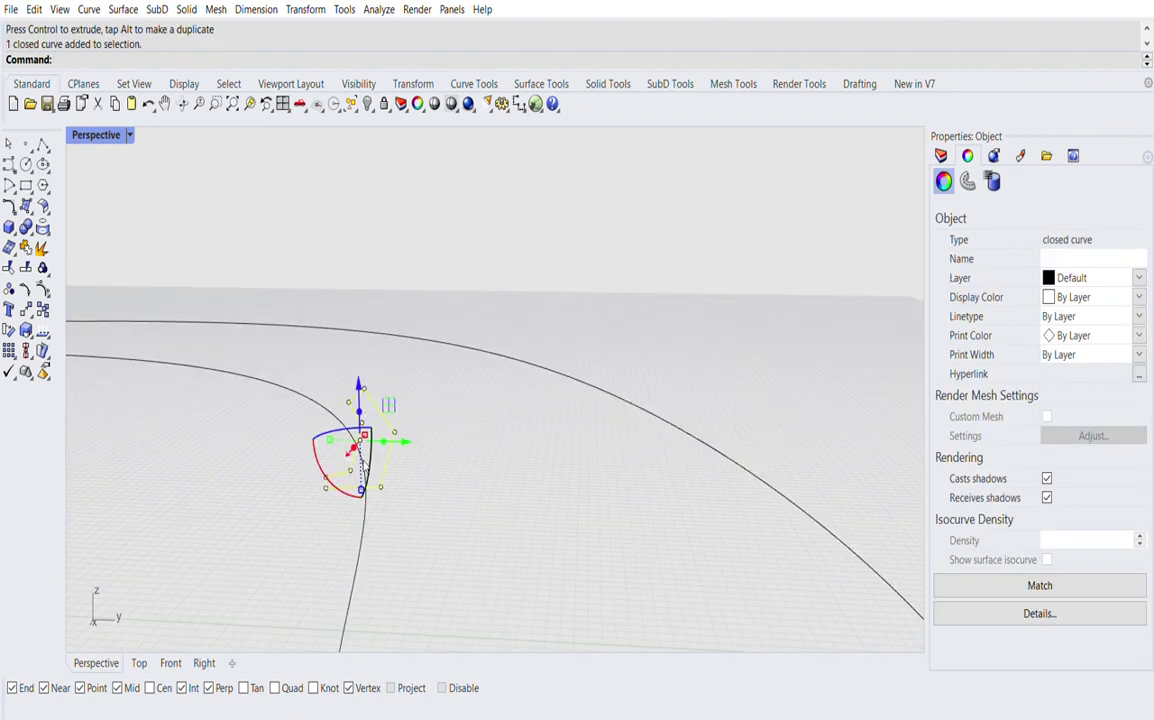
right_click_drag(378, 402, 390, 443)
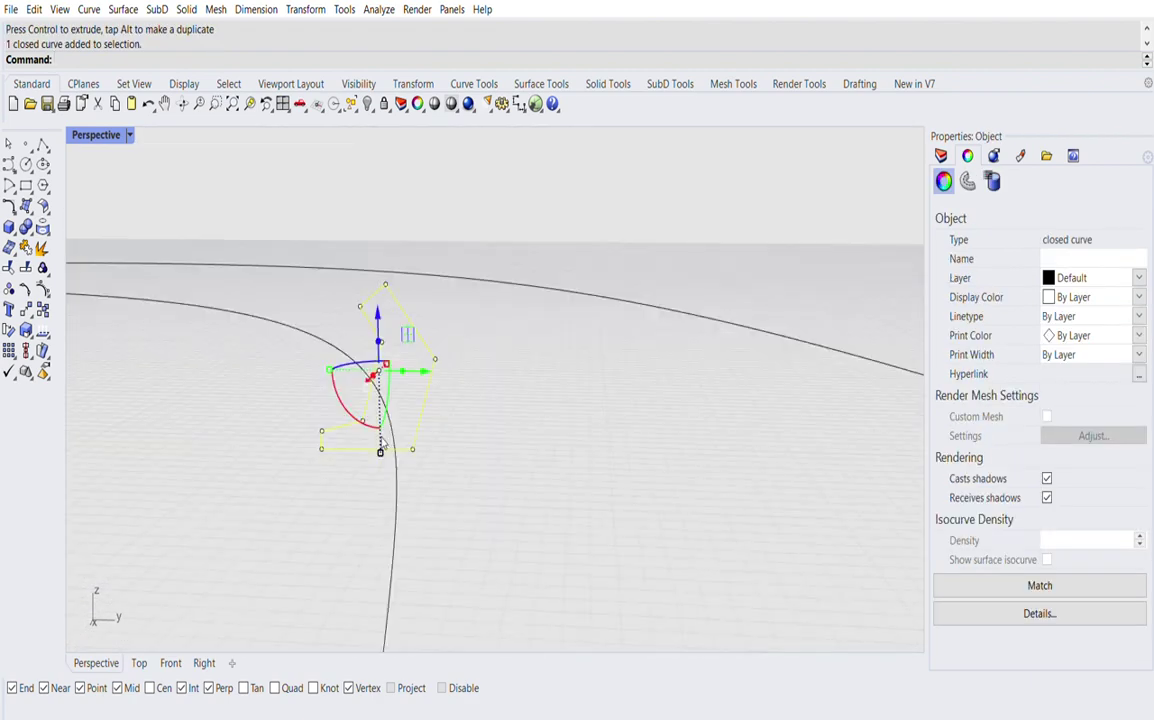
left_click_drag(382, 443, 382, 443)
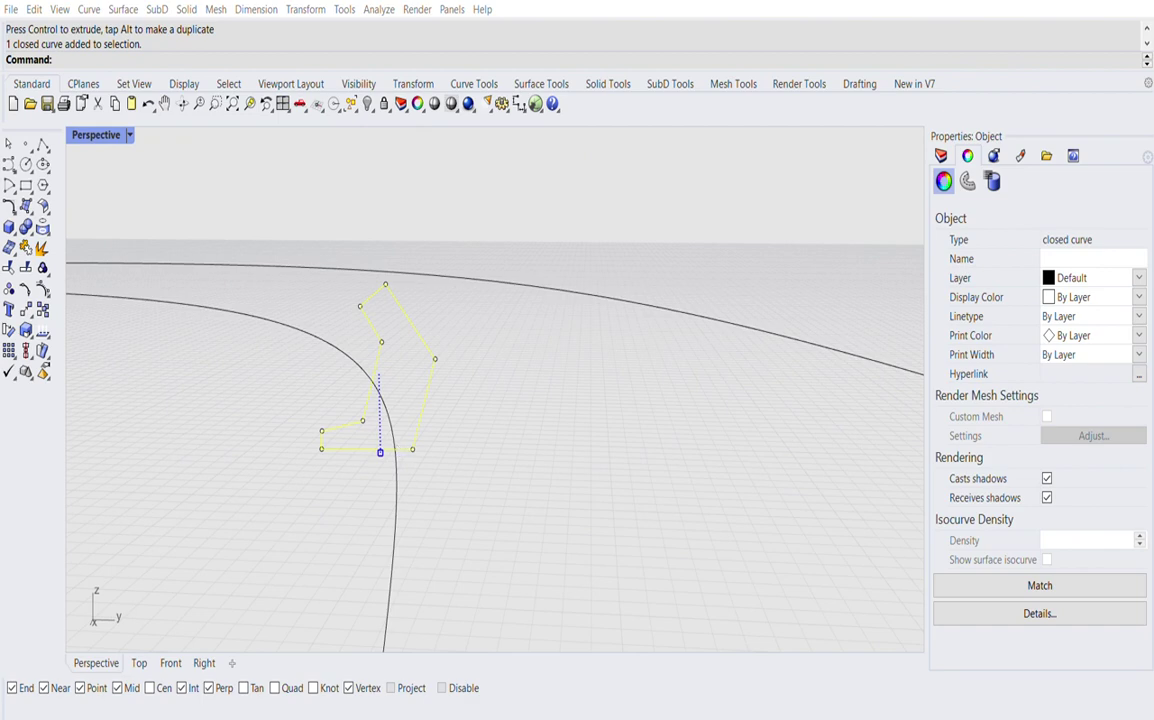
key("Return")
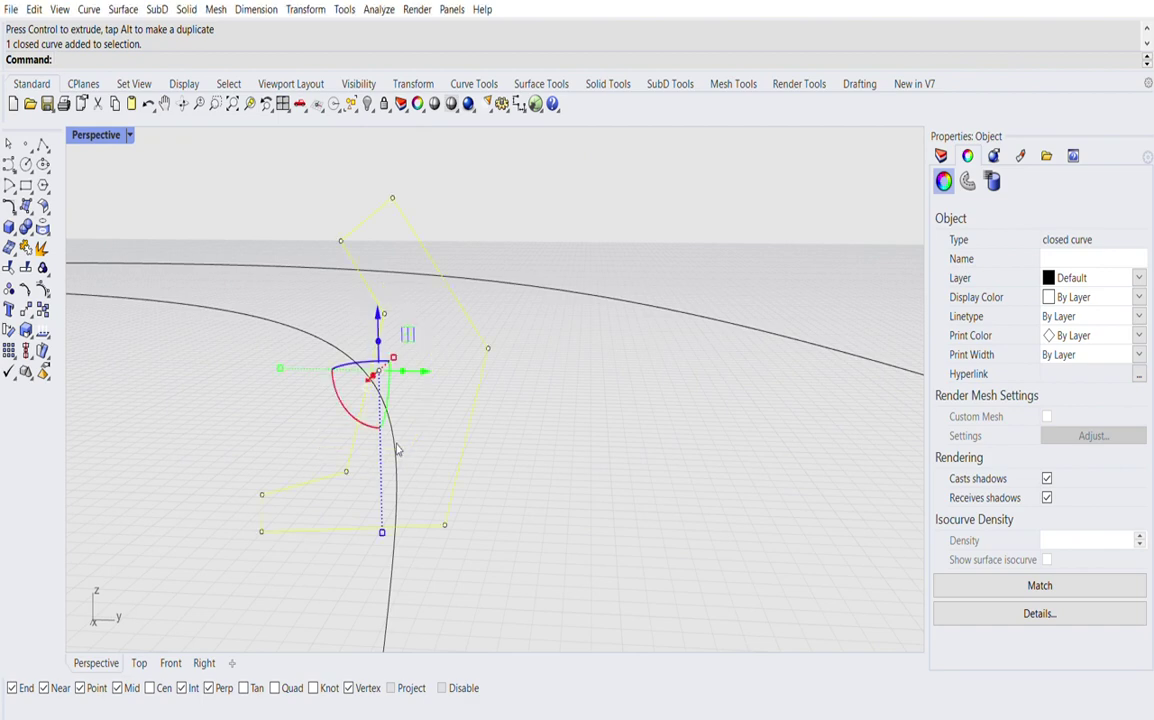
left_click(681, 493)
scroll(530, 403, "down", 19)
right_click_drag(526, 438, 475, 459)
scroll(286, 442, "up", 8)
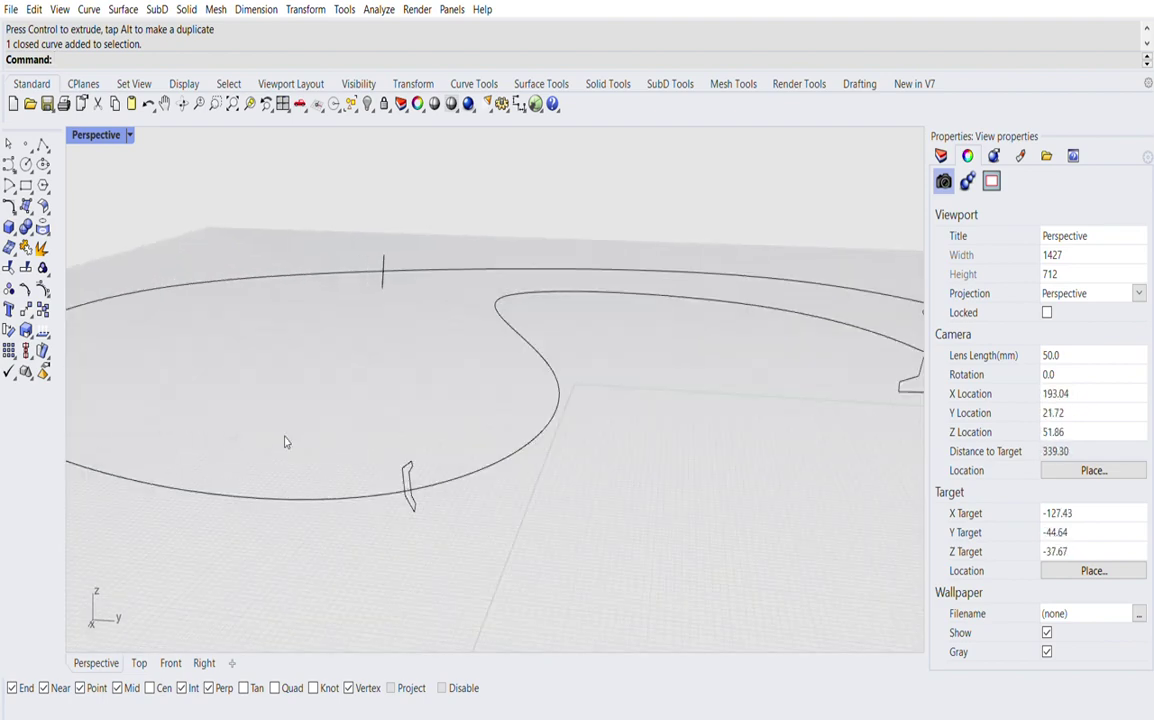
scroll(357, 458, "down", 5)
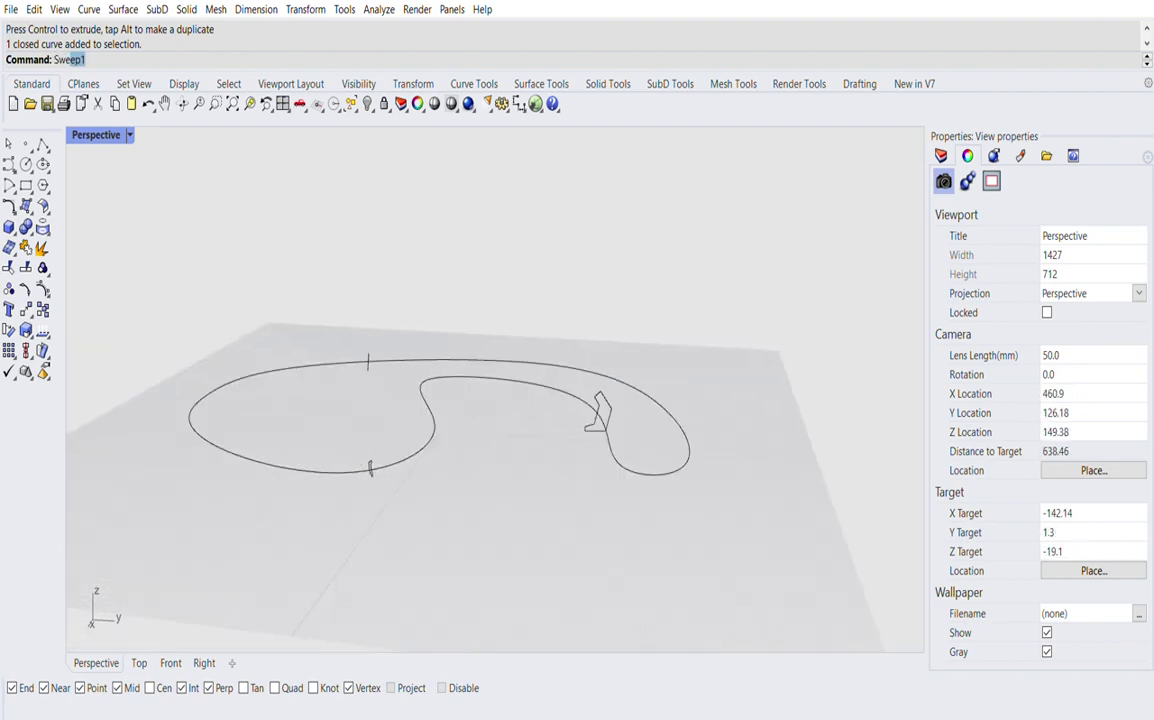
key("Return")
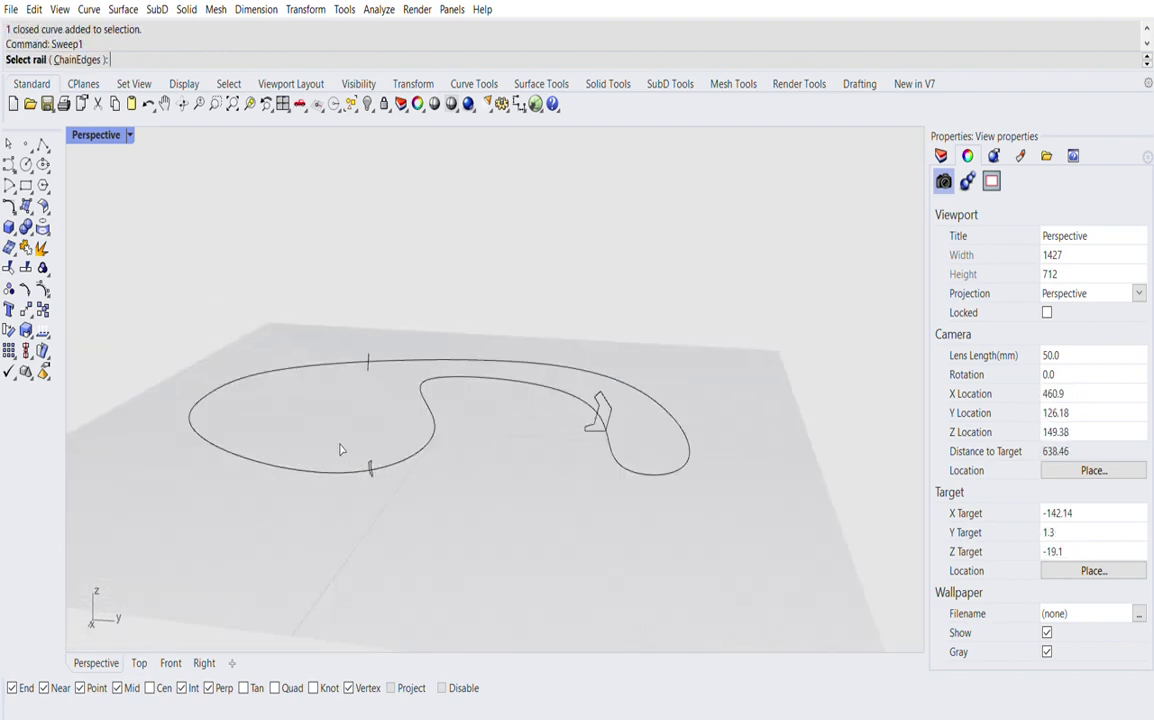
left_click(335, 457)
key("Escape")
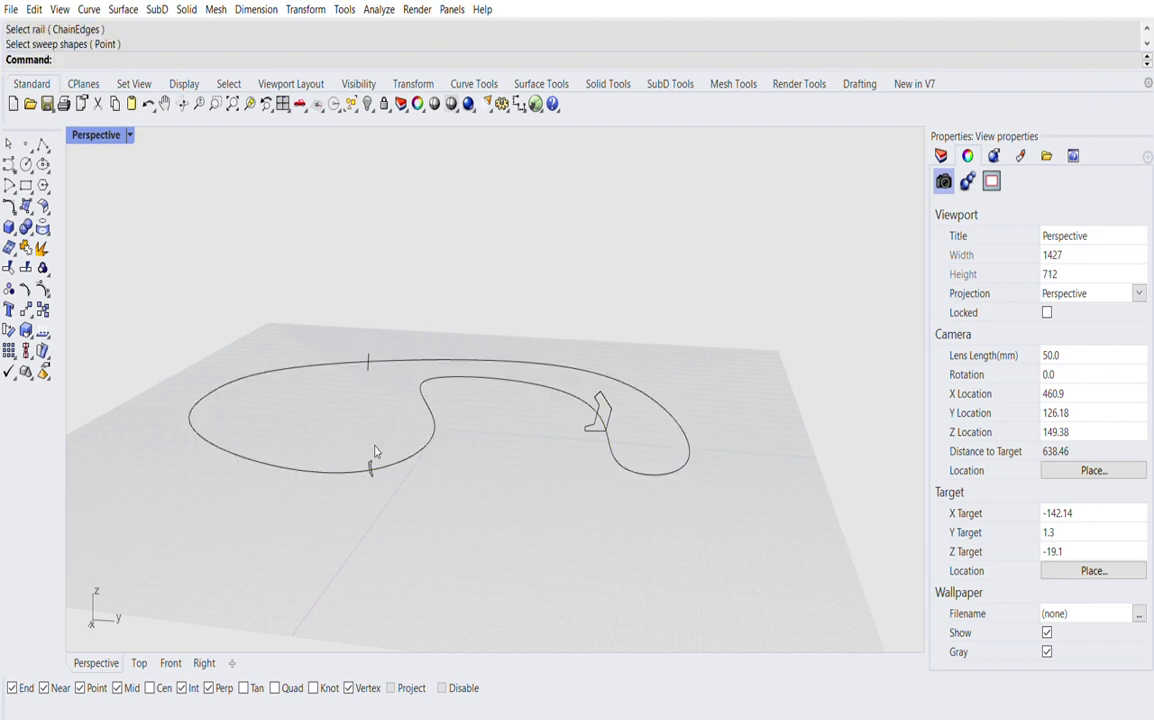
left_click(374, 460)
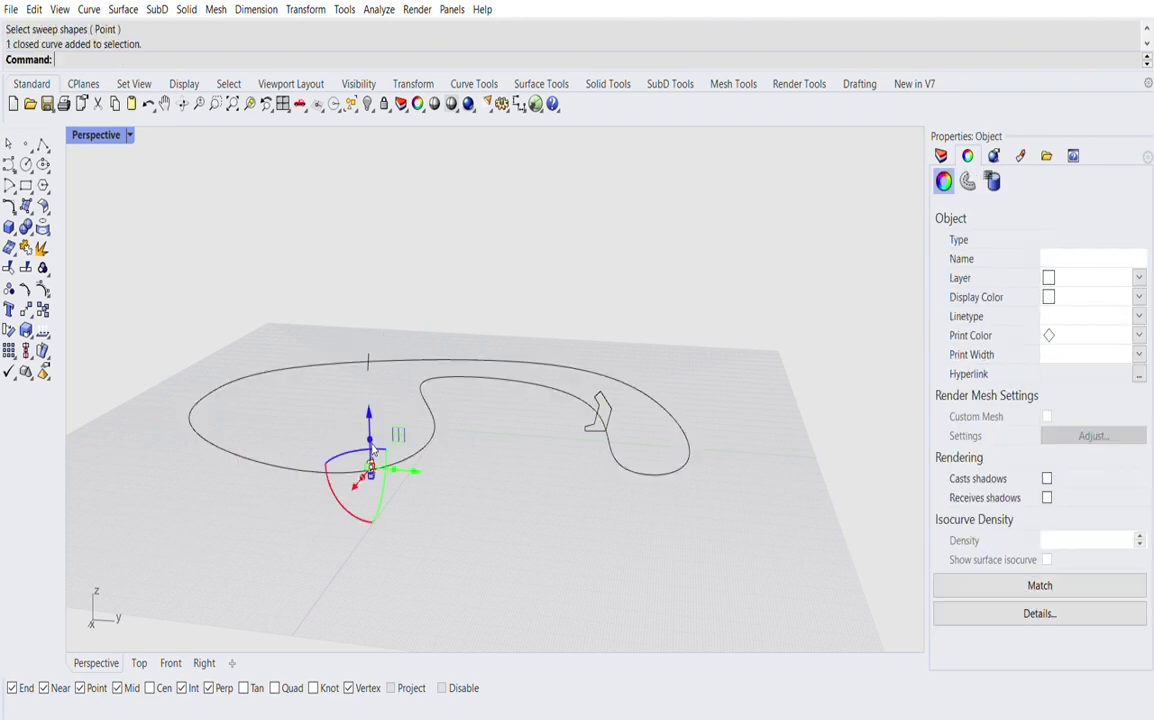
left_click(485, 470)
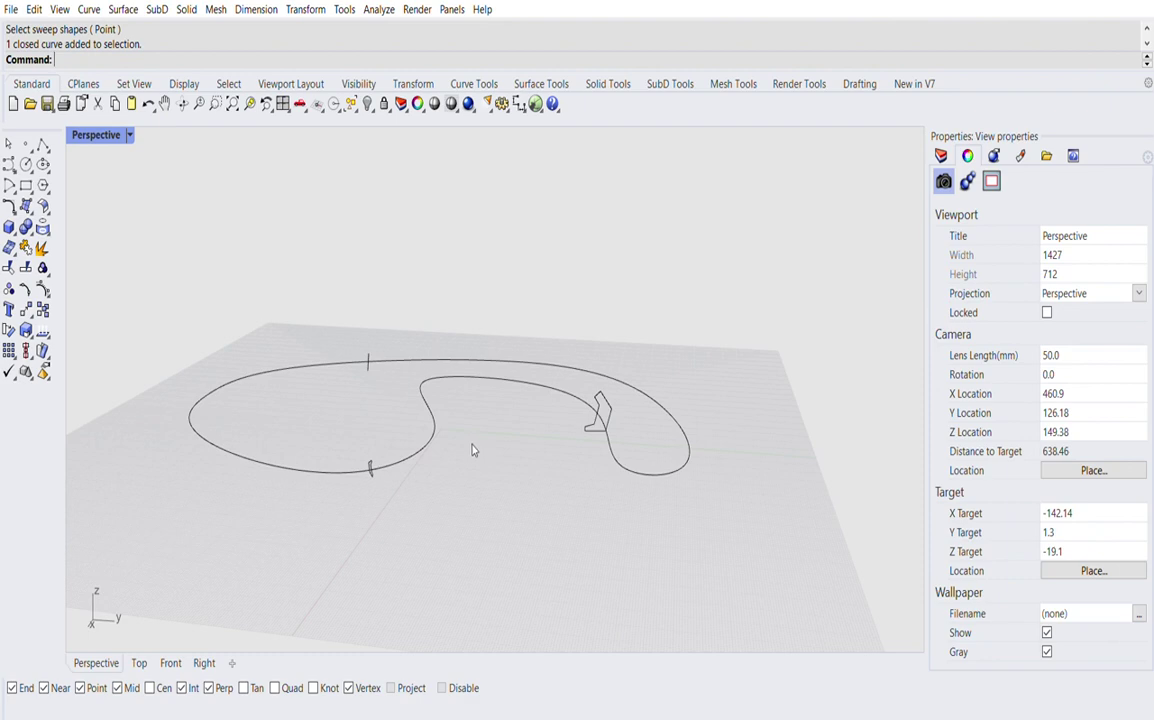
- Run Sweep1 with the closed curve as the rail and the three C-shaped profiles as sweep shapes, in order along the rail
key("Return")
left_click(432, 428)
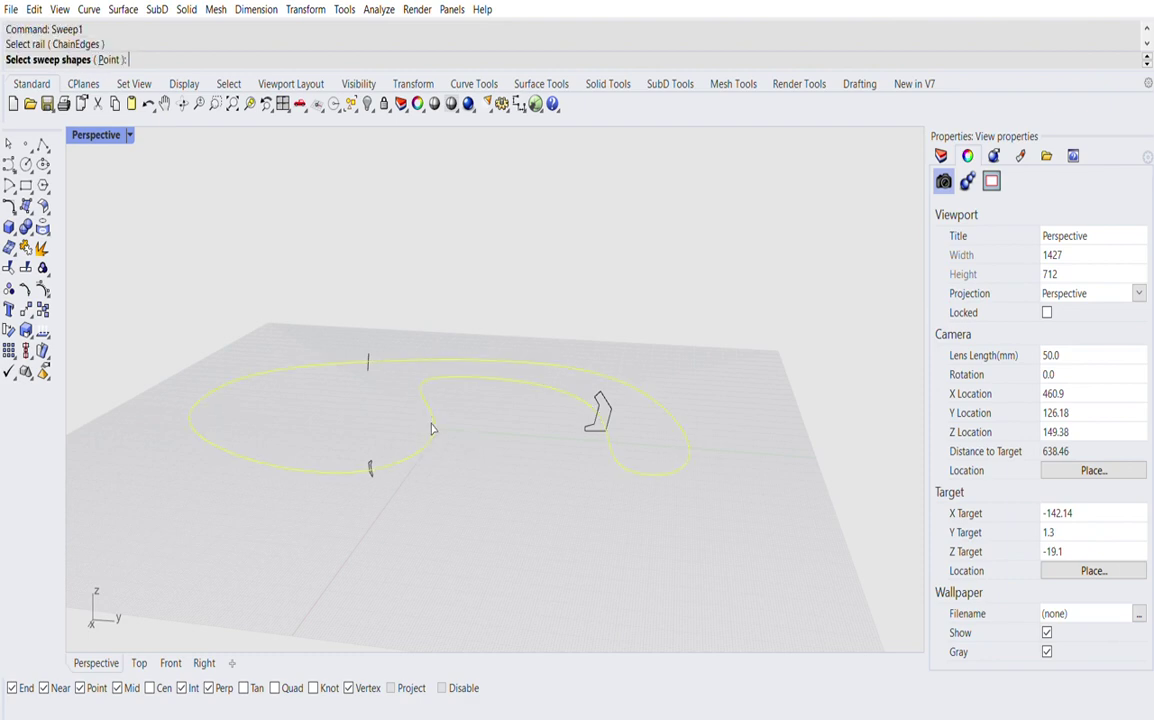
left_click(367, 452)
left_click(369, 360)
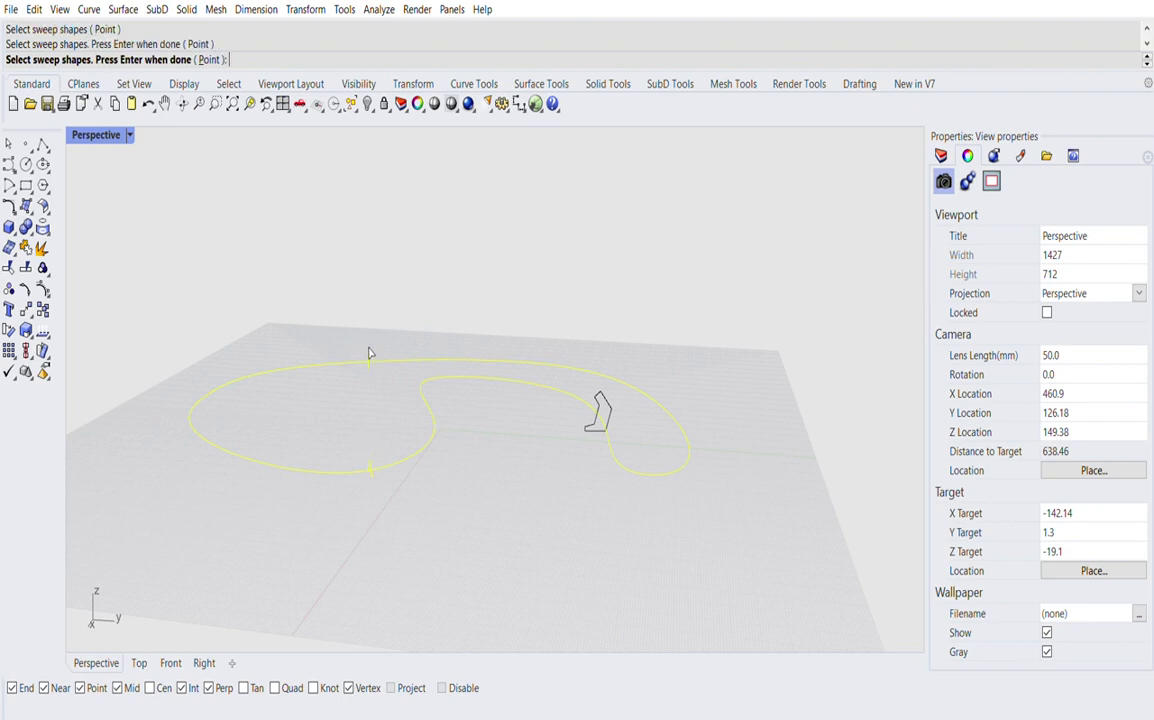
left_click(609, 393)
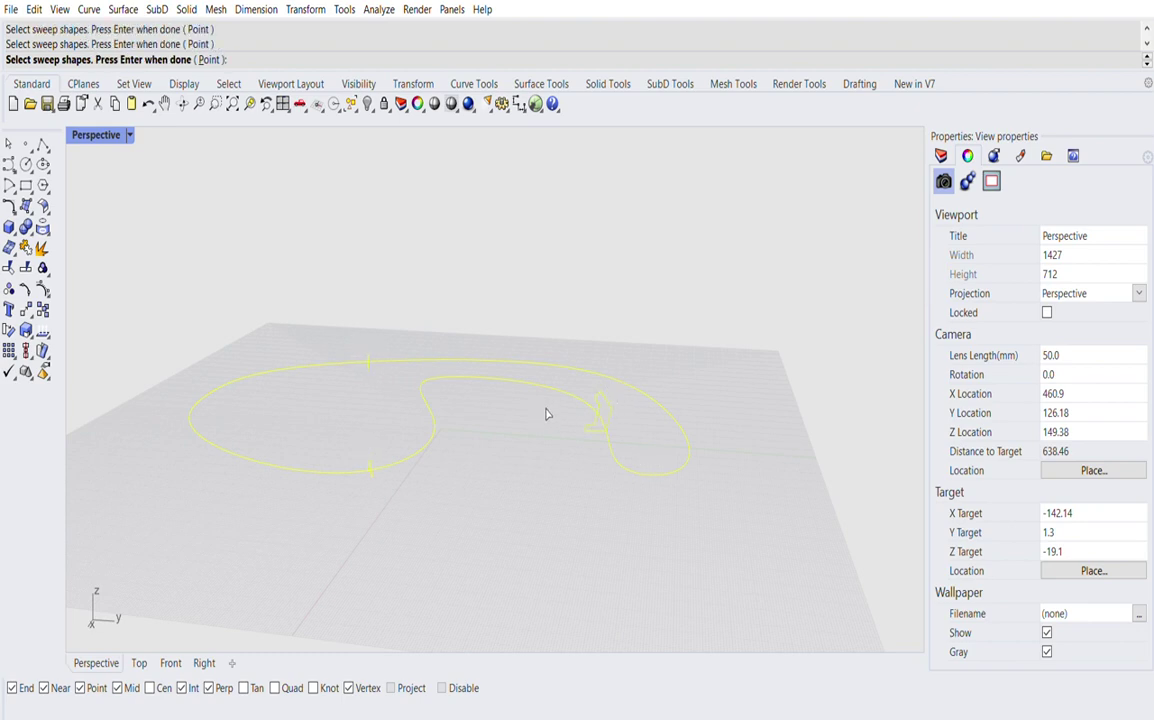
key("Return")
- Check the seam points and directions on all three profiles, accept them, and create the sweep
right_click_drag(482, 482, 773, 378)
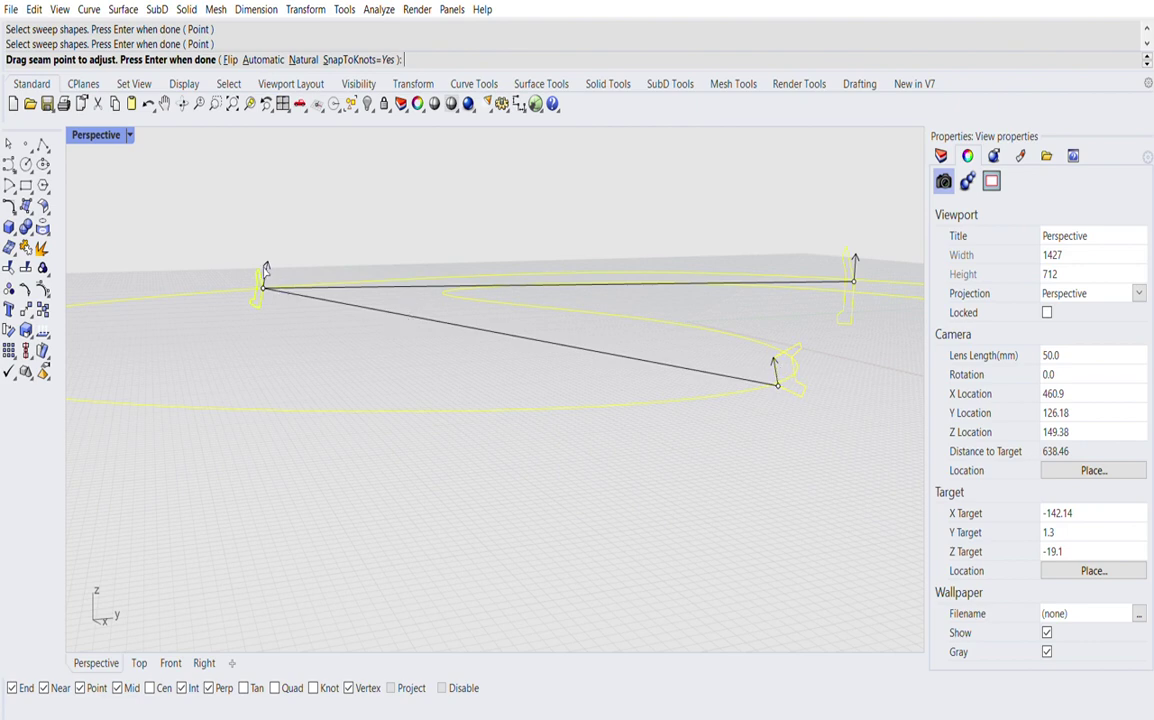
right_click_drag(755, 285, 605, 456)
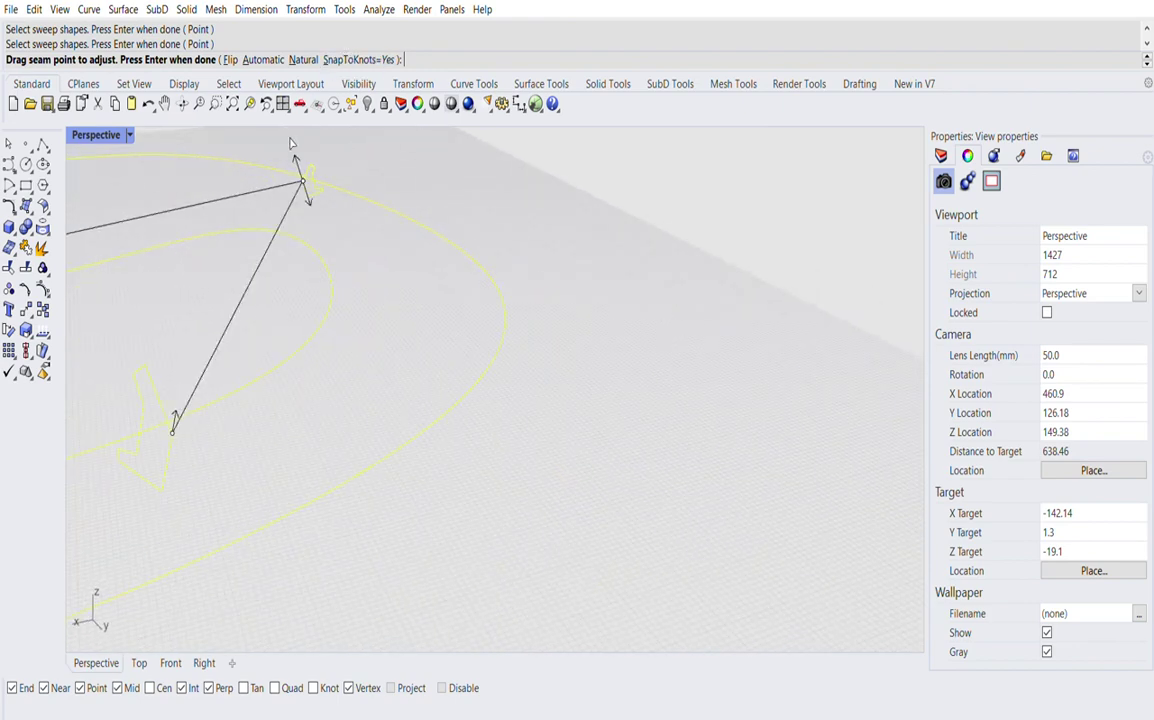
right_click_drag(280, 172, 351, 197)
right_click_drag(260, 332, 329, 332)
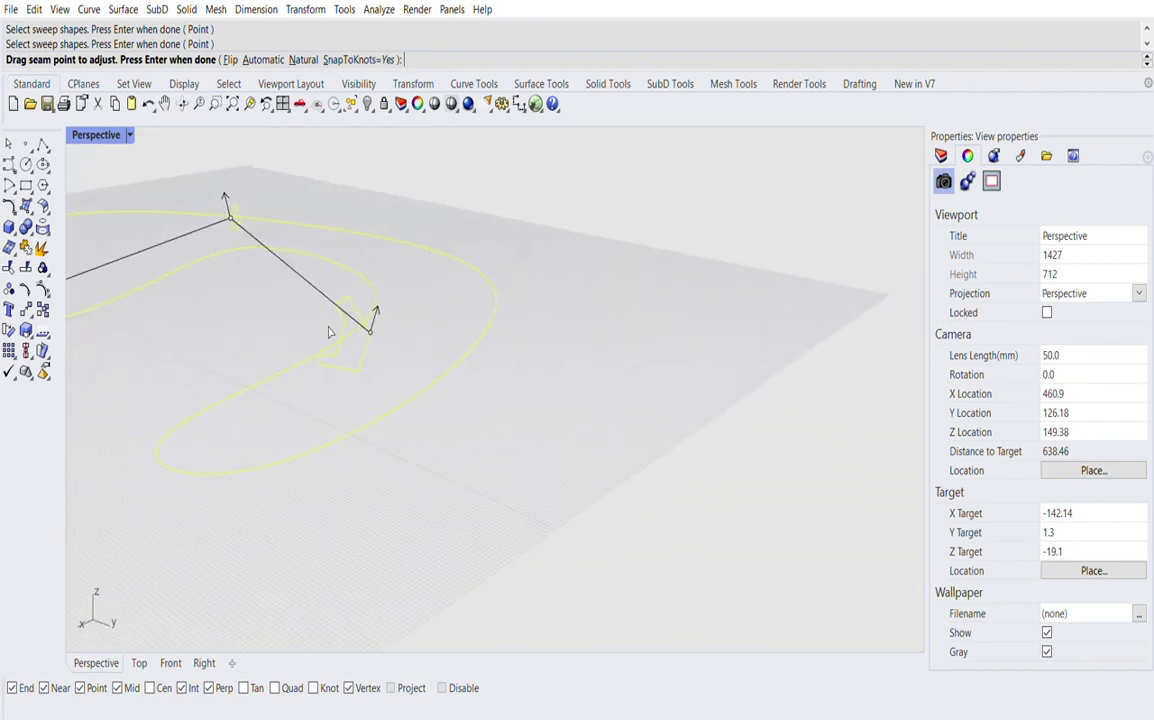
right_click_drag(418, 345, 485, 341)
key("Return")
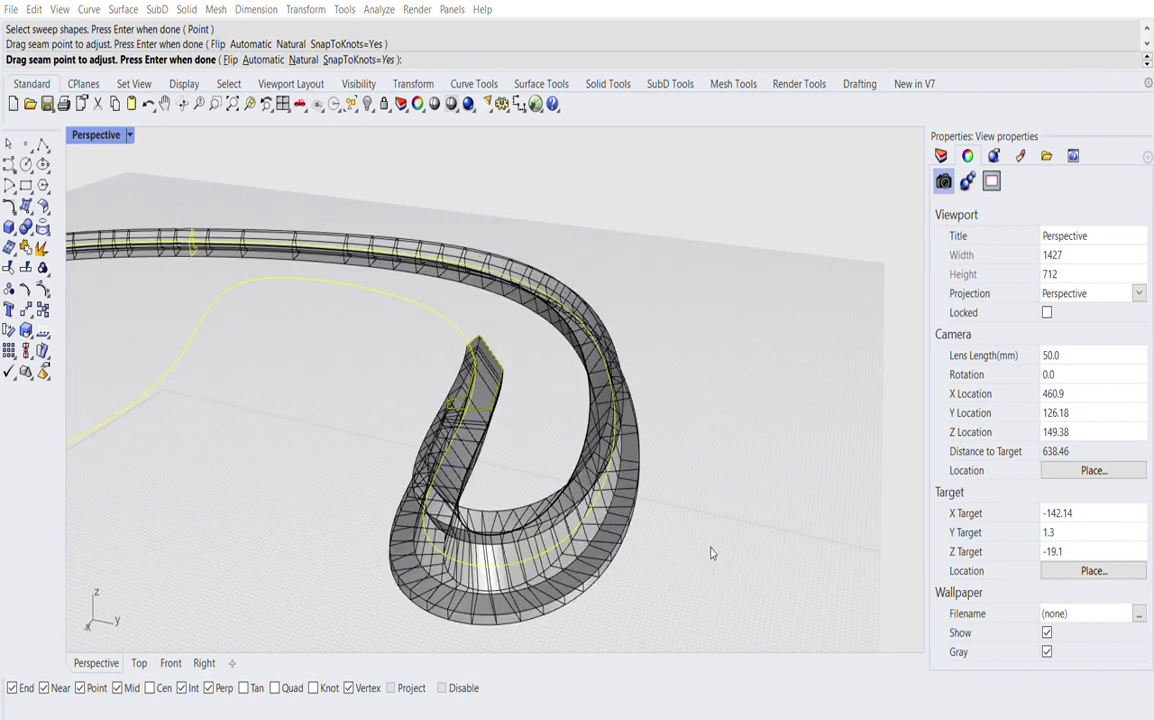
right_click_drag(533, 441, 822, 525)
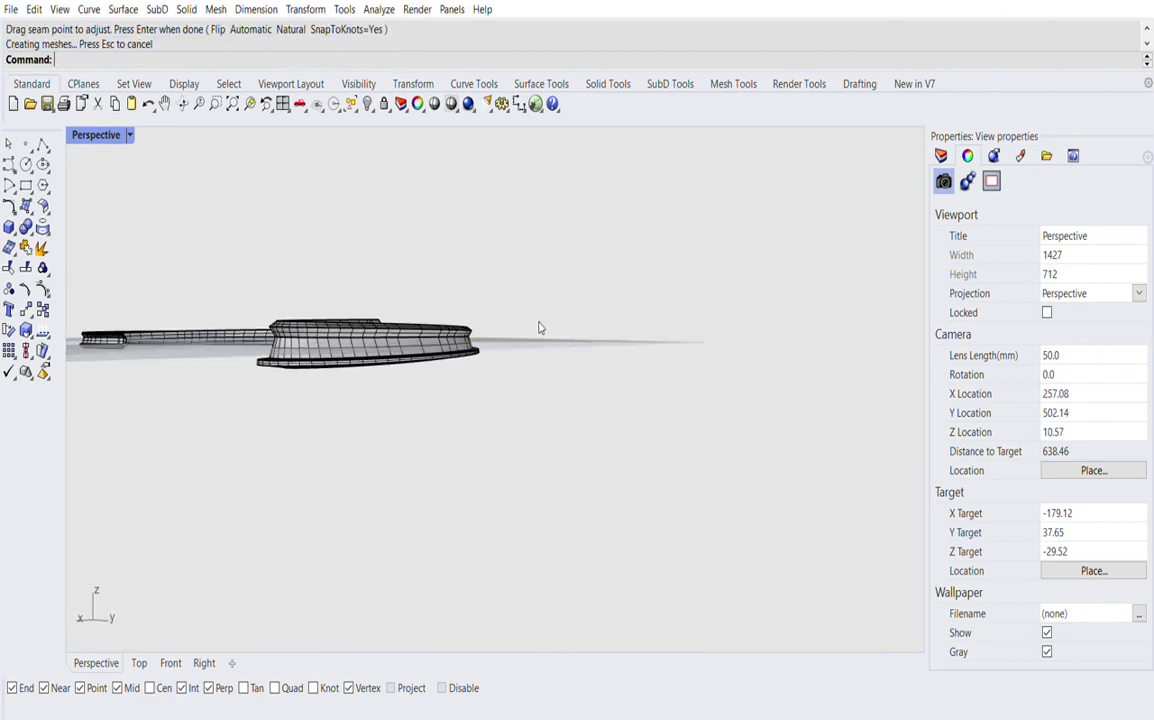
- Examine the swept surface and its open ends from several sides
right_click_drag(541, 327, 464, 269)
scroll(400, 330, "down", 4)
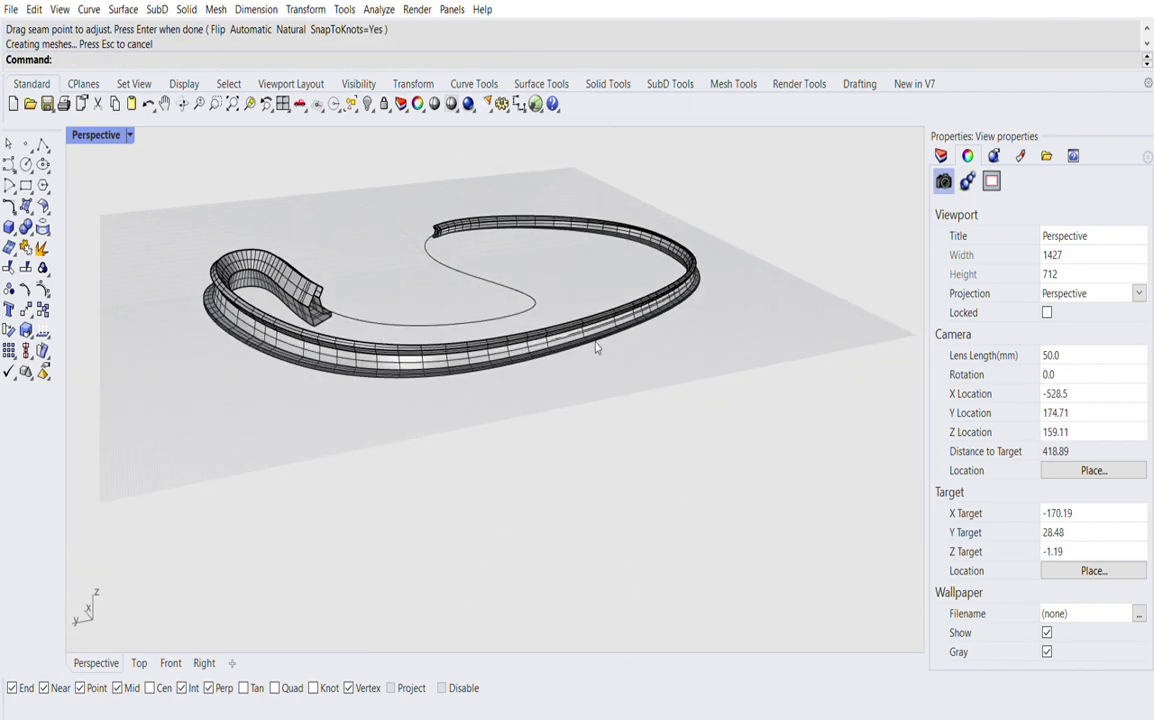
right_click_drag(610, 339, 413, 292)
scroll(390, 304, "down", 6)
scroll(746, 388, "up", 10)
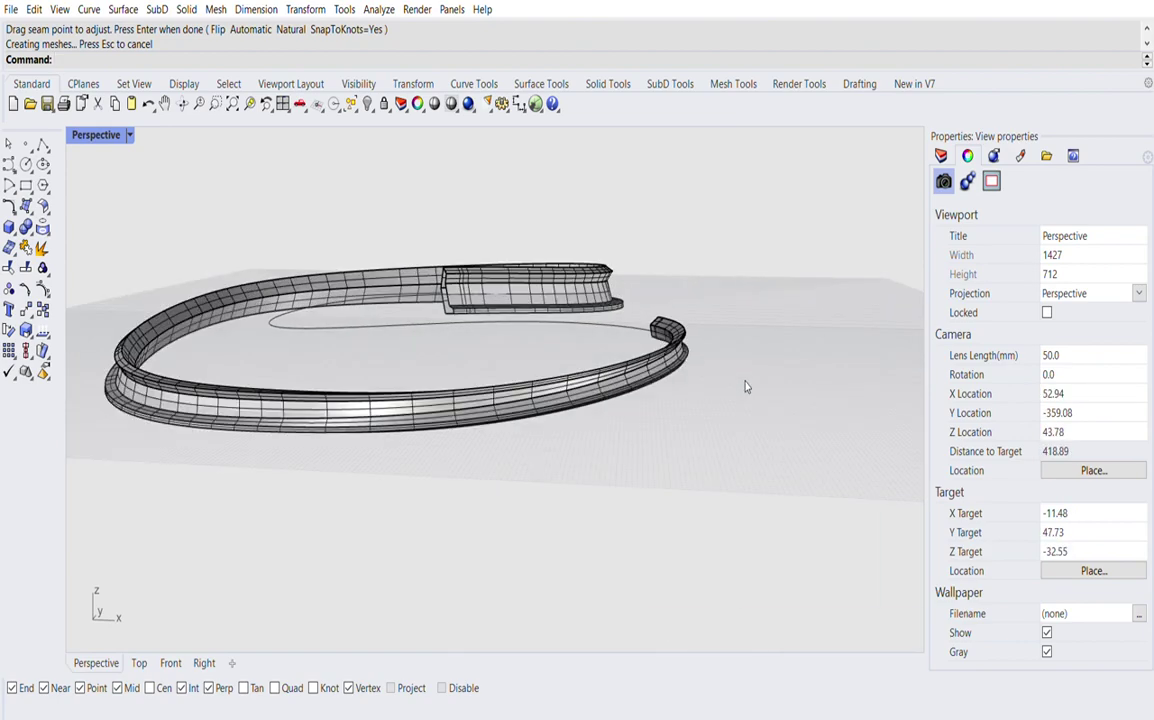
- Look over the swept surface from other sides and undo the Sweep1 operation
right_click_drag(711, 382, 641, 400)
scroll(412, 361, "down", 3)
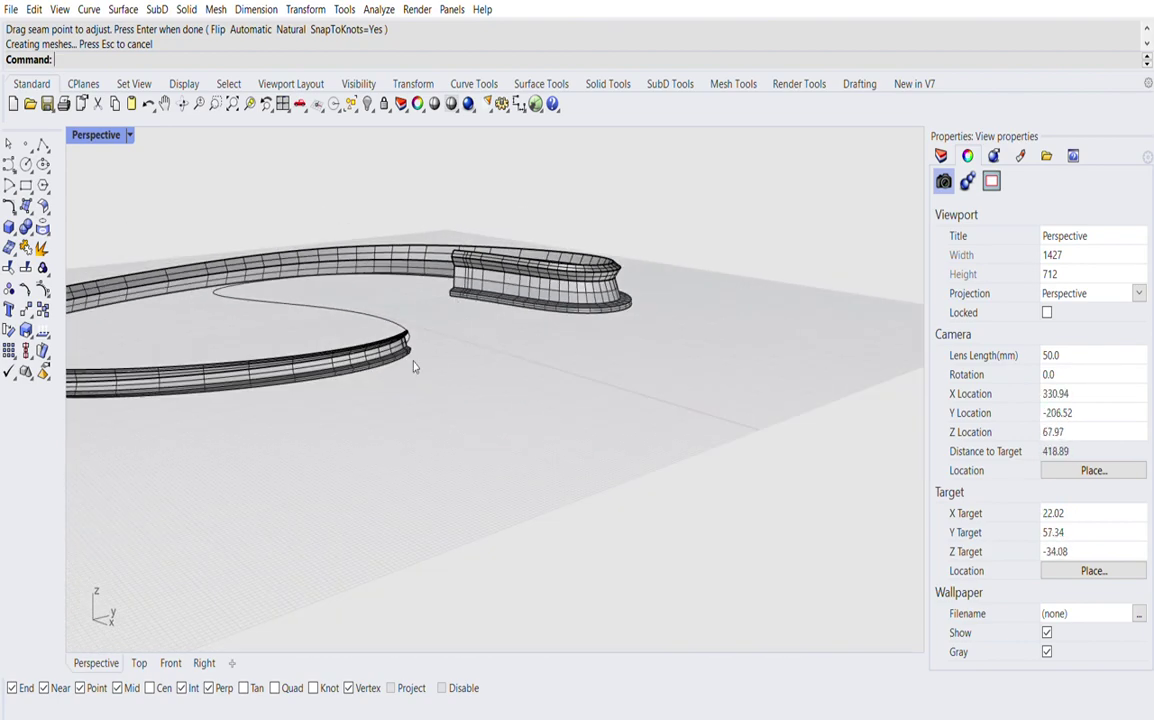
right_click_drag(412, 361, 697, 407)
scroll(484, 366, "down", 5)
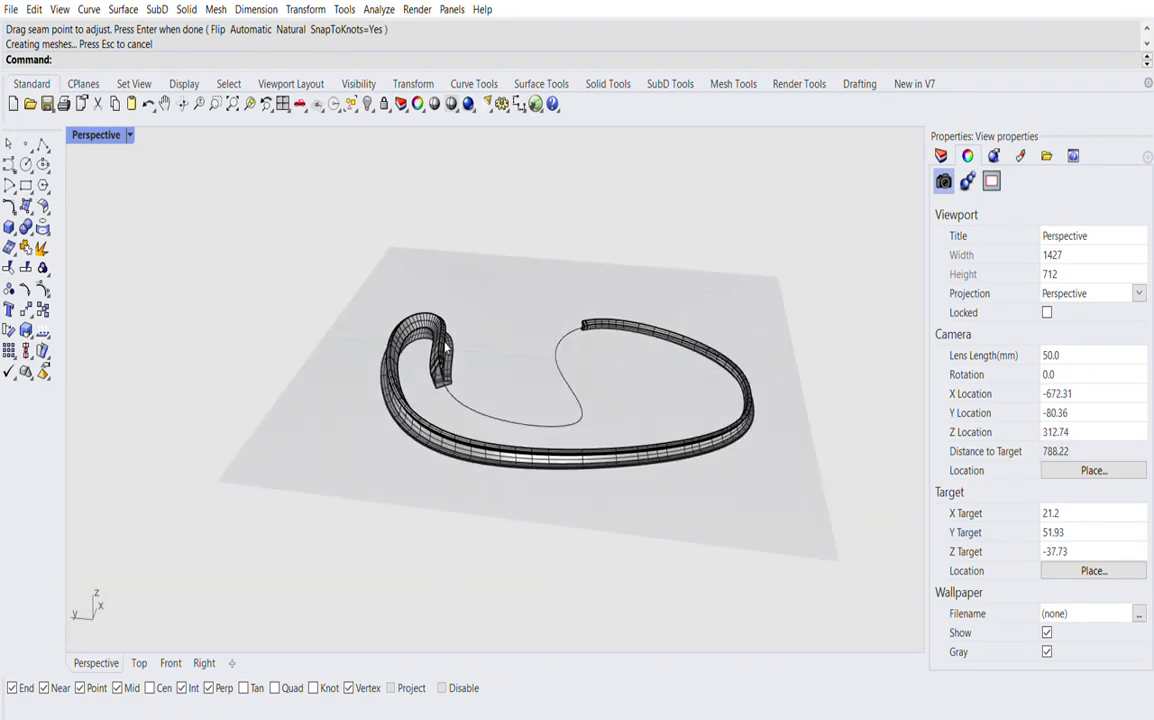
scroll(420, 330, "up", 6)
scroll(447, 375, "down", 3)
key("ctrl+z")
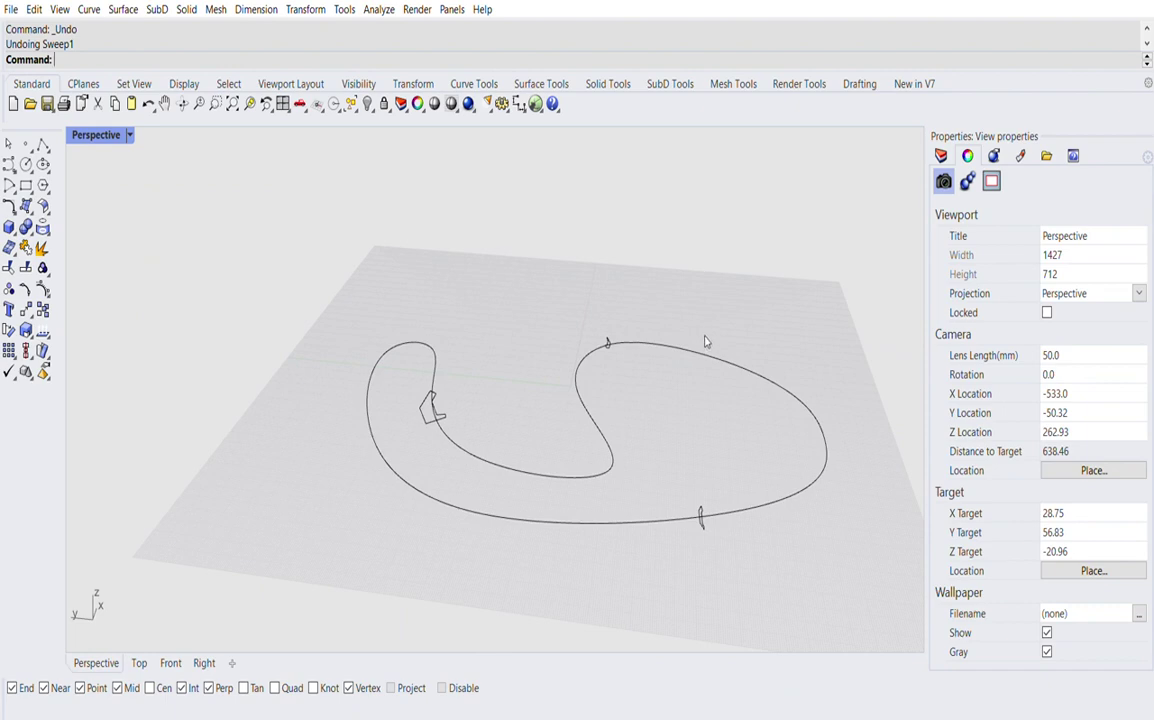
type("Sweep1")
key("Return")
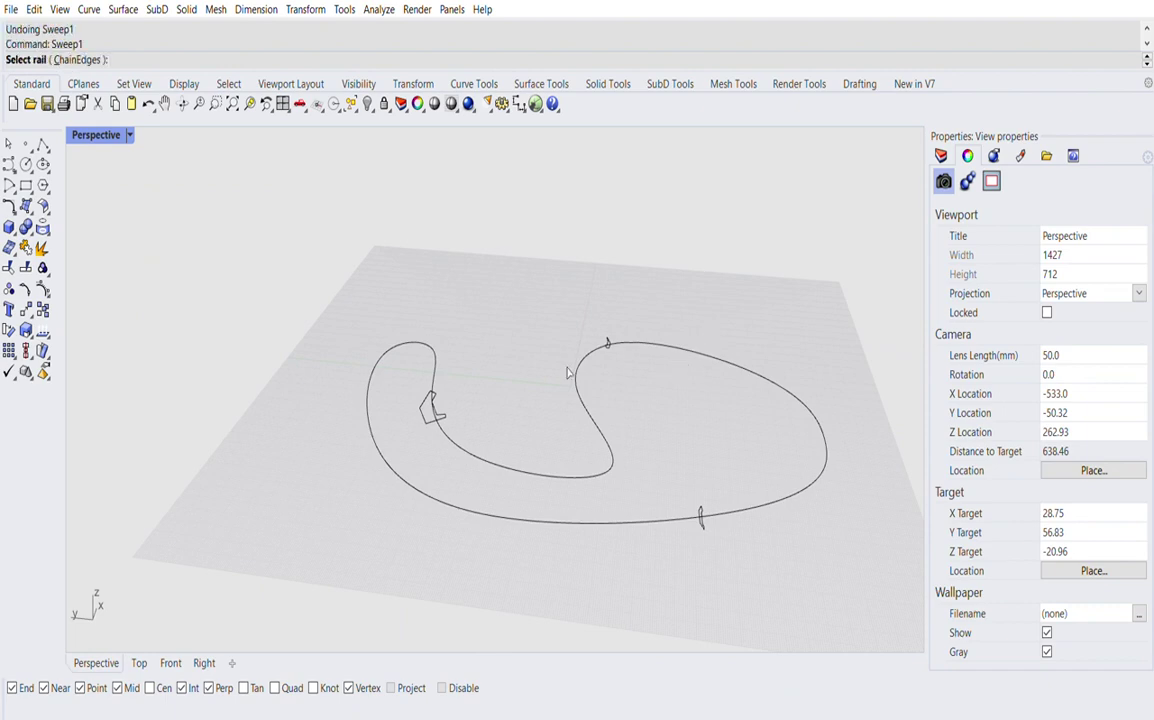
left_click(705, 338)
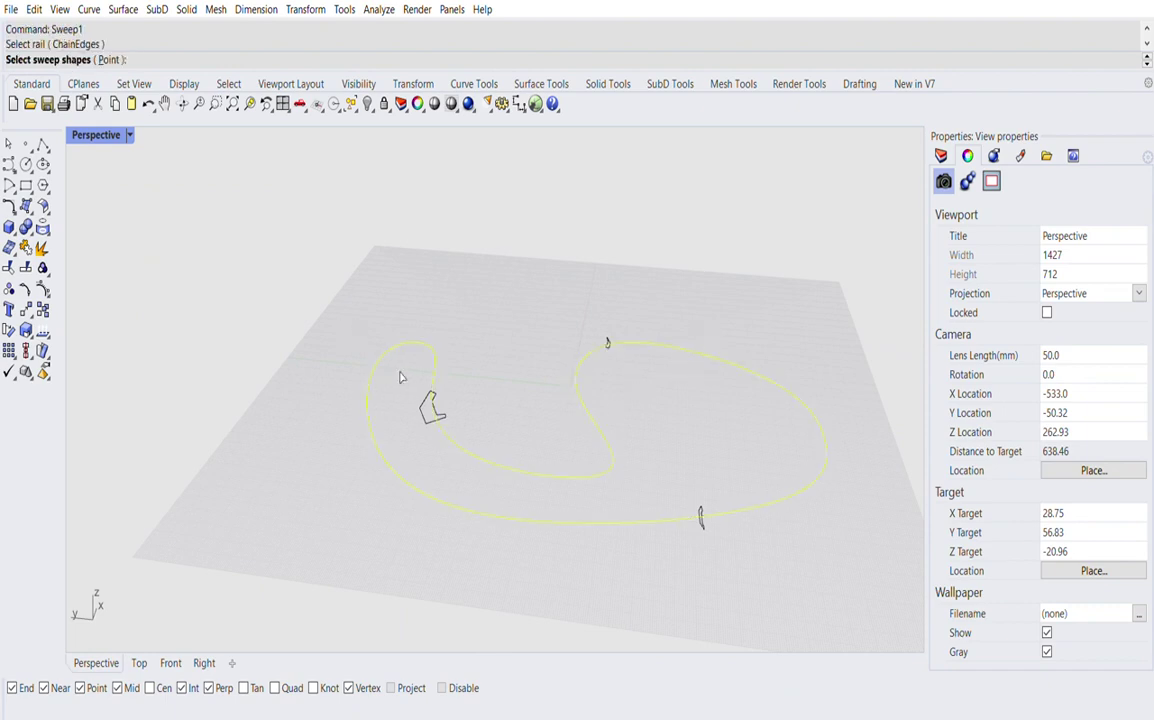
left_click(426, 400)
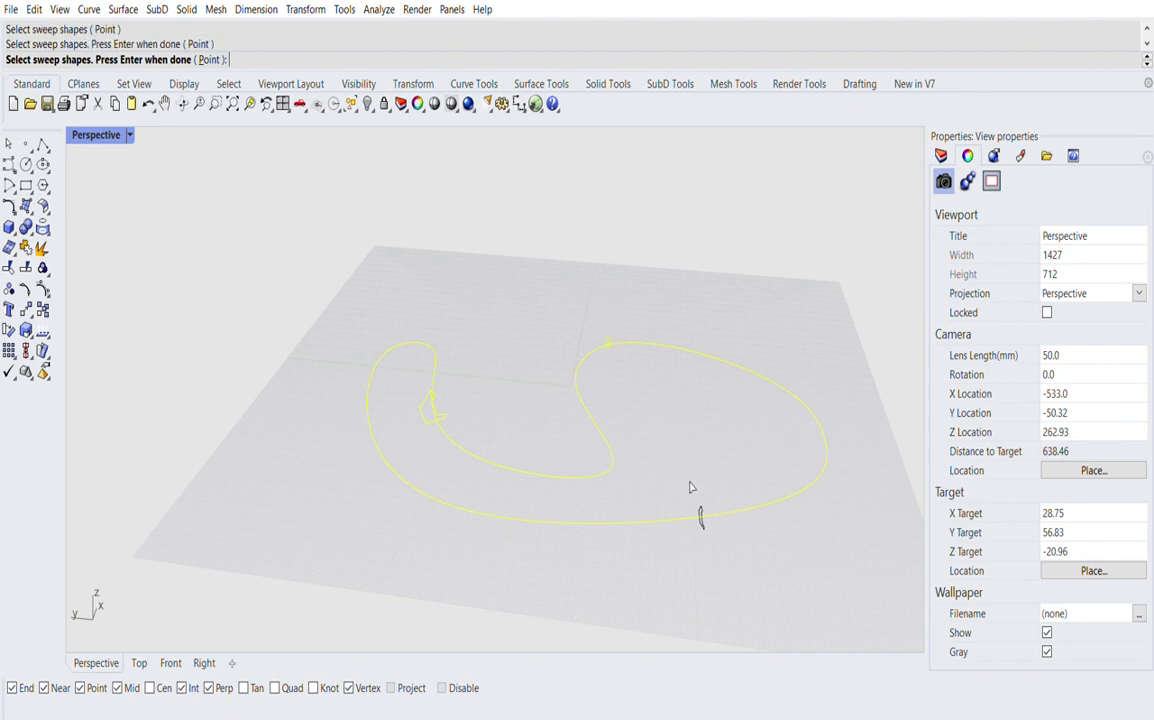
left_click(702, 510)
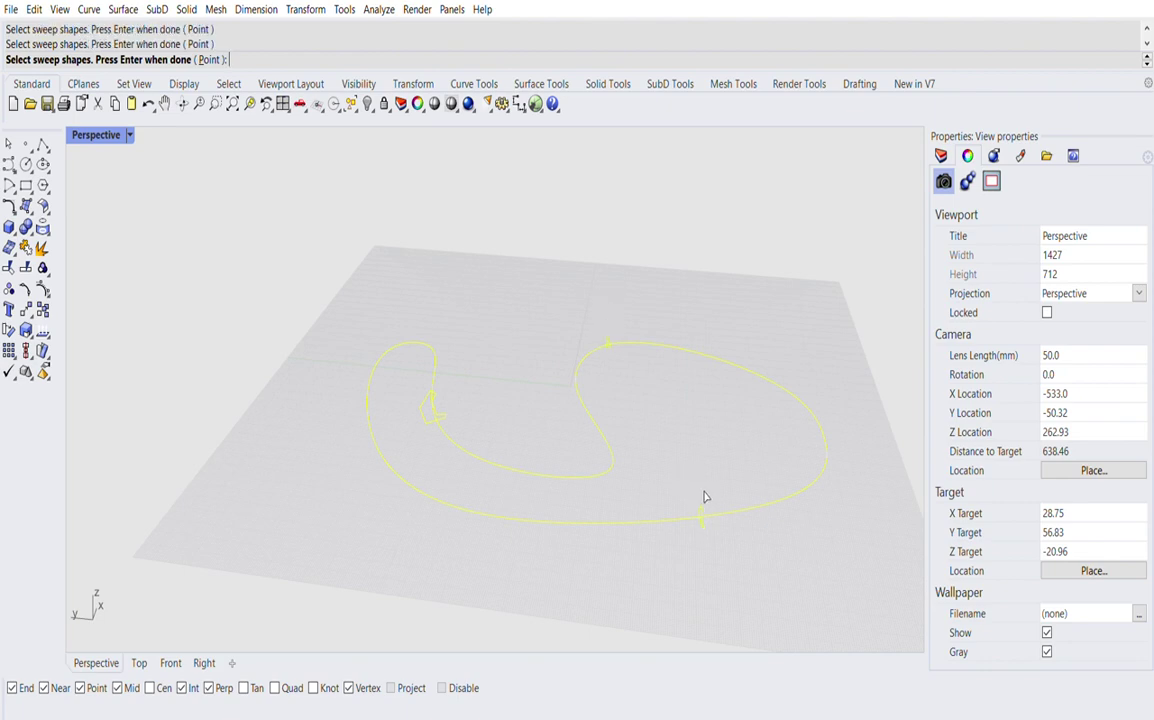
left_click(208, 59)
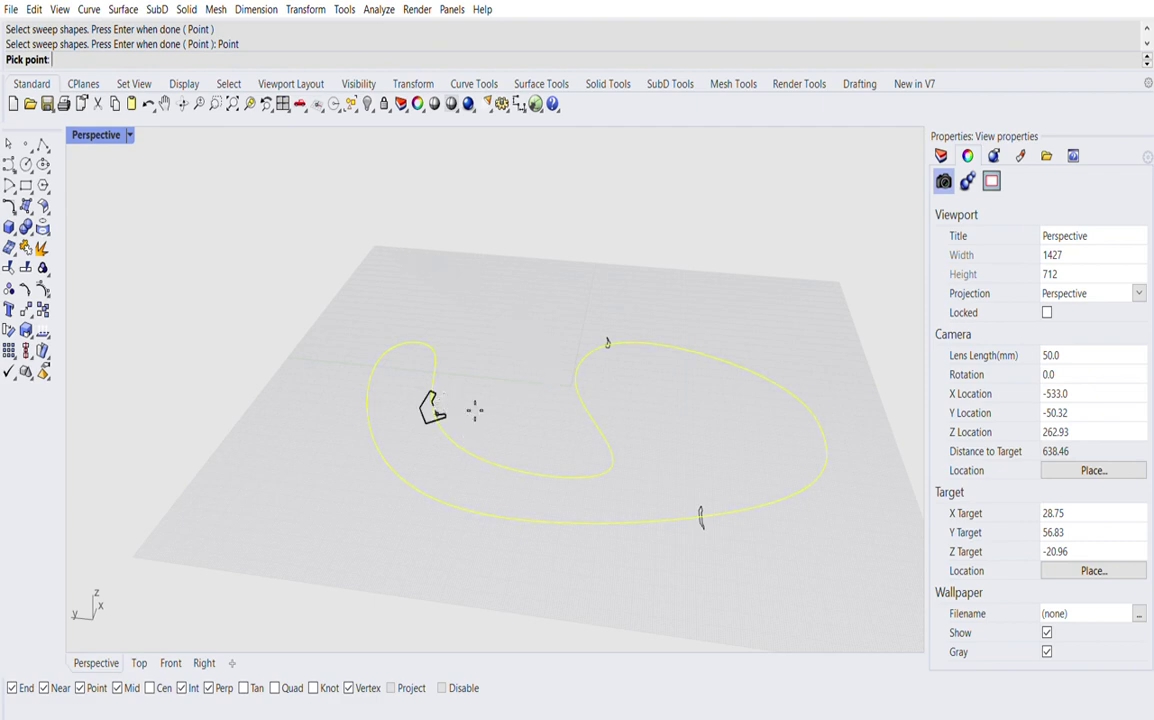
key("Escape")
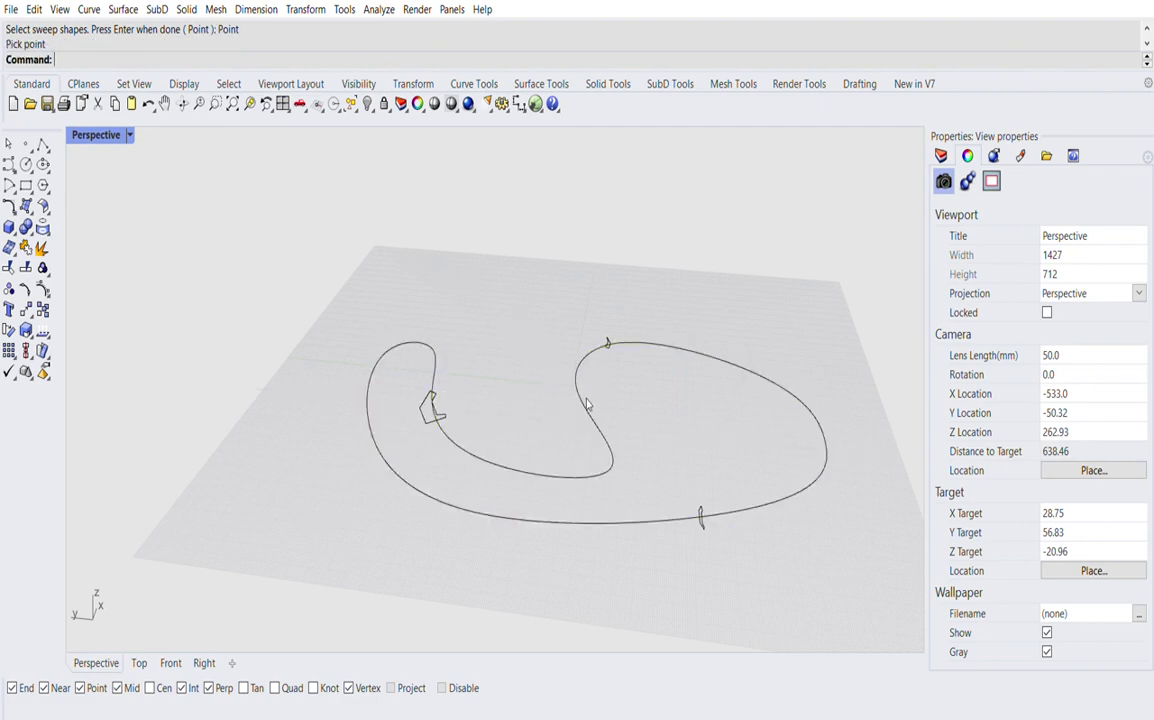
- Run Sweep1 with the closed curve as the rail and the three C-shaped profiles as shapes, from the smallest to the largest
type("Sweep1")
key("Return")
left_click(586, 400)
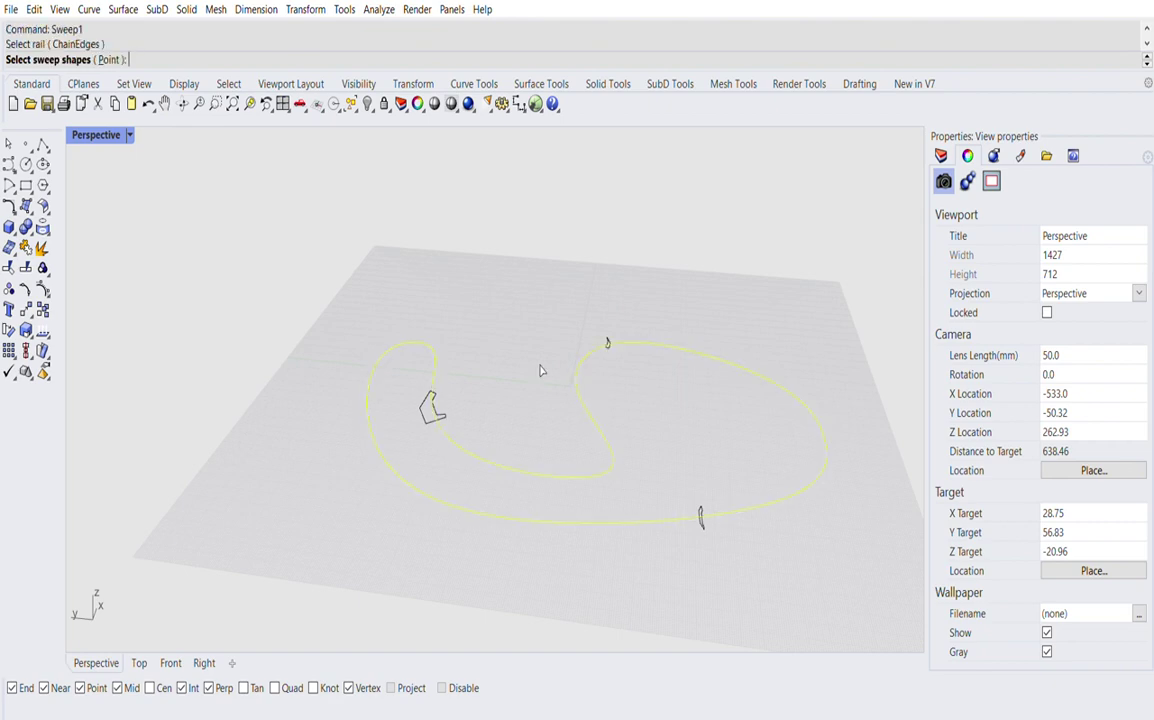
left_click(612, 331)
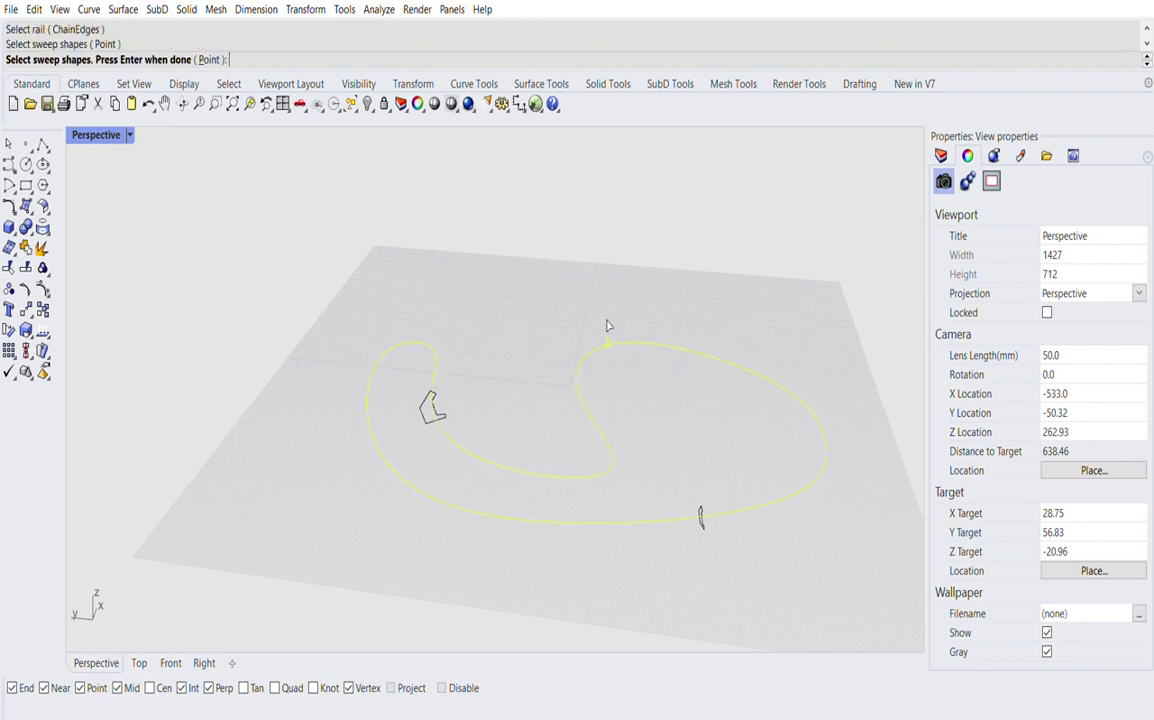
left_click(706, 500)
left_click(423, 387)
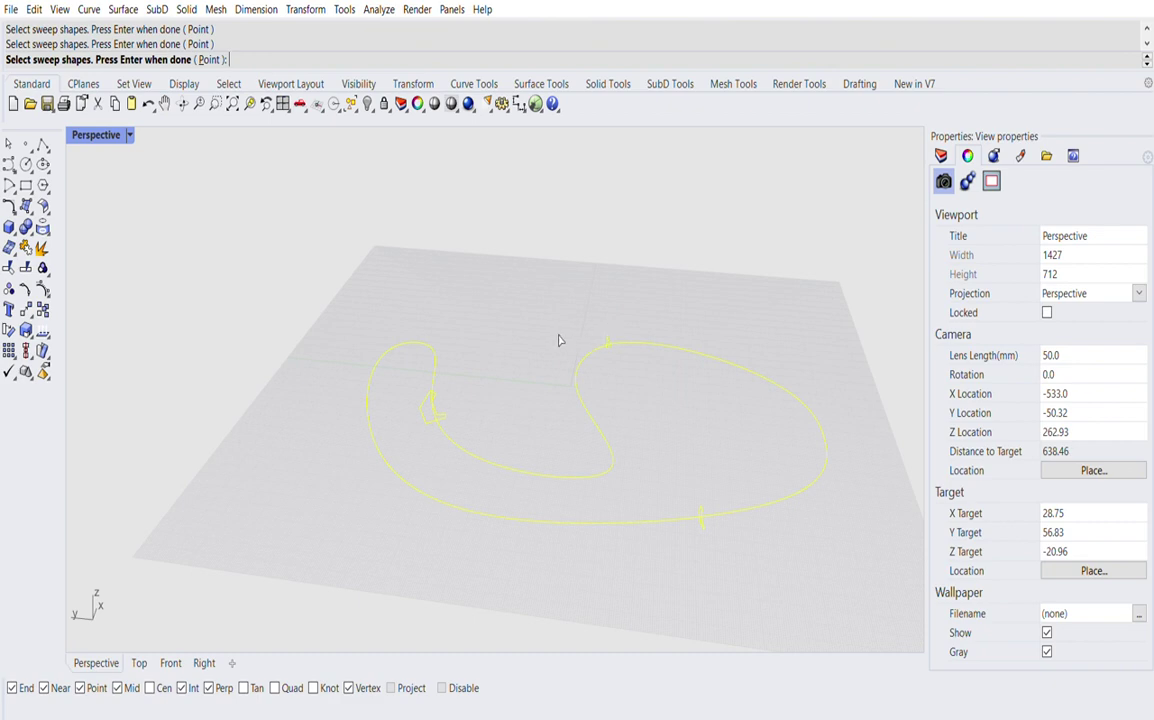
key("Return")
- Try different seam point positions on the largest profile, ending with the seam at its upper end
scroll(412, 407, "up", 4)
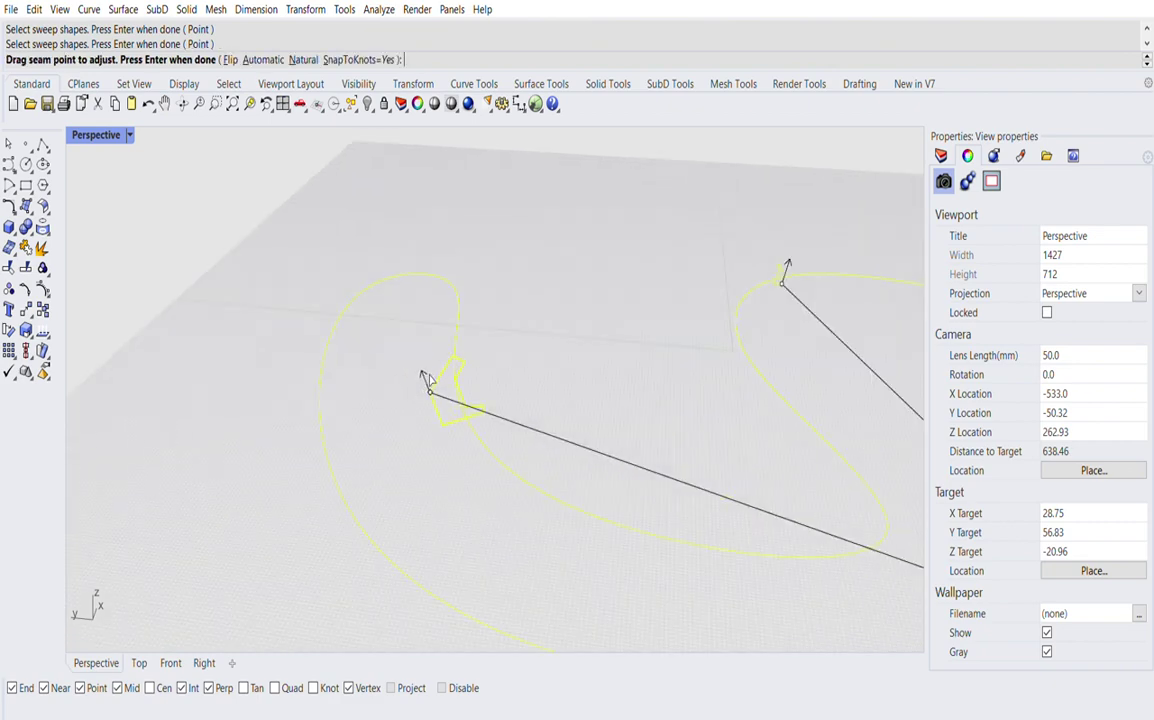
right_click_drag(427, 378, 409, 313)
left_click(395, 315)
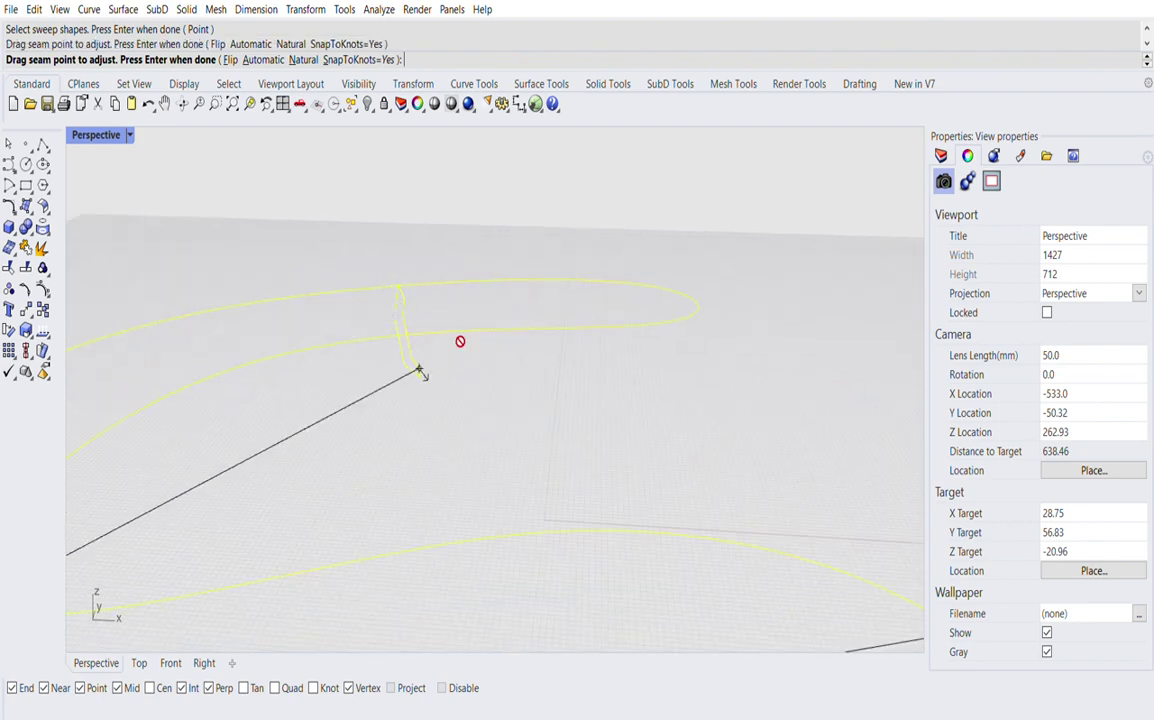
scroll(402, 358, "down", 3)
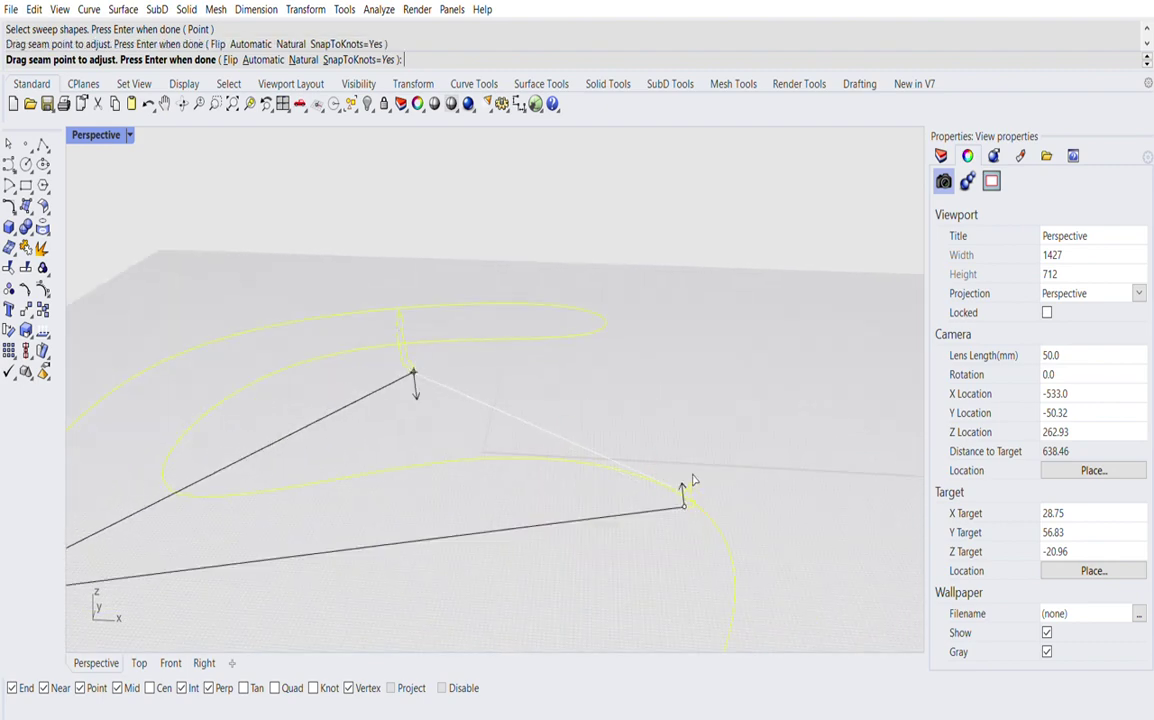
left_click(693, 469)
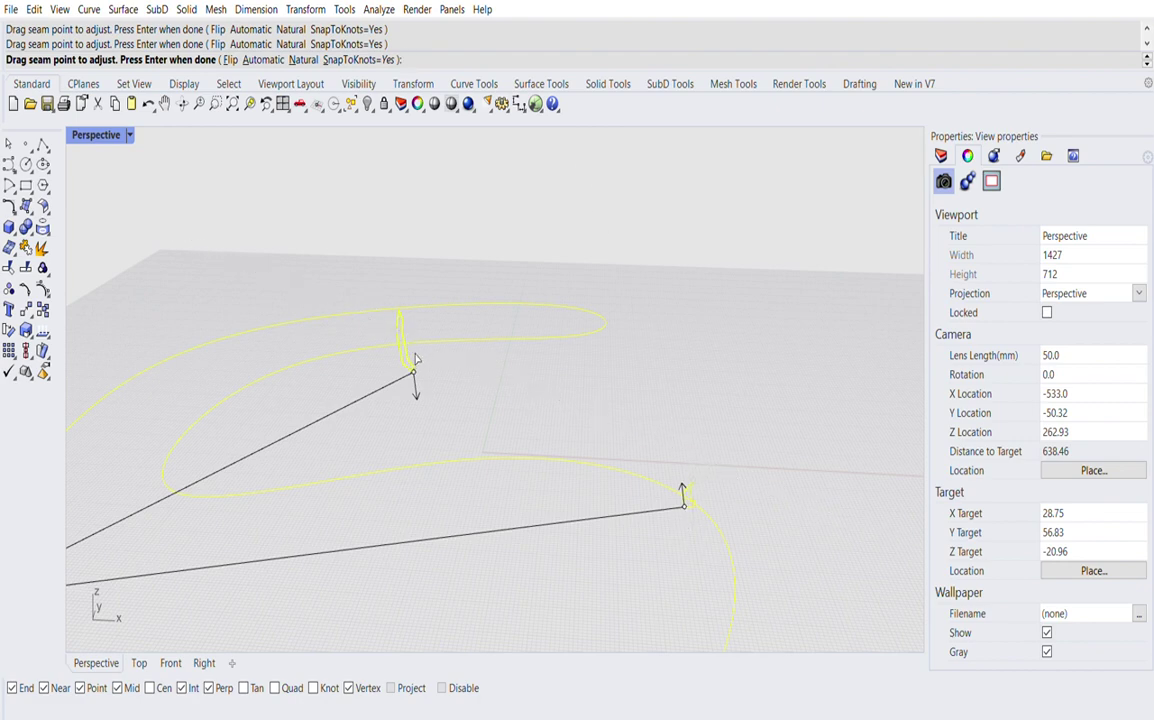
key("ctrl+z")
left_click(413, 368)
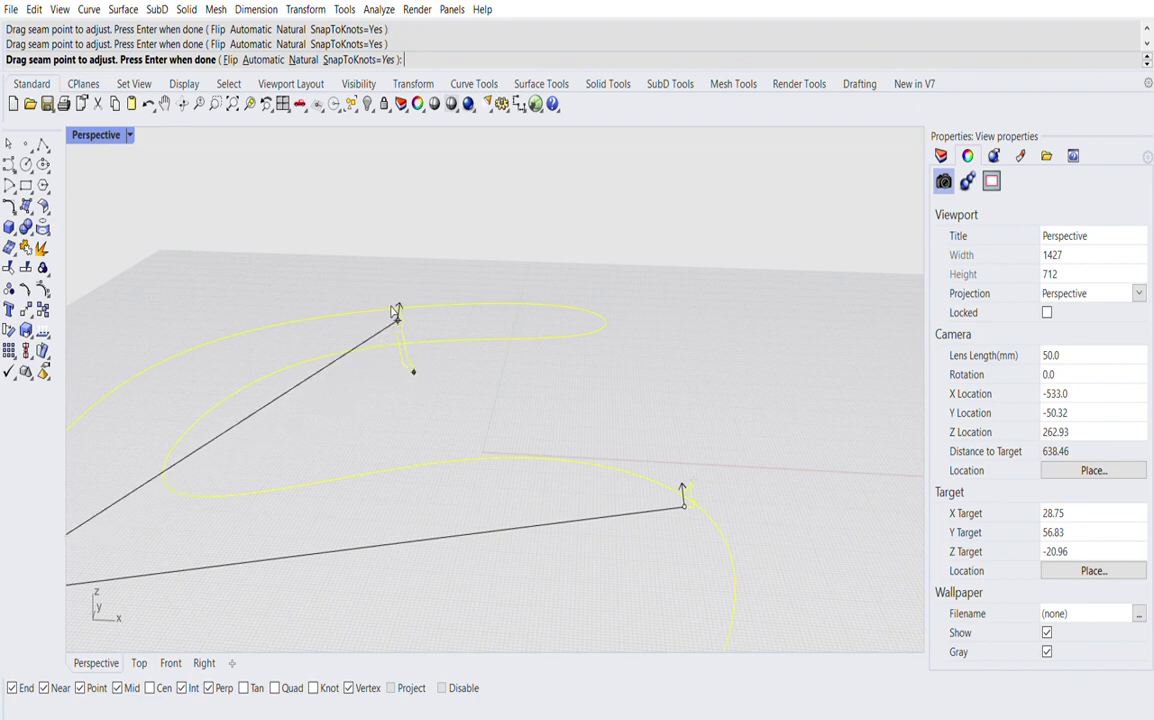
left_click(397, 309)
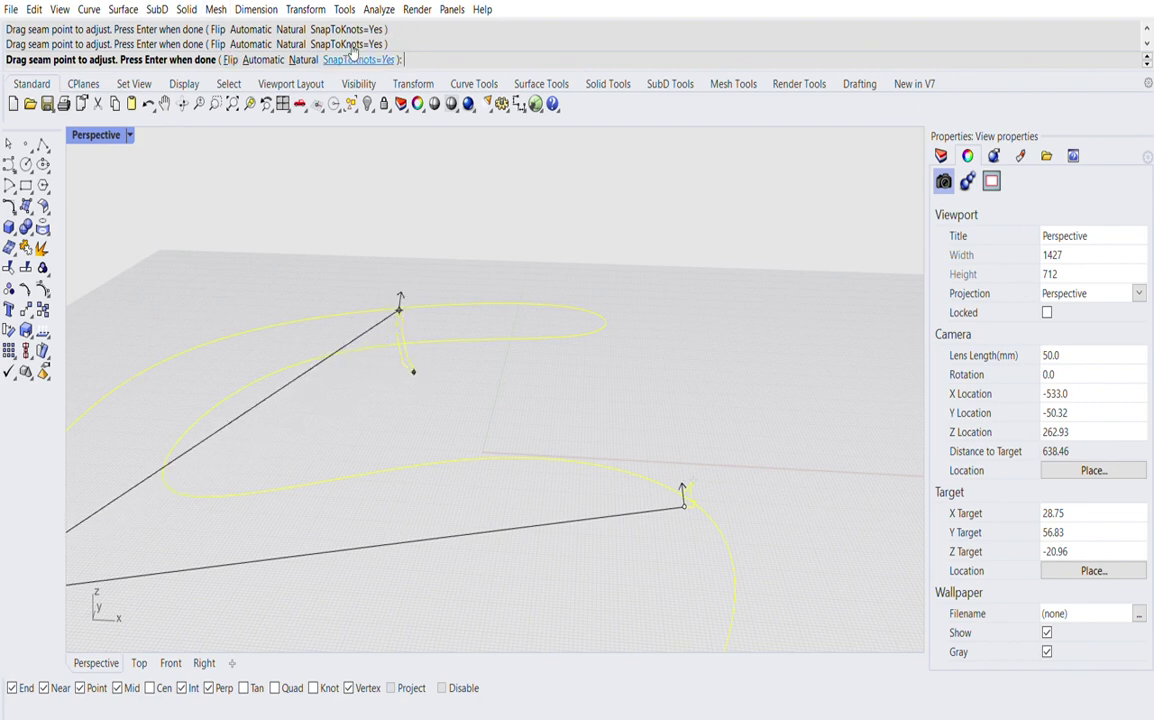
- Test the Flip and Automatic seam options, reset the seams with Natural, and create the sweep with the default settings
left_click(230, 58)
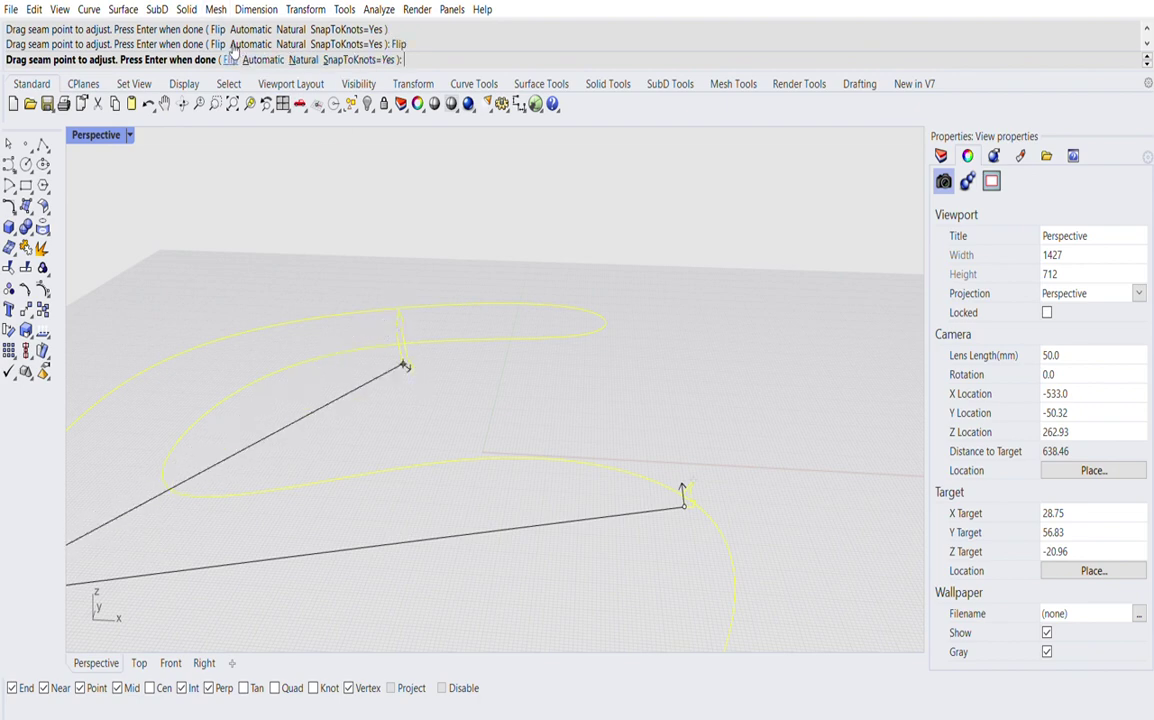
left_click(231, 57)
left_click(263, 58)
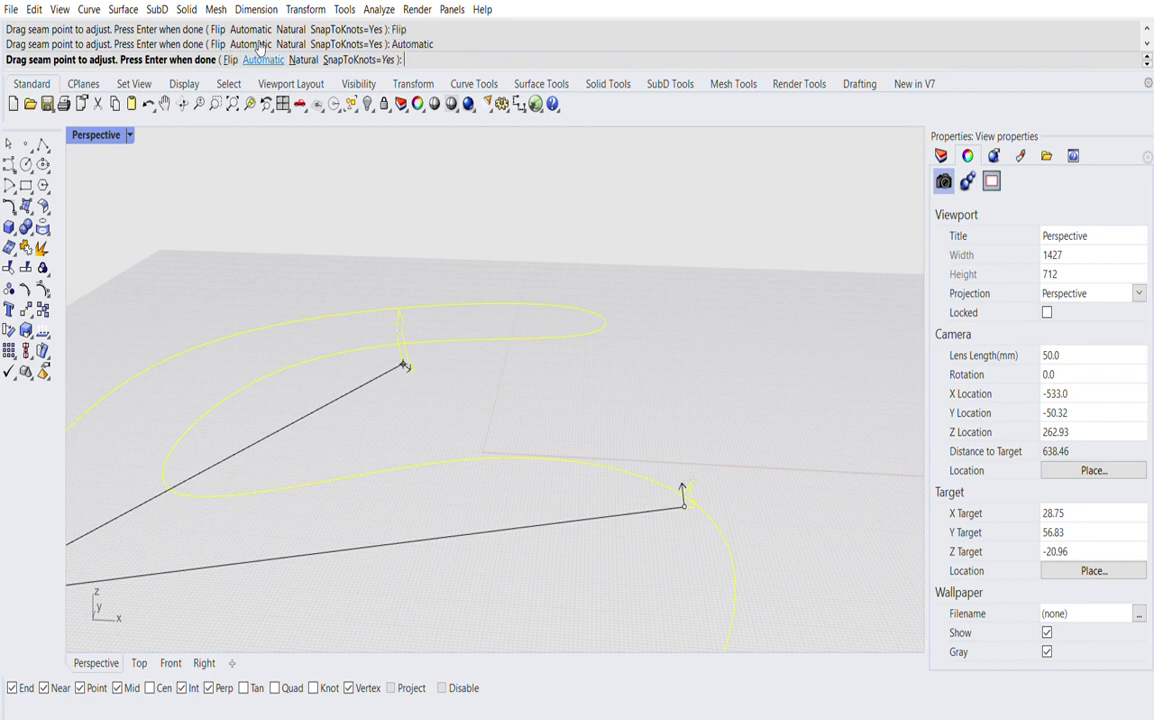
left_click(304, 58)
left_click(316, 54)
scroll(589, 317, "down", 6)
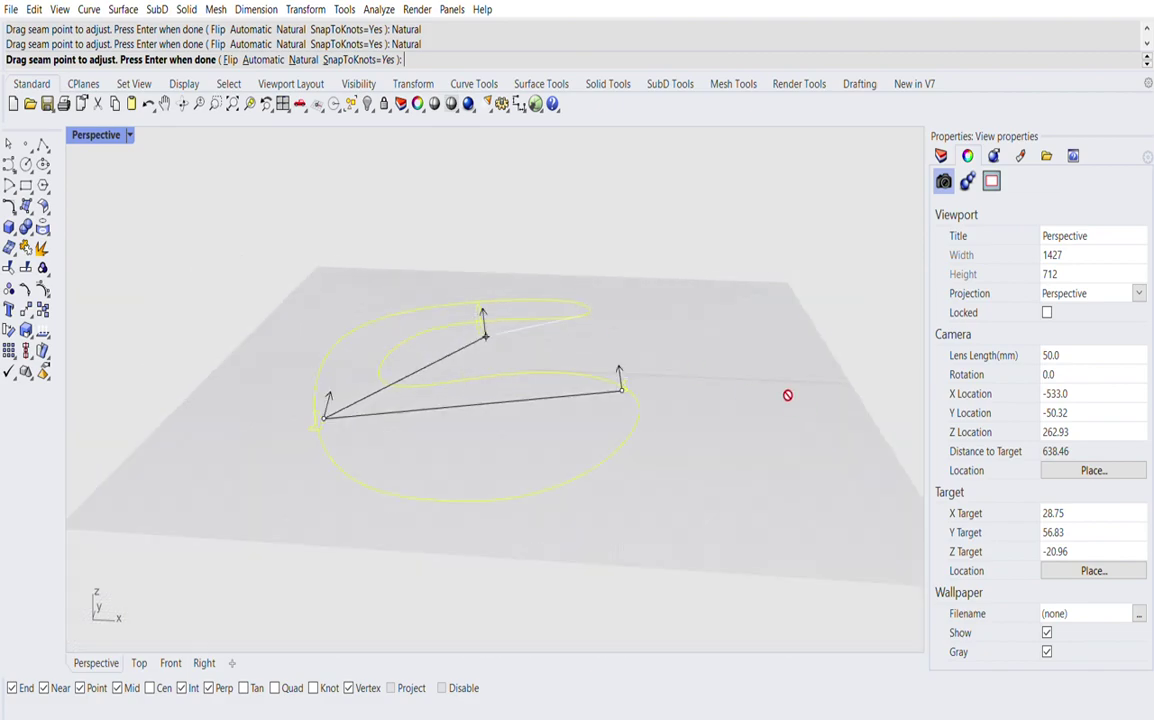
key("Return")
key("Return")
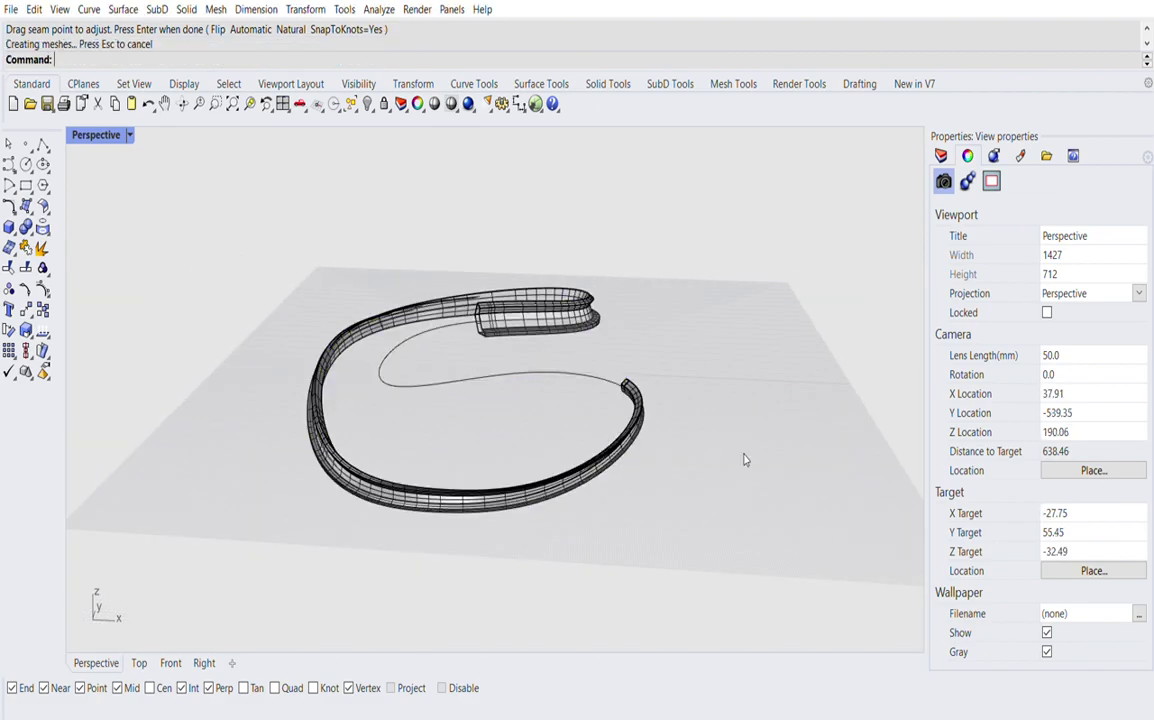
- Examine the new swept surface from several sides, including a close look at its small open end and the uncovered stretch of rail
right_click_drag(744, 458, 560, 386)
scroll(309, 386, "up", 3)
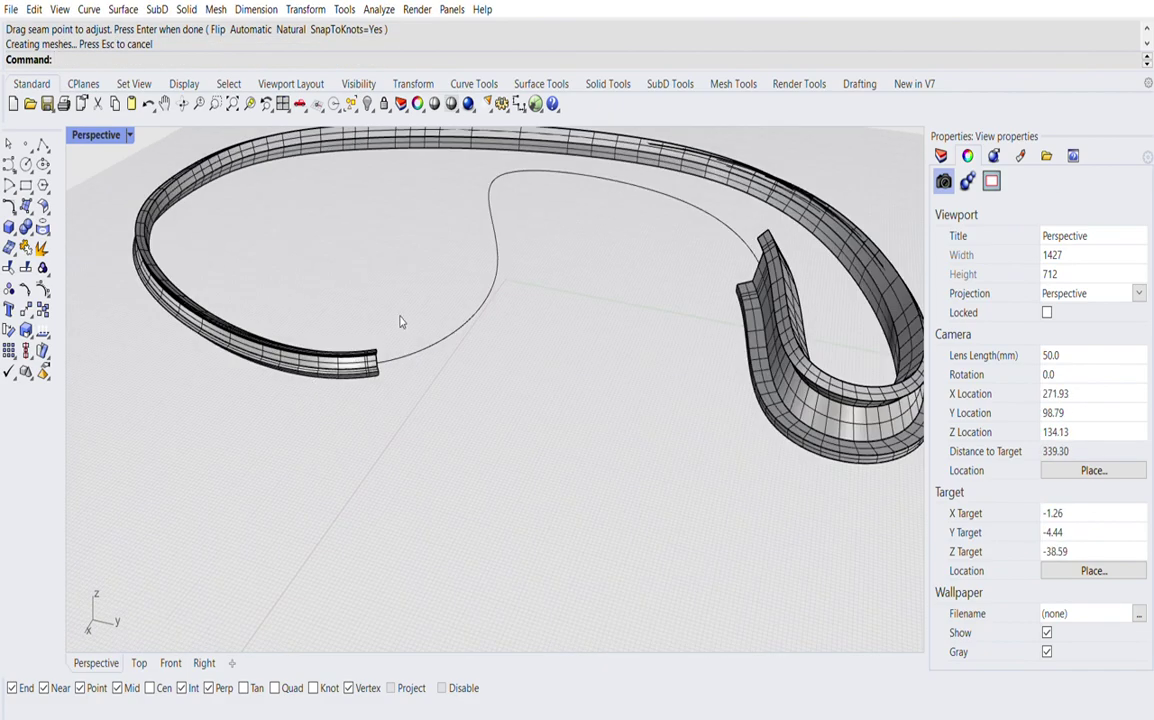
scroll(613, 458, "down", 3)
right_click_drag(613, 458, 608, 412)
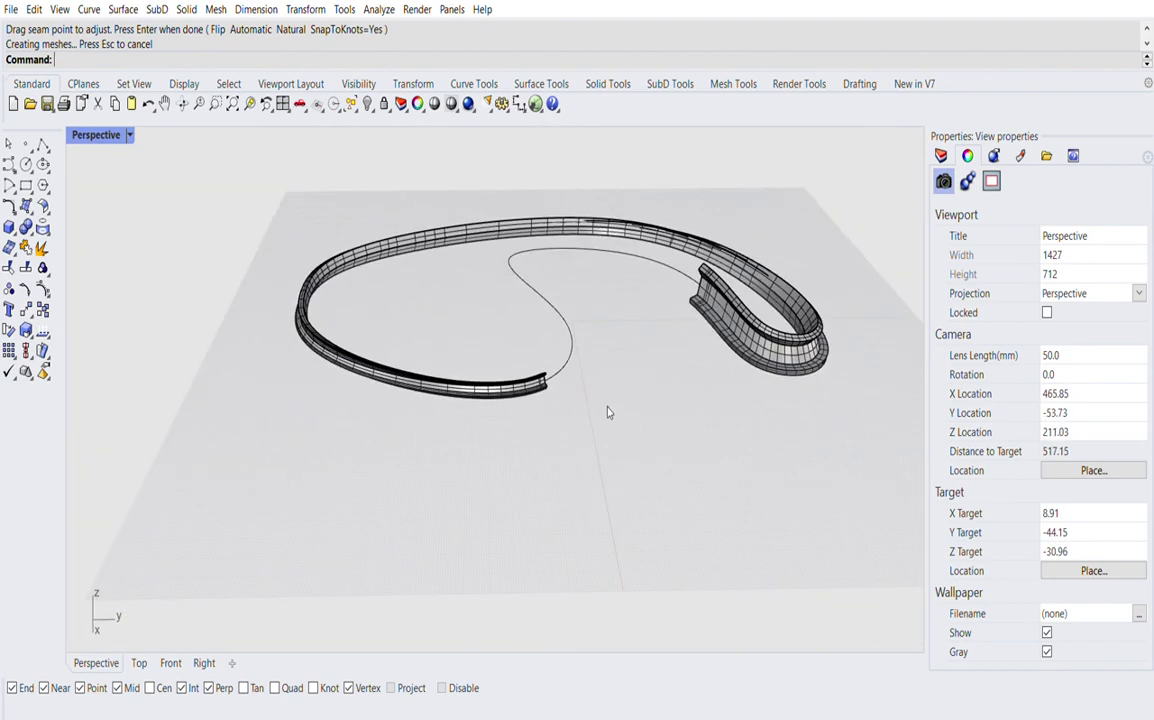
scroll(656, 245, "down", 1)
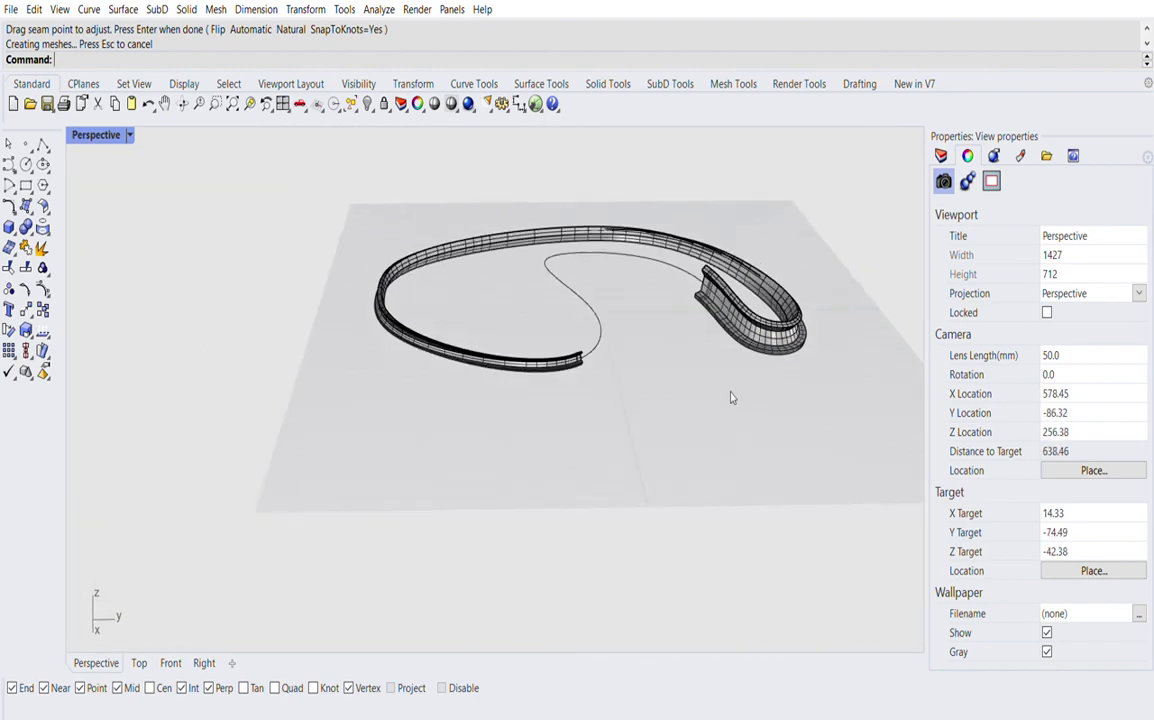
right_click_drag(729, 394, 695, 268)
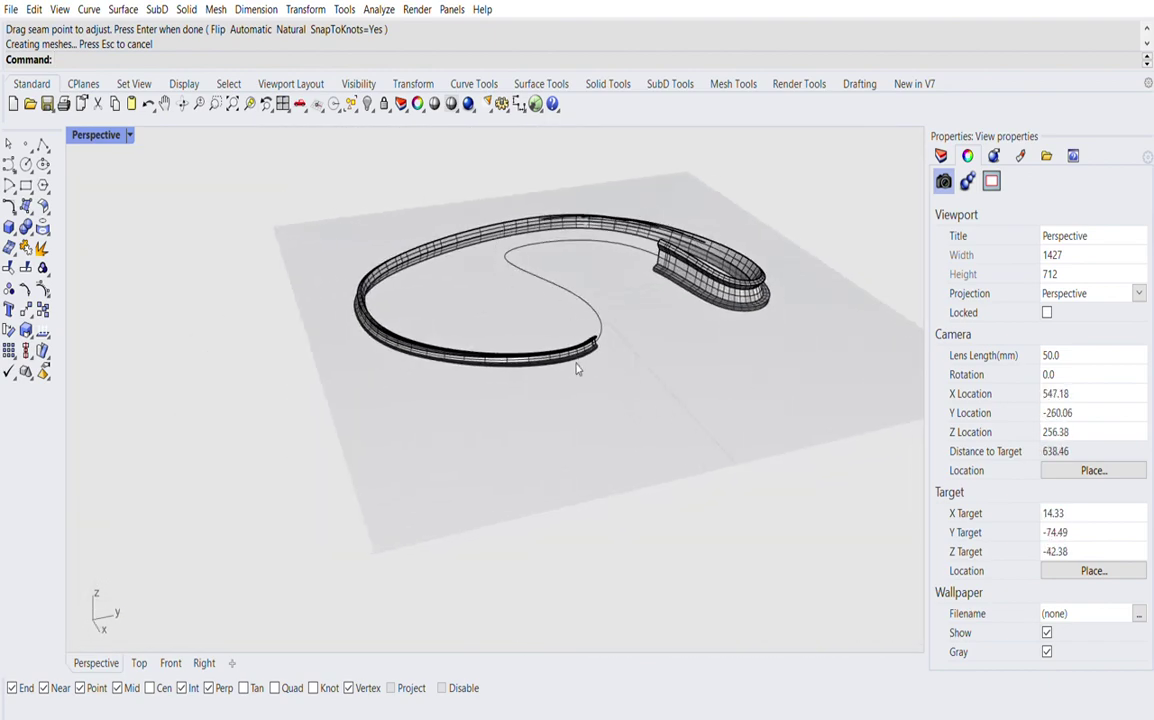
scroll(788, 386, "down", 1)
right_click_drag(791, 389, 741, 414)
scroll(670, 326, "up", 5)
scroll(548, 447, "up", 6)
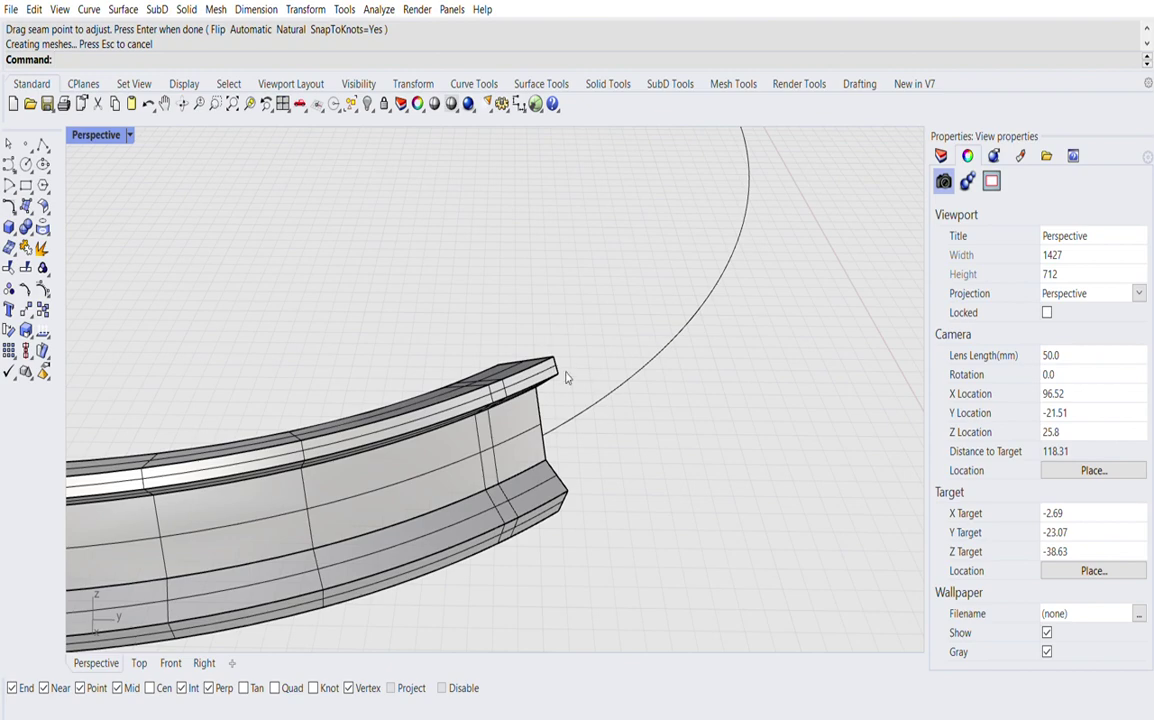
scroll(574, 430, "down", 8)
right_click_drag(471, 430, 527, 417)
scroll(527, 417, "down", 3)
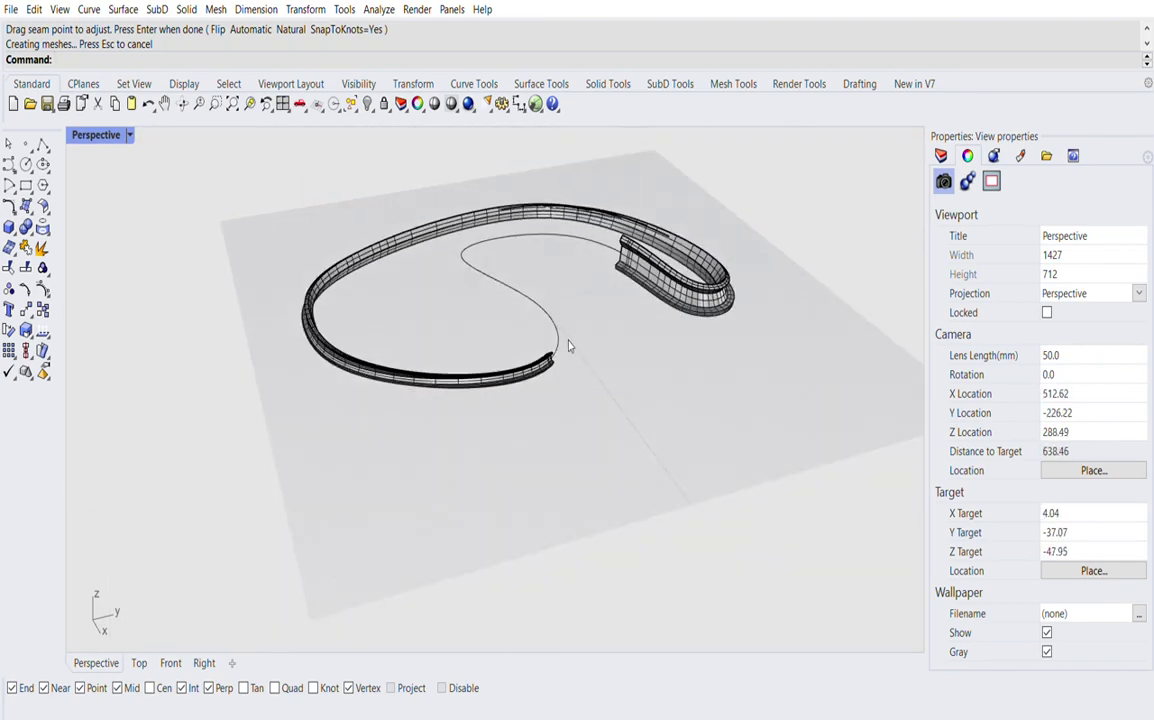
scroll(648, 265, "down", 4)
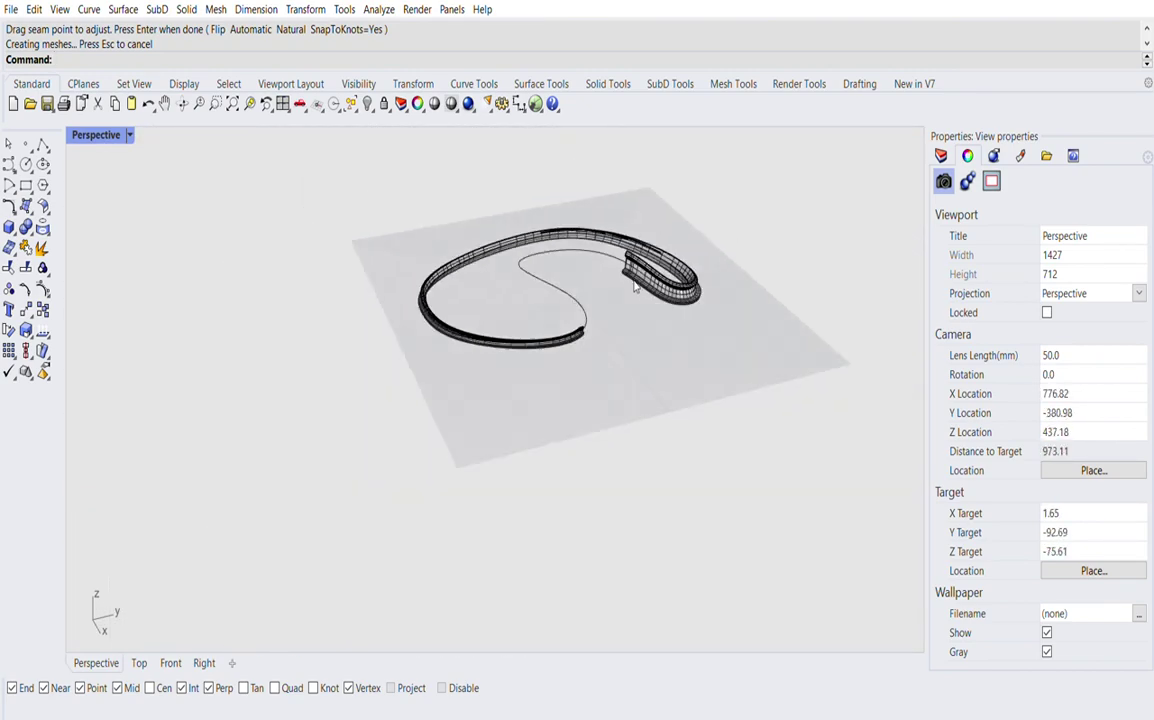
- Delete the swept polysurface, the closed rail curve and the three C-shaped profiles
mouse_move(659, 208)
left_mouse_down()
mouse_move(459, 383)
mouse_move(677, 194)
left_mouse_up()
scroll(676, 200, "up", 5)
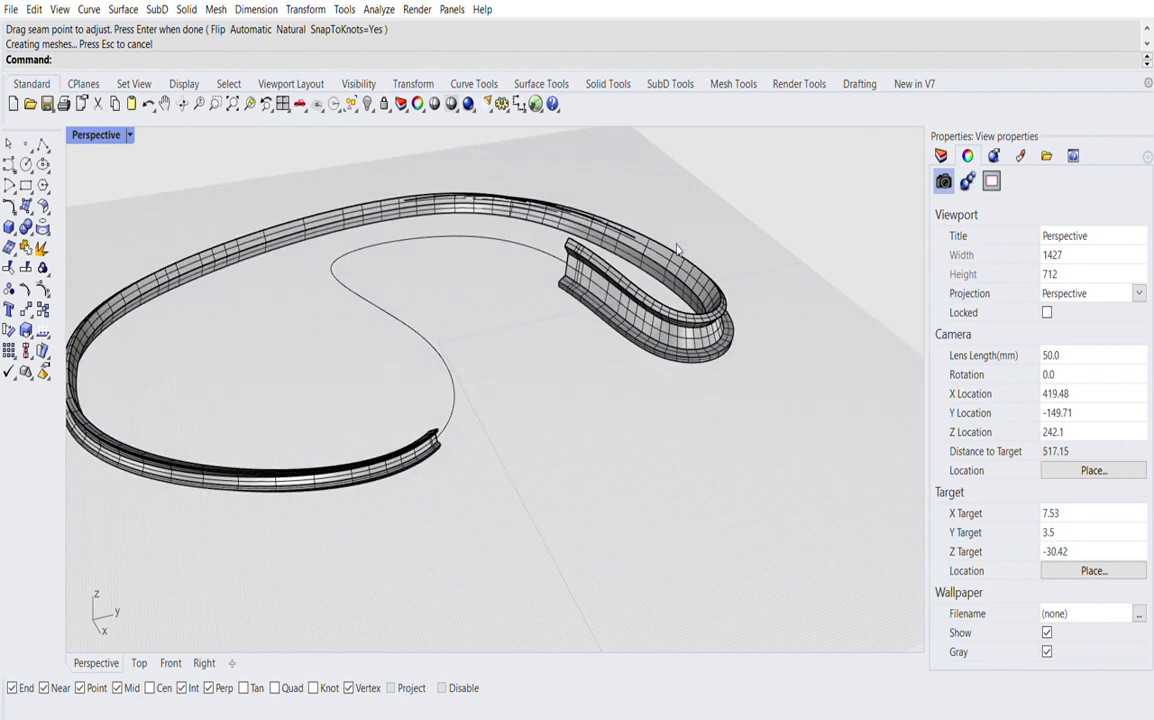
left_click(676, 250)
key("Delete")
scroll(650, 265, "down", 3)
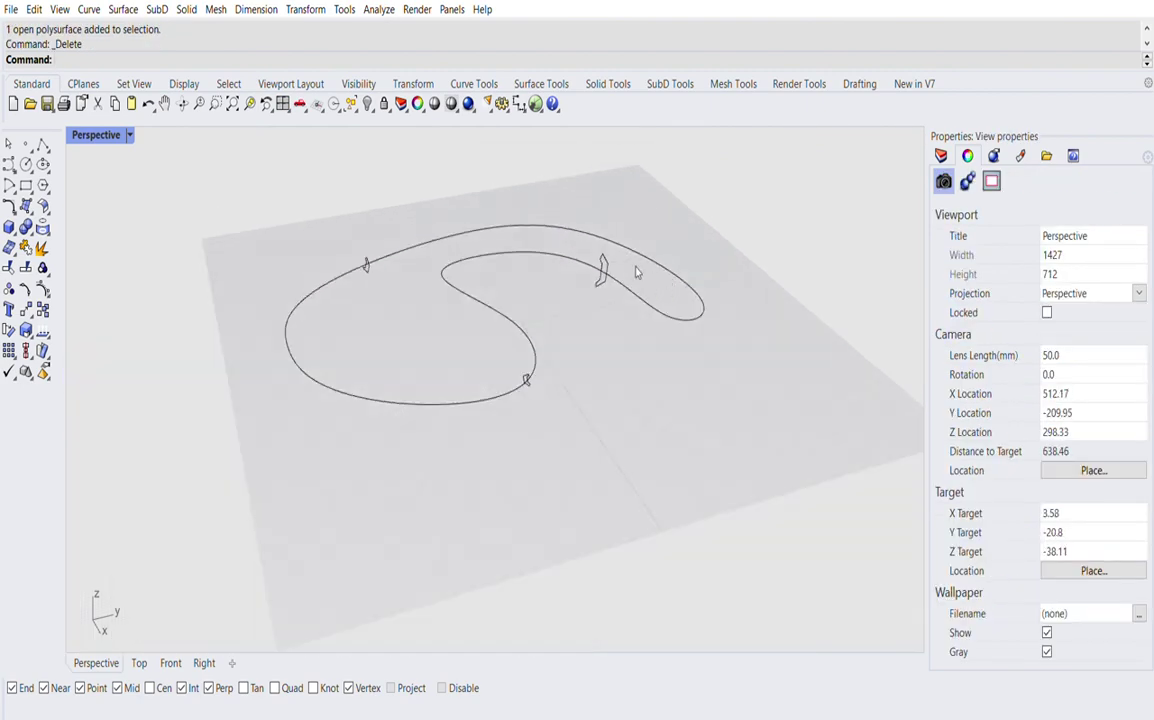
left_click_drag(657, 201, 256, 451)
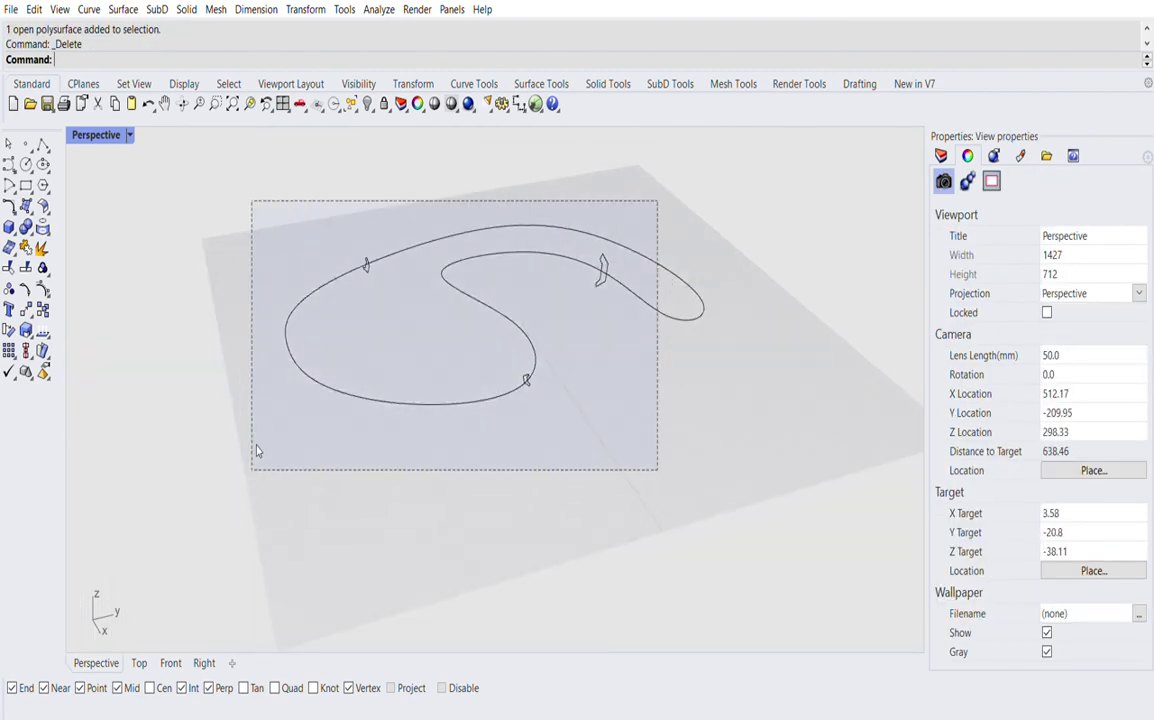
left_click(685, 268)
key("Delete")
left_click_drag(667, 174, 280, 465)
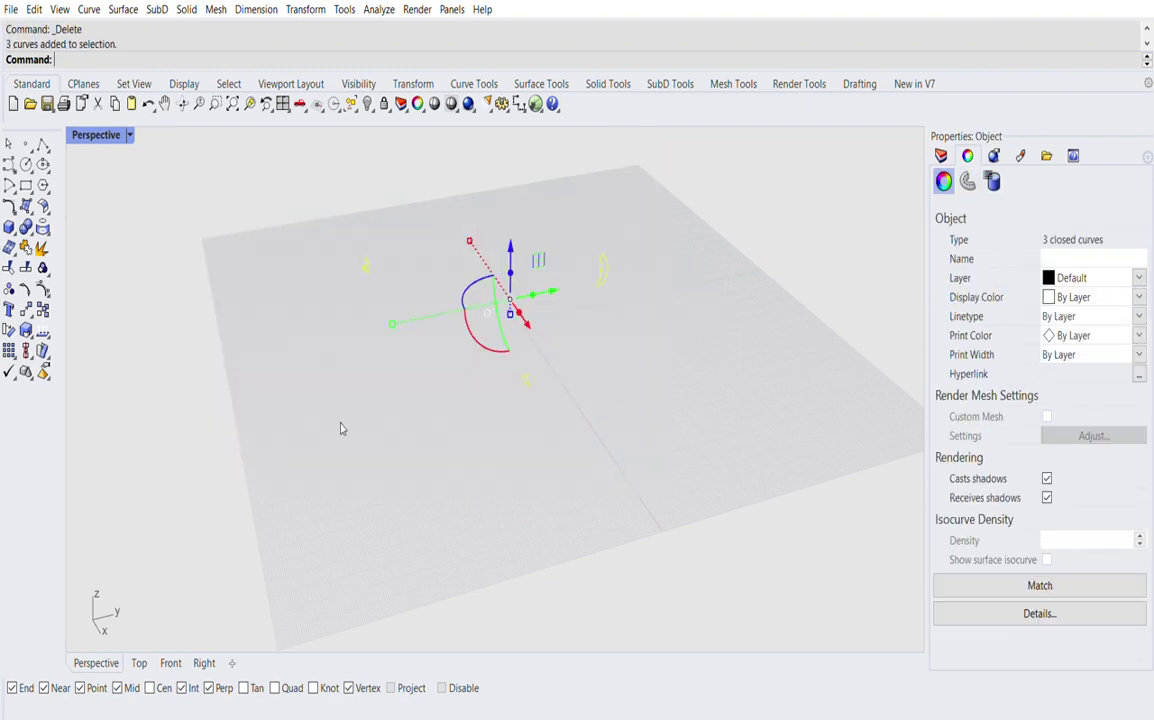
key("Delete")
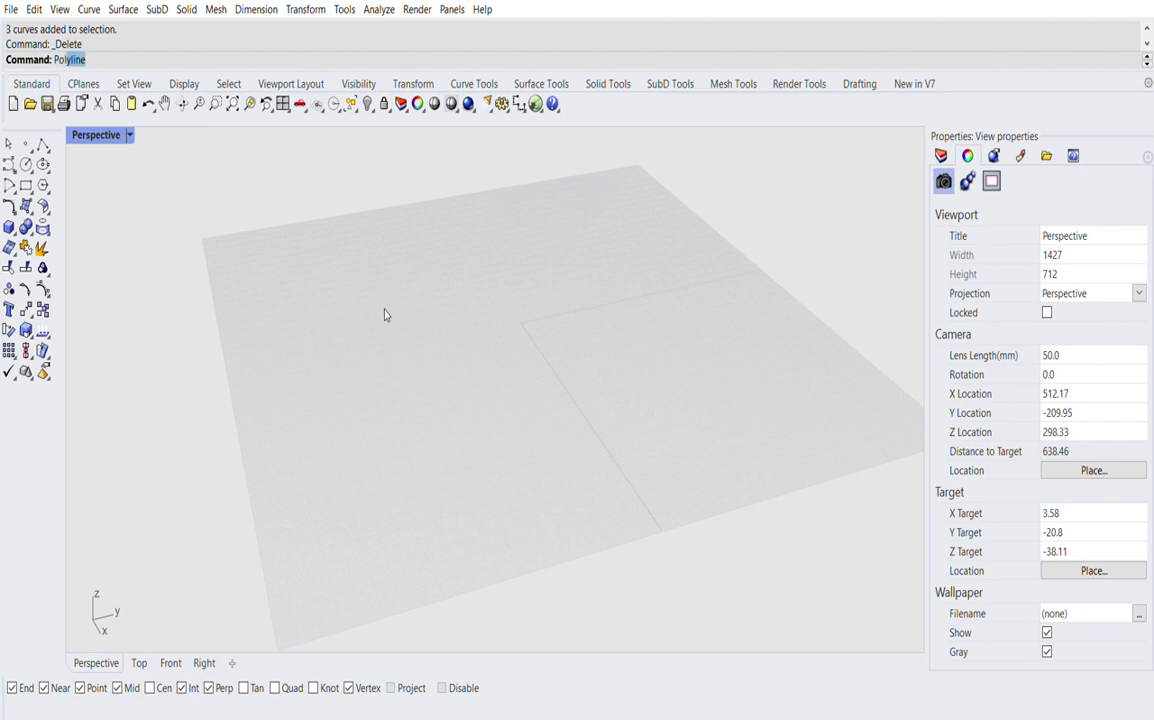
- Draw a three-point open polyline on the ground plane as the first rail
key("Return")
left_click(467, 430)
left_click(451, 322)
left_click(224, 263)
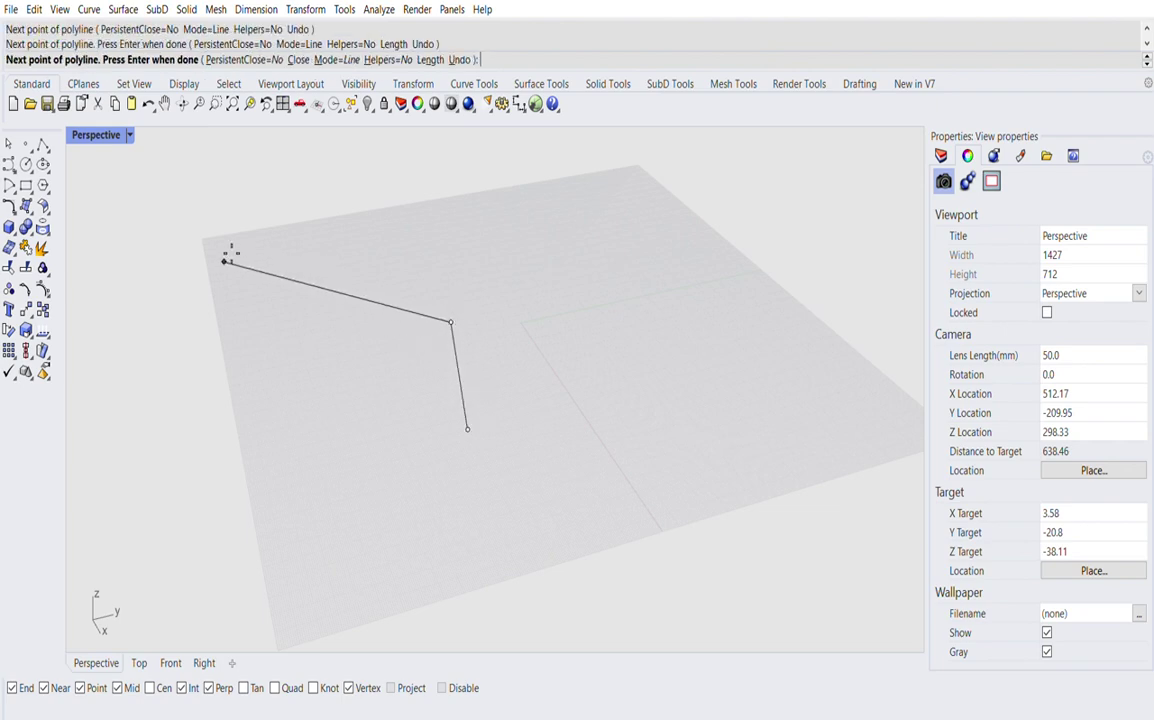
key("Return")
- Draw a second three-point open polyline beside the first one, spreading away from it, as the other rail
key("Return")
left_click(501, 428)
left_click(540, 297)
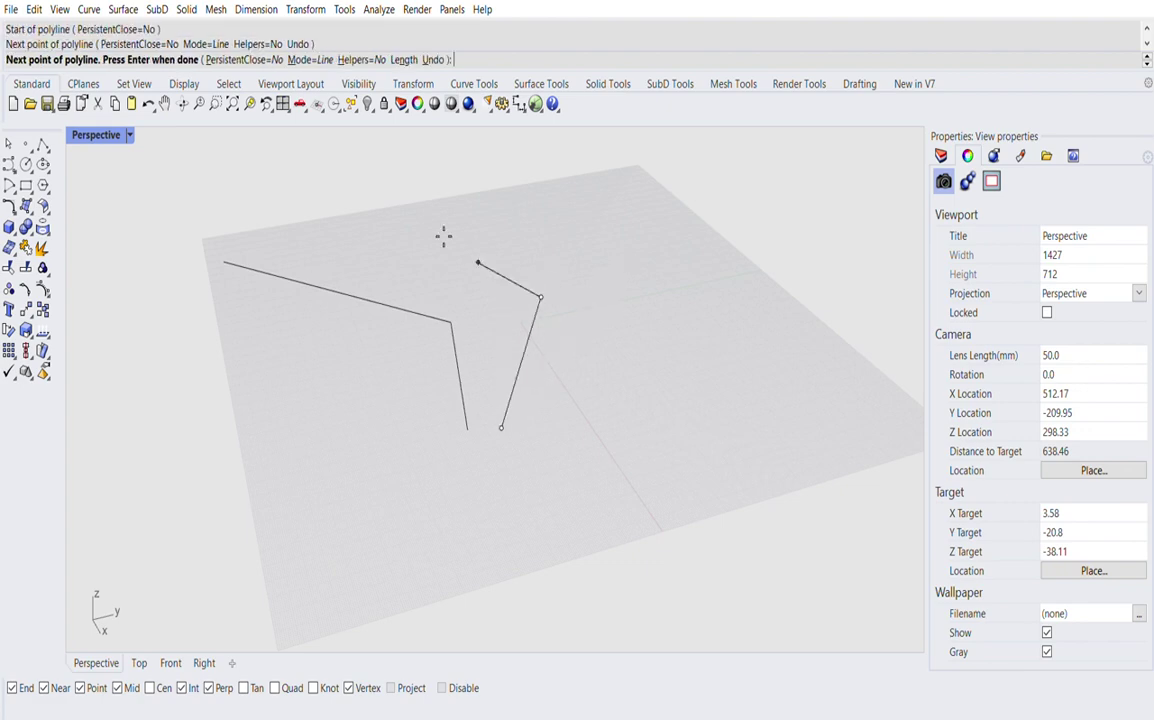
left_click(381, 196)
key("Return")
- Draw a closed four-sided upright polyline profile with a sloping upper edge in the Right view, starting at the first rail's near end
right_click_drag(528, 440, 594, 365)
scroll(594, 365, "up", 2)
key("Return")
left_click(512, 426)
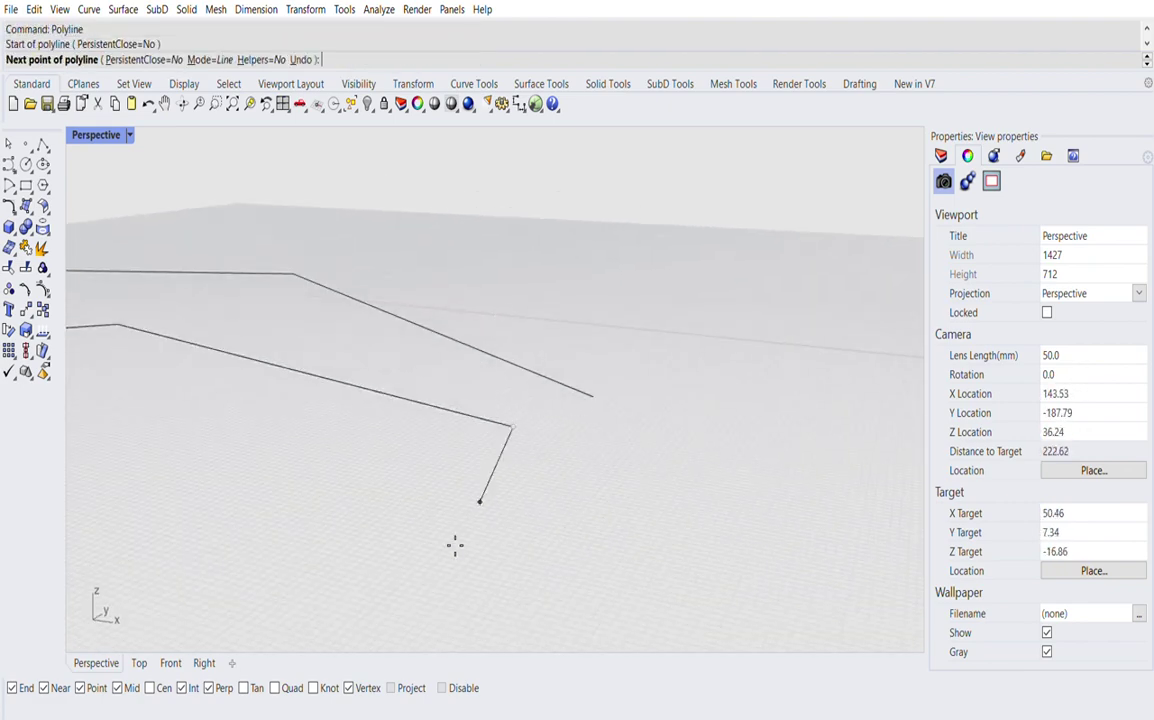
left_click(173, 661)
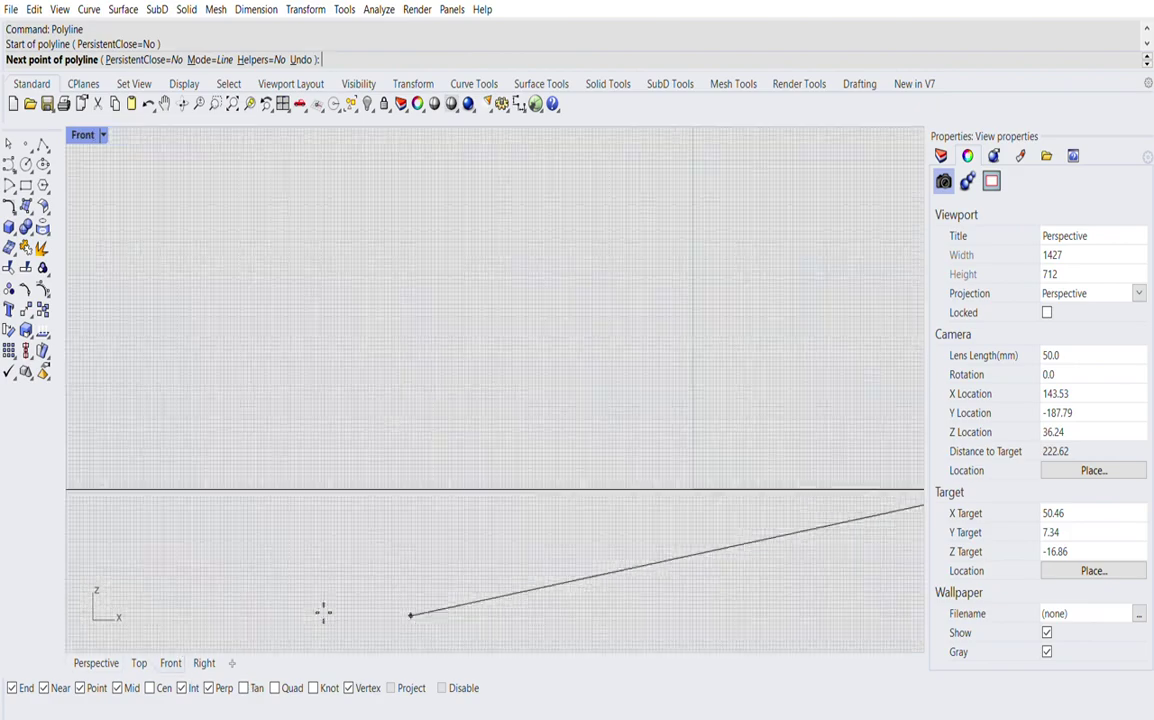
scroll(360, 612, "down", 2)
left_click(203, 663)
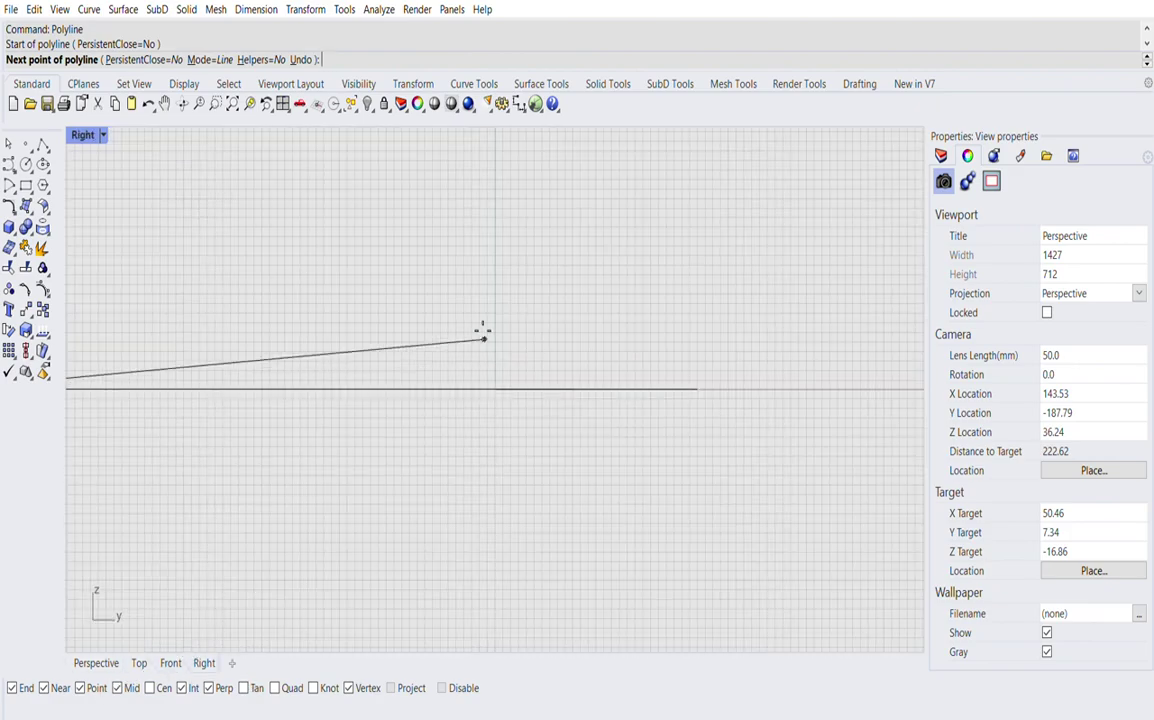
scroll(394, 618, "down", 2)
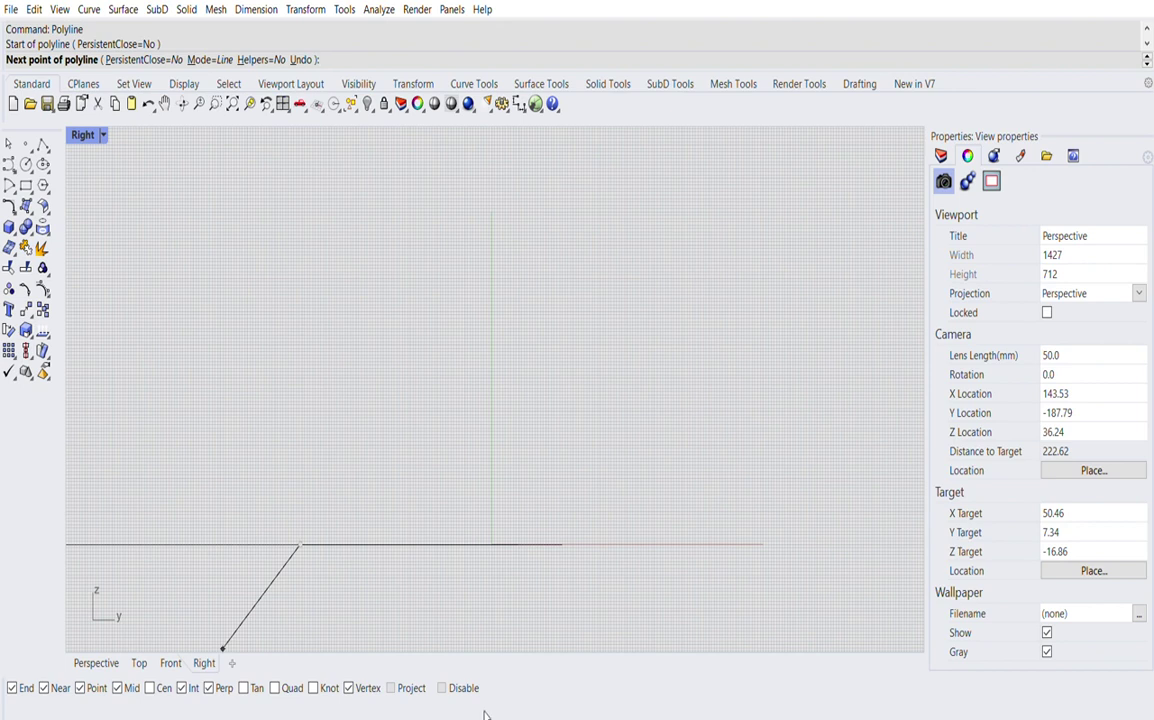
scroll(314, 510, "up", 3)
left_click(411, 515)
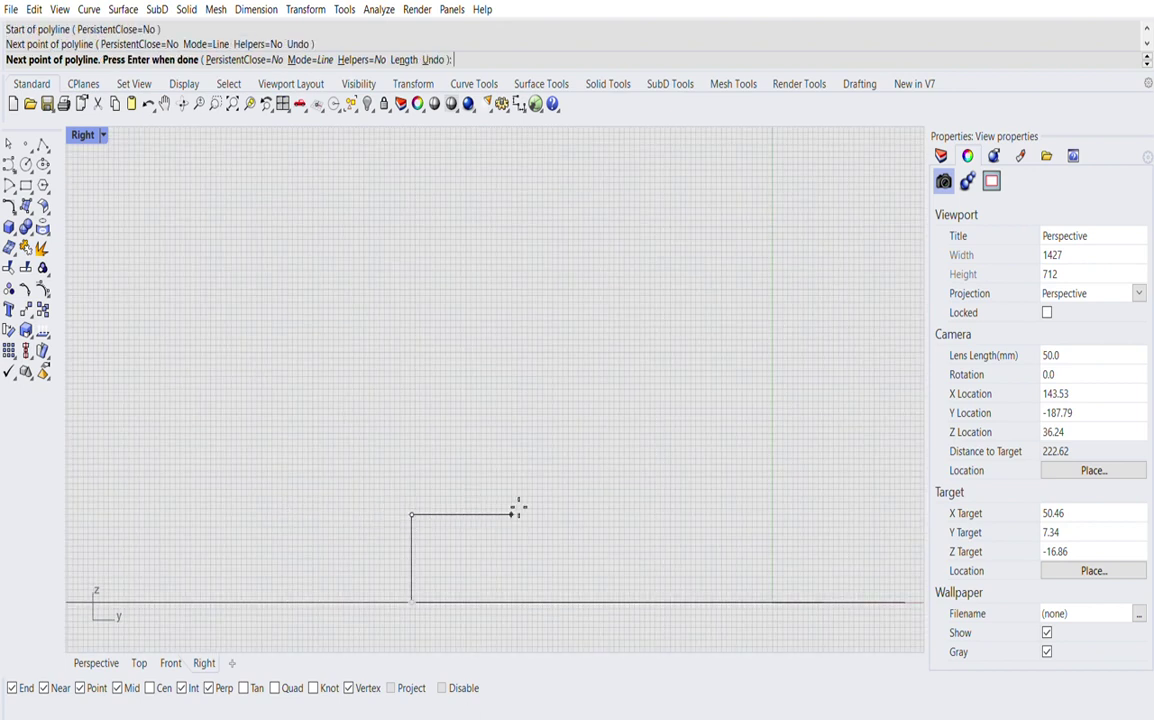
left_click(489, 567)
left_click(489, 601)
left_click(412, 598)
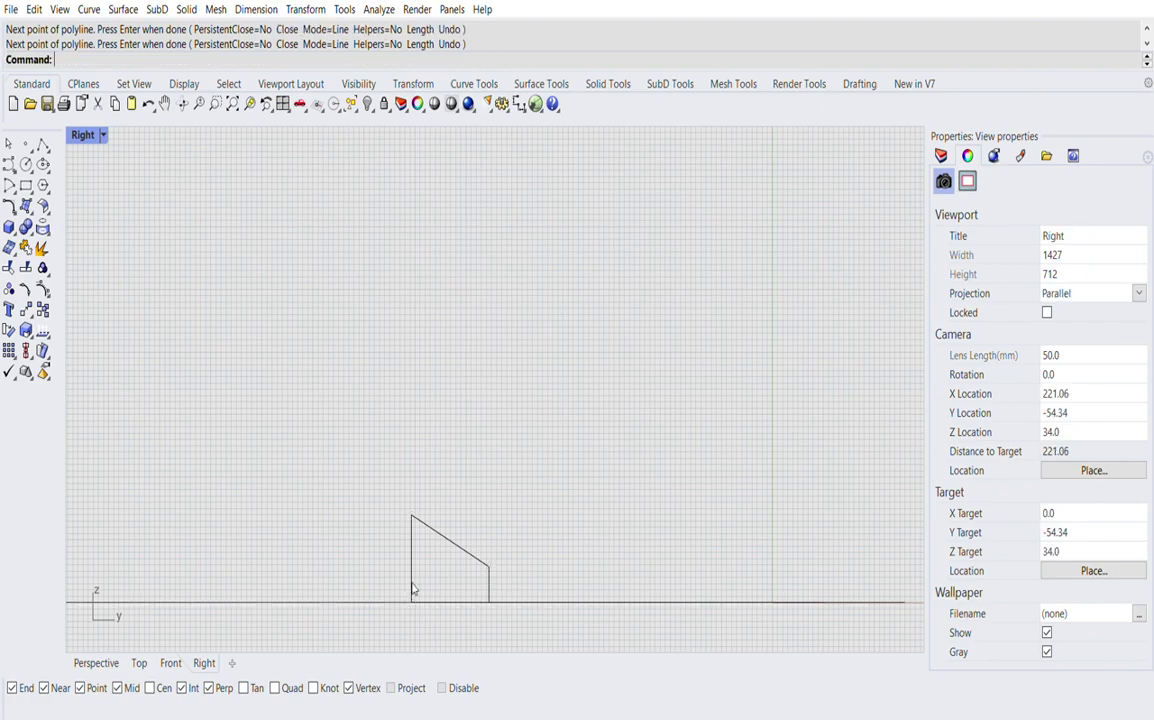
- Turn on the profile's control points in the Top view and move its free side onto the second rail's near end
left_click(408, 470)
left_click(100, 662)
left_click(140, 660)
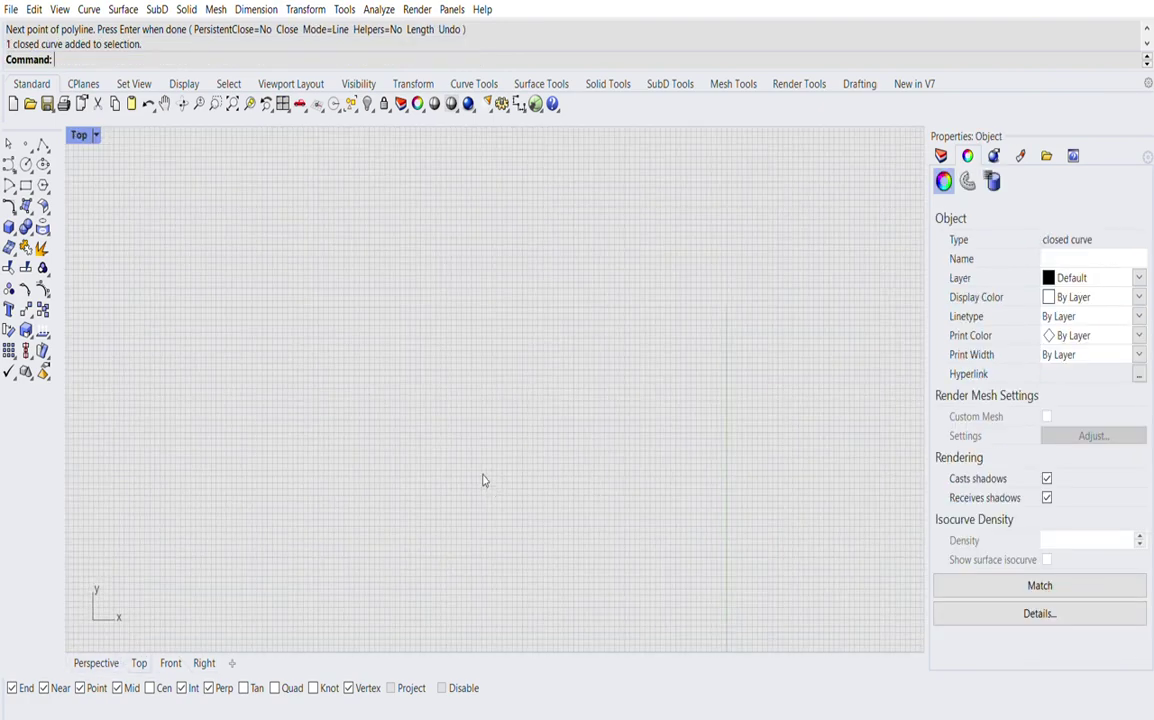
scroll(481, 388, "down", 10)
left_click(677, 534)
scroll(635, 606, "up", 12)
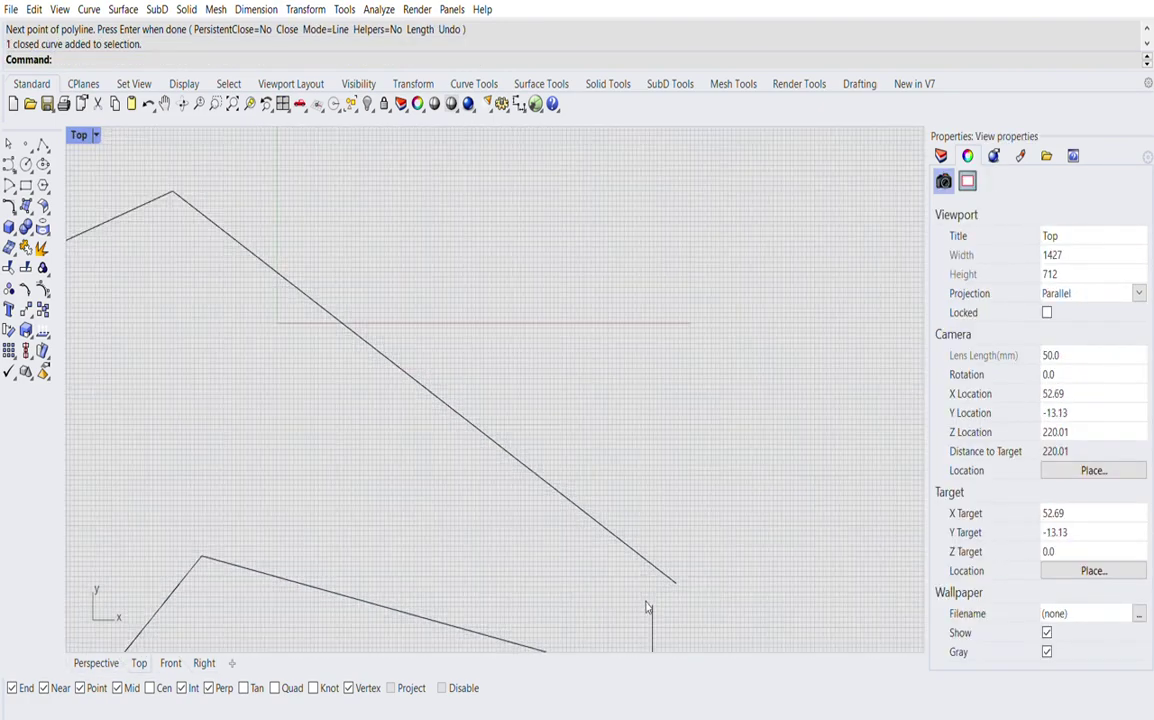
left_click(653, 610)
scroll(537, 333, "down", 6)
scroll(602, 530, "up", 6)
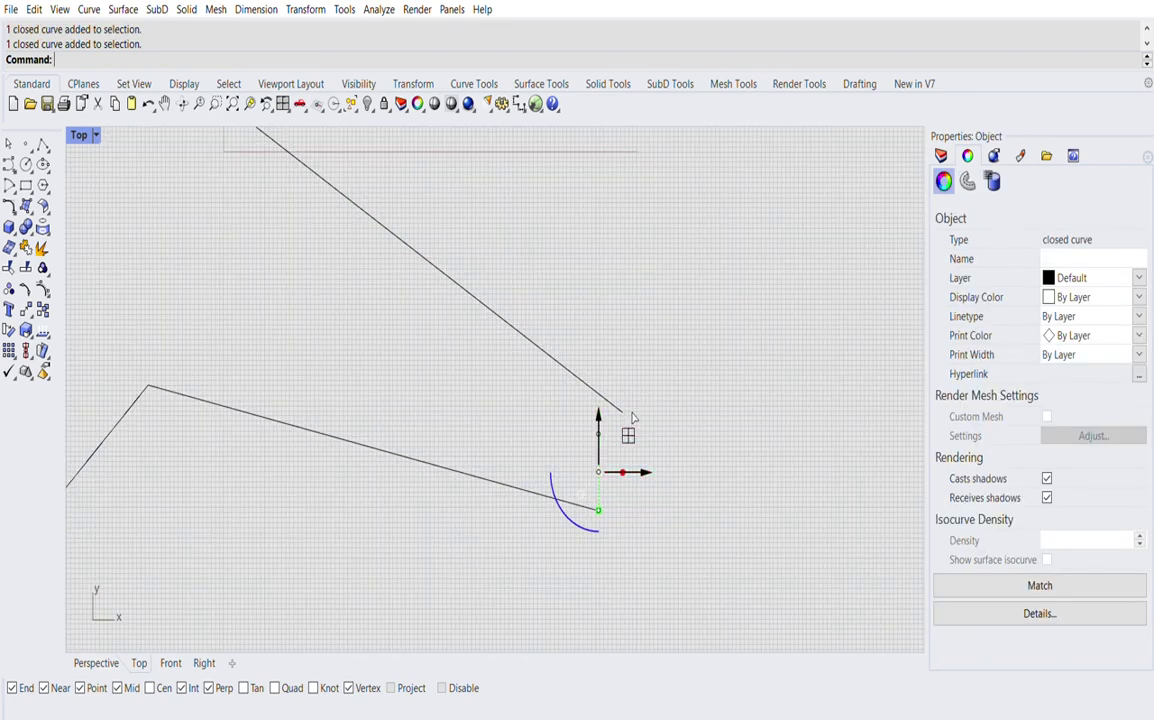
left_click_drag(629, 435, 636, 408)
left_click_drag(571, 483, 622, 524)
left_click(582, 488)
scroll(583, 489, "up", 8)
left_click(621, 407)
key("F10")
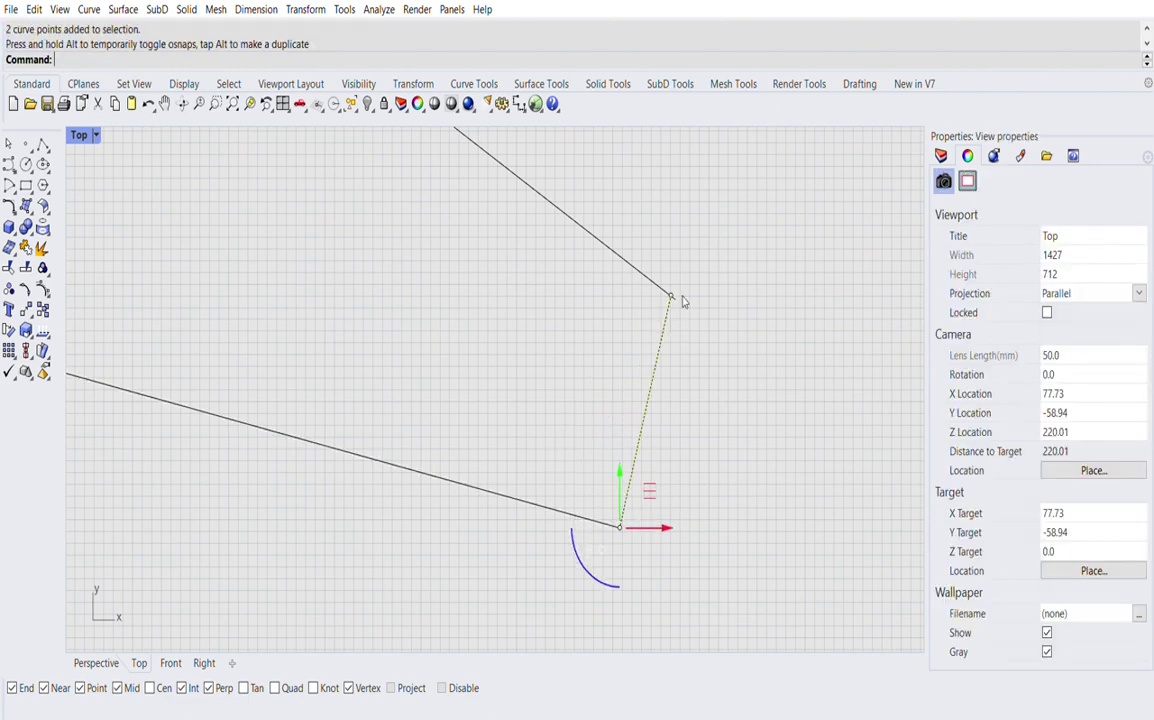
left_click_drag(662, 276, 679, 300)
scroll(668, 292, "up", 4)
key("Escape")
key("Escape")
scroll(470, 362, "down", 6)
right_click_drag(618, 473, 606, 476)
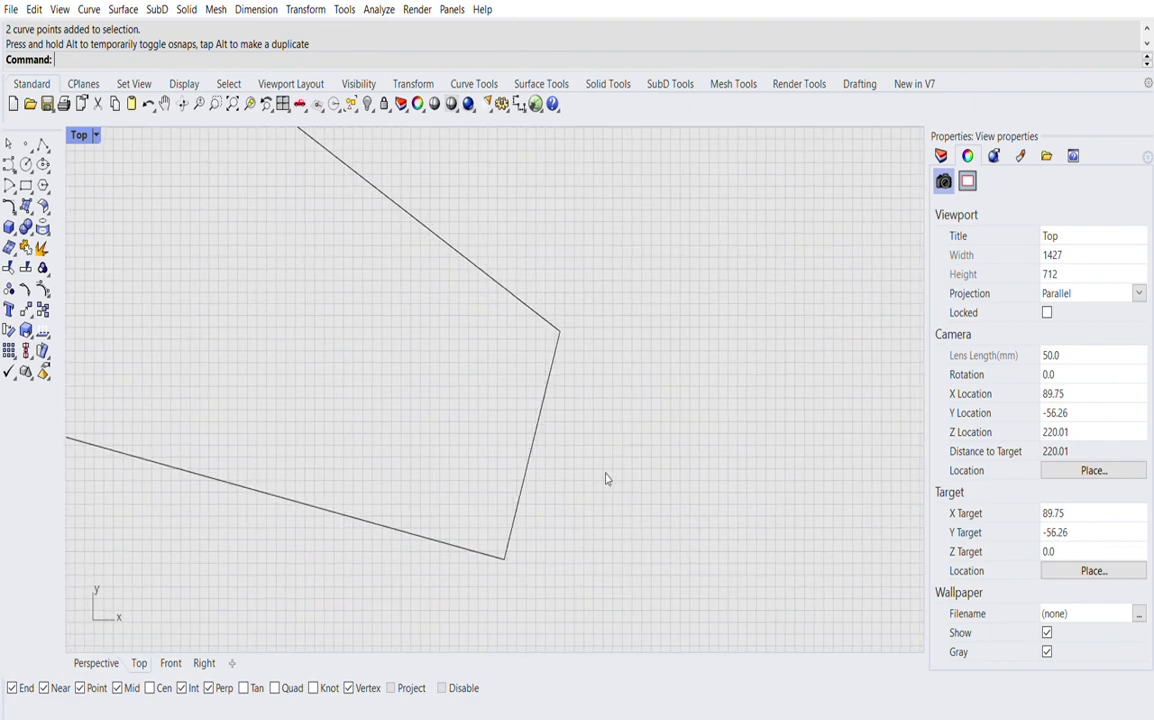
left_click(545, 384)
key("Escape")
left_click_drag(527, 266, 623, 383)
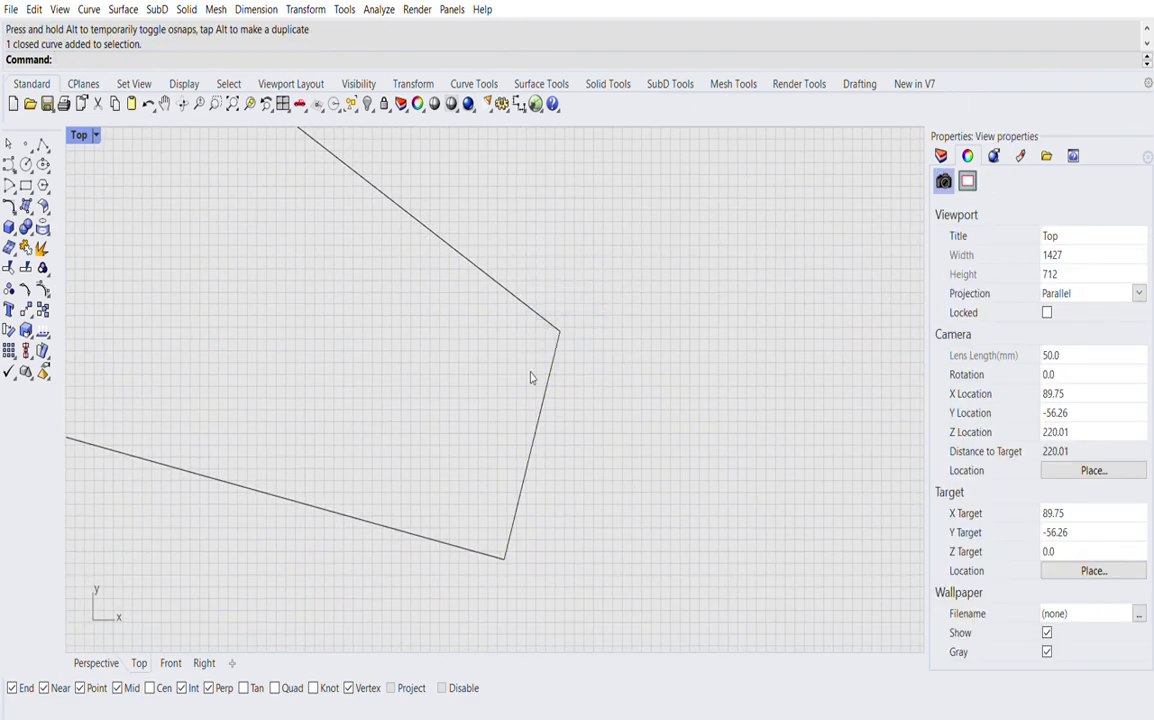
left_click(546, 386)
key("F10")
left_click_drag(518, 245, 619, 385)
key("Escape")
key("Escape")
scroll(541, 372, "down", 6)
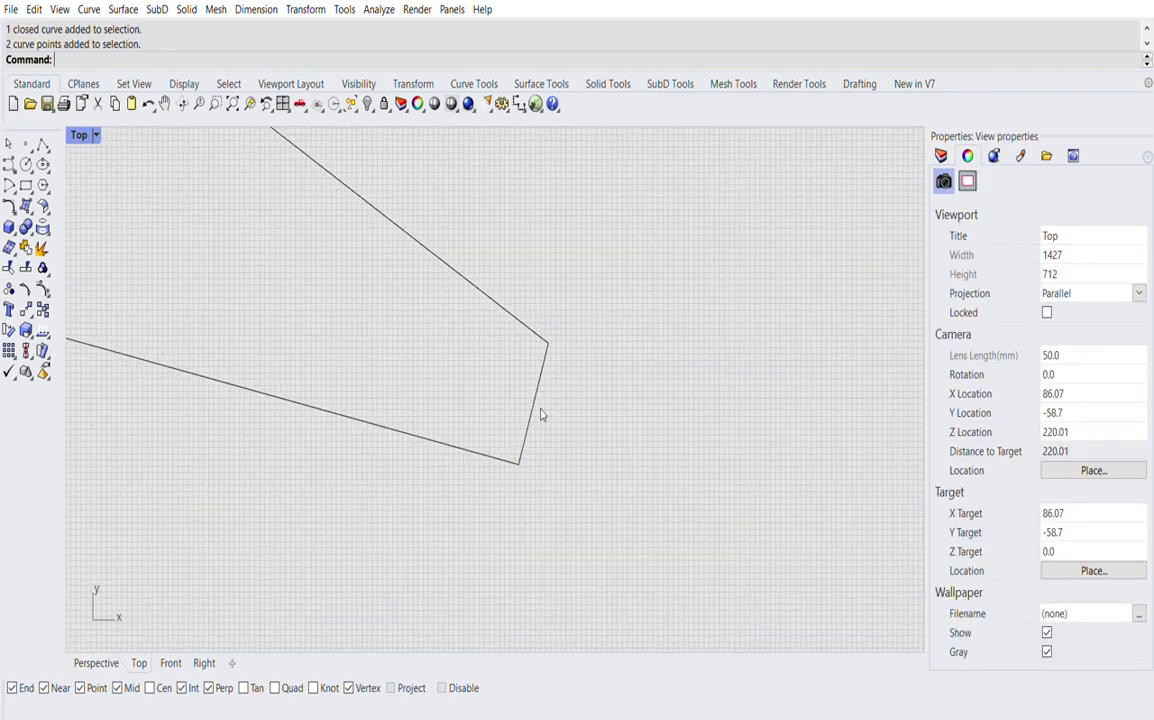
- Start Sweep2 in the Perspective view with the two polylines as rails and the closed four-sided profile as the sweep shape
left_click(98, 663)
scroll(290, 502, "down", 4)
right_click_drag(582, 488, 557, 494)
scroll(394, 433, "up", 4)
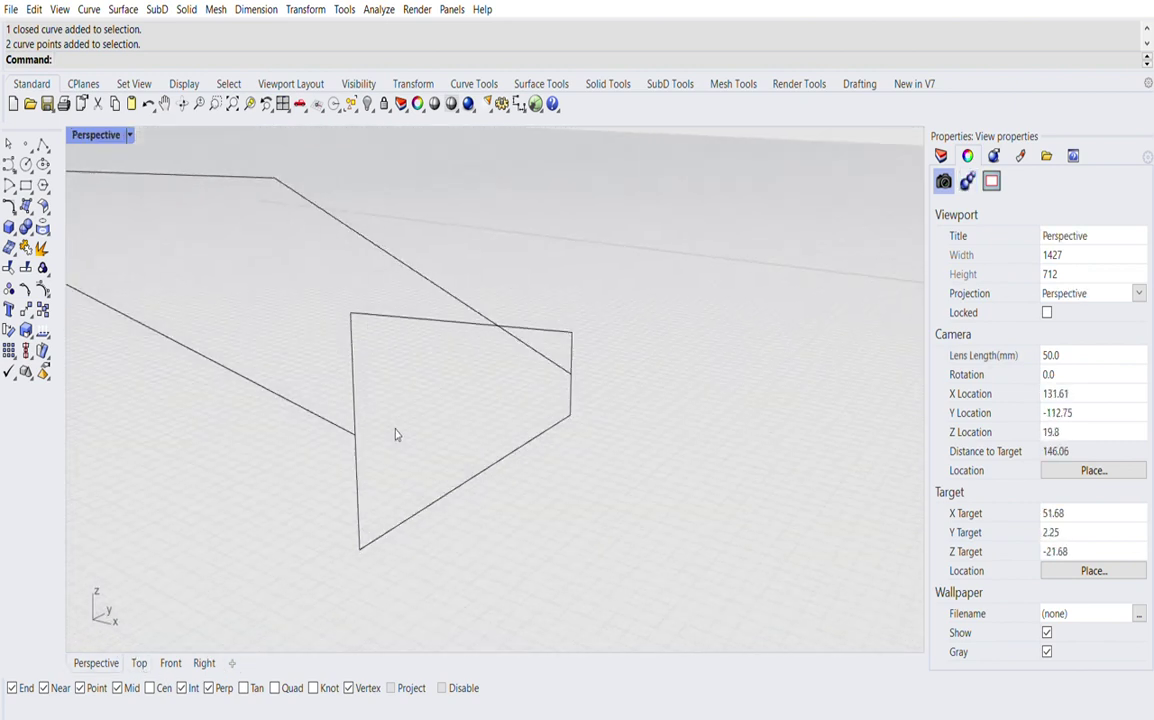
scroll(484, 481, "down", 3)
type("Sweep2")
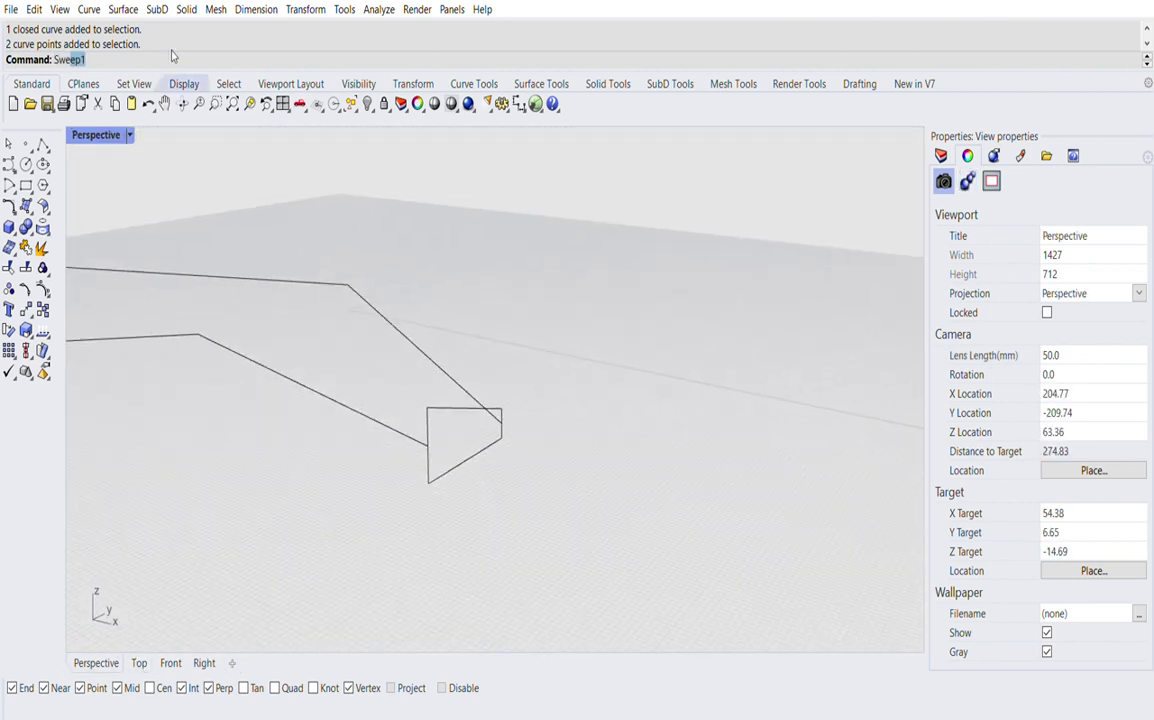
key("Return")
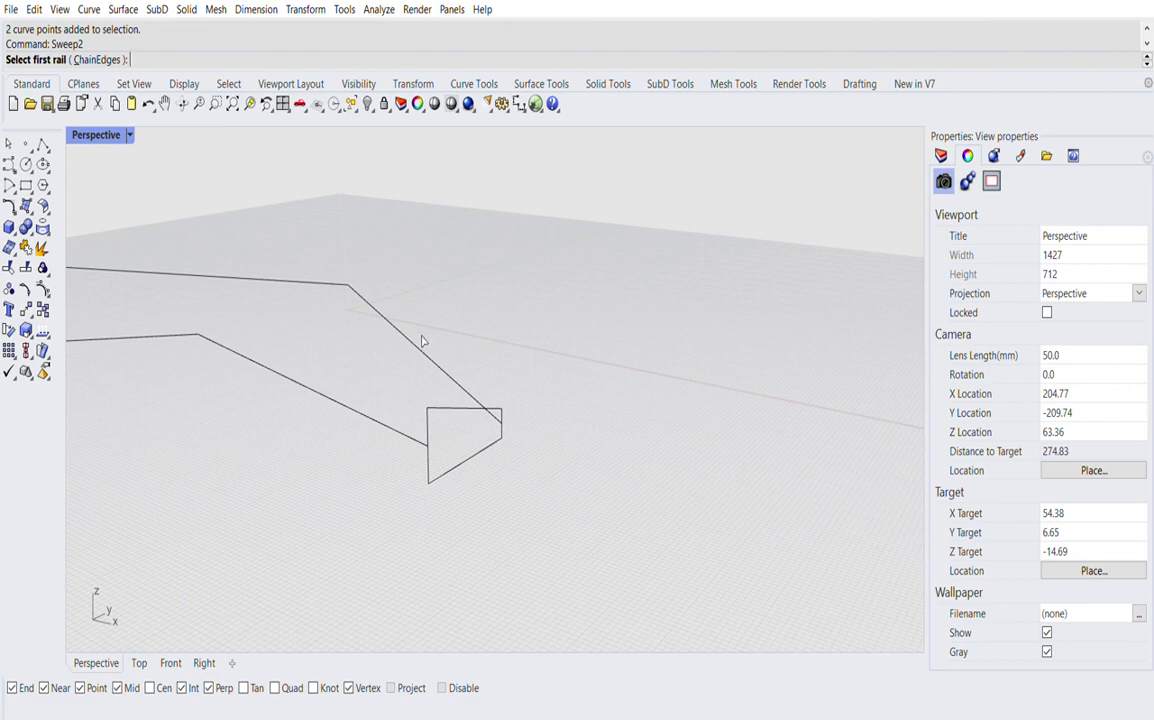
left_click(421, 341)
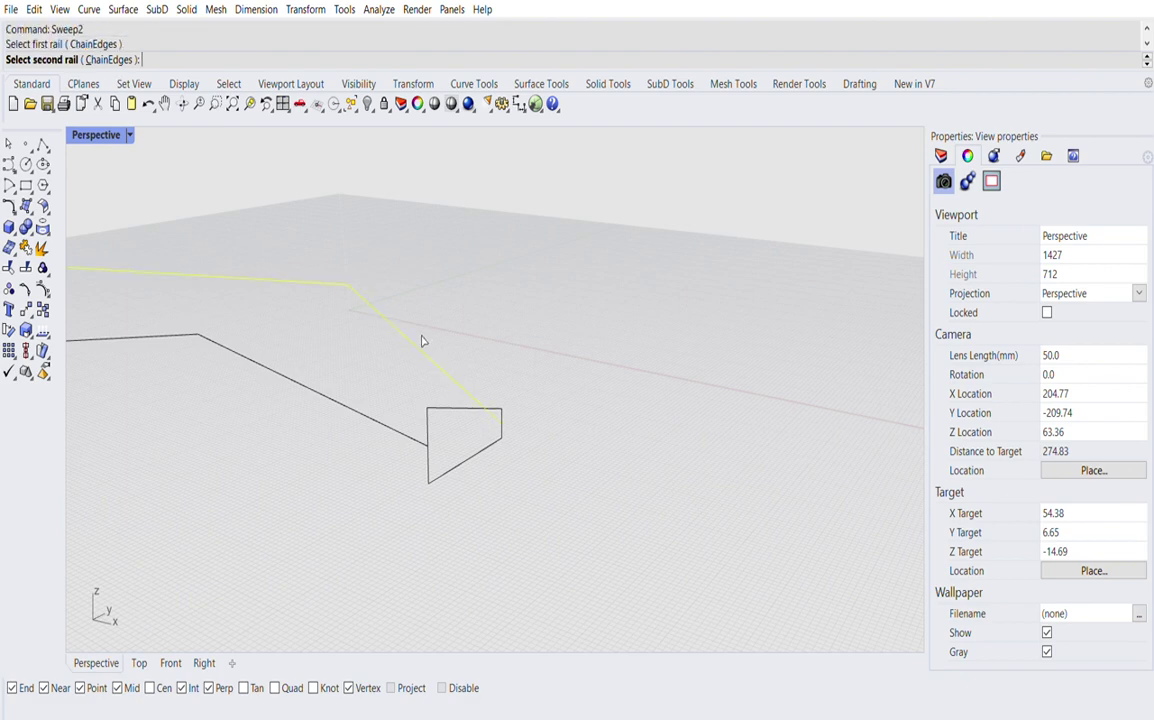
left_click(372, 406)
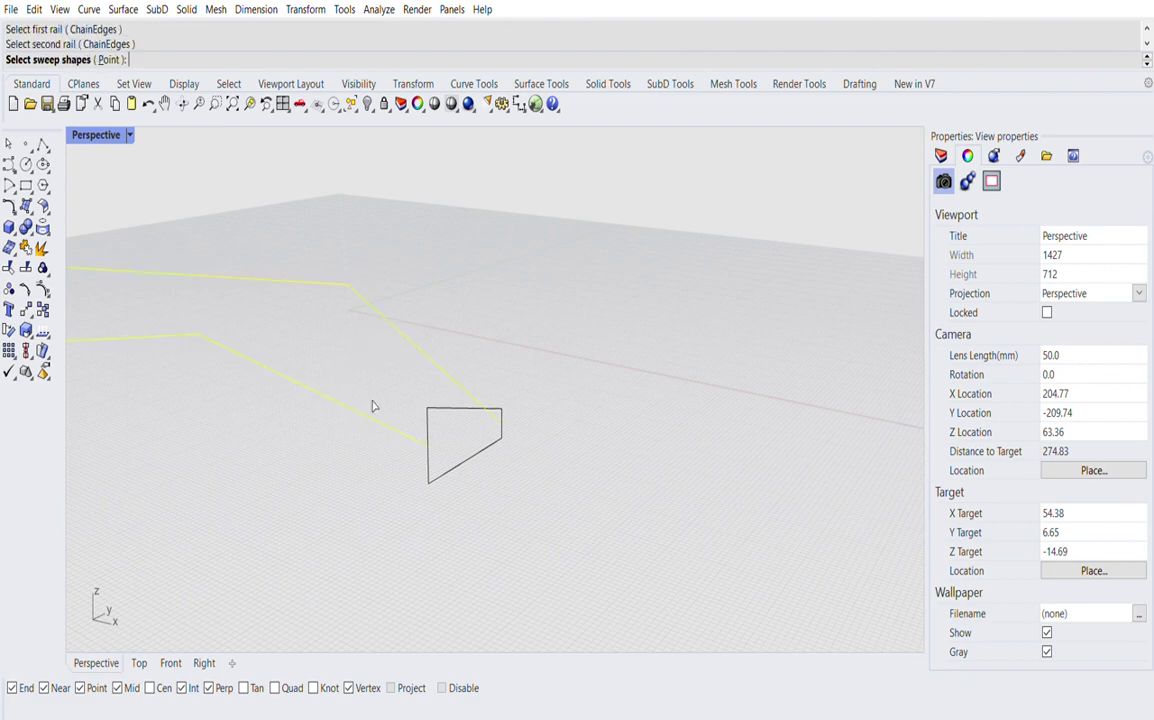
left_click(468, 399)
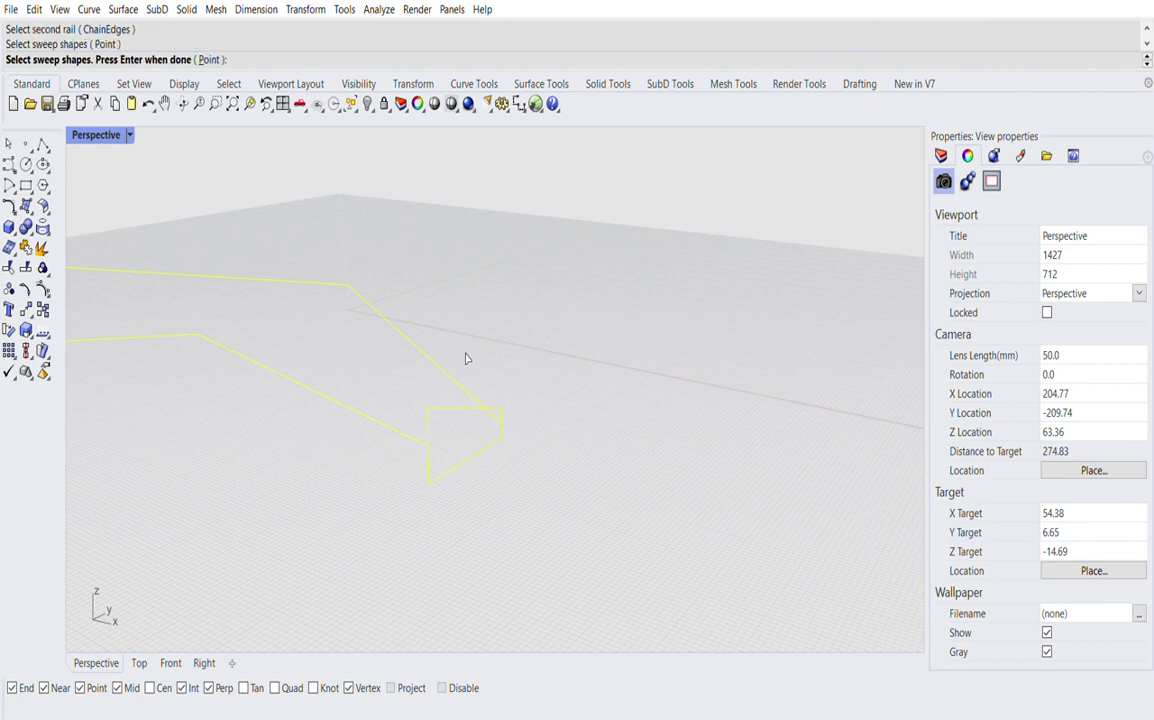
- Accept the profile's seam point and create the two-rail sweep
key("Return")
key("Return")
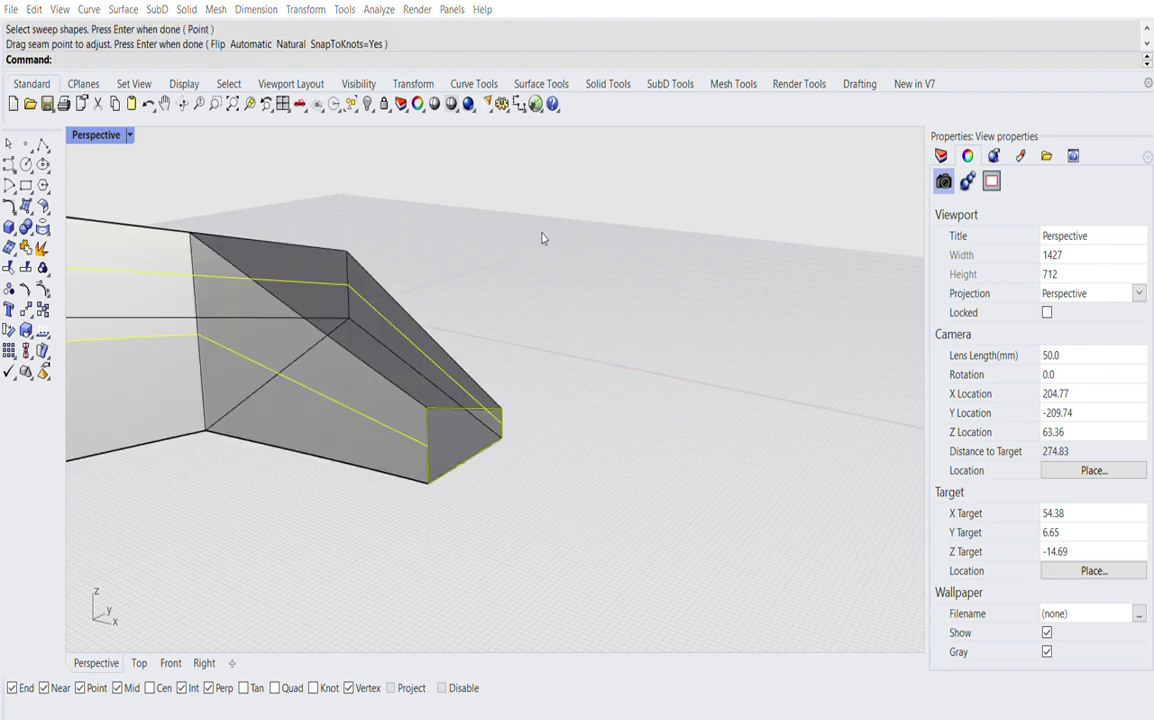
scroll(304, 374, "down", 12)
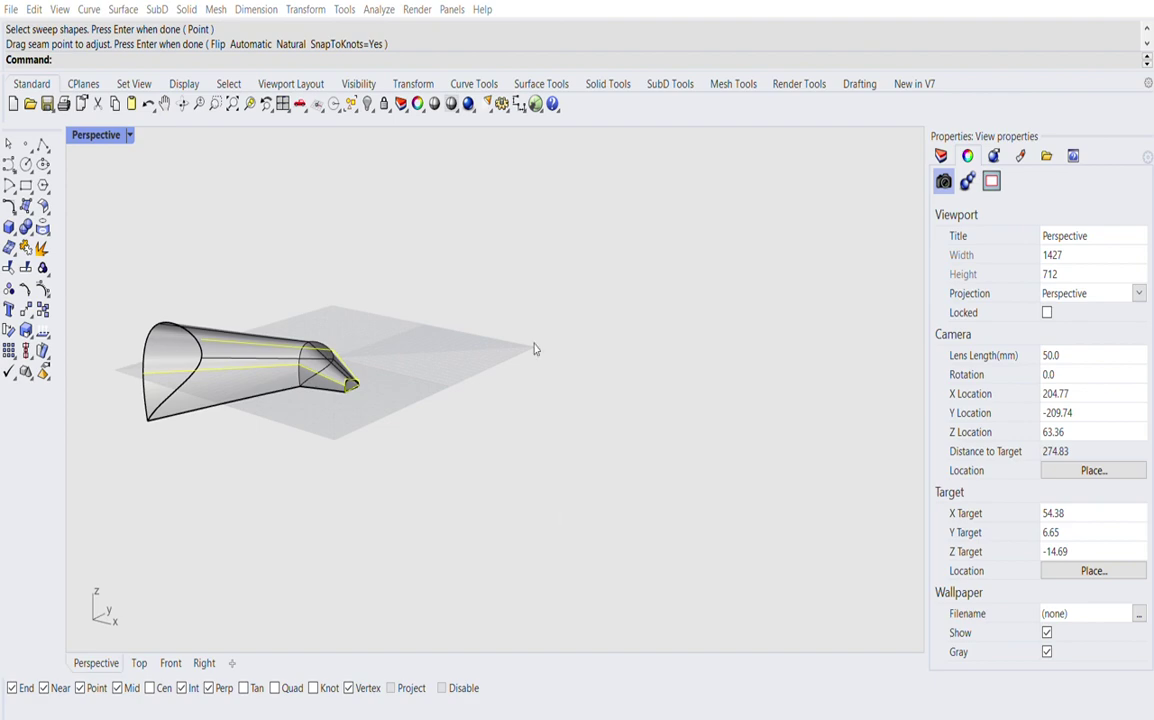
key("Tab")
key("Return")
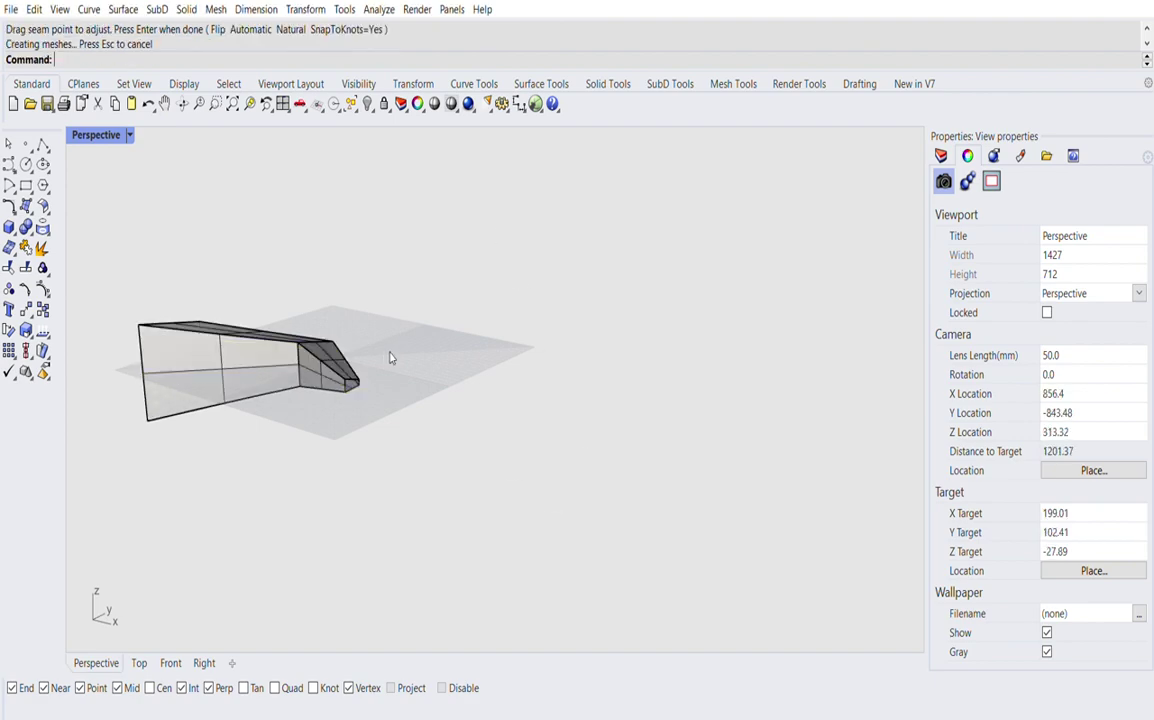
- Inspect the swept polysurface, and delete it together with both rail polylines and the closed profile
mouse_move(392, 355)
right_mouse_down()
mouse_move(348, 337)
mouse_move(425, 309)
mouse_move(388, 343)
right_mouse_up()
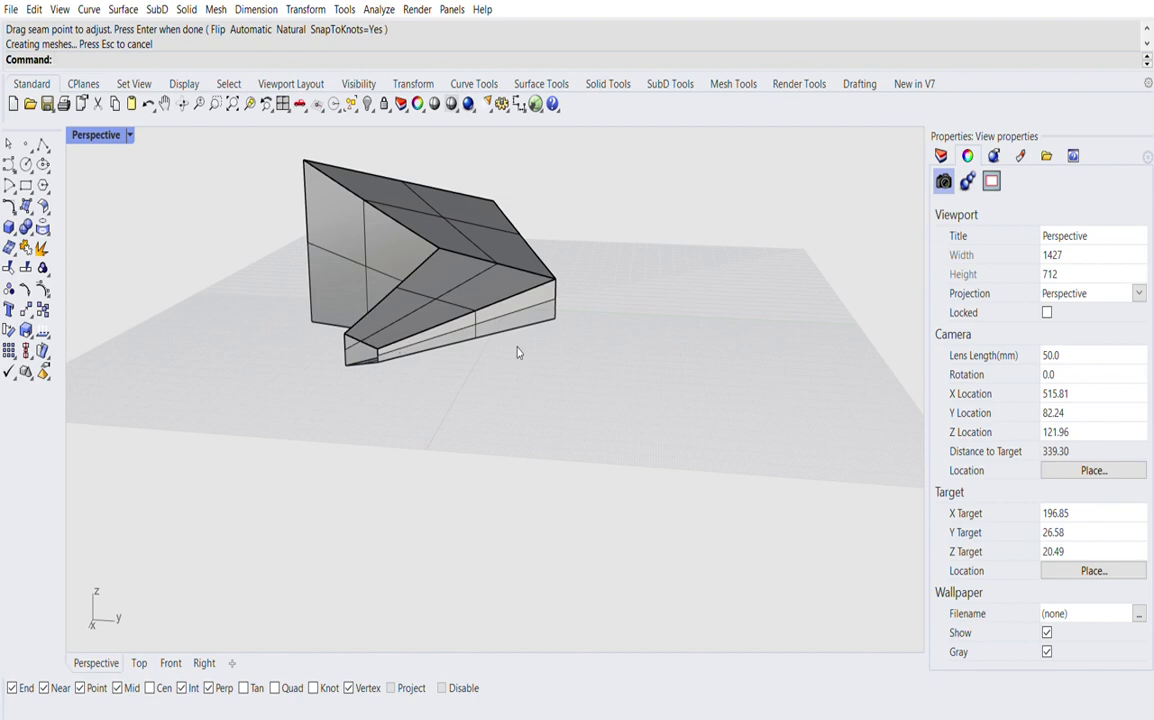
right_click_drag(517, 352, 598, 363)
right_click_drag(571, 306, 513, 270)
left_click(518, 267)
key("Delete")
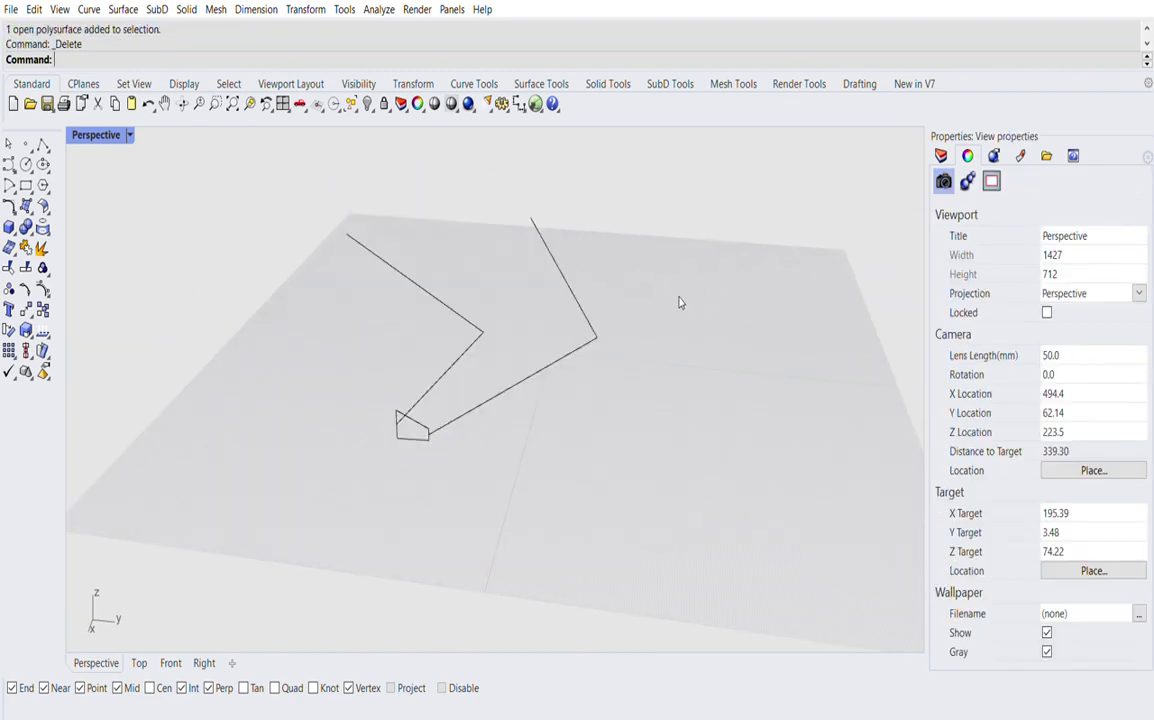
left_click_drag(639, 255, 393, 412)
key("Delete")
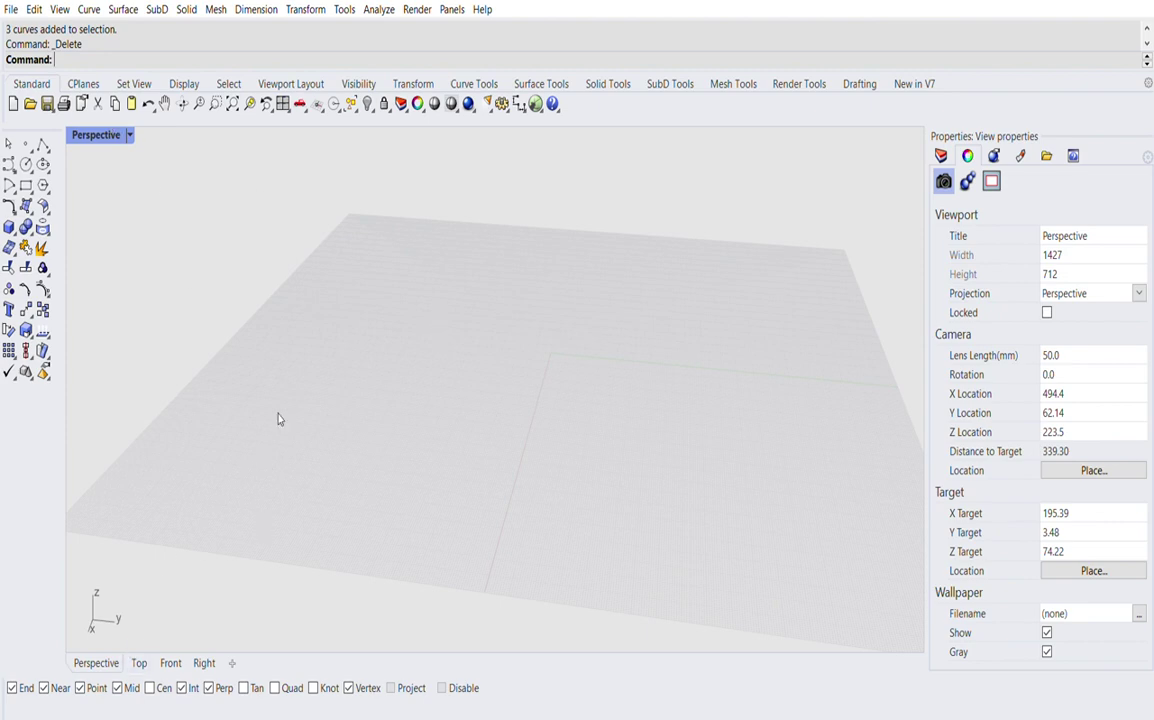
- Draw an open polyline with nine points on the ground plane, forming an irregular loop with a gap
scroll(278, 417, "down", 3)
left_click(44, 145)
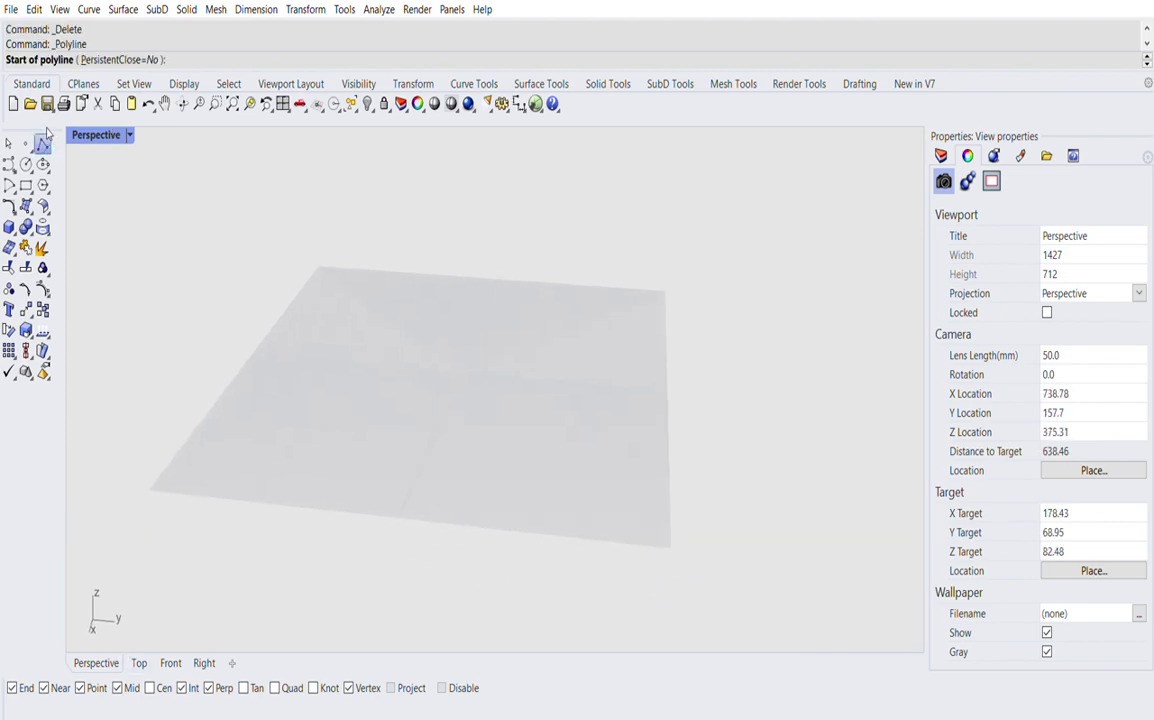
left_click(410, 484)
left_click(266, 451)
left_click(297, 362)
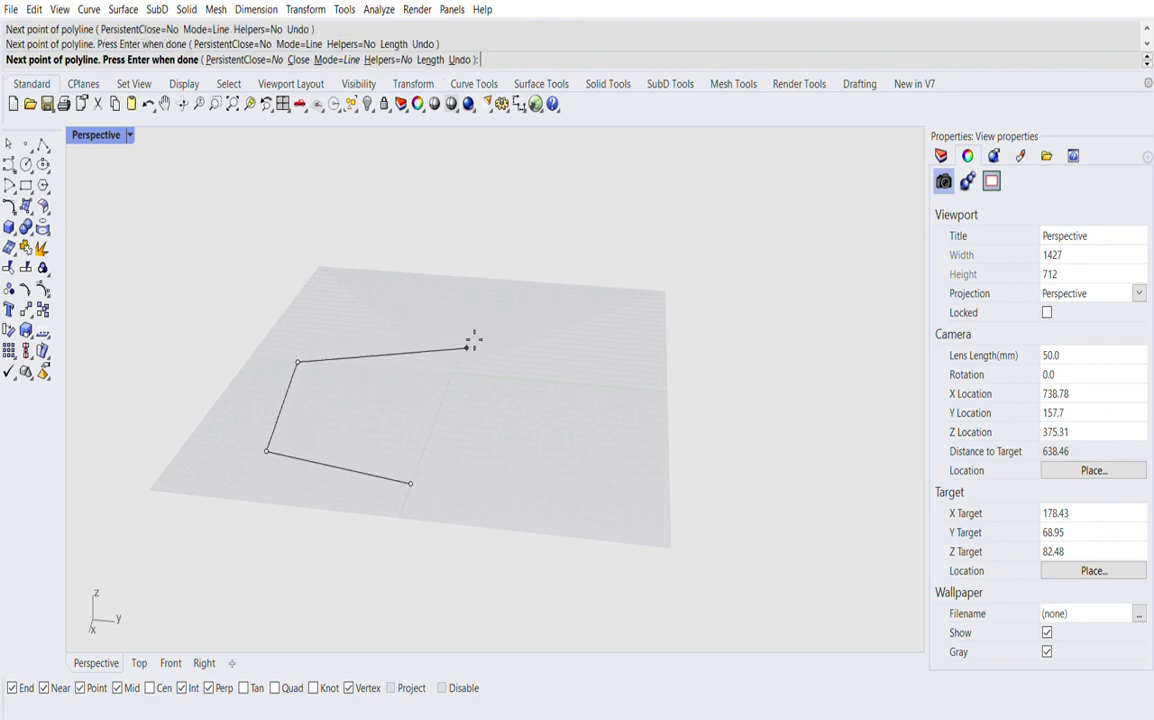
left_click(466, 348)
left_click(571, 308)
left_click(646, 328)
left_click(587, 416)
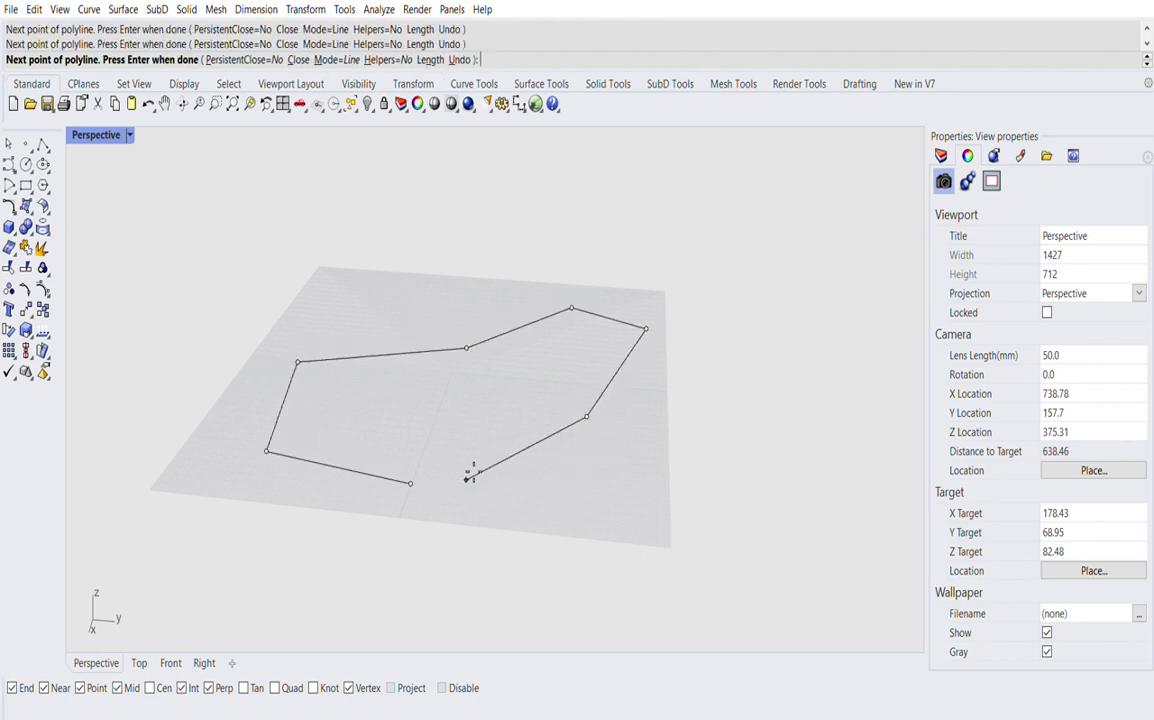
left_click(466, 480)
key("Return")
- Add the final point to the open polyline, finish it, and fillet all its corners in the Top view with radius 15
left_click(525, 445)
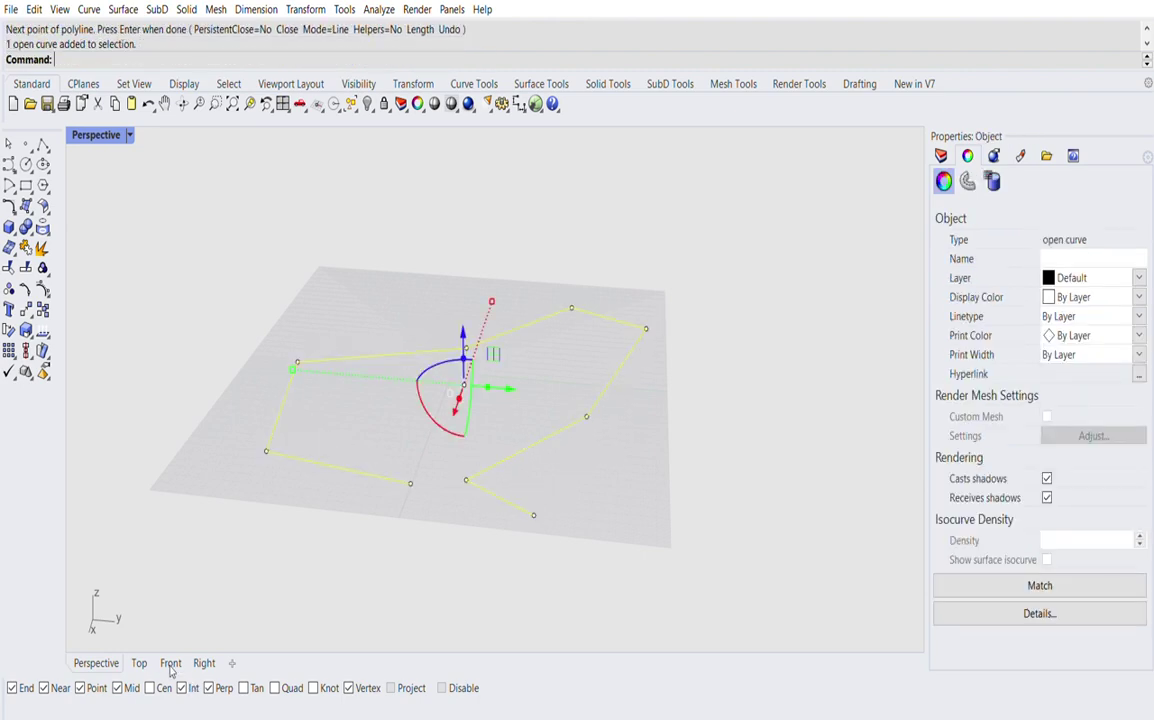
left_click(185, 598)
left_click(140, 662)
scroll(471, 442, "down", 5)
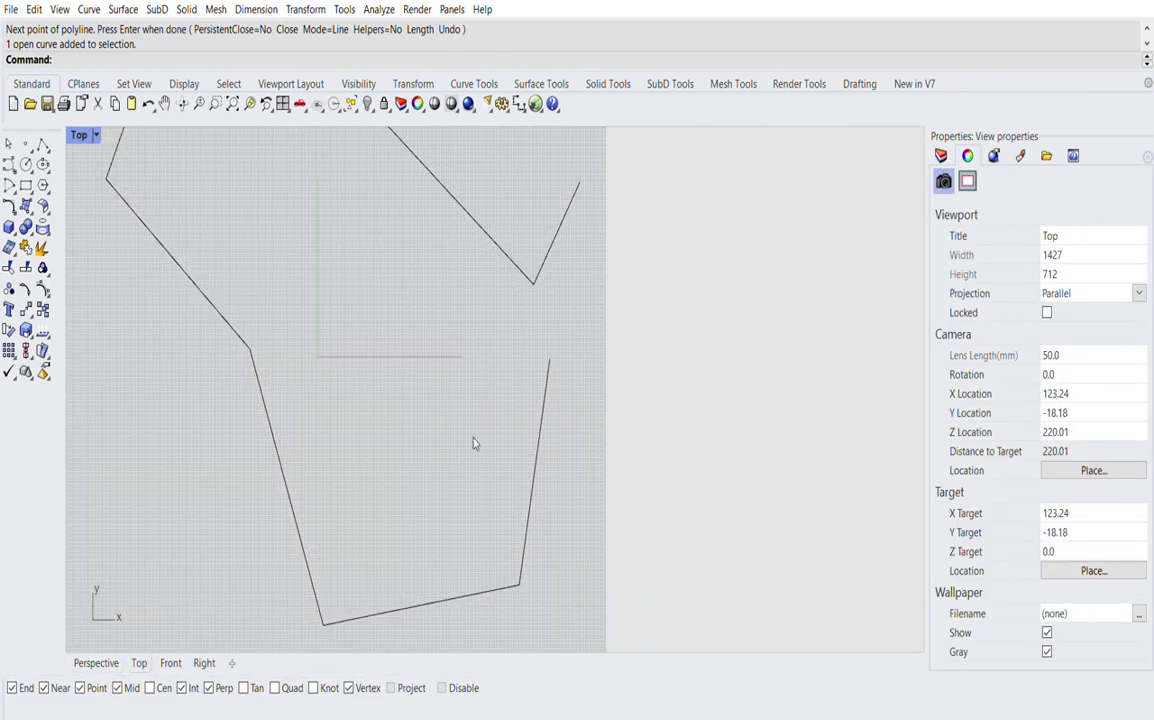
type("Fill")
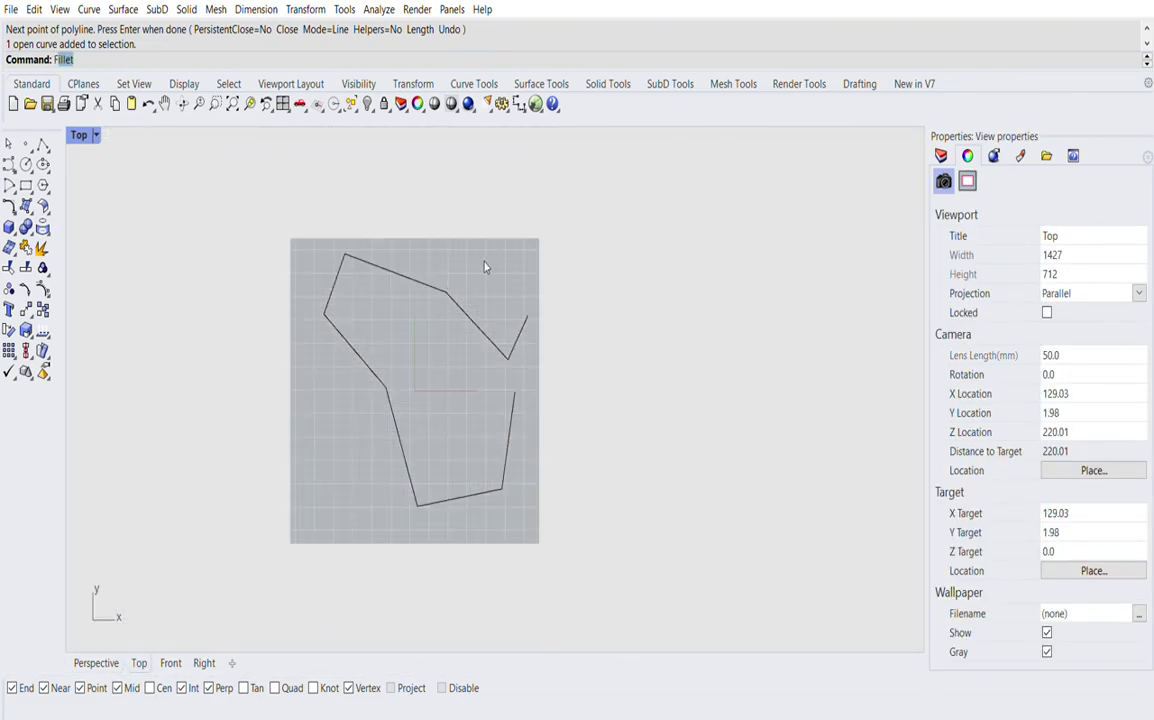
type("etCorners")
key("Return")
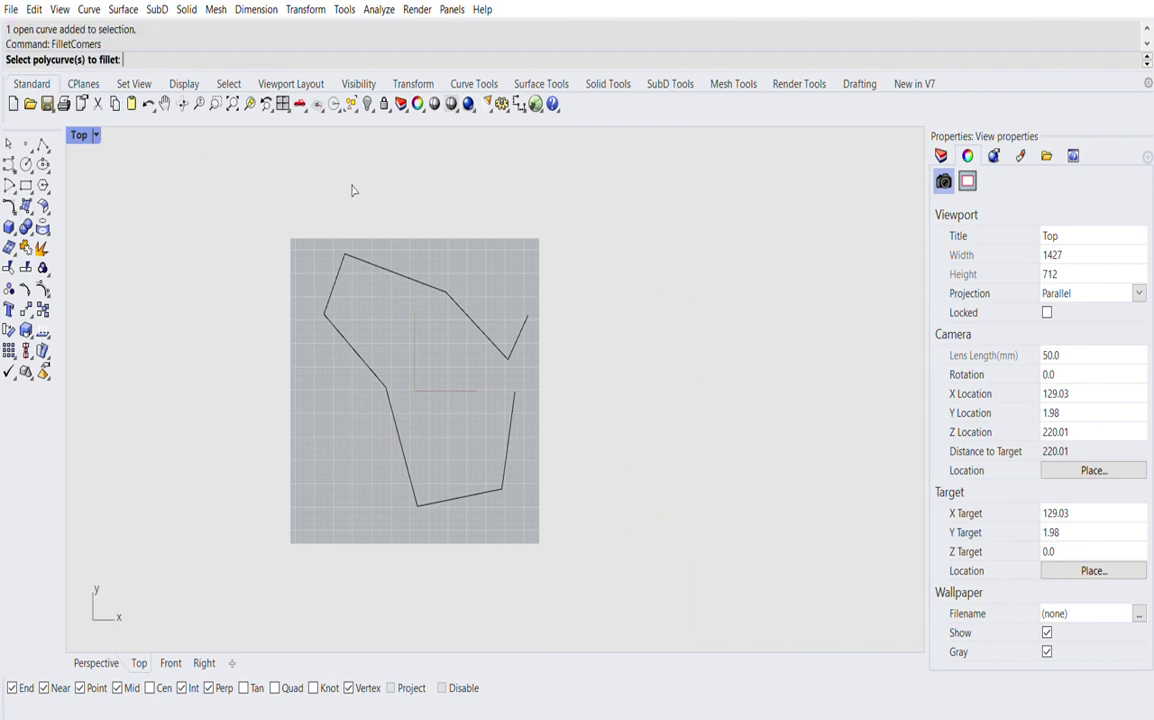
left_click_drag(260, 170, 616, 605)
key("Return")
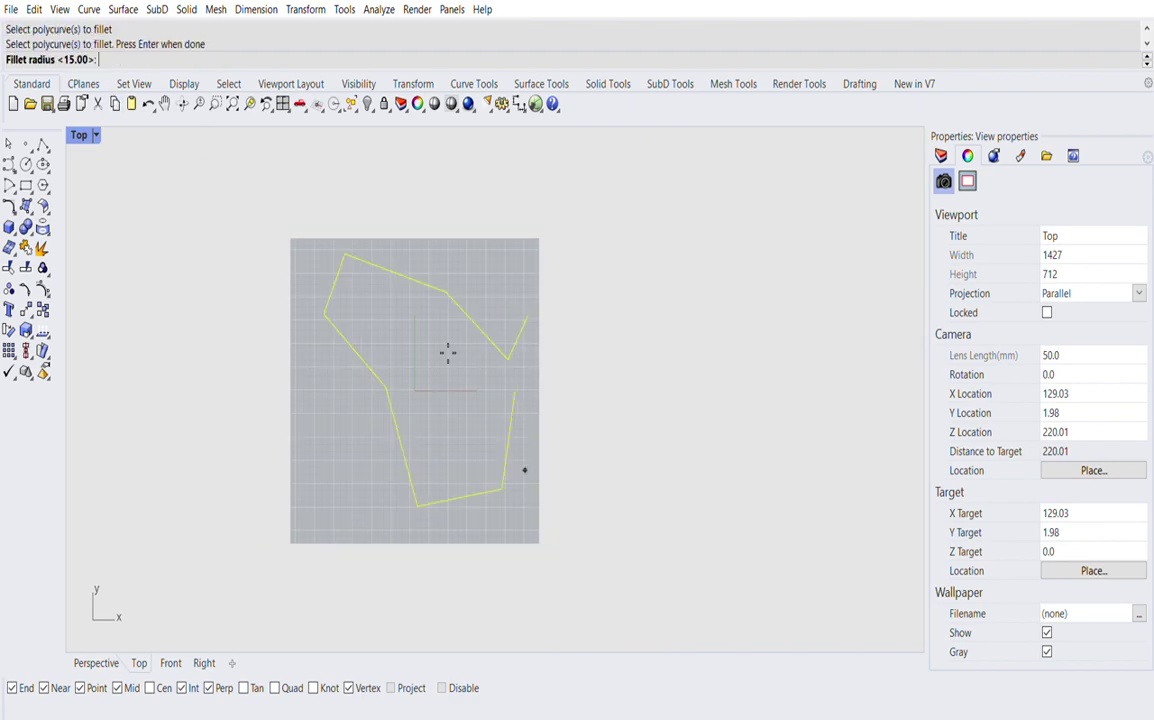
key("Return")
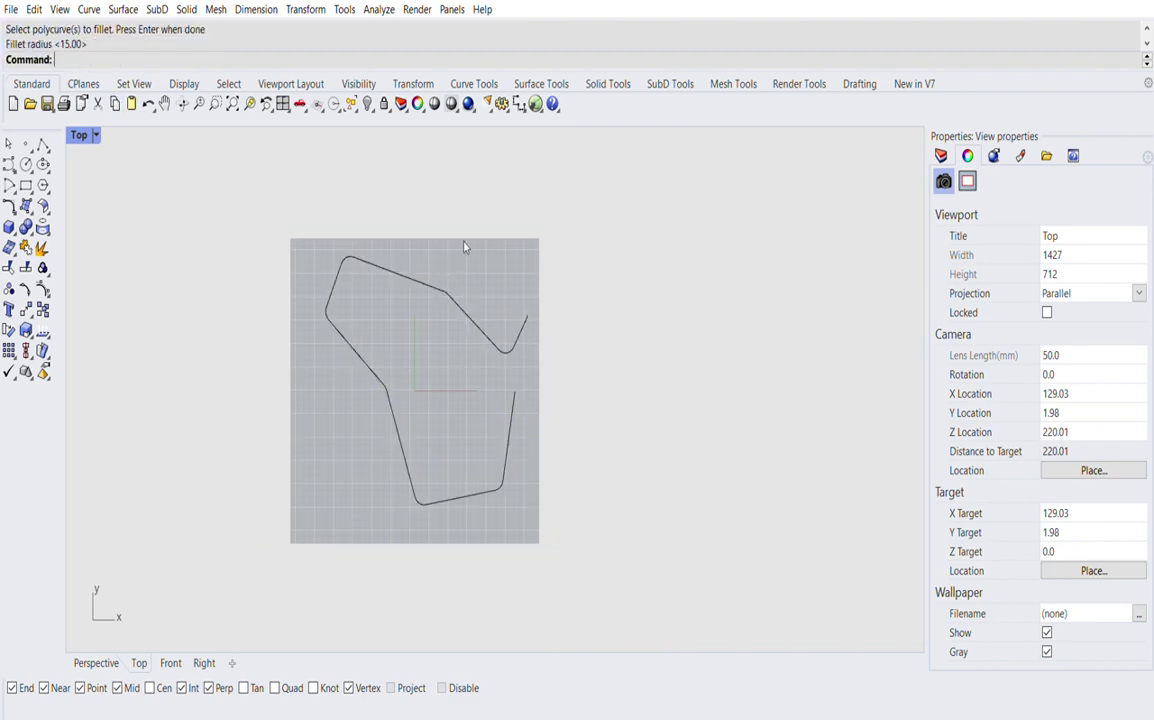
- Offset the filleted open curve outward by 0.3 with flat caps so it forms a closed curve
scroll(515, 322, "up", 3)
left_click(507, 336)
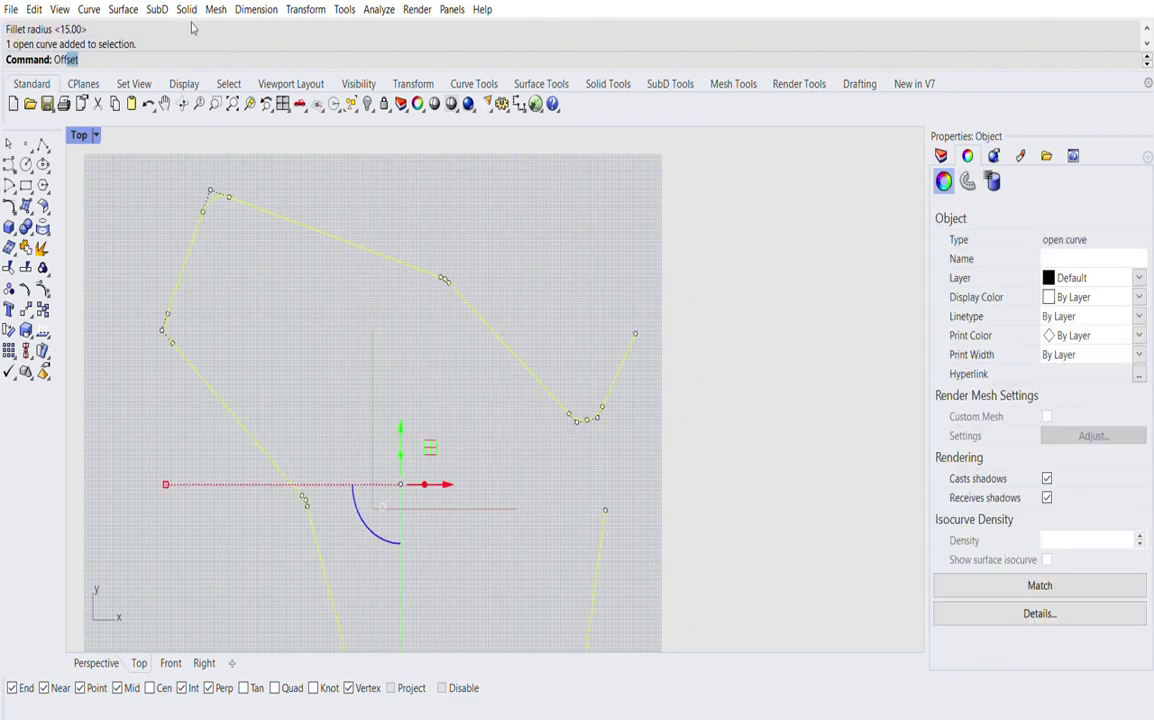
key("Return")
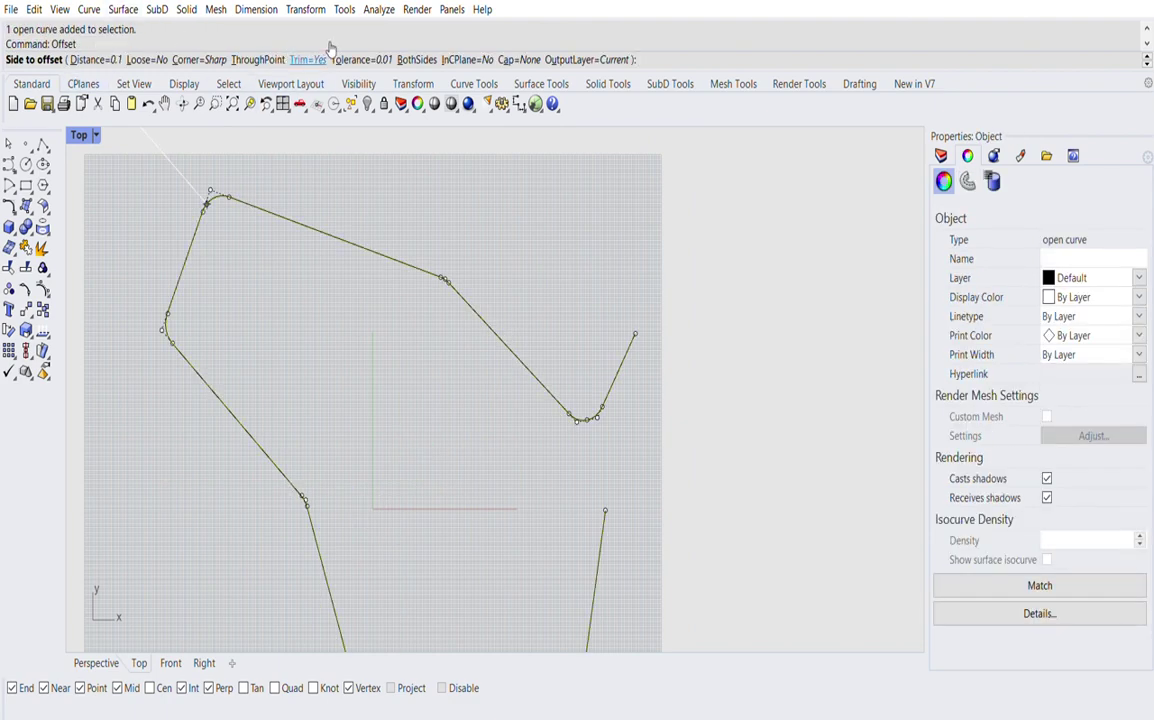
left_click(519, 59)
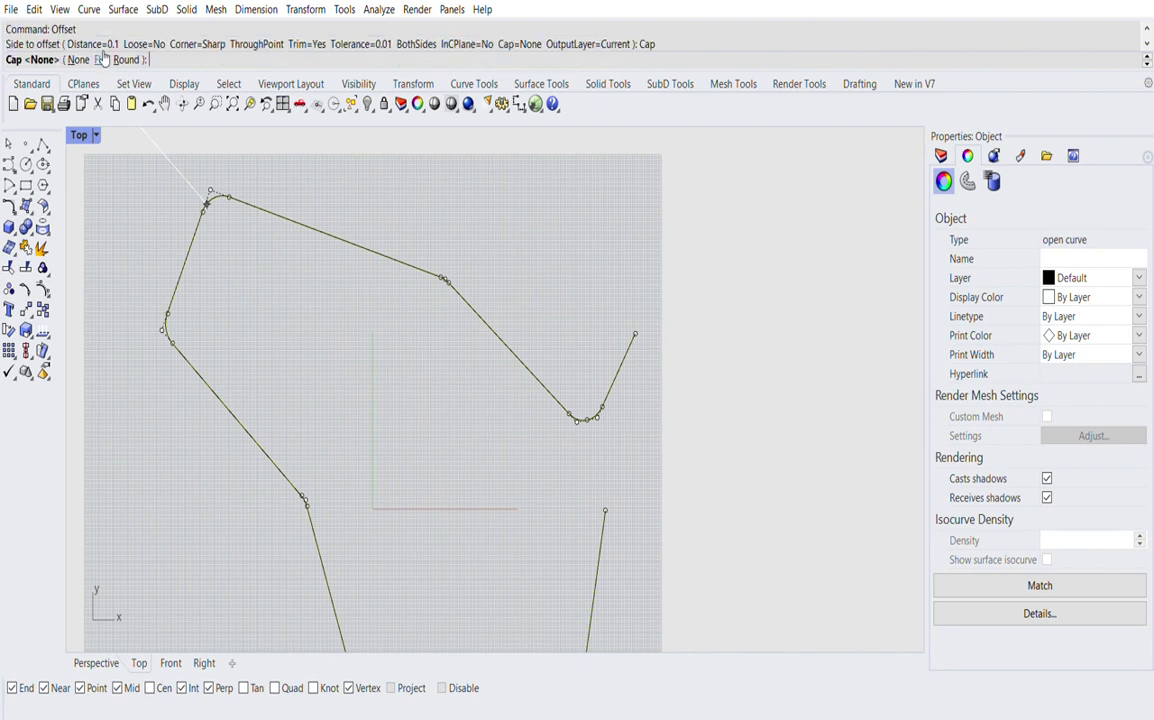
left_click(92, 59)
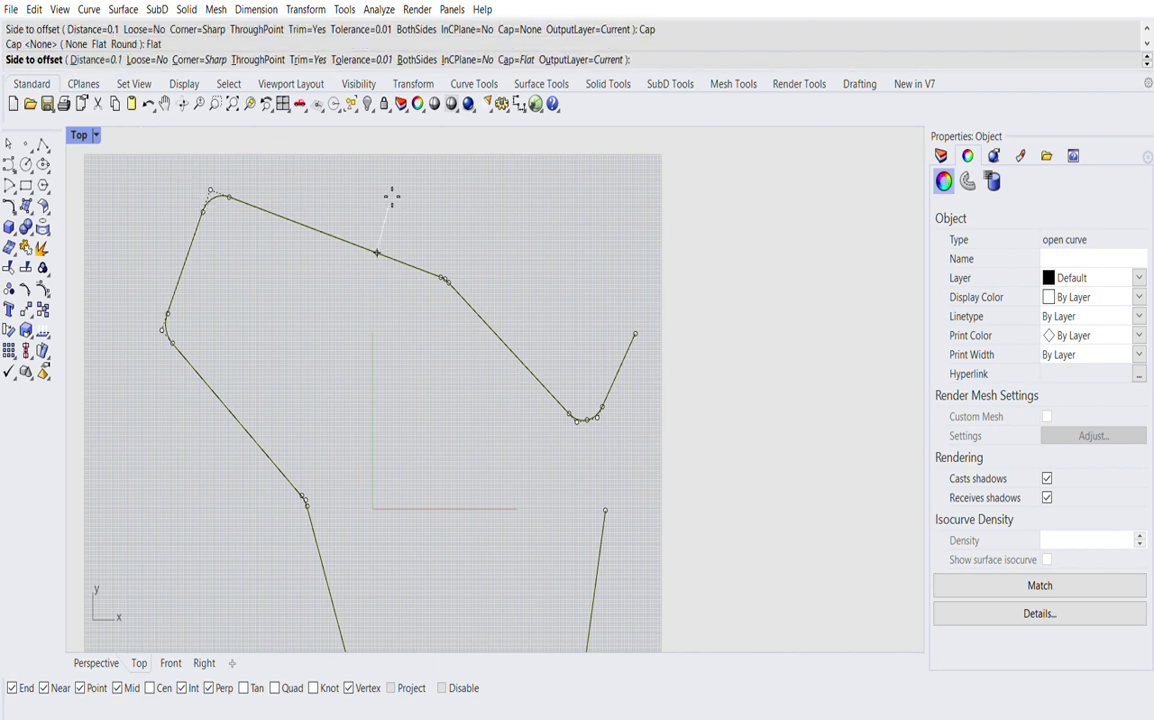
left_click(104, 59)
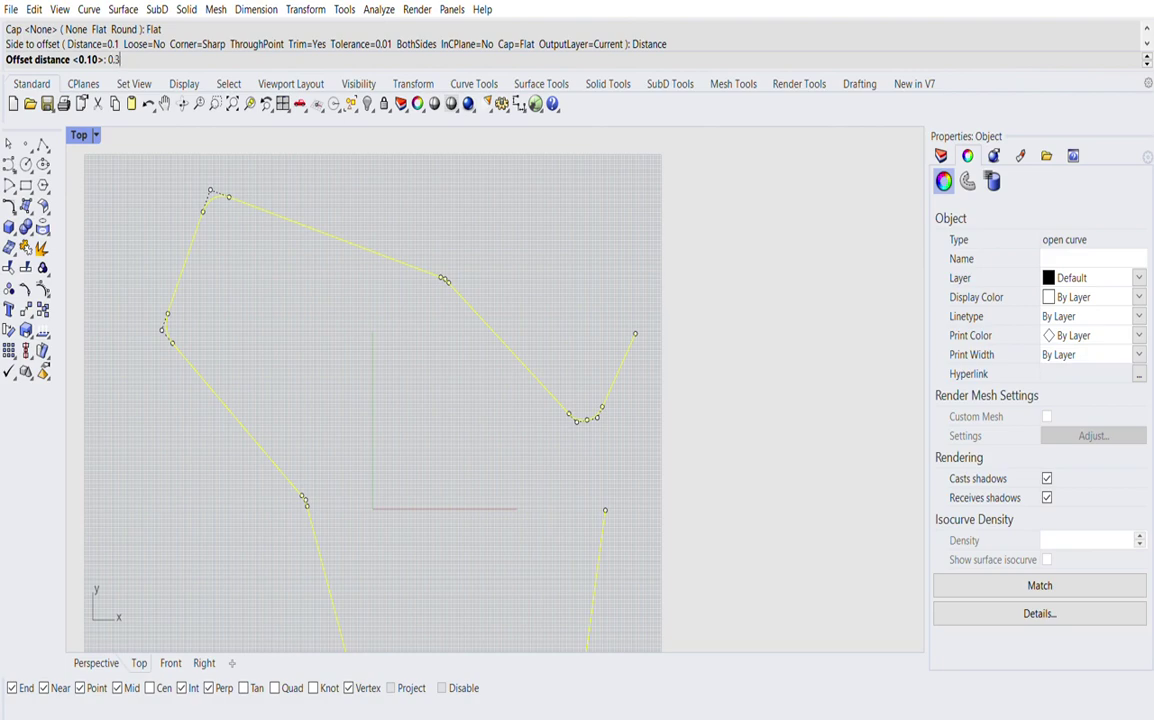
key("Return")
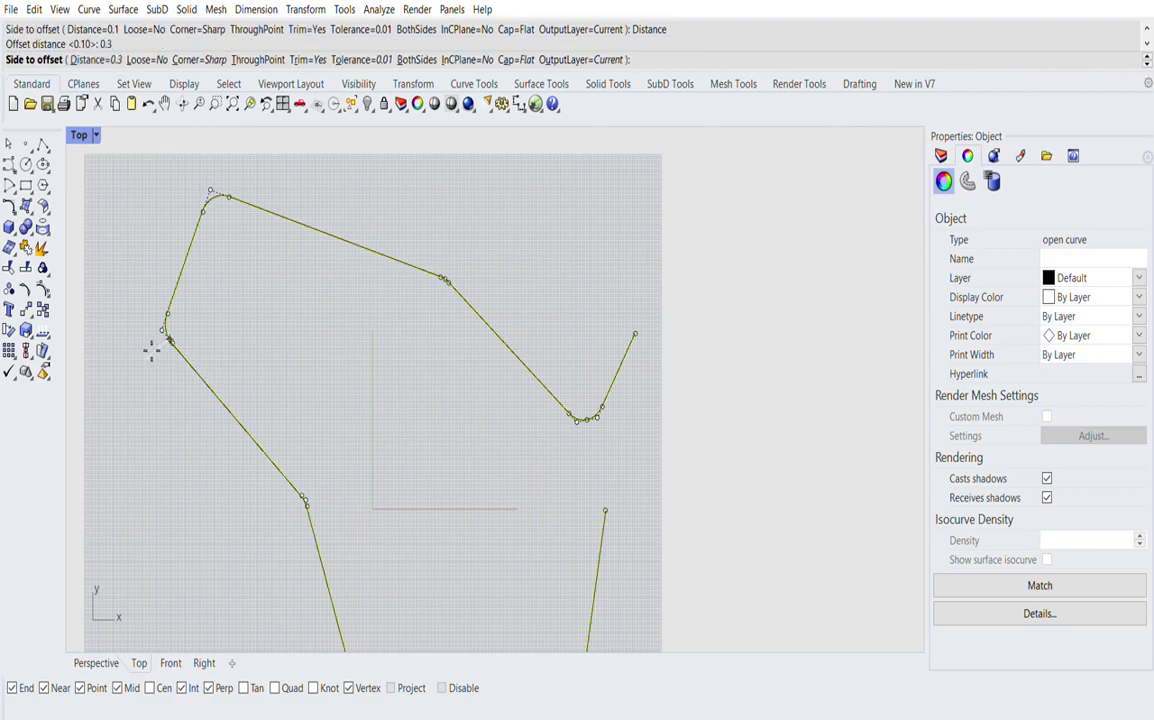
scroll(152, 348, "up", 5)
left_click(180, 372)
key("Escape")
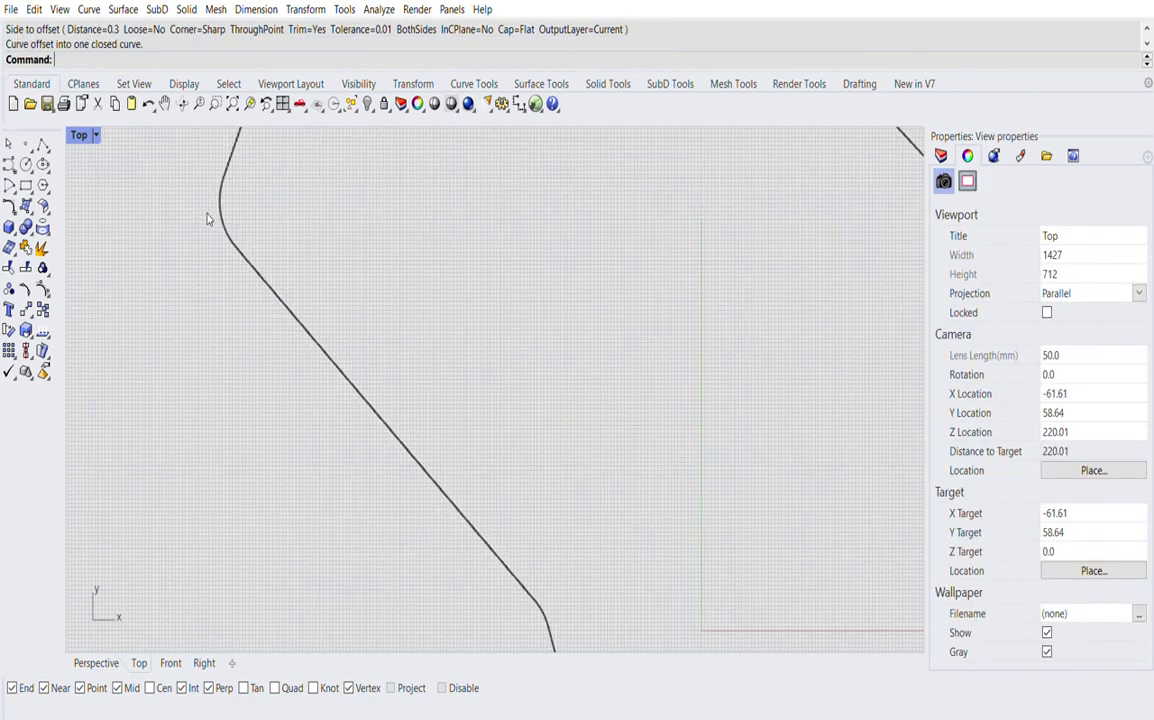
- Examine the thin offset outline at its corners and ends in the Top and Perspective views
scroll(207, 220, "down", 6)
scroll(832, 236, "up", 13)
scroll(614, 206, "up", 4)
scroll(612, 332, "down", 11)
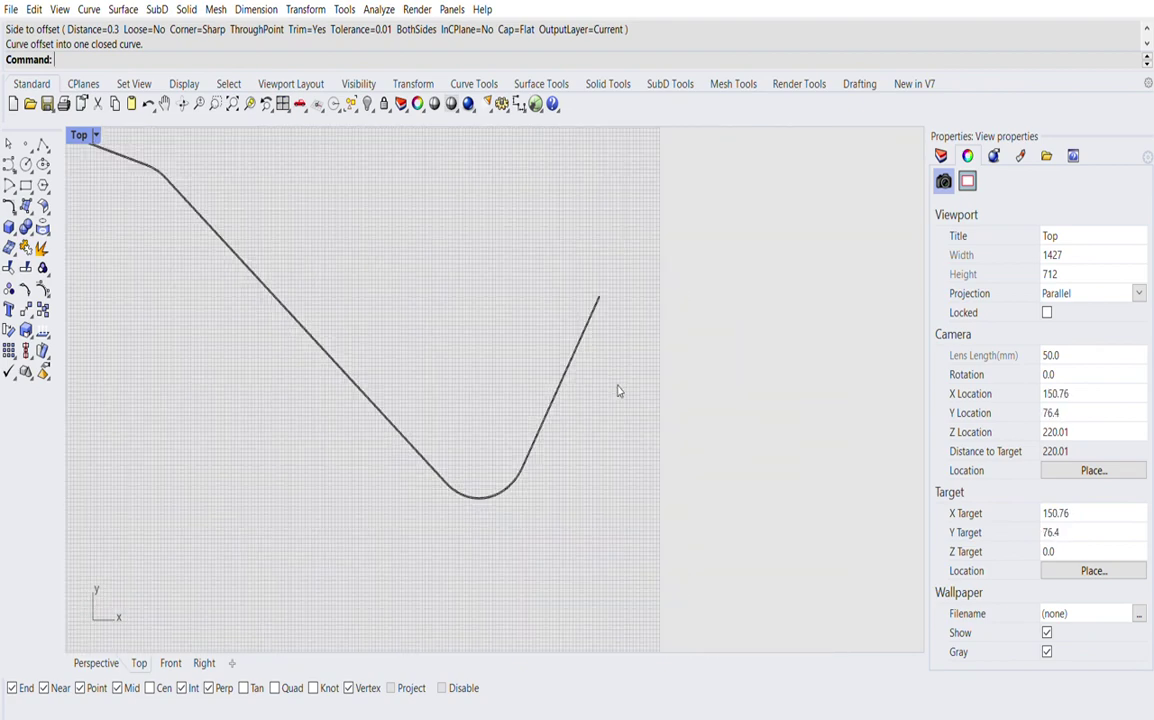
left_click(96, 663)
right_click_drag(490, 368, 465, 529)
scroll(465, 529, "up", 10)
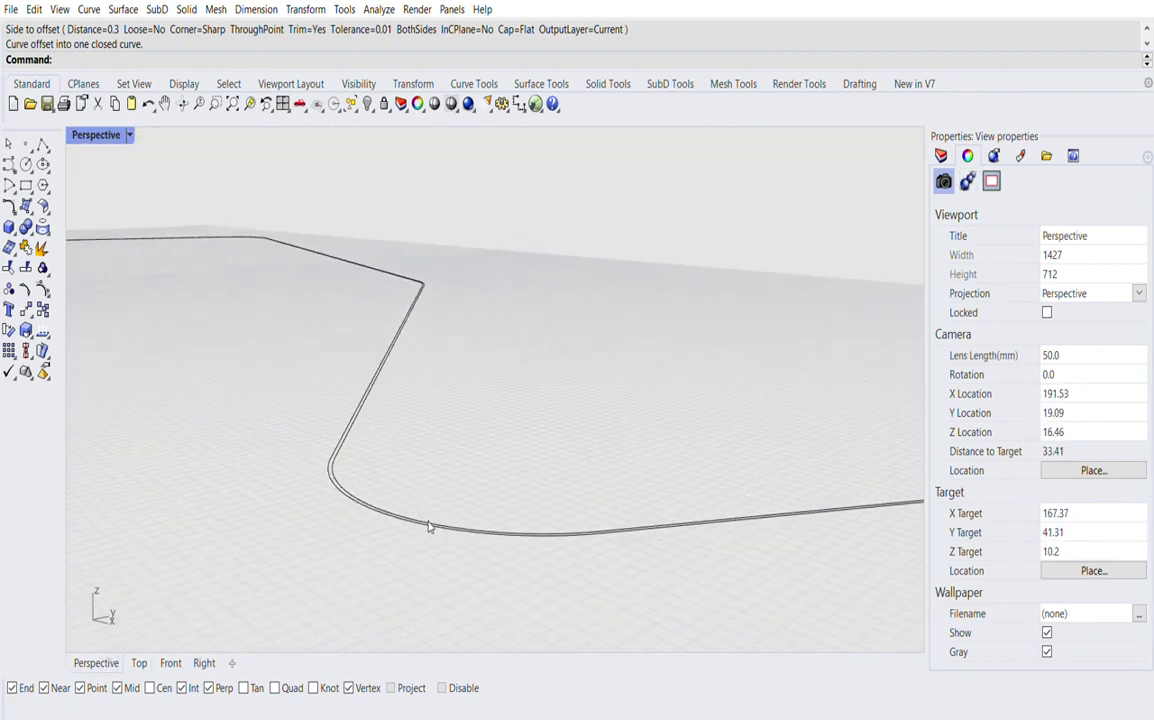
- Extrude the closed offset curve as a solid to a distance of 4
left_click(440, 515)
scroll(560, 470, "down", 8)
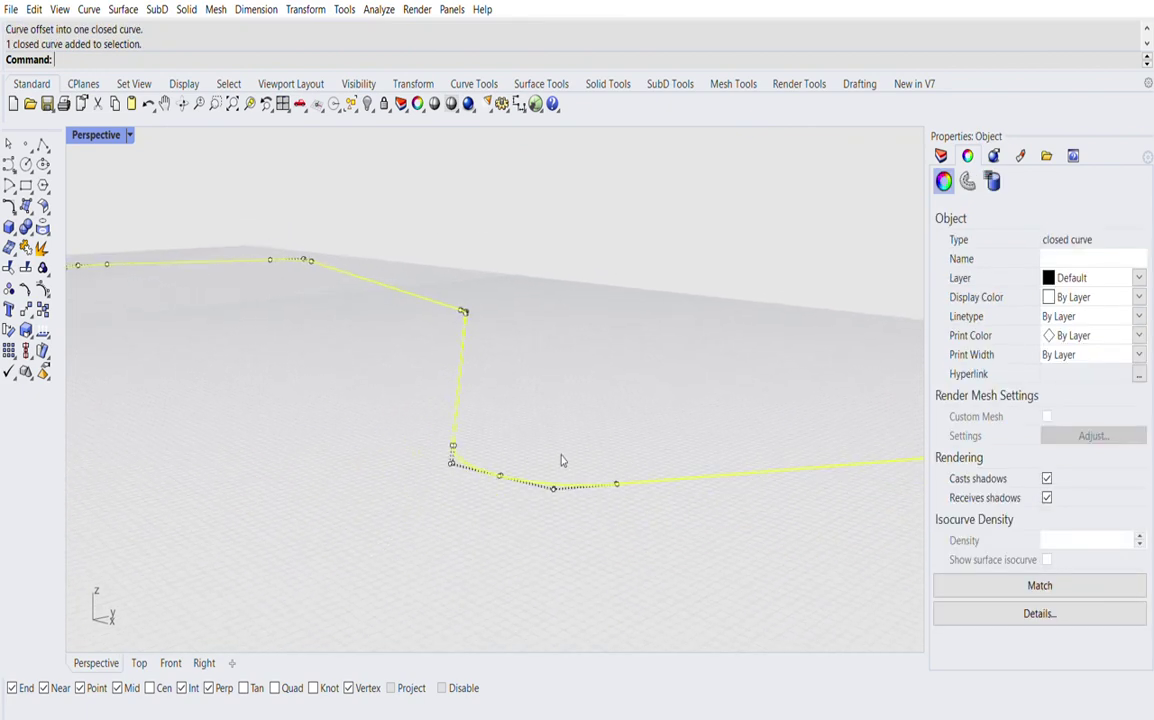
type("Extr")
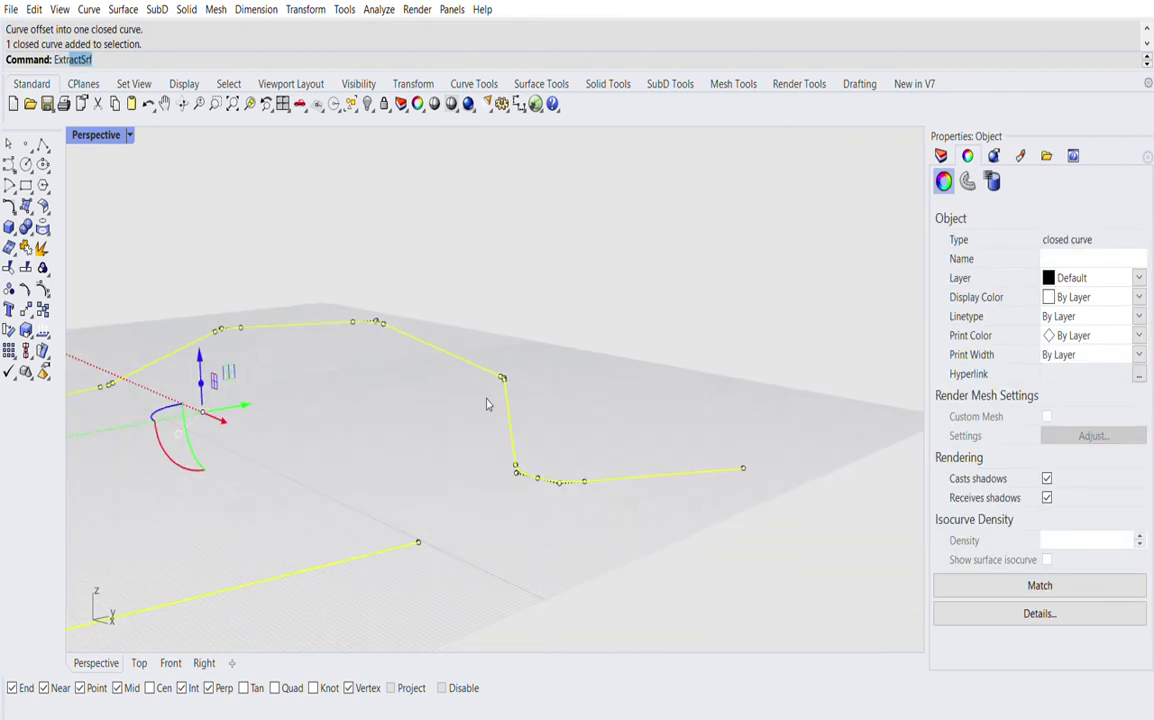
type("udeCrv")
key("Return")
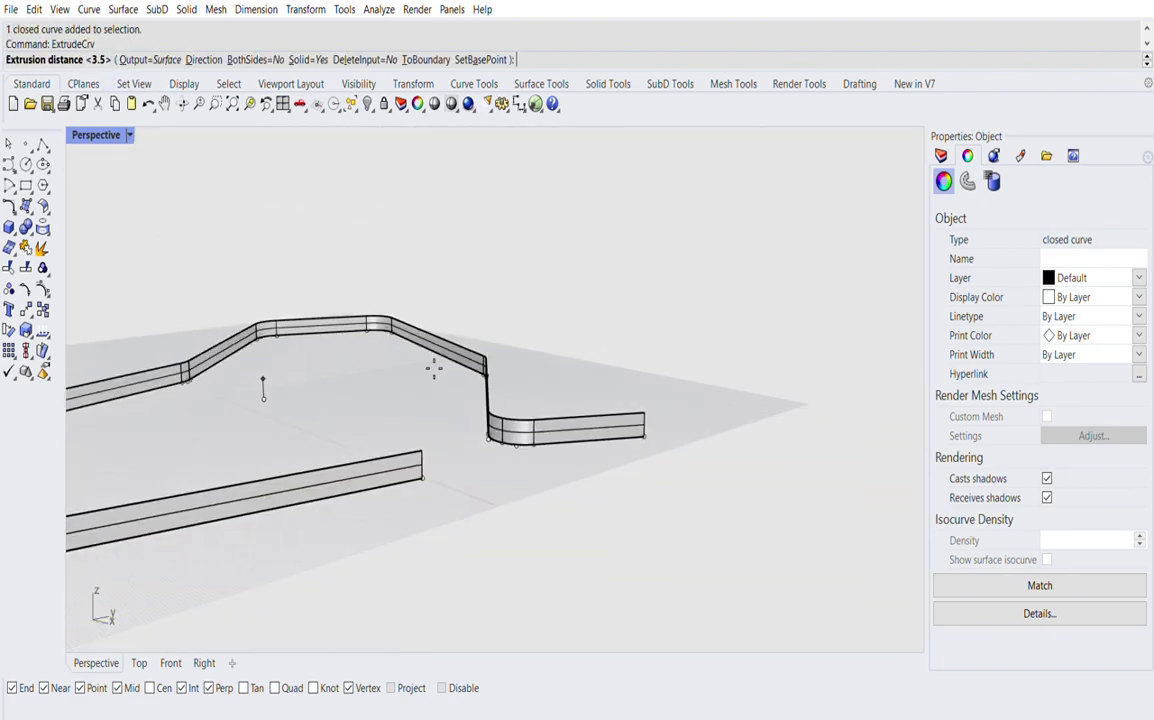
type("4")
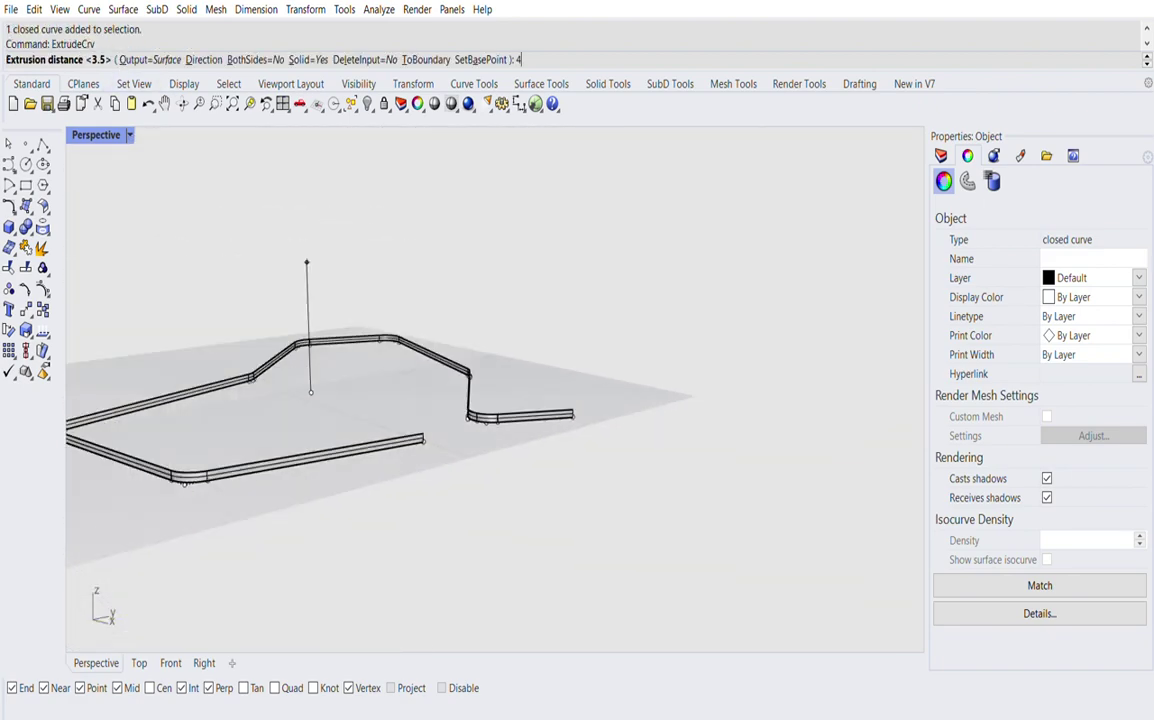
key("Return")
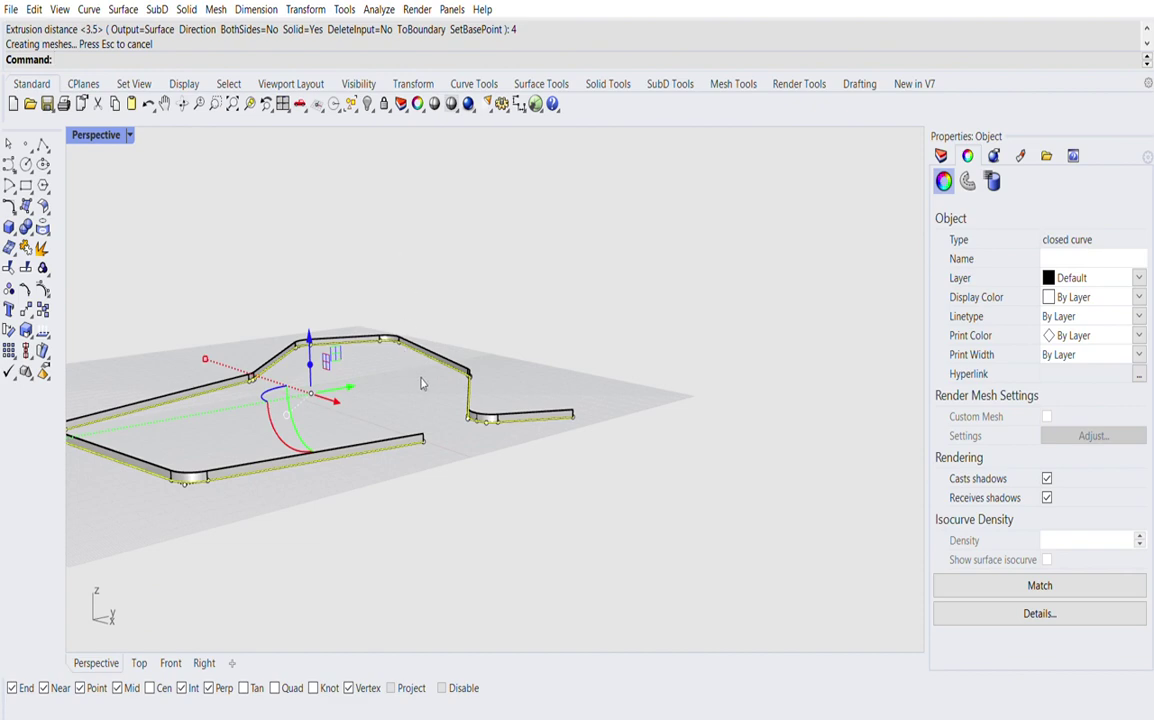
- Examine the extruded wall around its rounded corners and at both free ends
left_click(421, 383)
right_click_drag(484, 416, 429, 464)
scroll(403, 418, "up", 5)
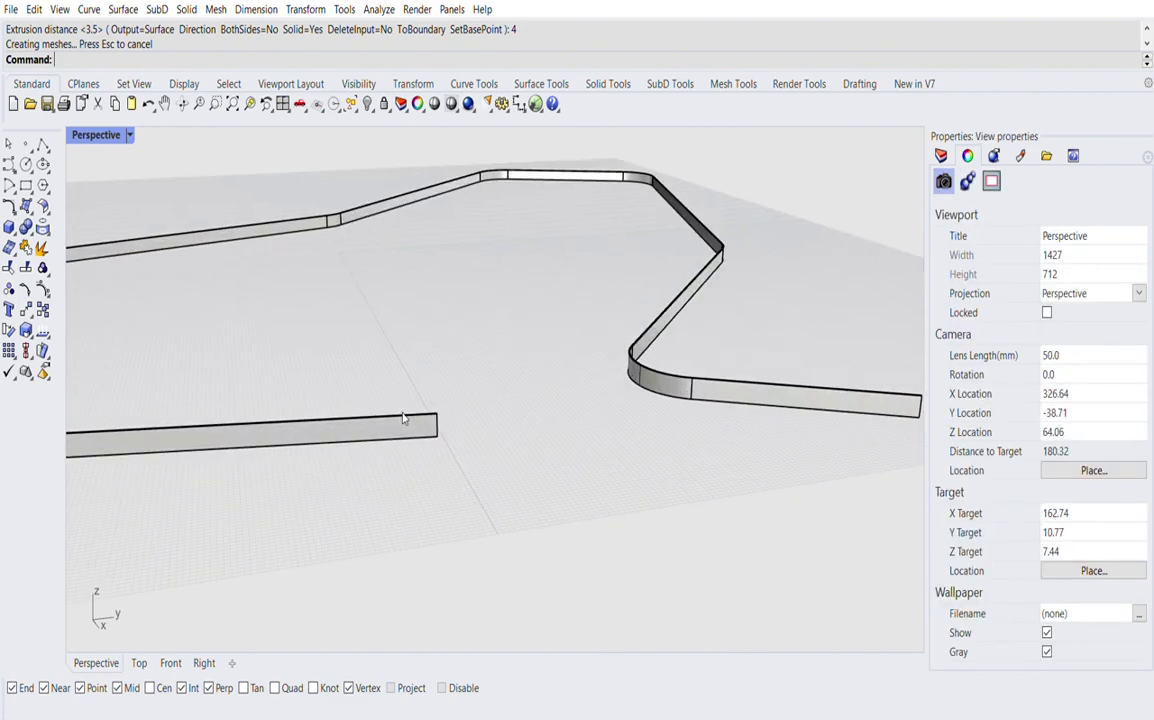
scroll(420, 425, "down", 8)
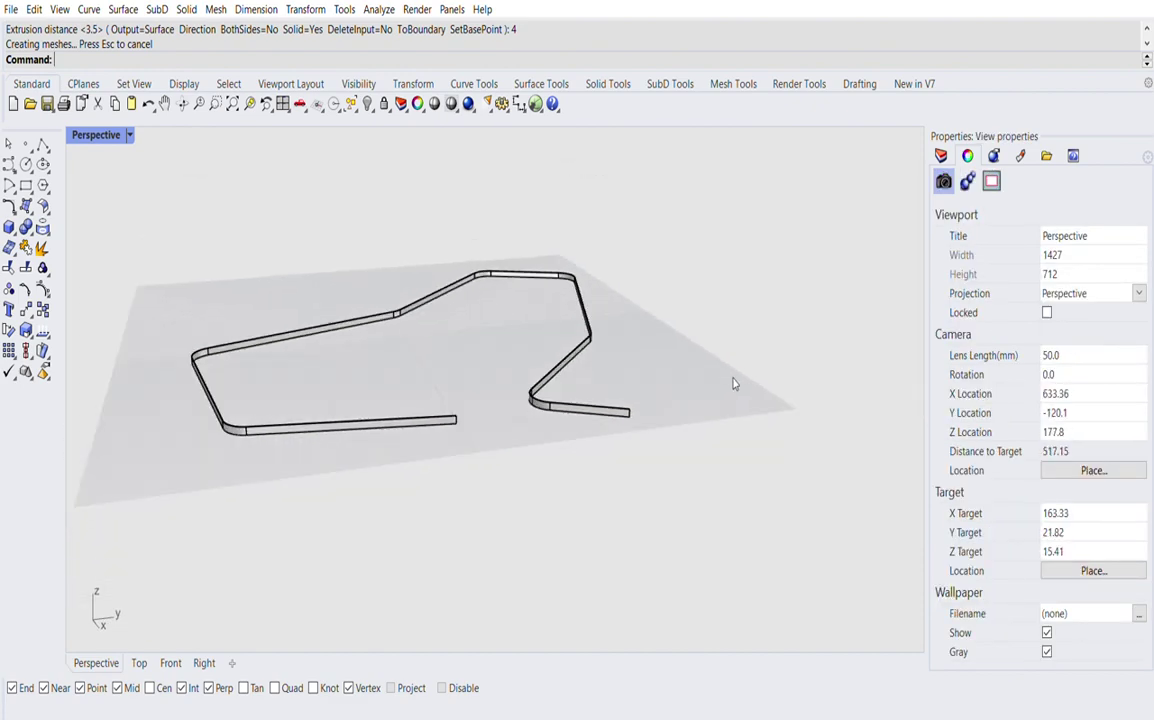
scroll(381, 365, "up", 8)
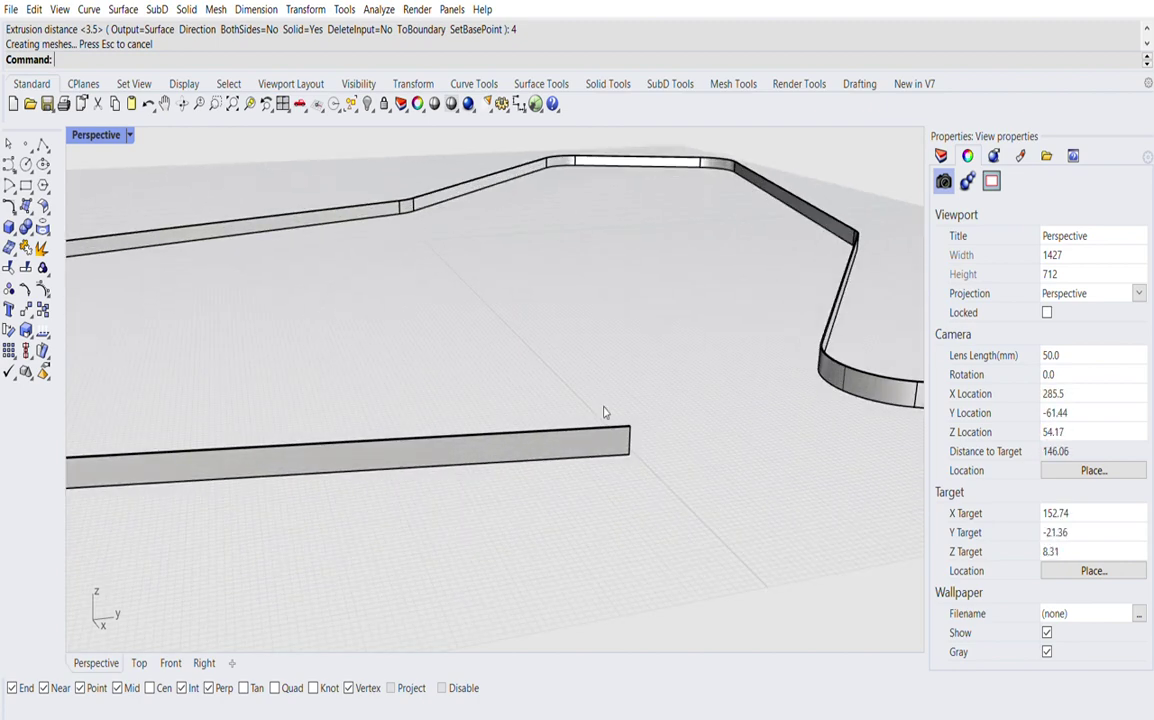
scroll(487, 466, "down", 8)
scroll(523, 465, "up", 3)
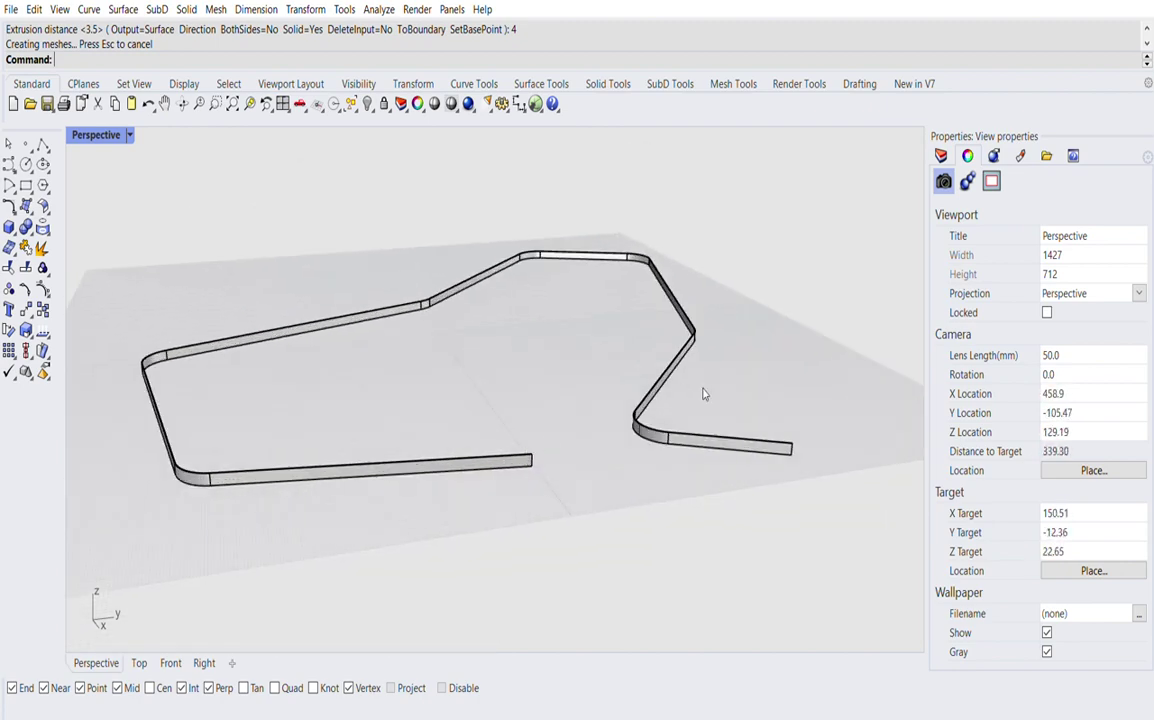
scroll(703, 394, "up", 9)
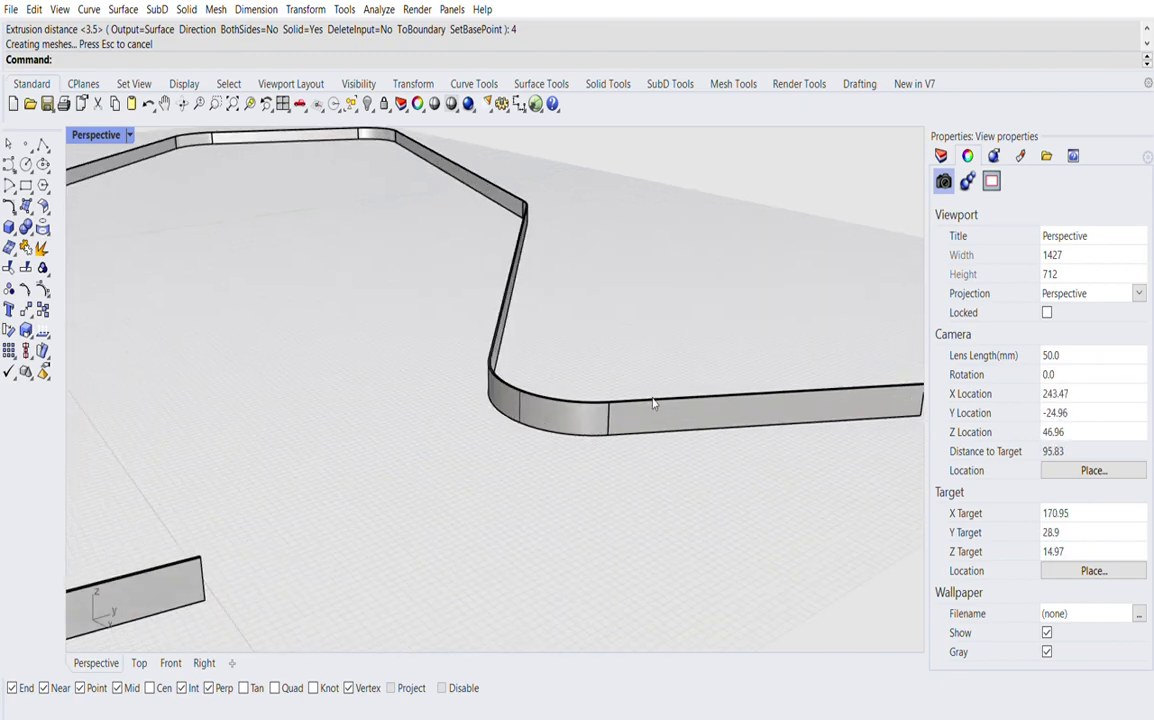
scroll(652, 403, "up", 5)
- Delete the extruded wall and extrude the closed offset curve upward again with the gumball
left_click(570, 402)
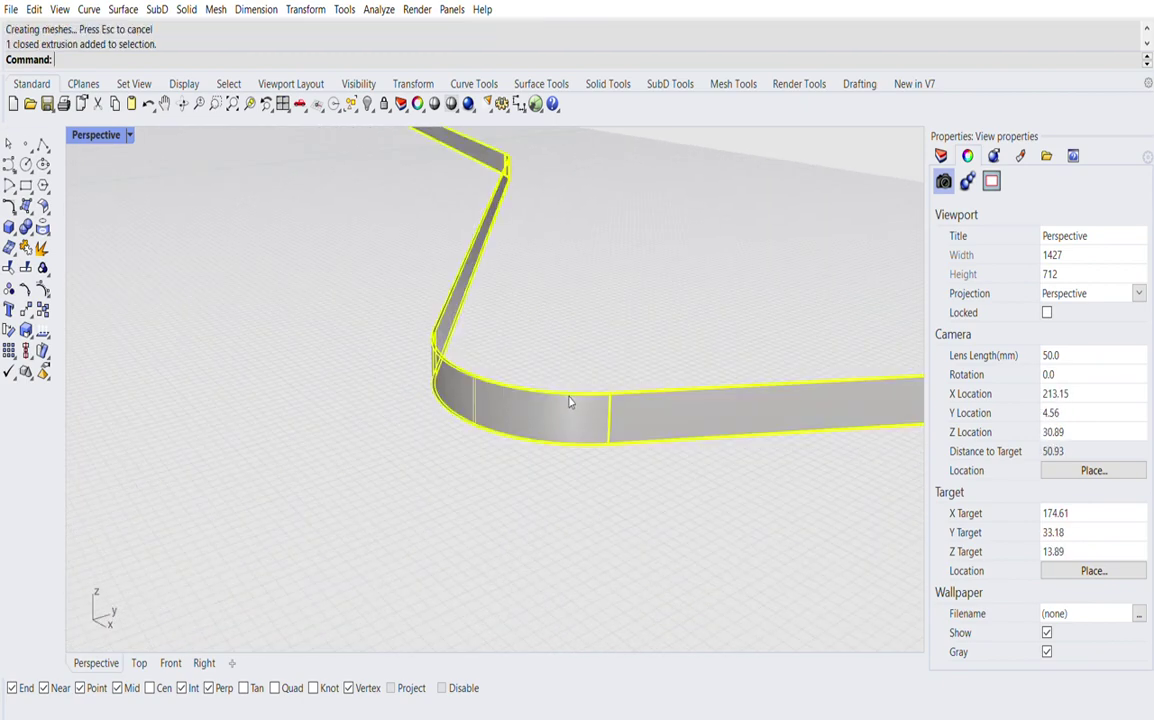
key("Delete")
left_click(549, 427)
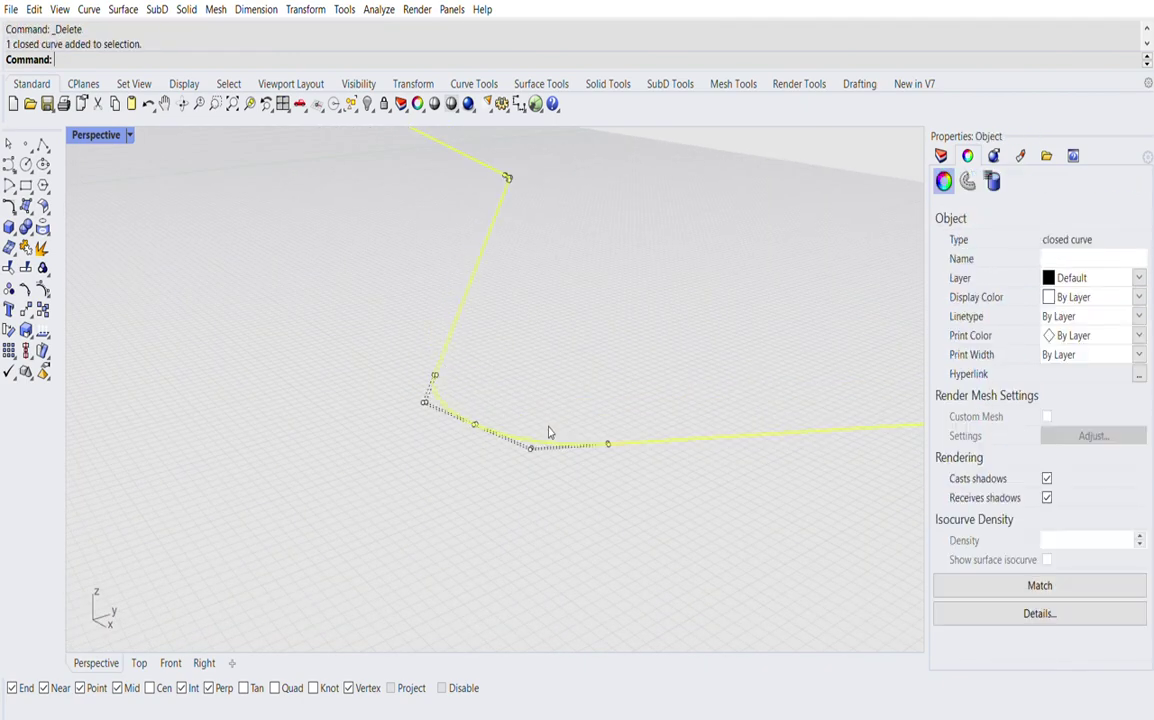
scroll(546, 420, "down", 10)
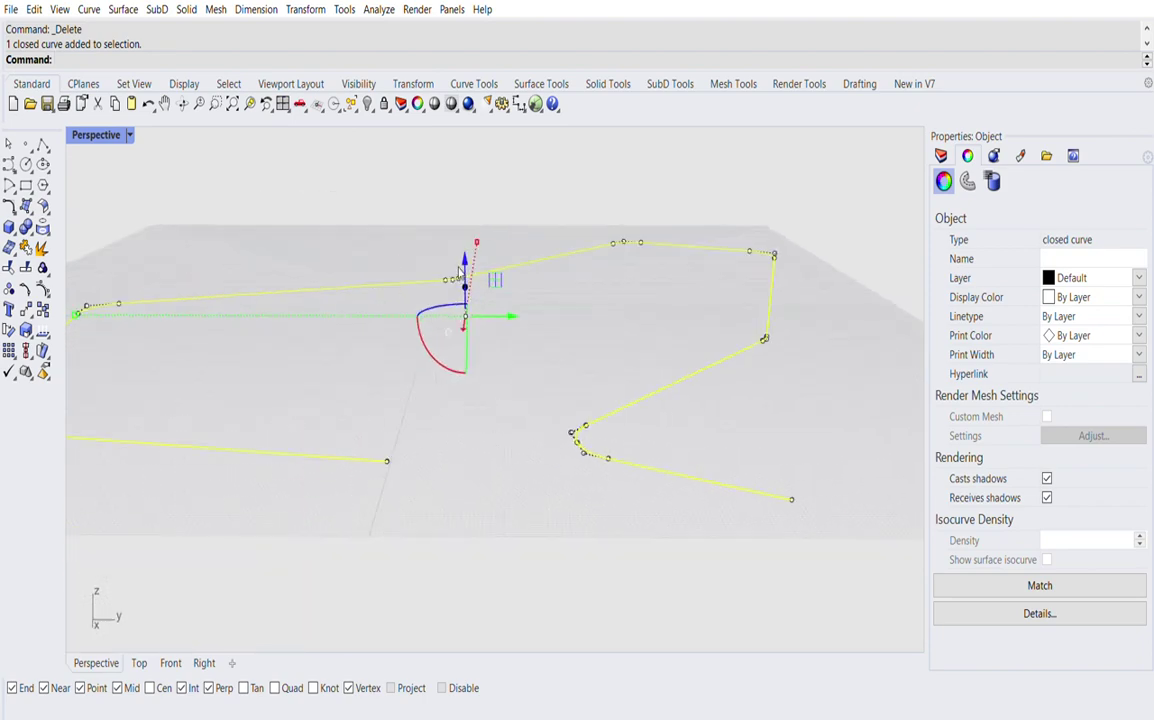
scroll(443, 300, "up", 3)
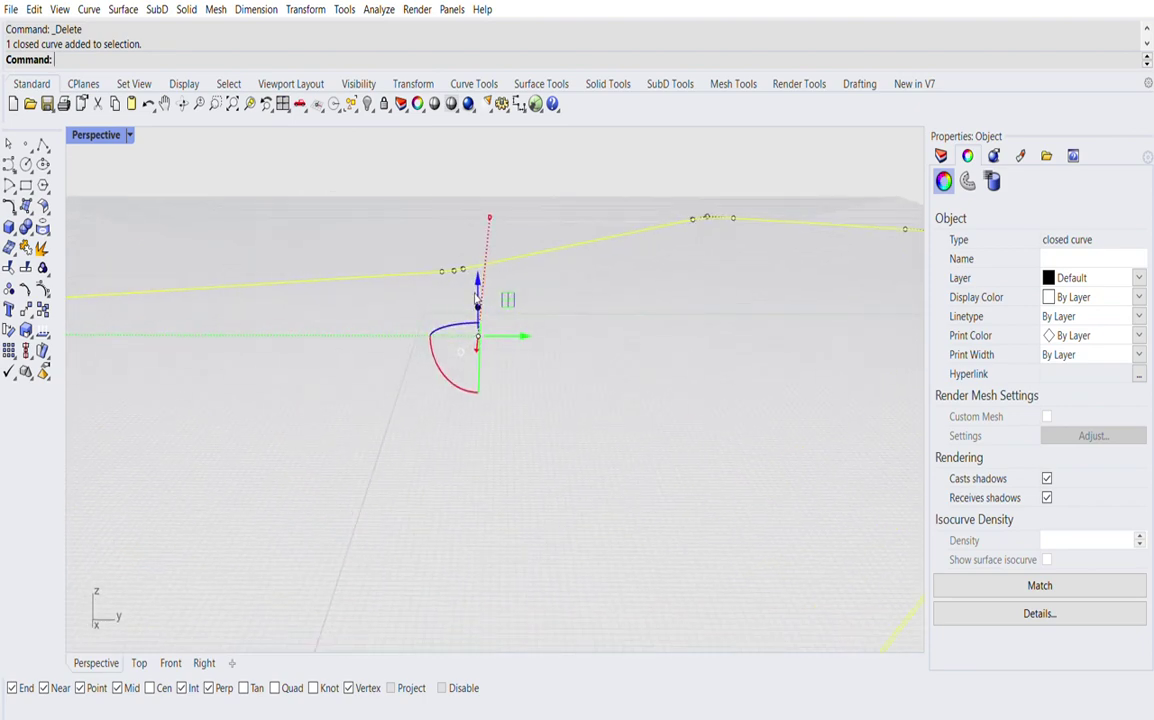
right_click_drag(499, 332, 560, 356)
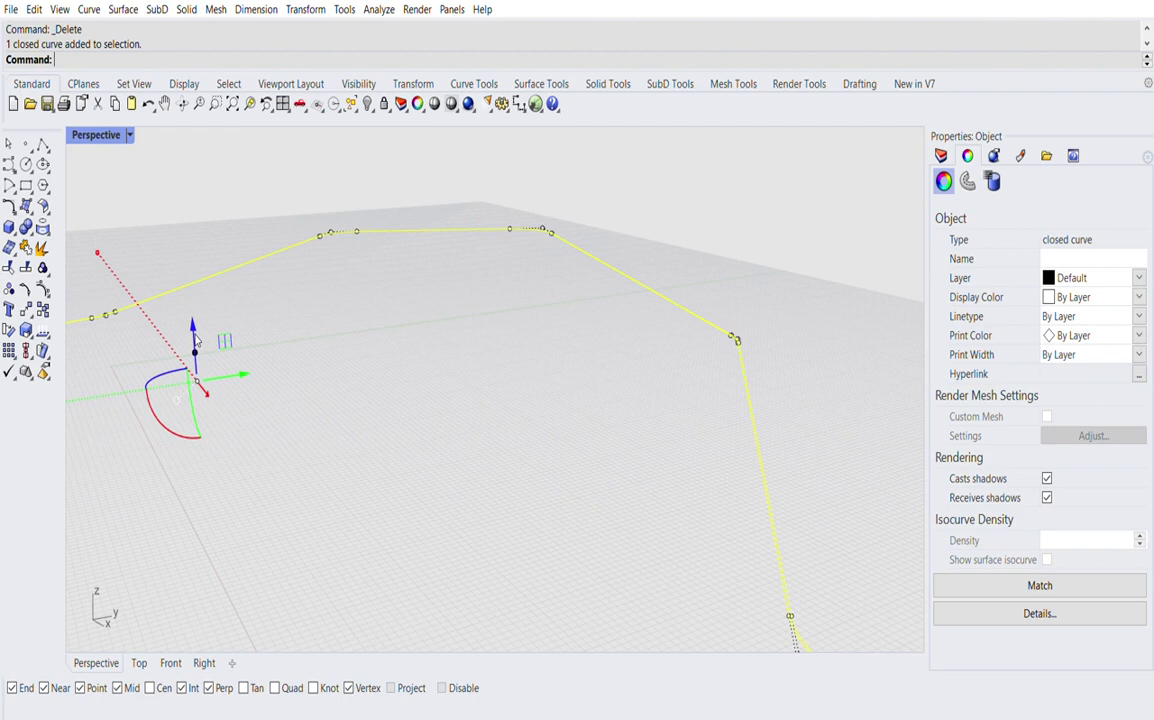
left_click_drag(195, 340, 200, 339)
left_click(200, 339)
right_click_drag(200, 339, 408, 380)
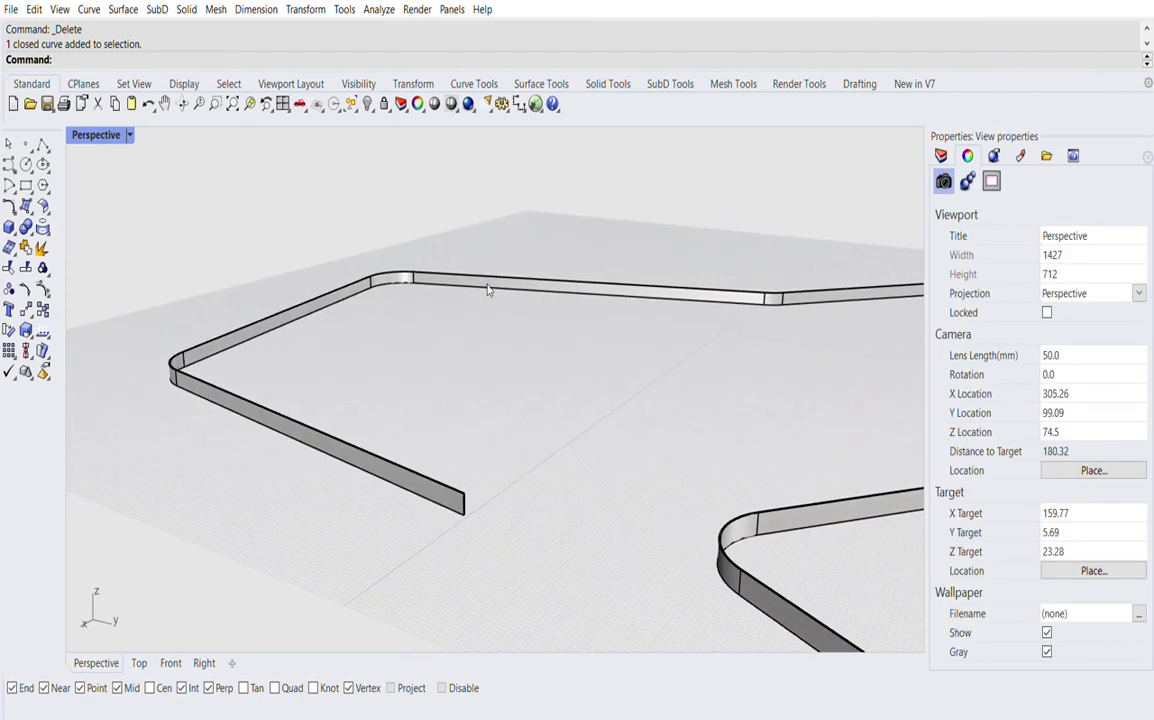
- Undo the gumball extrusion and reselect the closed offset curve in the Perspective view
key("ctrl+z")
right_click_drag(510, 343, 576, 360)
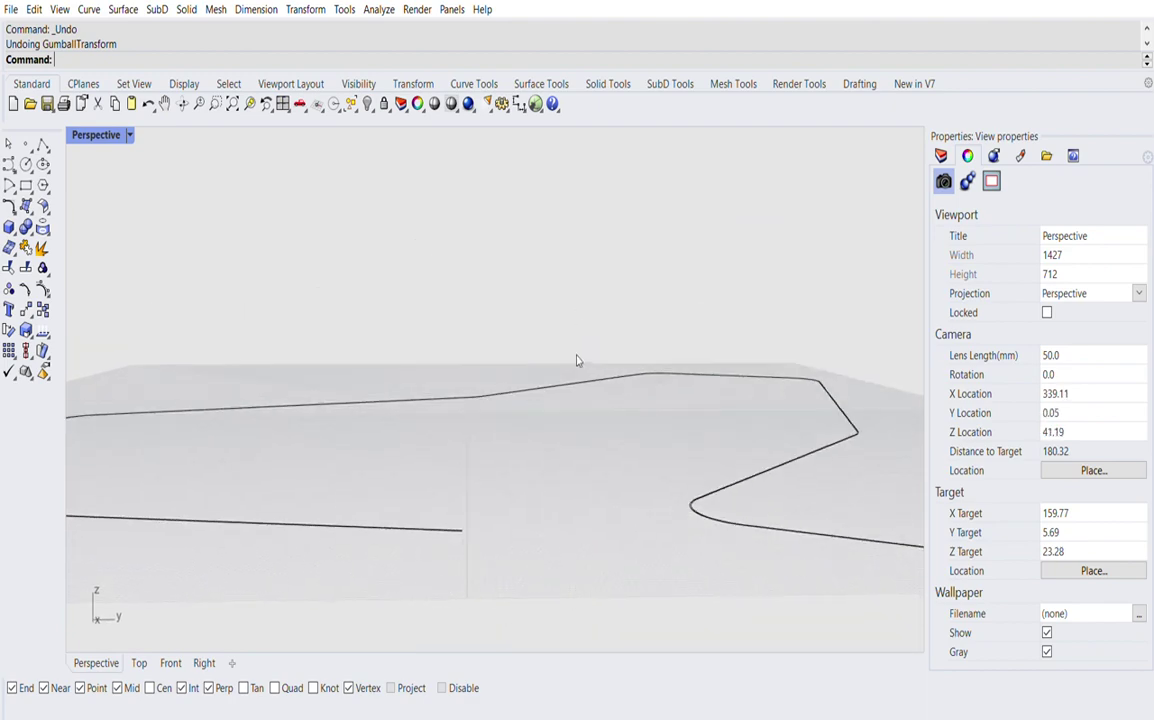
left_click(577, 372)
right_click_drag(541, 453, 482, 438)
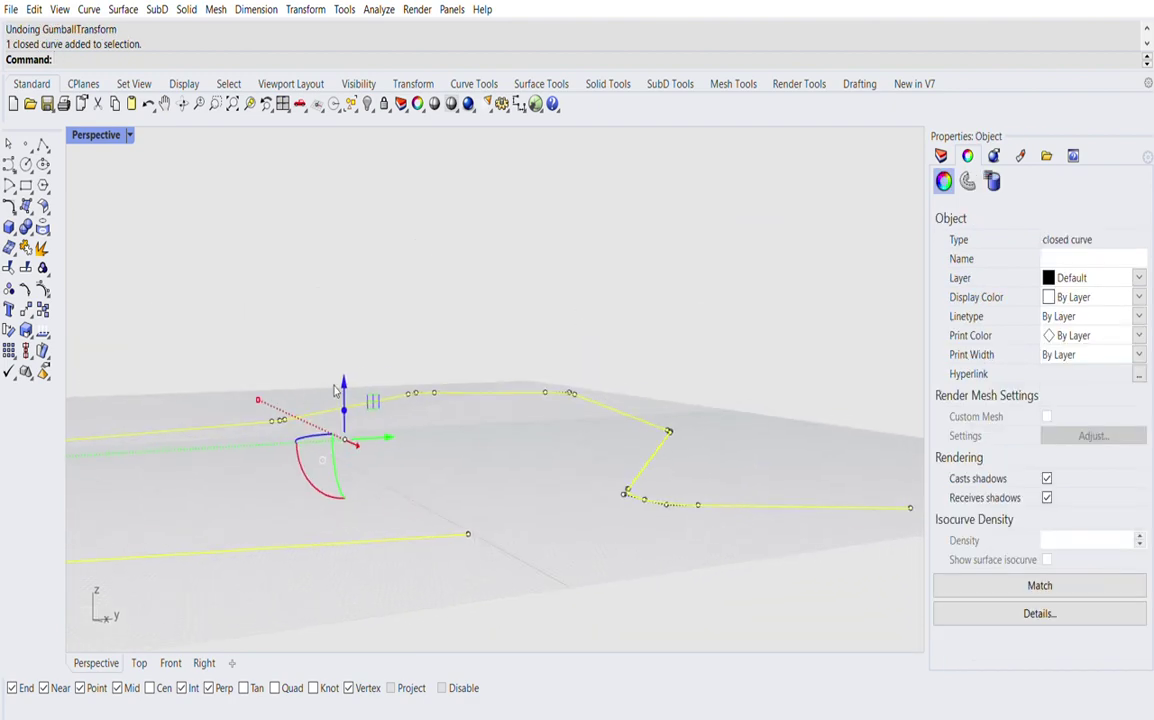
right_click_drag(350, 397, 376, 489)
scroll(493, 318, "up", 4)
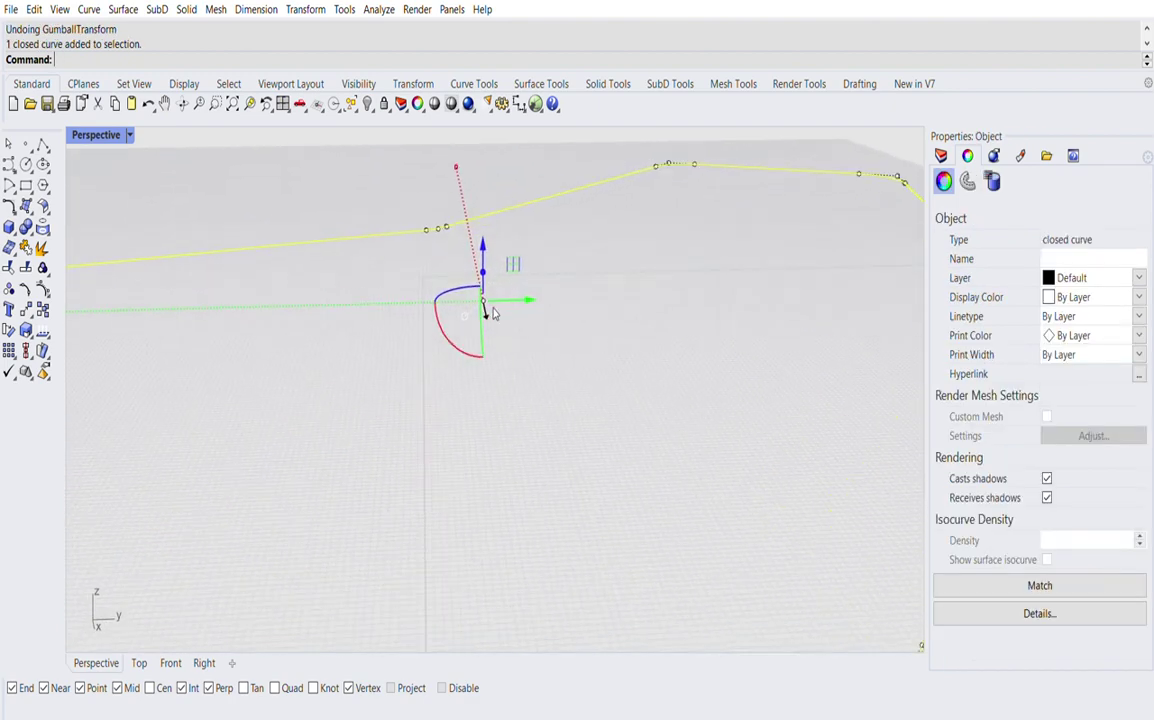
scroll(454, 303, "down", 4)
right_click_drag(520, 352, 435, 370)
scroll(374, 293, "down", 4)
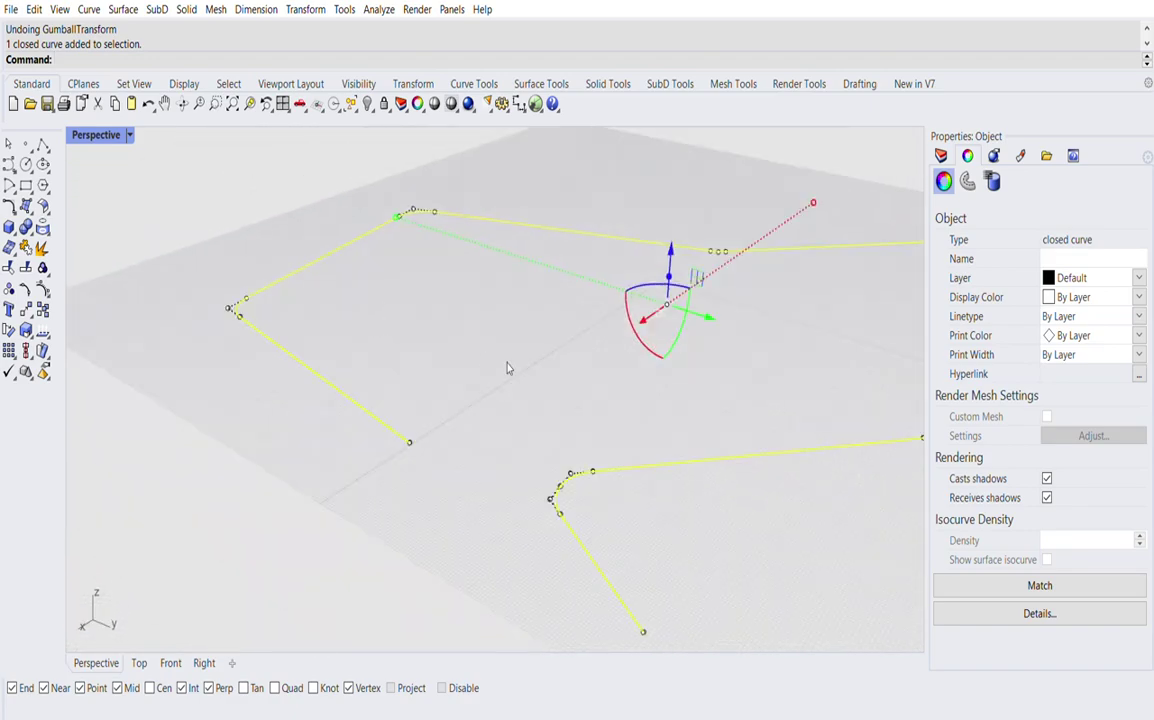
- Select the closed wall outline curve and extrude it upward with the gumball
left_click(507, 366)
scroll(502, 348, "down", 4)
right_click_drag(497, 340, 621, 327)
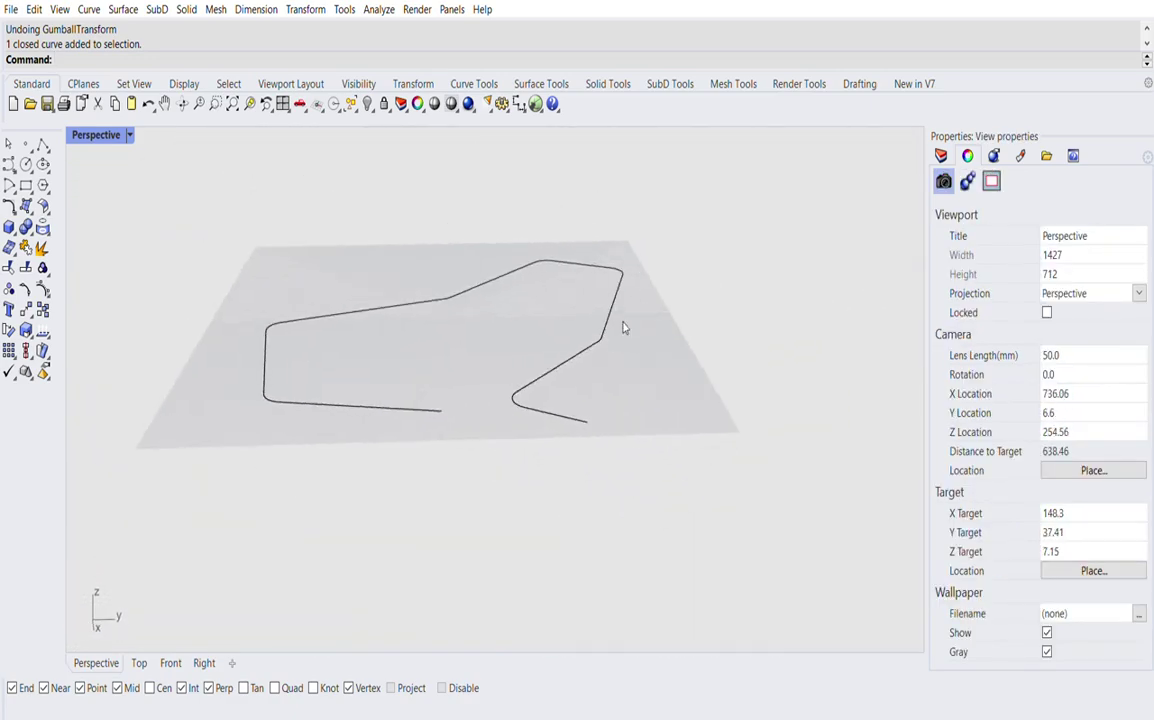
scroll(461, 292, "up", 4)
scroll(461, 287, "up", 4)
left_click_drag(460, 263, 412, 280)
scroll(450, 240, "down", 9)
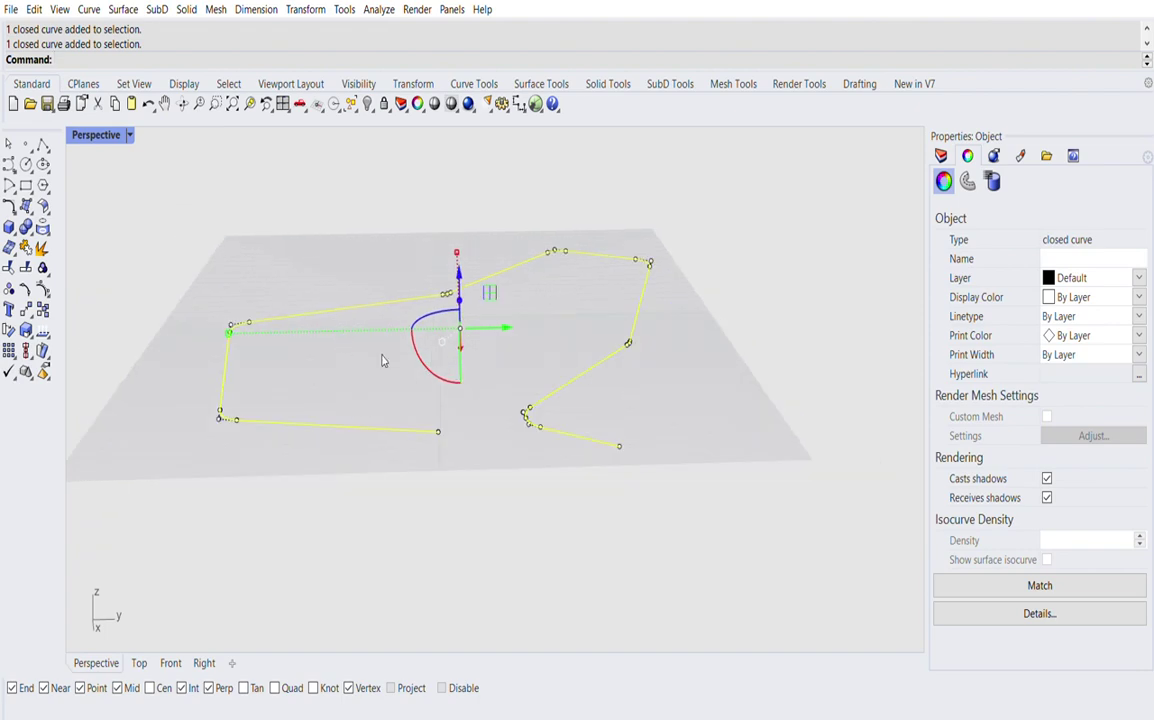
right_click_drag(347, 325, 457, 362)
scroll(360, 305, "up", 3)
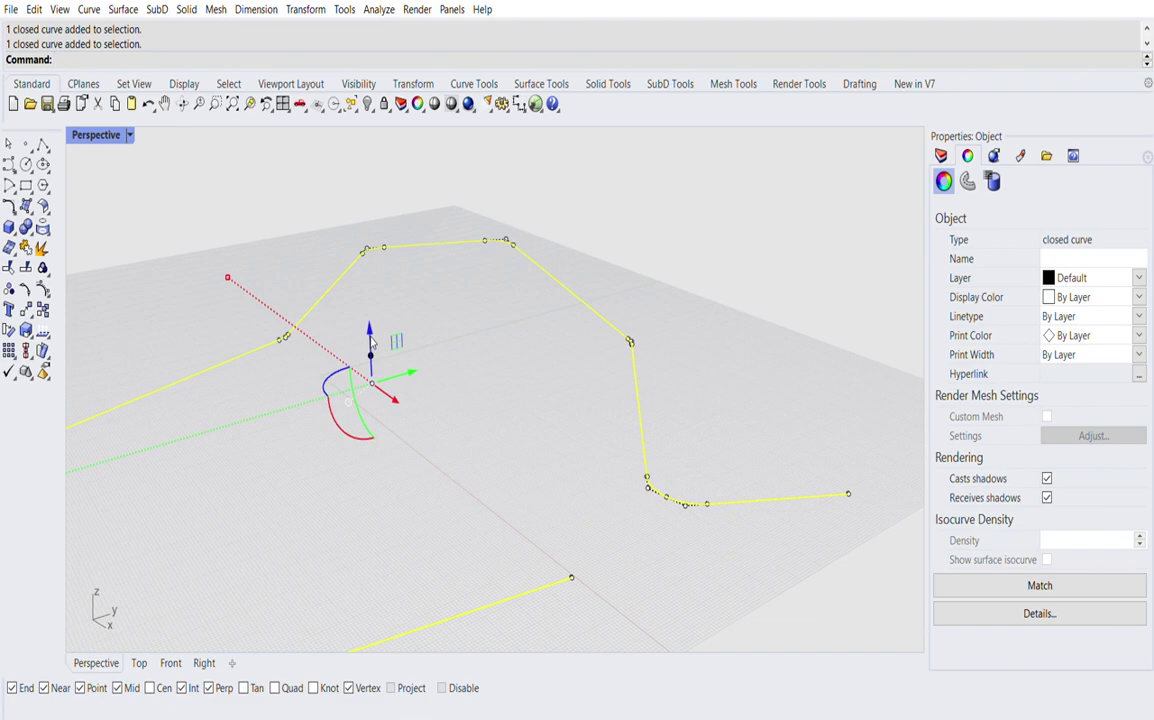
left_click_drag(370, 342, 381, 178)
scroll(487, 375, "down", 2)
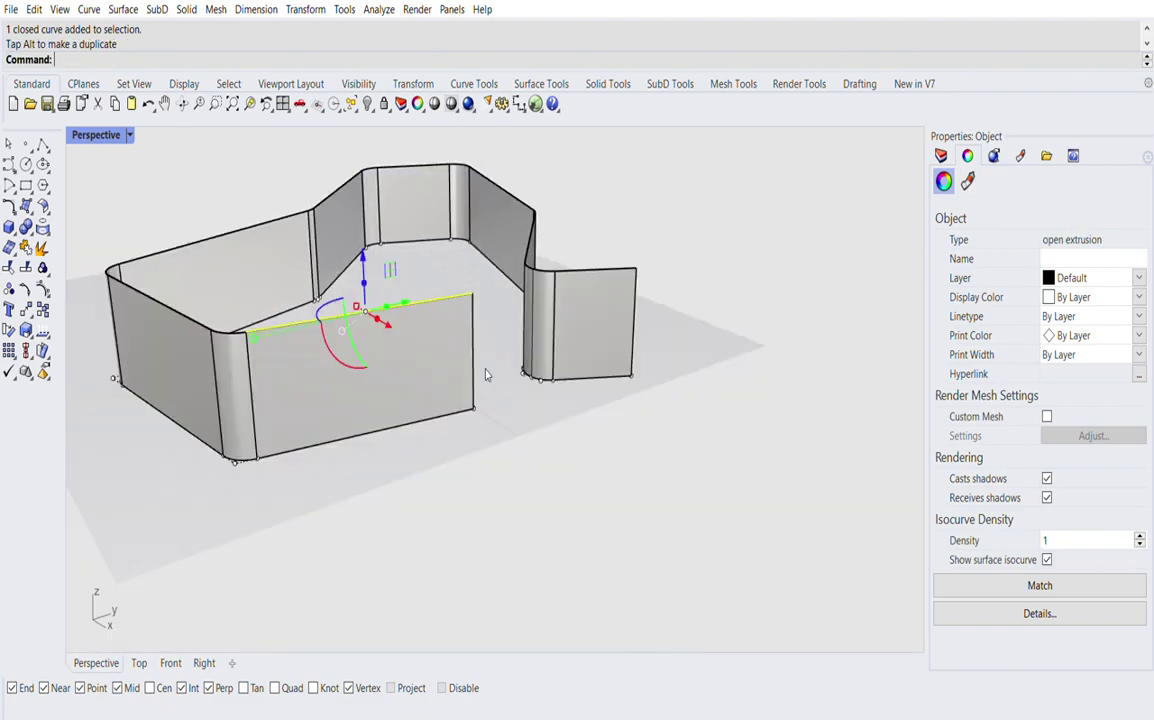
- Delete the extruded wall together with its base curve to clear the scene
right_click_drag(527, 412, 466, 424)
left_click(466, 424)
right_click_drag(426, 387, 465, 399)
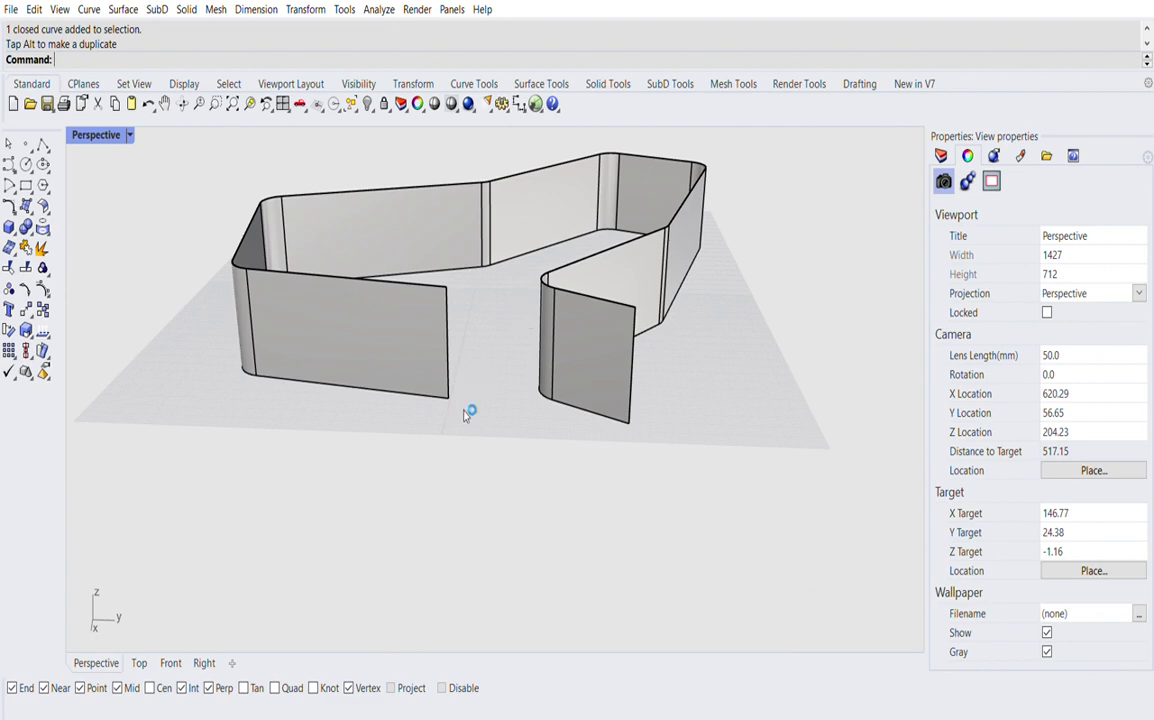
right_click_drag(469, 412, 576, 389)
scroll(417, 360, "down", 5)
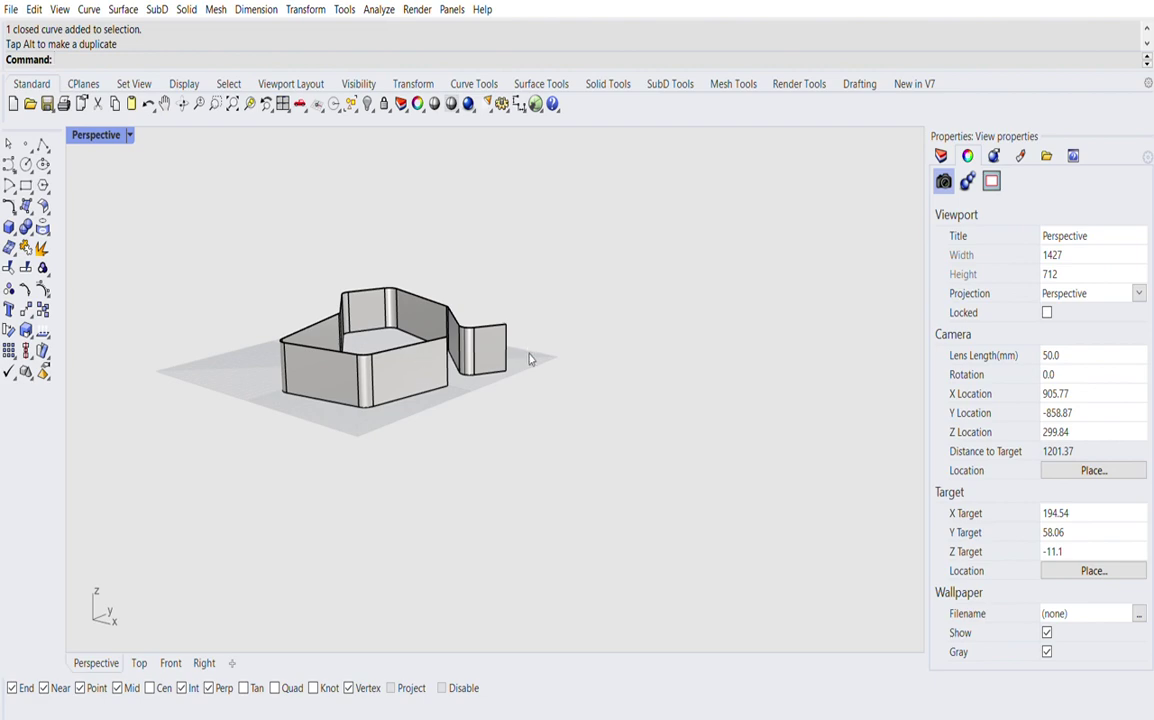
left_click(496, 338)
left_click_drag(538, 292, 188, 466)
key("Delete")
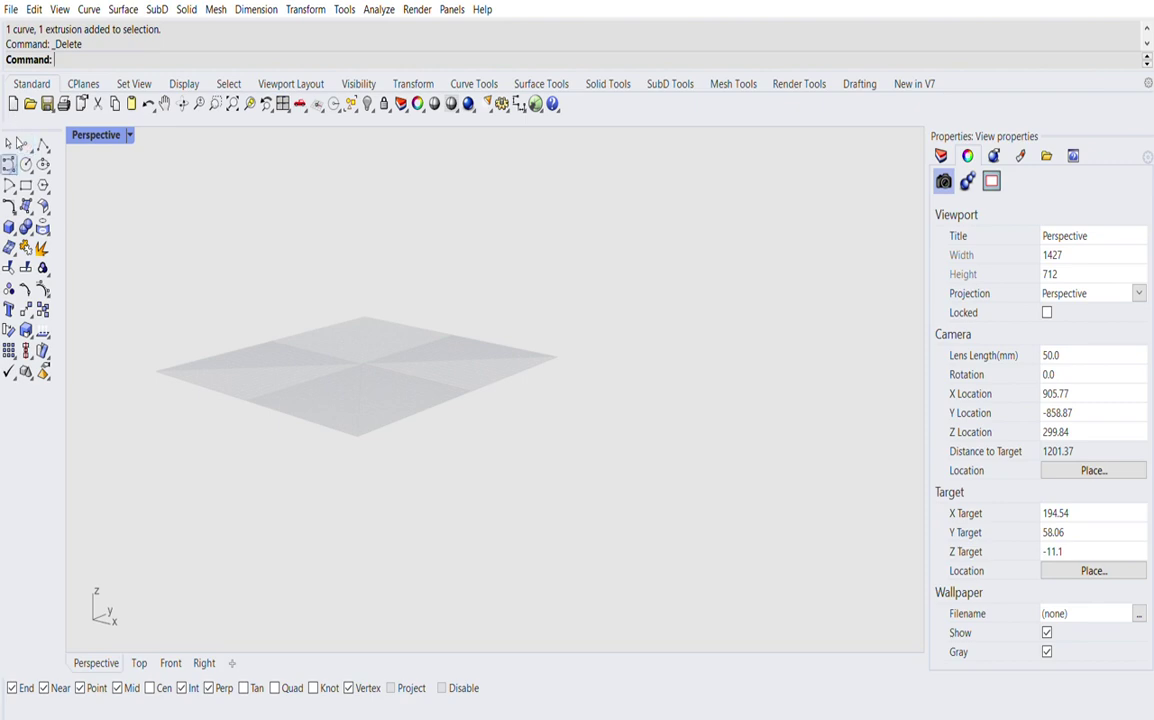
- Draw a closed degree-3 control point curve from seven points on the ground plane in the Perspective view
left_click(9, 165)
scroll(309, 335, "up", 5)
left_click(476, 367)
left_click(288, 380)
left_click(263, 419)
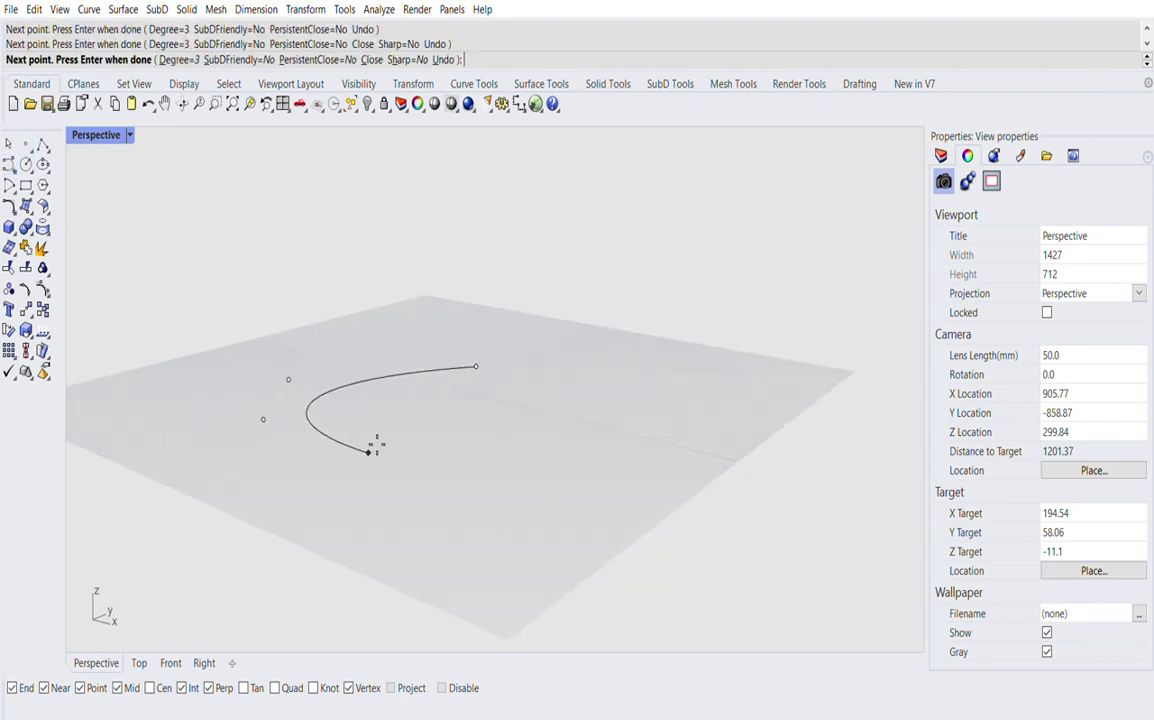
left_click(368, 453)
left_click(530, 455)
left_click(575, 462)
left_click(614, 363)
left_click(483, 364)
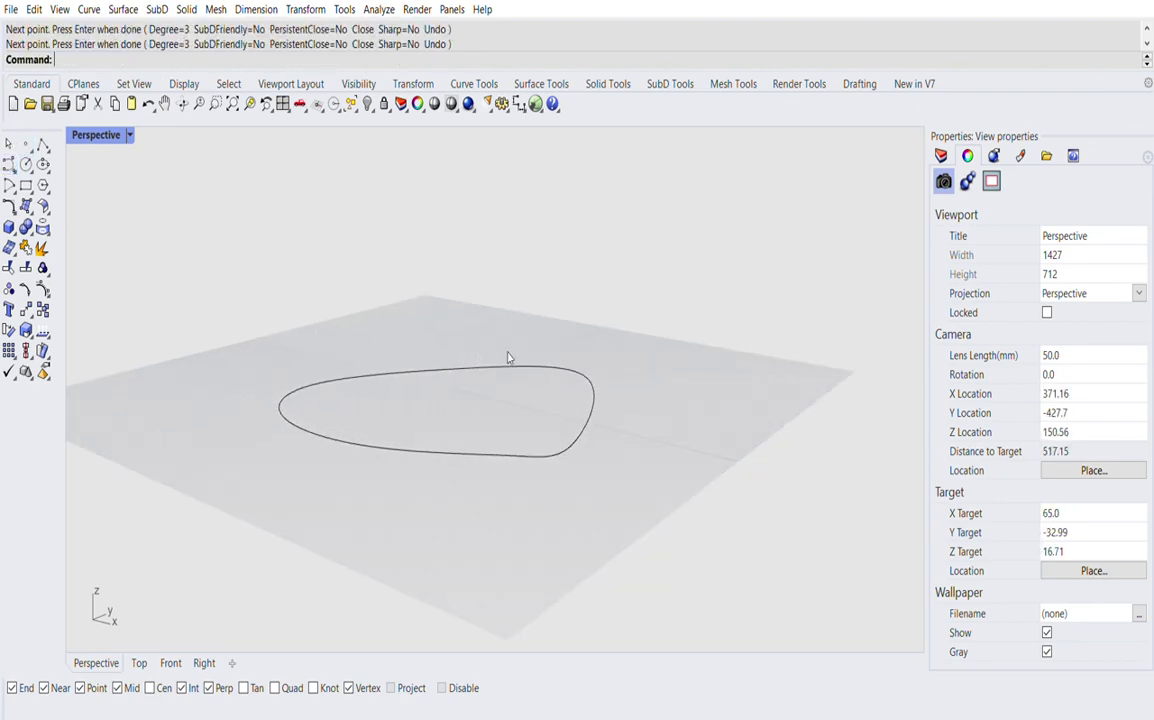
- Duplicate the closed curve upward with the gumball and scale the copy down
left_click(482, 368)
left_click_drag(482, 368, 326, 303)
right_click_drag(436, 363, 408, 385)
left_click_drag(343, 308, 357, 268)
left_click_drag(437, 212, 466, 242)
left_click(567, 363)
- Pull one control point of the smaller upper curve inward to give that side a concave bend
left_click(492, 311)
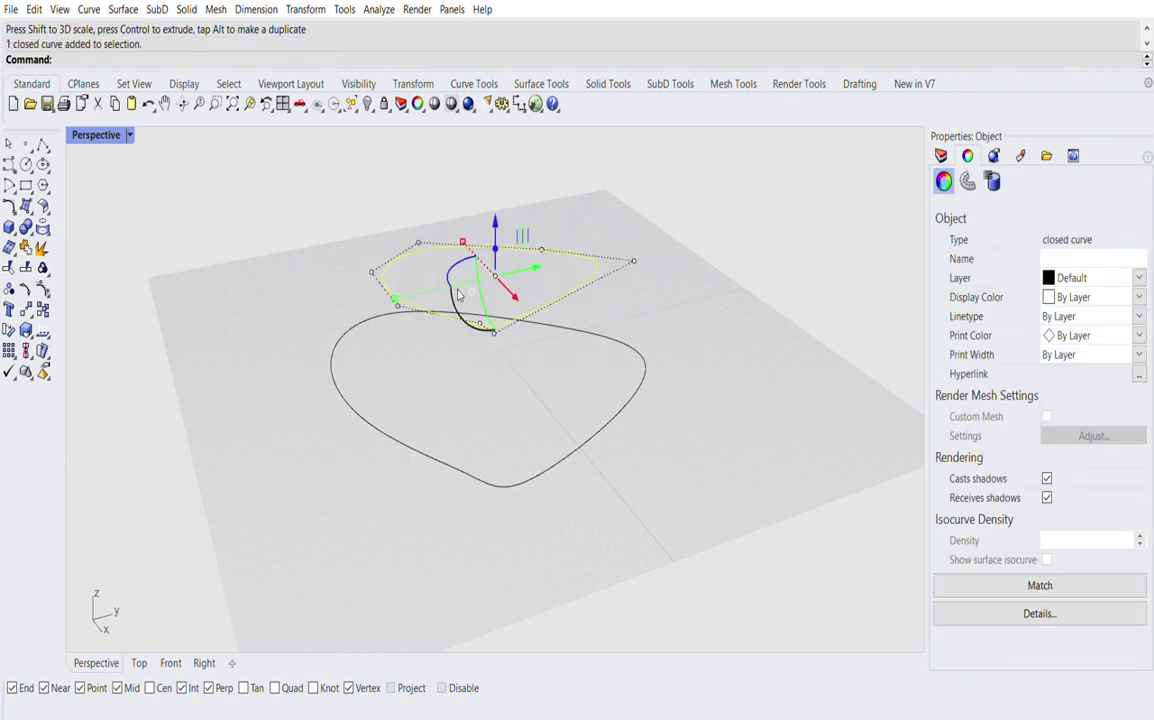
left_click(463, 287)
left_click(474, 323)
left_click_drag(408, 221, 441, 255)
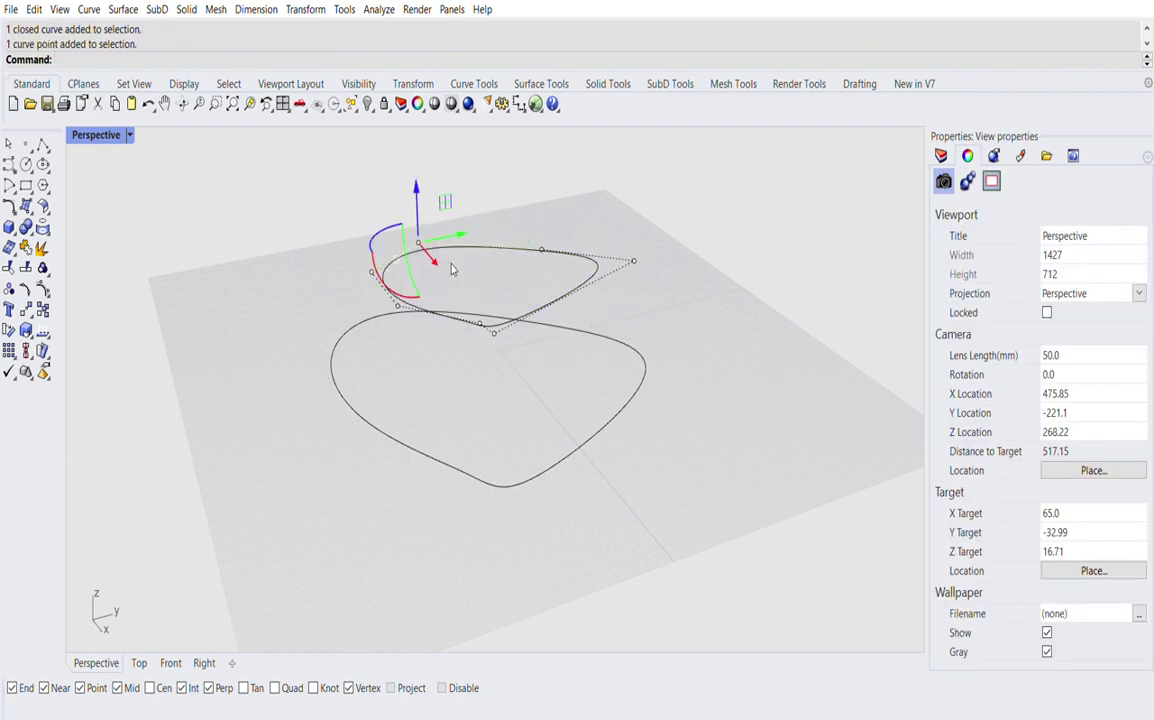
right_click_drag(451, 267, 555, 263)
left_click_drag(358, 299, 435, 289)
left_click(586, 298)
right_click_drag(586, 298, 519, 313)
- Duplicate the reshaped curve upward with the gumball to make a third profile above it
left_click(517, 309)
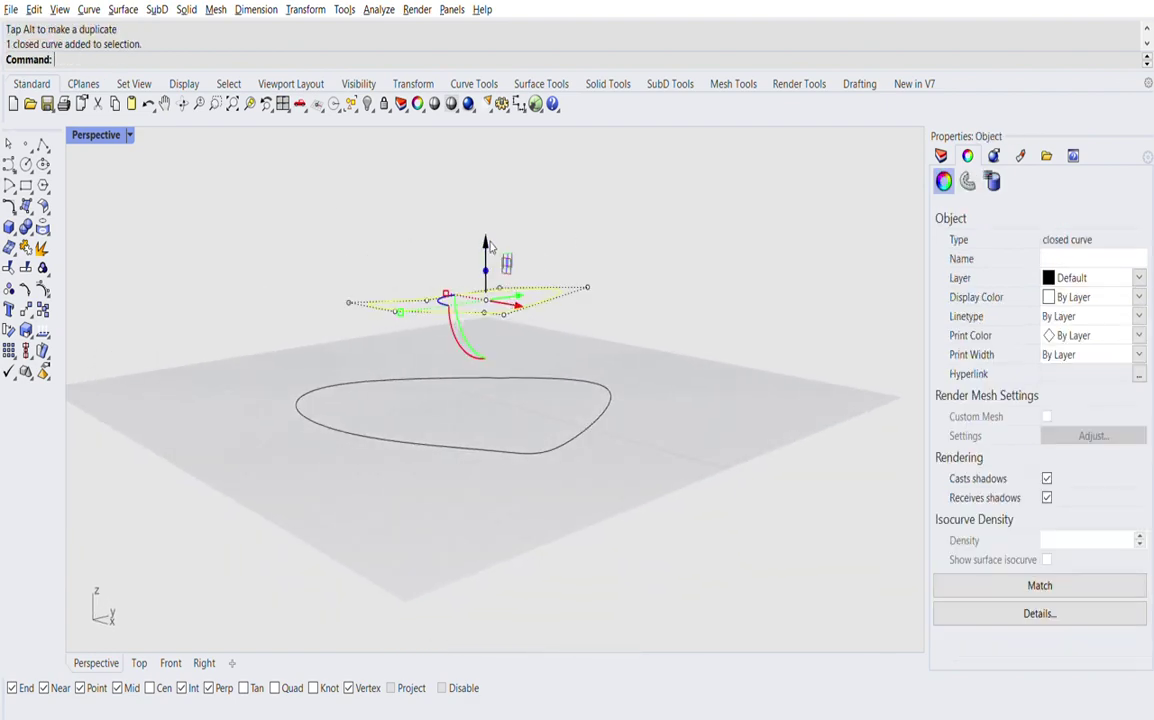
left_click_drag(487, 247, 487, 127, "alt")
right_click_drag(525, 235, 485, 446)
left_click(492, 446)
scroll(510, 440, "down", 7)
right_click_drag(555, 428, 515, 317)
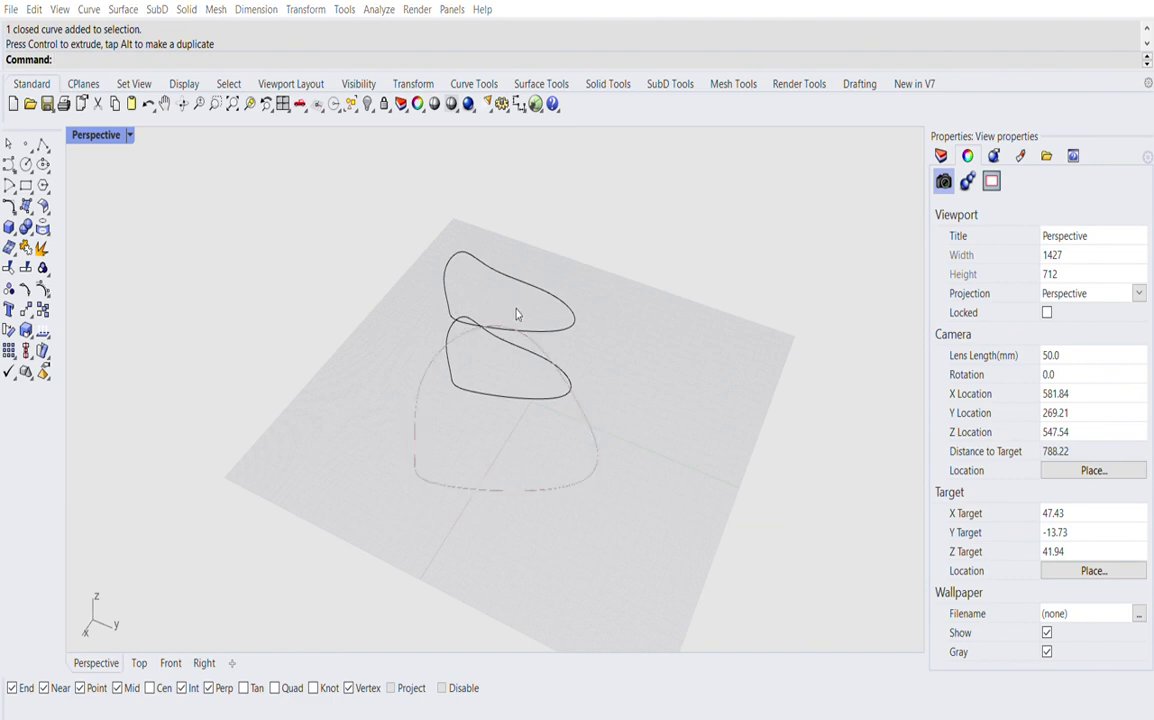
- Reshape the topmost curve by moving two of its control points
left_click(441, 296)
left_click_drag(400, 299, 386, 343)
left_click(828, 362)
right_click_drag(425, 446, 552, 386)
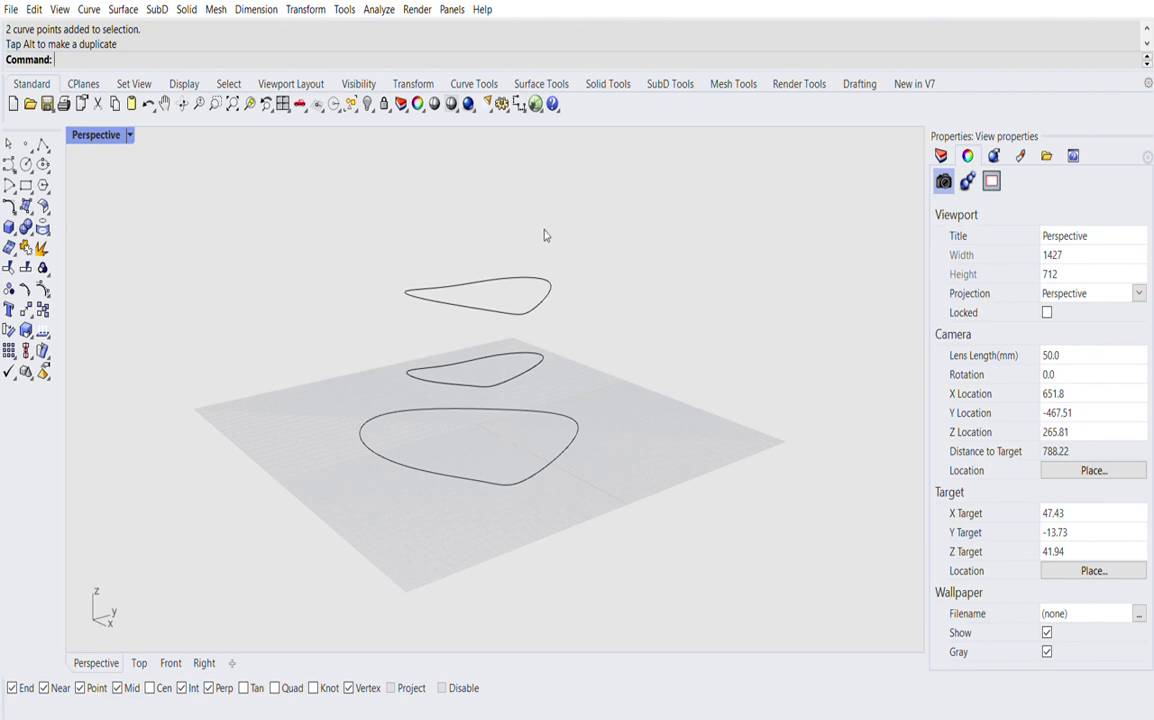
left_click_drag(543, 248, 588, 190)
right_click_drag(443, 358, 514, 364)
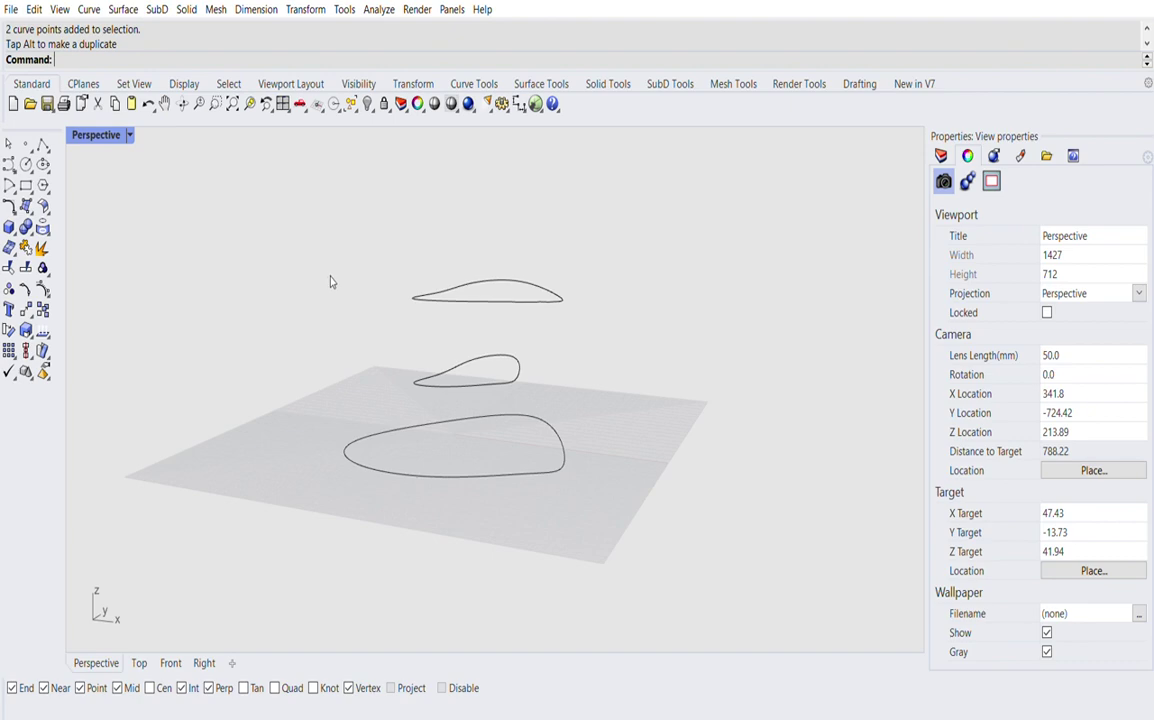
- Loft the three stacked closed curves with their suggested seam points and inspect the preview around its sides
type("Loft")
key("Return")
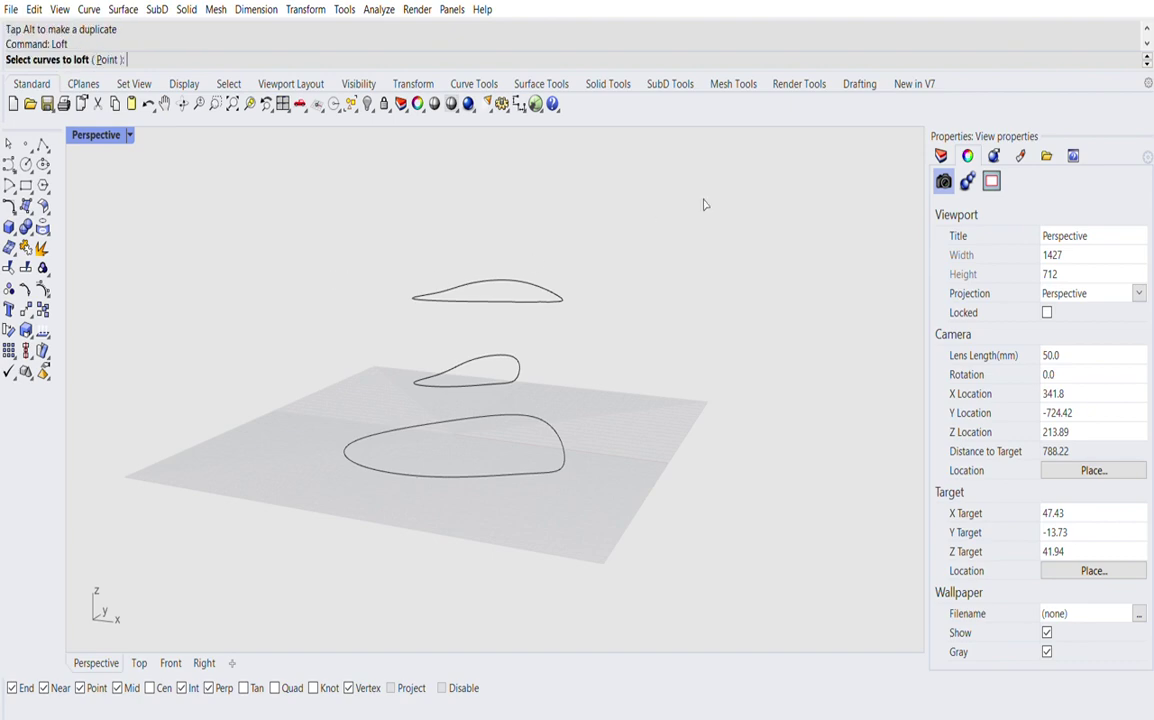
left_click_drag(693, 213, 544, 442)
left_click_drag(537, 226, 424, 510)
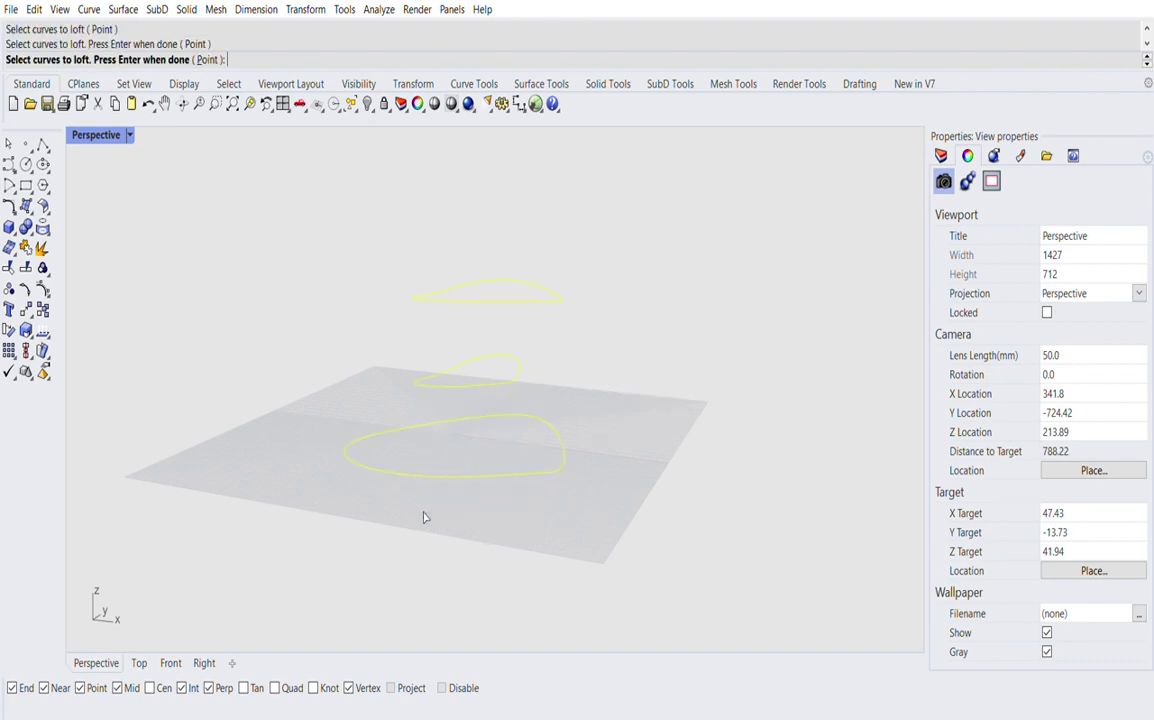
key("Return")
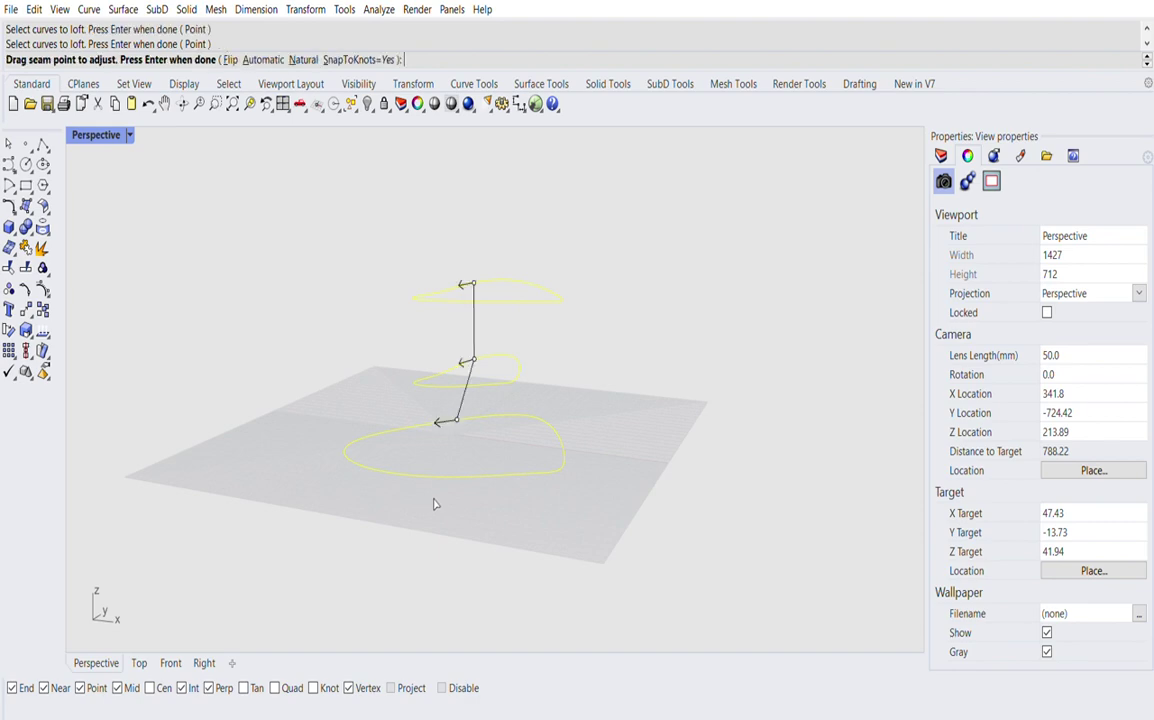
key("Return")
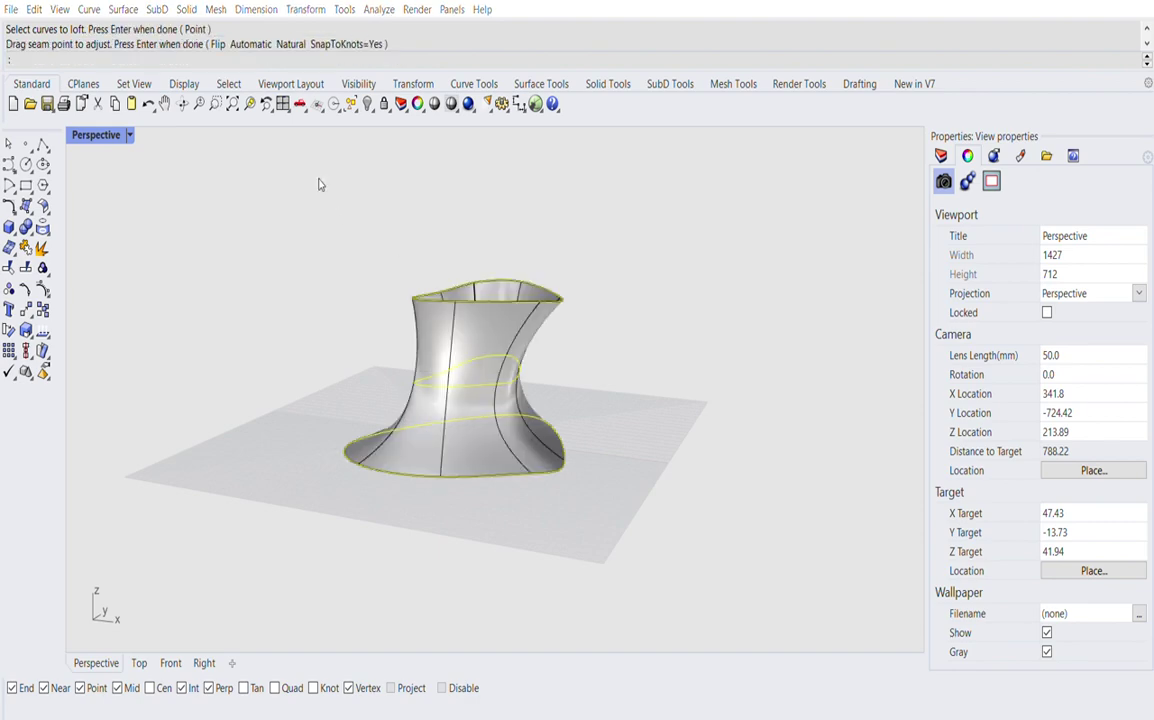
scroll(614, 376, "down", 4)
right_click_drag(642, 408, 502, 342)
scroll(502, 338, "up", 7)
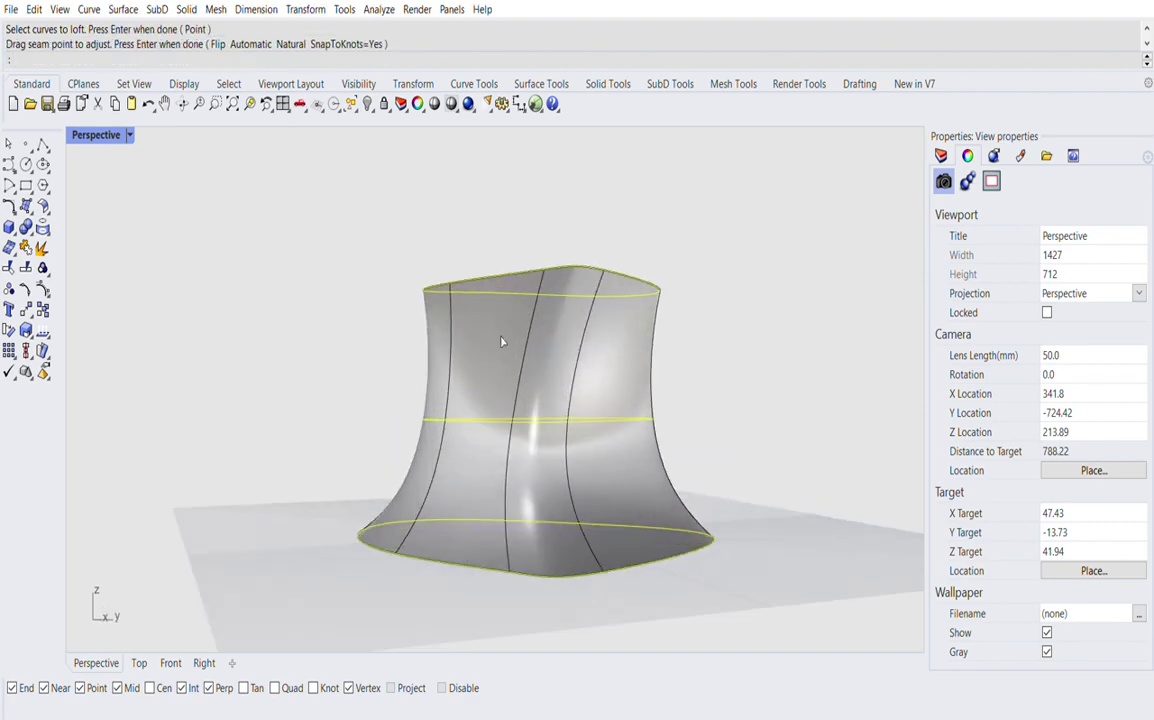
right_click_drag(604, 399, 505, 400)
scroll(469, 344, "down", 3)
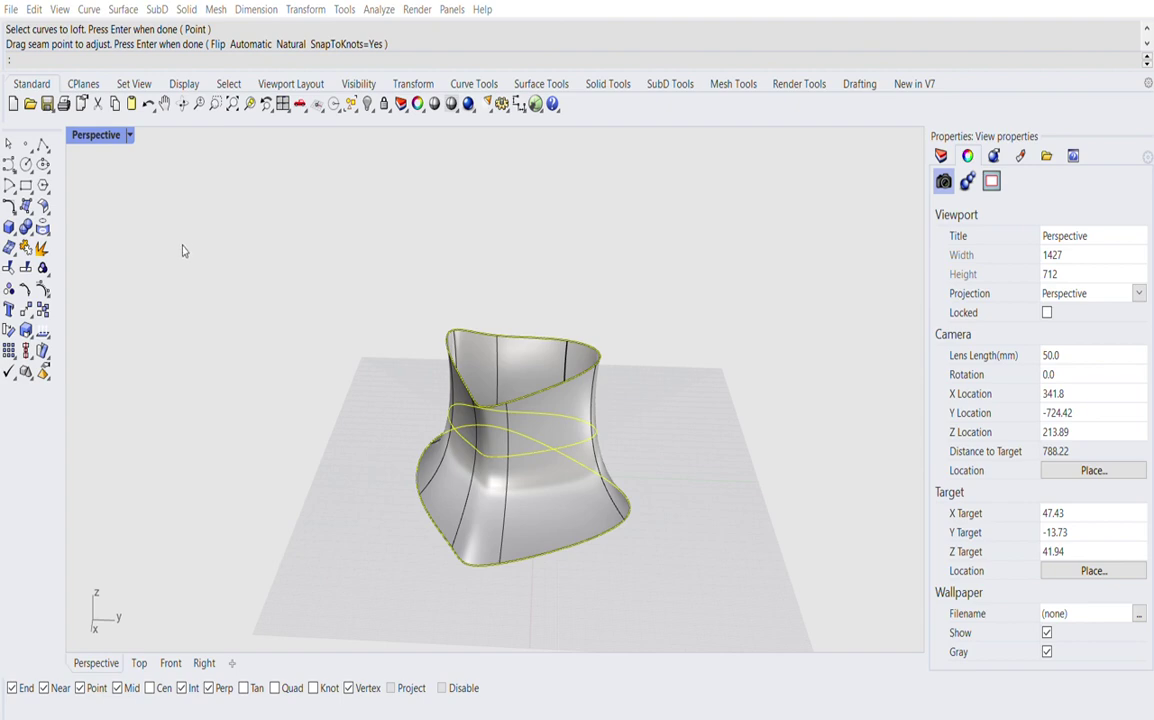
- Switch the loft to a looser style that does not follow the middle curve, and compare it from several sides
left_click(163, 219)
left_click(183, 243)
right_click_drag(616, 541, 711, 523)
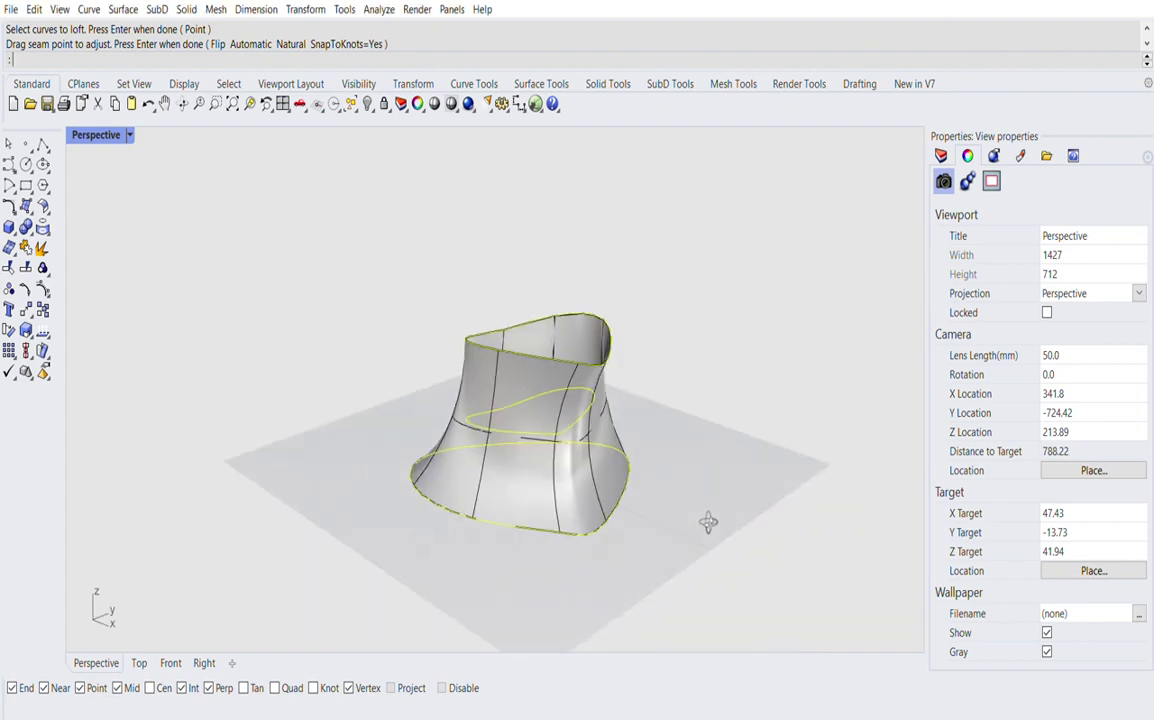
scroll(515, 403, "up", 4)
scroll(433, 410, "down", 3)
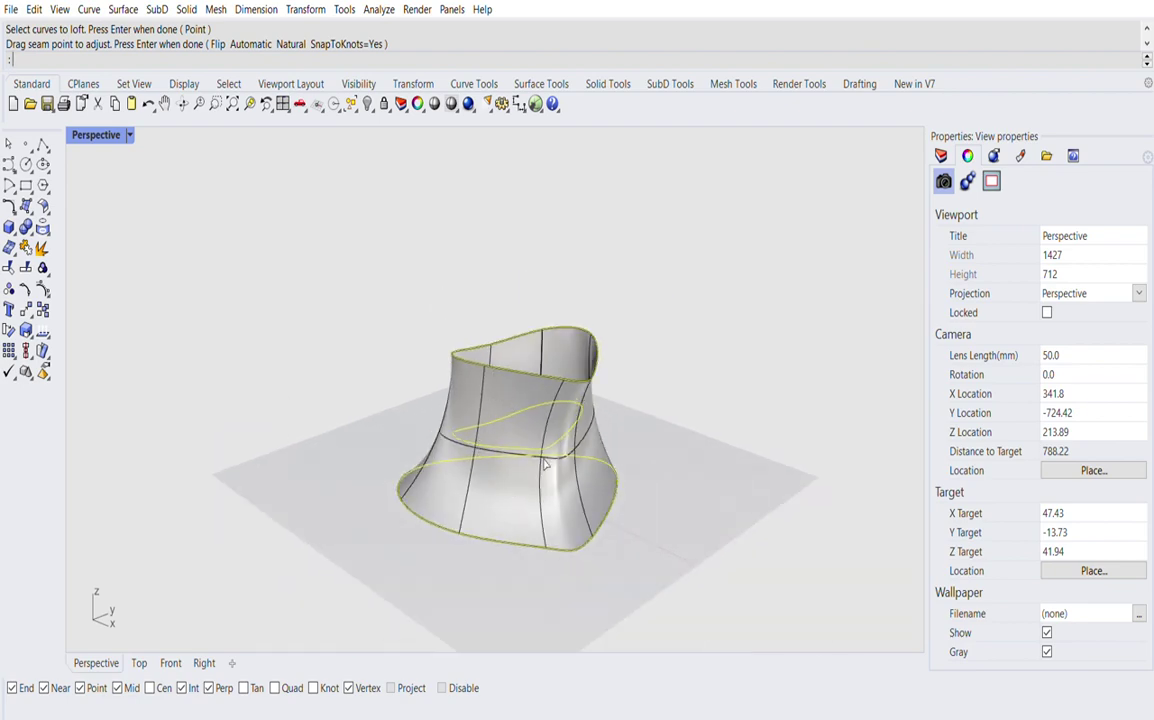
right_click_drag(494, 418, 565, 428)
scroll(572, 429, "up", 3)
scroll(631, 425, "down", 3)
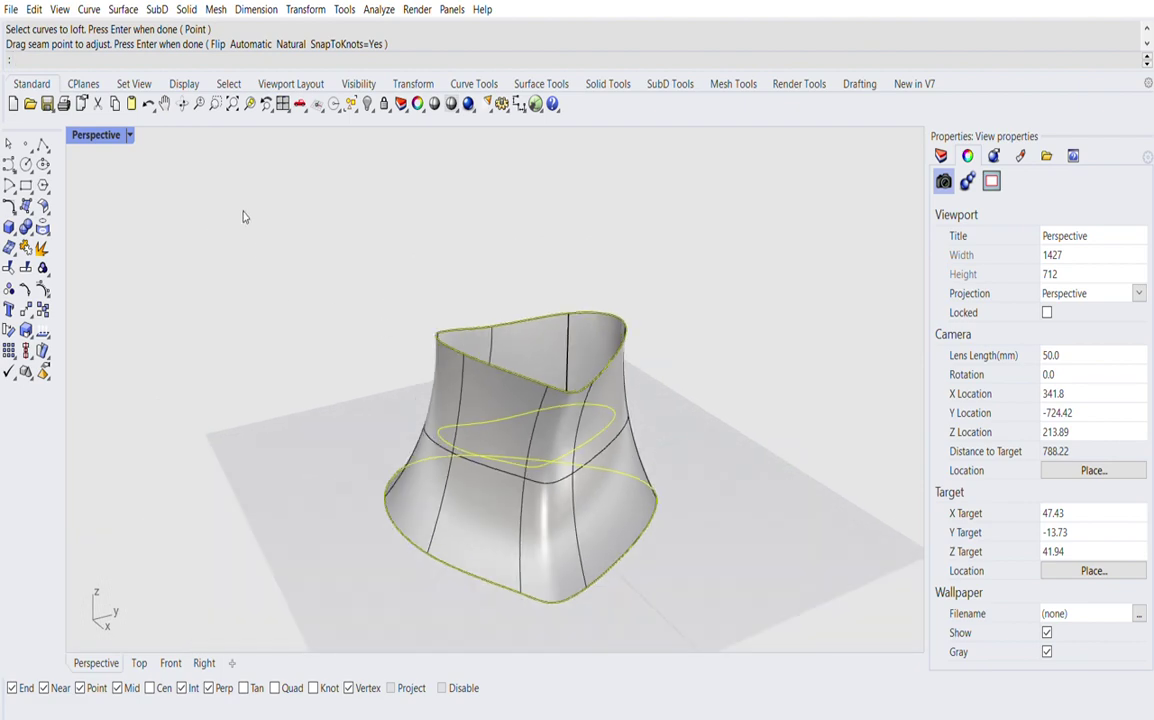
- Return the loft to a style through all three curves and switch it to straight sections between them
left_click(213, 264)
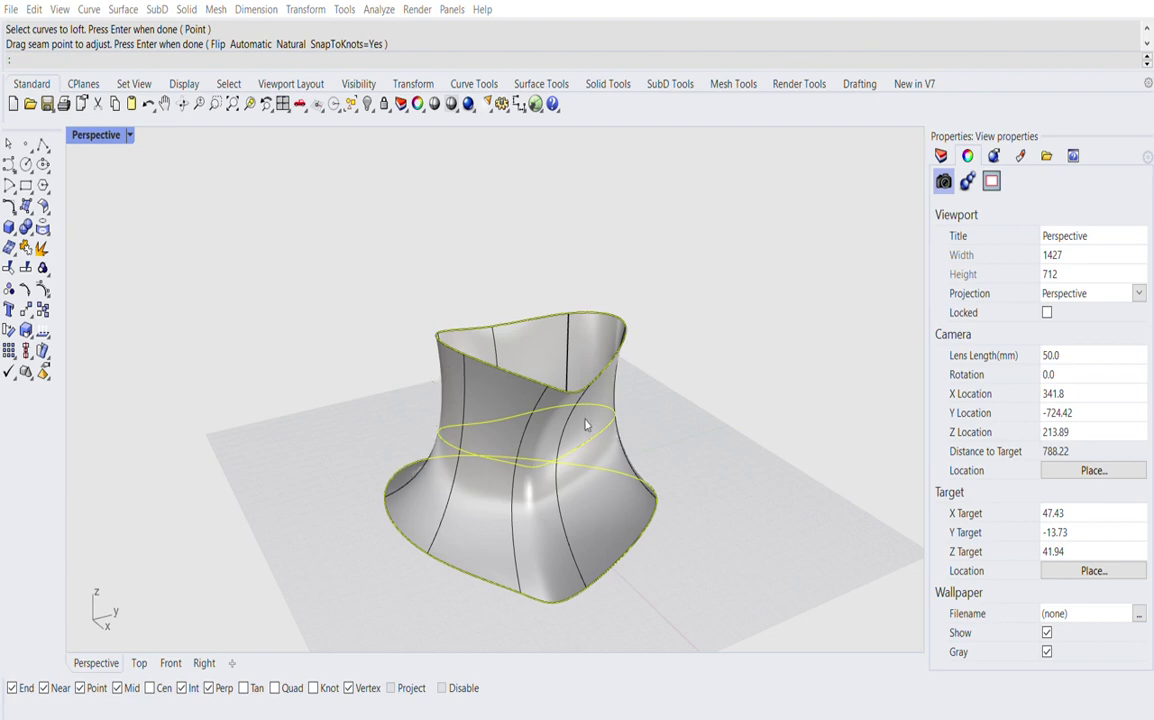
left_click(196, 277)
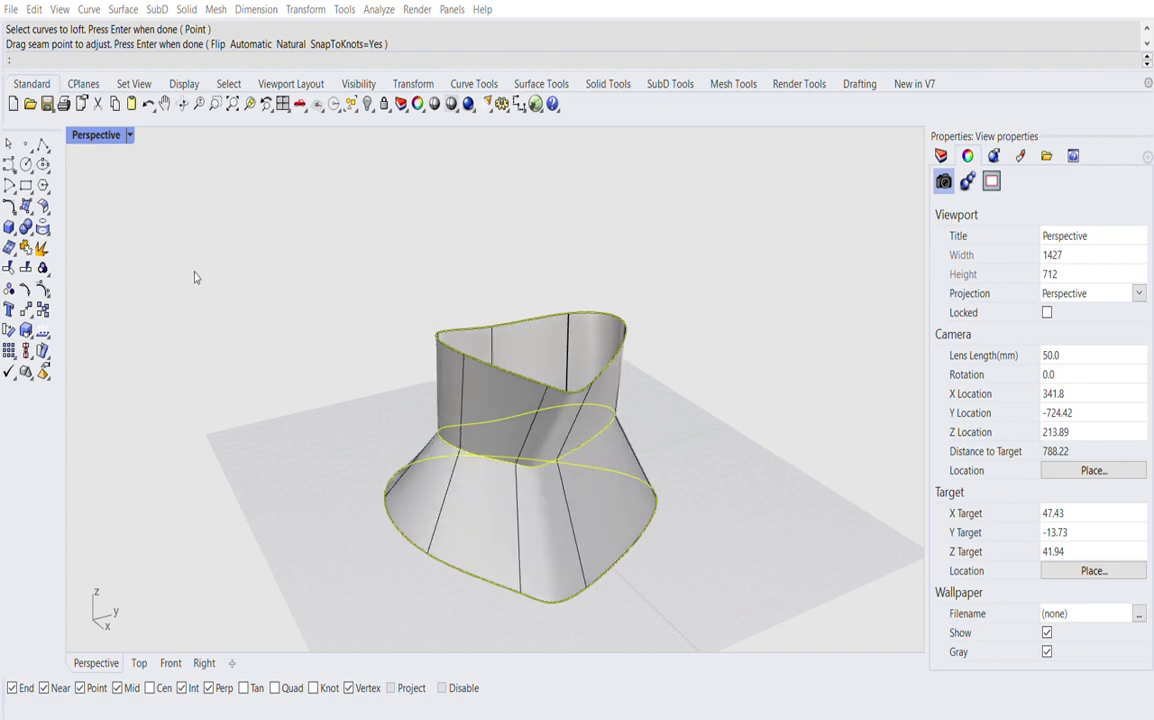
right_click_drag(601, 607, 672, 569)
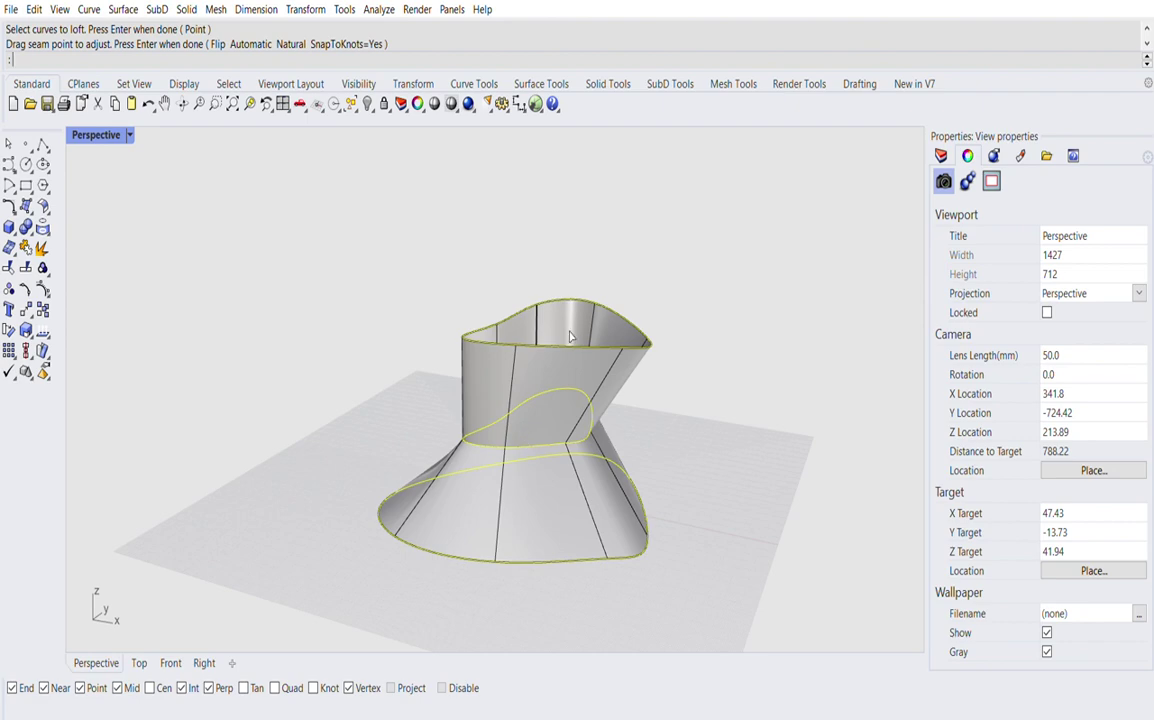
- Try a smooth loft with rounded rather than straight sections through the three closed curves
left_click(183, 293)
right_click_drag(750, 545, 634, 549)
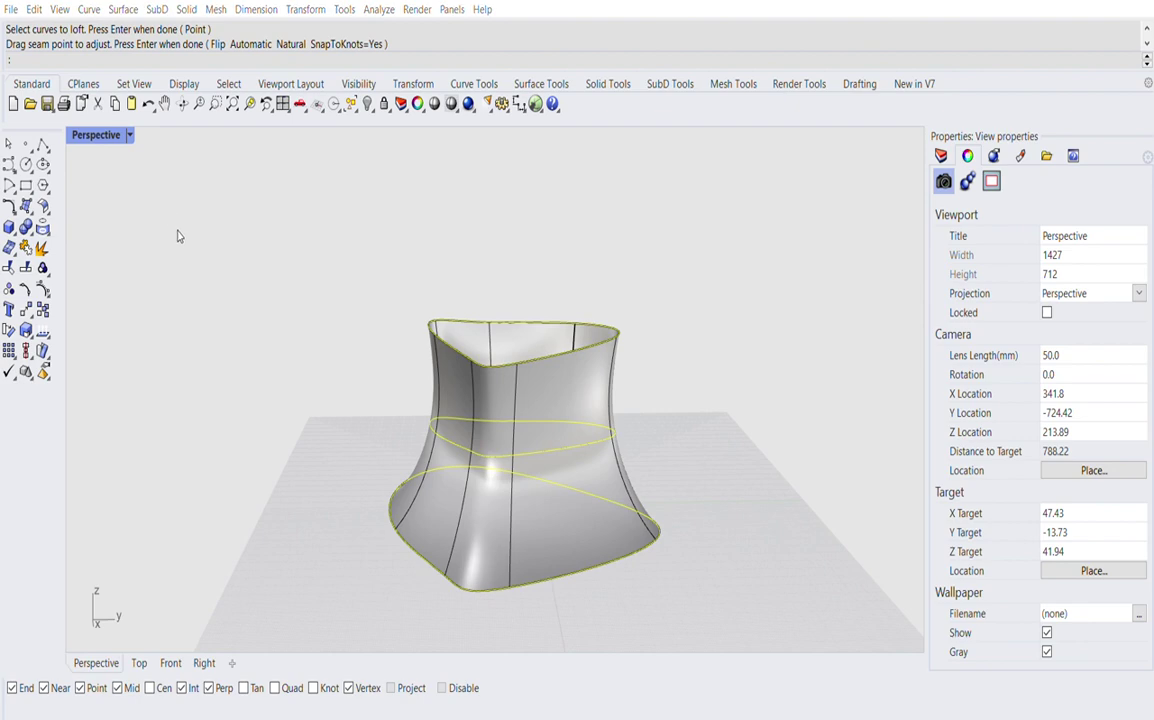
right_click_drag(613, 502, 737, 520)
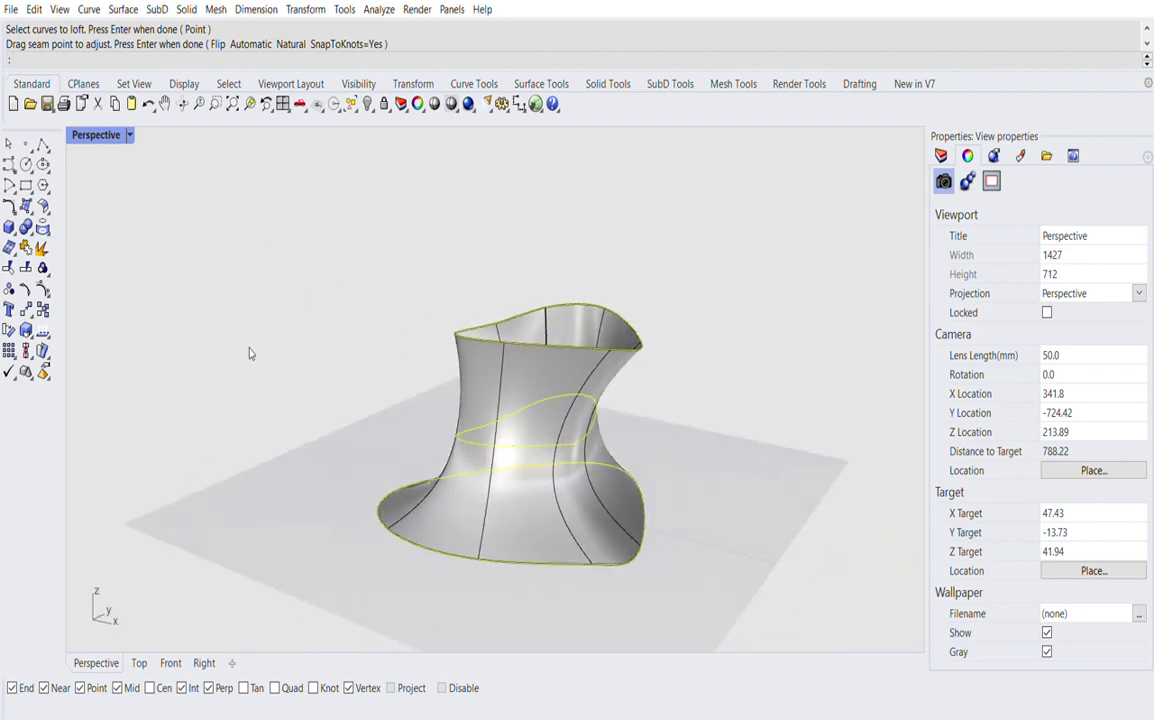
left_click(184, 410)
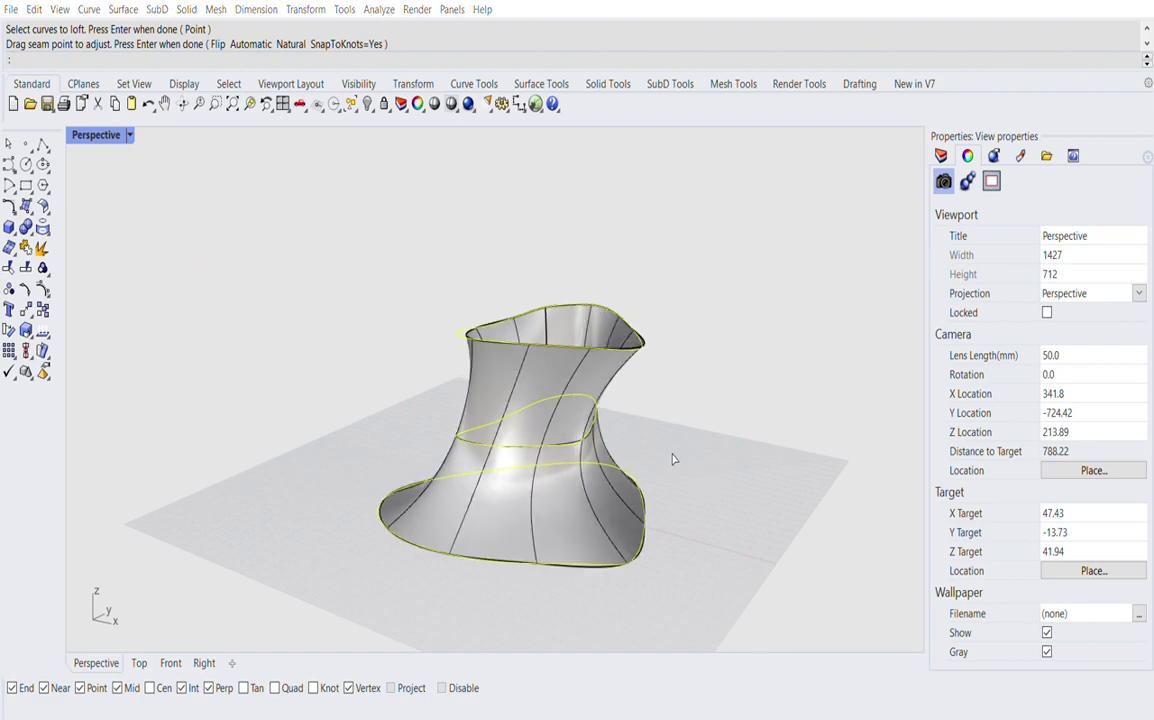
right_click_drag(673, 459, 425, 372)
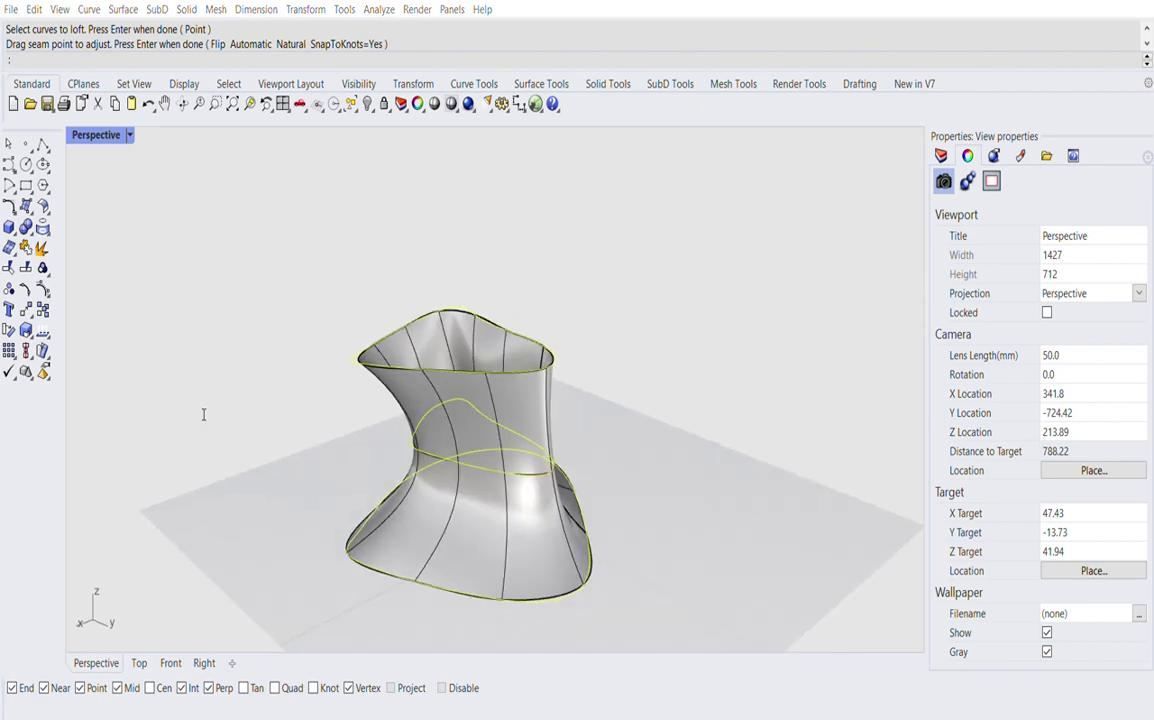
key("Return")
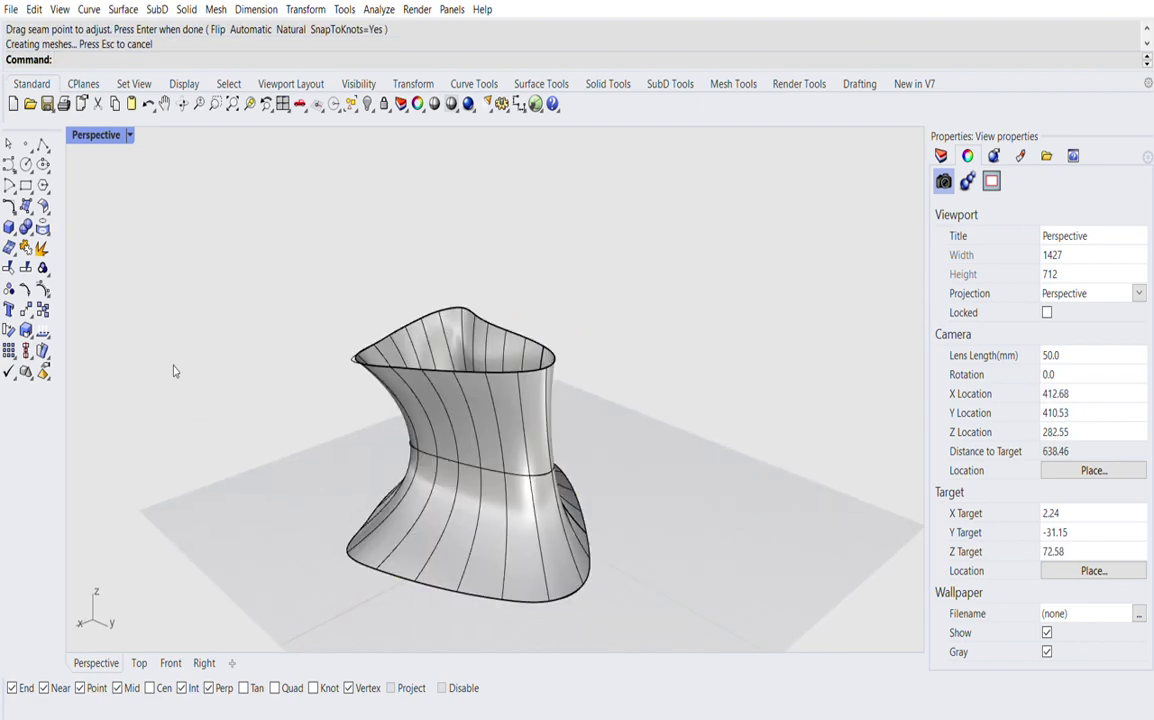
- Inspect the lofted surface and undo the loft
right_click_drag(224, 361, 536, 456)
left_click(492, 494)
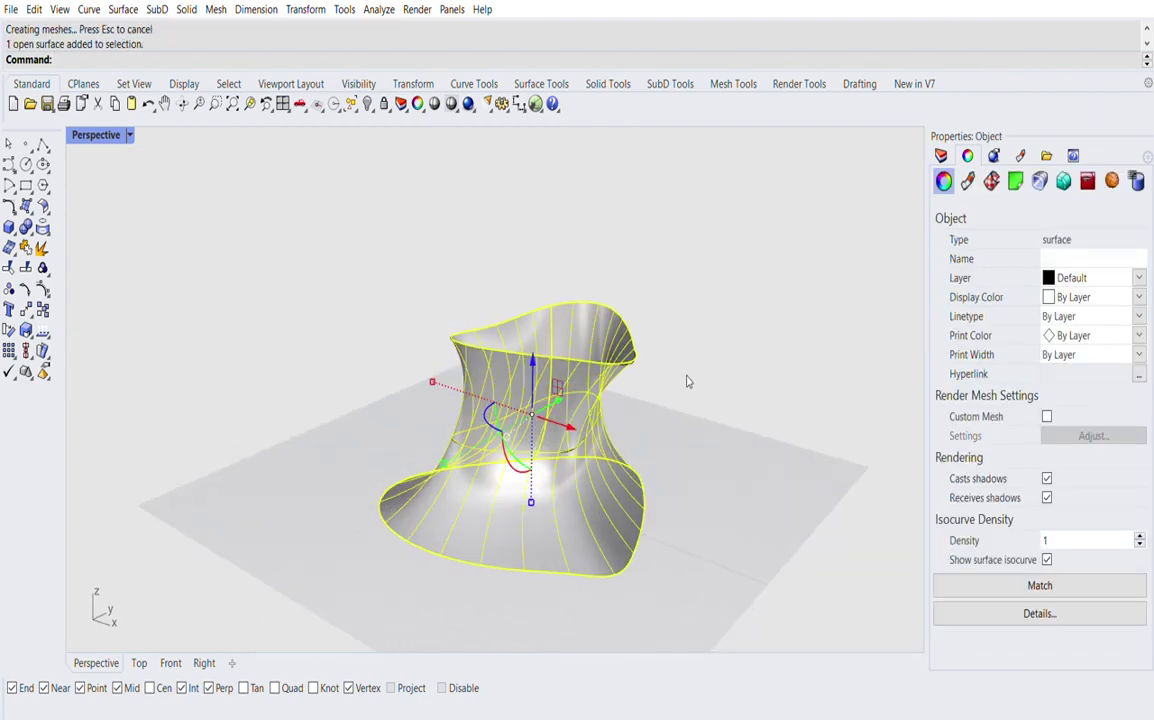
key("ctrl+z")
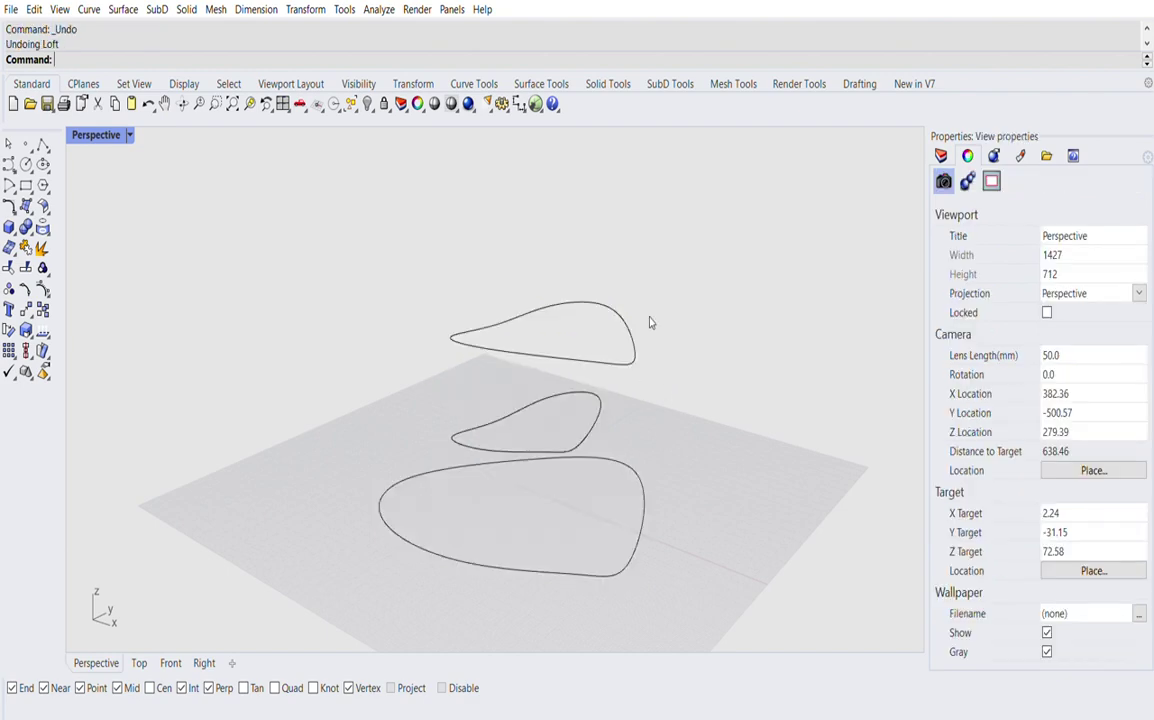
- Loft all three closed curves into a smooth surface with only a few lengthwise isocurves
left_click_drag(677, 212, 525, 676)
type("Loft")
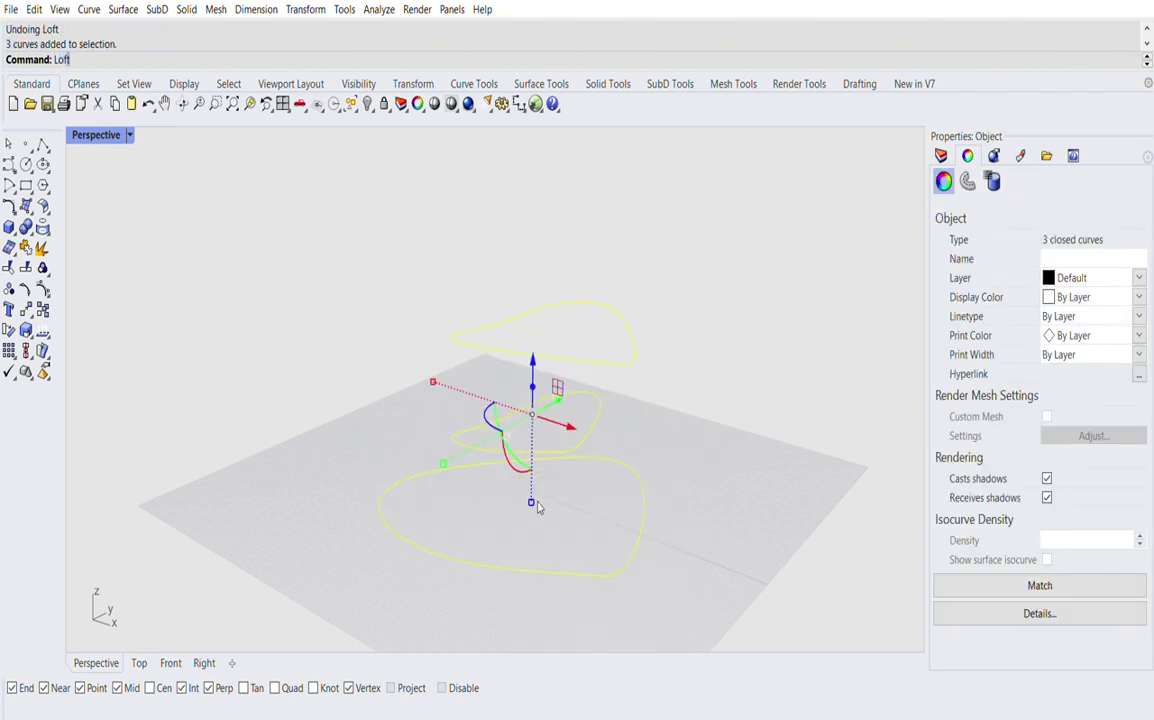
key("Return")
key("Return")
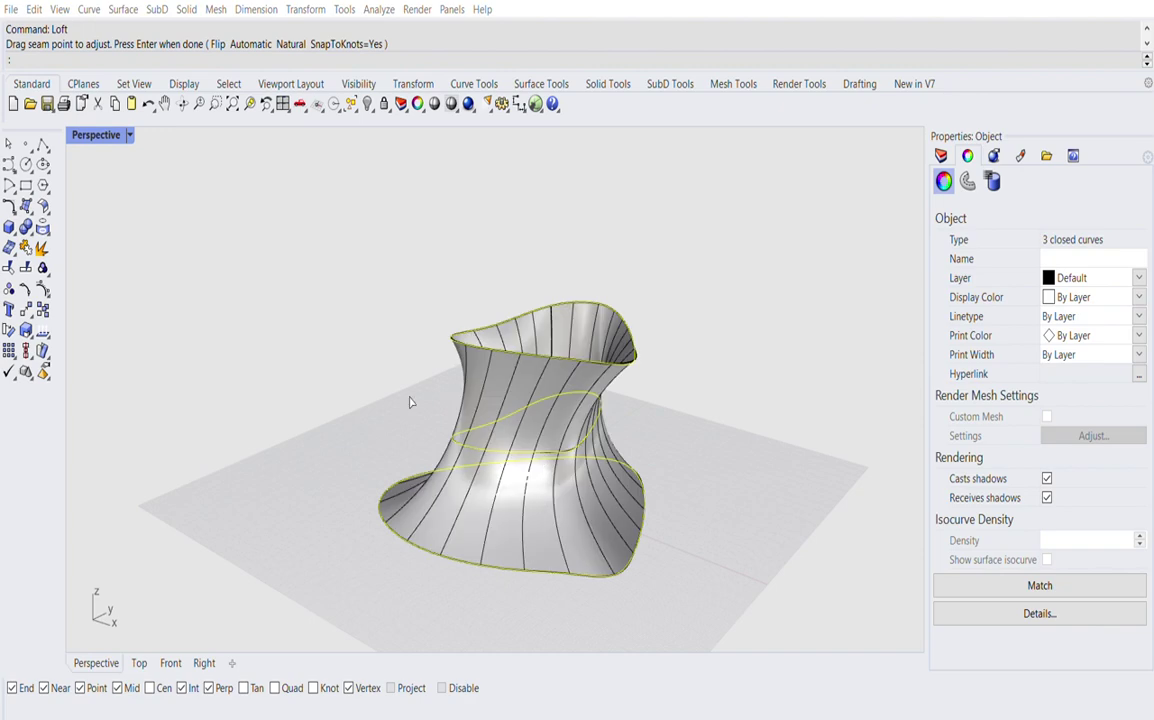
key("Return")
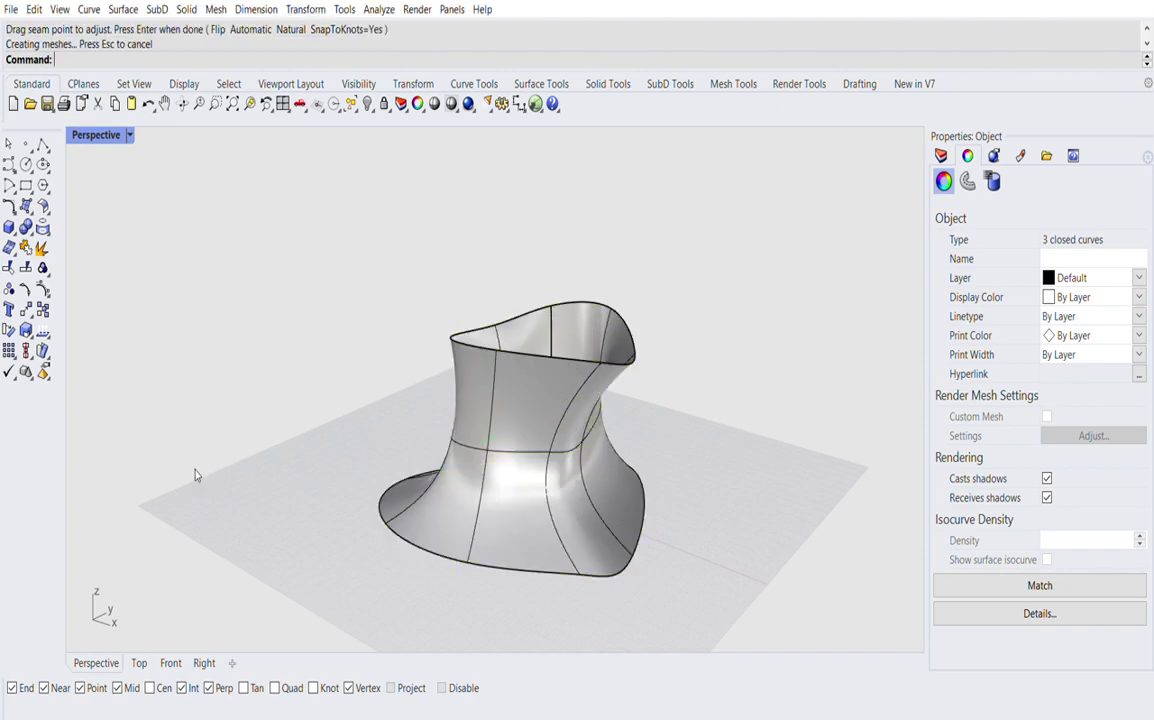
- Move the lofted surface along negative X, clear of its three source curves
scroll(195, 475, "down", 3)
left_click(455, 428)
left_click_drag(462, 436, 322, 385)
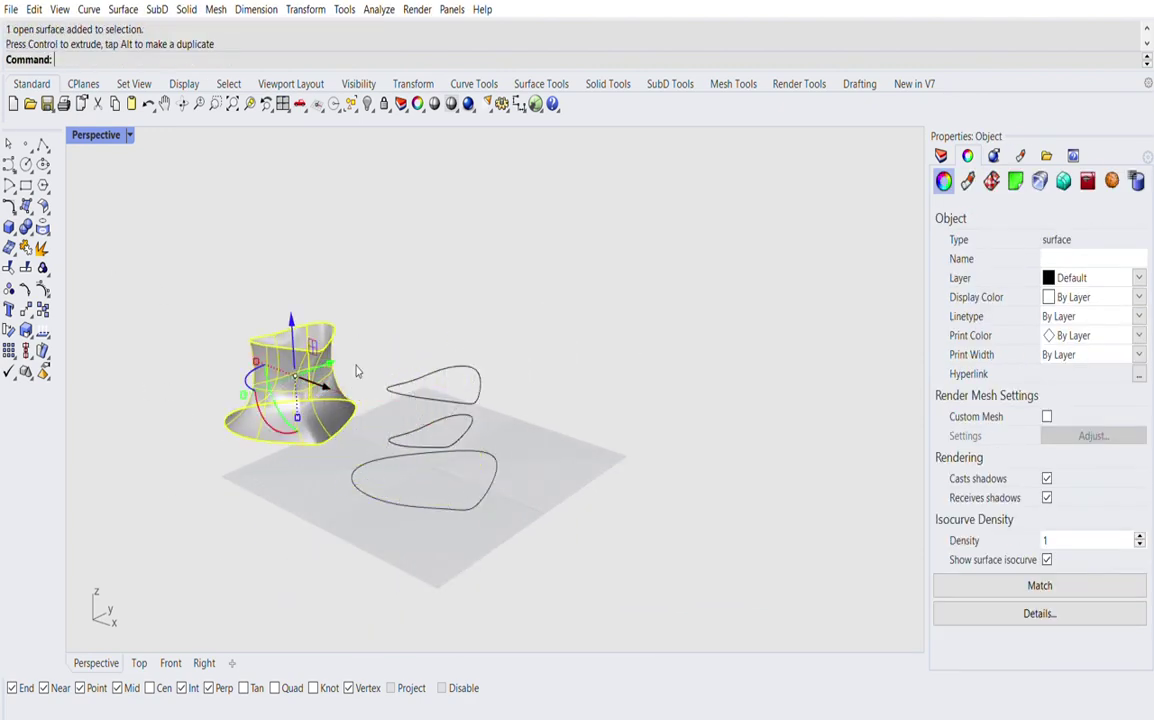
left_click(385, 365)
- Loft the same three closed curves again, this time with a denser set of lengthwise isocurves
scroll(413, 398, "up", 4)
left_click_drag(425, 296, 391, 562)
type("Loft")
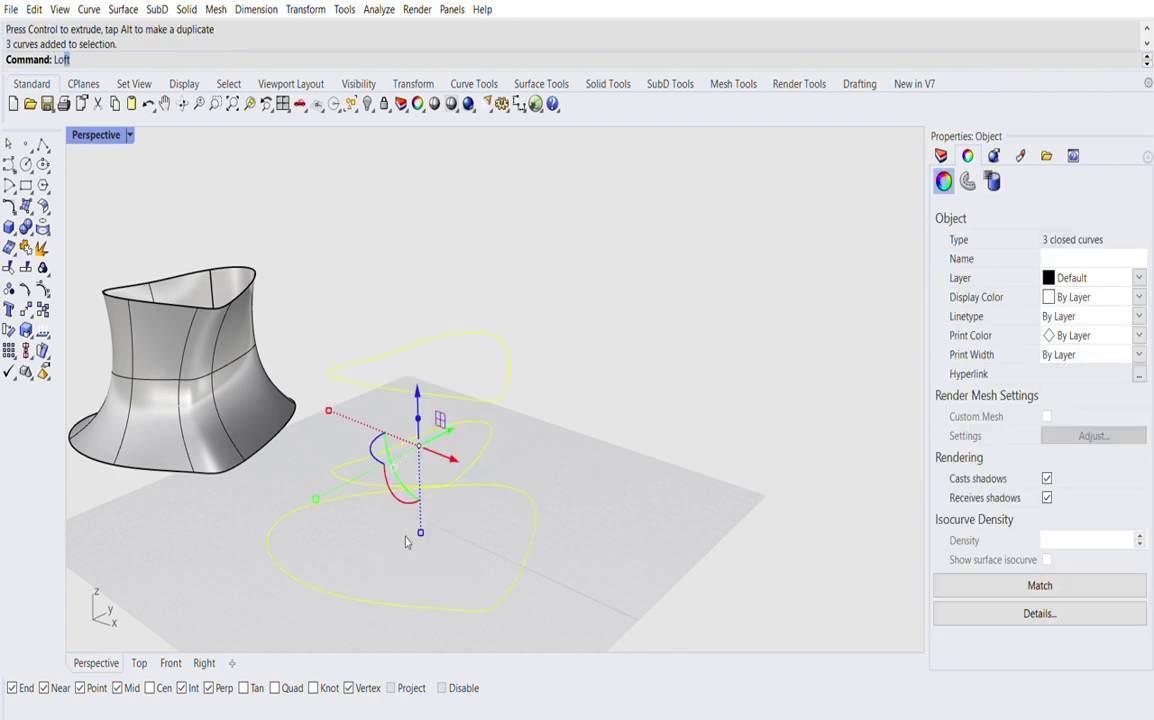
key("Return")
key("Return")
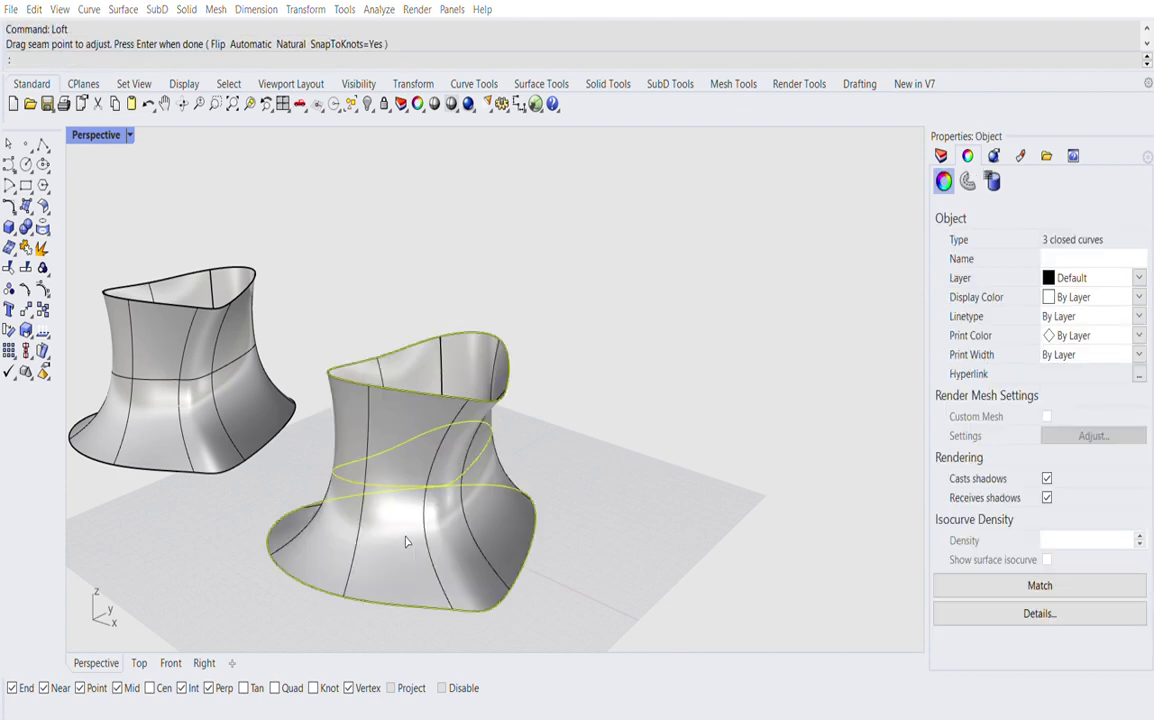
left_click(181, 410)
left_click(196, 480)
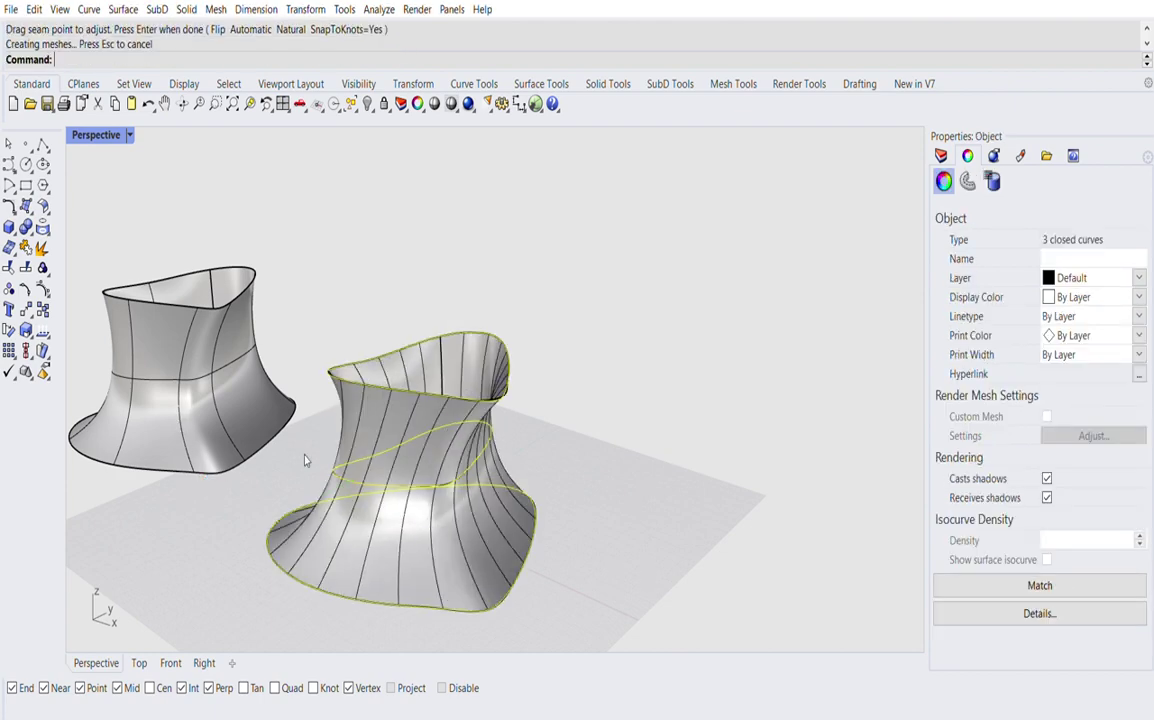
left_click(308, 463)
- Compare the two lofts and turn on the control points of the sparse surface
scroll(608, 434, "down", 2)
right_click_drag(610, 455, 570, 452)
scroll(192, 435, "up", 4)
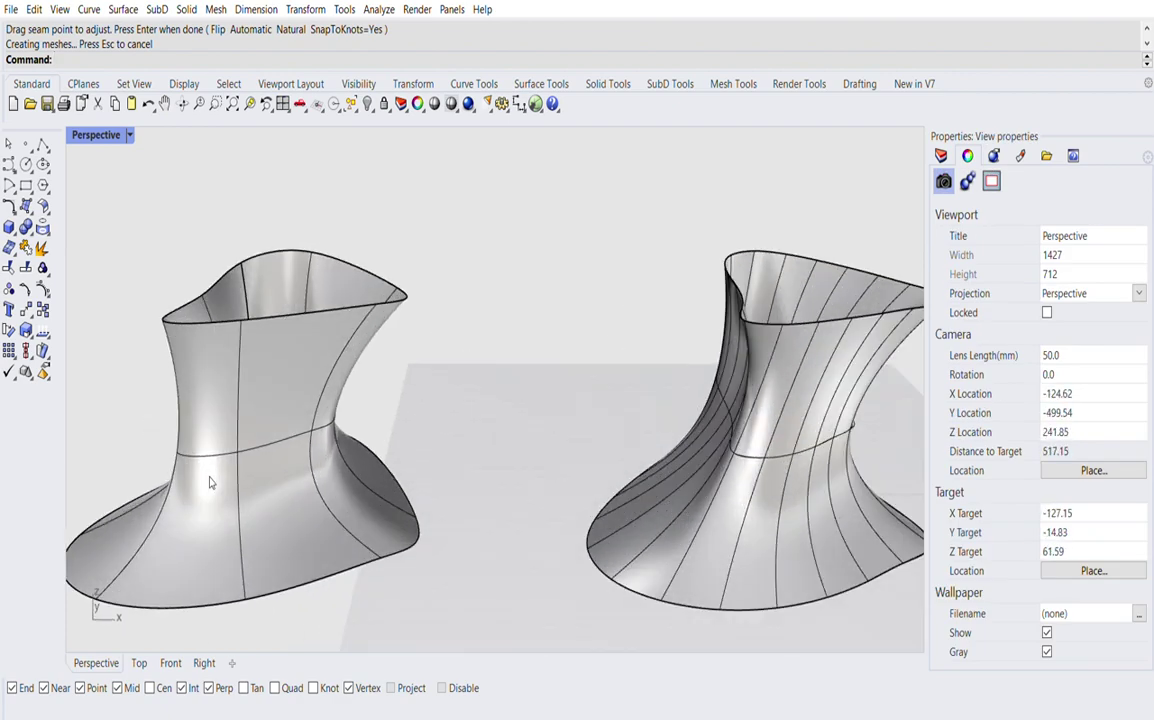
scroll(252, 497, "down", 2)
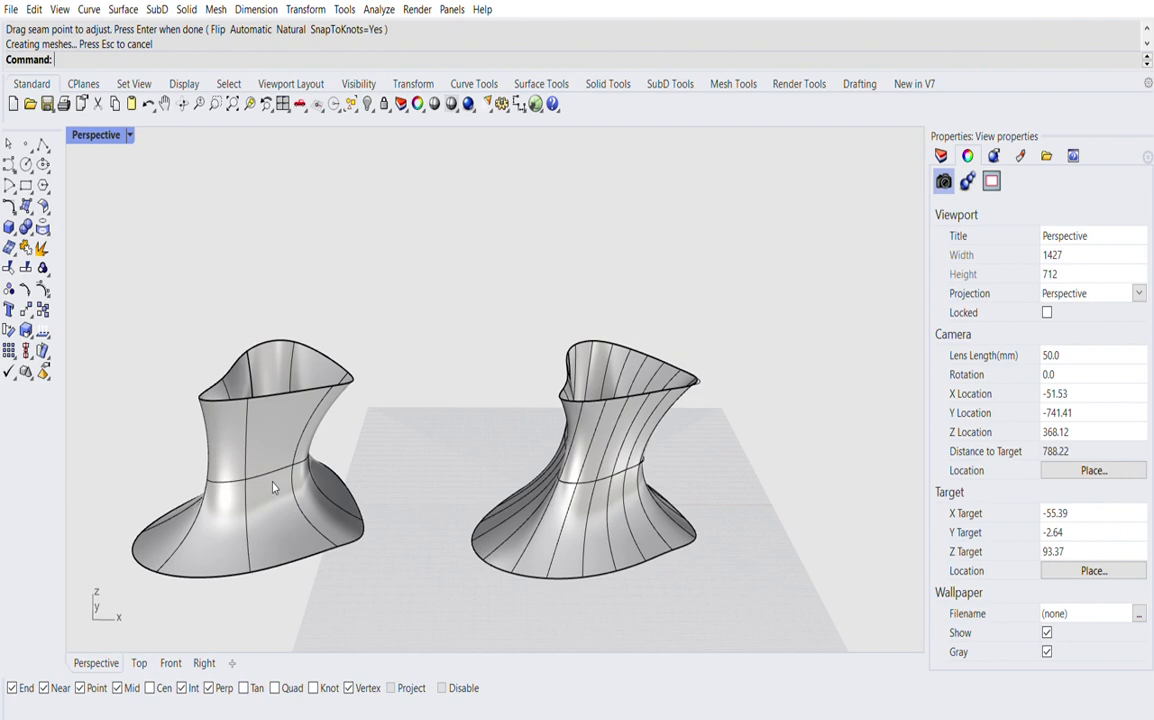
left_click(272, 487)
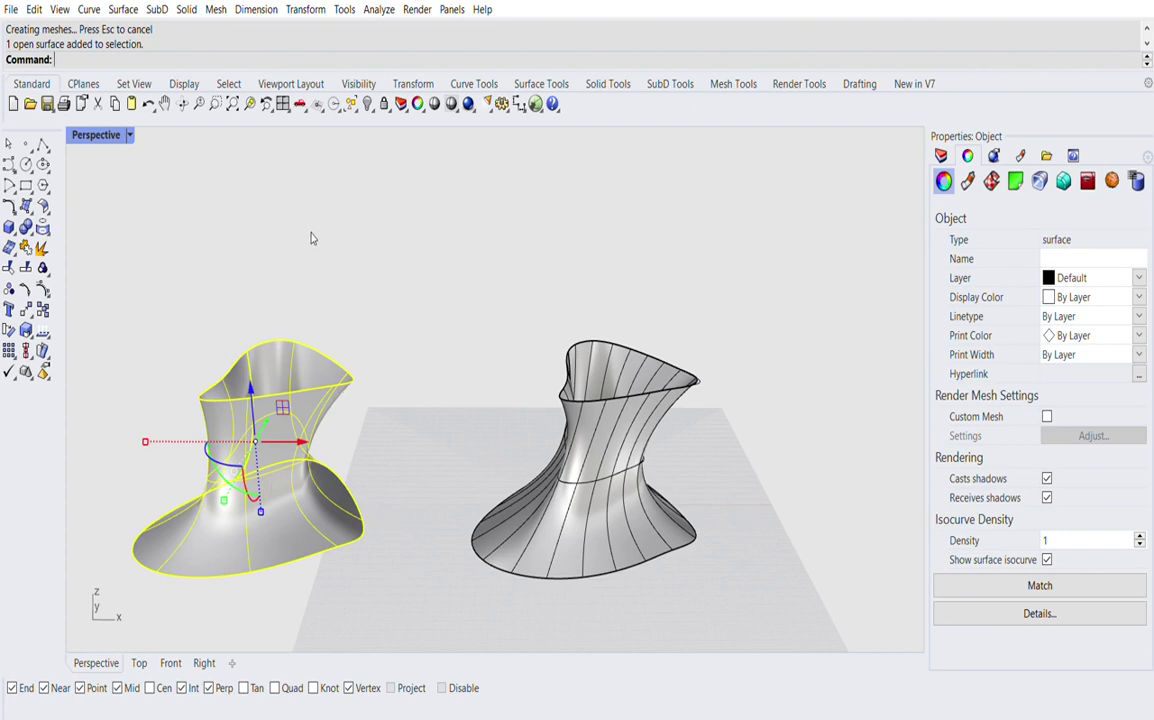
type("Contro")
key("BackSpace")
key("BackSpace")
key("BackSpace")
key("BackSpace")
key("BackSpace")
key("BackSpace")
key("BackSpace")
key("BackSpace")
type("Points")
key("Return")
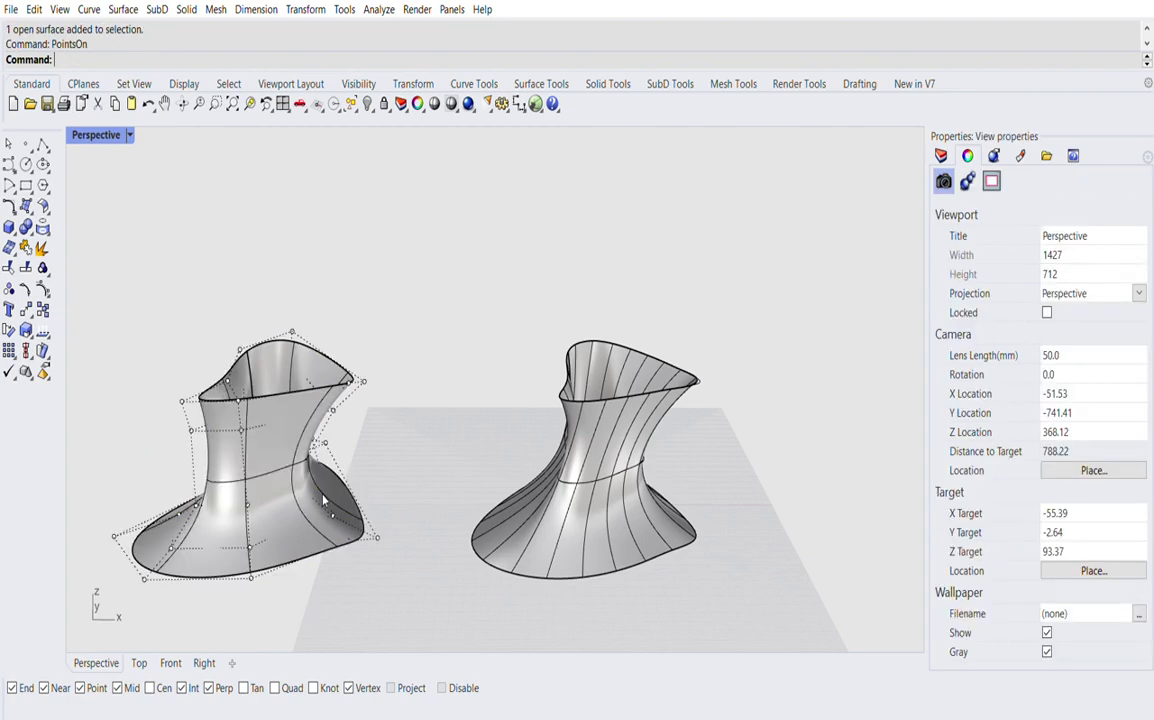
- Pull one control point on the neck of the sparse loft outward along negative Y and negative X
right_click_drag(409, 465, 285, 482)
scroll(222, 380, "up", 6)
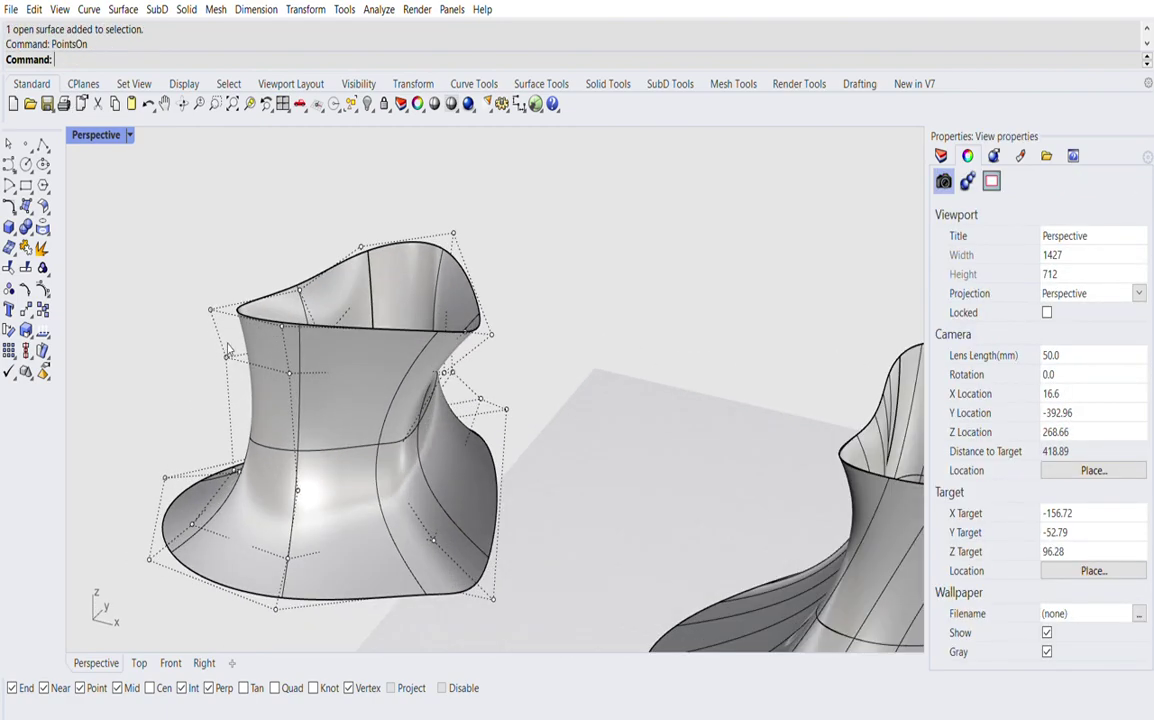
left_click(226, 357)
left_click_drag(254, 341, 153, 396)
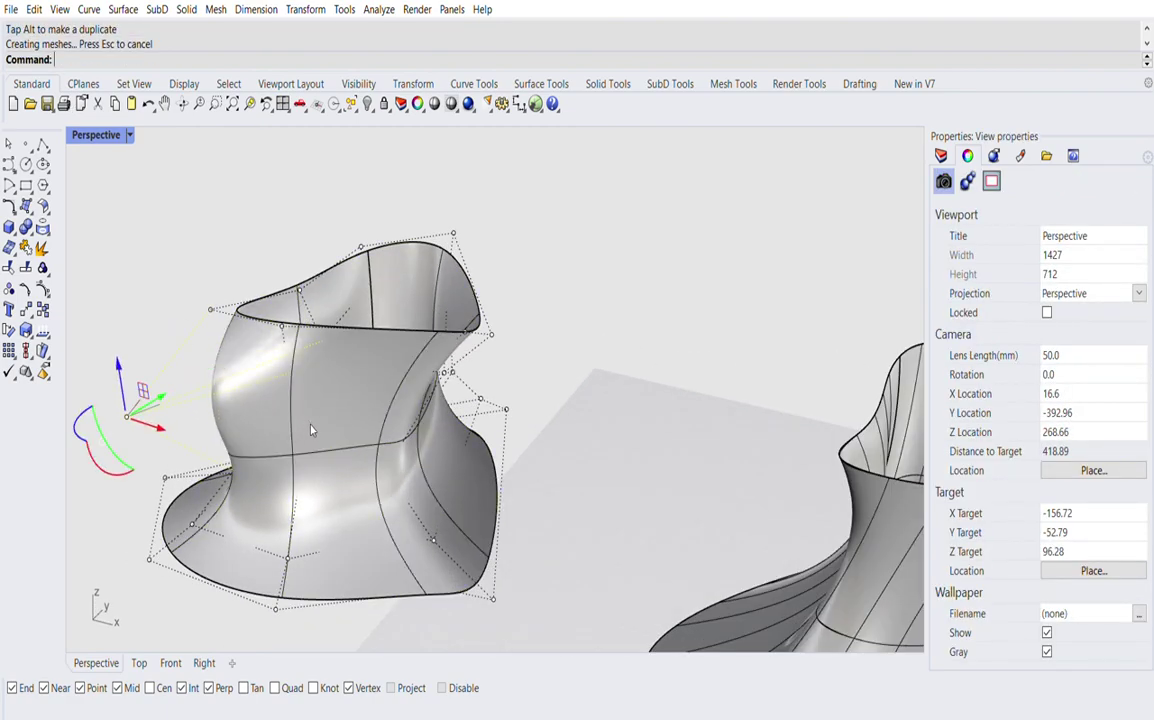
scroll(322, 520, "down", 6)
right_click_drag(316, 524, 447, 552)
scroll(382, 484, "down", 4)
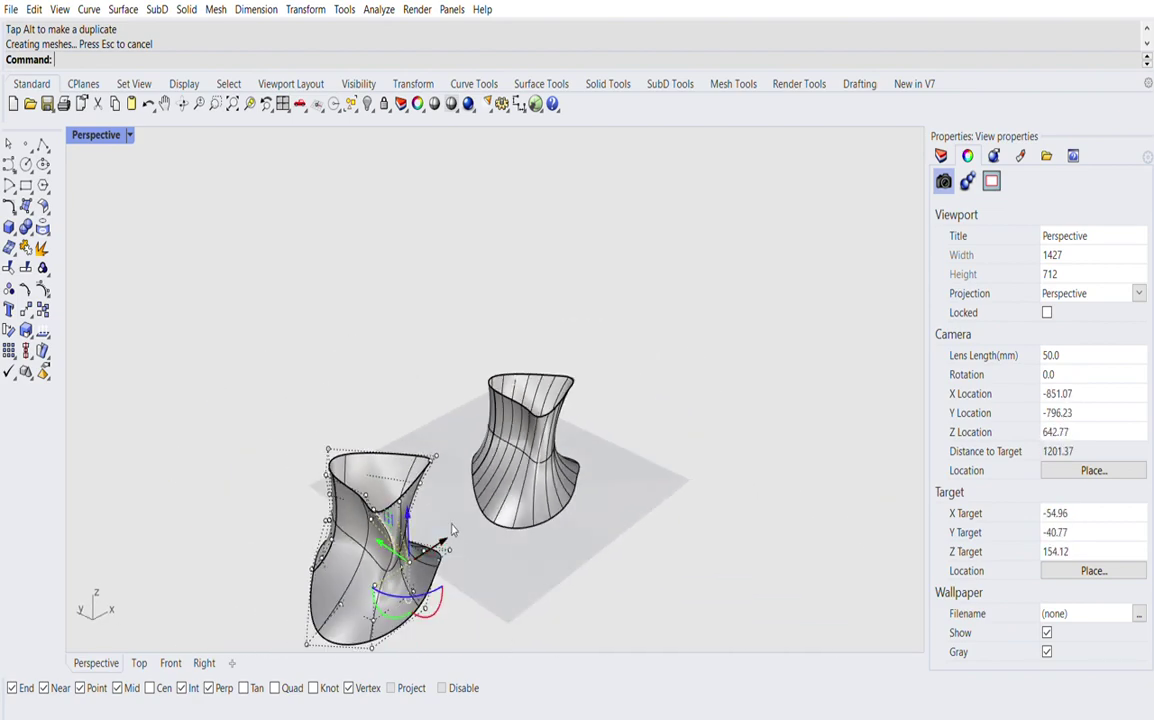
left_click_drag(443, 541, 419, 556)
- Turn on the control points of the dense lofted surface
scroll(483, 387, "up", 3)
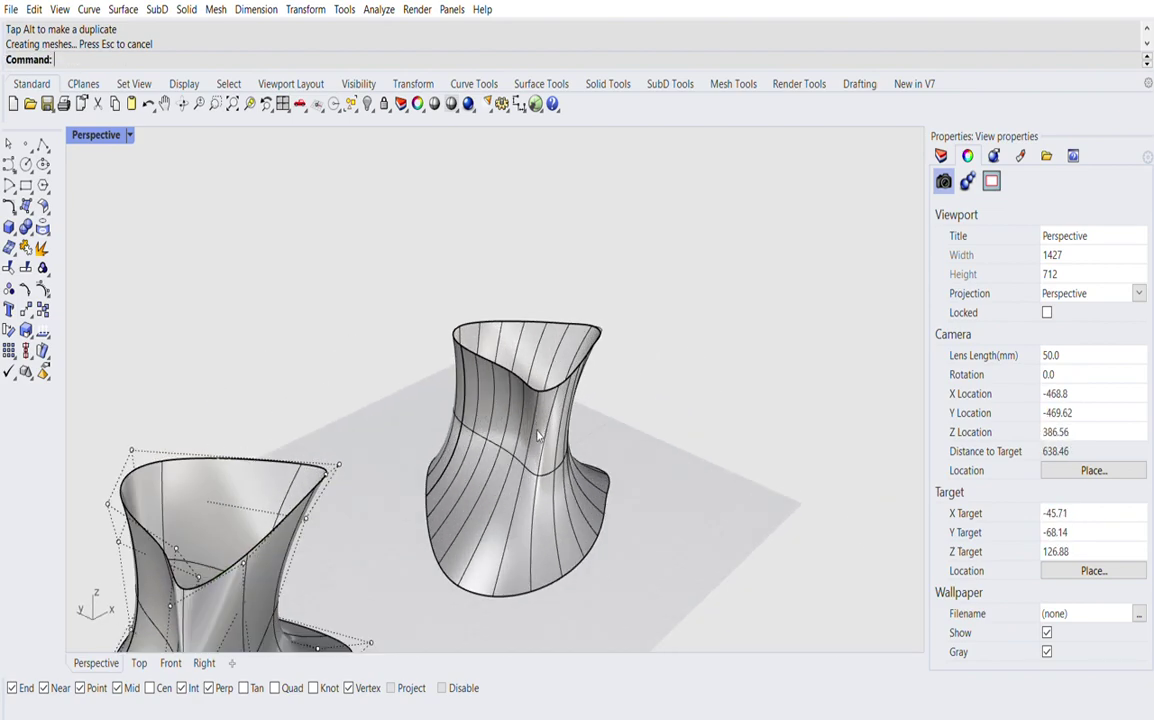
left_click(542, 415)
type("oint")
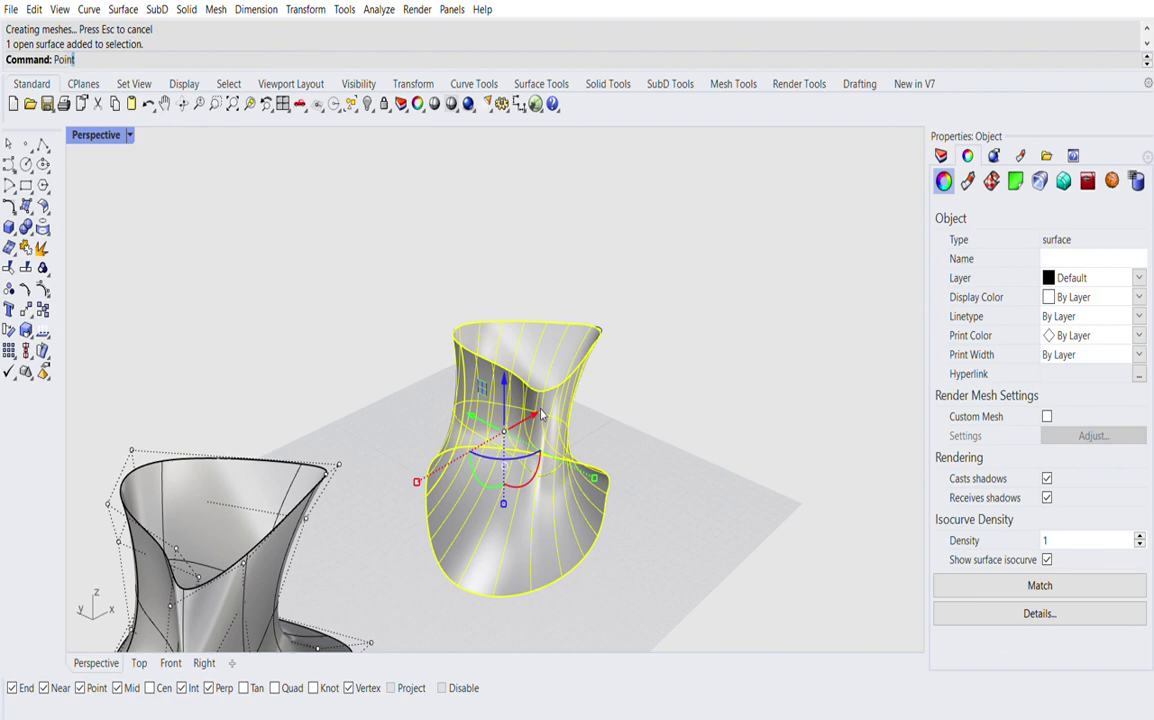
type("D")
key("BackSpace")
key("BackSpace")
type("sOn")
key("Return")
- Pull one control point on the upper rim of the dense loft outward along negative Y
right_click_drag(623, 378, 604, 399)
scroll(604, 399, "up", 5)
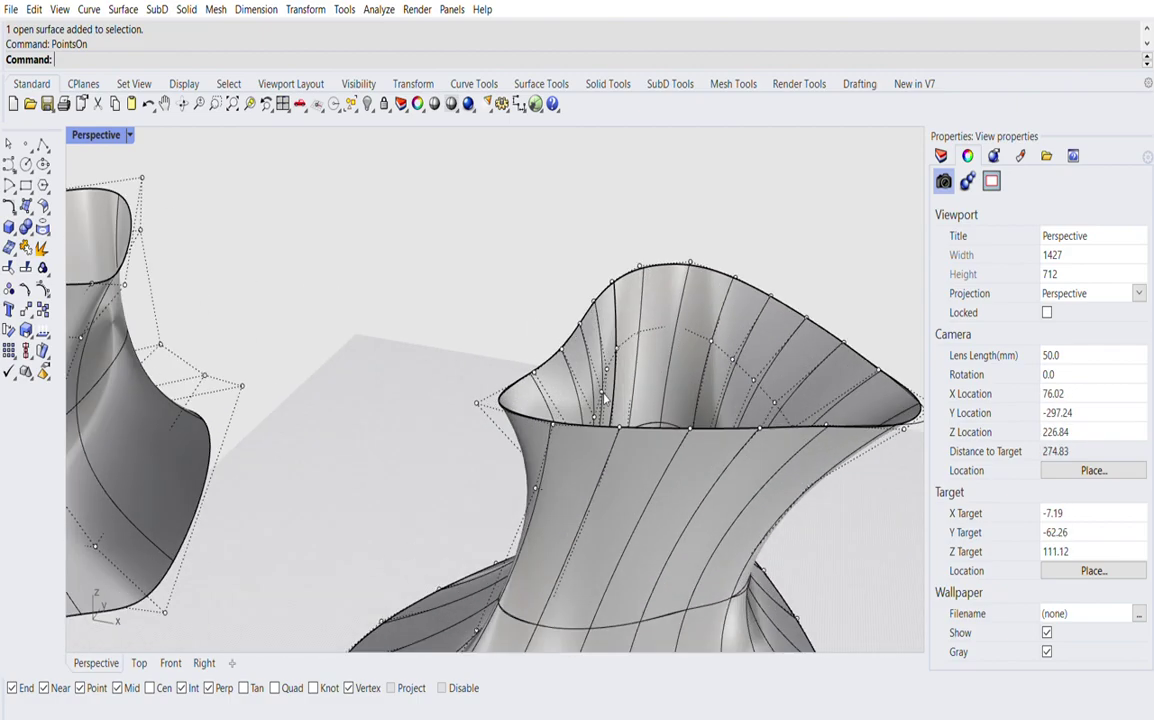
left_click(619, 427)
scroll(455, 398, "down", 4)
right_click_drag(745, 432, 521, 460)
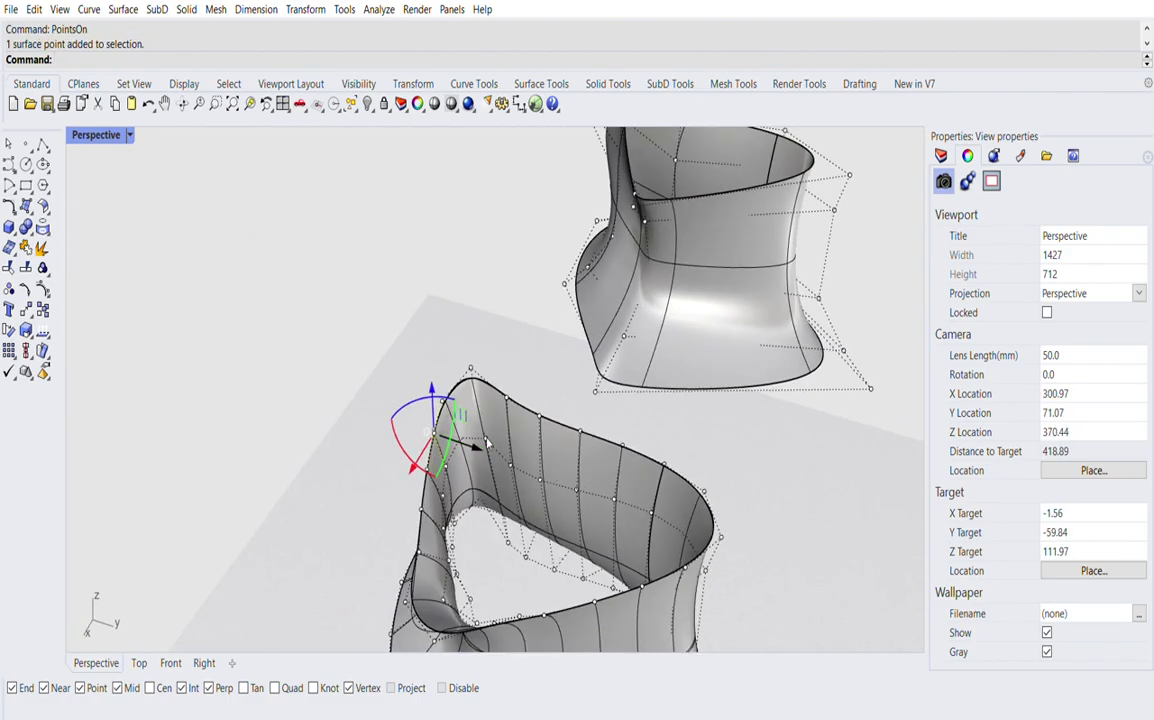
left_click_drag(474, 436, 419, 409)
- Compare how the moved control points deform the sparse and dense lofts
scroll(442, 474, "down", 8)
right_click_drag(588, 252, 536, 304)
scroll(620, 236, "up", 10)
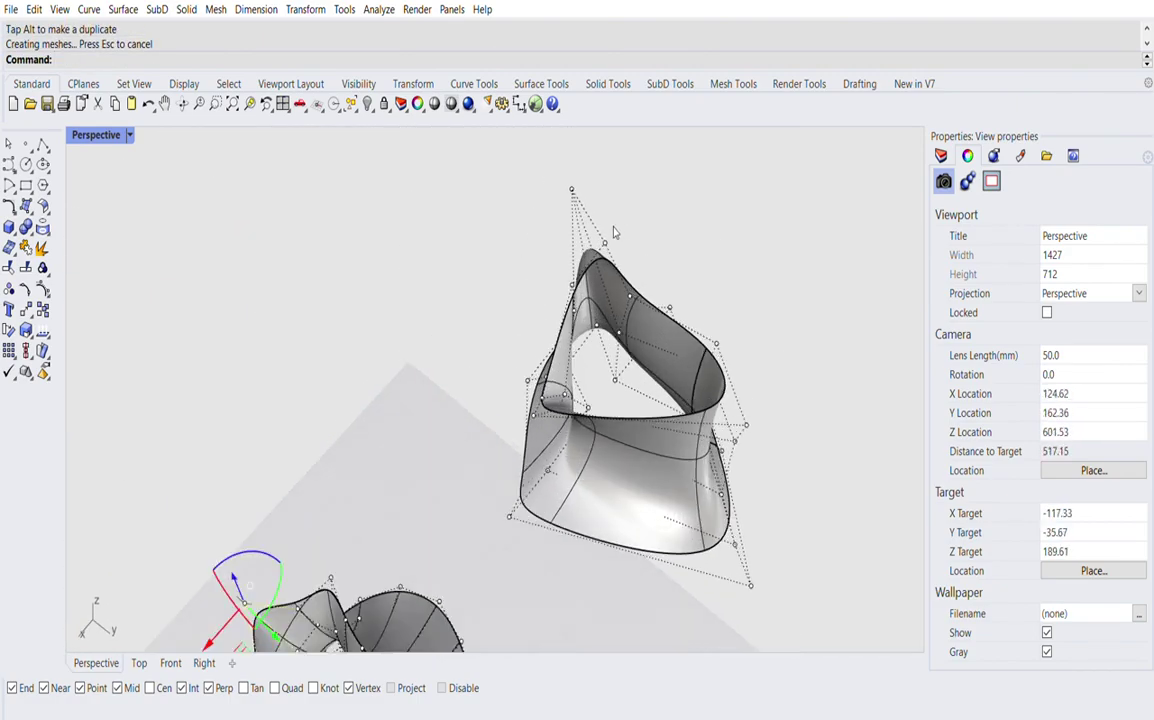
scroll(527, 592, "down", 5)
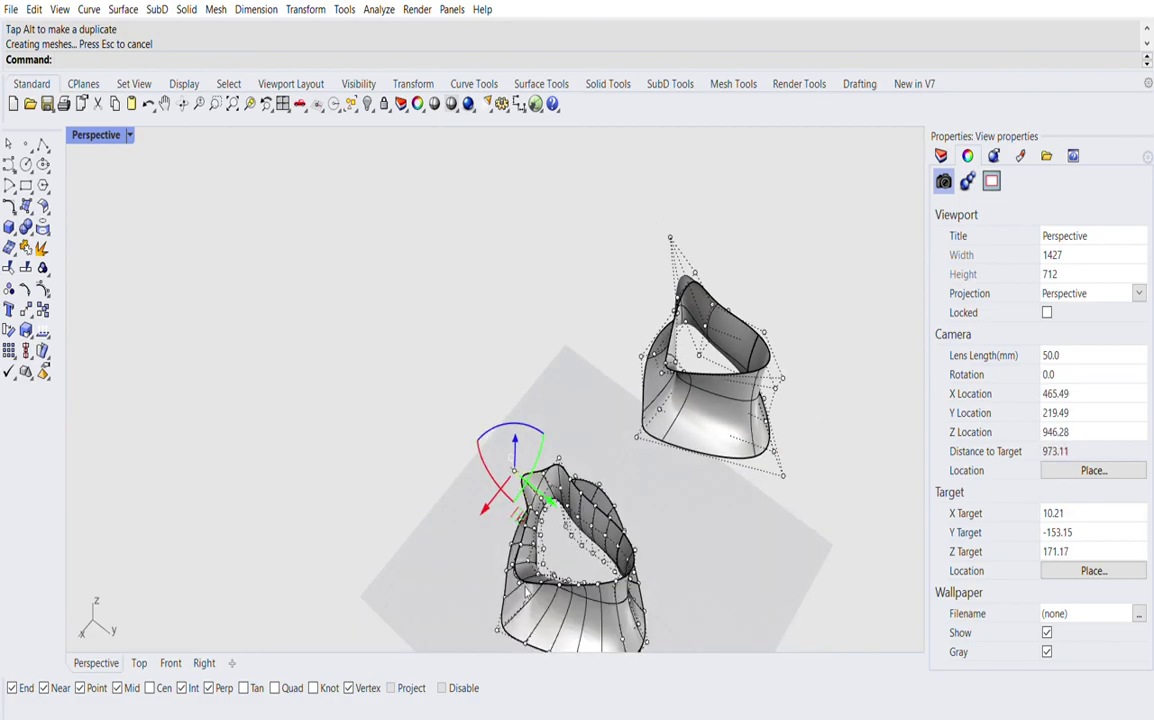
scroll(549, 568, "up", 6)
right_click_drag(558, 569, 664, 550)
scroll(556, 512, "up", 6)
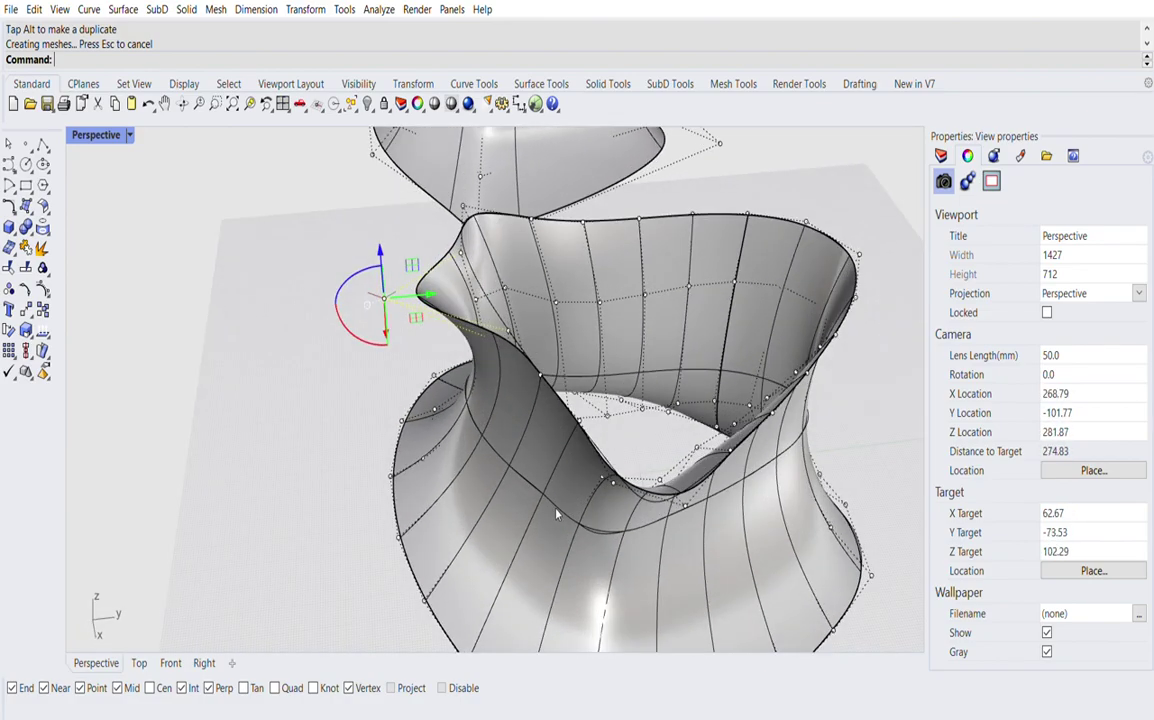
- Pull the neighbouring rim control point of the dense loft outward along negative Y
right_click_drag(556, 512, 704, 482)
left_click(471, 324)
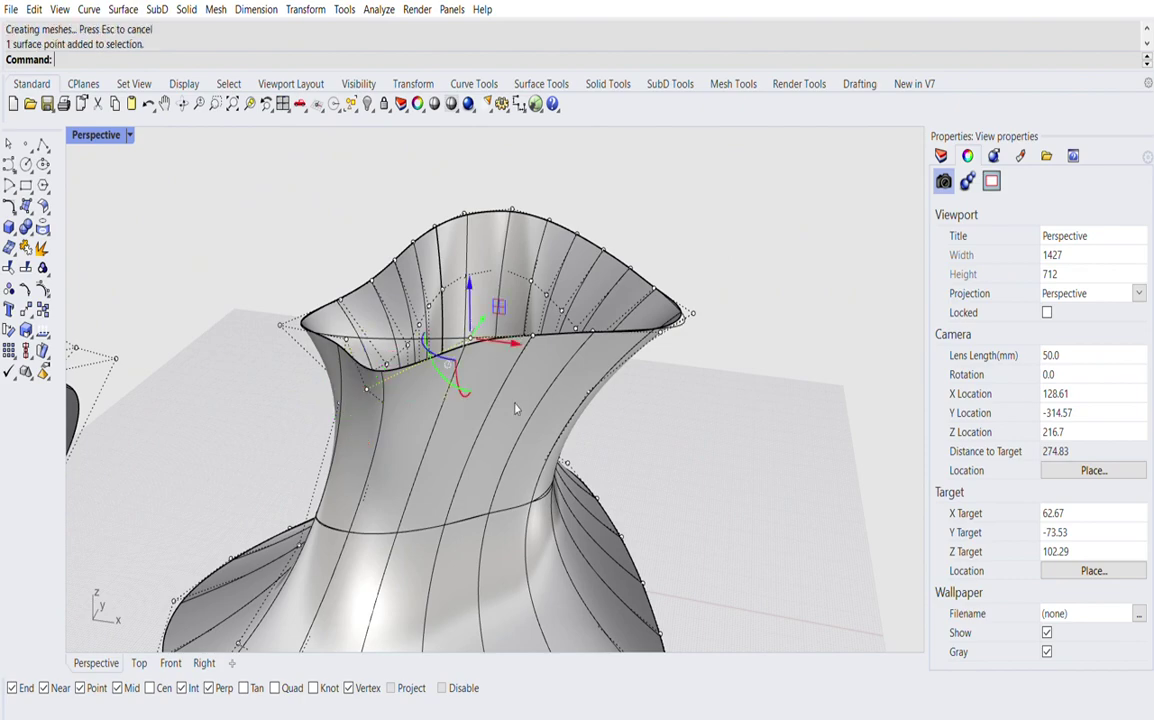
scroll(517, 471, "down", 4)
right_click_drag(469, 471, 603, 488)
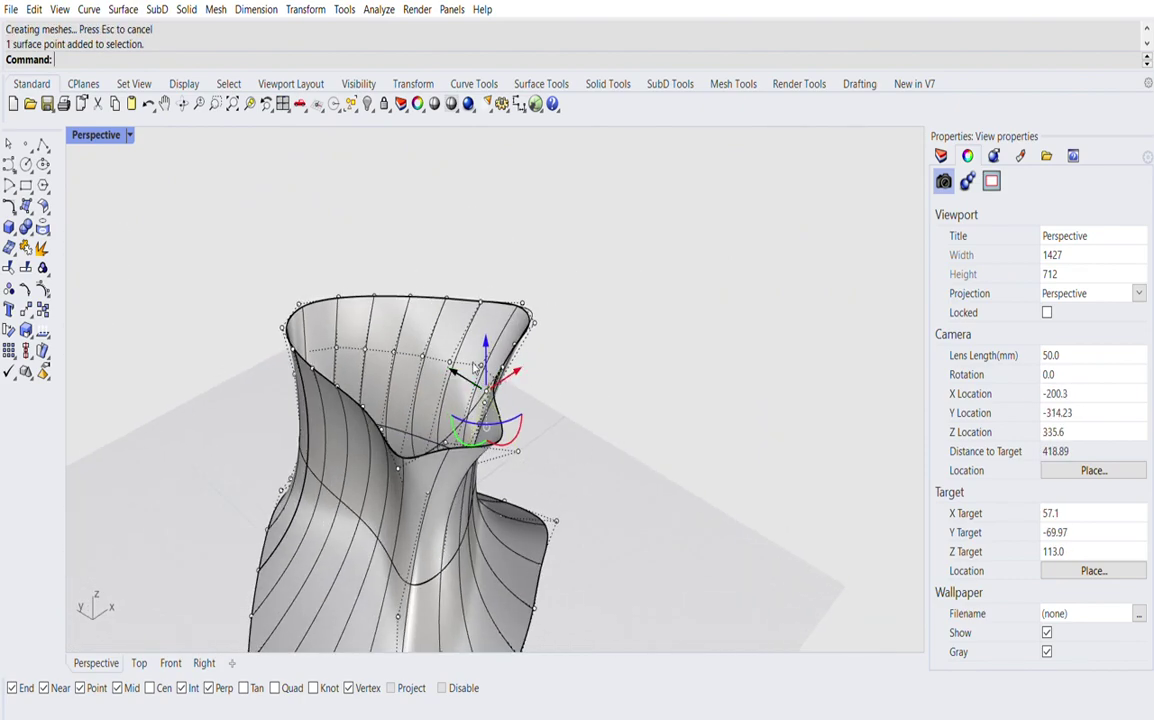
left_click_drag(460, 374, 567, 403)
- Examine both edited lofts side by side to compare the smoothness of their deformation
scroll(567, 405, "down", 4)
left_click(621, 464)
right_click_drag(621, 464, 540, 378)
scroll(440, 398, "down", 3)
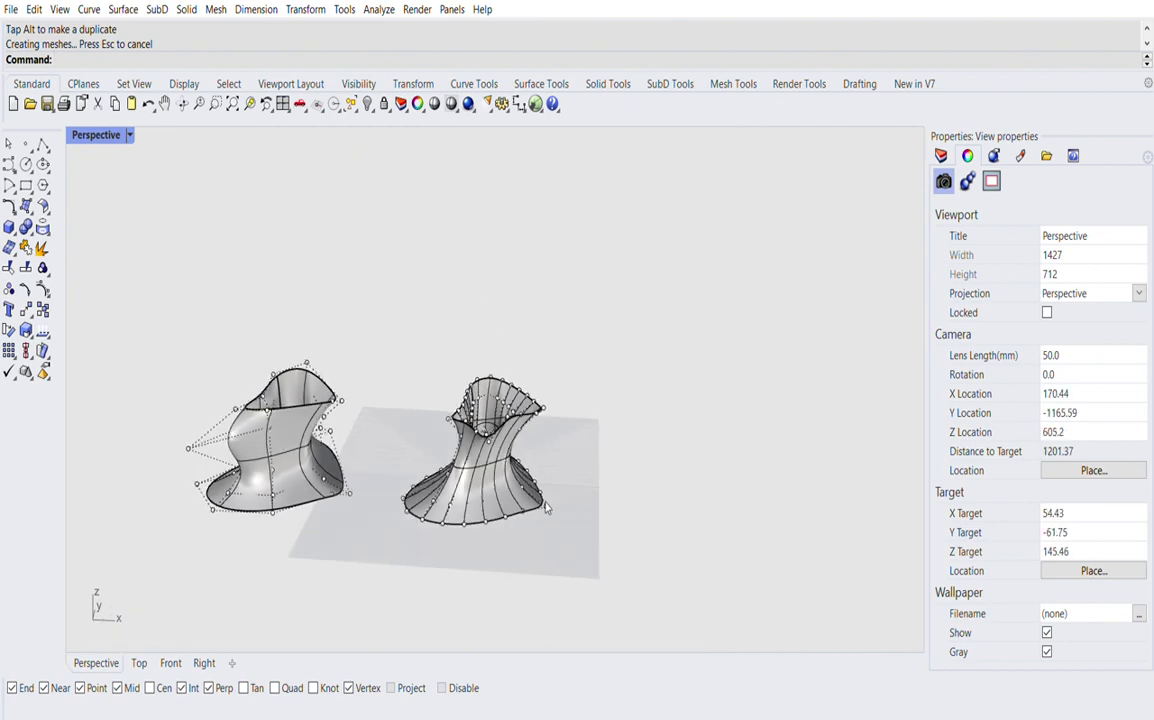
scroll(426, 447, "up", 4)
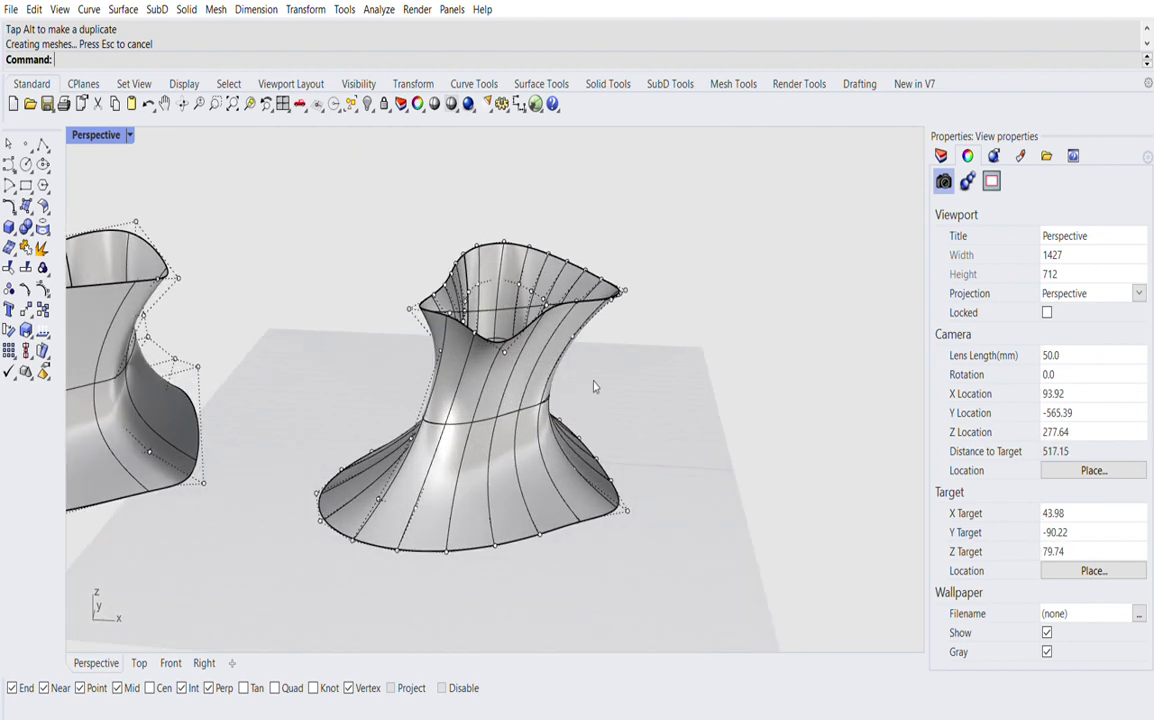
scroll(560, 367, "down", 1)
scroll(711, 309, "down", 2)
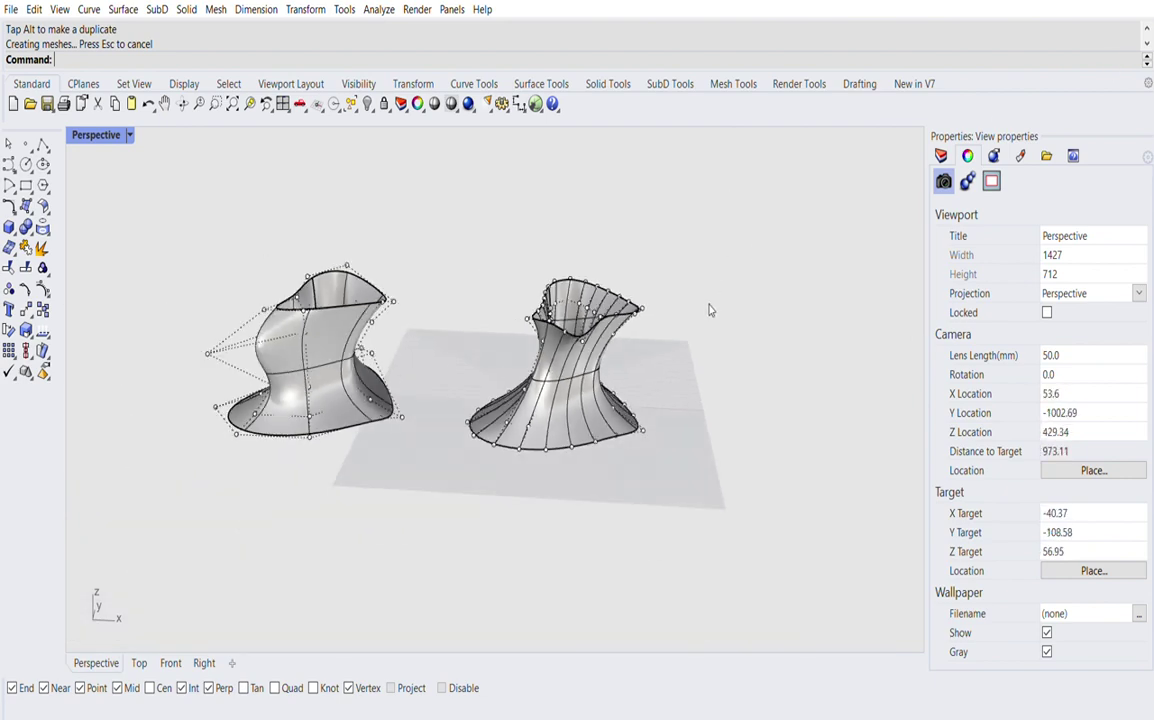
right_click_drag(711, 309, 600, 365)
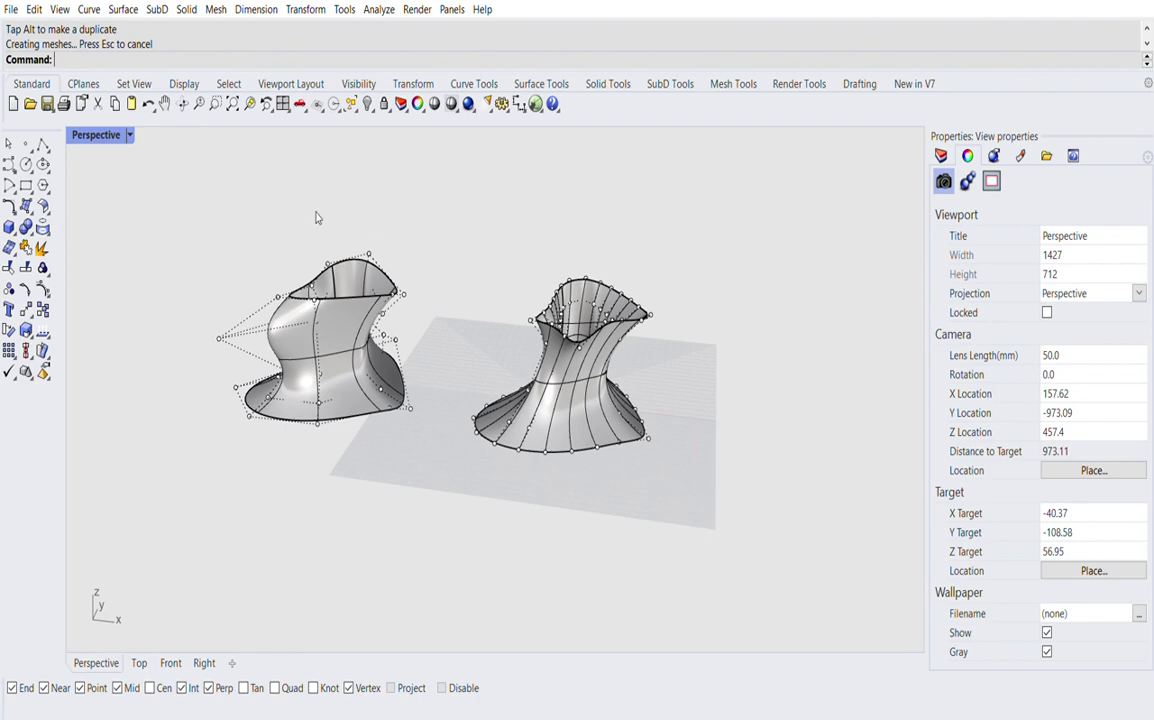
- Delete both lofted surfaces together with their three source curves
left_click_drag(160, 157, 675, 436)
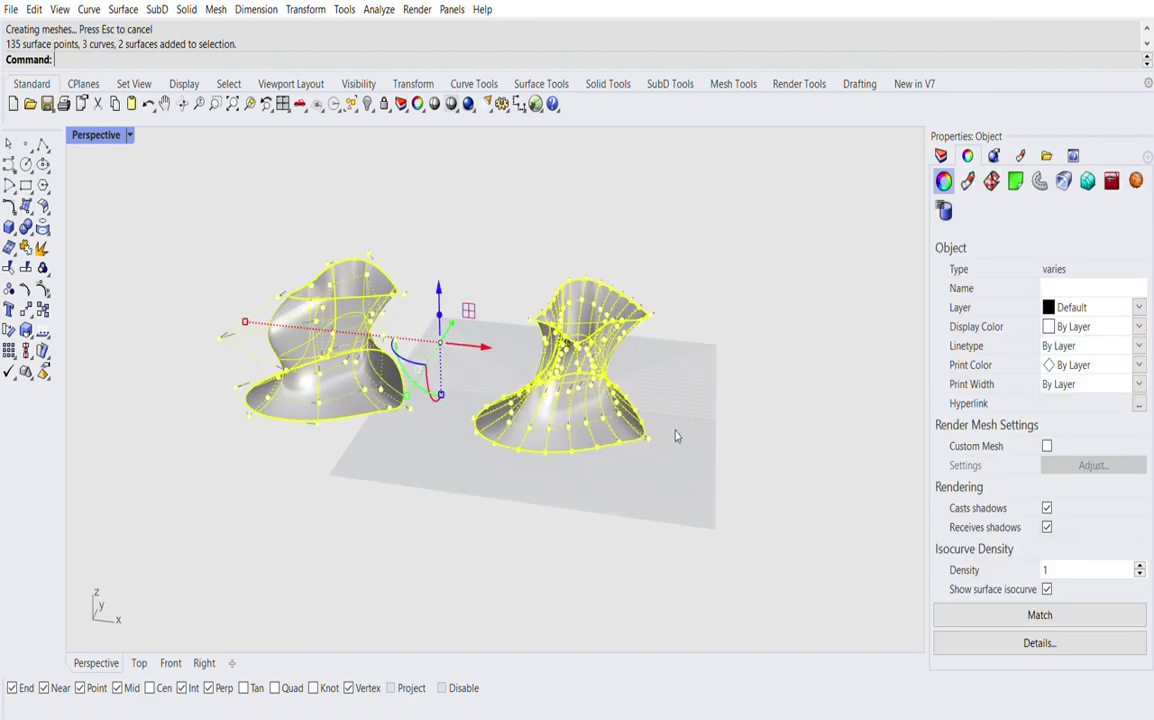
key("Delete")
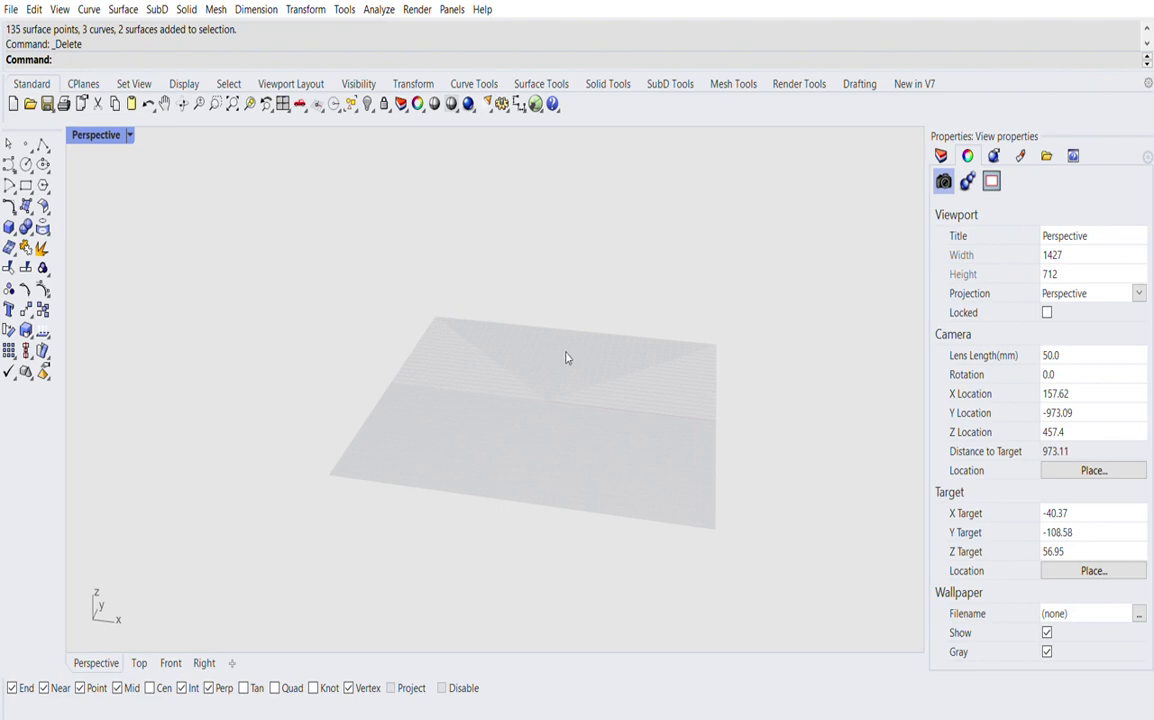
- Draw an open degree-3 S-shaped curve with five control points across the ground plane
right_click_drag(603, 421, 538, 386)
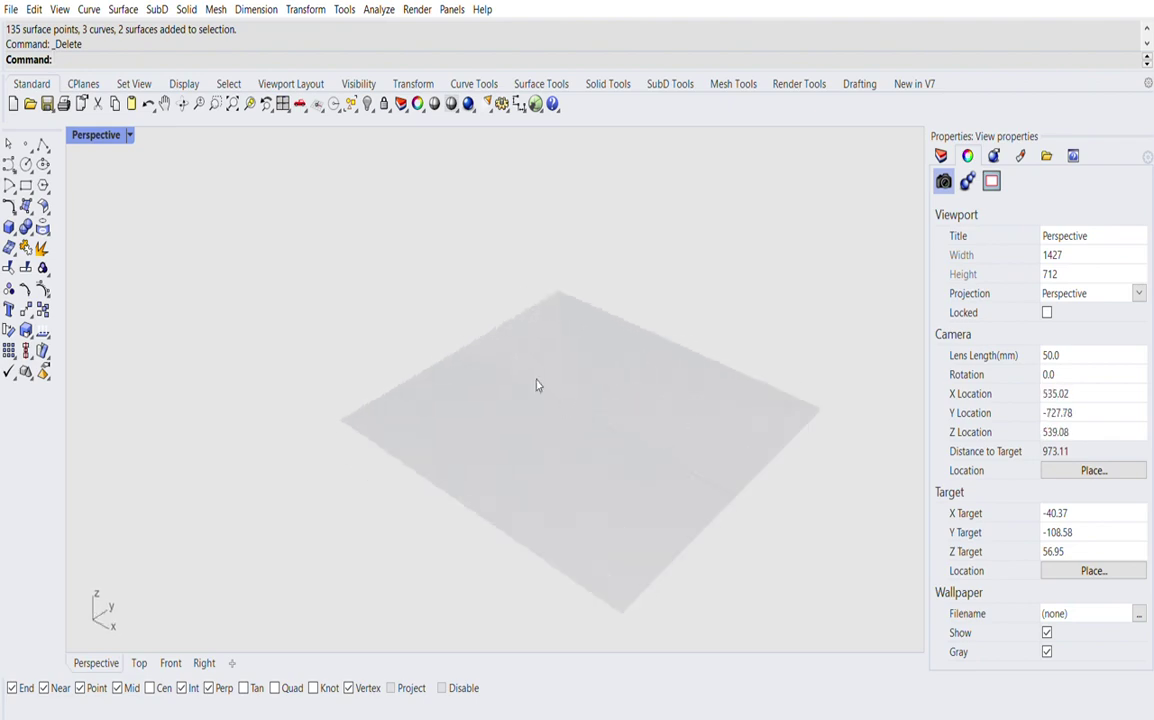
left_click(9, 164)
left_click(587, 350)
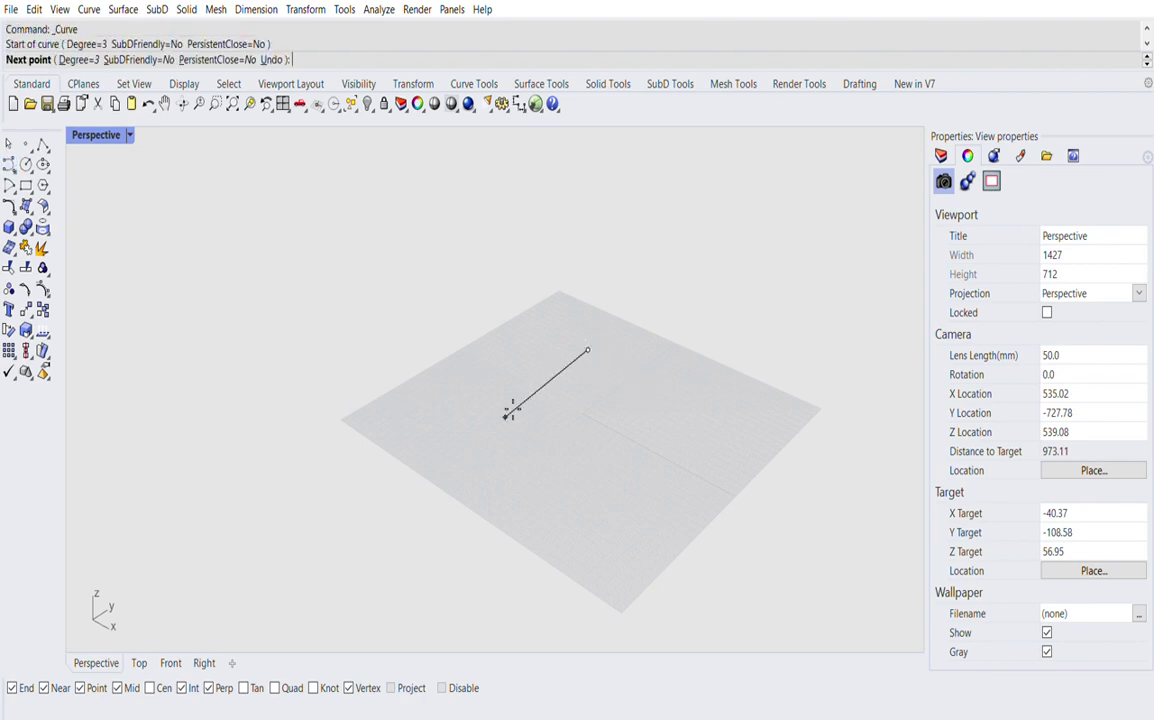
left_click(505, 417)
left_click(556, 484)
left_click(644, 528)
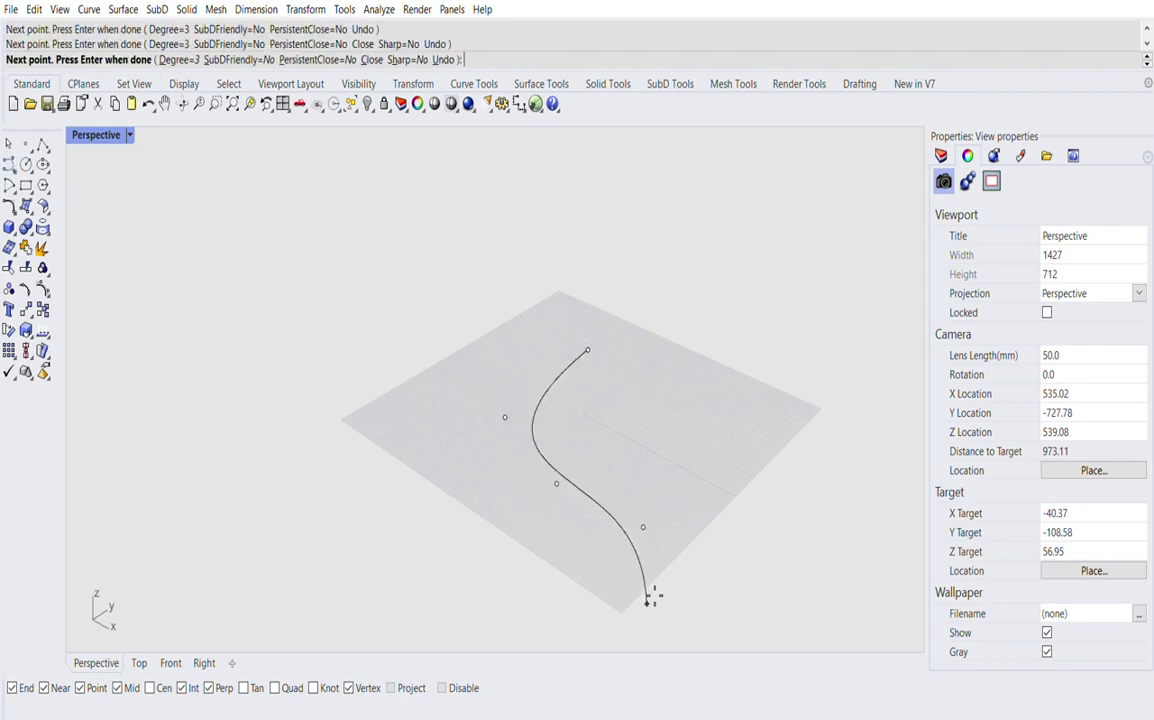
left_click(646, 605)
right_click(638, 597)
- Copy the S-shaped curve straight up along Z, well above the ground plane
right_click_drag(577, 534, 633, 506)
left_click(635, 469)
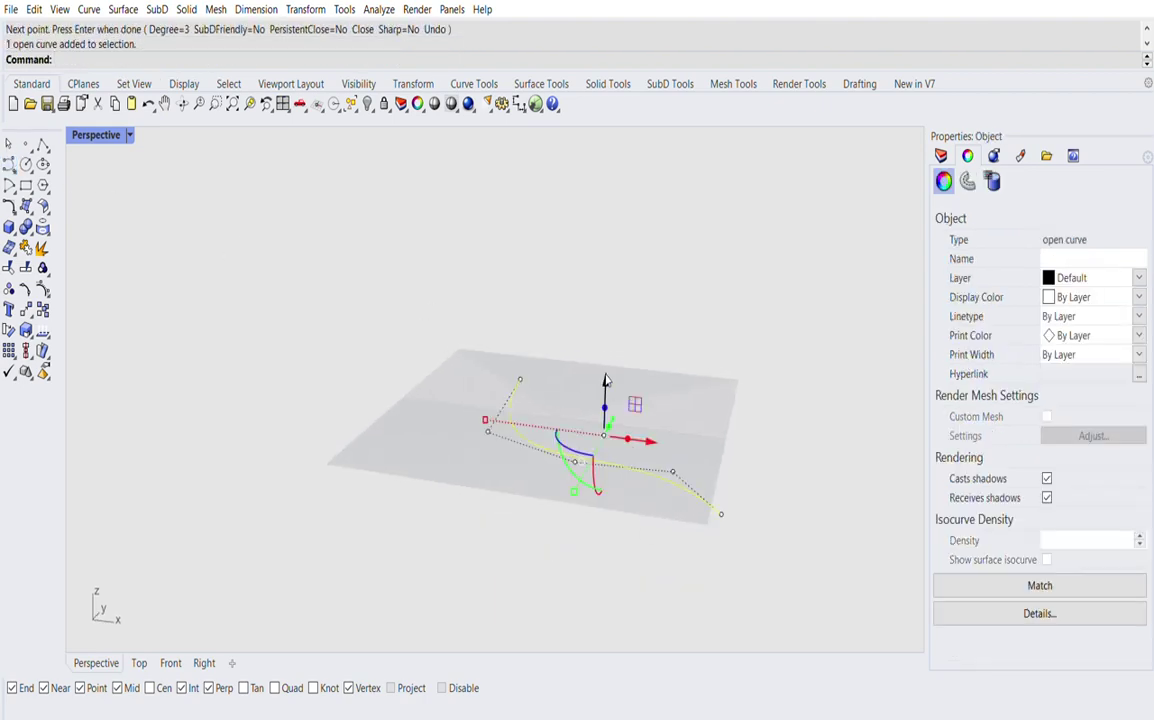
left_click_drag(606, 383, 612, 167, "alt")
left_click(786, 398)
right_click_drag(785, 400, 750, 415)
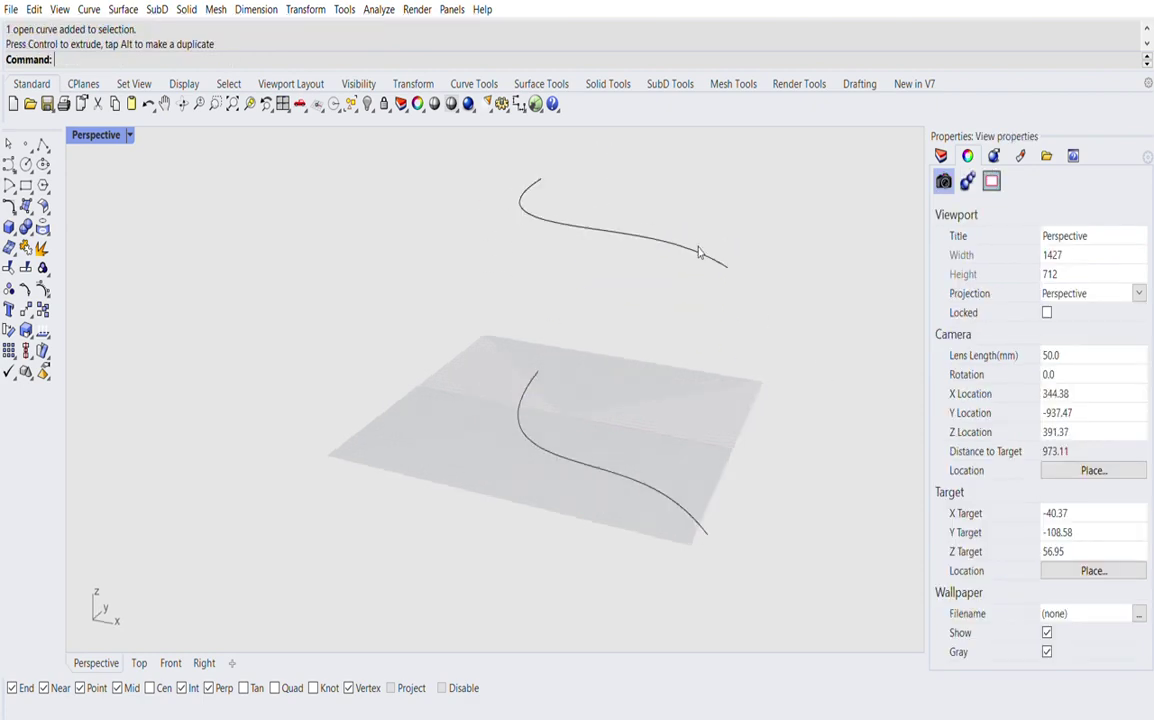
- Pull the second control point of the upper curve outward to exaggerate its first bend
left_click(696, 248)
right_click_drag(743, 339, 715, 376)
left_click_drag(453, 154, 361, 196)
key("Escape")
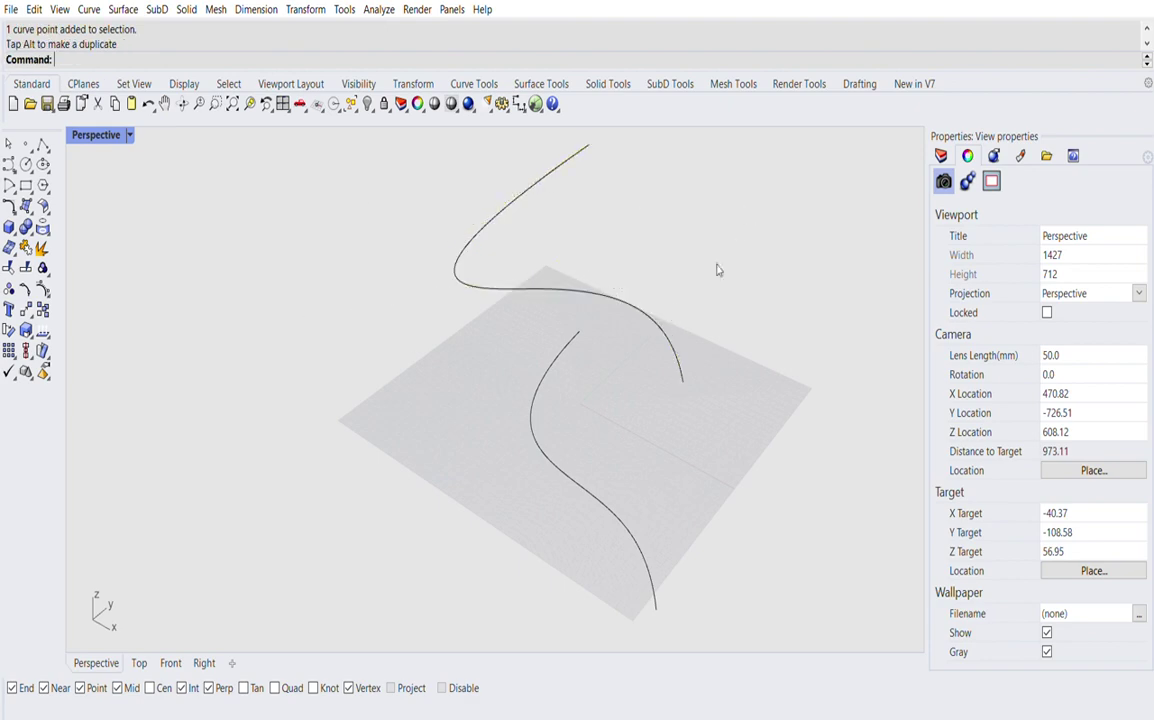
- Pull the fourth control point of the upper curve outward to exaggerate its other bend
left_click(659, 318)
key("Escape")
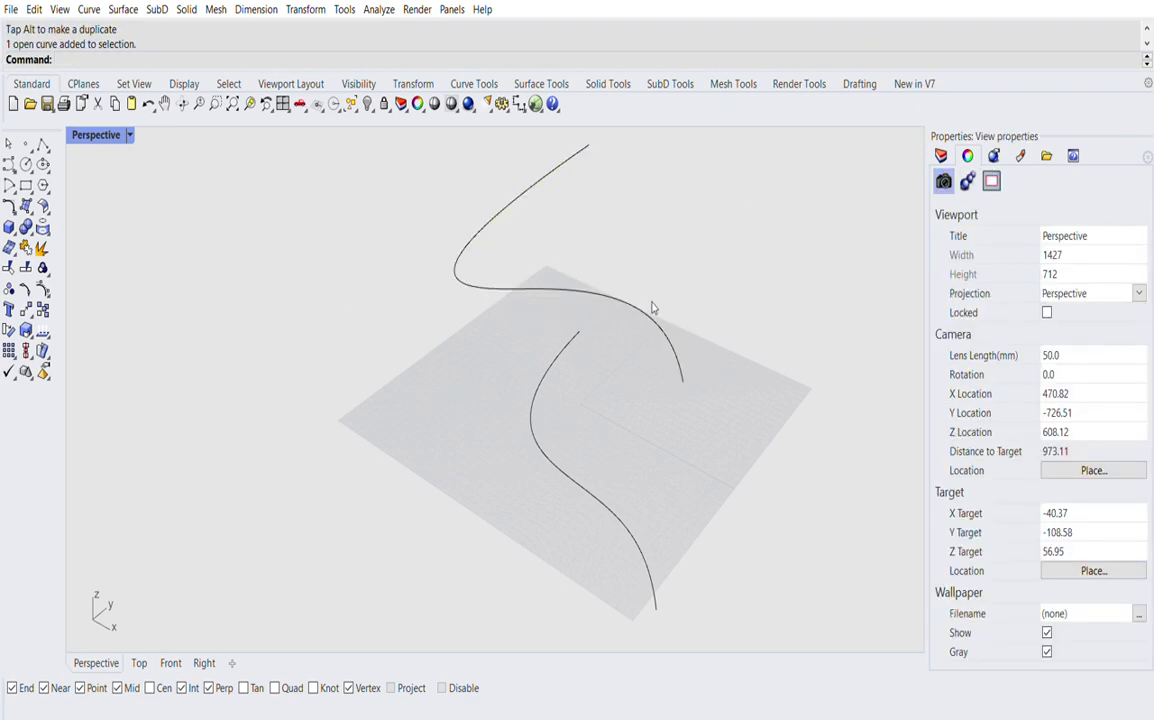
left_click(662, 312)
left_click(670, 308)
left_click_drag(694, 285, 786, 237)
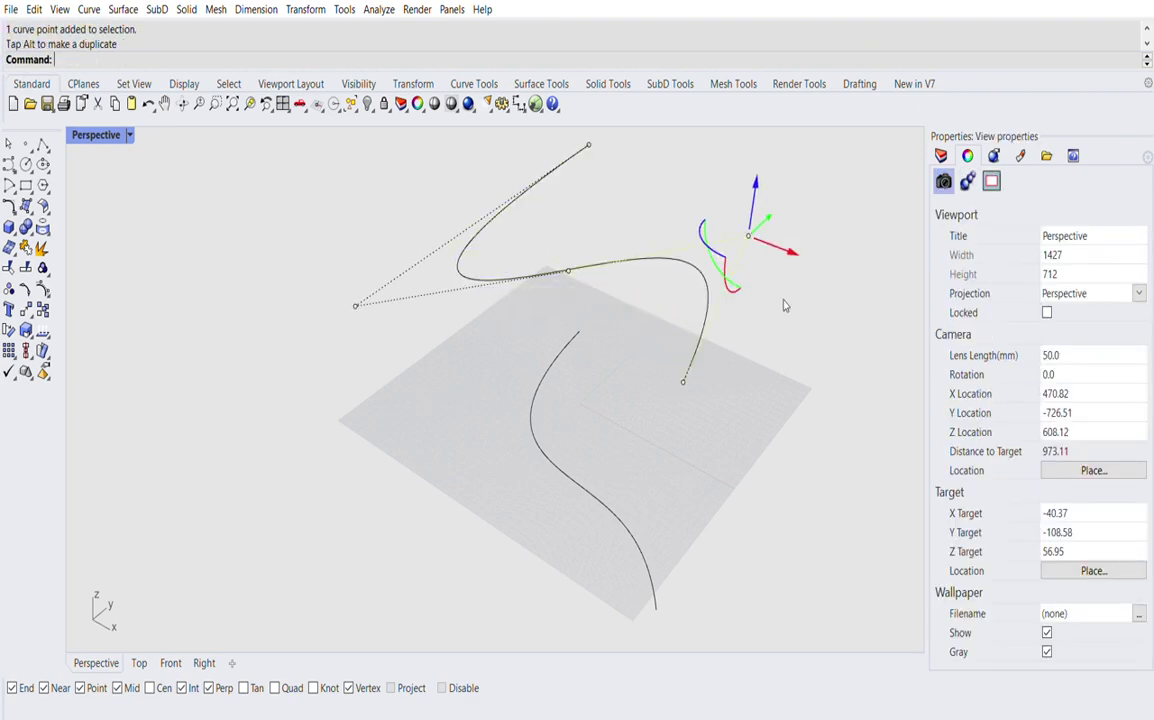
key("Escape")
- Pull the end control point of the upper curve inward along negative X
right_click_drag(722, 425, 686, 337)
left_click(662, 198)
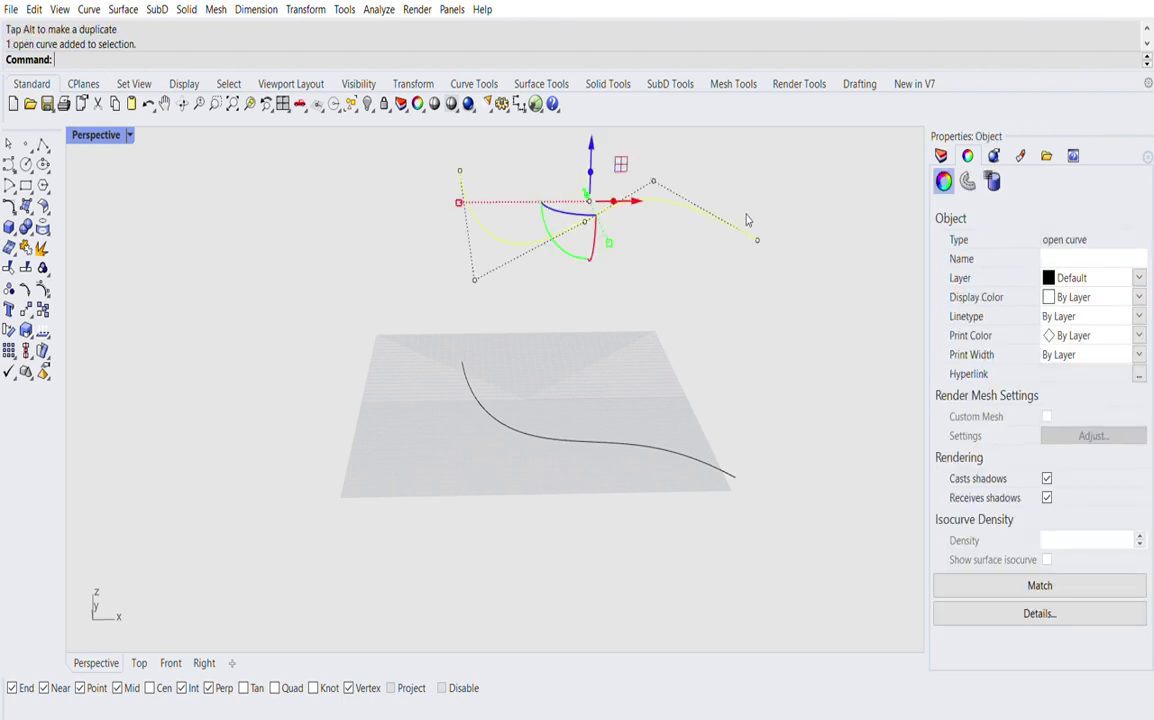
left_click_drag(775, 222, 705, 203)
key("Escape")
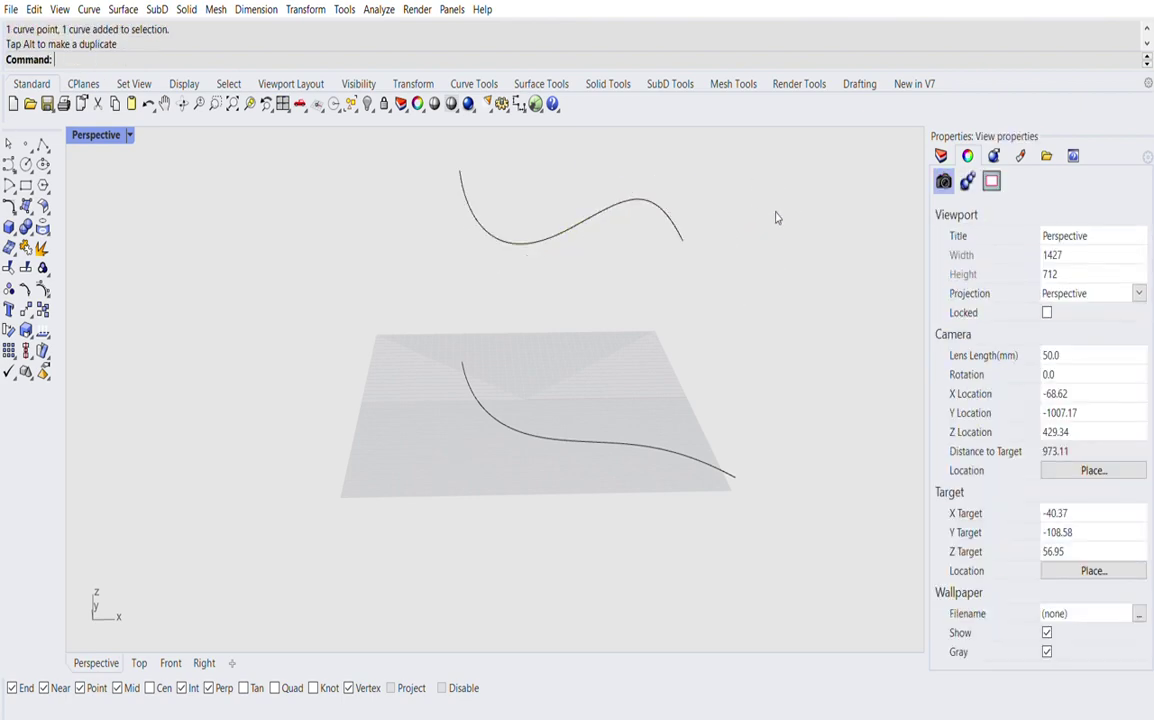
- Loft a surface between the lower and upper curves, replacing the dense first attempt with a loft that has sparse isocurves
right_click_drag(775, 216, 618, 224)
left_click_drag(549, 175, 484, 449)
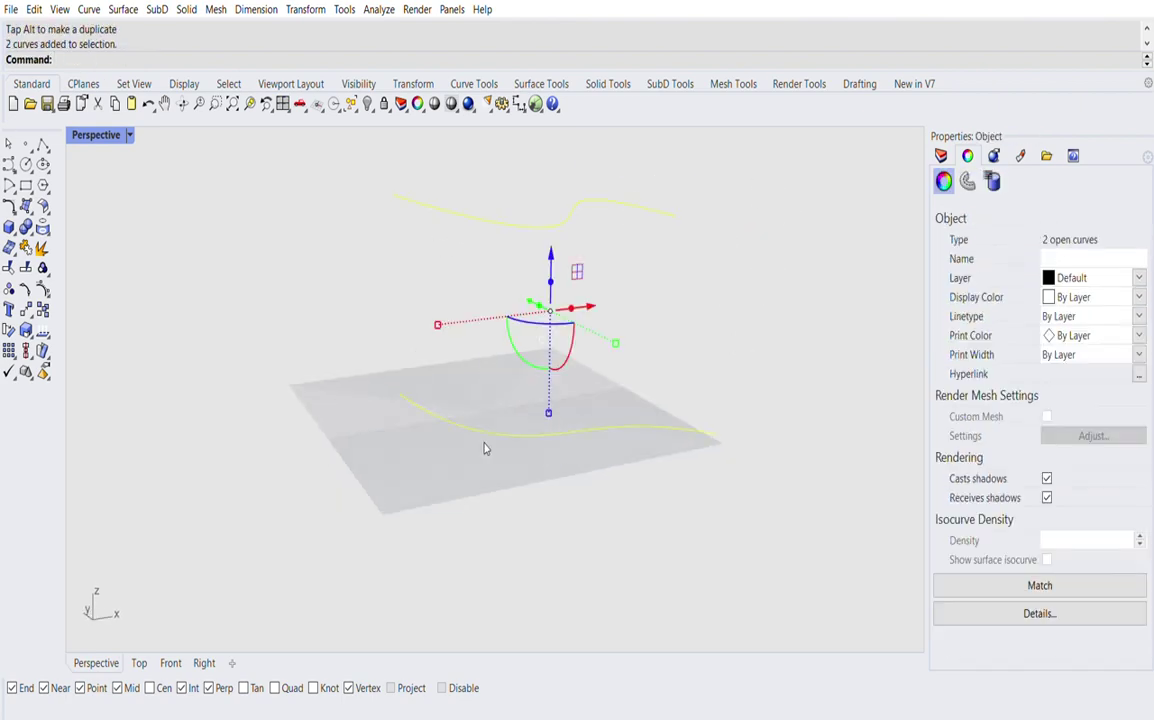
type("Loft")
key("Return")
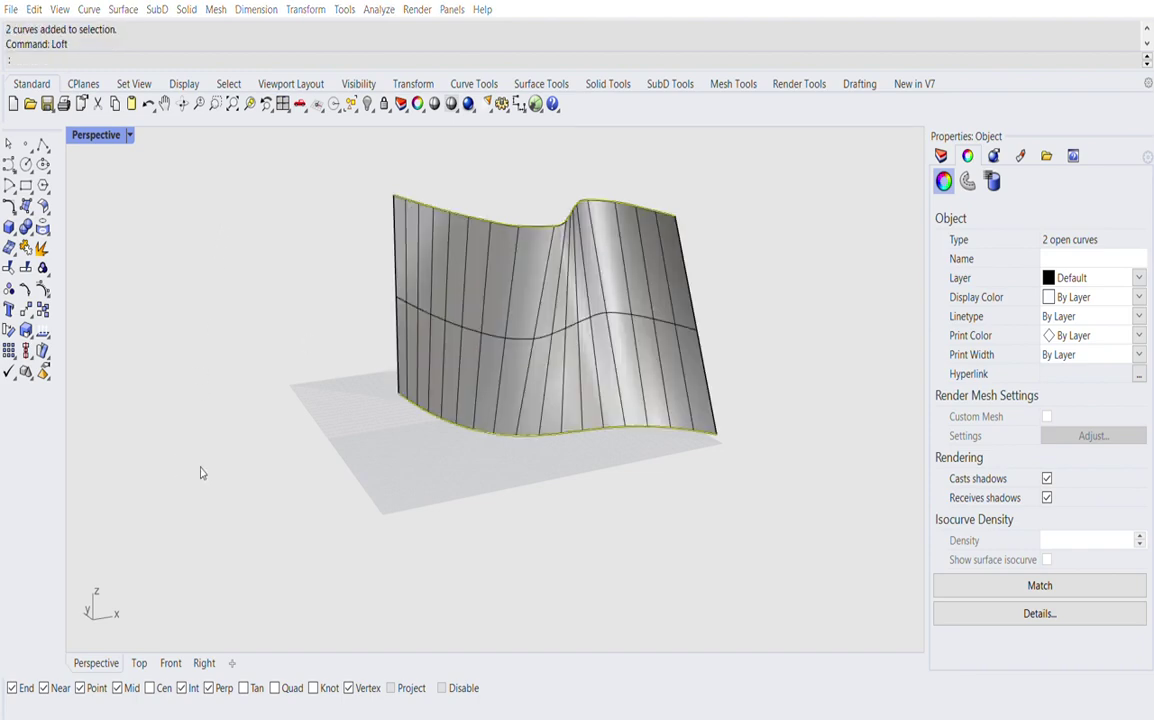
key("Return")
key("ctrl+z")
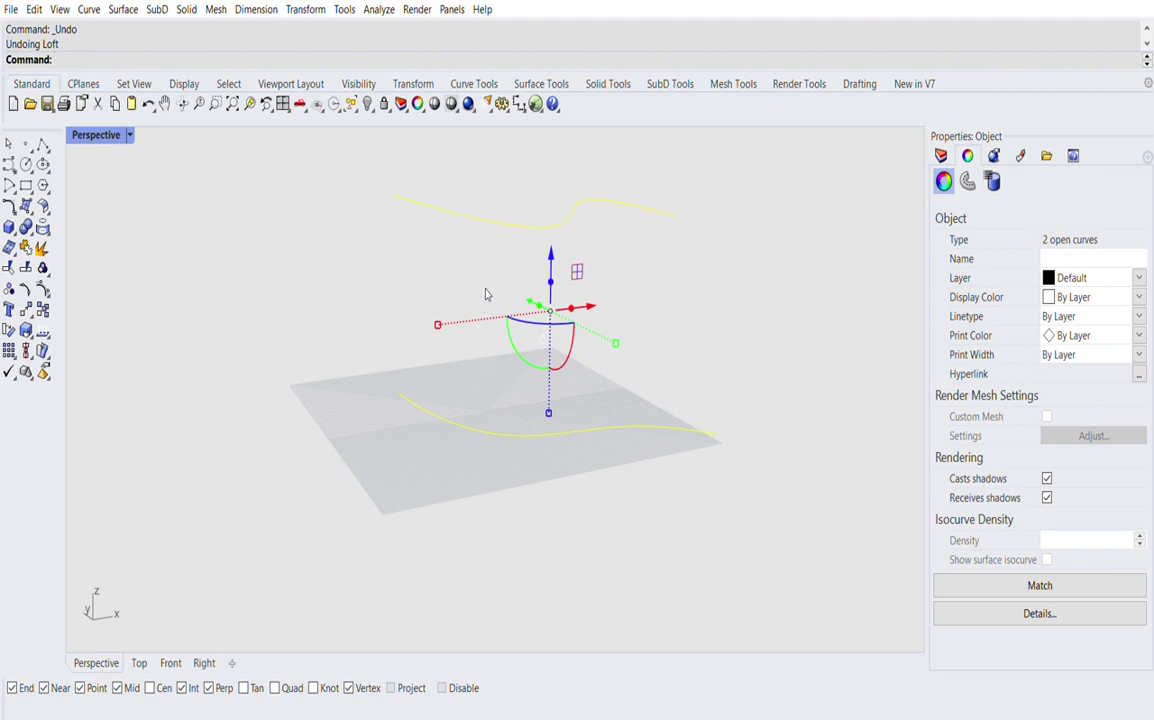
key("Up")
key("Return")
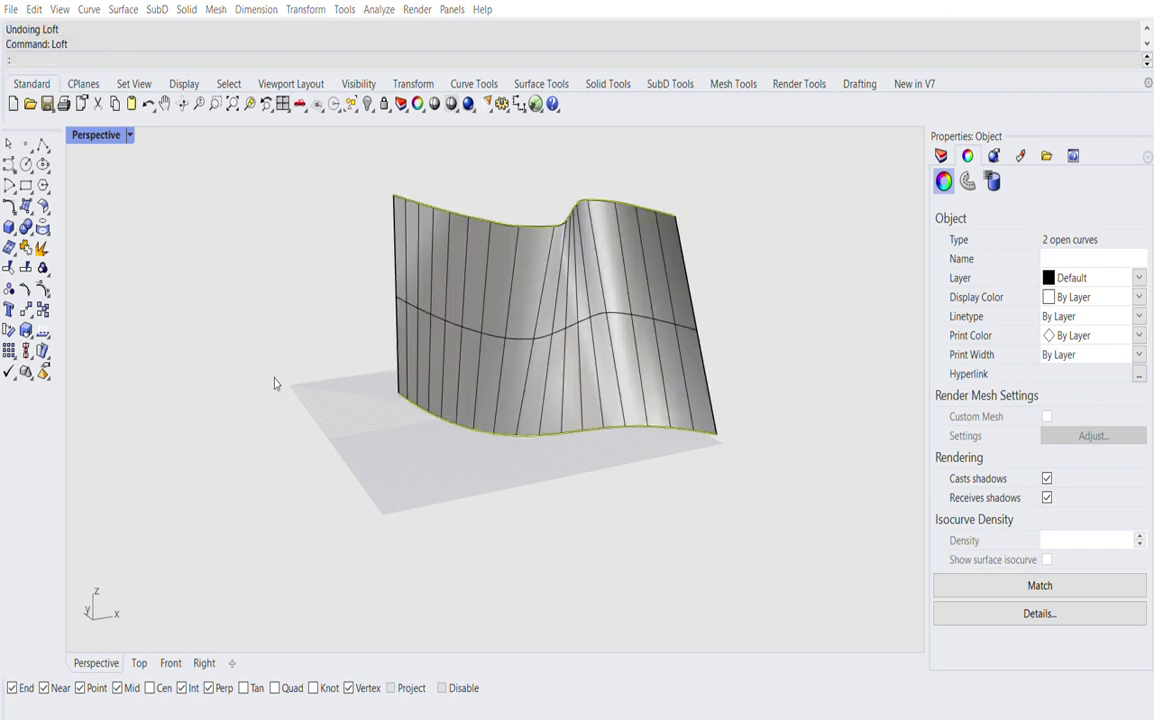
left_click(206, 397)
left_click(203, 473)
- Move the lofted surface away from its source curves along negative Y
right_click_drag(605, 426, 419, 451)
left_click(518, 411)
scroll(550, 446, "down", 4)
left_click_drag(588, 416, 340, 428)
left_click(386, 474)
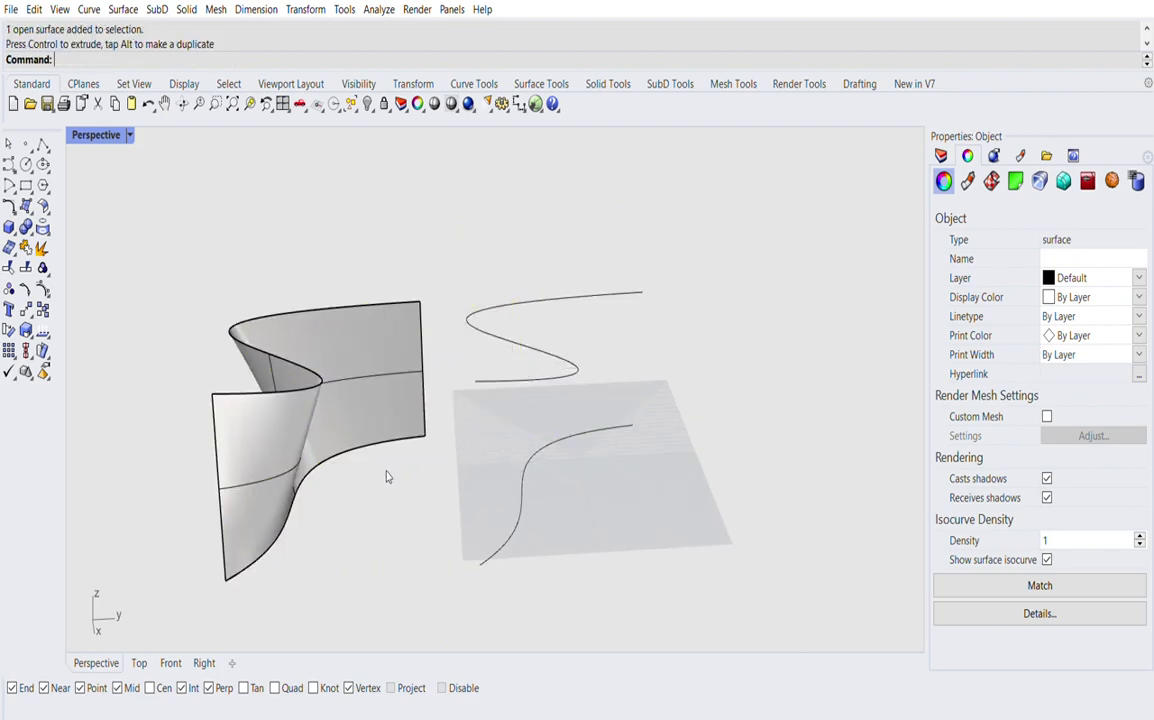
- Inspect the lofted surface and move it farther from the source curves along negative Y
right_click_drag(400, 509, 446, 495)
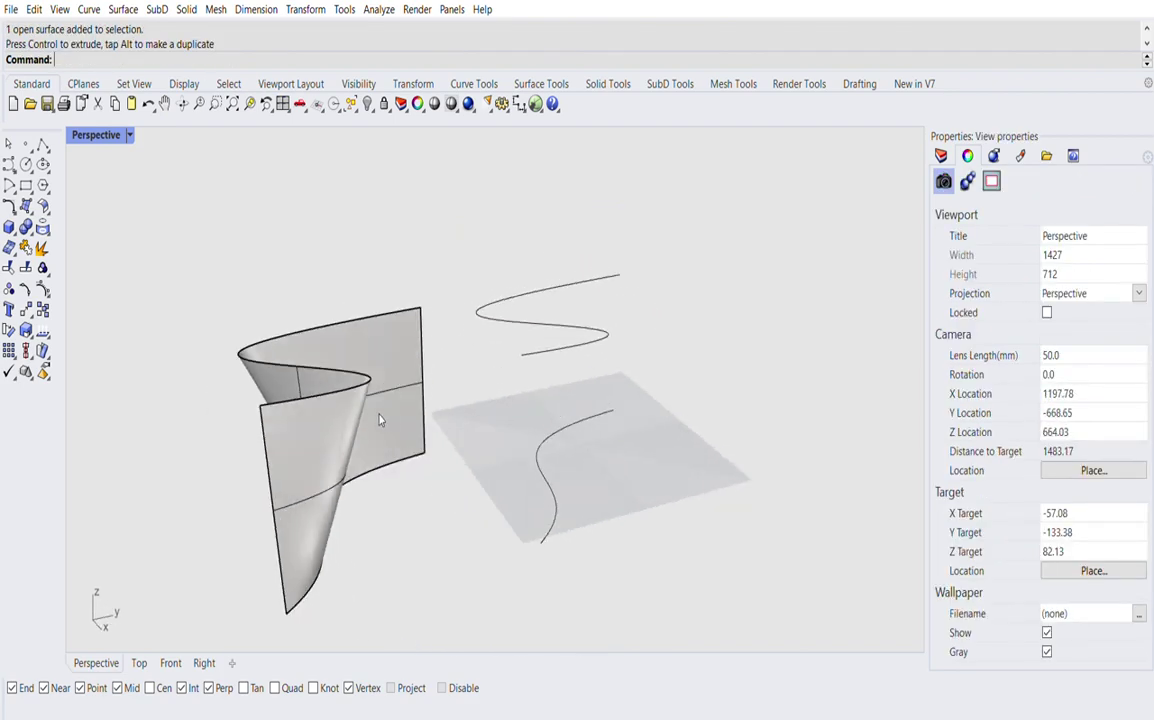
right_click_drag(381, 417, 572, 489)
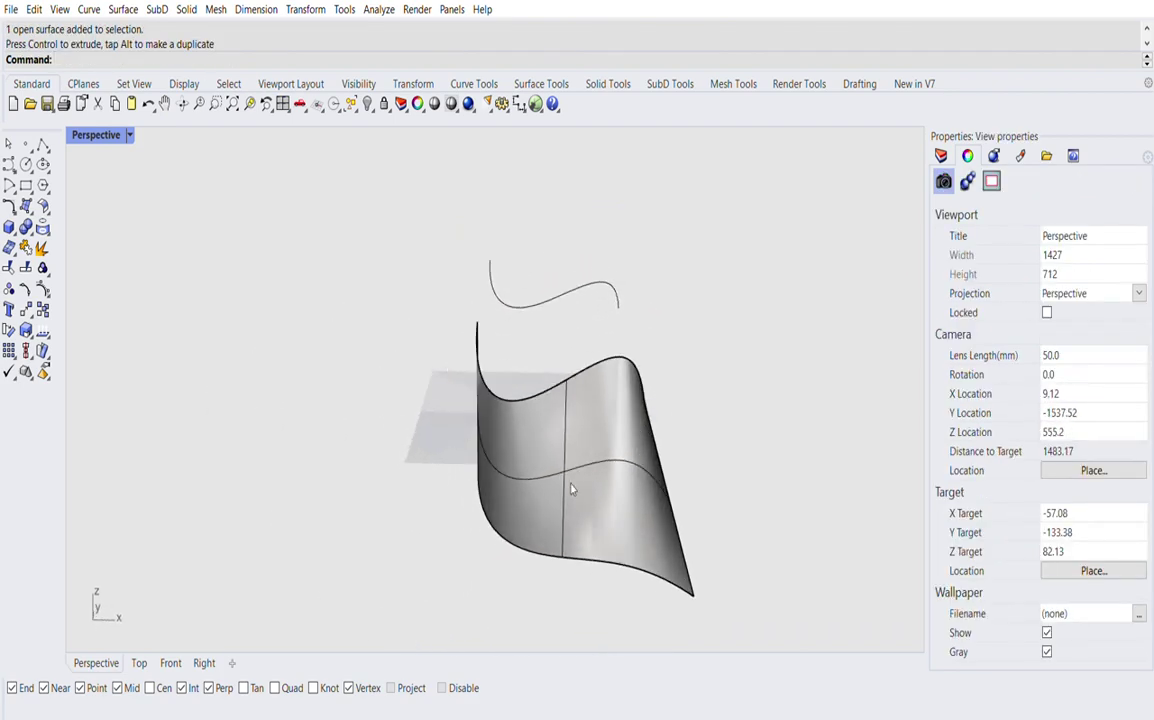
left_click(540, 432)
right_click_drag(513, 426, 587, 471)
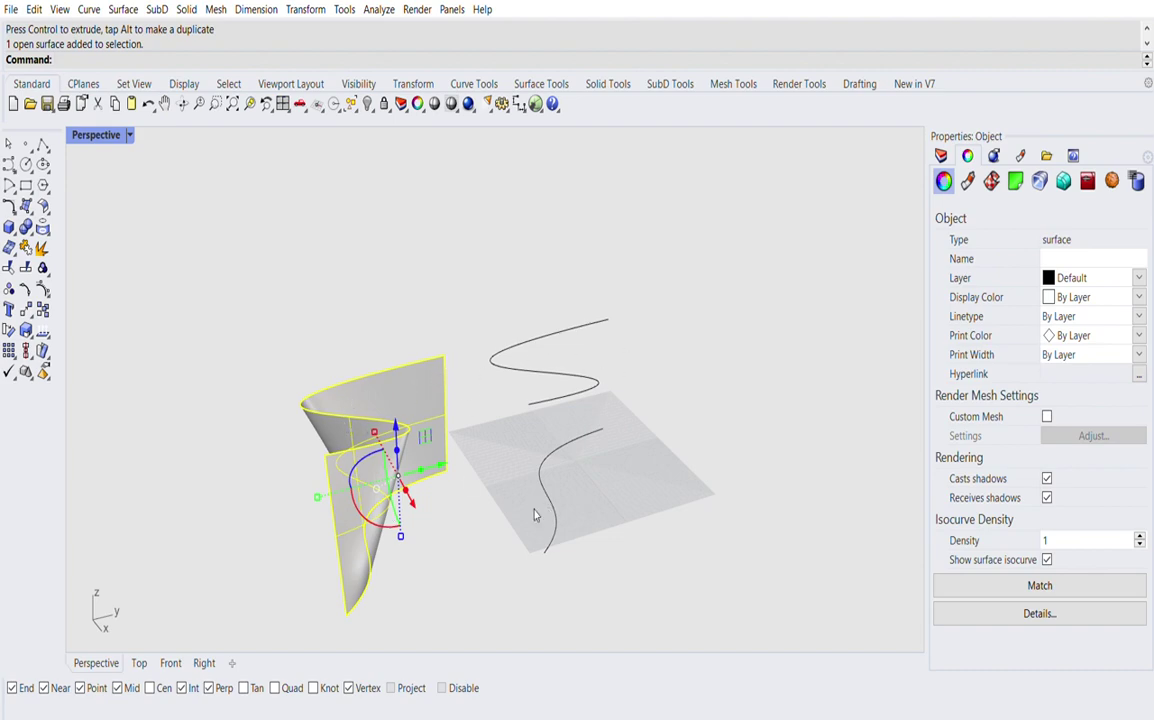
left_click_drag(415, 422, 309, 449)
left_click(451, 469)
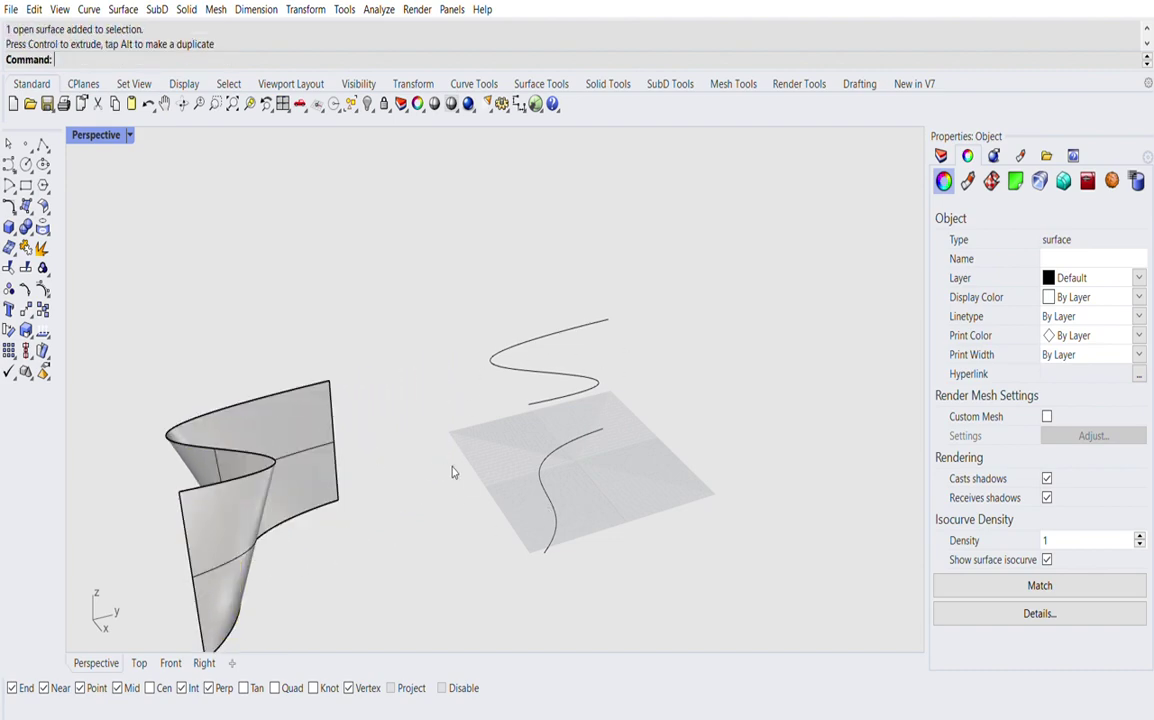
- Create 10 tween curves between the lower and upper curves with TweenCurves, keeping them on the current layer with match method None
scroll(551, 476, "up", 4)
right_click_drag(551, 476, 591, 471)
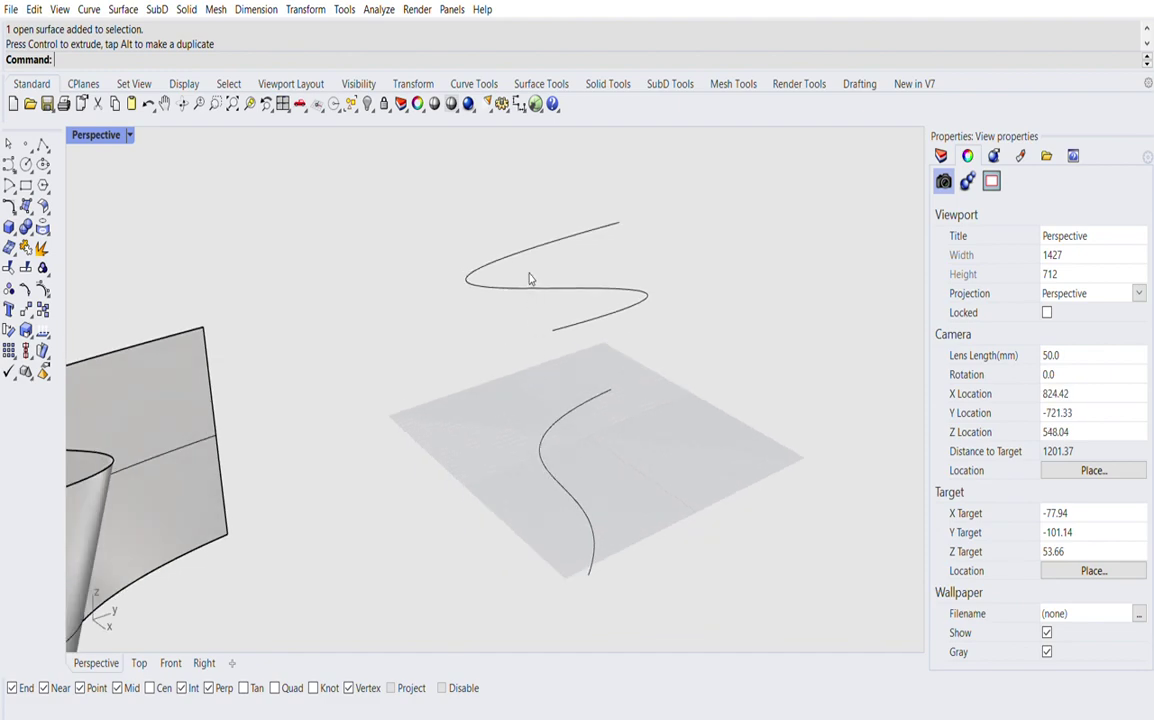
right_click_drag(521, 401, 586, 261)
type("TweenCurves")
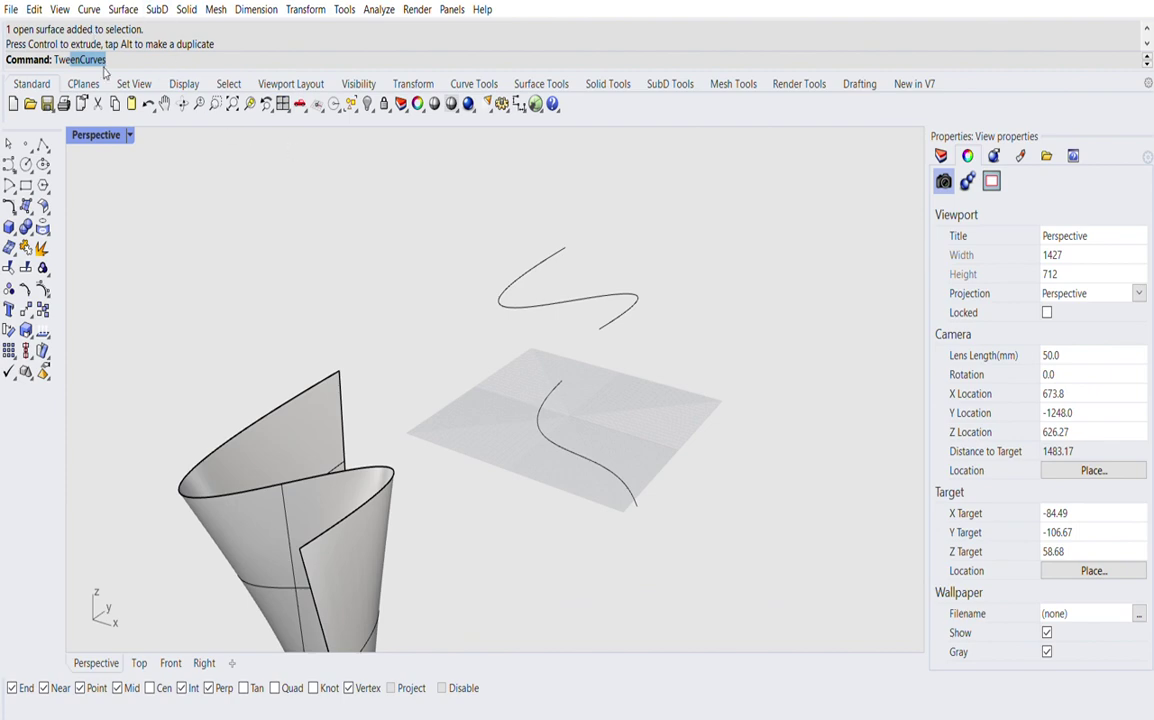
key("Return")
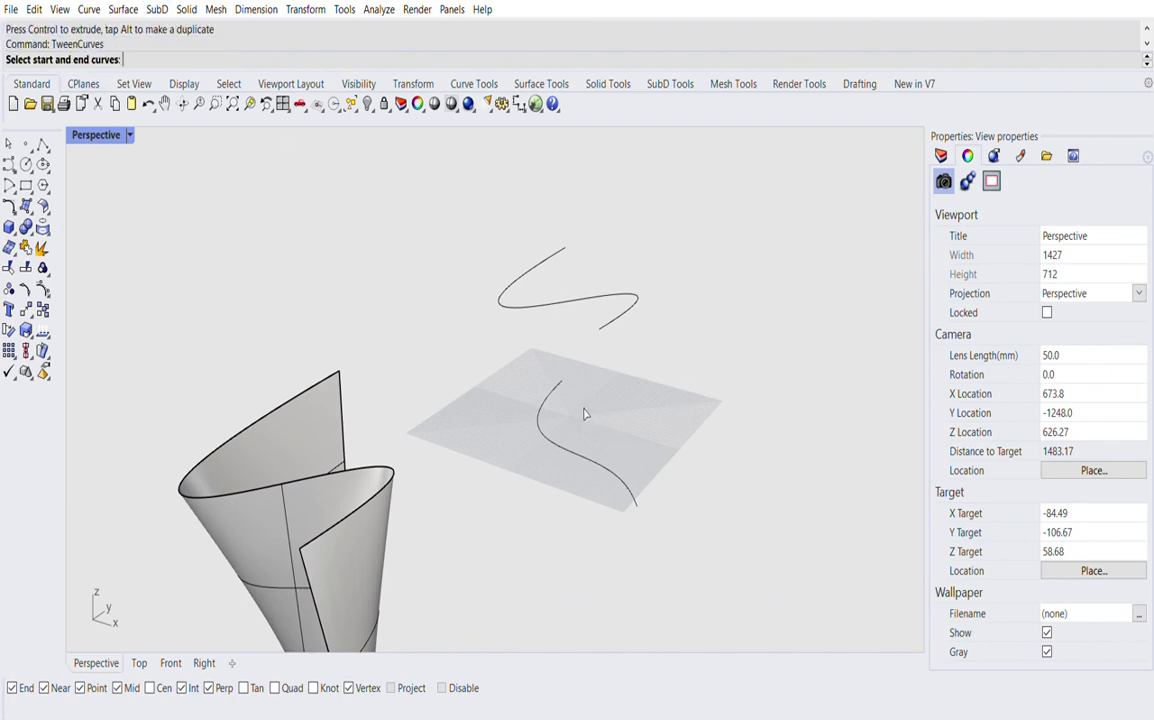
left_click(581, 441)
left_click(580, 295)
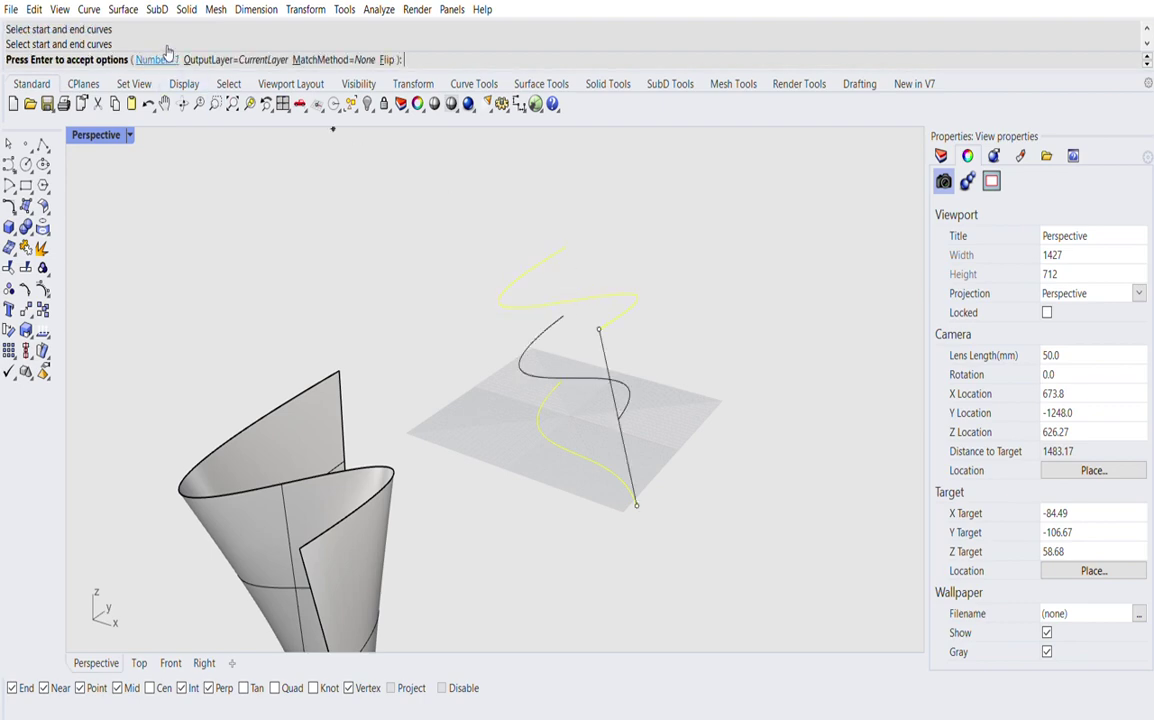
scroll(588, 375, "up", 4)
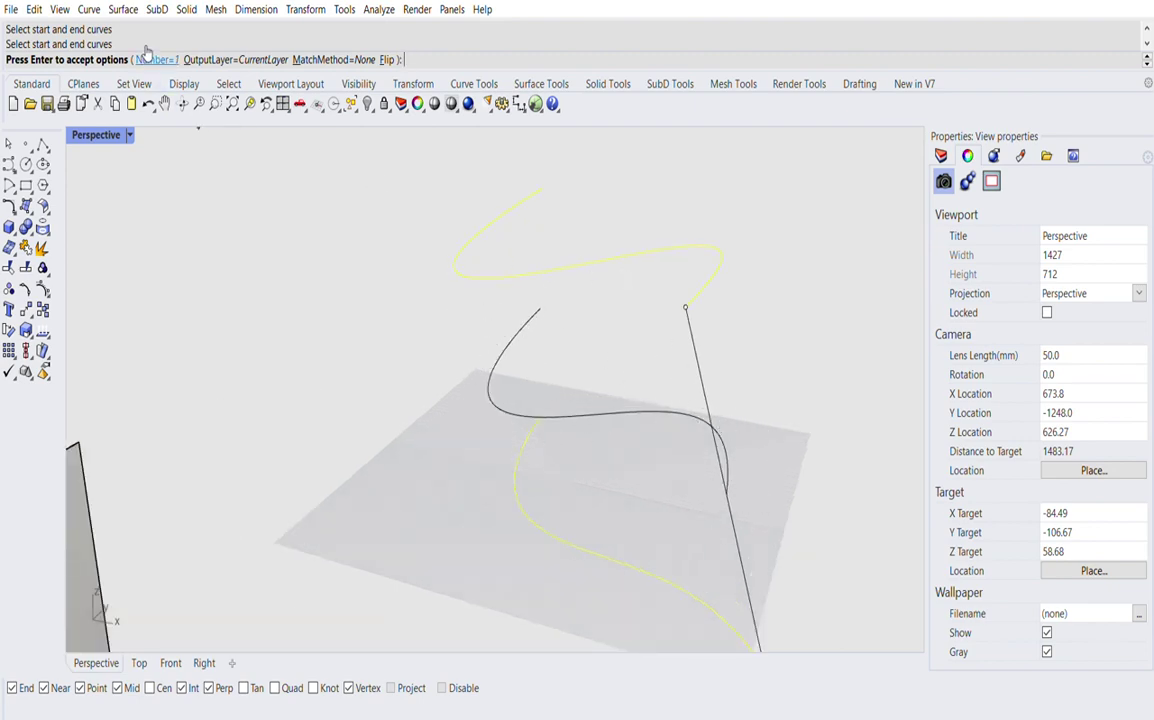
left_click(146, 59)
type("10")
key("Return")
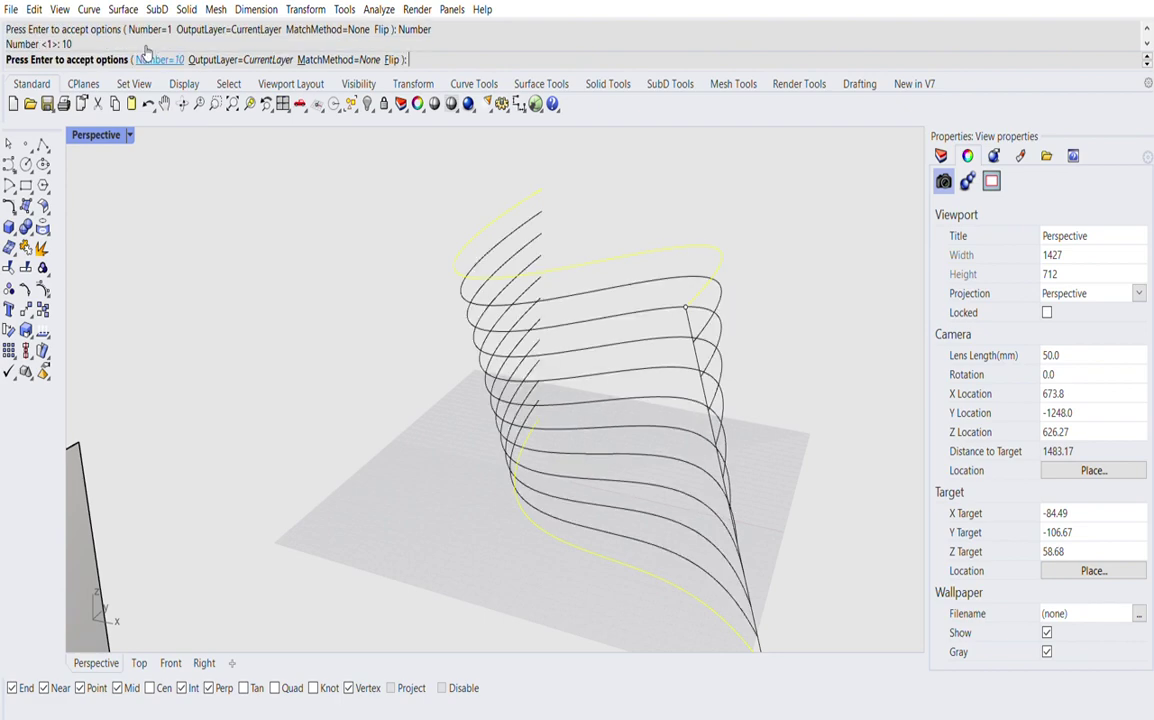
scroll(712, 366, "down", 3)
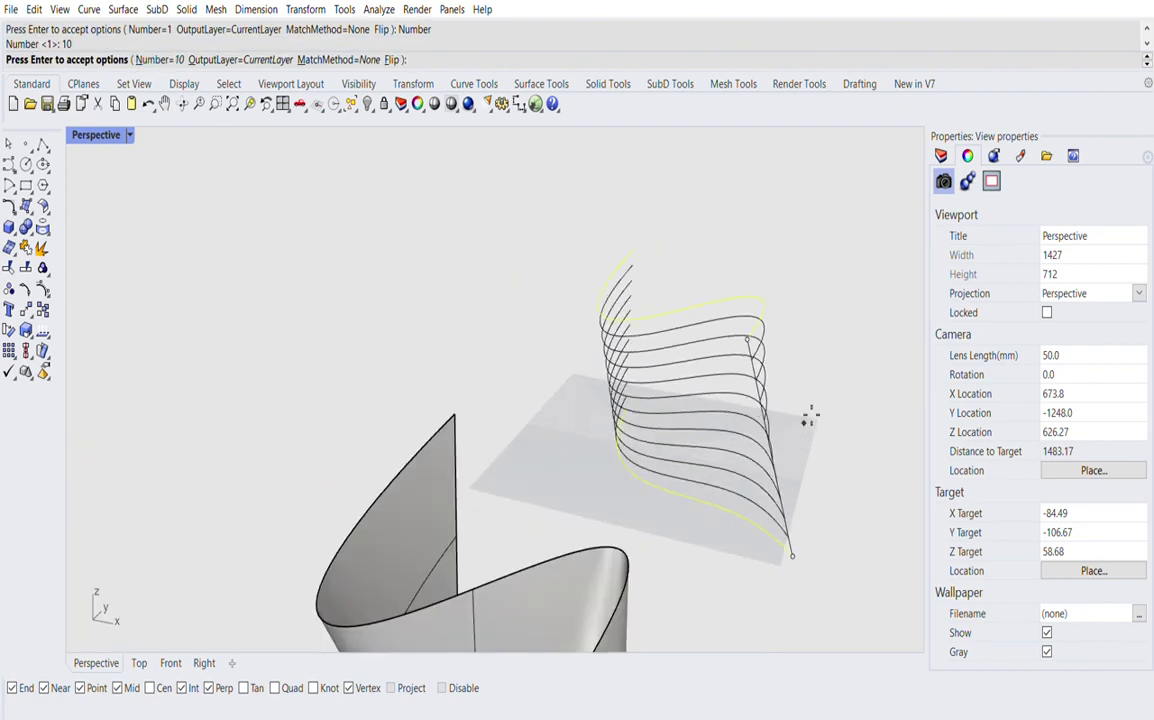
key("Return")
- Compare the tween curves with the lofted surface from several viewing angles
right_click_drag(810, 418, 396, 317)
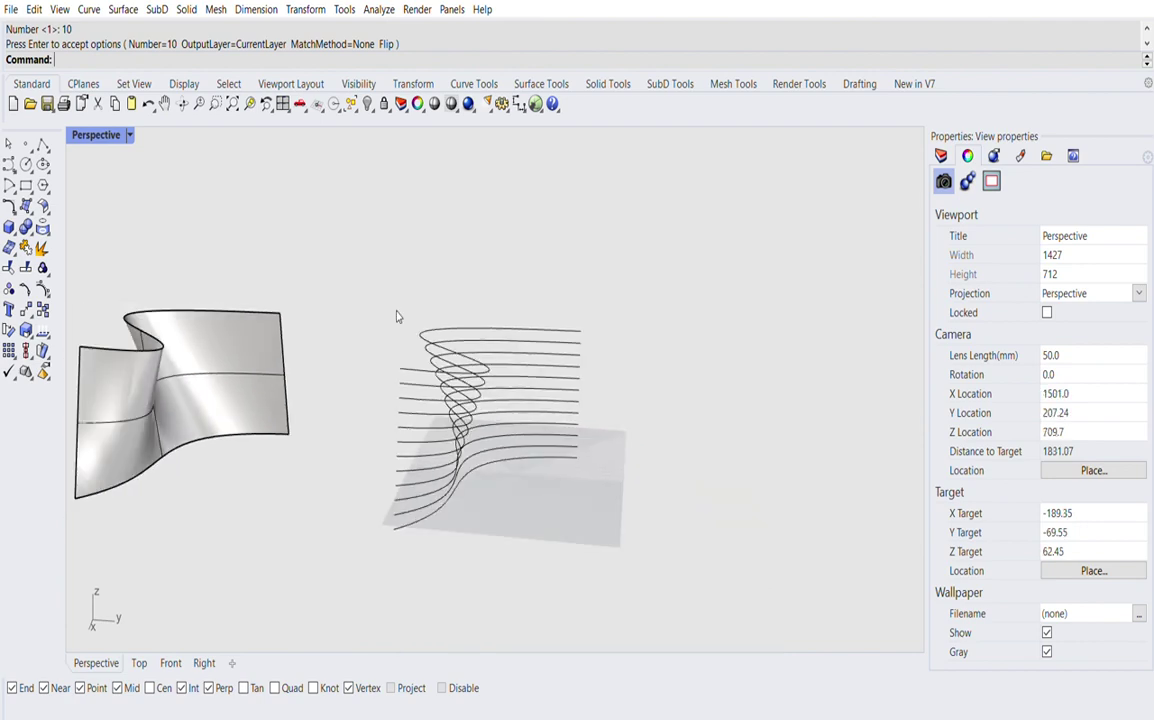
scroll(420, 335, "down", 1)
scroll(440, 380, "up", 3)
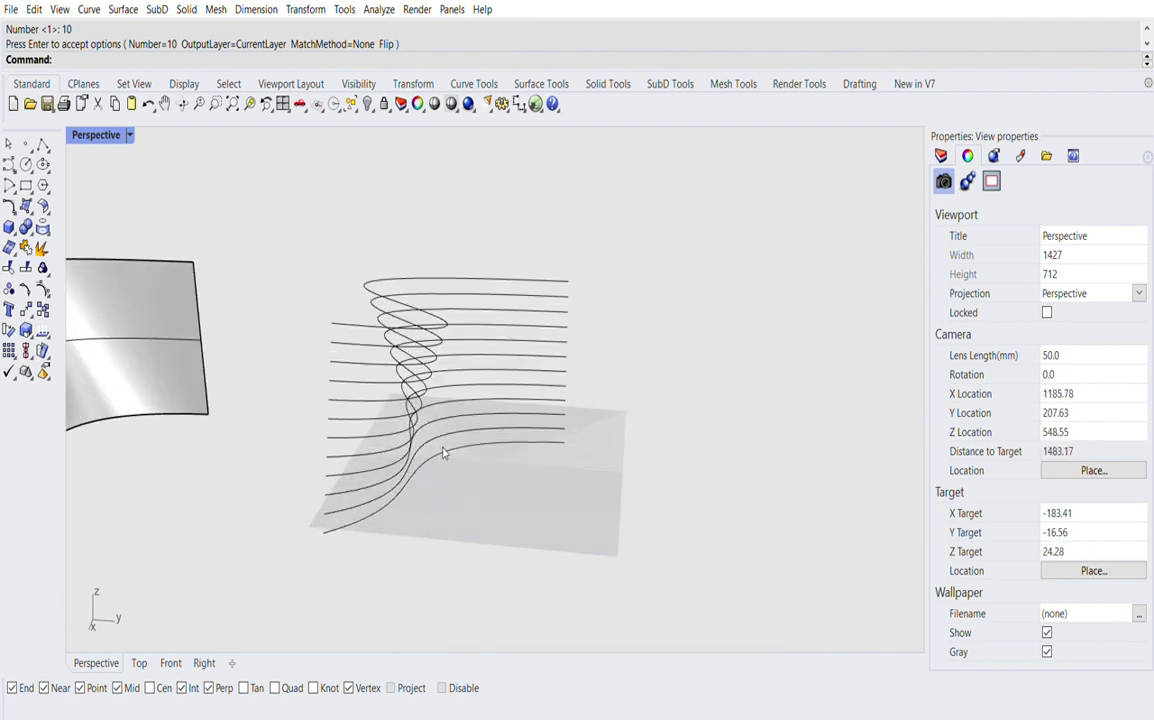
mouse_move(443, 453)
right_mouse_down()
mouse_move(479, 466)
mouse_move(440, 448)
right_mouse_up()
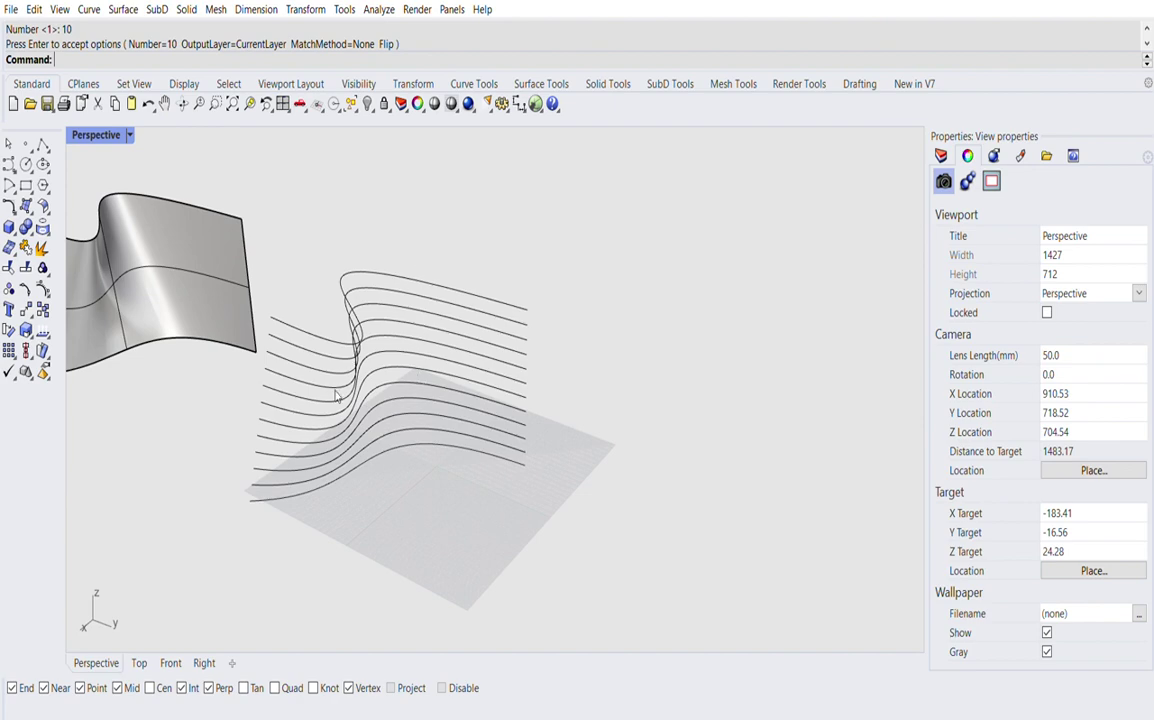
right_click_drag(320, 378, 368, 378)
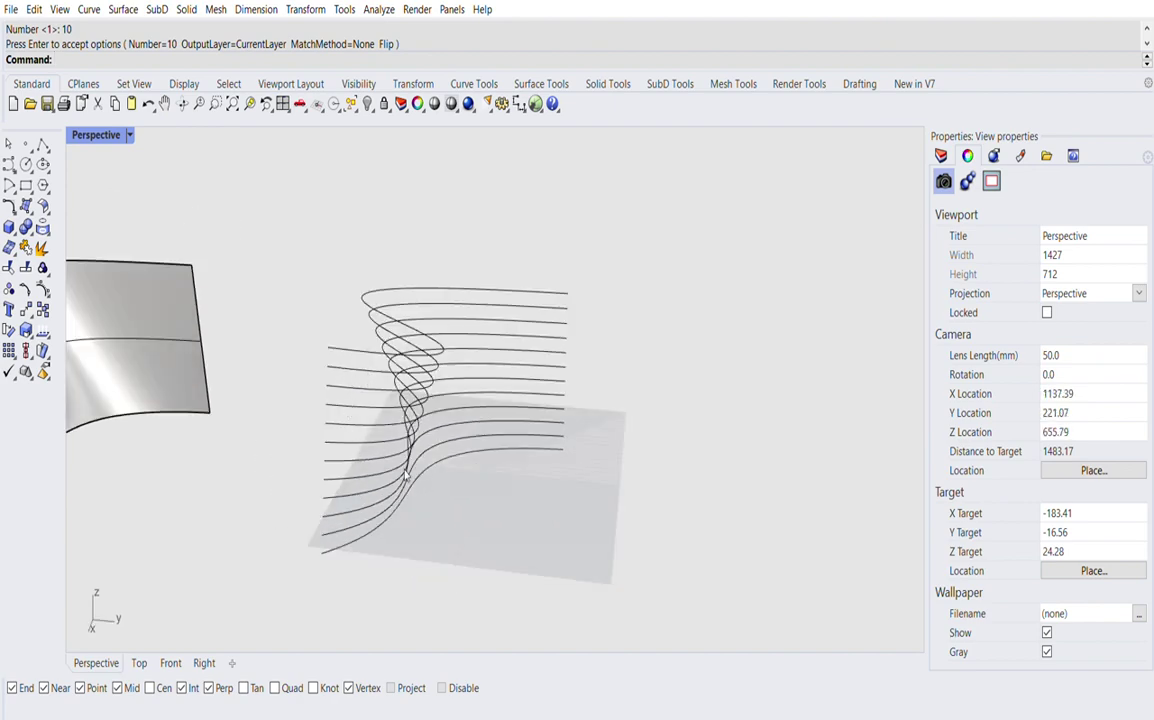
scroll(459, 363, "down", 2)
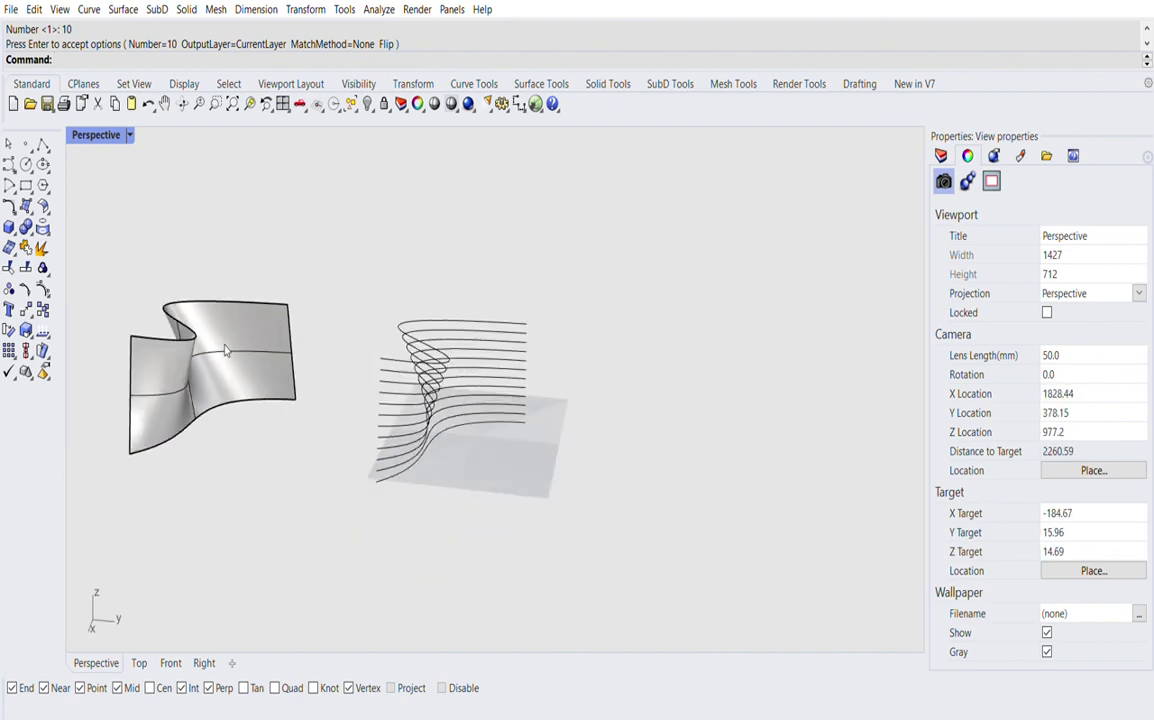
scroll(180, 383, "up", 2)
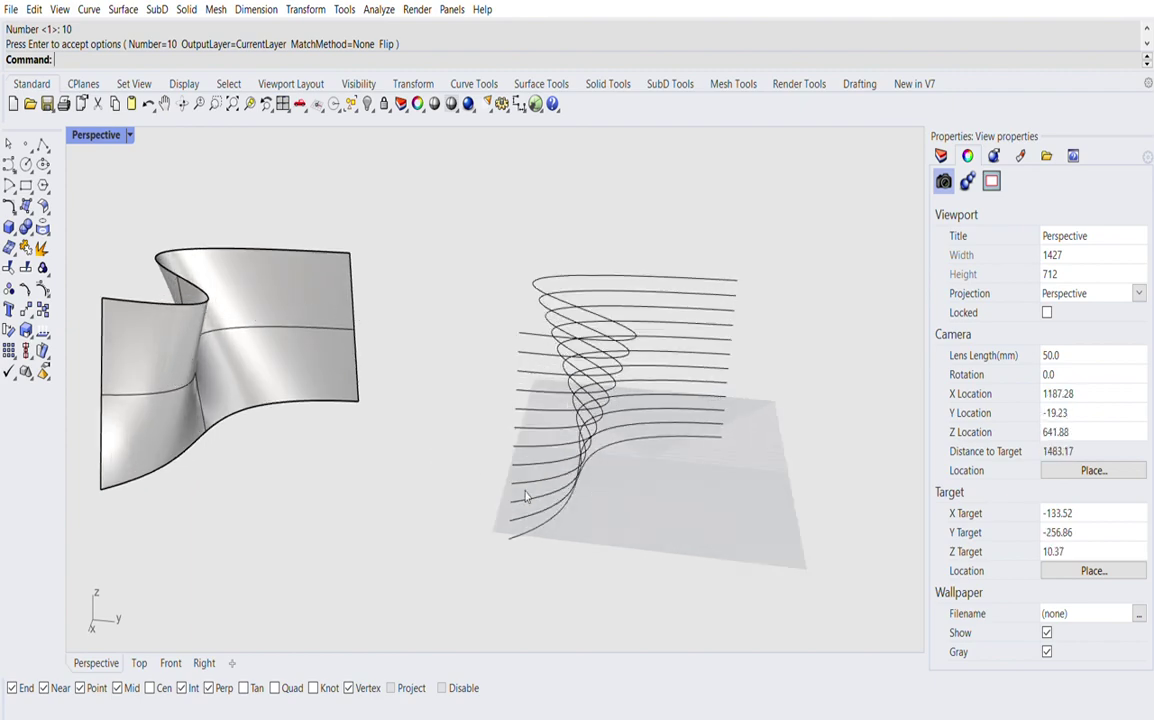
right_click_drag(524, 496, 591, 460)
right_click_drag(558, 398, 692, 448)
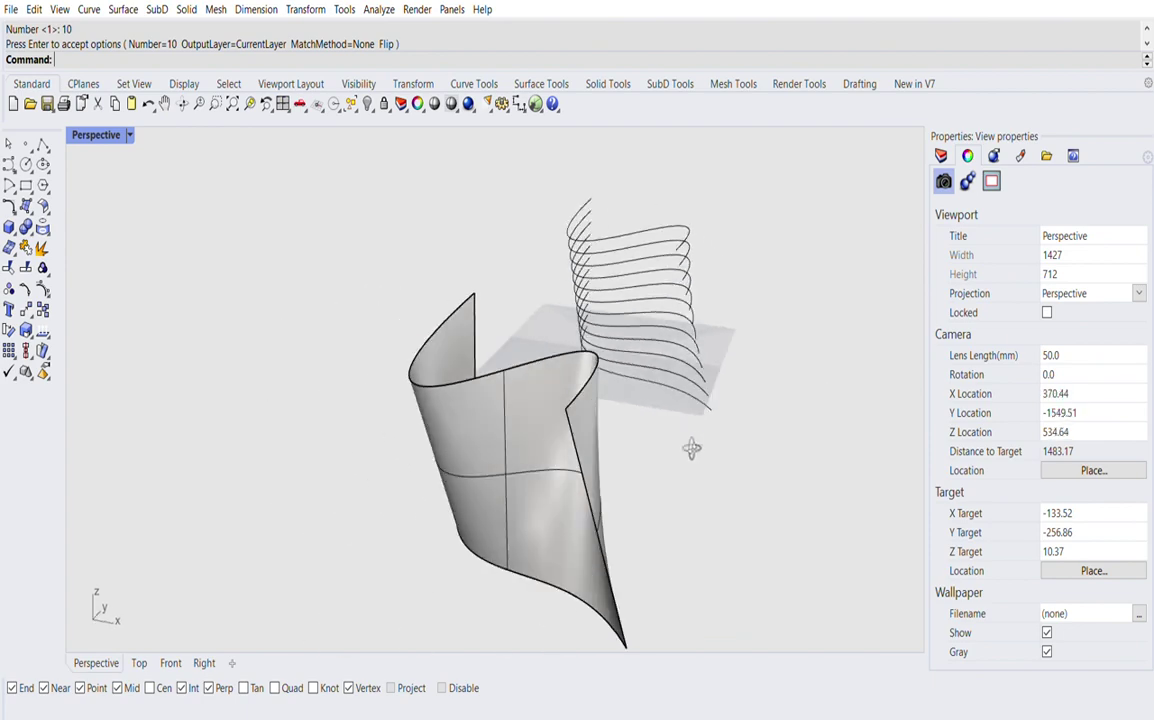
- Loft a surface through all 12 curves of the tween set
left_click_drag(700, 226, 657, 406)
type("Loft")
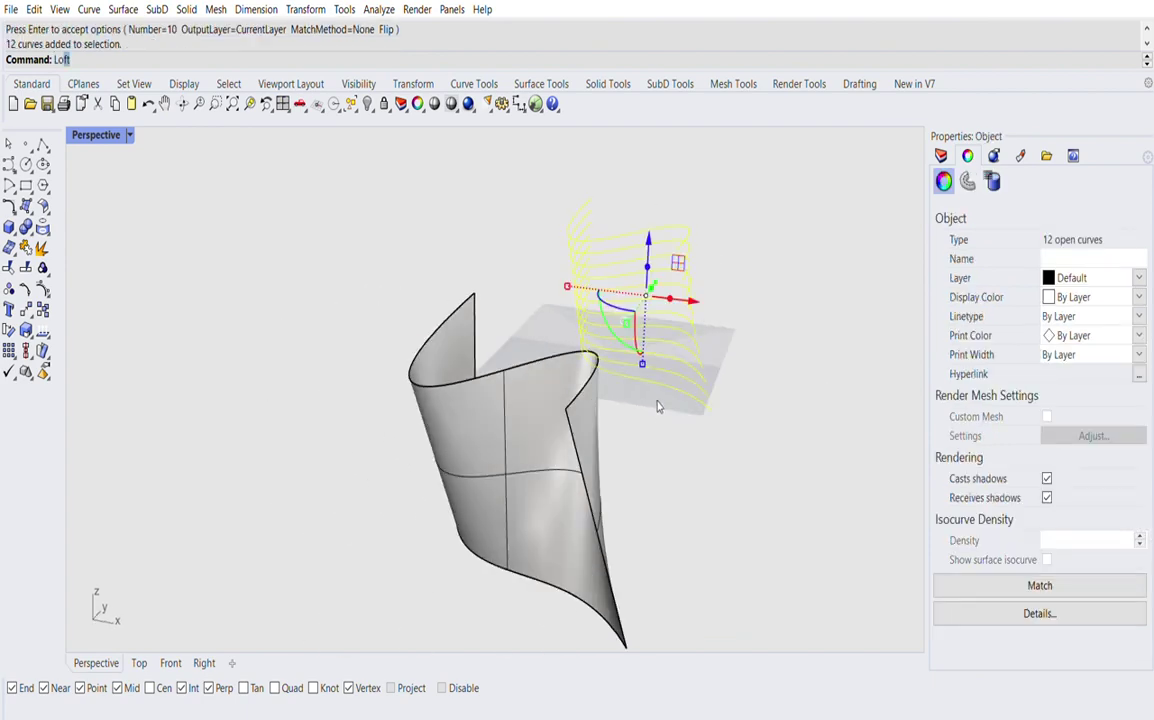
key("Return")
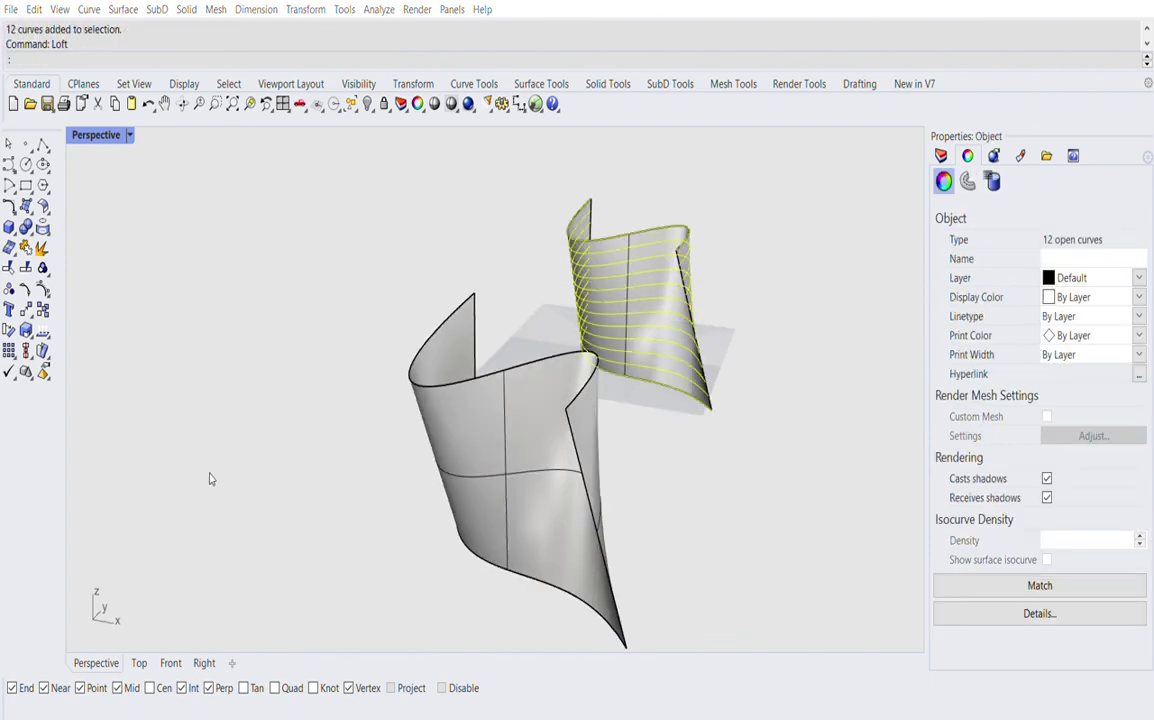
key("Return")
- Turn on the control points of the surface lofted through the tween curves
right_click_drag(780, 450, 332, 443)
scroll(311, 261, "up", 3)
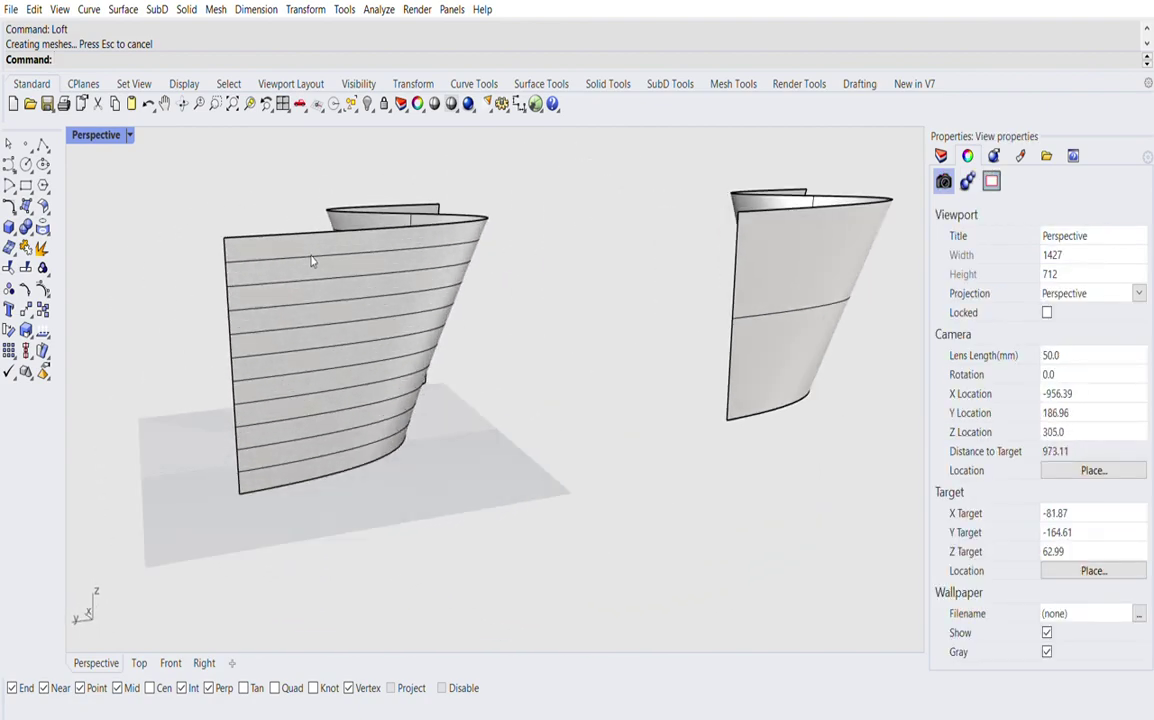
scroll(311, 261, "up", 2)
left_click(321, 222)
type("PointsOn")
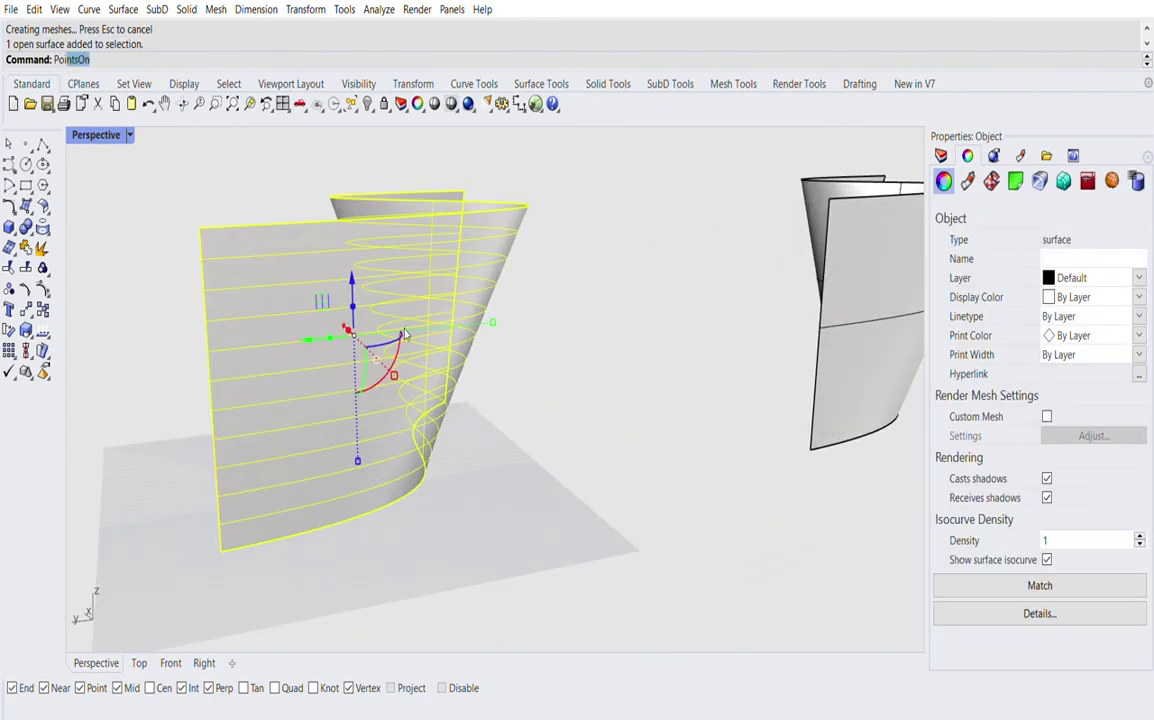
key("Return")
- Turn on the control points of the two-curve loft and compare its control-point density with the tweened loft
right_click_drag(405, 335, 612, 317)
scroll(780, 430, "down", 4)
left_click(744, 376)
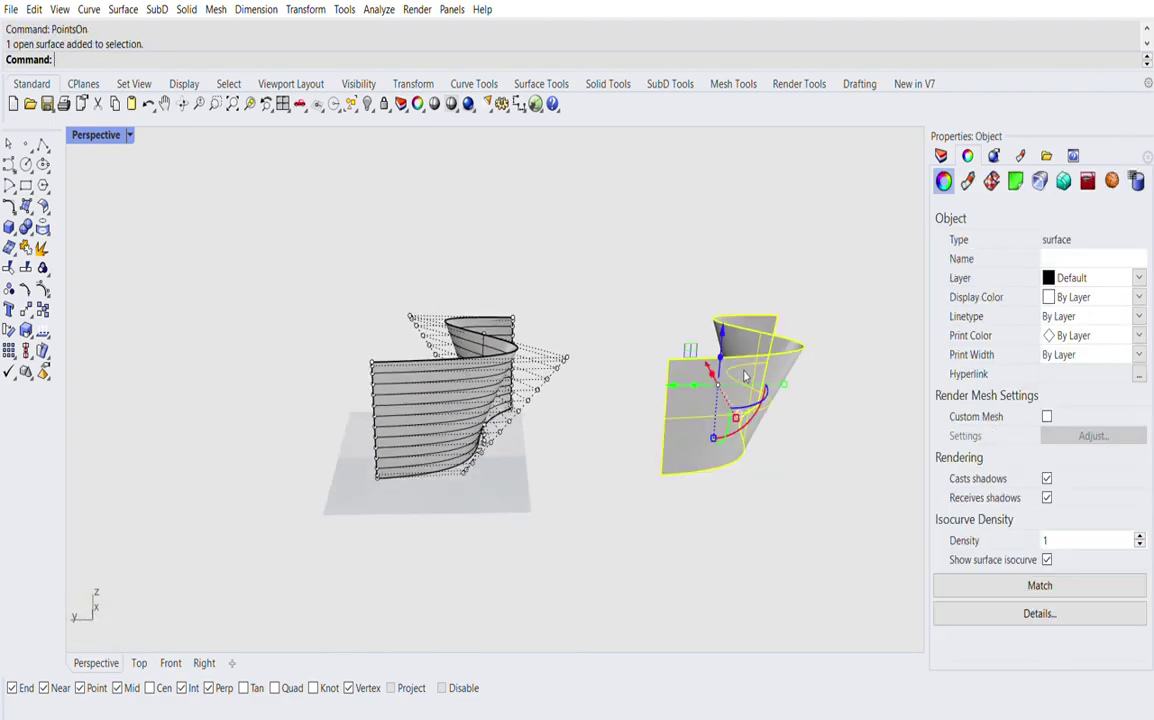
type("PointsOn")
key("Return")
right_click_drag(688, 371, 727, 452)
scroll(414, 270, "up", 6)
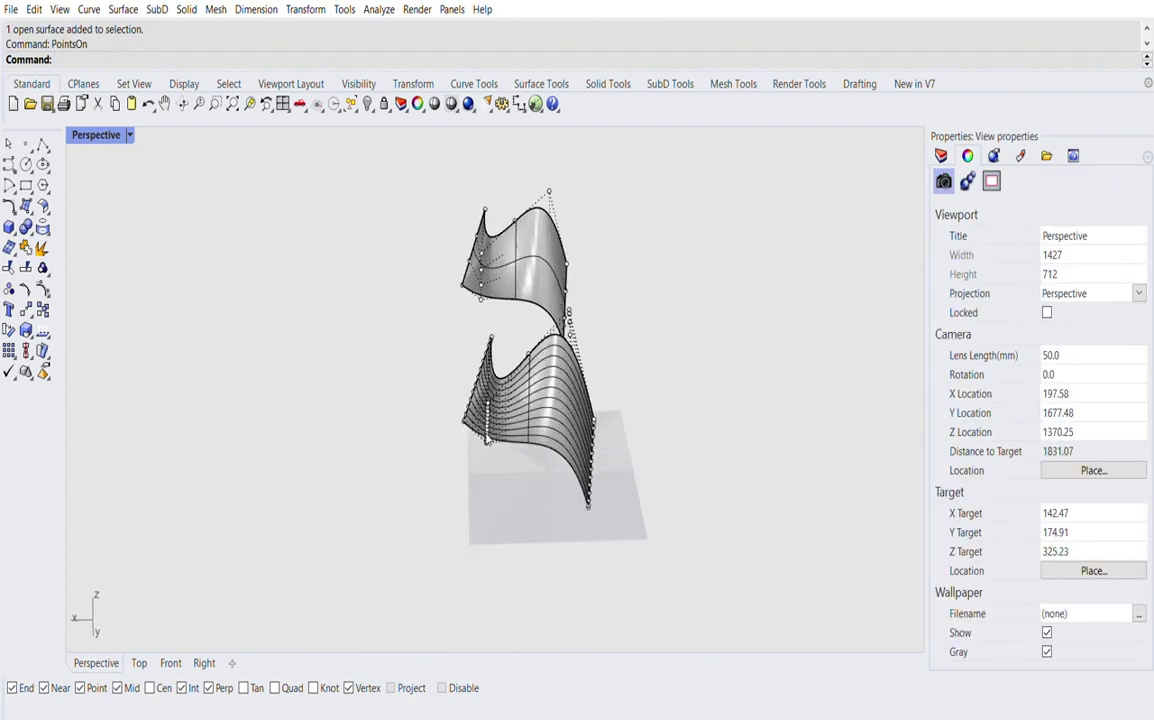
right_click_drag(450, 447, 567, 445)
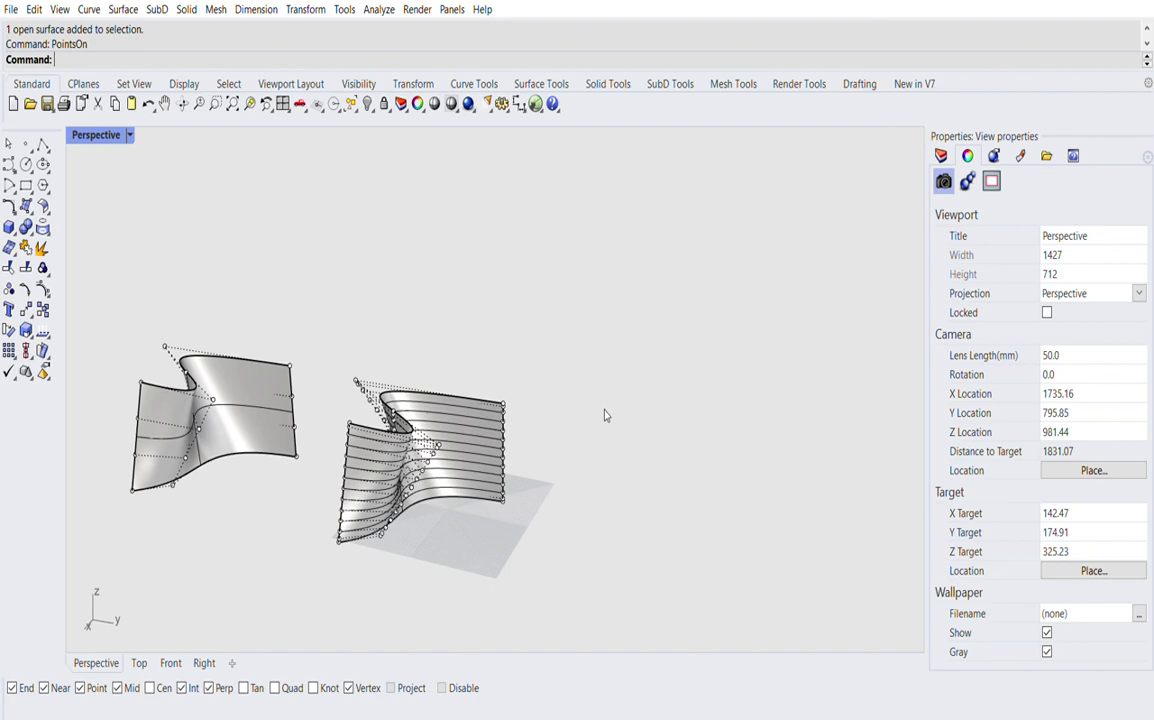
- Delete both lofted surfaces and the tween curves to empty the model
scroll(604, 415, "down", 3)
left_click_drag(533, 335, 294, 500)
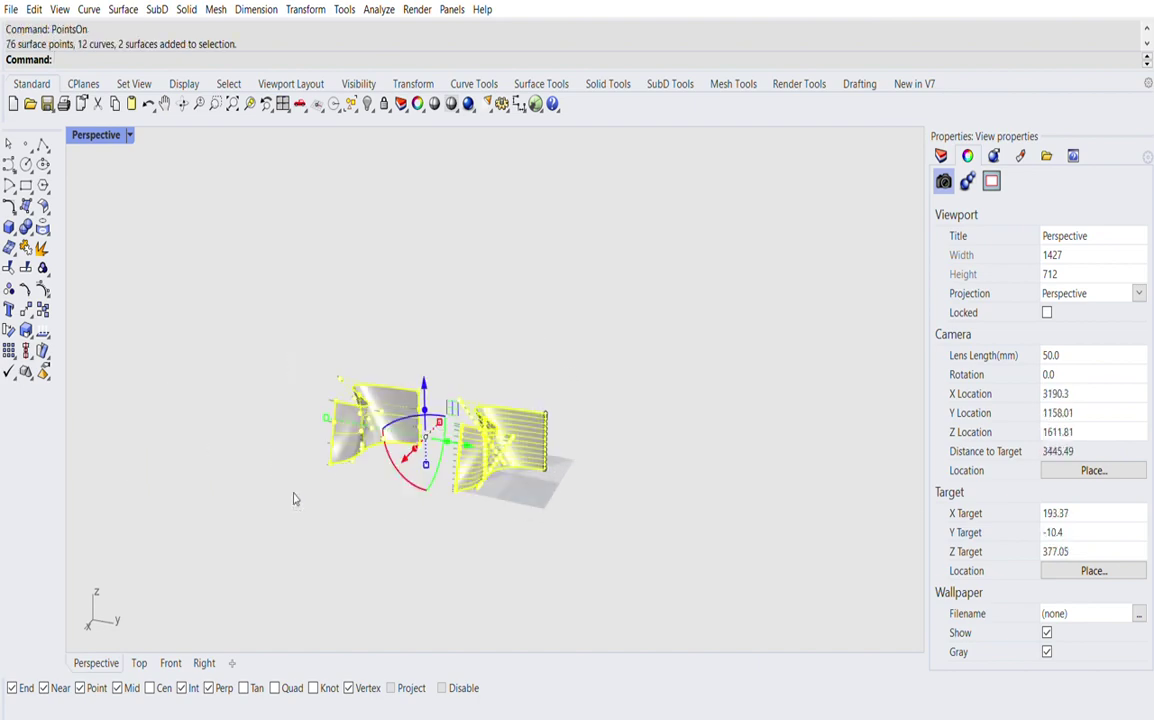
scroll(532, 398, "up", 2)
key("Delete")
left_click(586, 357)
left_click_drag(588, 365, 392, 560)
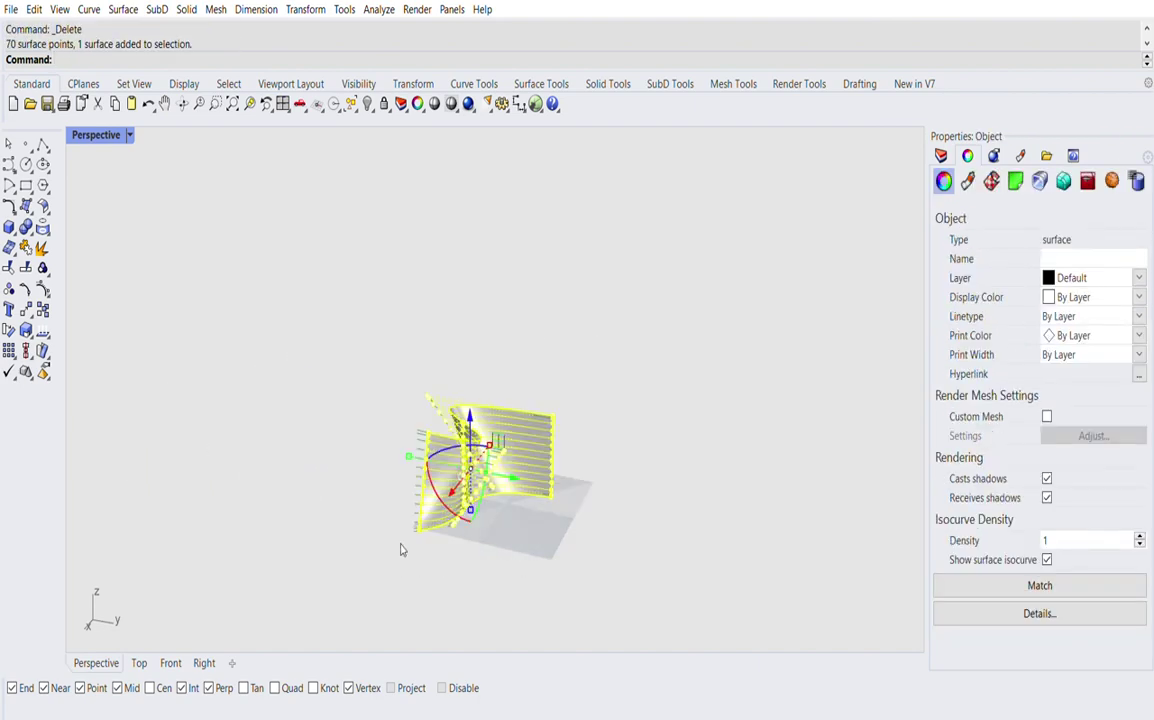
key("Delete")
- Draw a small circle on the ground plane centred at the origin, and bring its Front view up close
right_click_drag(474, 505, 435, 526)
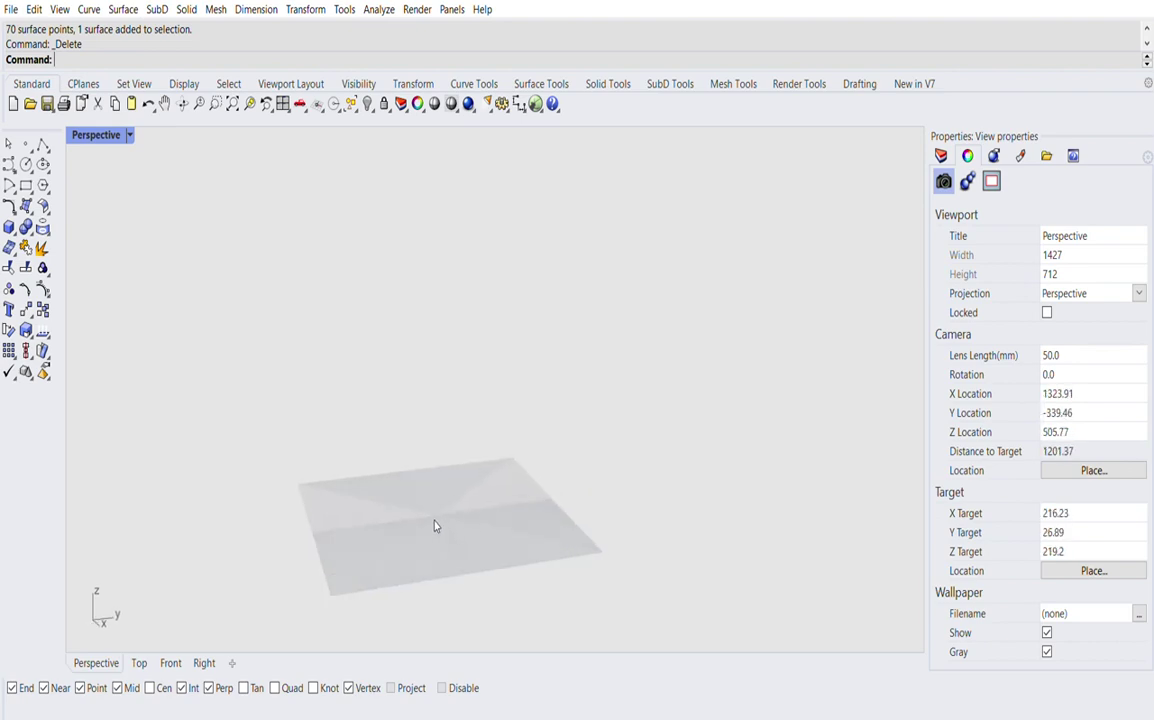
scroll(435, 526, "up", 6)
scroll(426, 373, "down", 2)
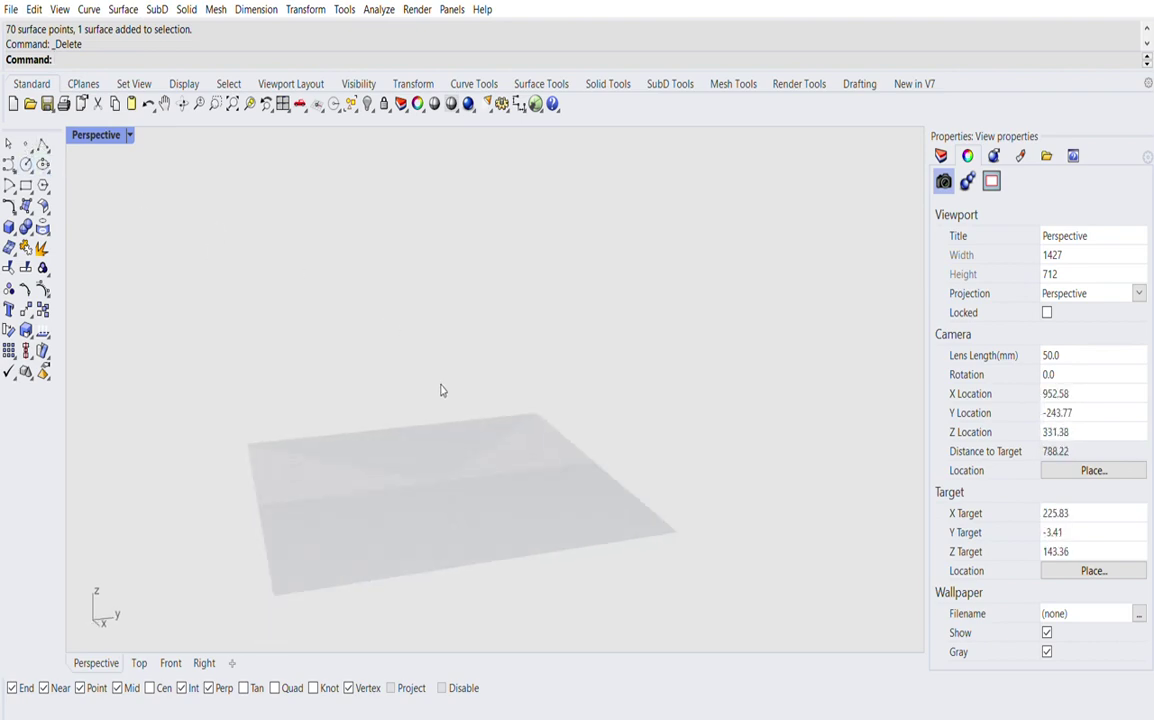
right_click_drag(468, 405, 446, 430)
scroll(488, 400, "up", 3)
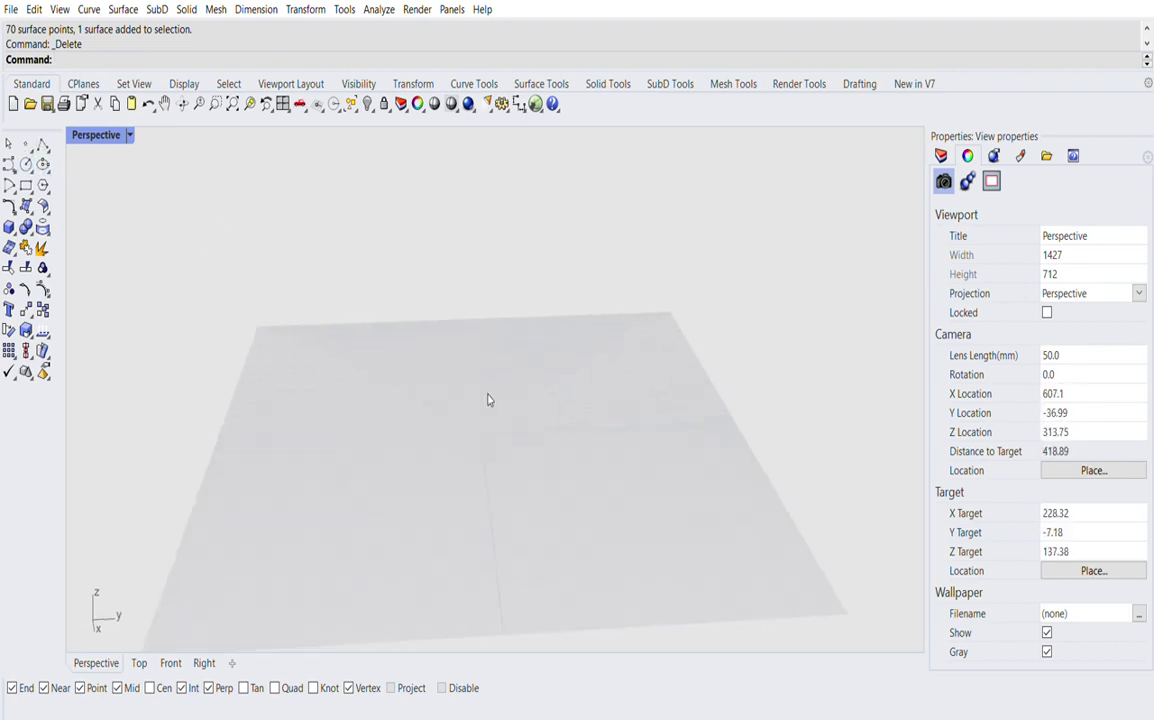
scroll(488, 400, "up", 3)
left_click(26, 164)
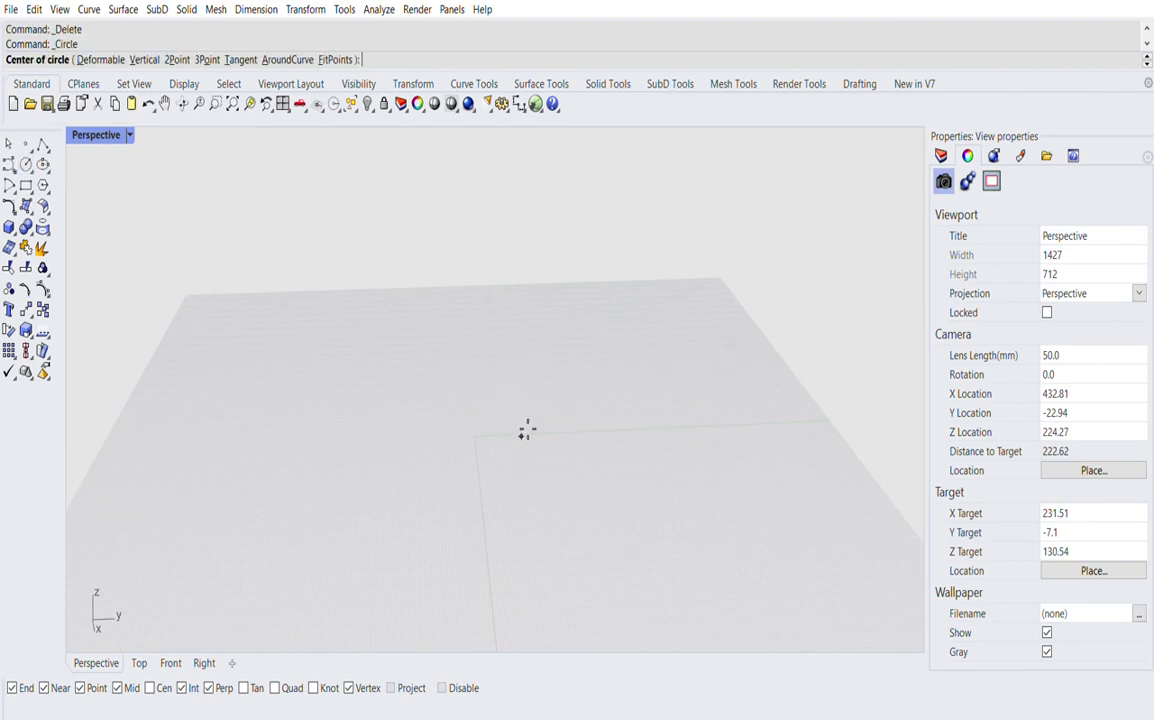
left_click(139, 662)
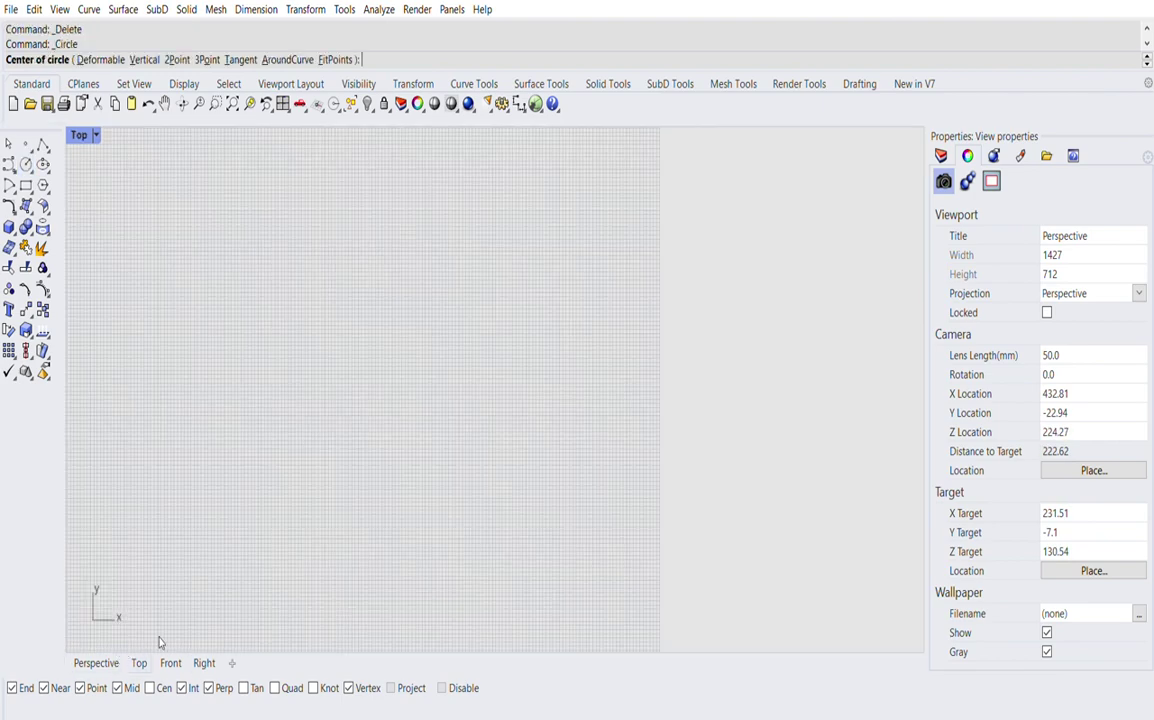
scroll(499, 550, "down", 8)
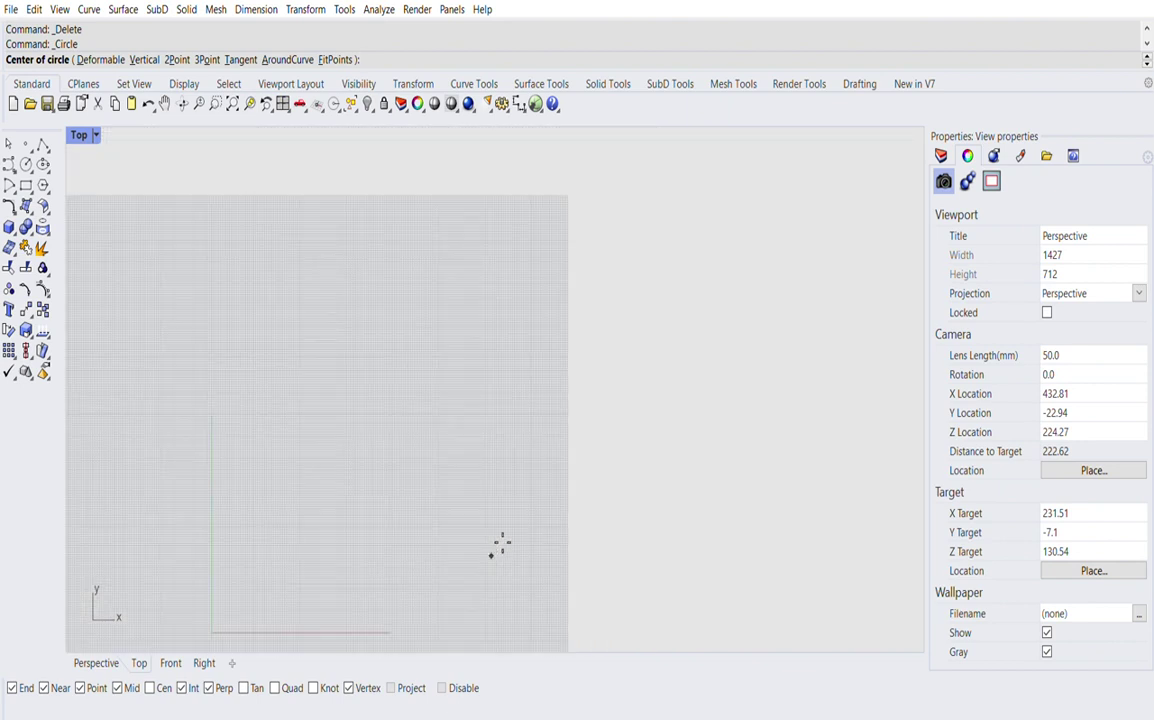
left_click(96, 663)
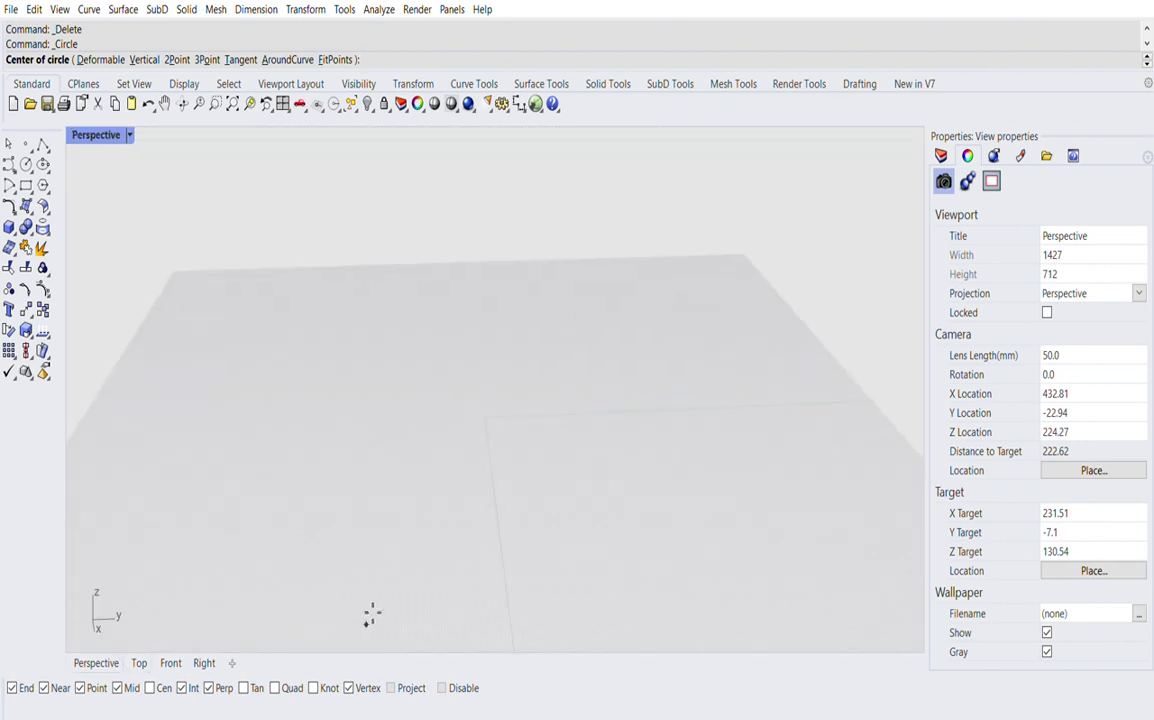
left_click(507, 392)
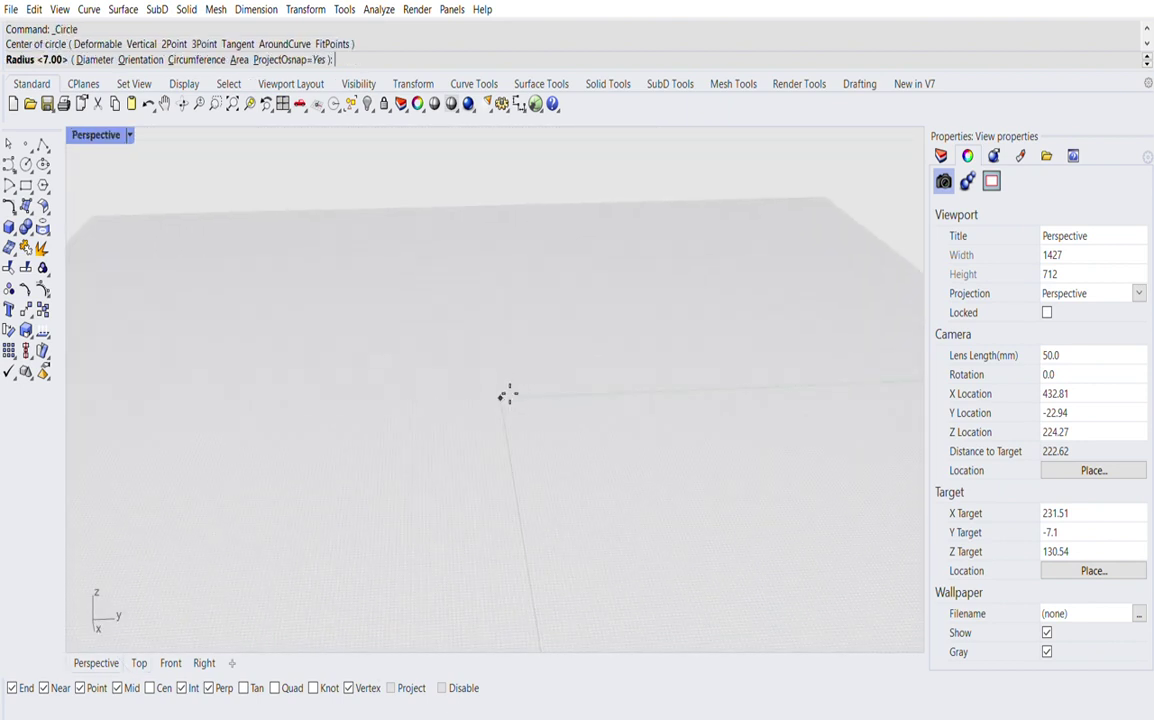
left_click(517, 400)
scroll(514, 322, "down", 3)
right_click_drag(538, 438, 546, 443)
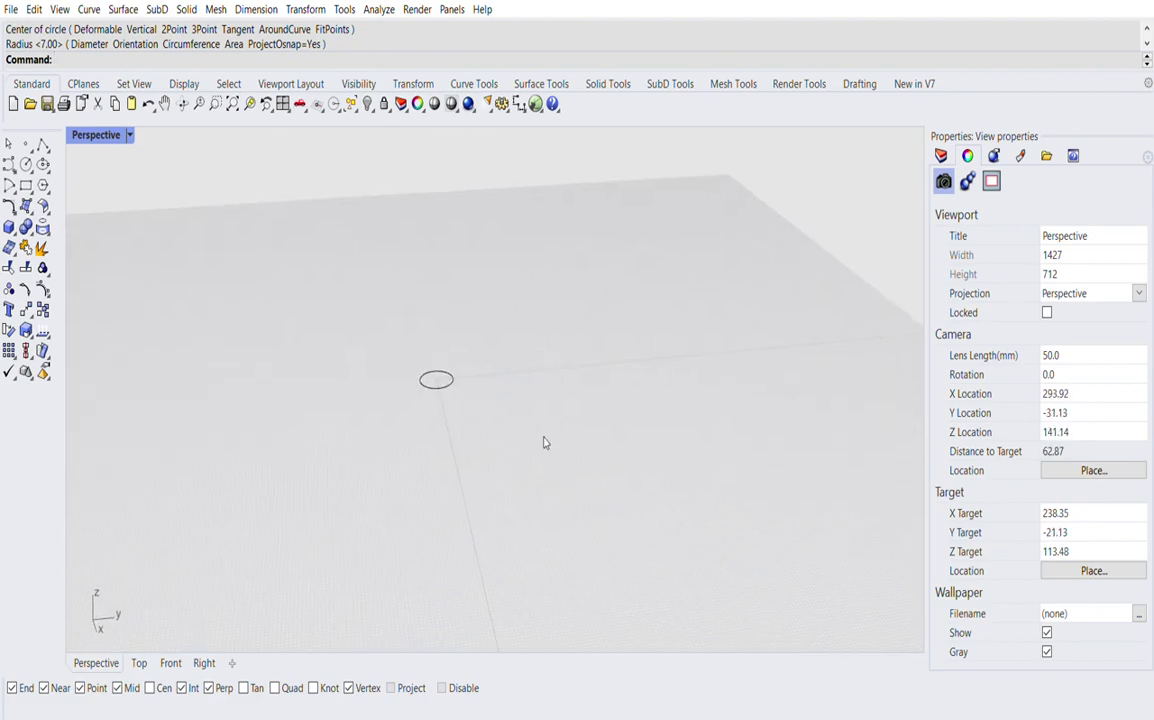
left_click(170, 662)
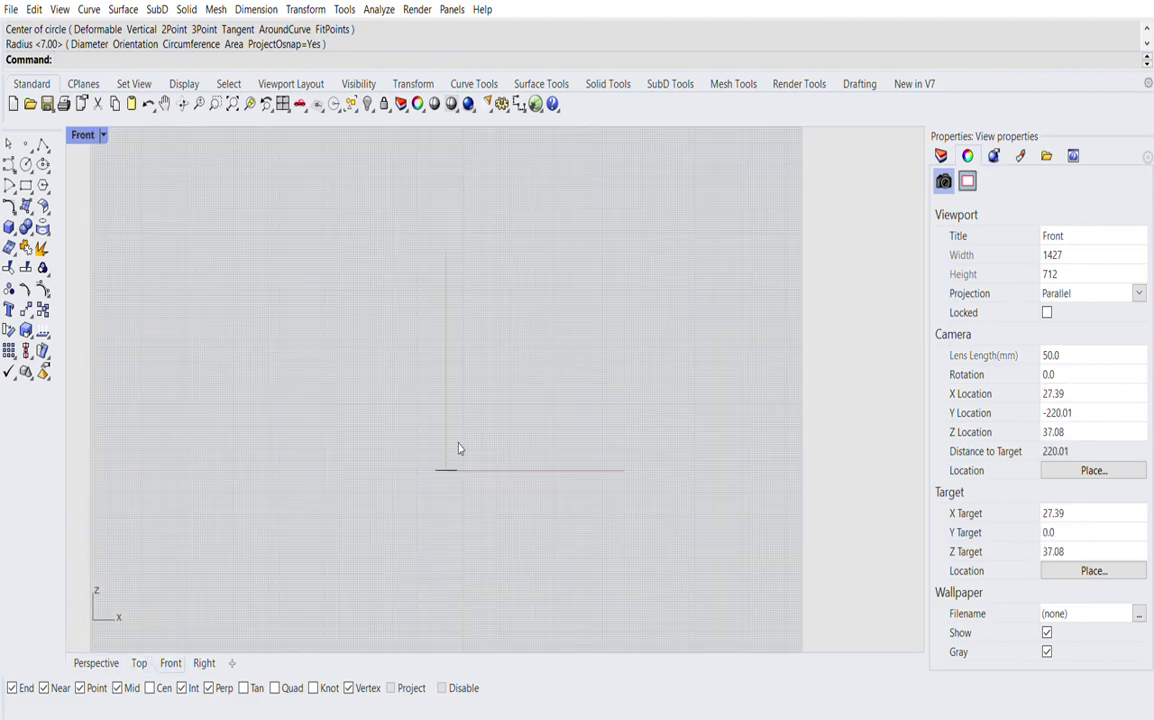
right_click_drag(488, 422, 471, 489)
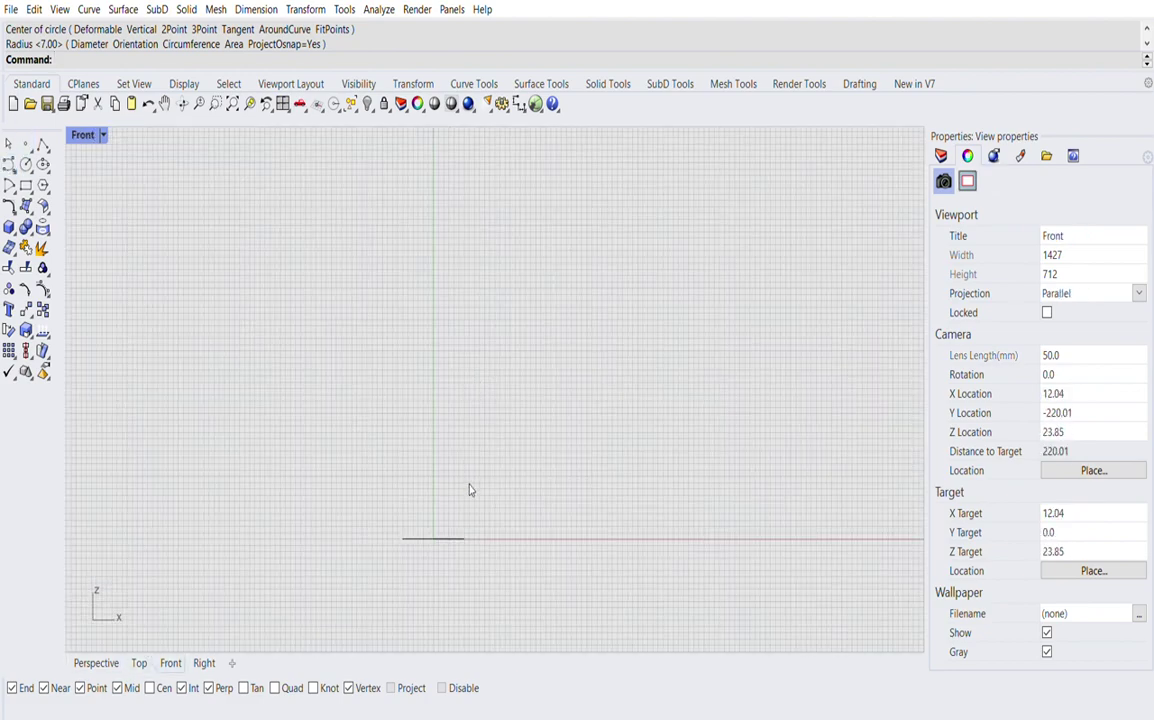
right_click(466, 528)
left_click(466, 532)
key("Return")
key("ctrl+z")
- Draw a degree-3 vase-like profile curve in the Front view with seven points, rising from the circle's edge to near the vertical axis
left_click(9, 164)
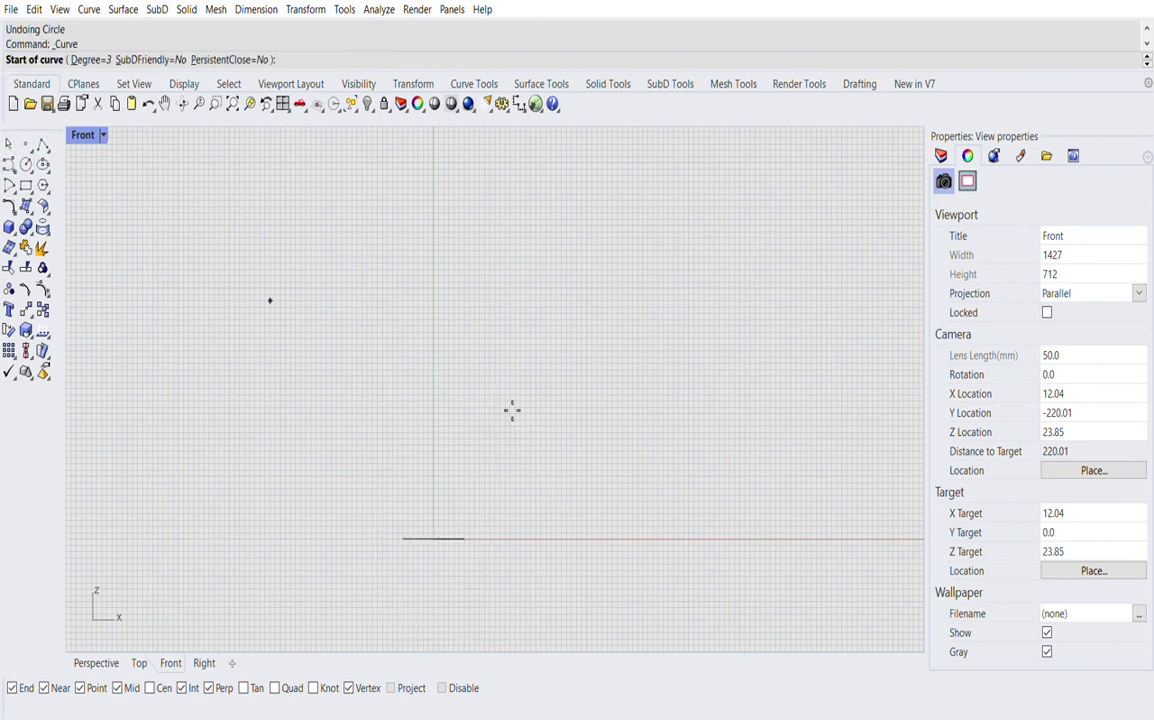
left_click(466, 538)
left_click(505, 463)
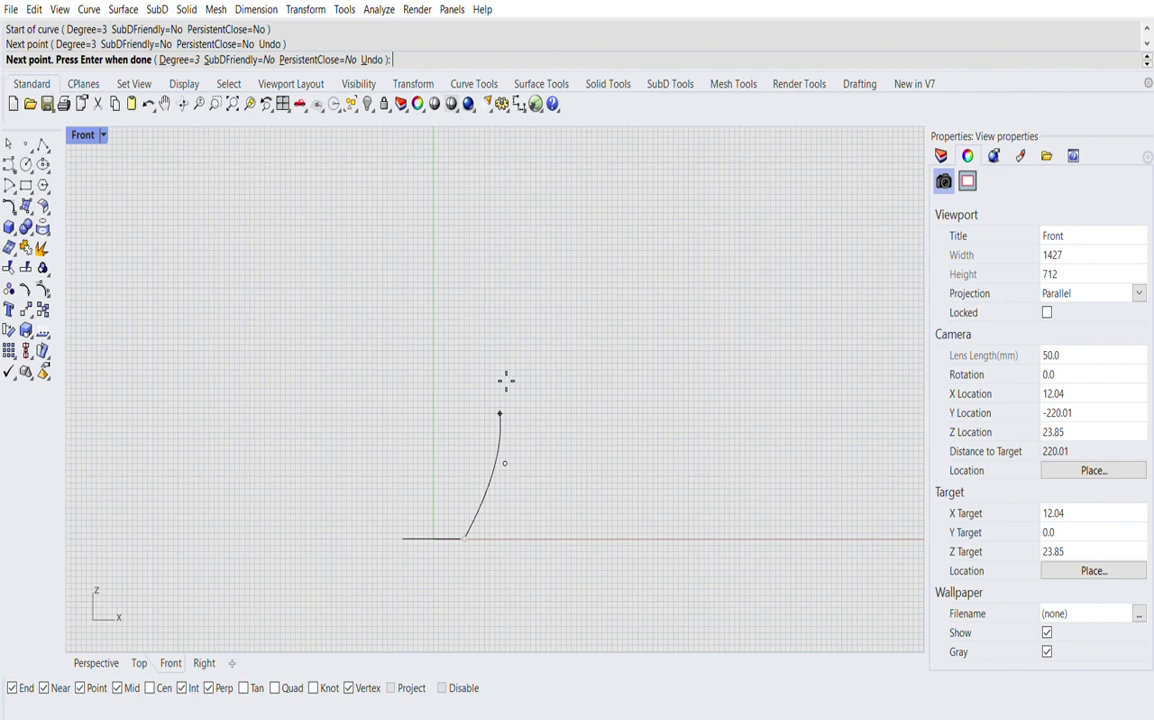
left_click(480, 319)
left_click(500, 282)
left_click(550, 256)
left_click(550, 181)
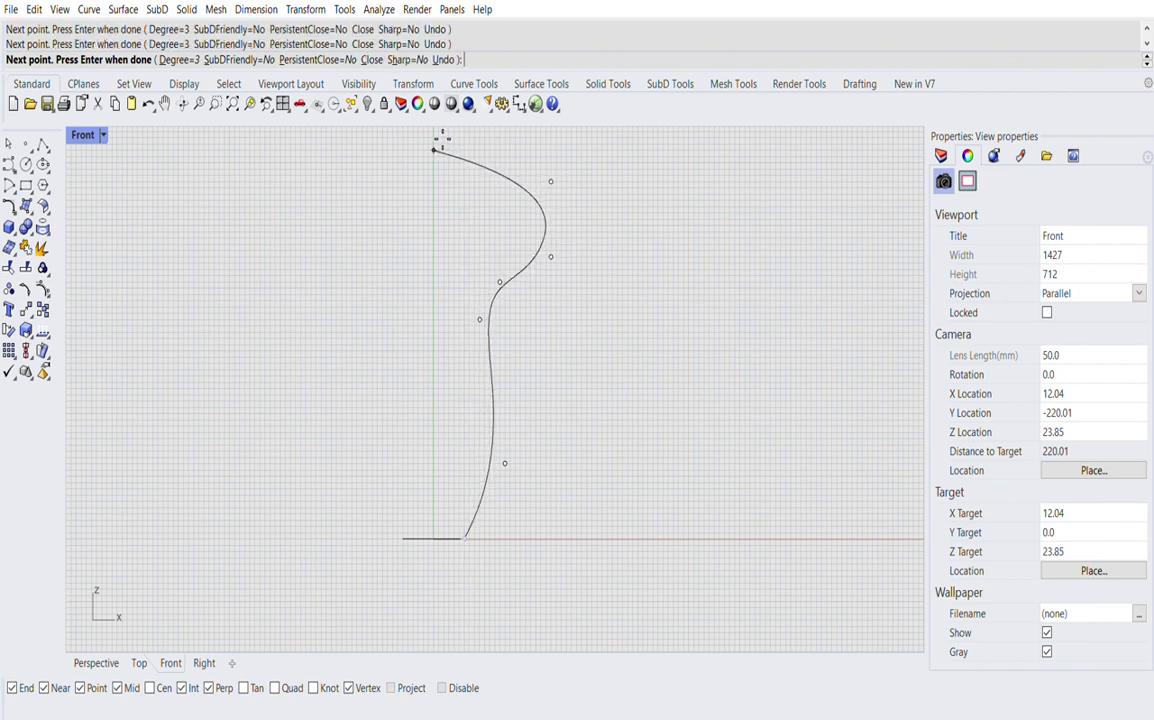
left_click(466, 142)
key("Return")
scroll(513, 250, "down", 2)
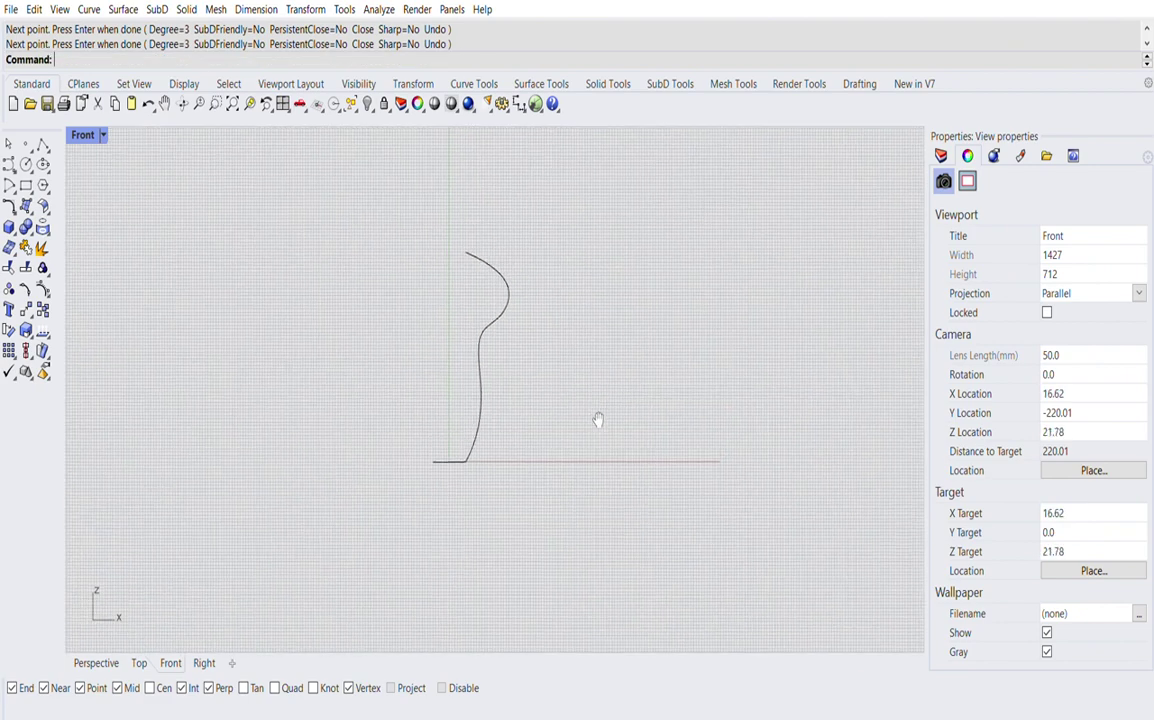
- Set up a Revolve of the profile curve about a vertical axis from near the circle's centre to the profile's top height
left_click(97, 665)
right_click_drag(525, 400, 431, 449)
scroll(431, 449, "down", 6)
scroll(660, 333, "down", 3)
type("Revolve")
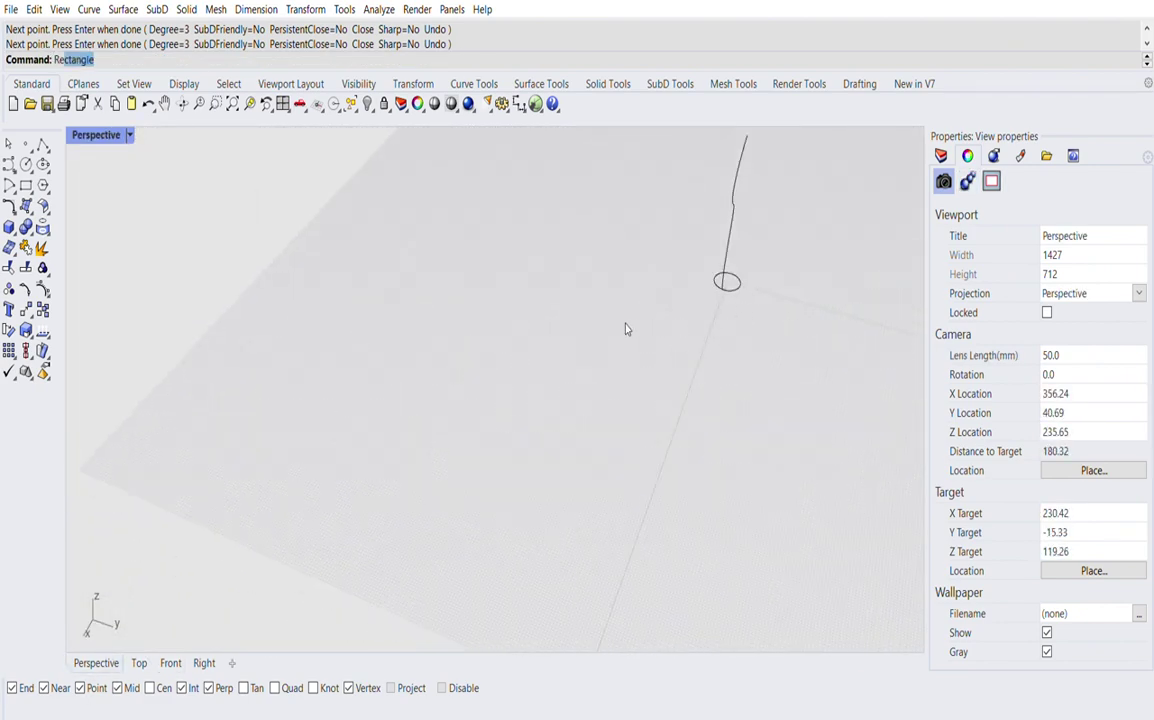
key("Return")
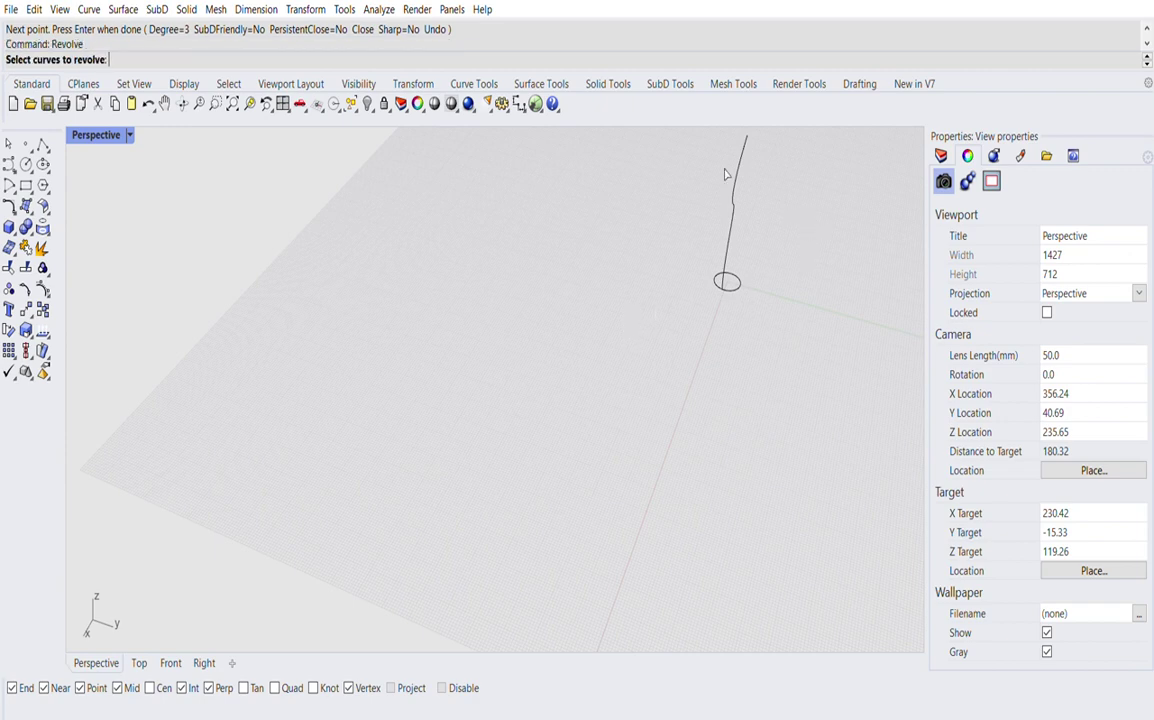
left_click(733, 180)
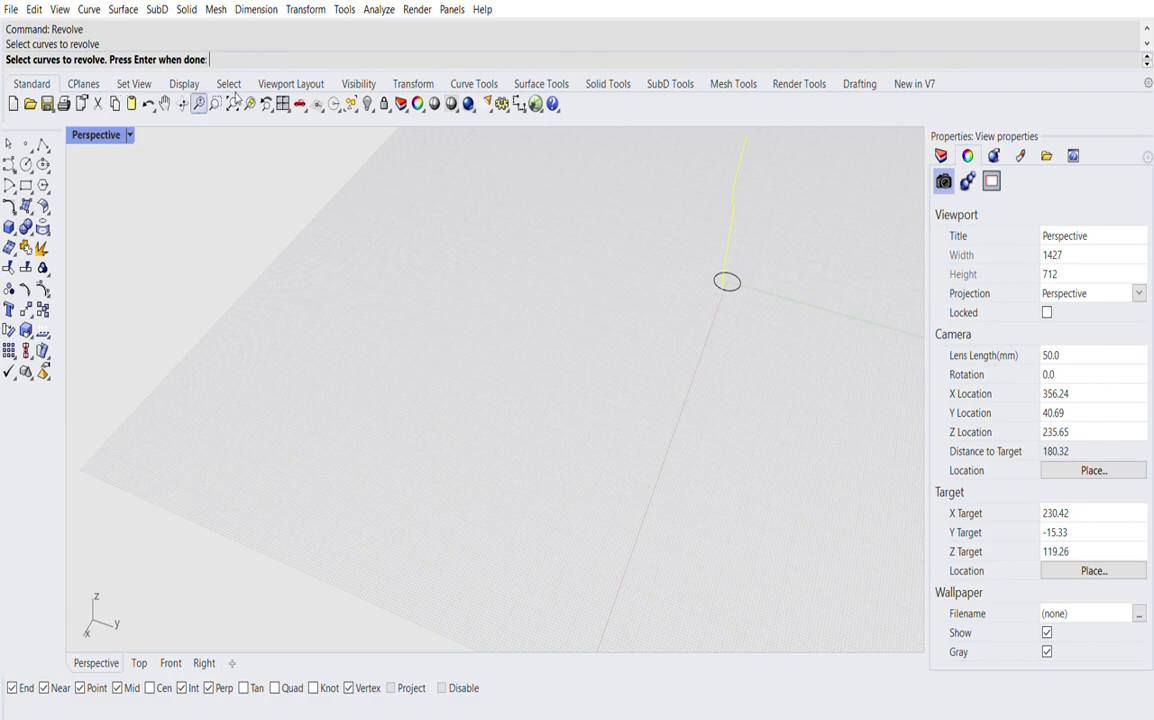
key("Return")
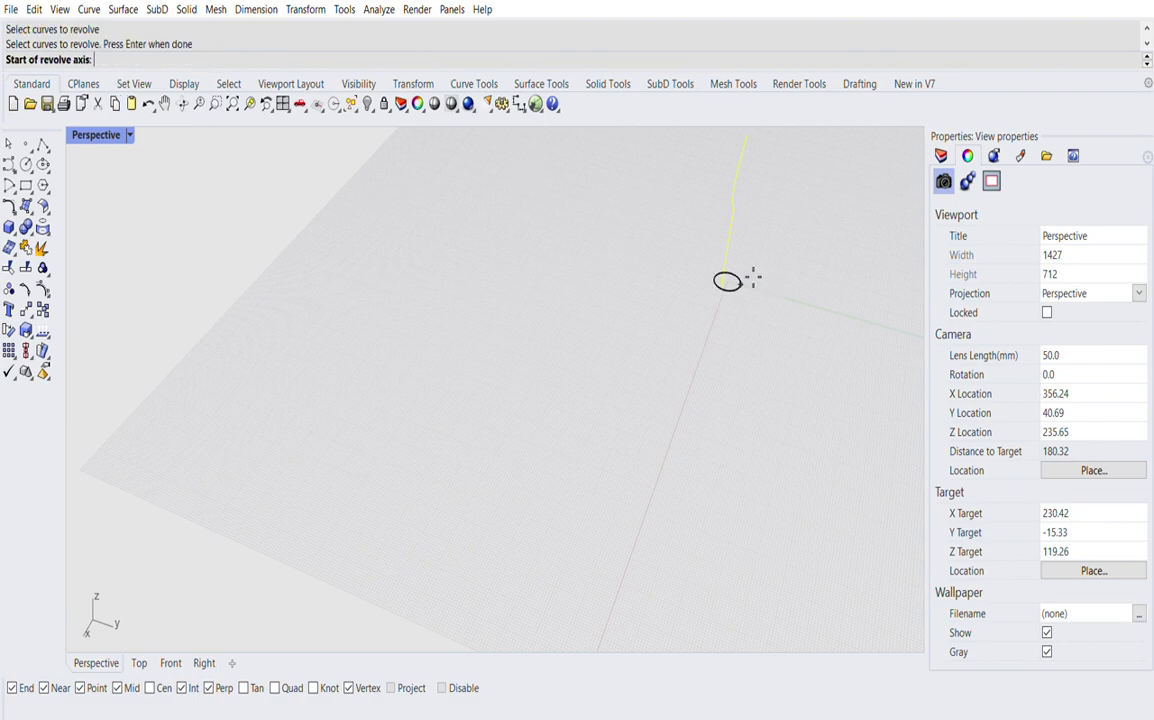
left_click(171, 663)
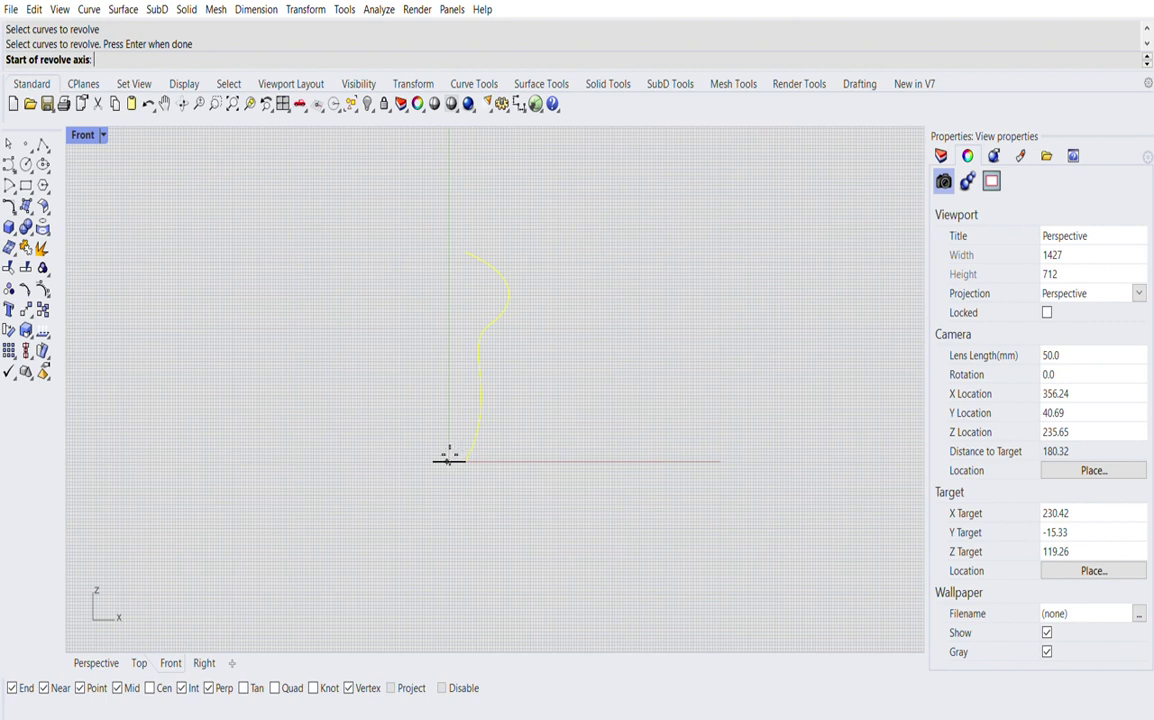
left_click(451, 459)
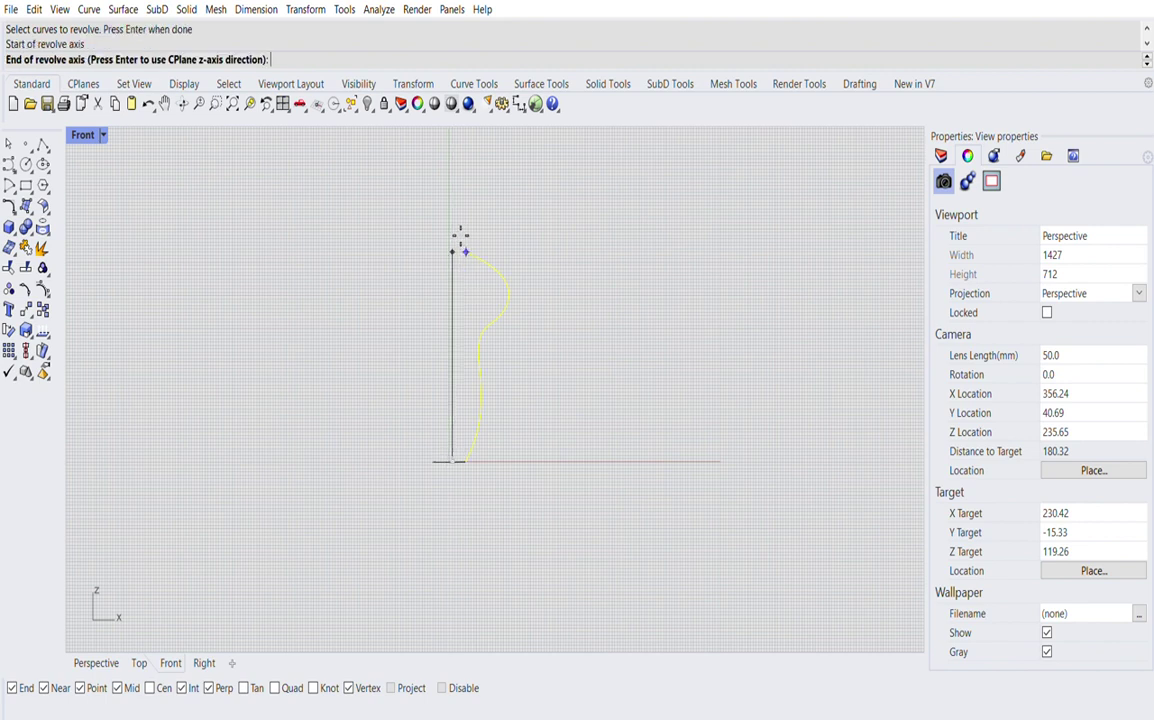
left_click(460, 236)
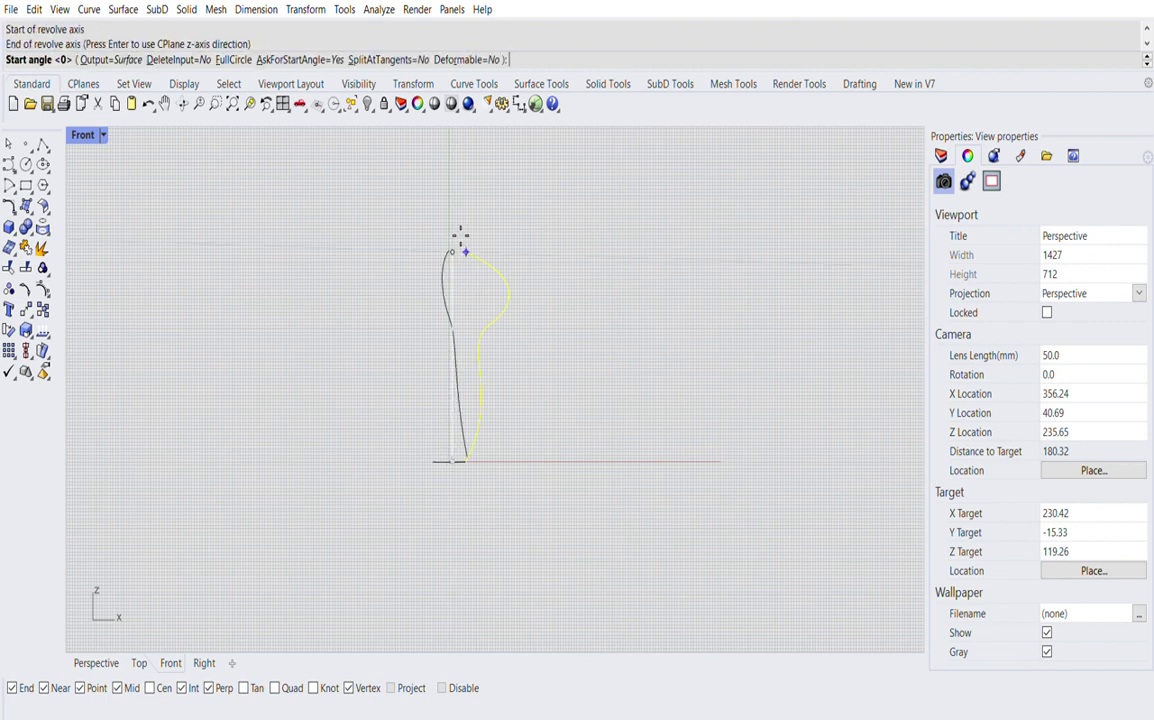
- Finish the Revolve from a start angle of 0, sweeping the profile most of the way around the axis in the Perspective view
key("Return")
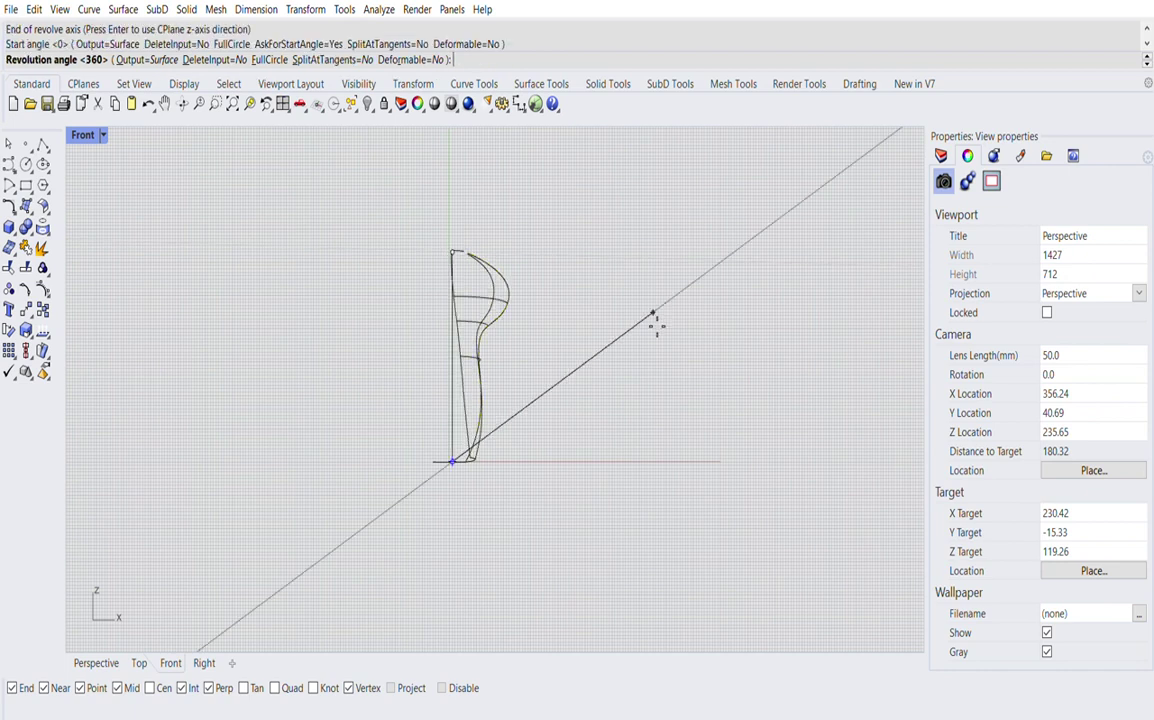
left_click(88, 664)
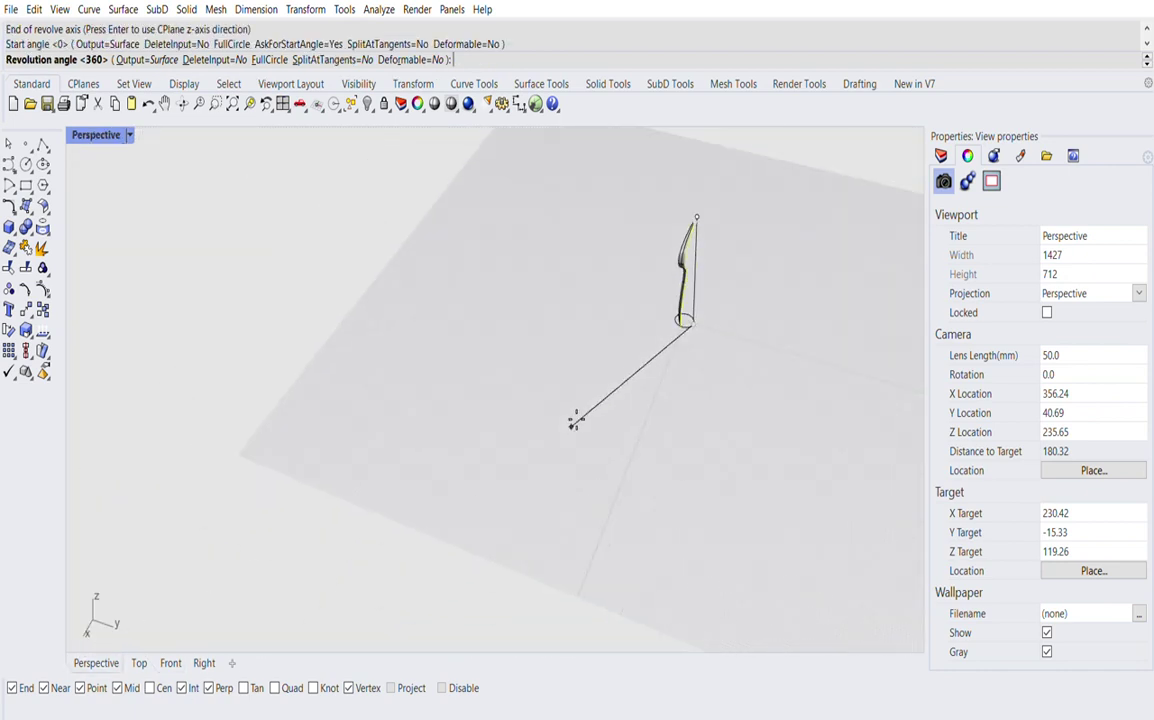
scroll(603, 491, "down", 5)
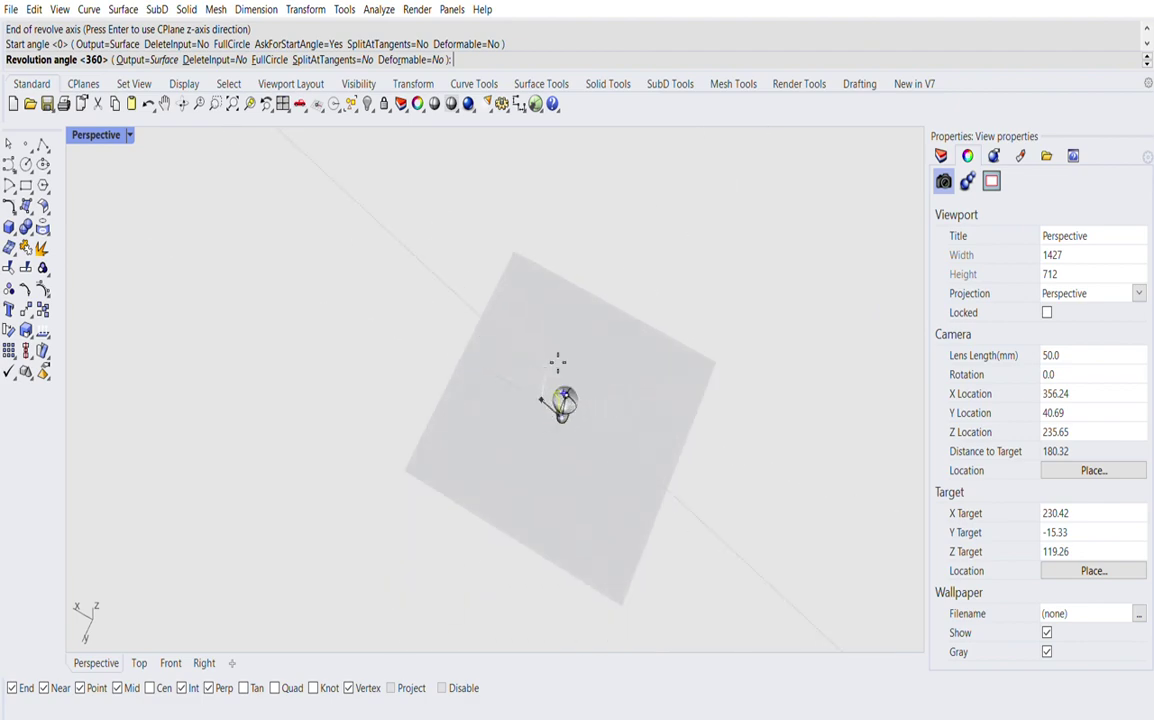
scroll(597, 403, "up", 3)
scroll(597, 403, "up", 1)
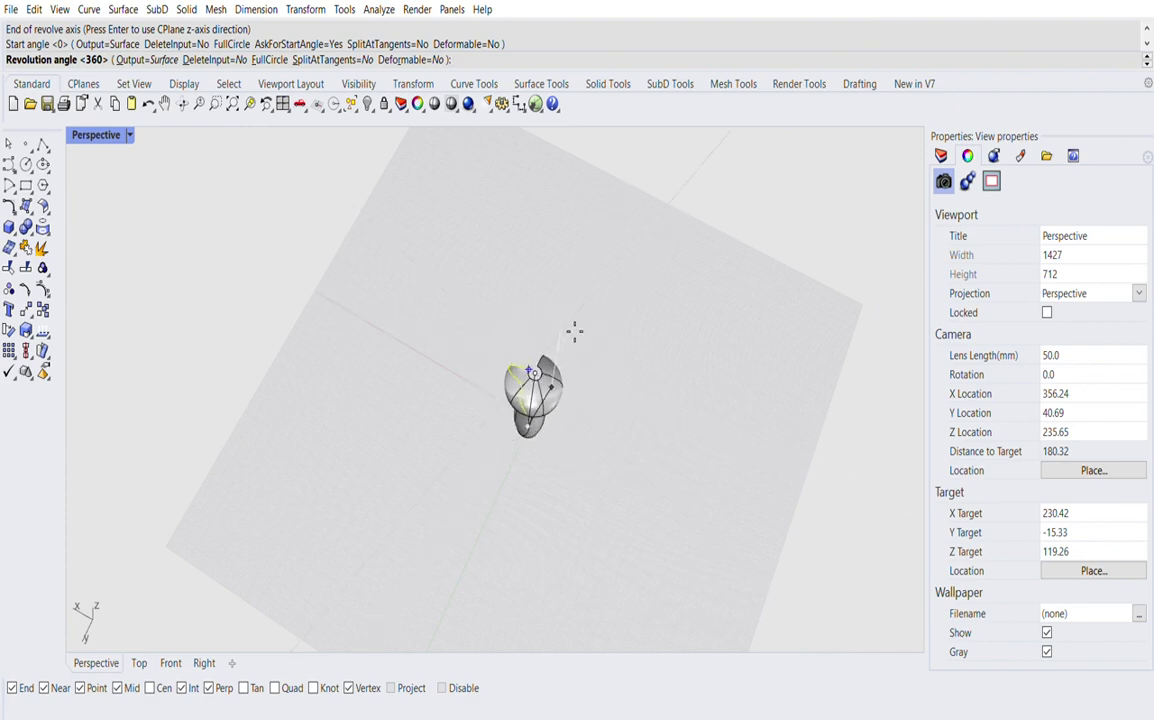
key("Return")
right_click_drag(672, 417, 590, 484)
scroll(440, 444, "up", 6)
scroll(357, 368, "down", 3)
scroll(357, 368, "down", 2)
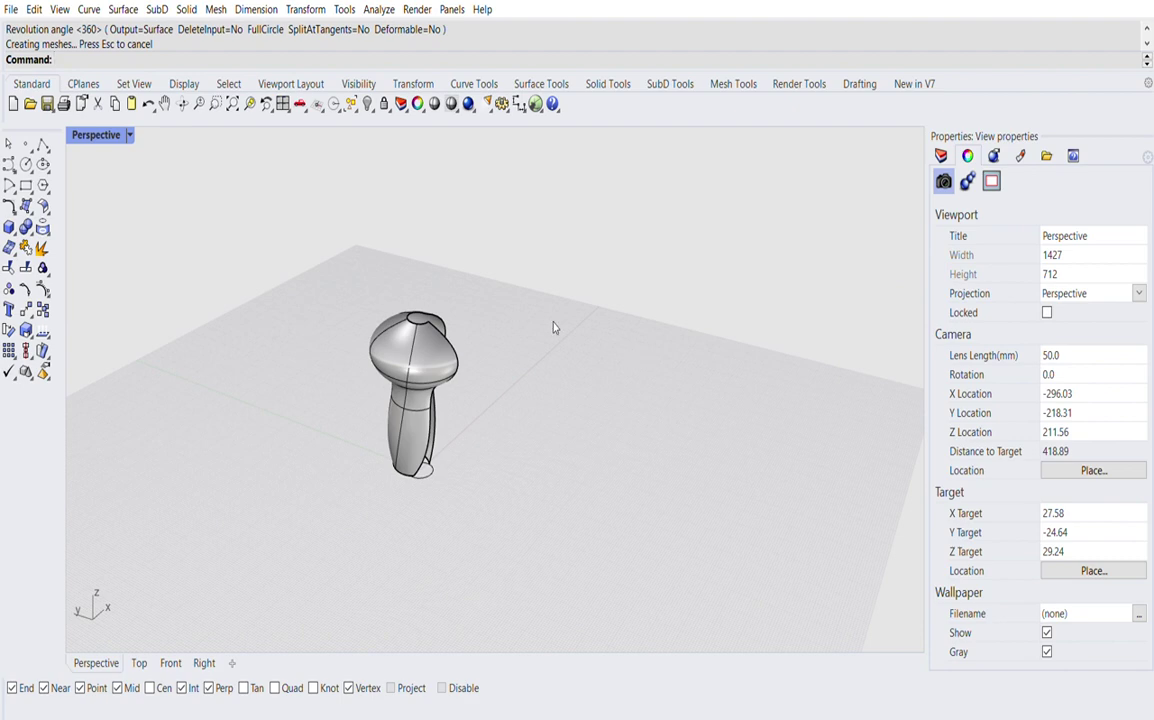
- Delete the revolved surface together with its profile curve and base circle
left_click_drag(232, 220, 546, 517)
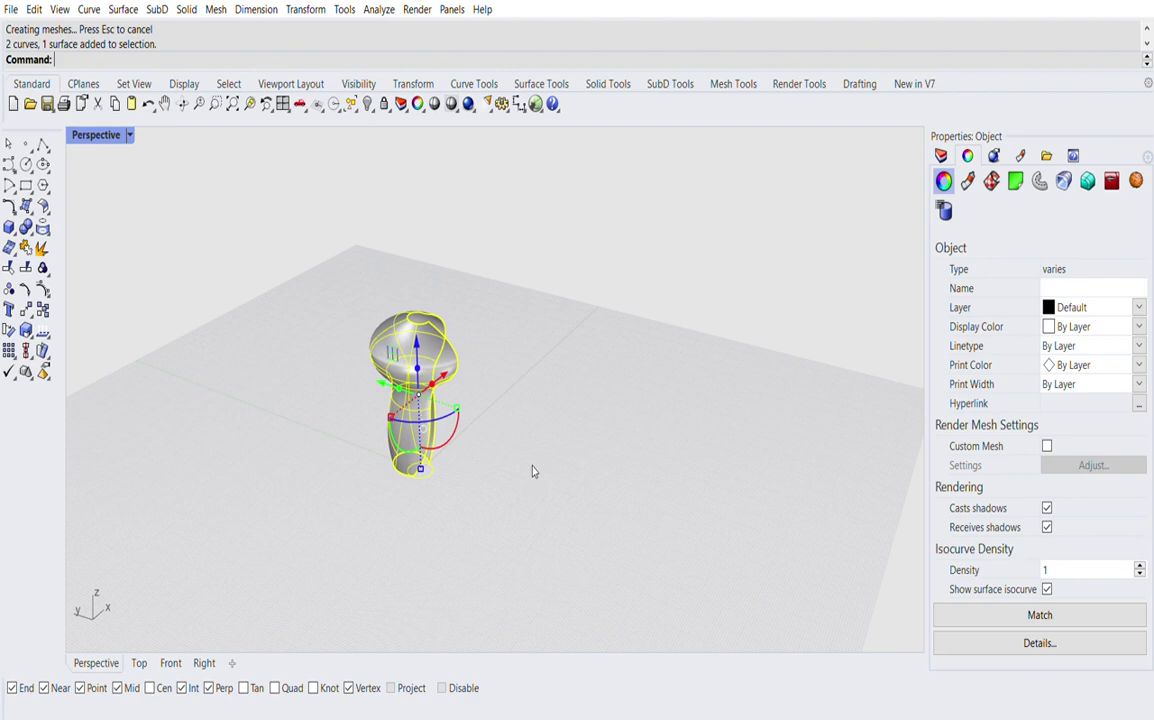
left_click(534, 471)
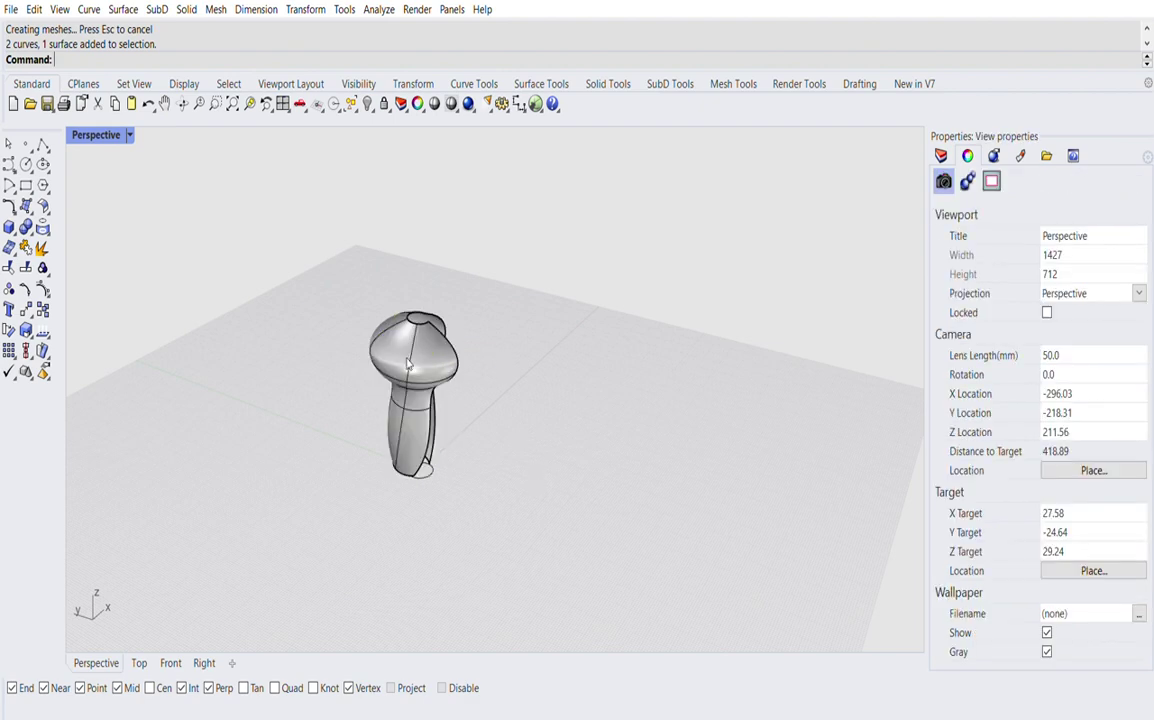
right_click_drag(418, 419, 521, 427)
scroll(446, 480, "up", 6)
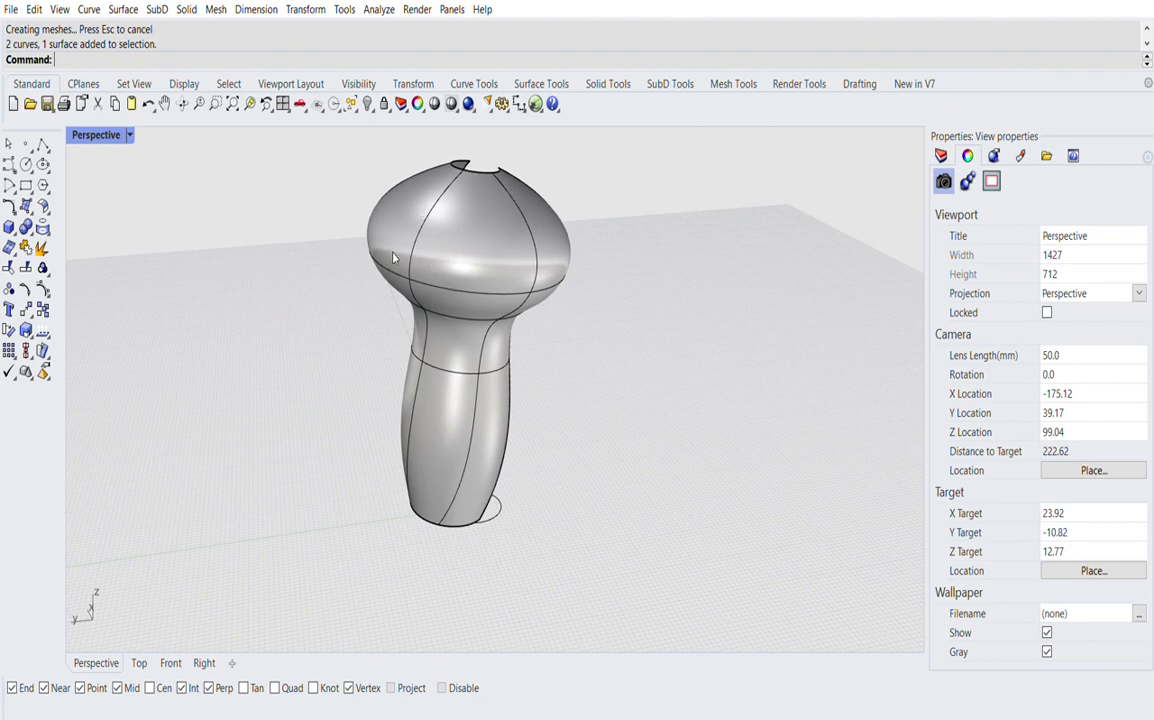
scroll(390, 260, "down", 4)
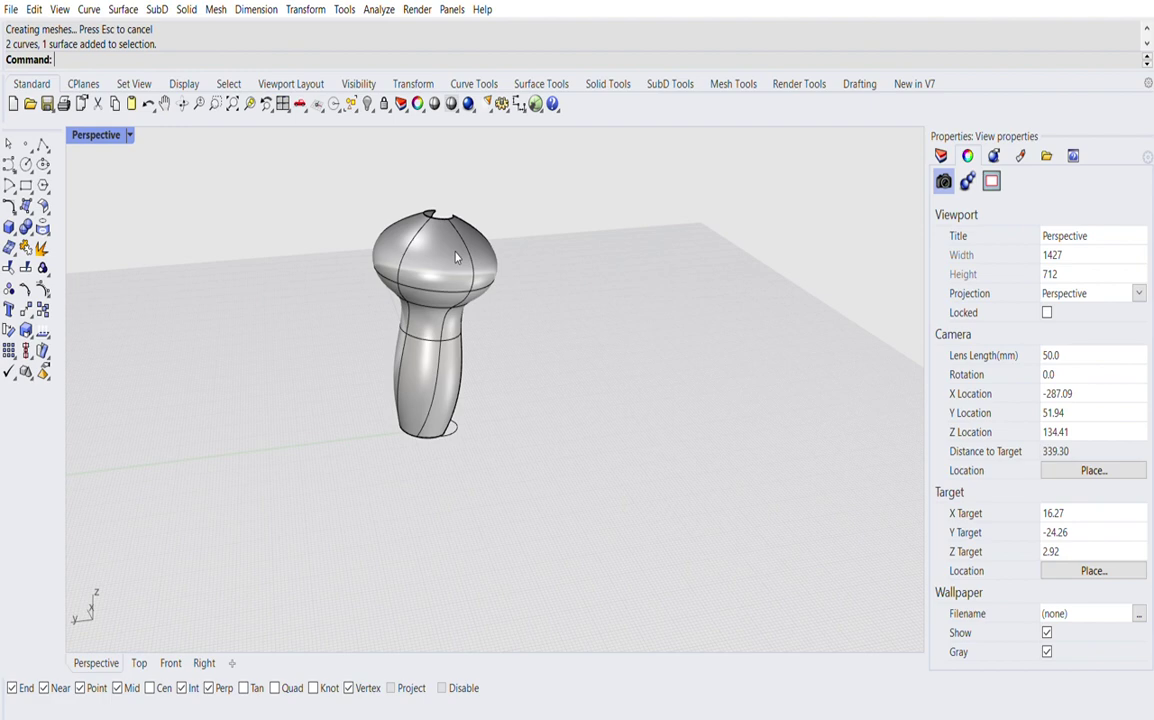
right_click_drag(503, 300, 490, 300)
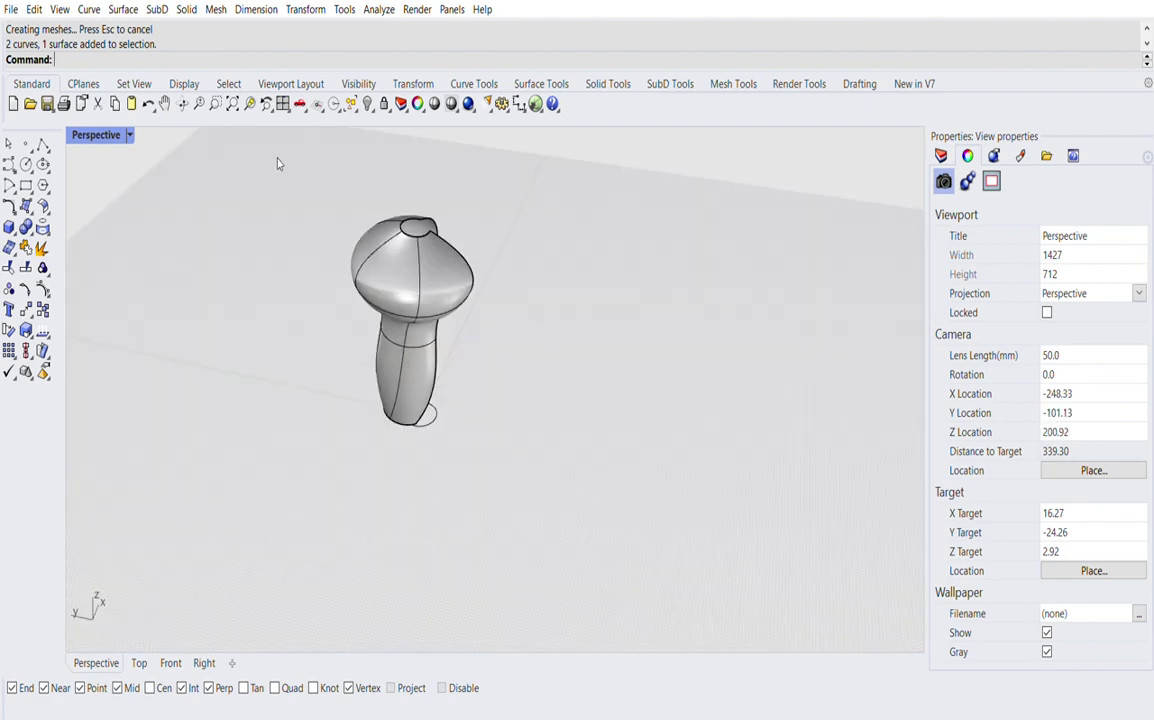
left_click_drag(277, 176, 521, 454)
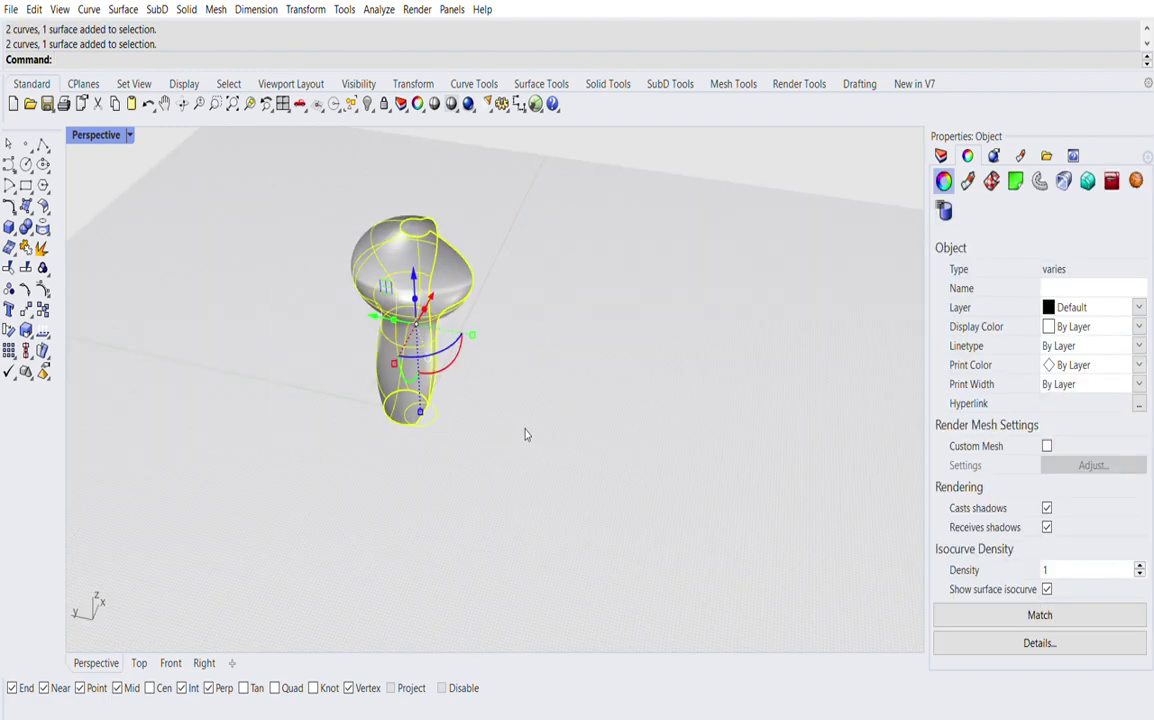
key("Delete")
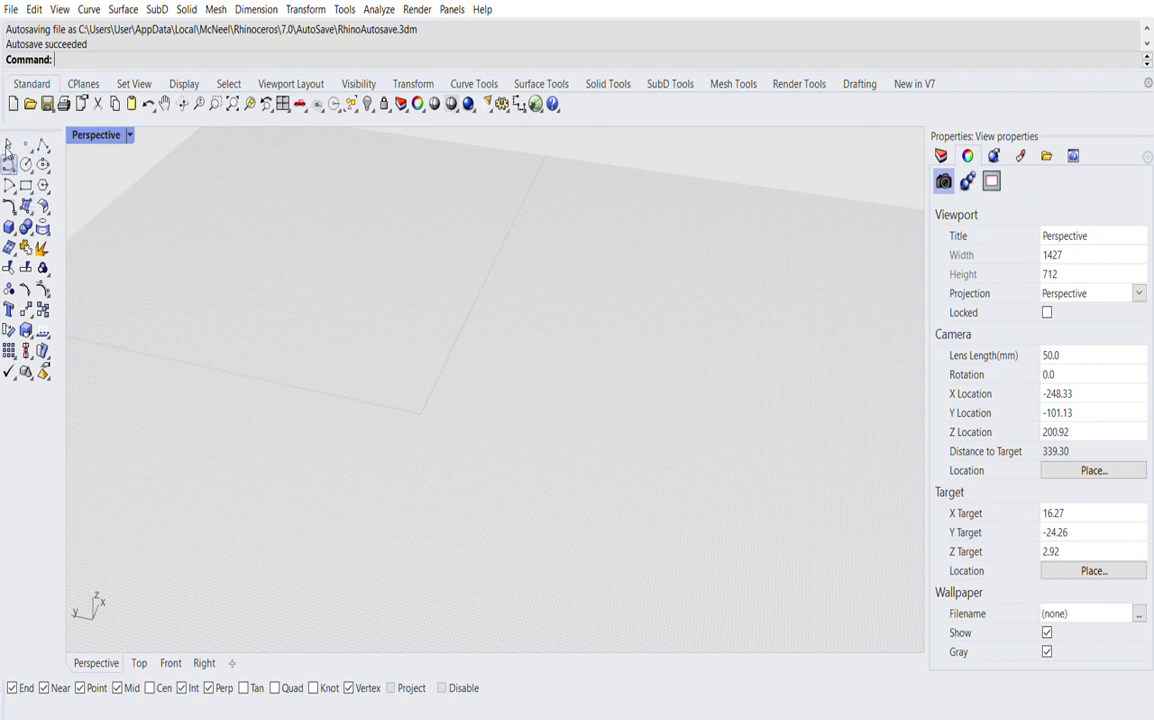
- Draw an open degree-3 curve with three points on the ground plane, bowing toward the origin
left_click(43, 145)
left_click(297, 266)
left_click(309, 372)
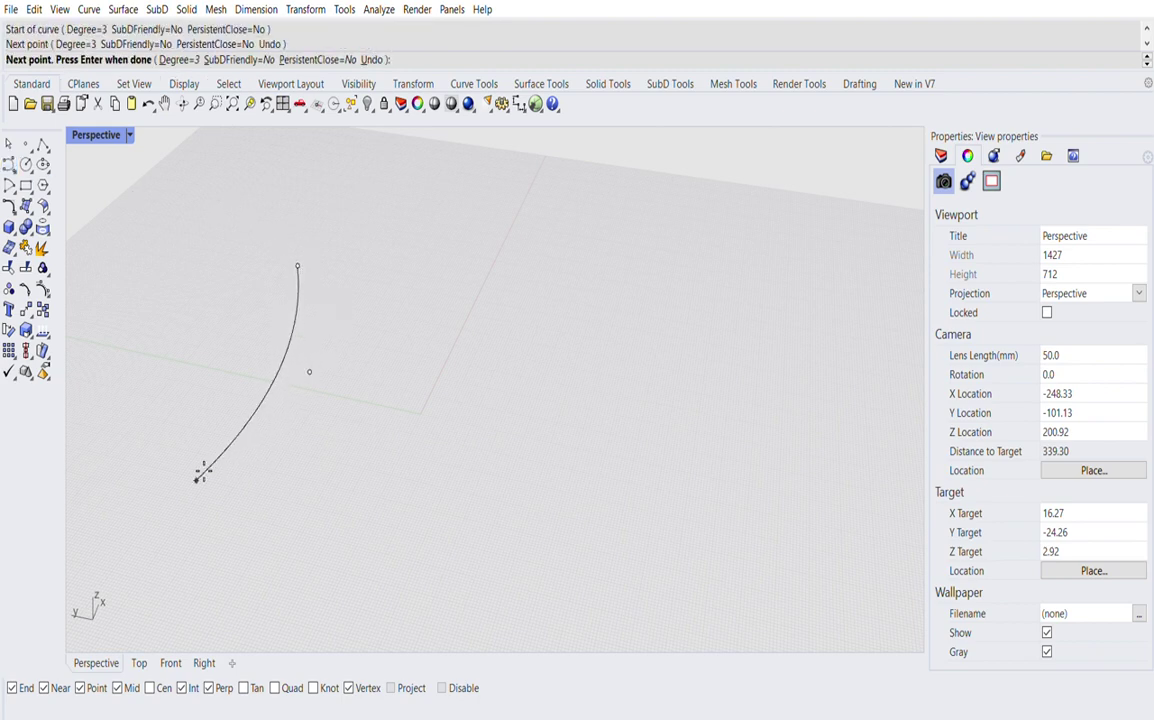
left_click(198, 477)
key("Return")
- Draw a second open degree-3 curve with four points on the ground plane, facing the first and bowing toward it
key("Return")
left_click(607, 254)
left_click(520, 351)
left_click(530, 453)
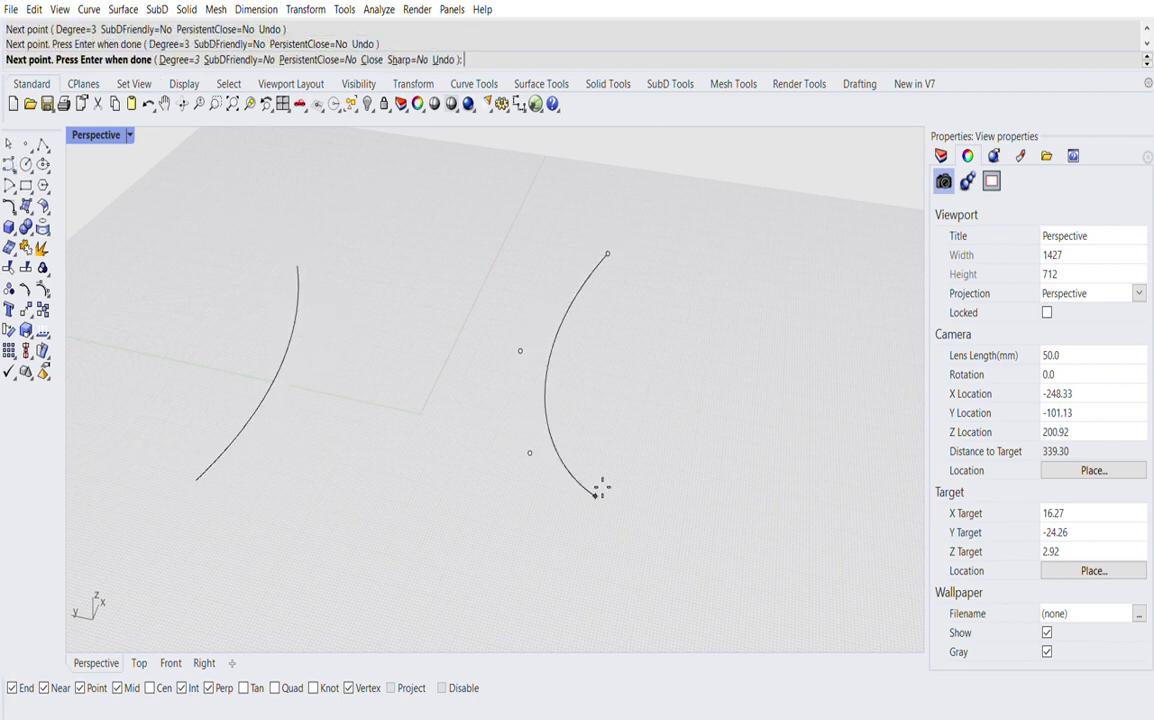
left_click(598, 490)
key("Return")
- Loft a surface between the two facing open curves
left_click_drag(565, 305, 229, 401)
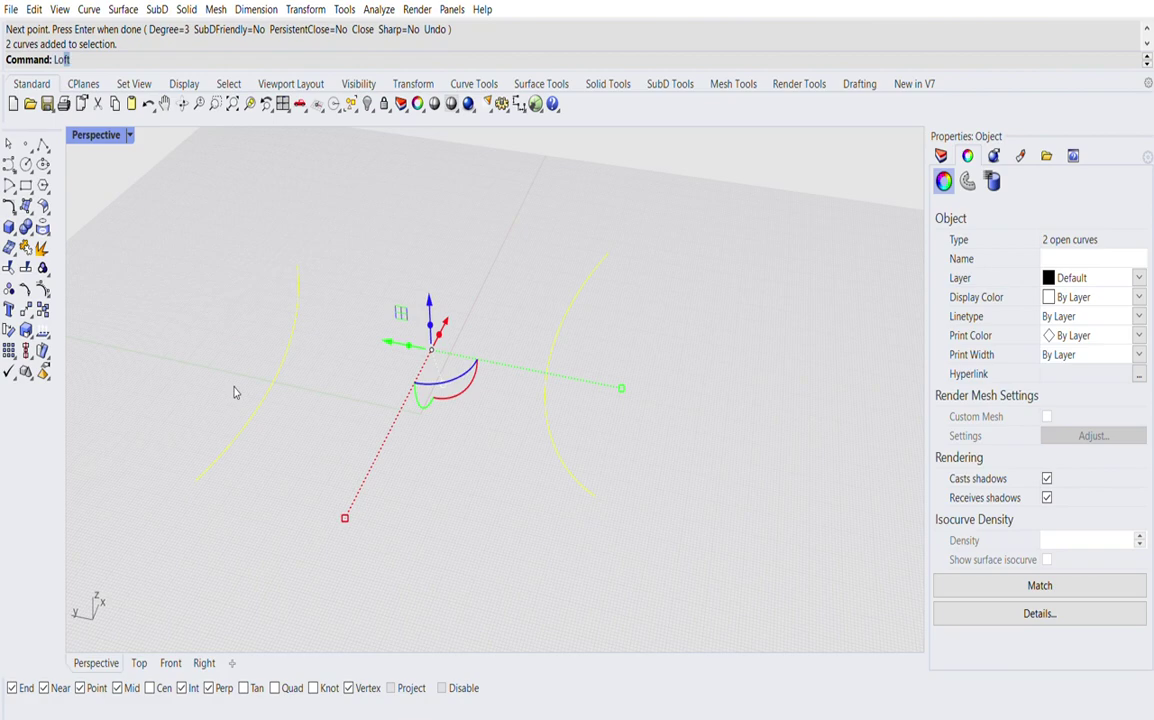
key("Return")
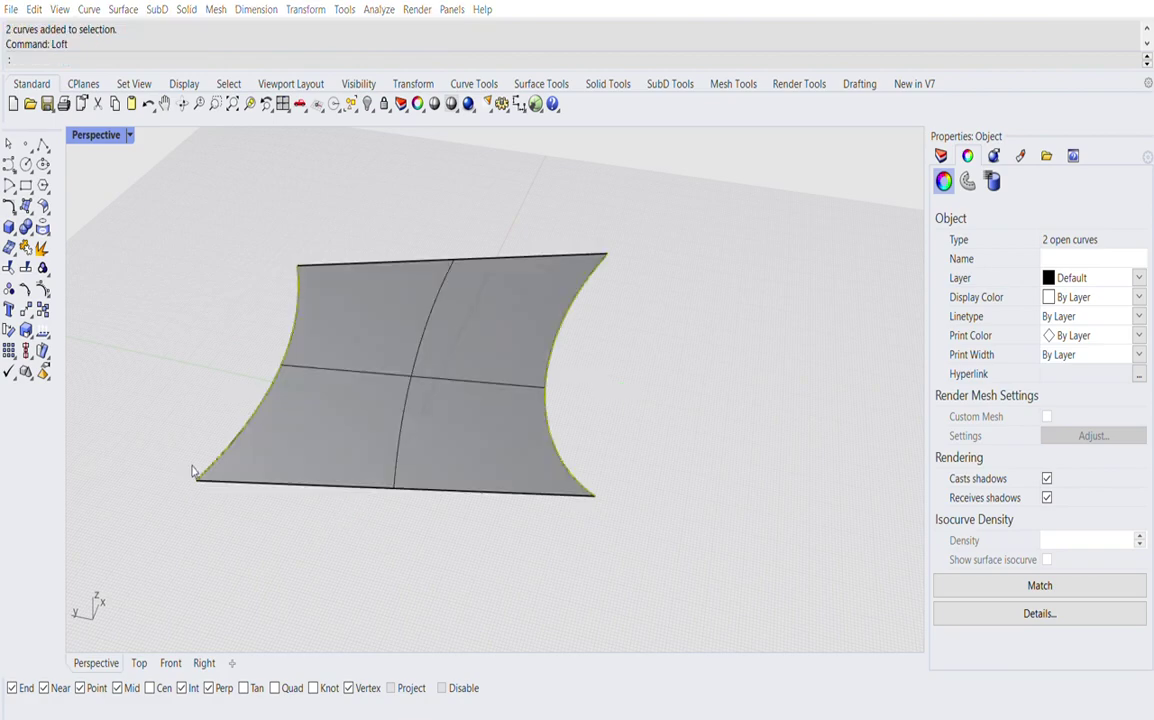
right_click_drag(327, 536, 500, 432)
- Extrude the lofted surface slightly upward into a thin closed solid
left_click(500, 430)
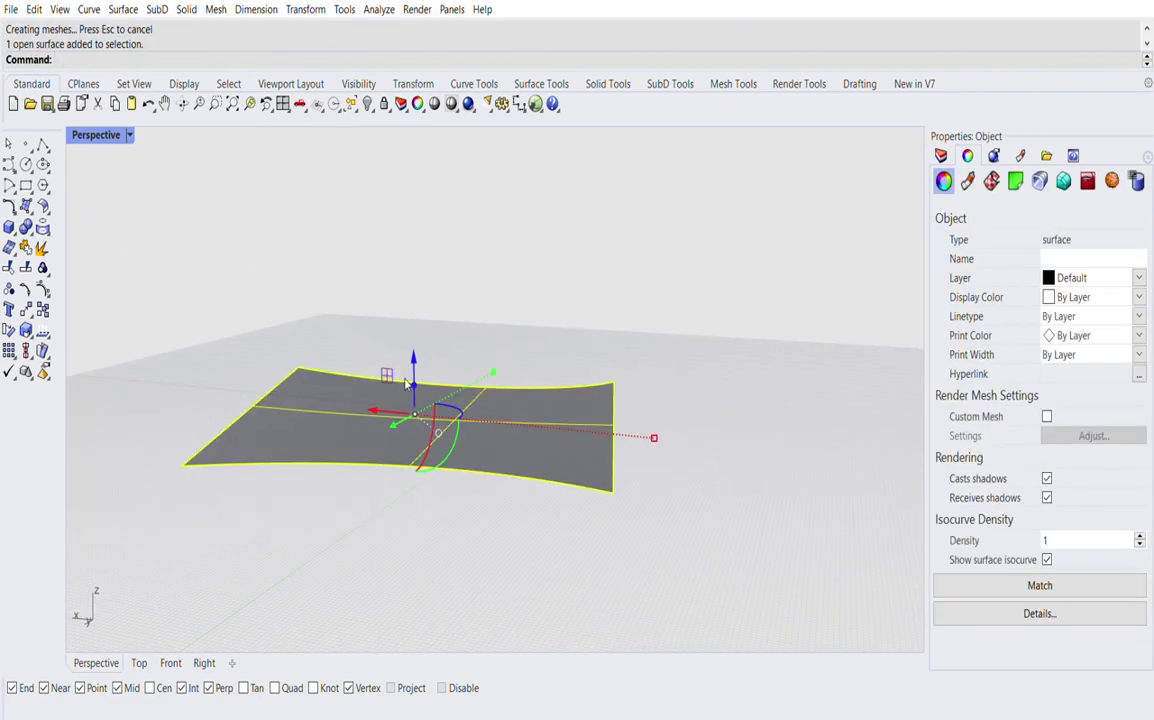
scroll(405, 384, "up", 3)
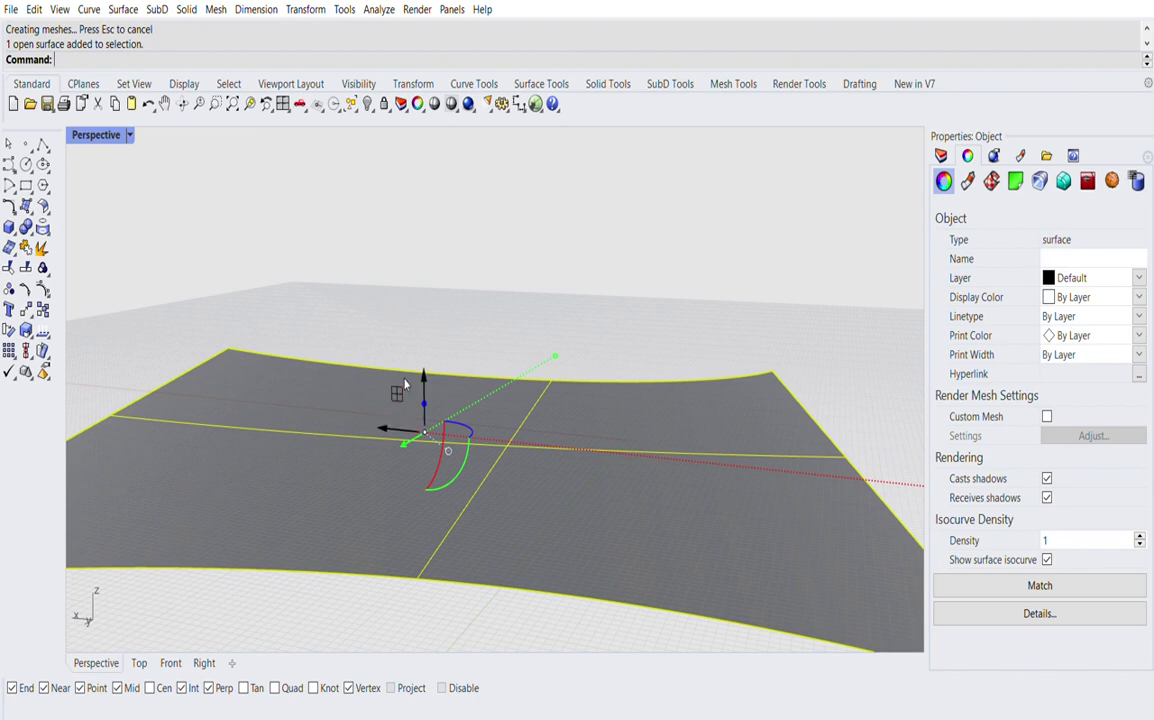
left_click_drag(424, 392, 425, 389)
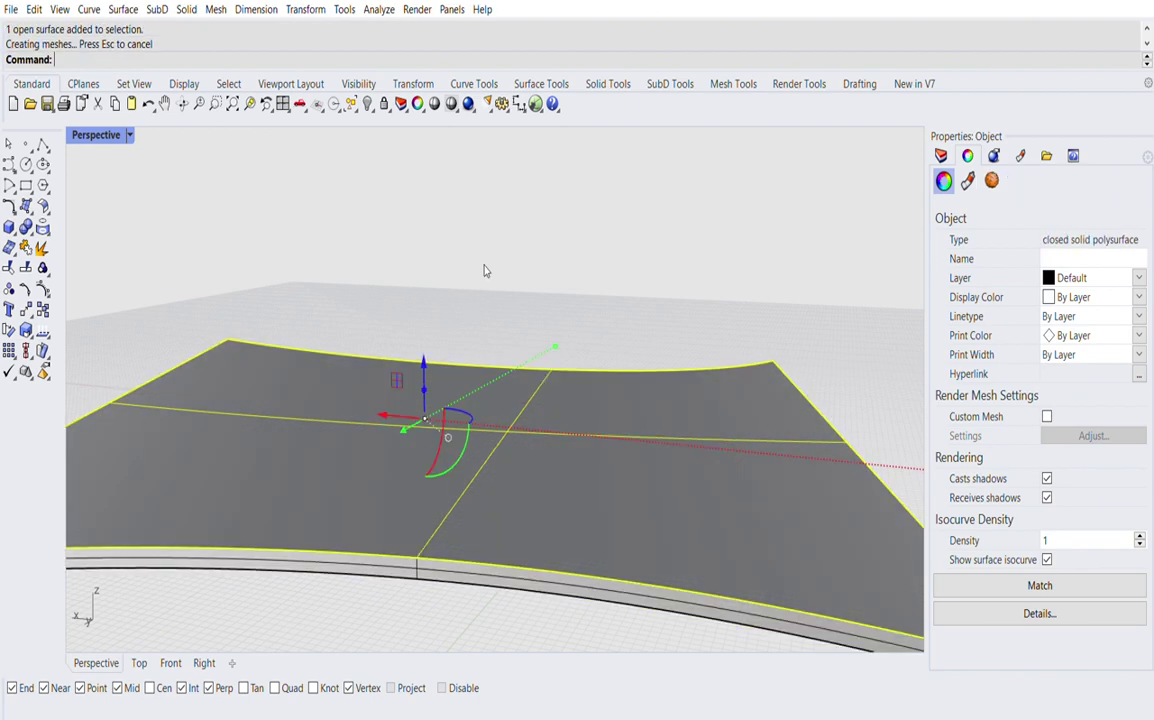
left_click(484, 268)
- Examine the thin extruded slab's thickness and edges from several sides
scroll(469, 318, "down", 4)
right_click_drag(469, 318, 390, 454)
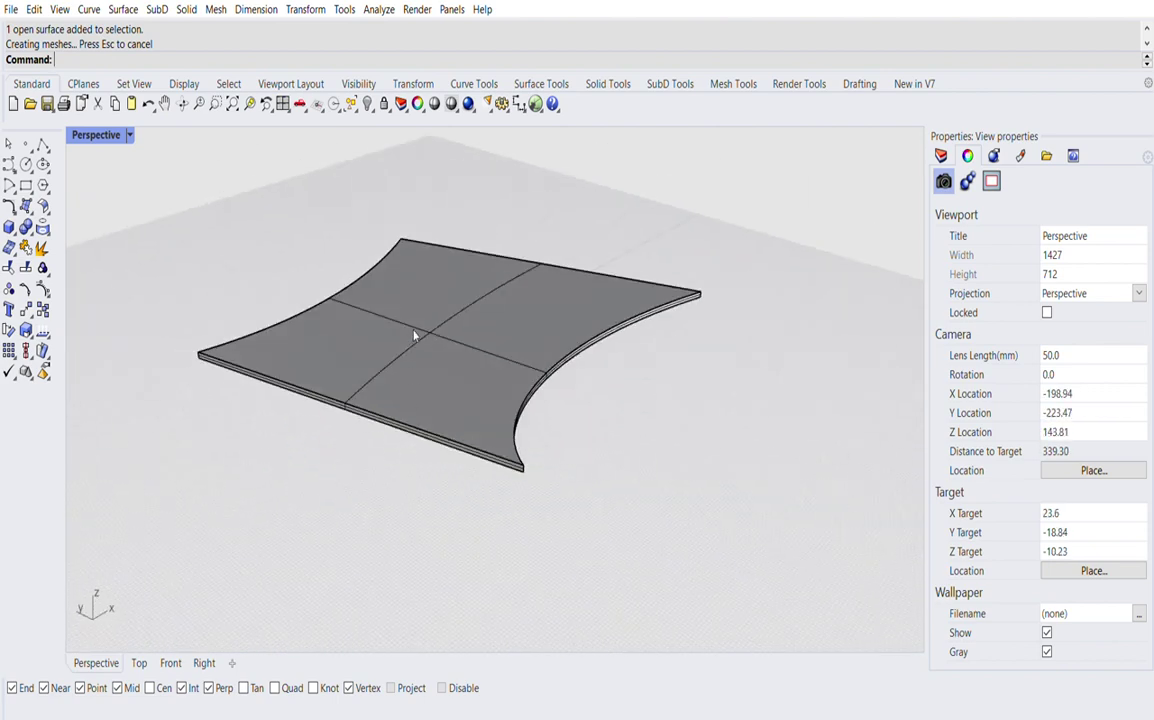
right_click_drag(380, 407, 503, 377)
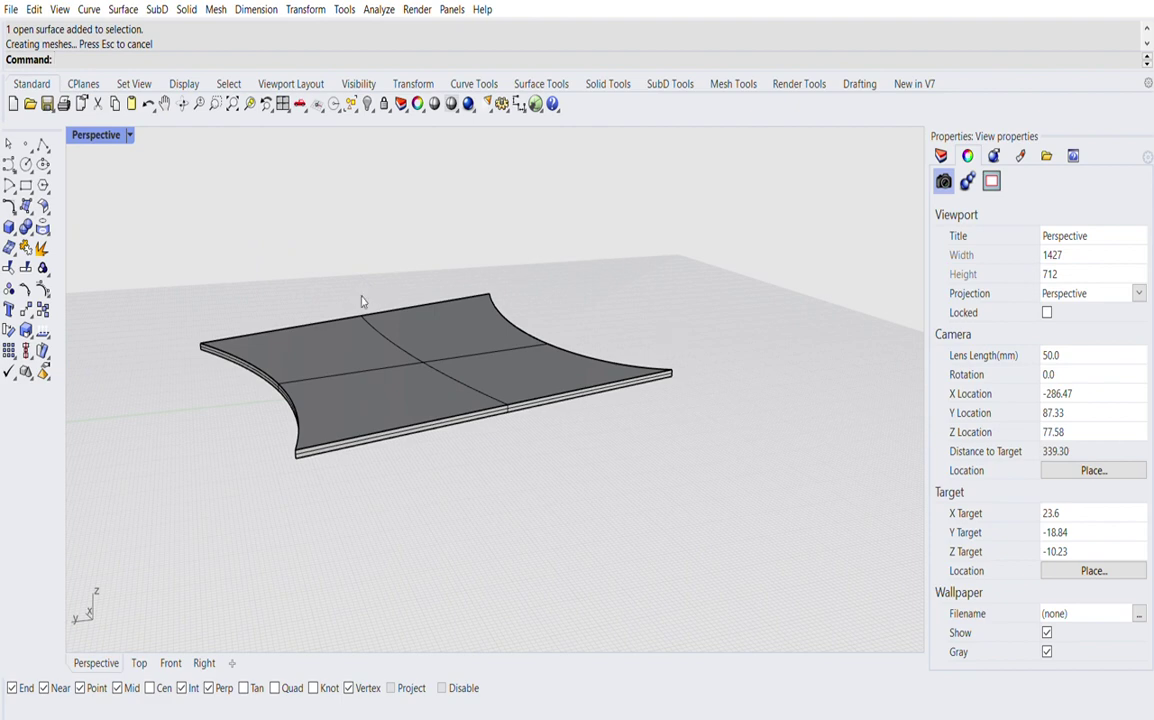
right_click_drag(357, 410, 421, 407)
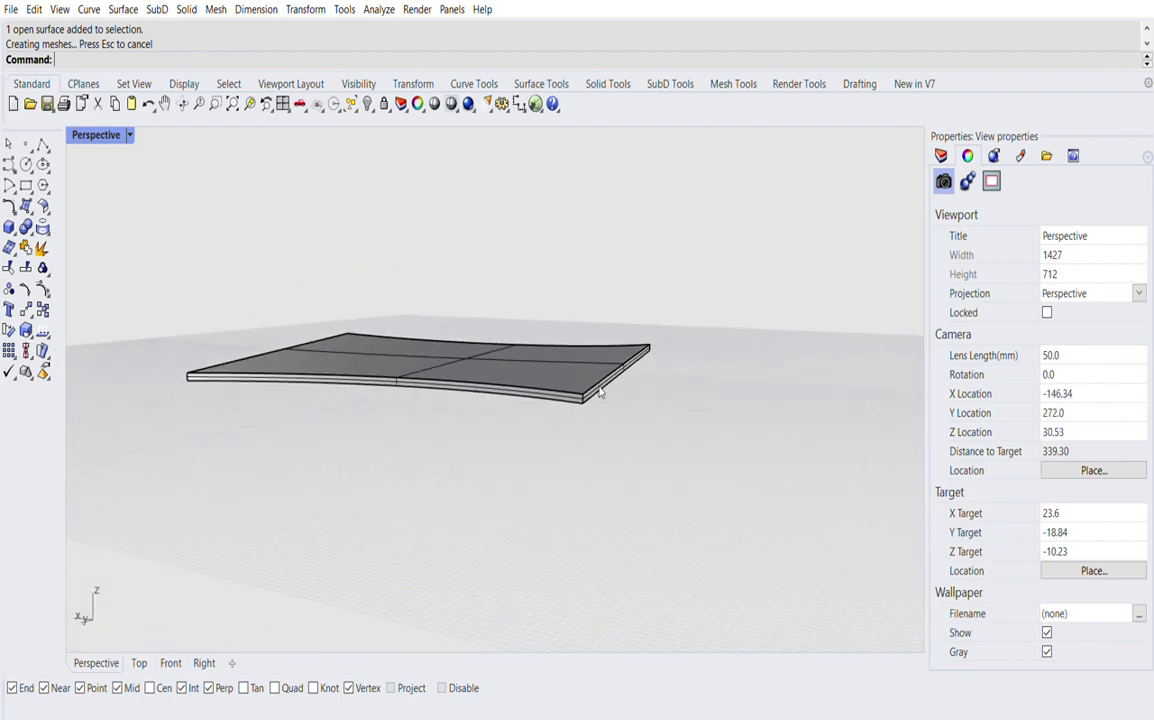
right_click_drag(574, 395, 399, 406)
scroll(400, 332, "up", 3)
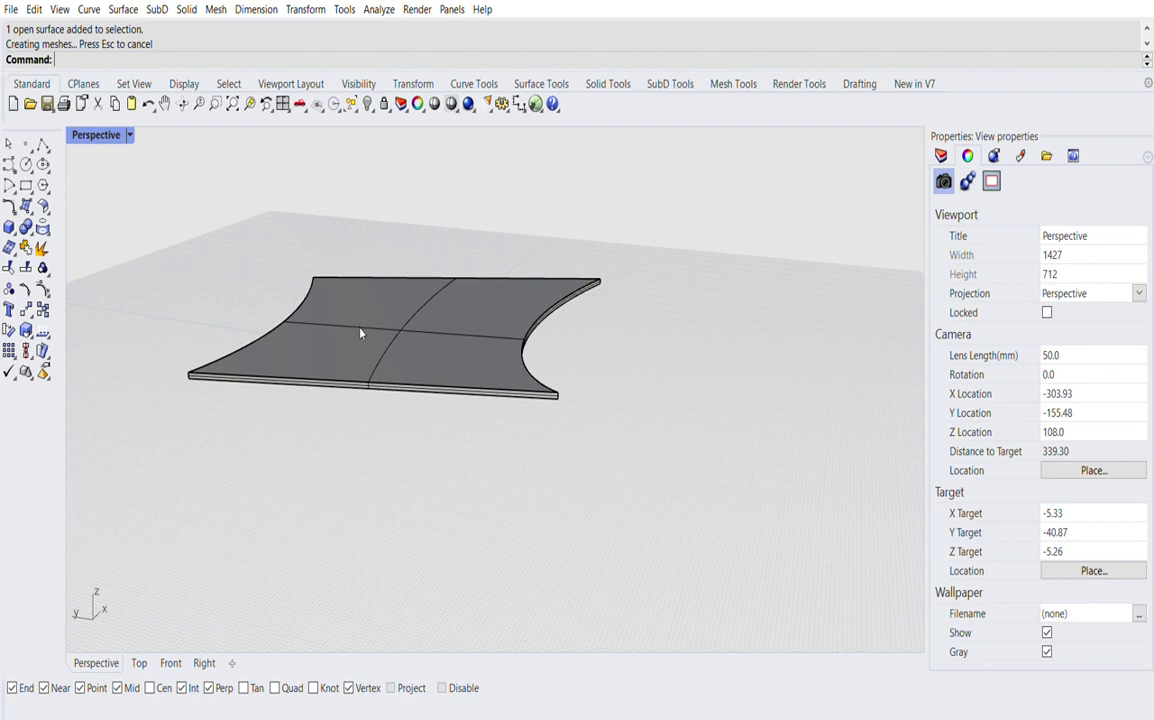
scroll(361, 327, "down", 2)
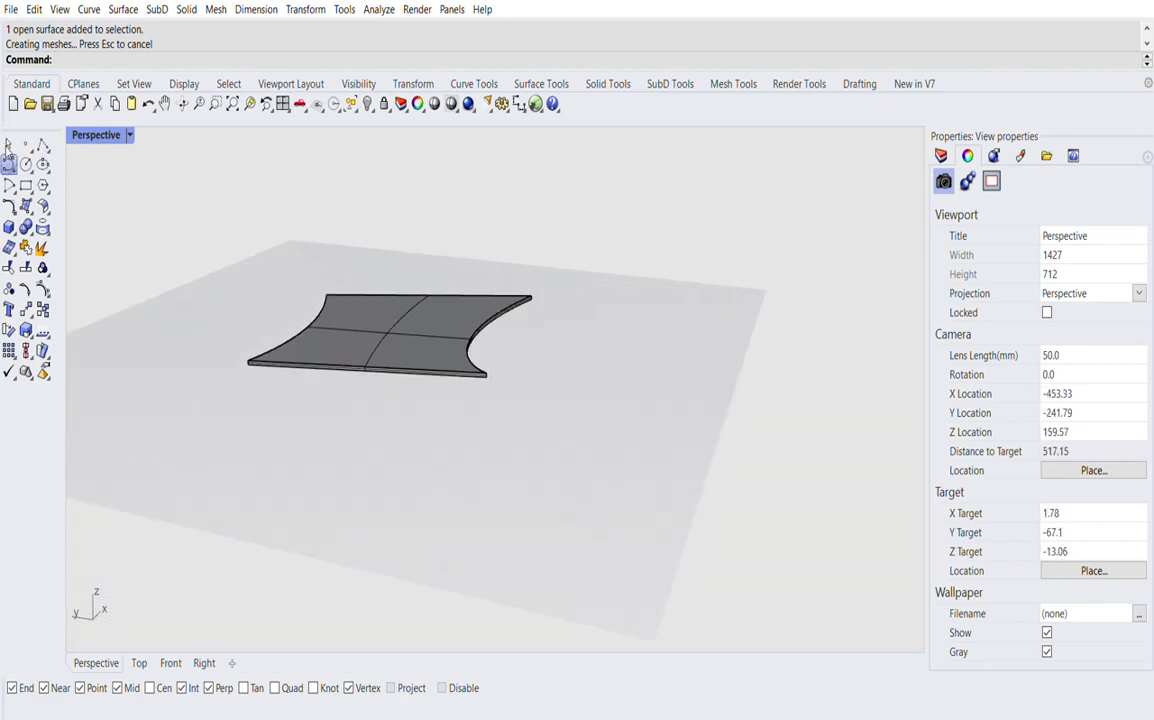
- Draw an open degree-3 curve with four points on the ground plane beside the slab
left_click(8, 164)
left_click(569, 405)
left_click(558, 474)
left_click(597, 481)
key("Return")
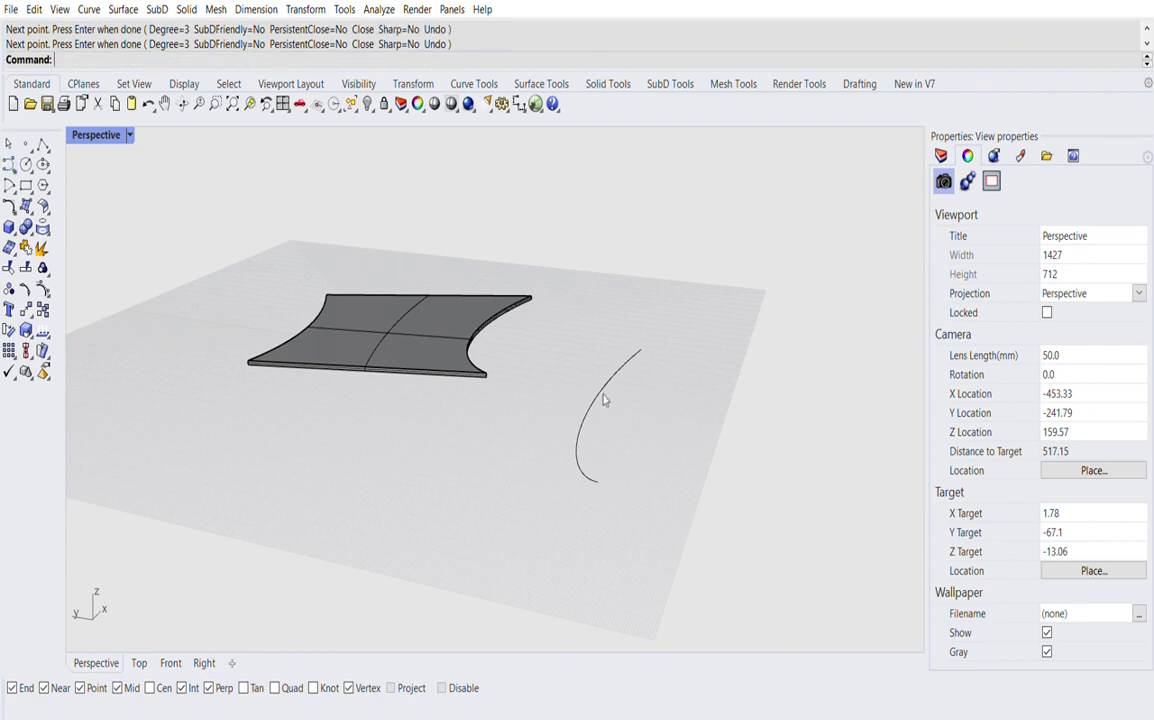
- Extrude the new open curve vertically into a narrow curved strip and view it from a low angle
left_click_drag(615, 362, 612, 348)
left_click(572, 252)
right_click_drag(490, 404, 575, 379)
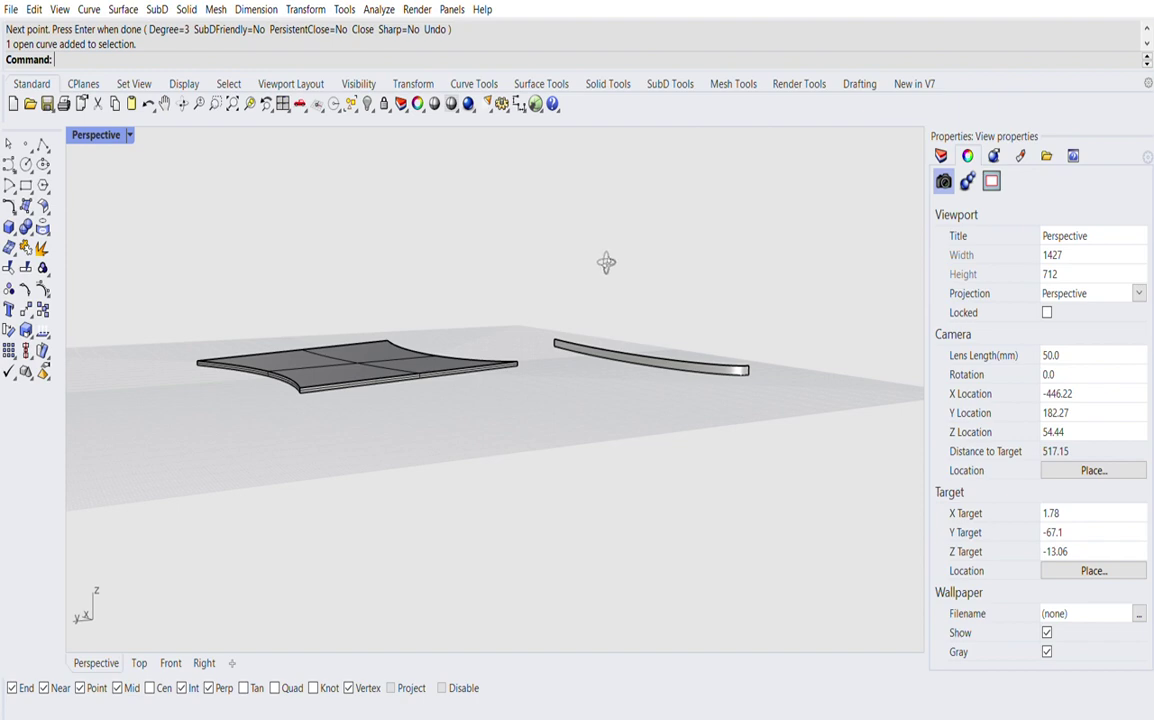
right_click_drag(608, 263, 572, 268)
- Delete the slab, the extruded strip and all remaining curves to empty the model
left_click_drag(654, 268, 449, 377)
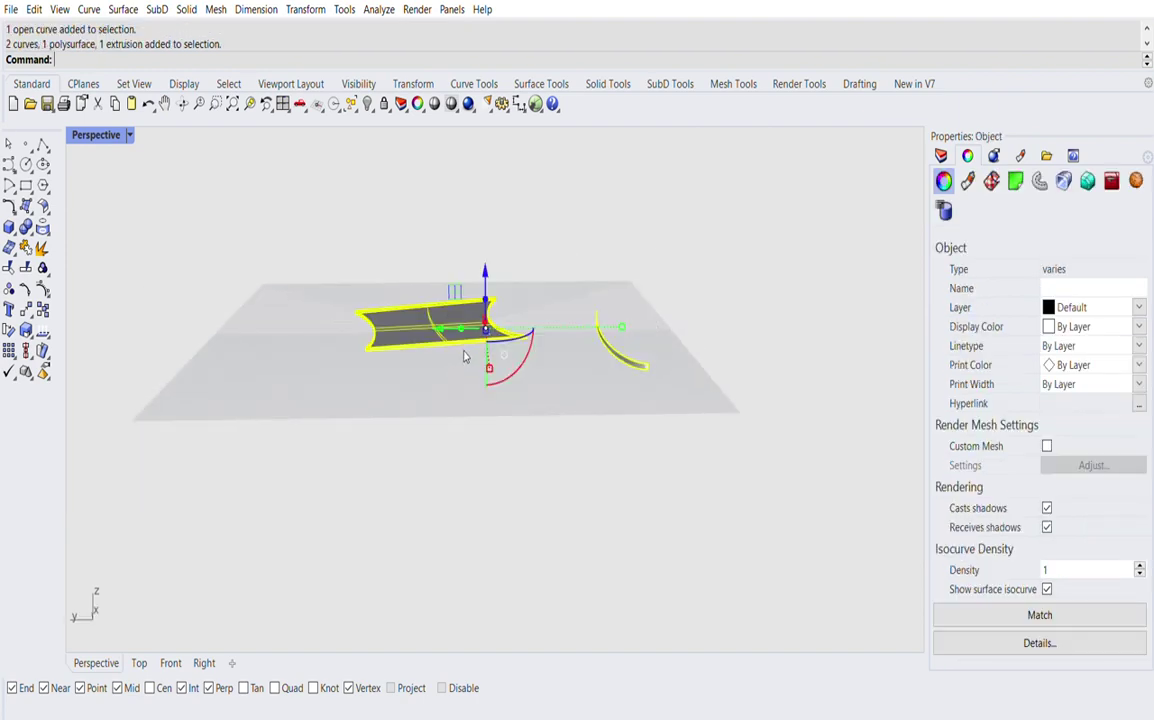
key("Delete")
left_click_drag(443, 273, 366, 353)
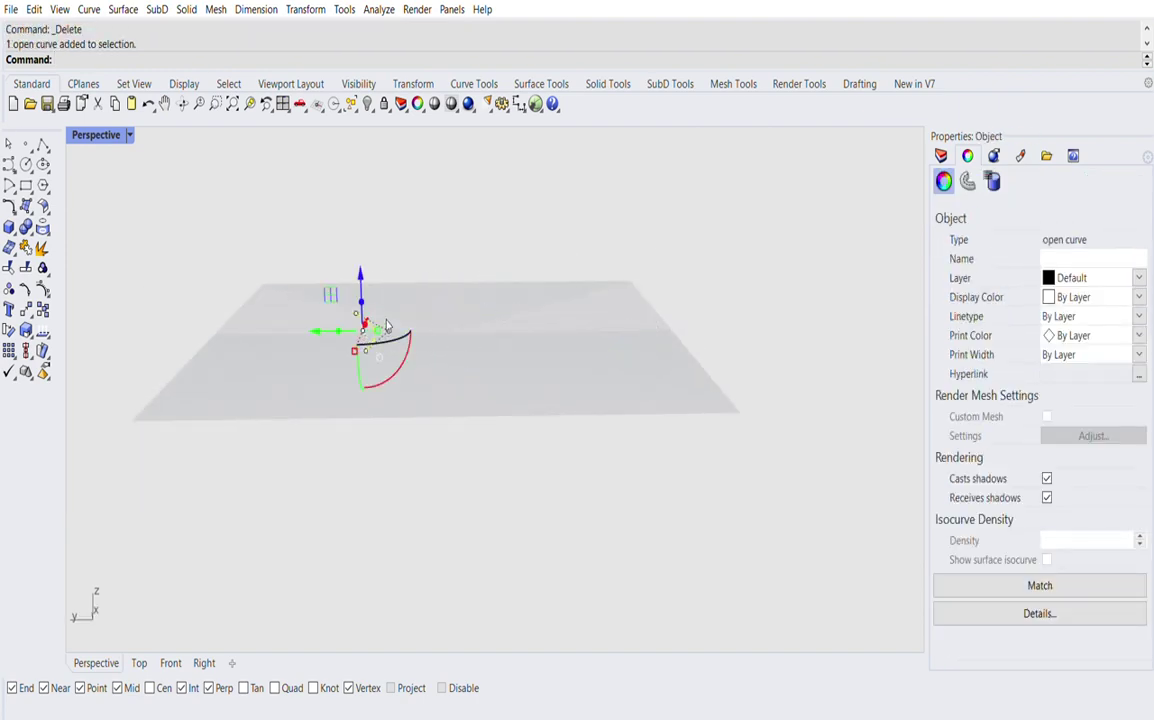
key("Delete")
right_click_drag(533, 317, 464, 394)
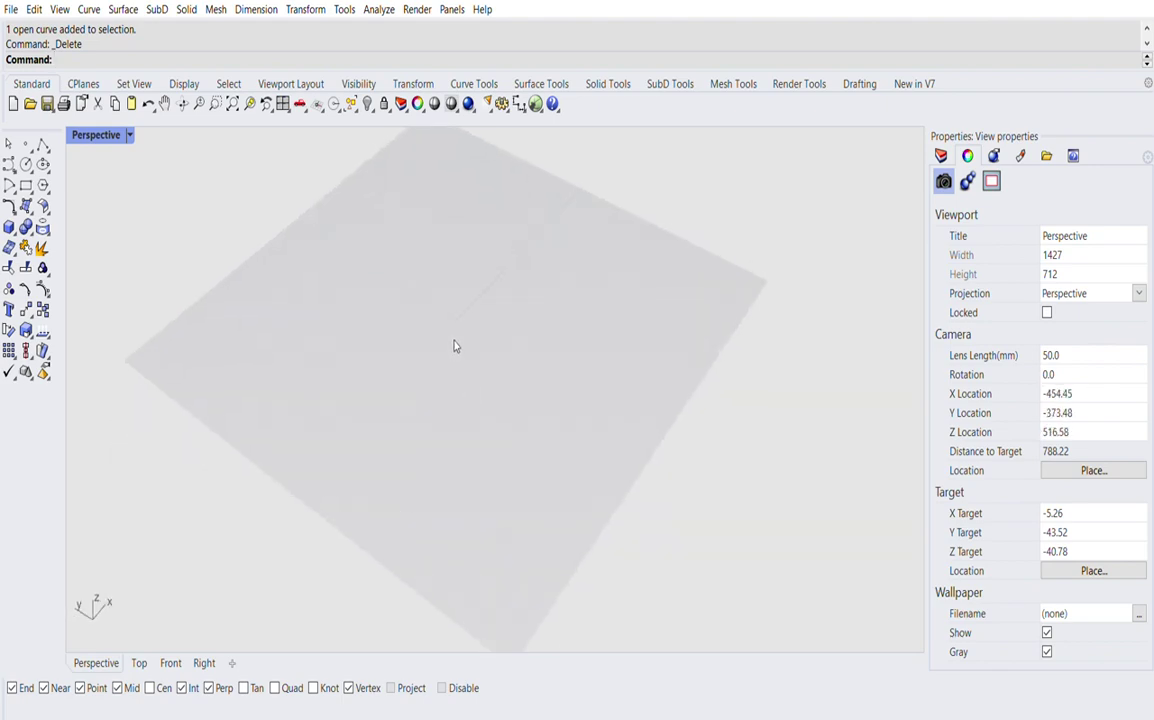
right_click_drag(523, 301, 477, 322)
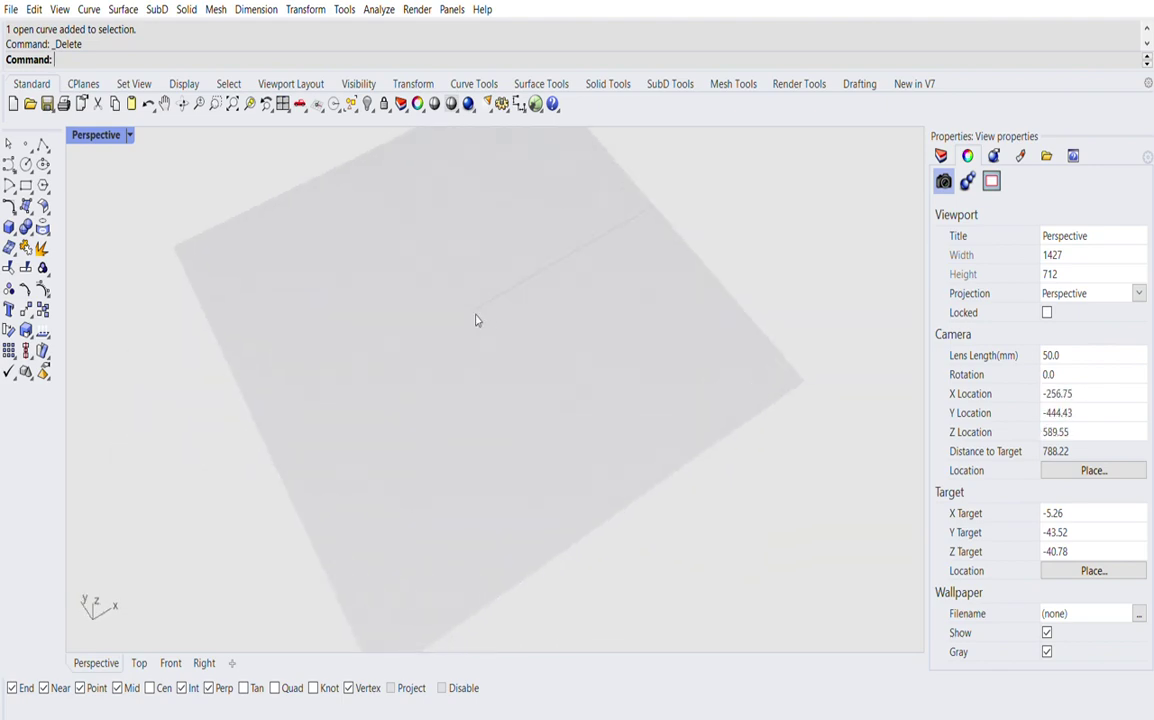
scroll(434, 238, "down", 4)
right_click_drag(551, 312, 480, 365)
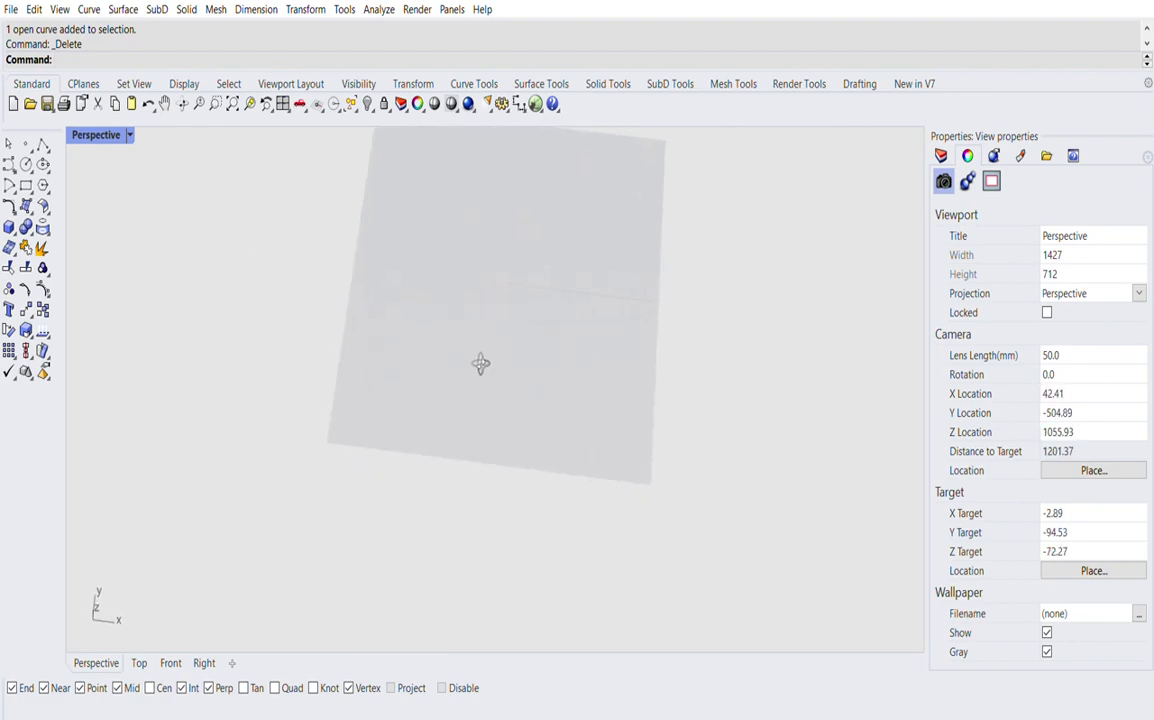
- Draw a large closed degree-3 control-point curve with a slight inward dent on the ground plane
right_click_drag(460, 300, 589, 231)
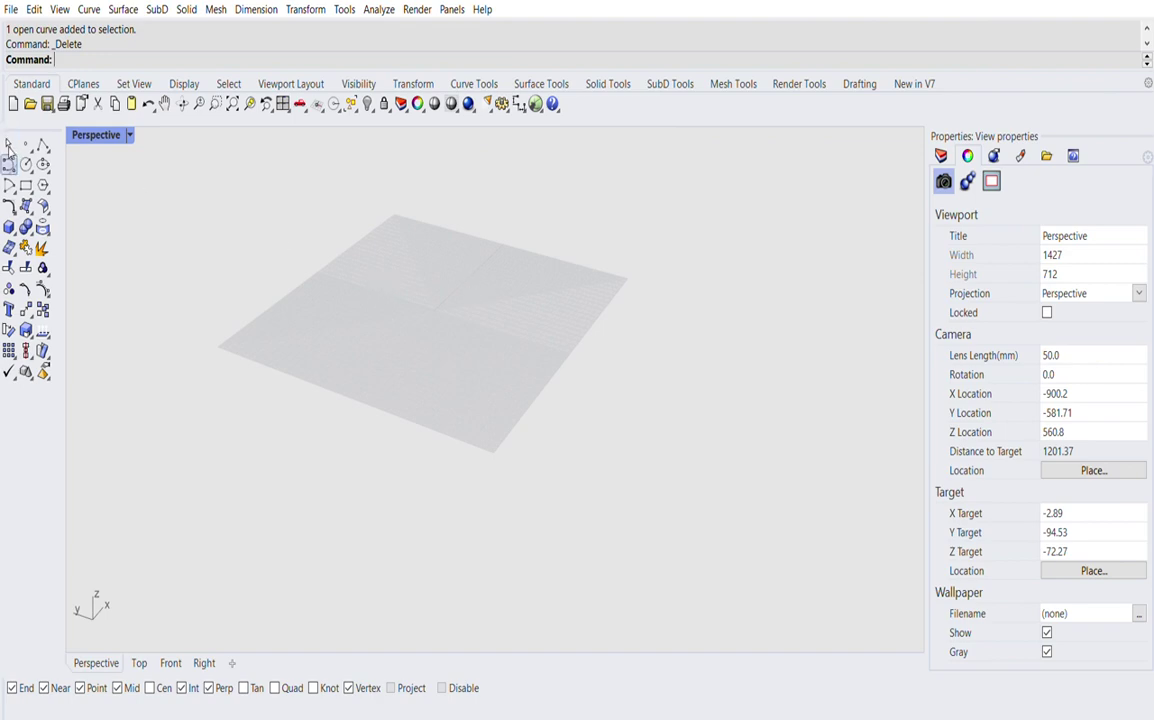
left_click(9, 205)
scroll(399, 250, "up", 3)
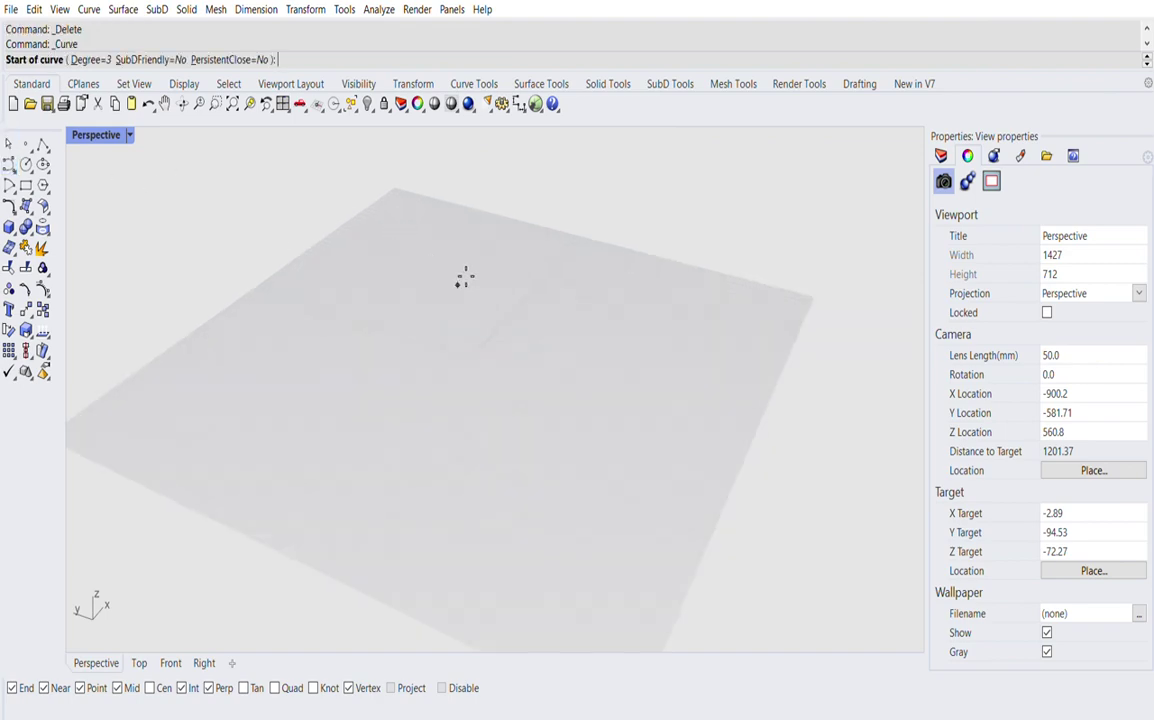
left_click(571, 283)
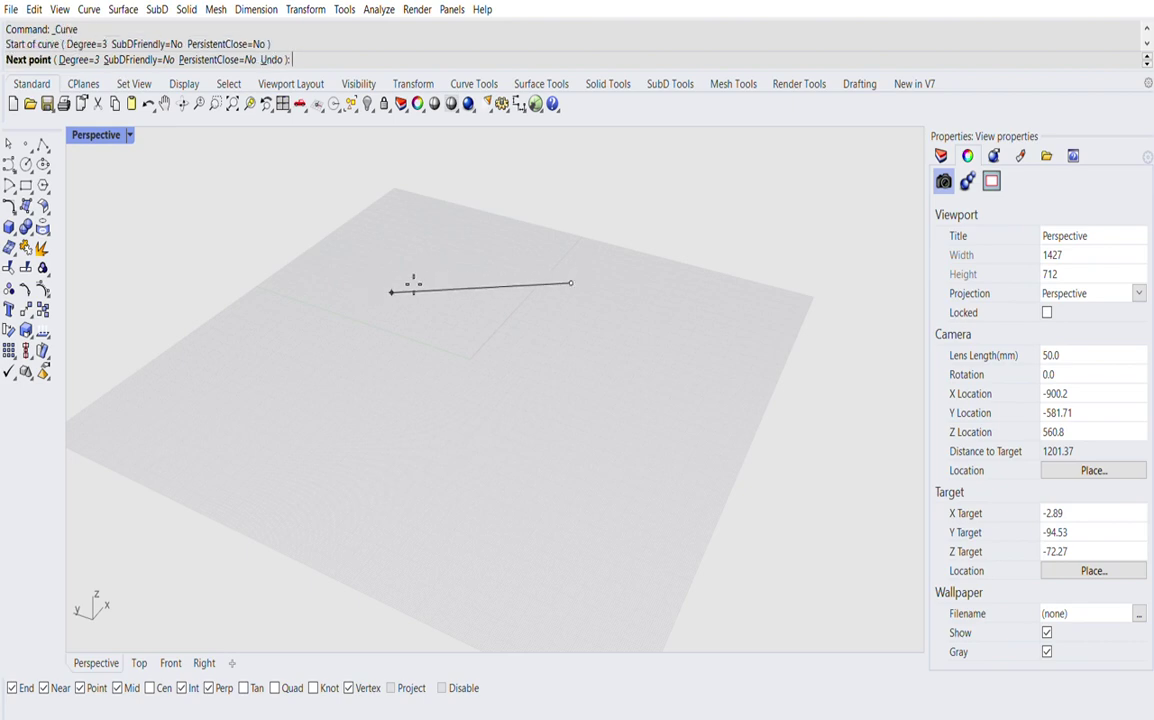
left_click(407, 293)
left_click(215, 330)
left_click(200, 422)
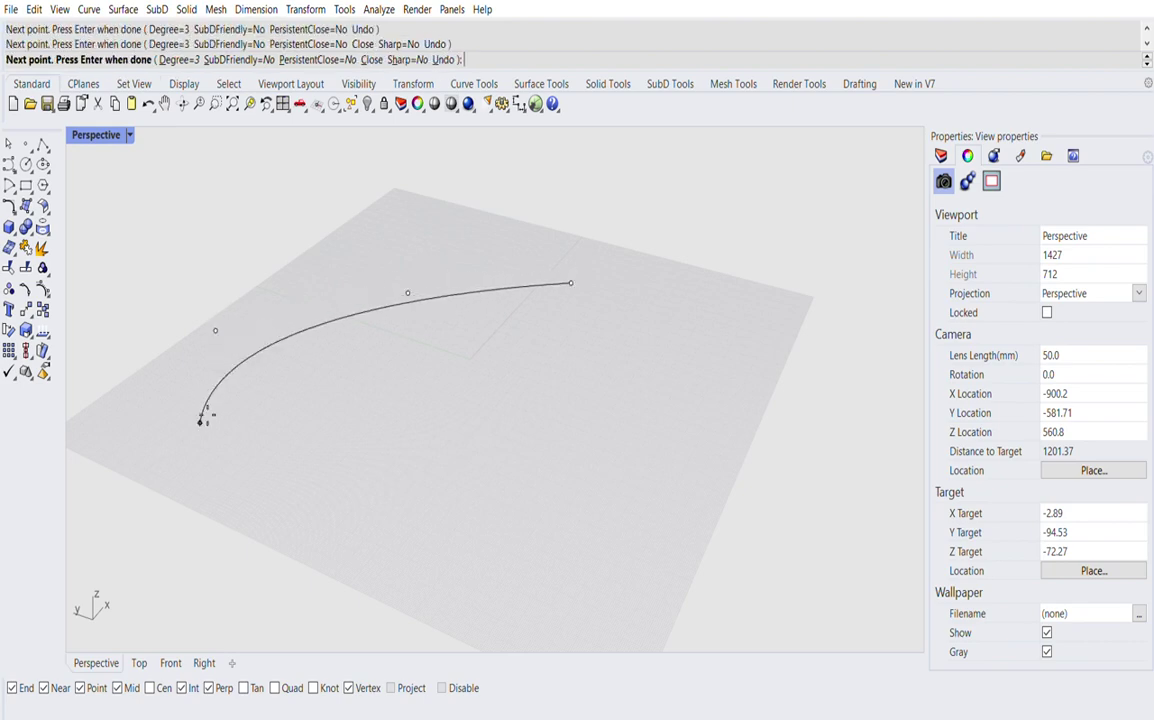
left_click(417, 541)
left_click(541, 543)
left_click(711, 462)
left_click(680, 418)
left_click(733, 371)
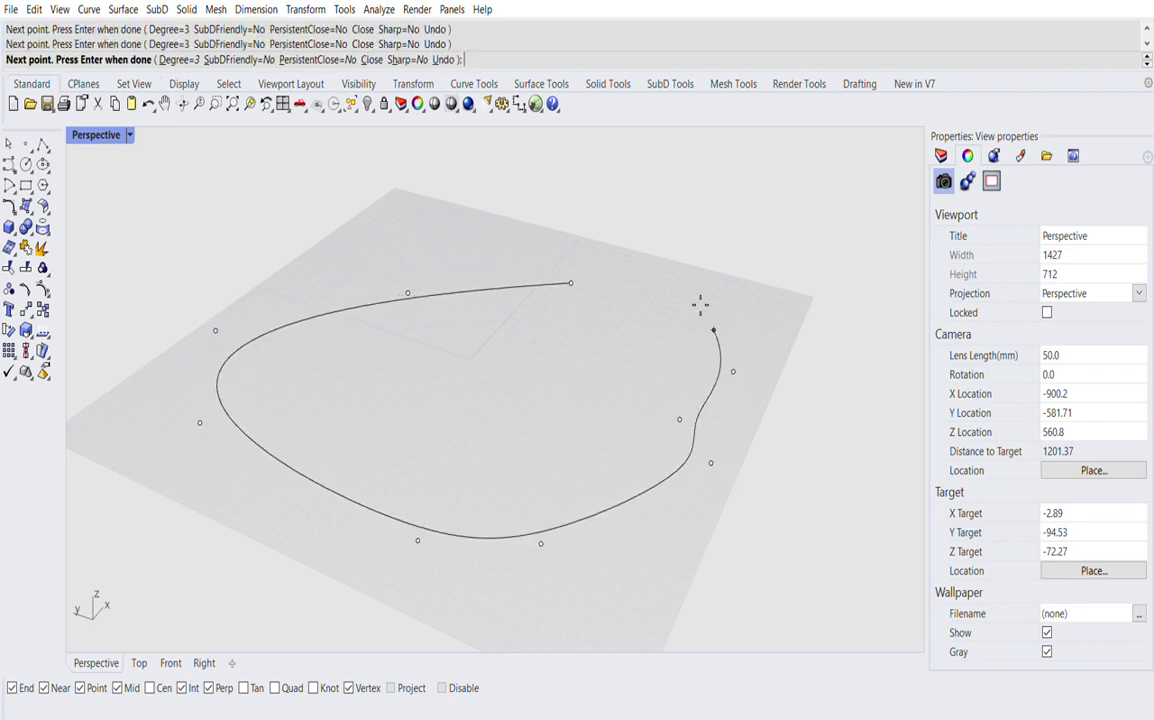
left_click(584, 275)
- Draw a smaller closed degree-3 curve with seven control points inside the large closed curve
key("Return")
left_click(571, 354)
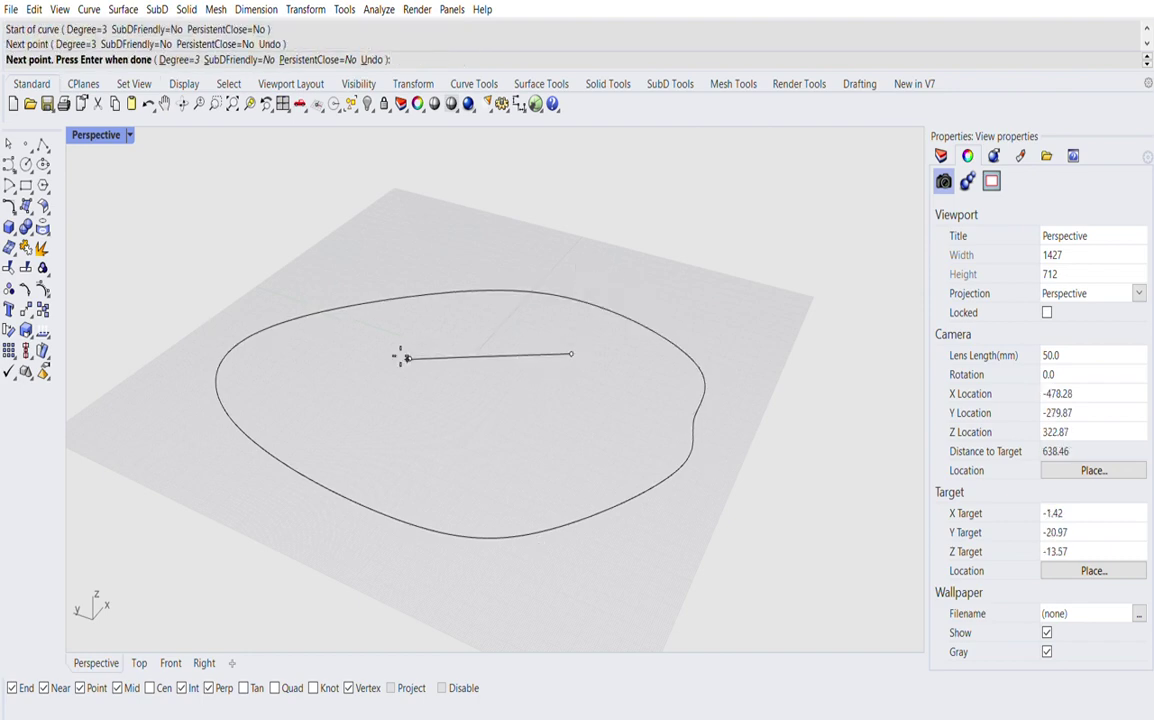
left_click(409, 358)
left_click(311, 391)
left_click(380, 474)
left_click(537, 473)
left_click(638, 416)
left_click(620, 372)
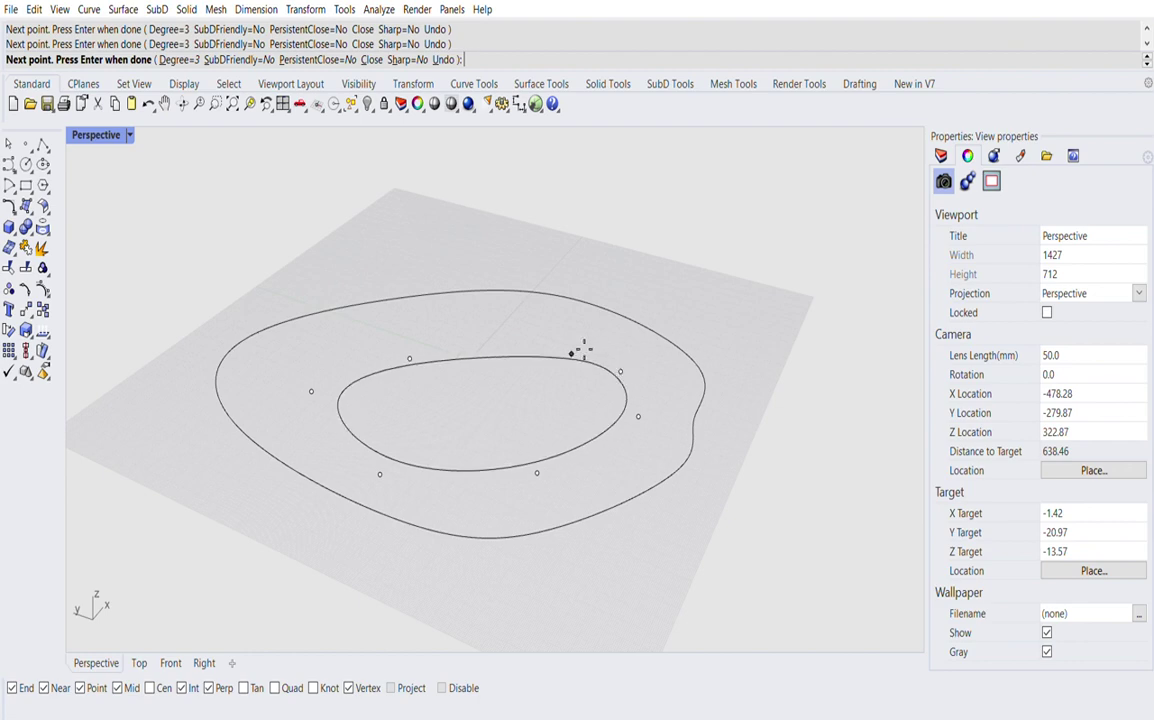
left_click(584, 349)
- Examine the two nested closed curves from the front and from several perspective angles to check that they lie flat
scroll(492, 265, "down", 4)
right_click_drag(690, 471, 498, 456)
scroll(521, 341, "up", 8)
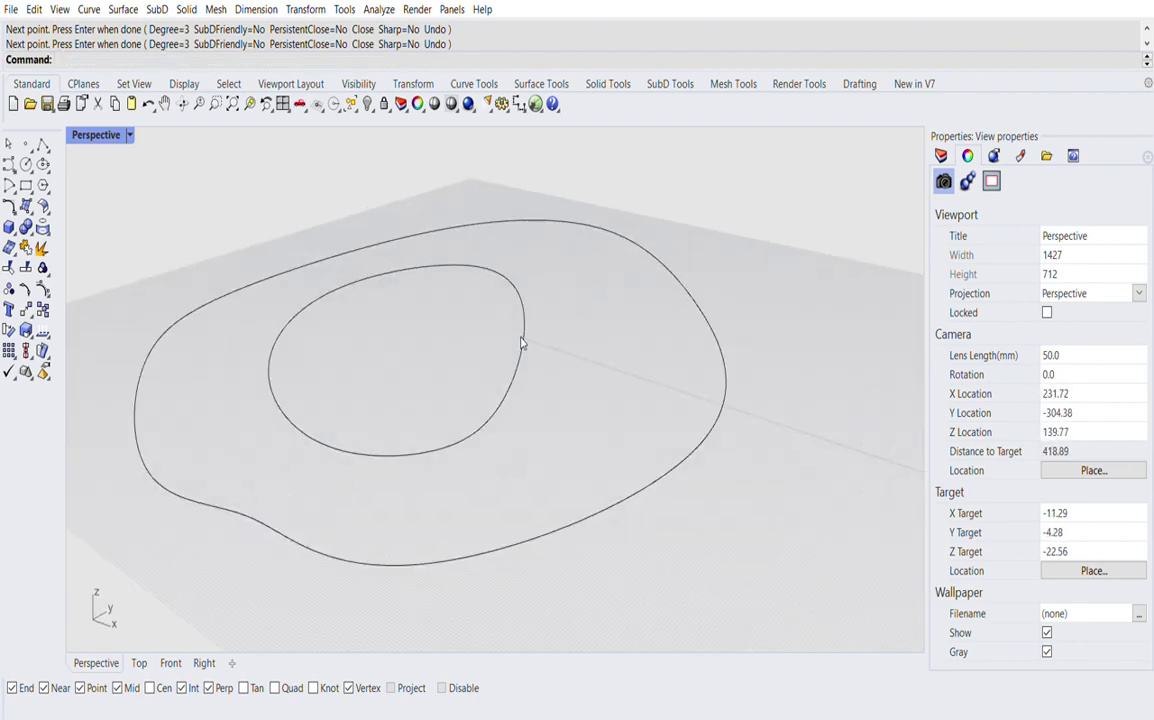
scroll(521, 343, "up", 3)
scroll(523, 340, "down", 5)
left_click(171, 662)
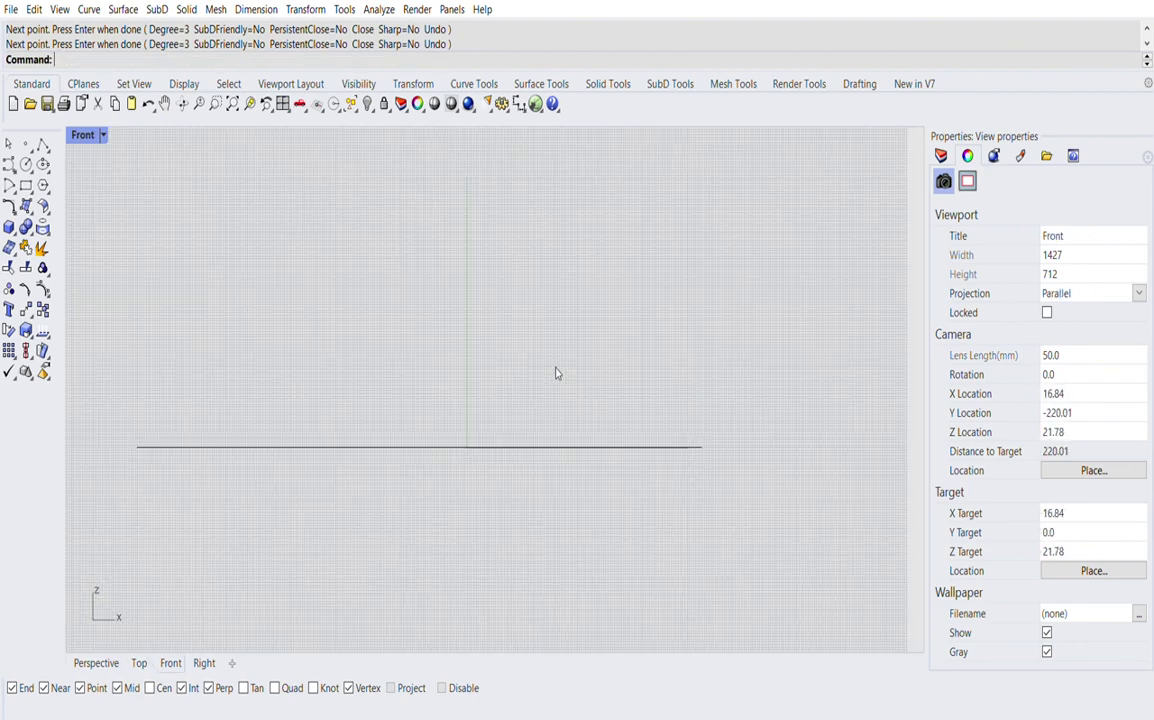
left_click(96, 662)
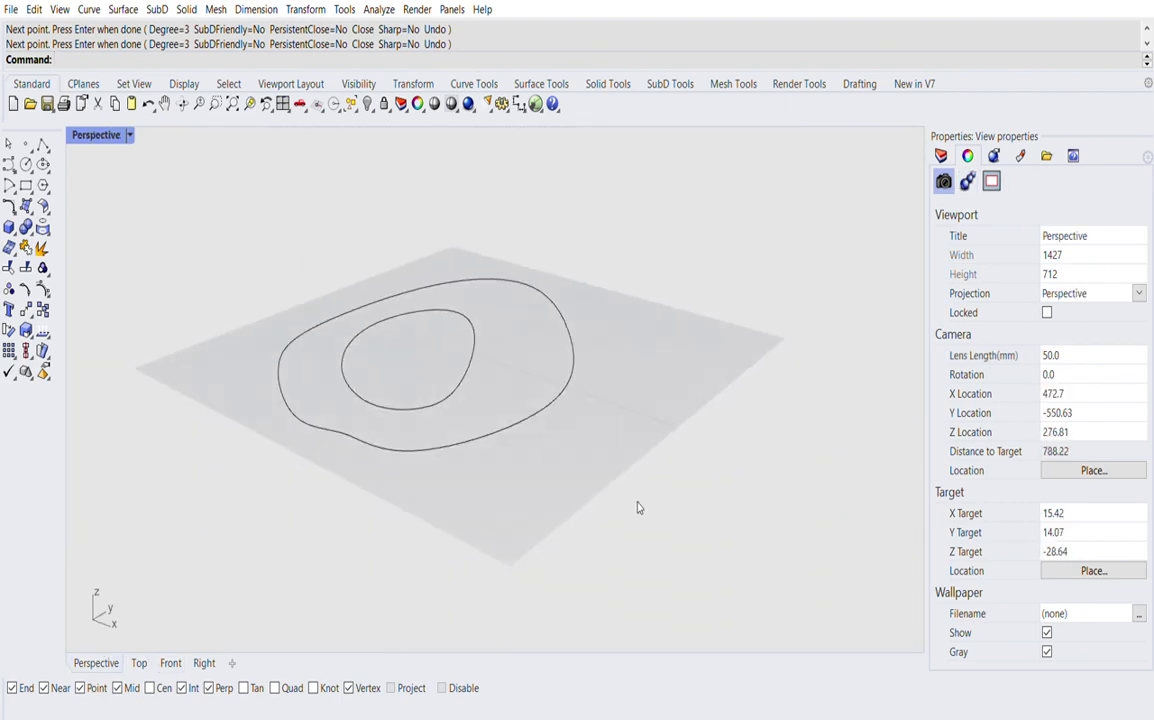
right_click_drag(638, 508, 464, 502)
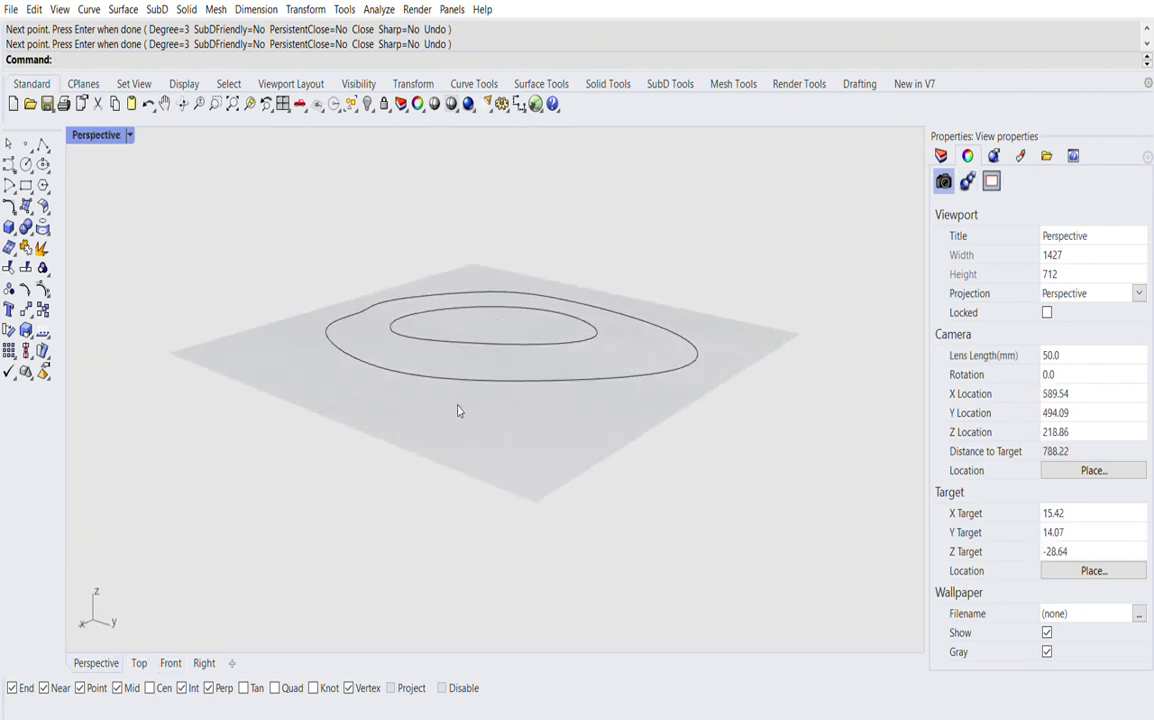
right_click_drag(492, 424, 536, 431)
scroll(488, 354, "up", 4)
right_click_drag(482, 400, 551, 467)
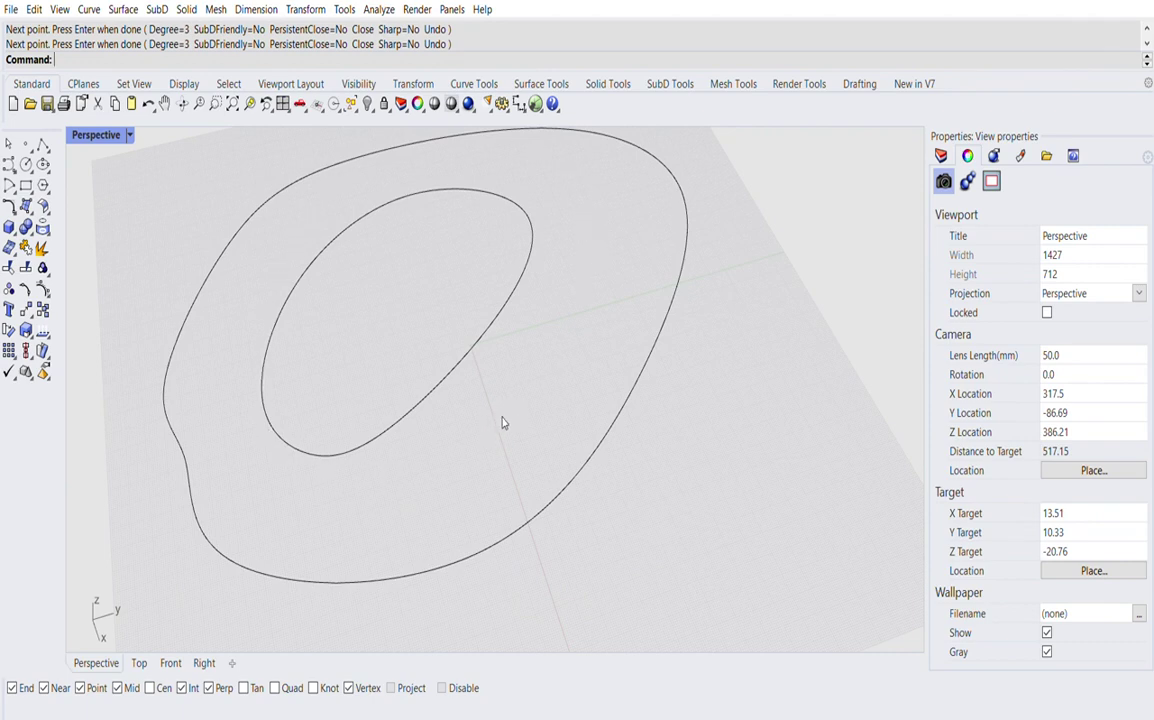
- Create a planar surface from both nested closed curves with PlanarSrf and view the ring from a low angle
scroll(502, 419, "down", 4)
left_click_drag(589, 210, 505, 295)
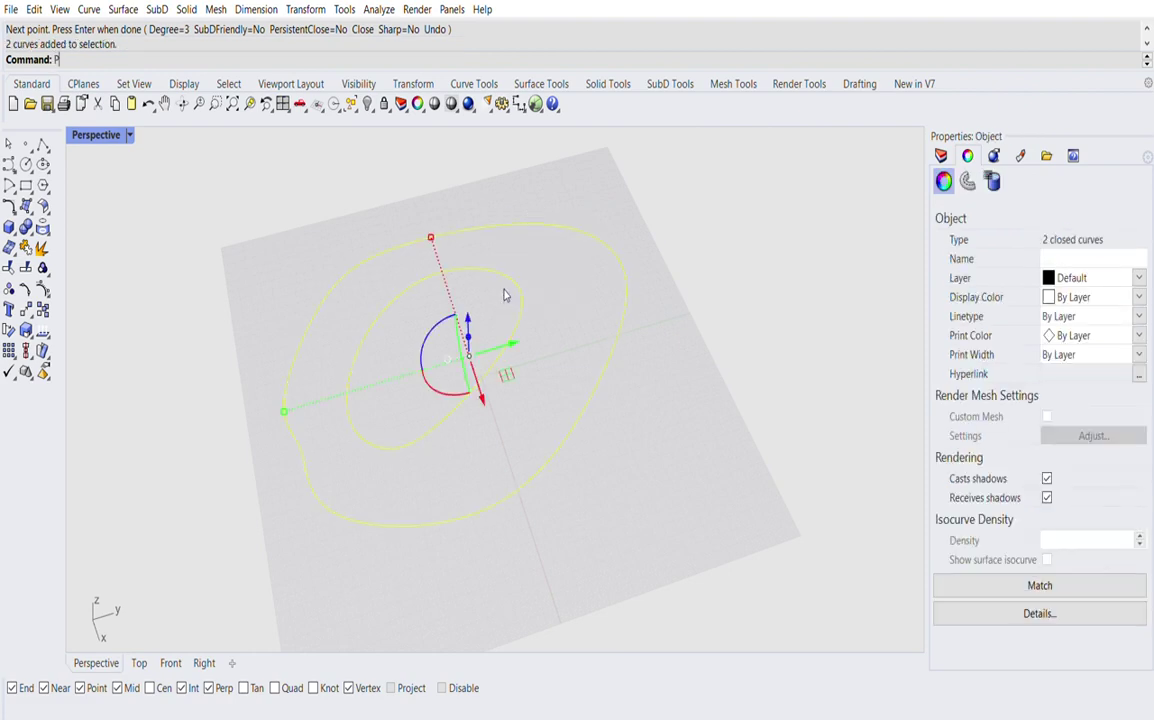
key("Return")
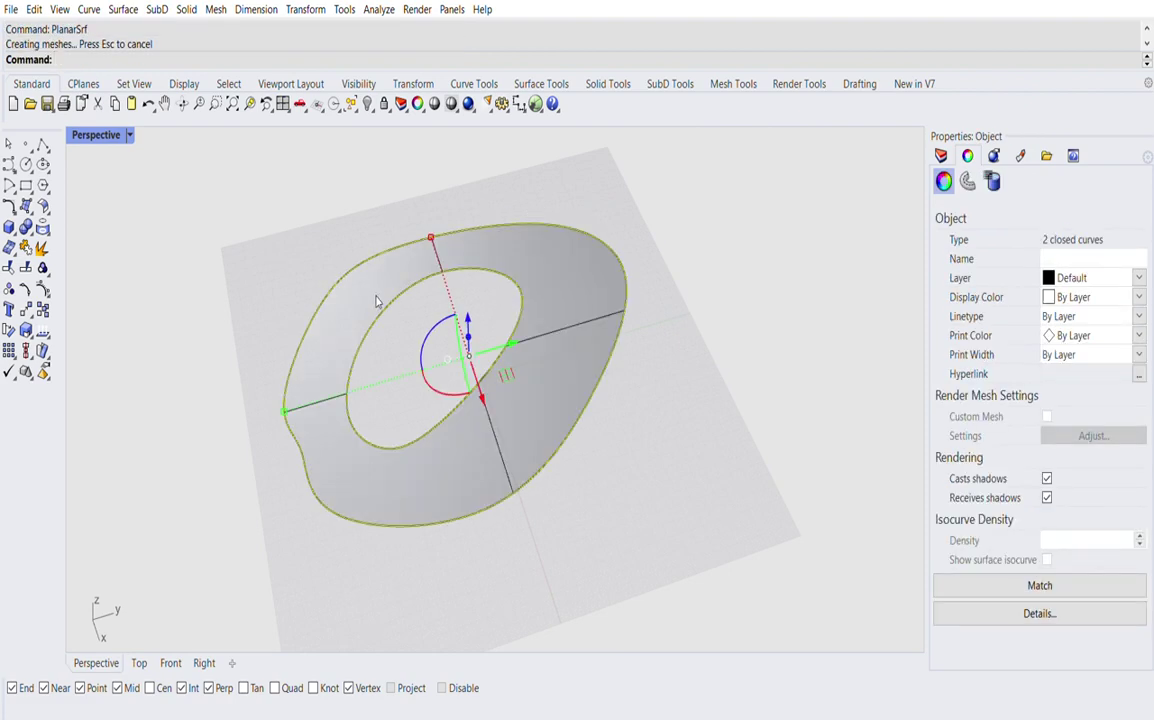
left_click(616, 451)
right_click_drag(616, 451, 643, 357)
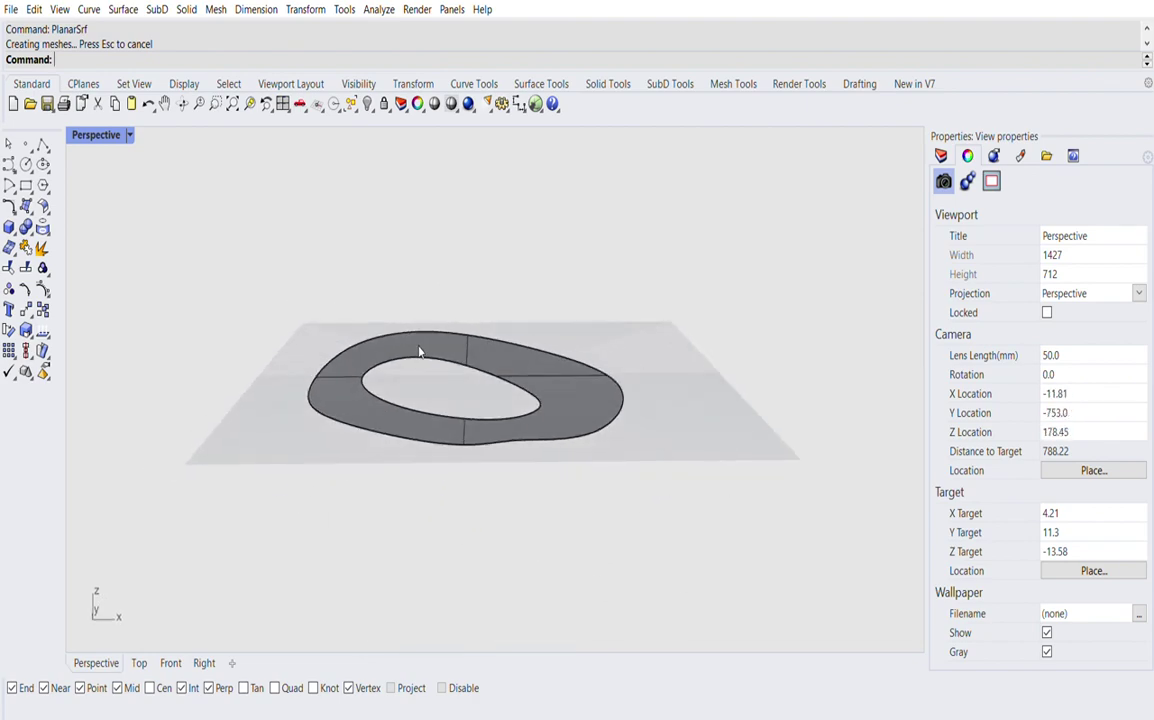
scroll(419, 352, "up", 5)
scroll(356, 326, "down", 6)
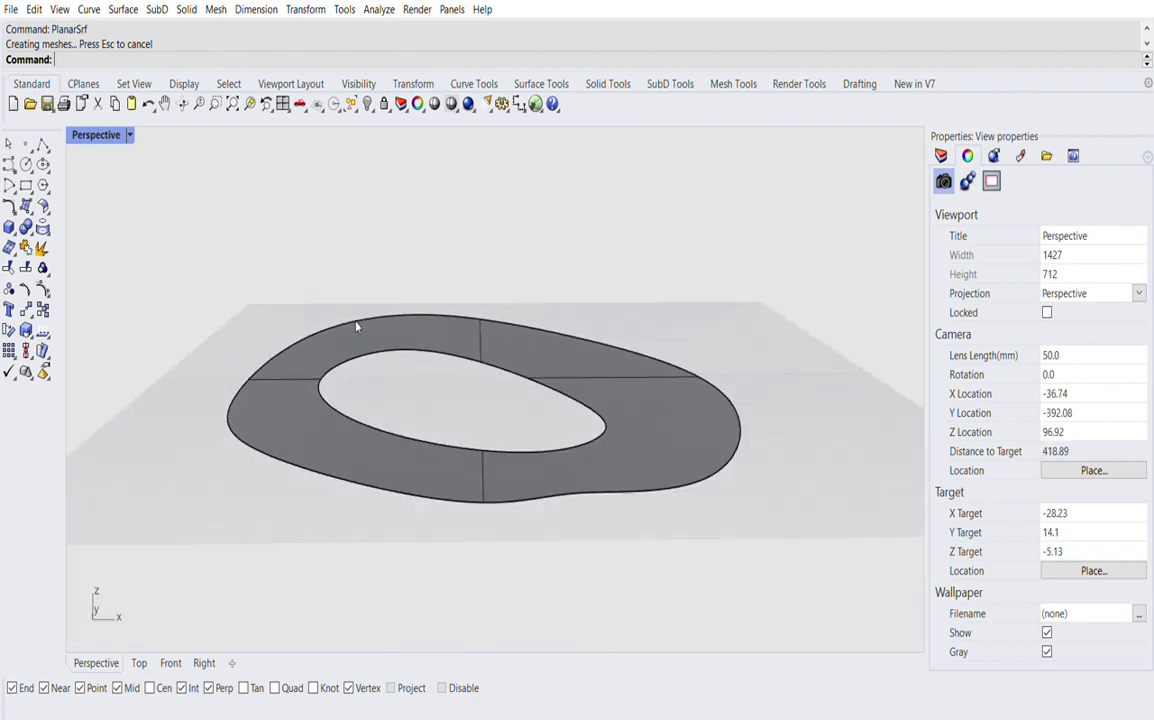
- Draw another closed degree-3 curve with six control points beside the ring-shaped surface
left_click(9, 165)
scroll(122, 262, "down", 3)
left_click(612, 293)
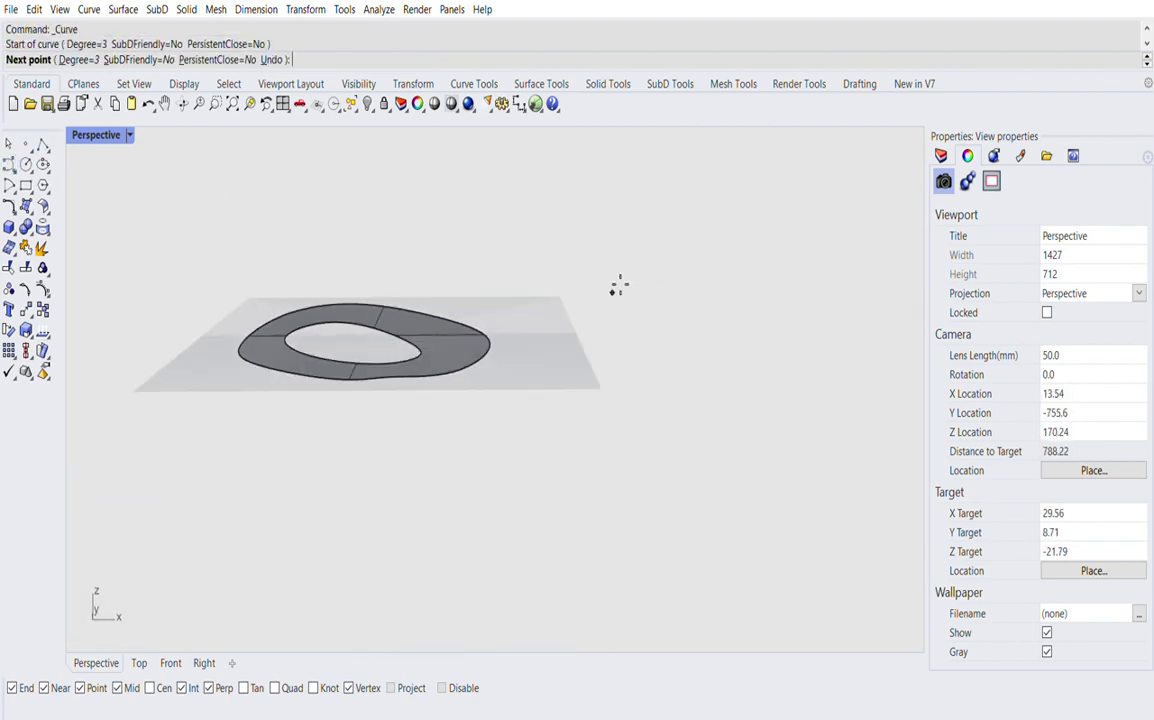
left_click(509, 302)
left_click(554, 346)
left_click(656, 349)
left_click(737, 341)
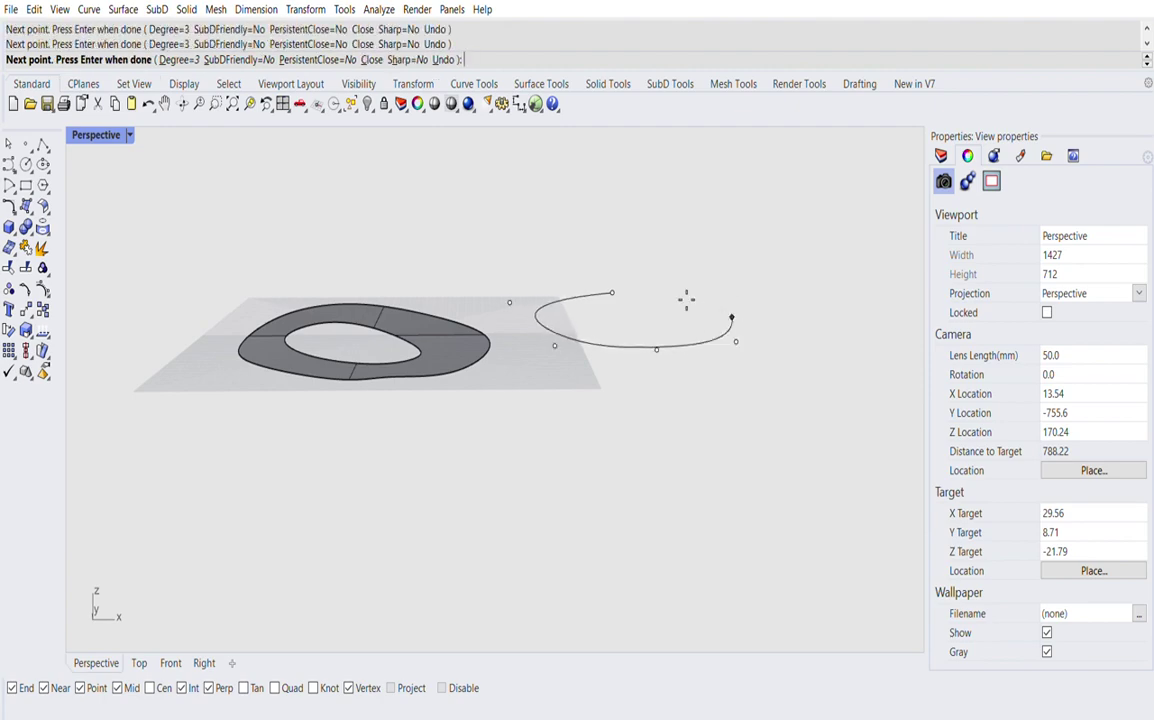
left_click(731, 317)
left_click(612, 293)
- Create a planar surface from the new closed curve with PlanarSrf
left_click(637, 347)
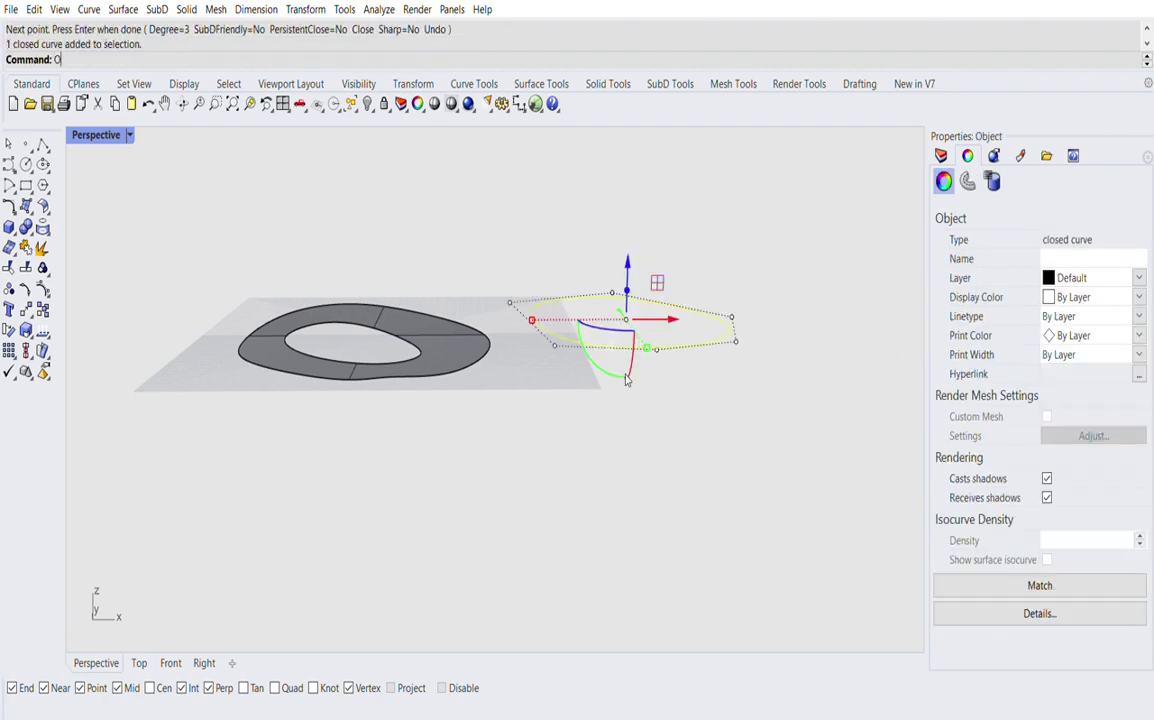
type("PlanarSrf")
key("Return")
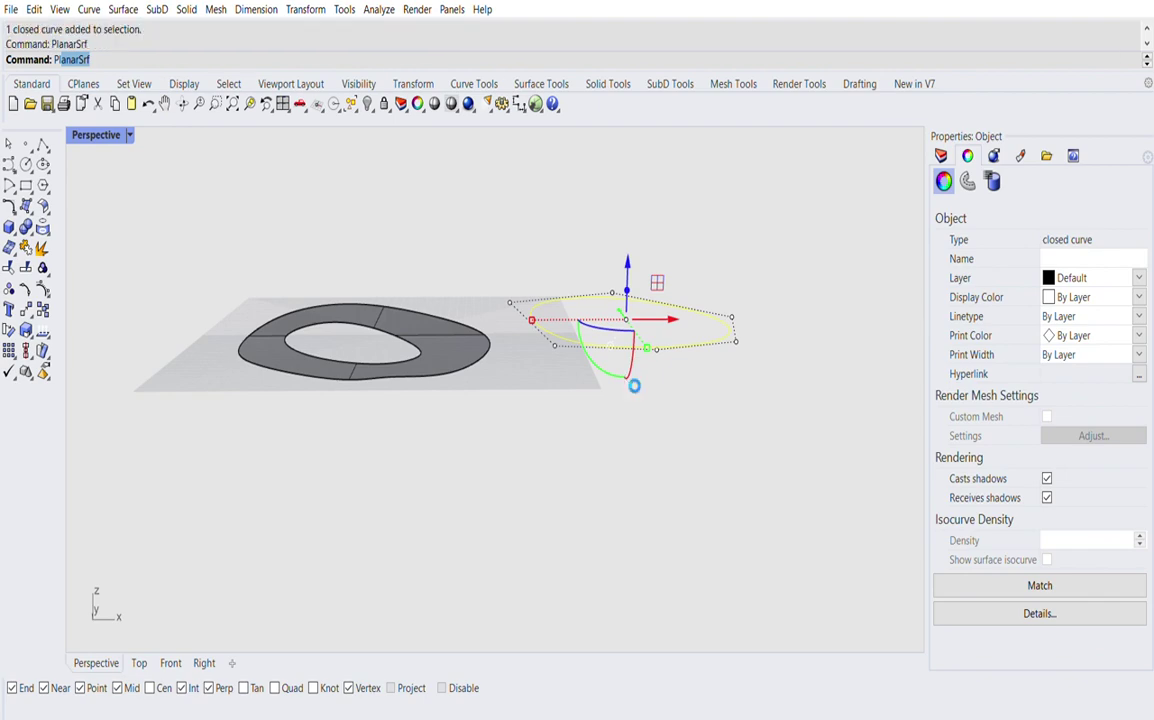
- Move the new planar surface along X, away from its outline curve and the ring surface
right_click_drag(831, 331, 636, 394)
left_click(643, 372)
scroll(643, 372, "down", 5)
left_click_drag(563, 345, 753, 321)
left_click(650, 266)
- Show the outline curve's control points and raise its far control point vertically off the ground plane
left_click(560, 322)
key("F10")
scroll(492, 307, "up", 4)
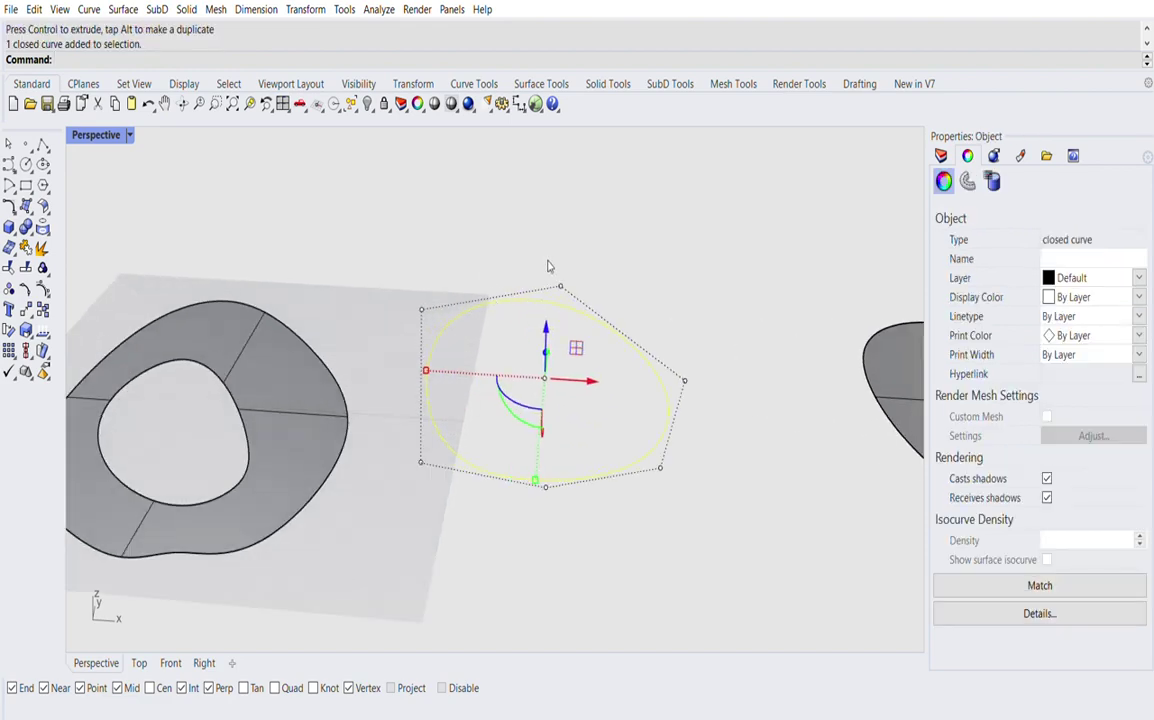
left_click(561, 287)
left_click_drag(562, 236, 560, 146)
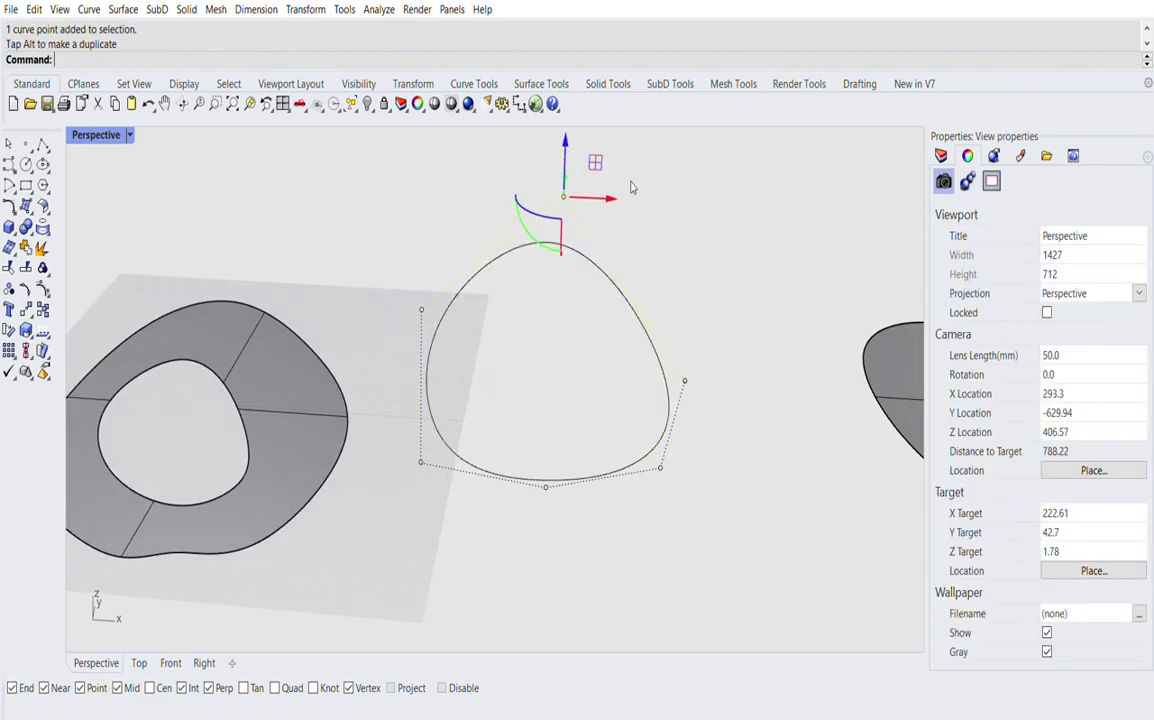
- Try to create a planar surface from the closed curve with the raised control point
left_click(645, 222)
scroll(654, 266, "down", 6)
left_click(642, 278)
type("planarsrf")
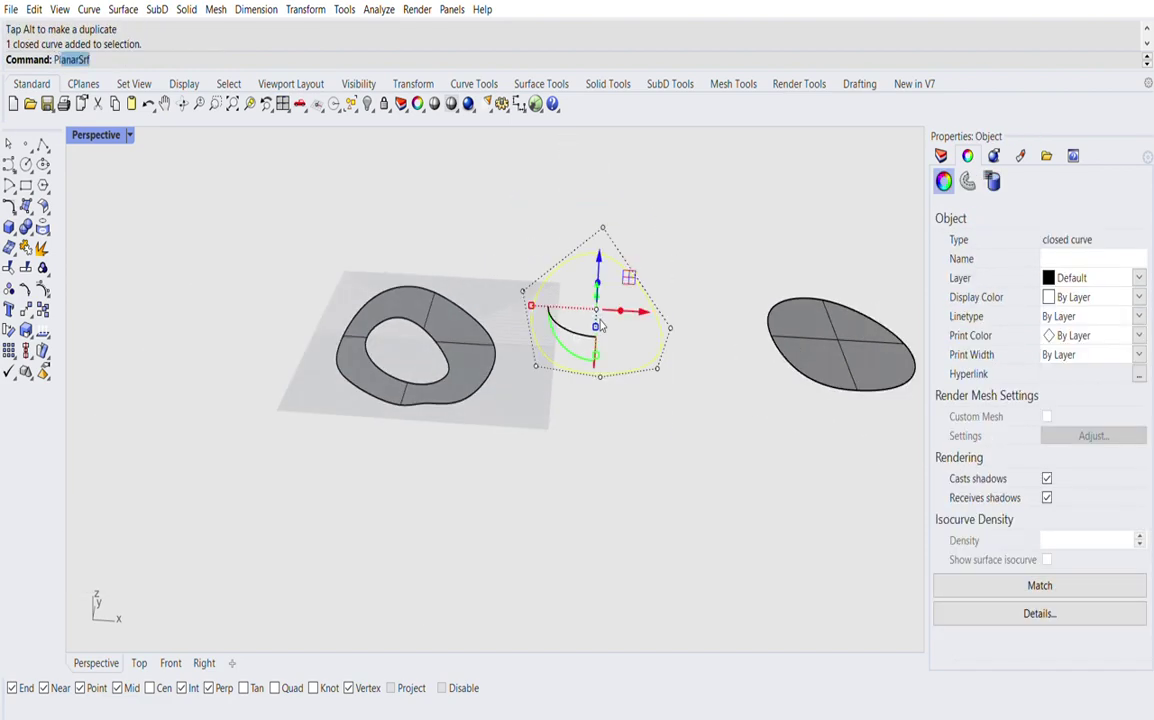
key("Return")
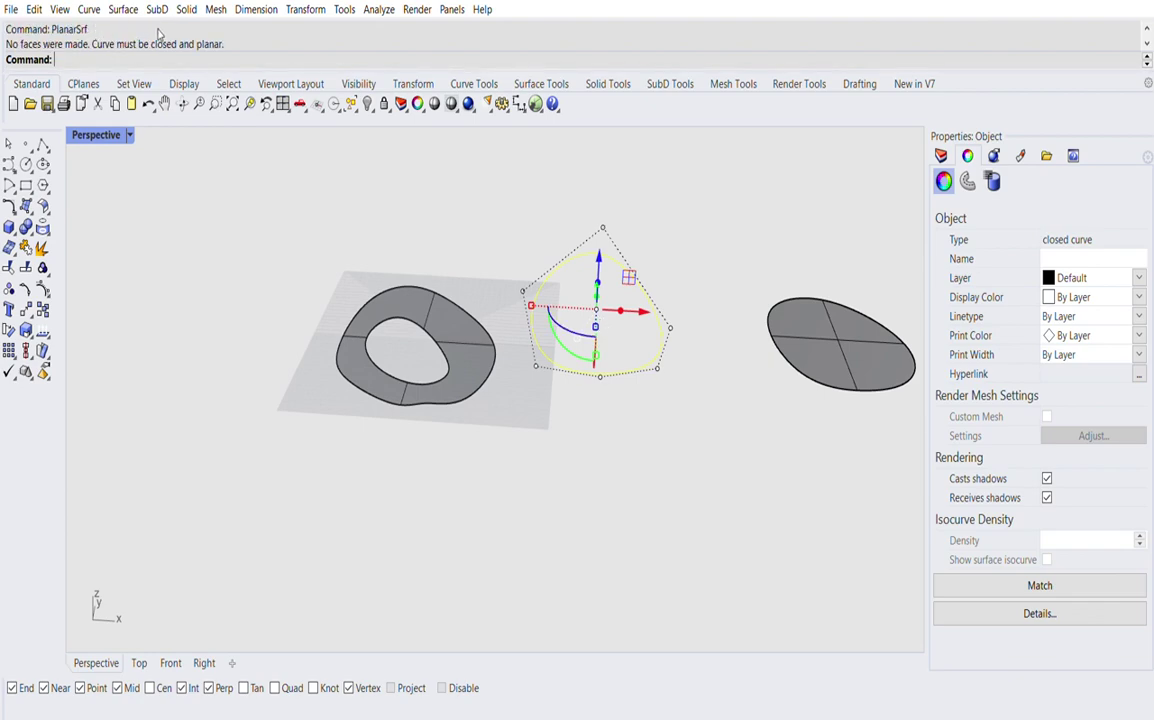
- Undo the control point's vertical move and hide the curve's control points
left_click(682, 397)
key("ctrl+z")
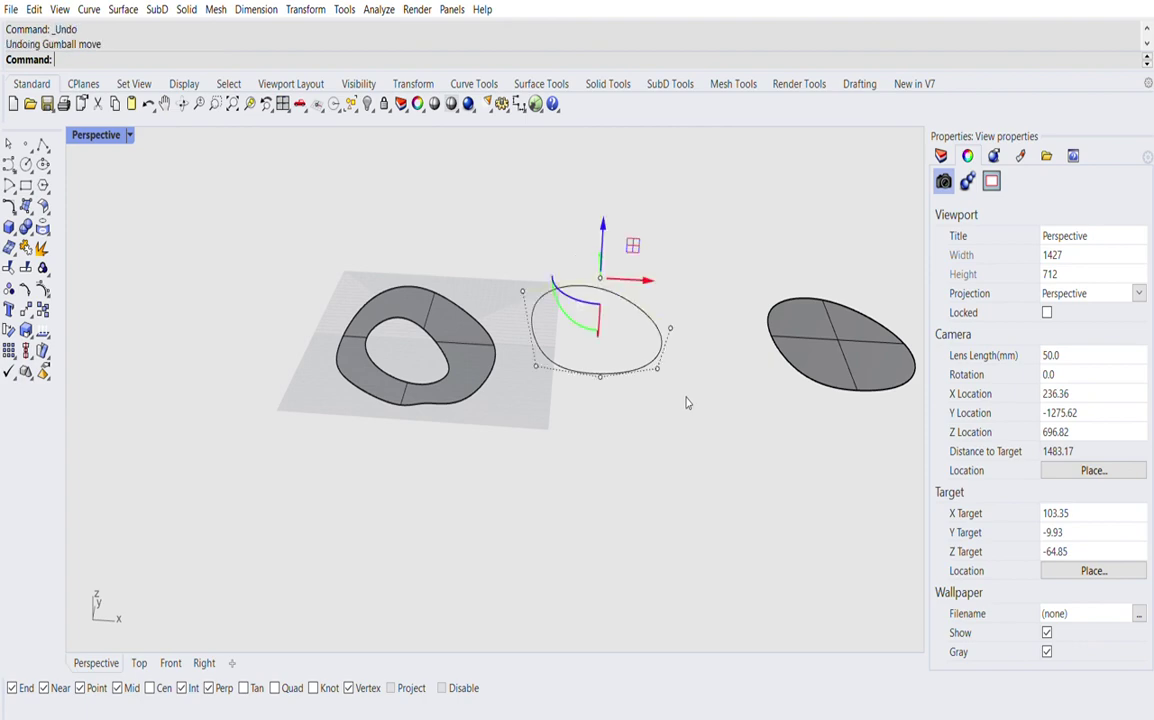
key("Escape")
key("Escape")
- Draw an open degree-3 curve with four control points behind the existing surfaces
scroll(447, 396, "down", 6)
right_click(578, 260)
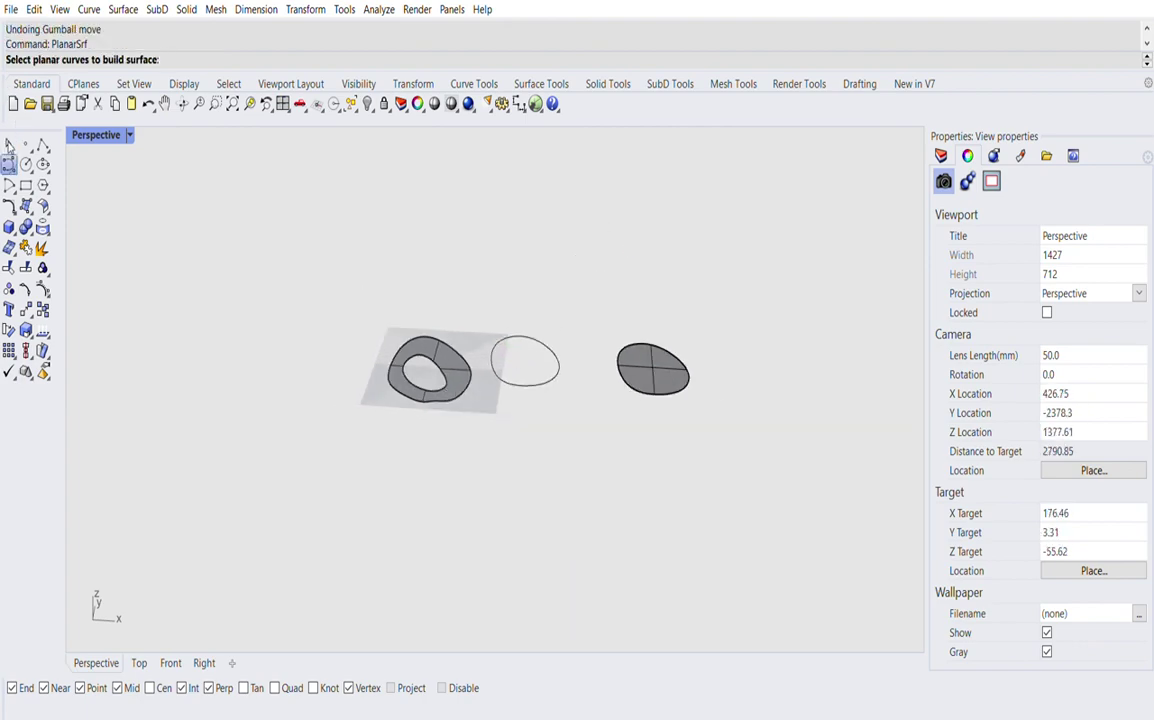
left_click(9, 206)
left_click(617, 255)
left_click(443, 268)
left_click(489, 295)
left_click(596, 299)
key("Return")
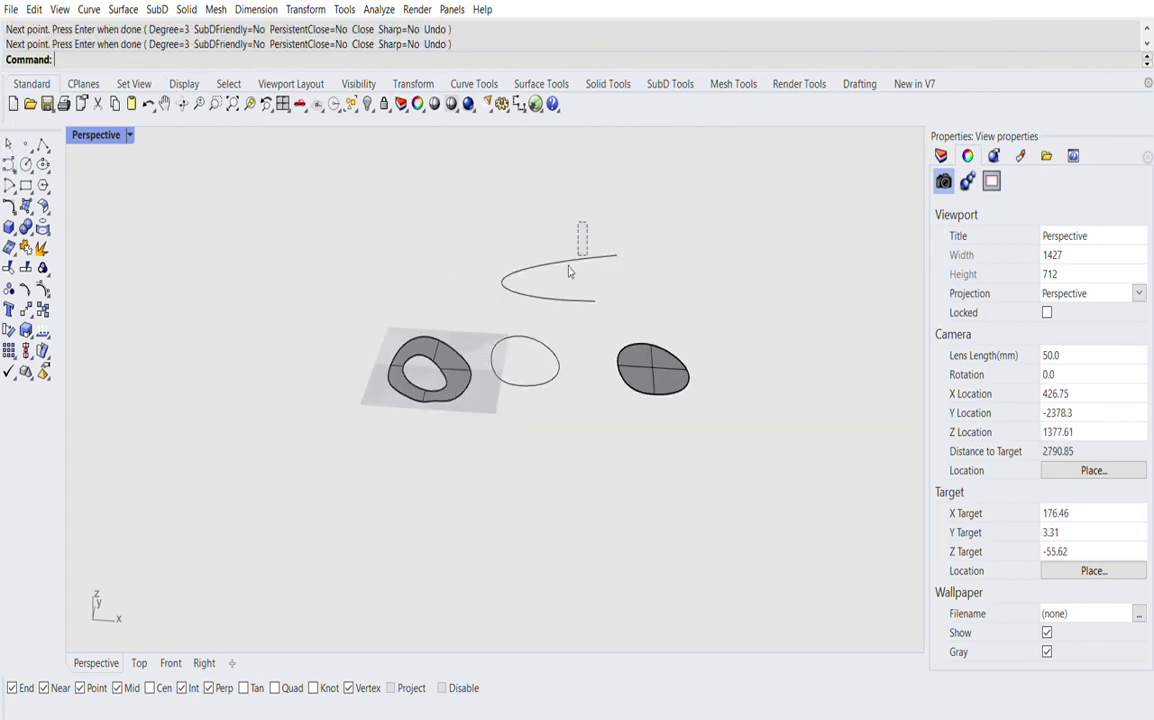
- Try to create a planar surface from the open curve with PlanarSrf
left_click(560, 300)
type("PlanarSrf")
key("Return")
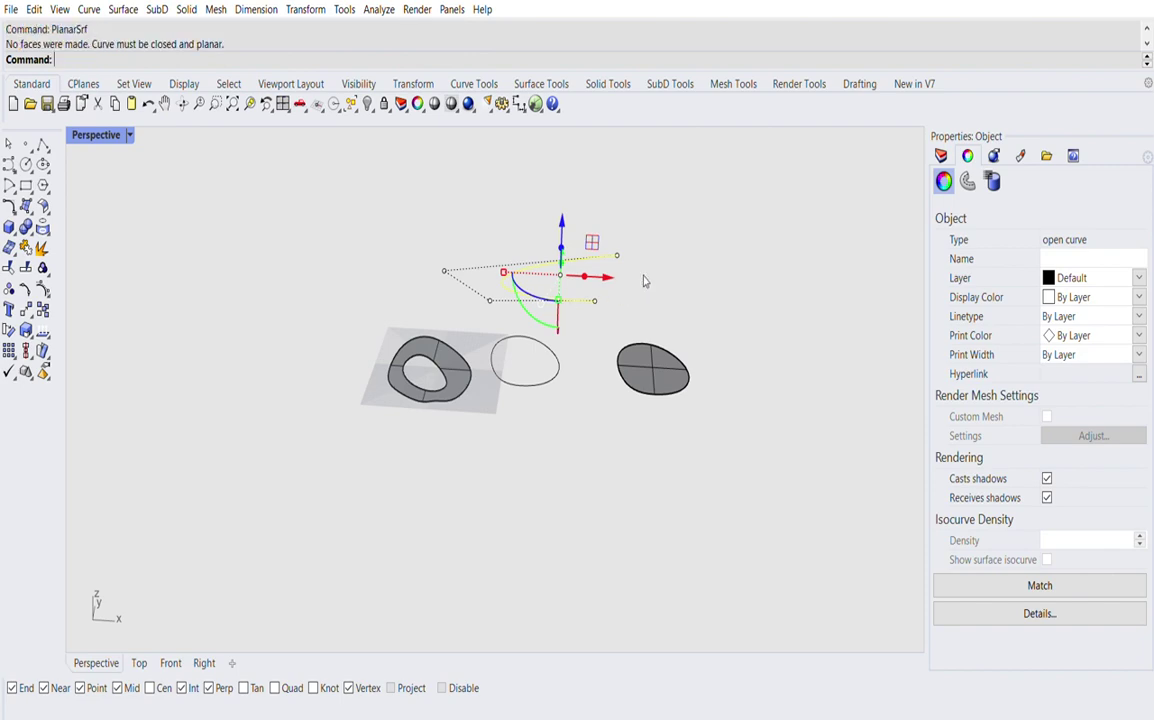
left_click(644, 277)
scroll(514, 351, "up", 3)
scroll(340, 335, "down", 2)
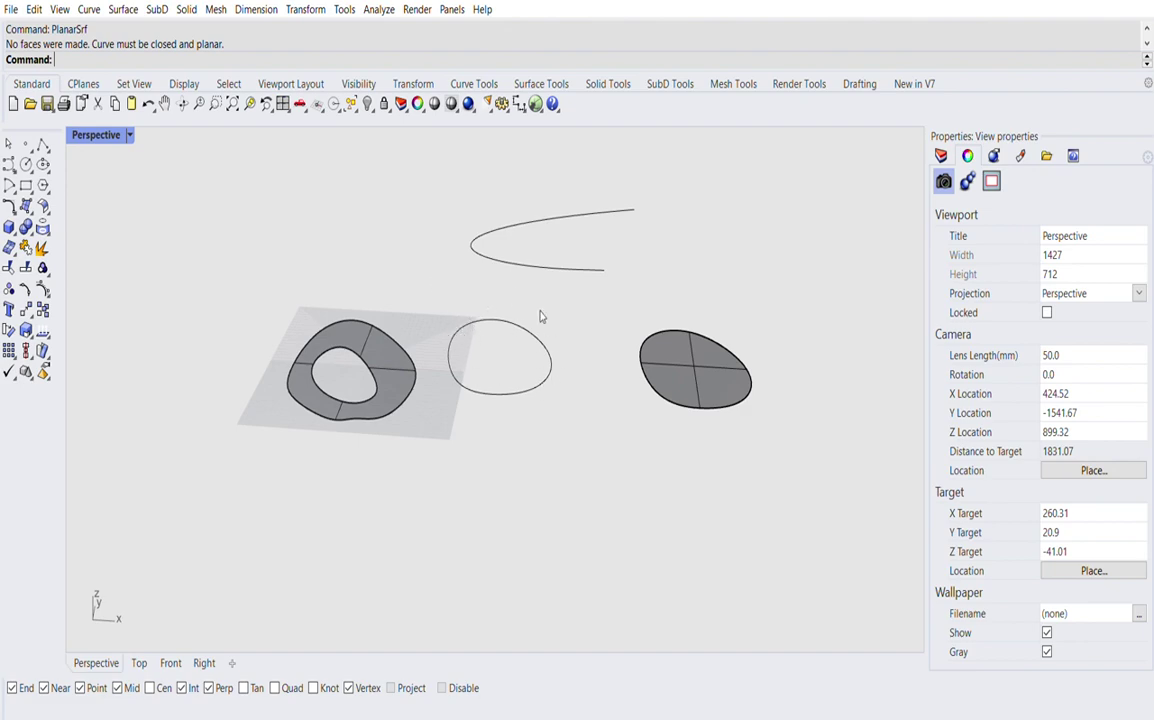
- Delete the open curve and the unfilled closed outline curve between the two surfaces
key("ctrl+a")
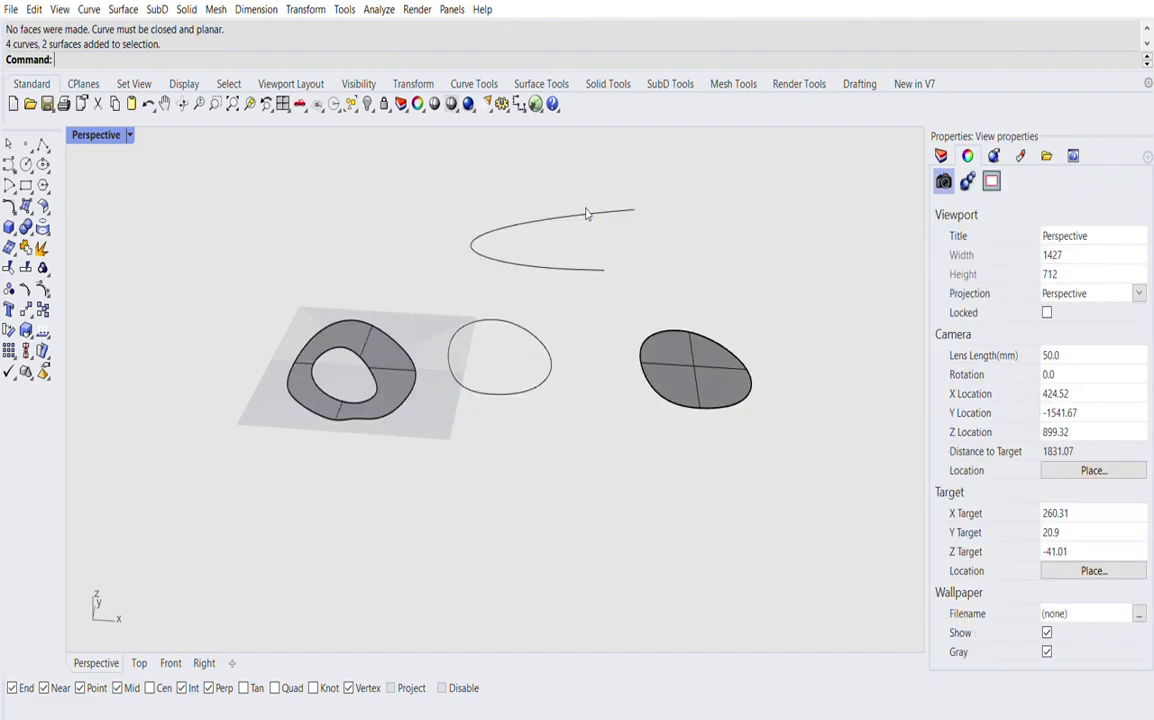
left_click_drag(587, 209, 509, 400)
key("Delete")
- Move the solid oval surface along X to the opposite side of the ring surface and display the surface tools
left_click(691, 360)
left_click_drag(811, 293, 690, 463)
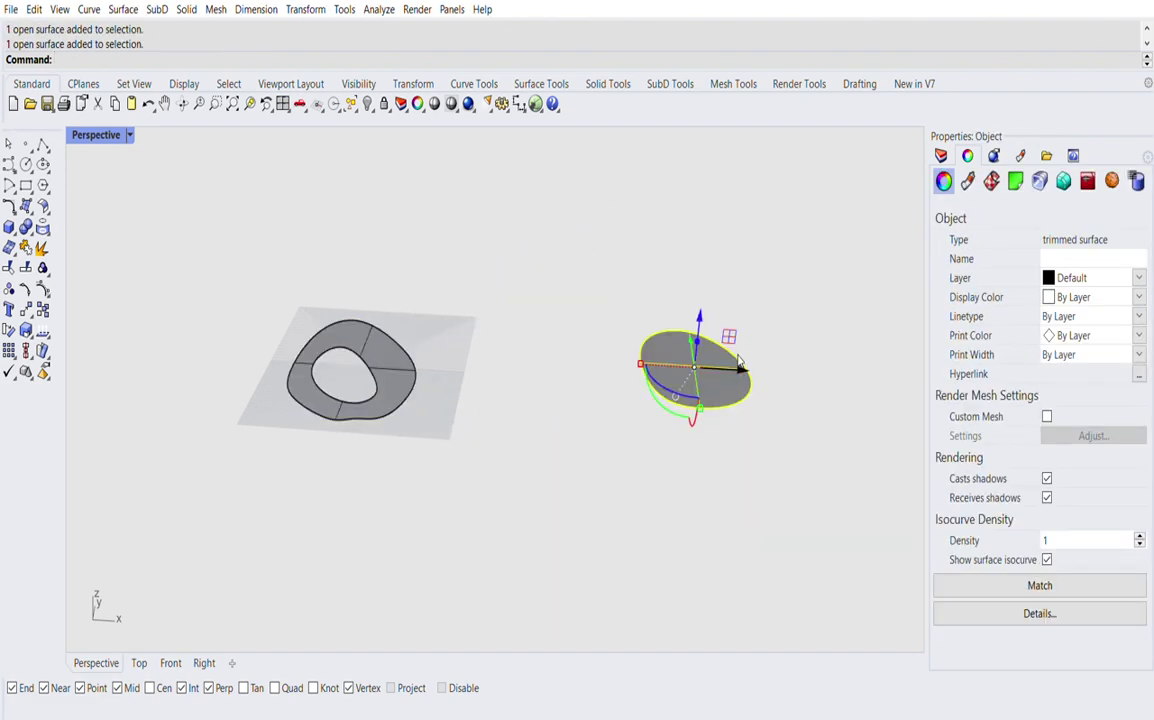
left_click_drag(741, 370, 250, 369)
left_click(335, 254)
left_click(541, 83)
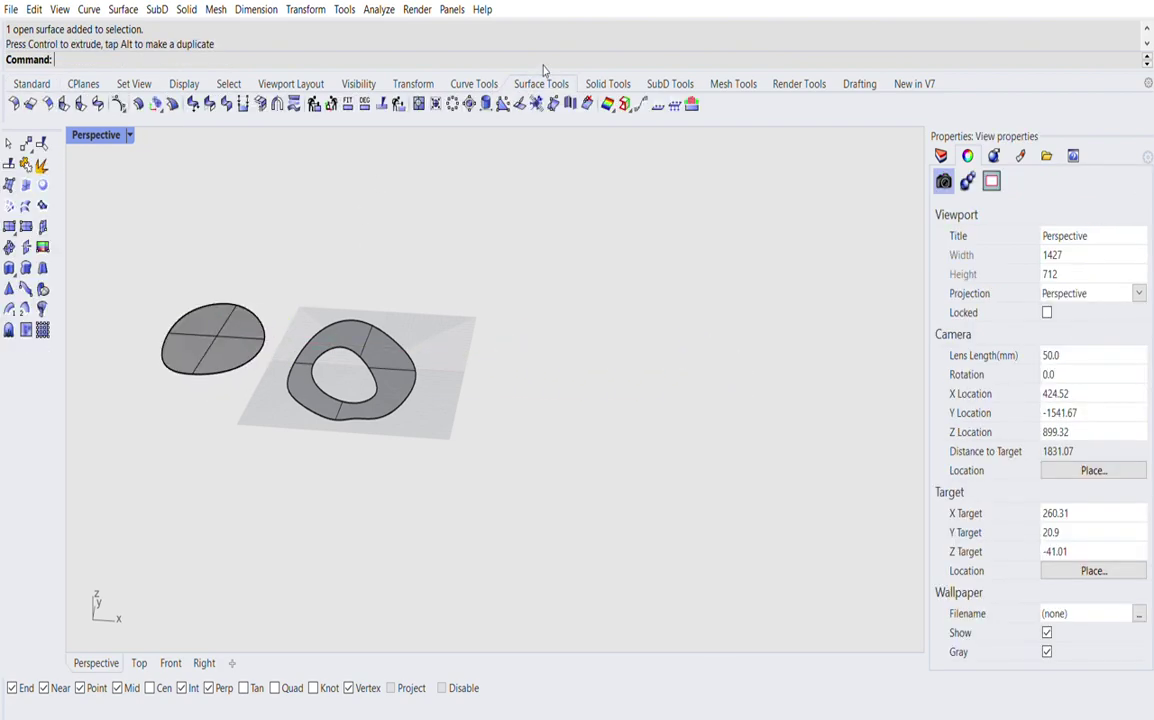
- Create a surface from four corner points with SrfPt, behind the ring surface
left_click(32, 83)
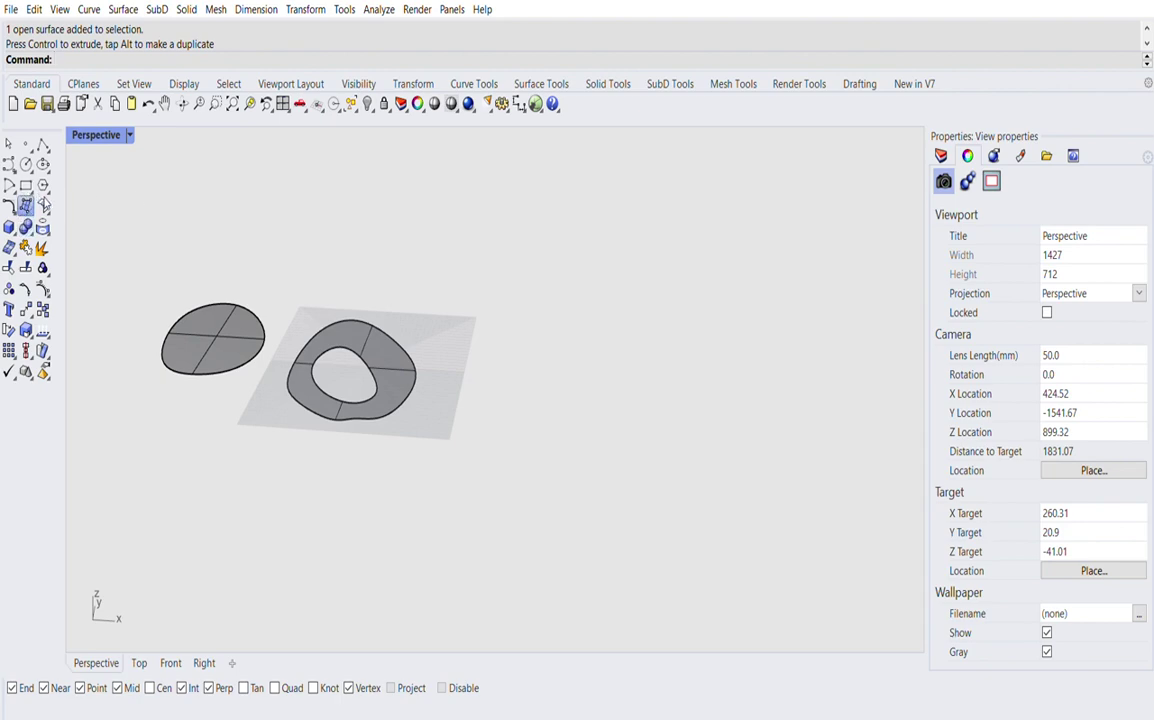
left_click(26, 205)
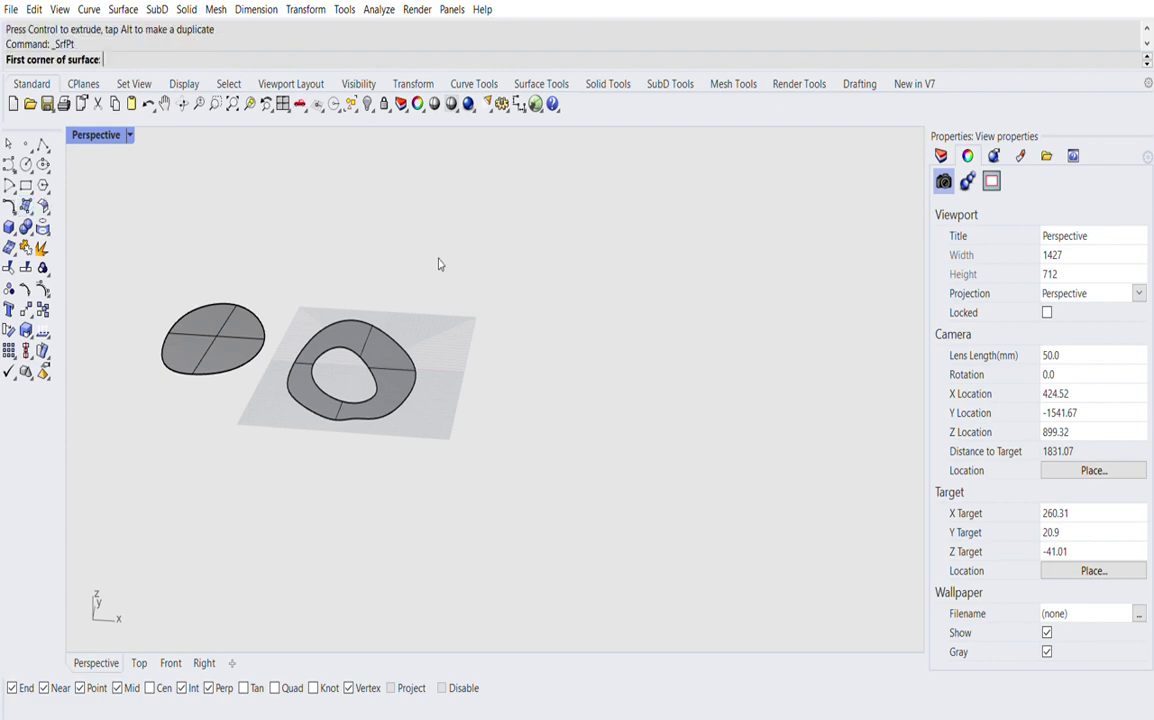
left_click(313, 272)
left_click(438, 275)
left_click(413, 314)
left_click(605, 302)
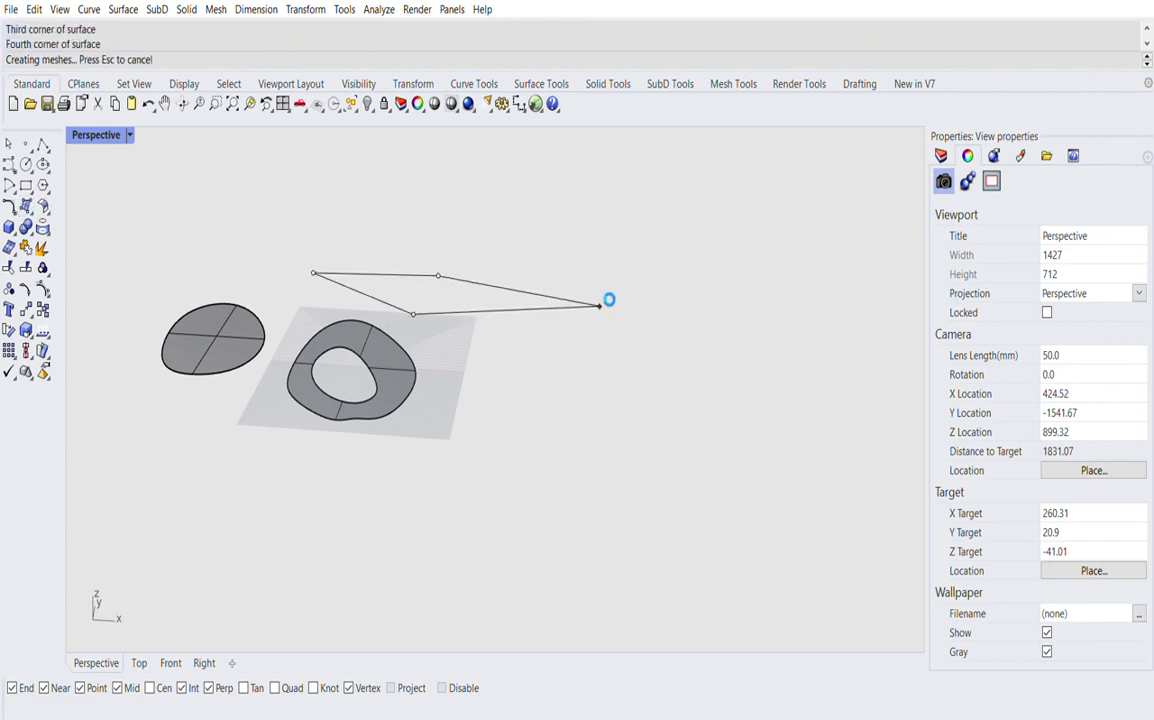
- Create another four-corner surface in the open area in front of the ring surface
right_click_drag(564, 338, 510, 381)
scroll(510, 381, "up", 3)
right_click(538, 368)
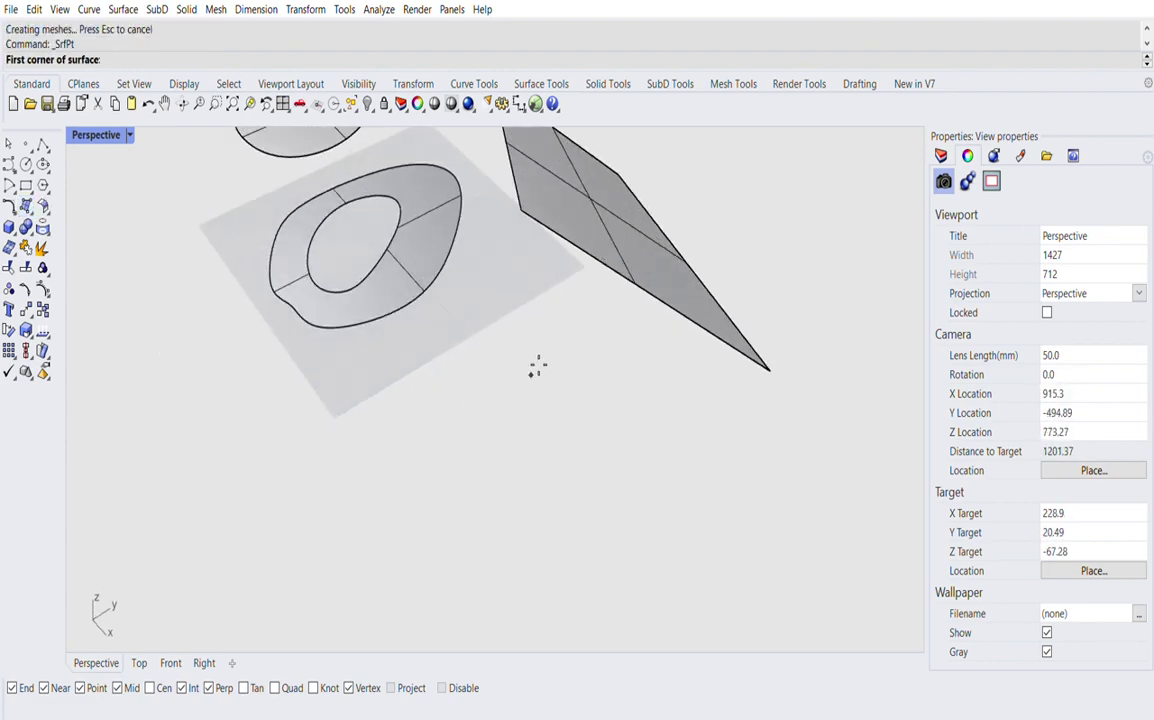
left_click(531, 374)
left_click(357, 461)
left_click(433, 535)
left_click(731, 451)
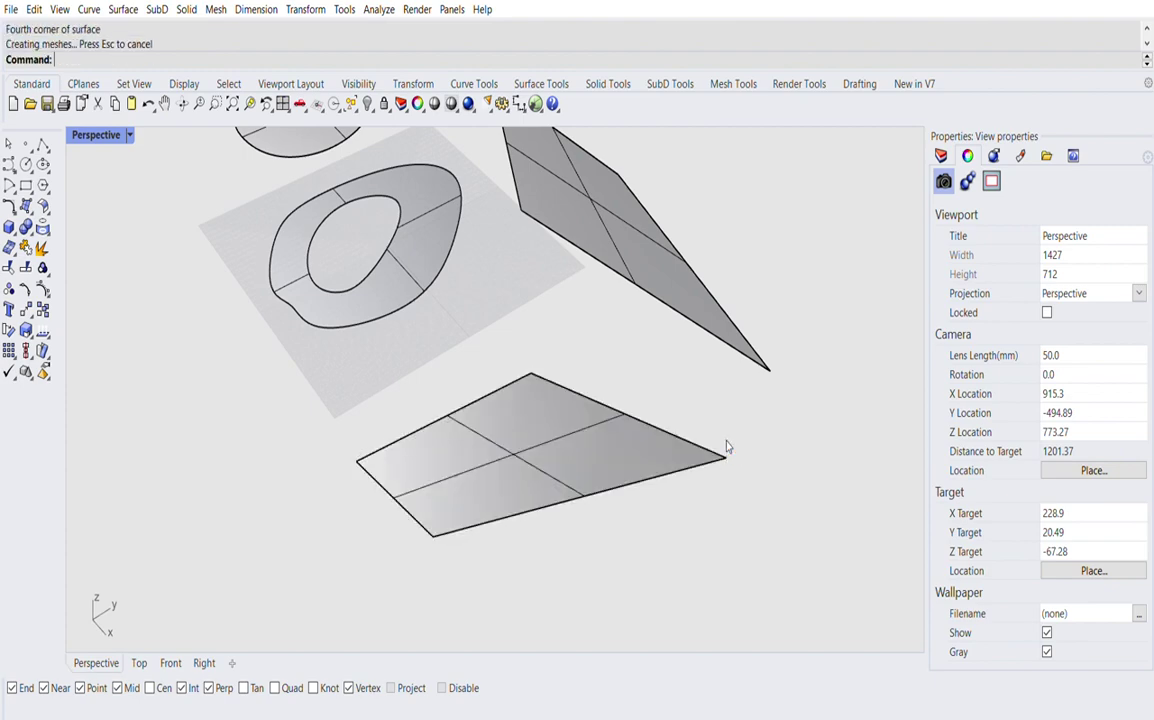
scroll(464, 407, "down", 3)
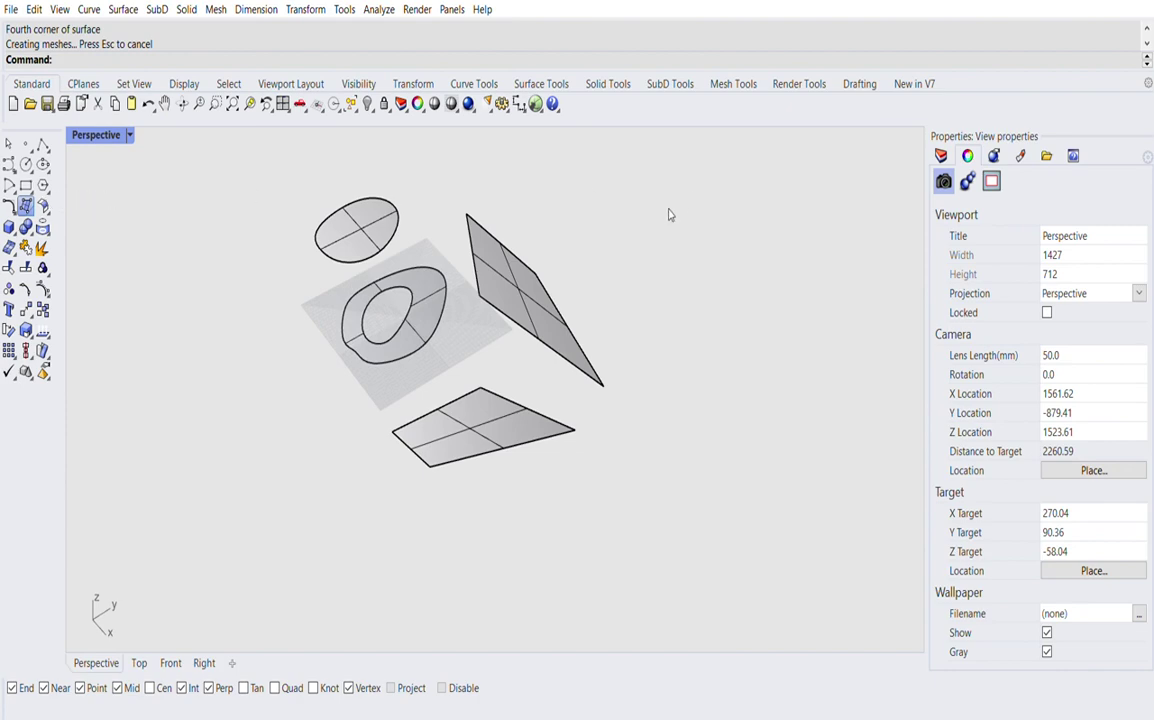
- Delete all the surfaces and curves in the model
scroll(590, 176, "down", 3)
left_click_drag(654, 178, 391, 379)
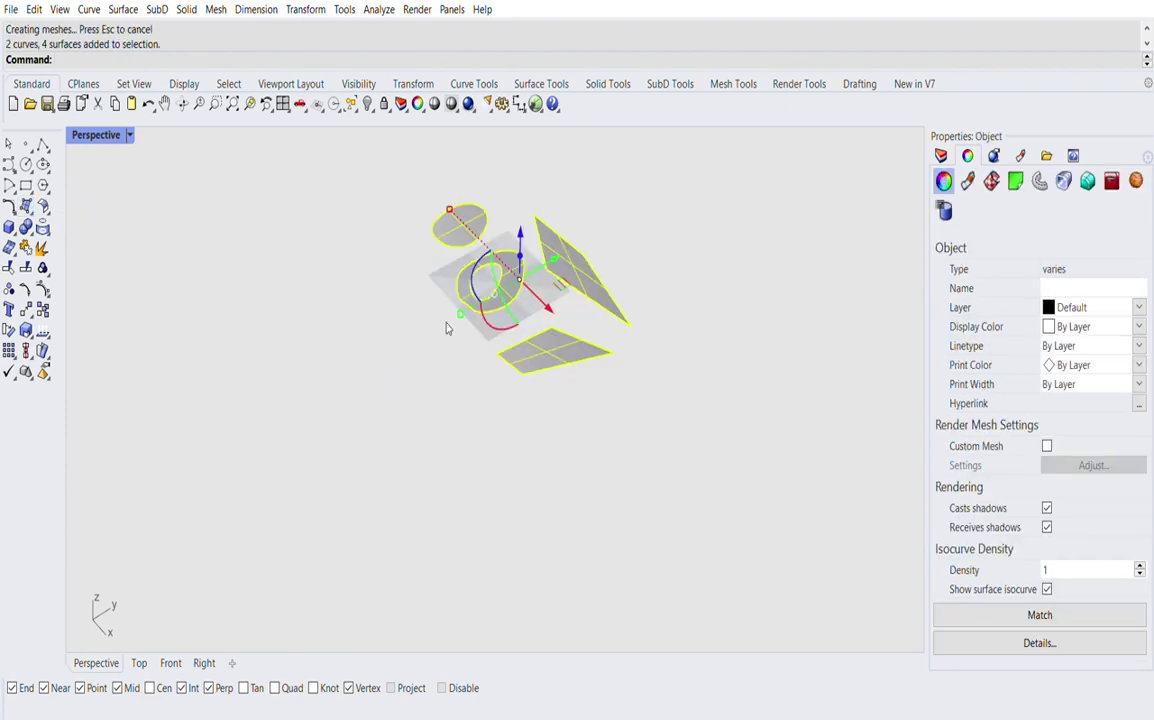
key("Delete")
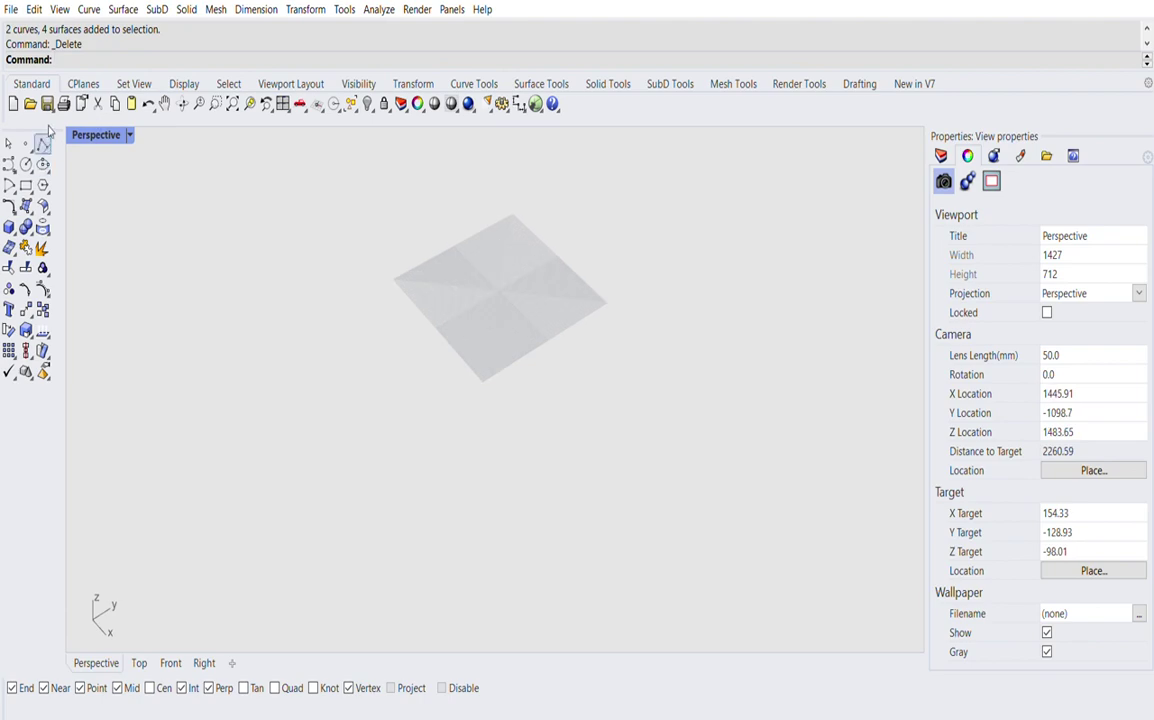
- Draw a degree-3 control point curve with three points across one side of the grid
left_click(9, 161)
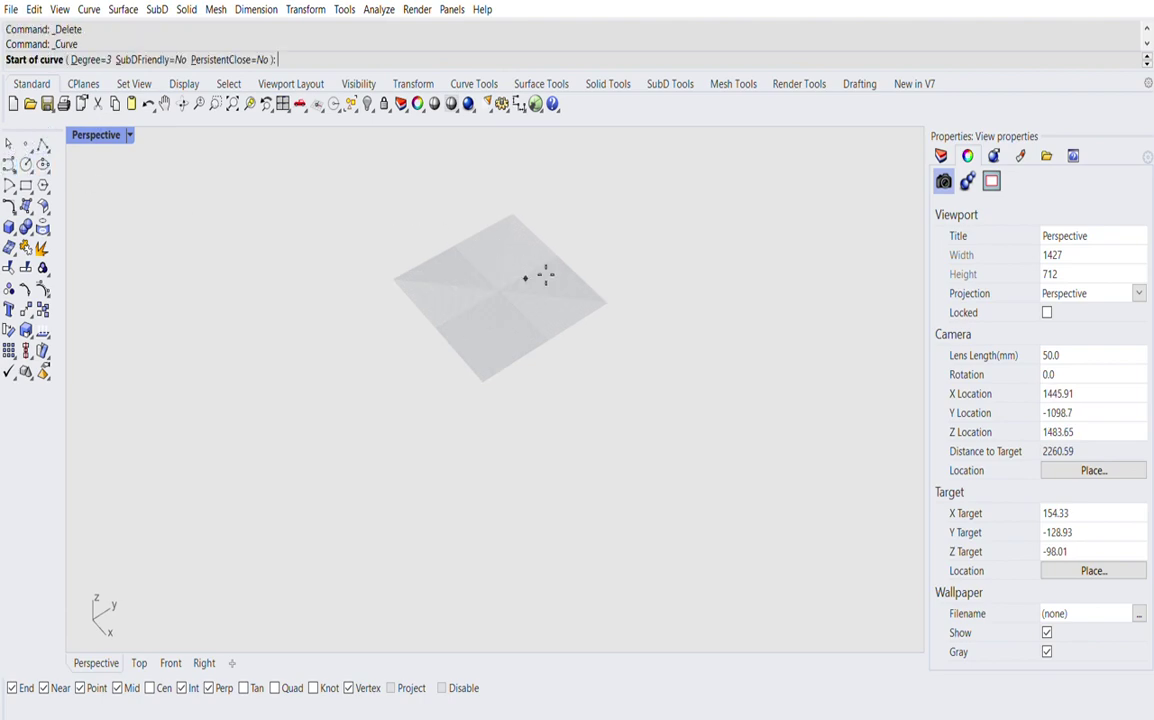
scroll(546, 270, "up", 7)
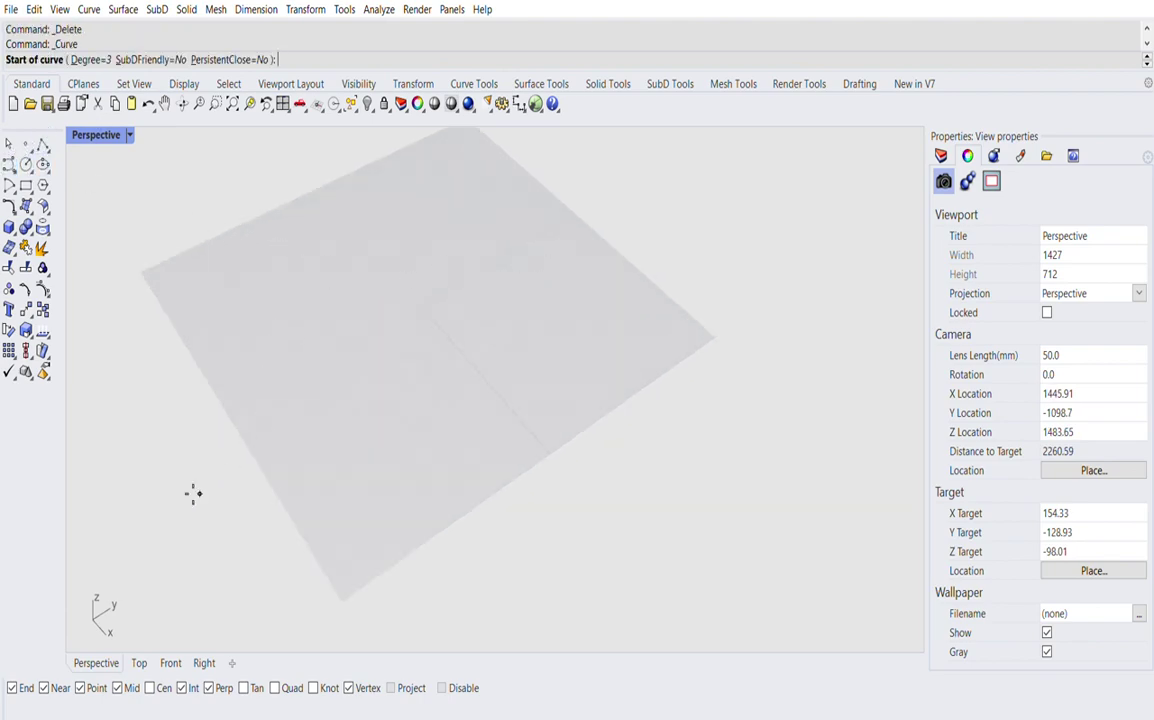
left_click(237, 326)
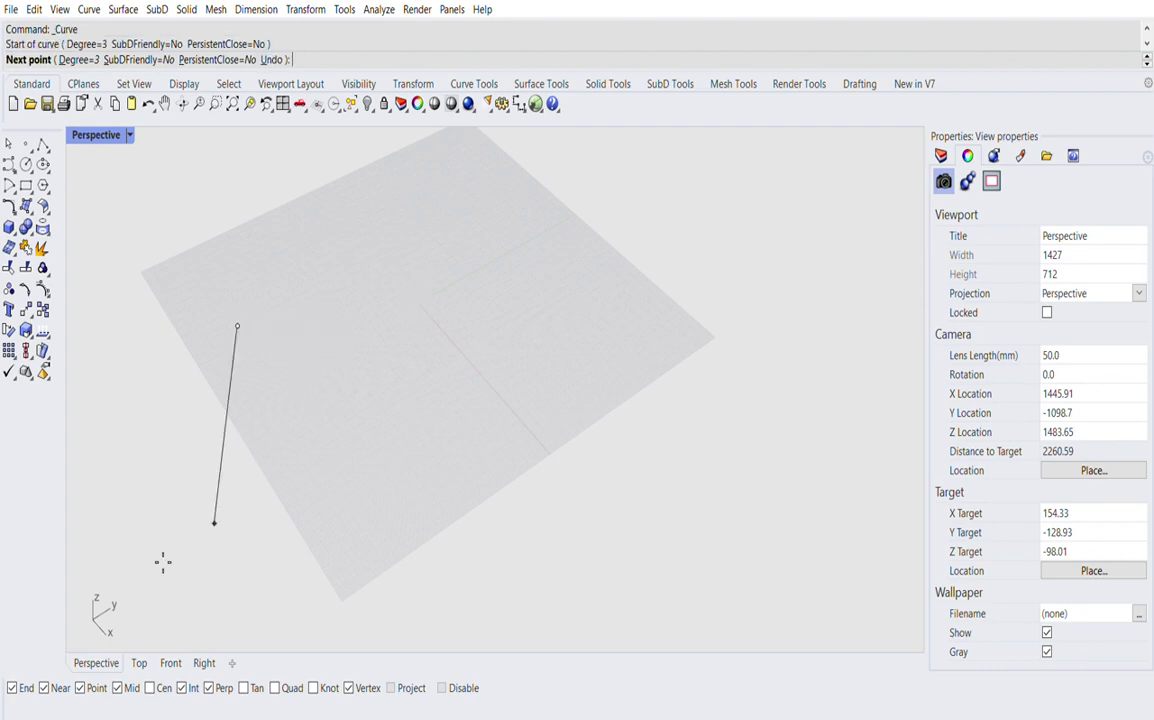
right_click_drag(302, 484, 337, 412)
left_click(348, 408)
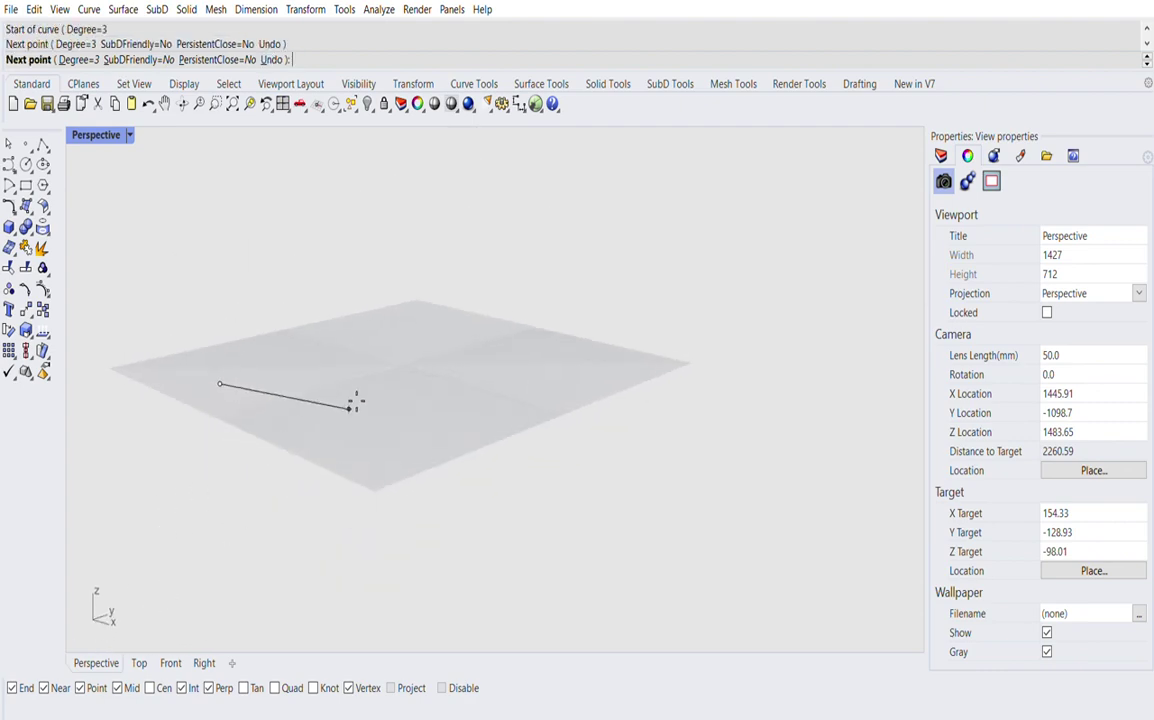
left_click(392, 304)
key("Return")
- Draw a second three-point curve starting at the first curve's far end and crossing to the grid's opposite side
key("Return")
left_click(393, 303)
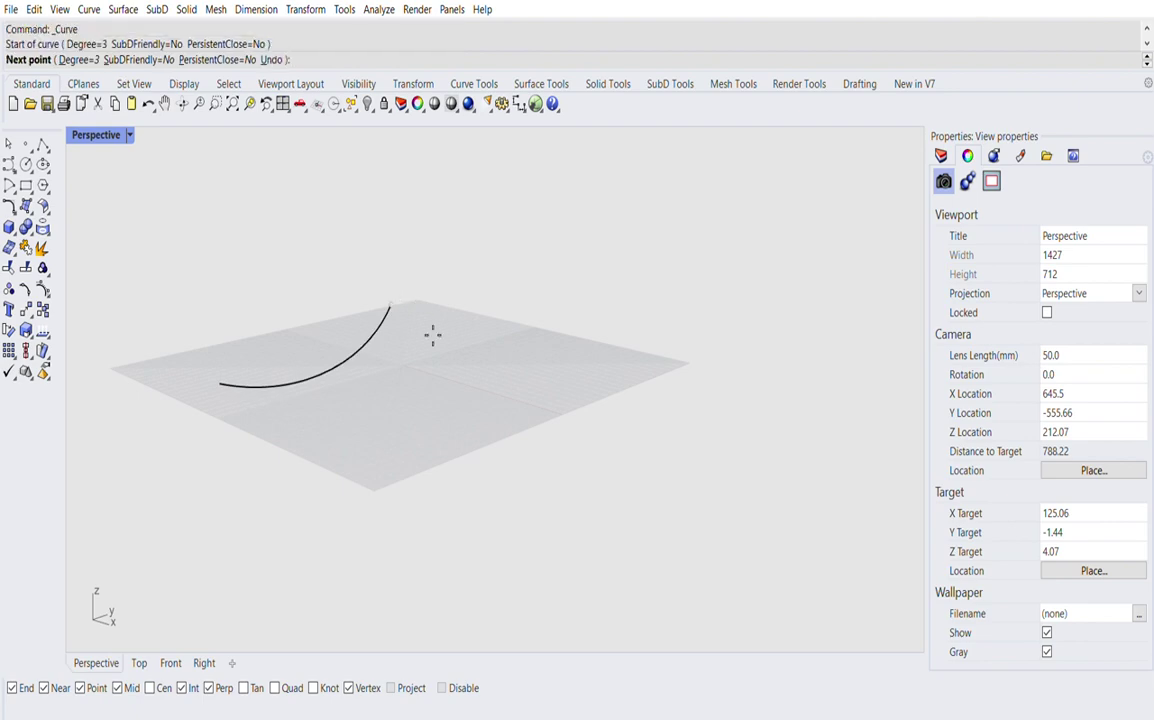
left_click(446, 368)
left_click(562, 394)
key("Return")
- Draw a third three-point curve from the second curve's end, bowing inward to the near corner of the grid
key("Return")
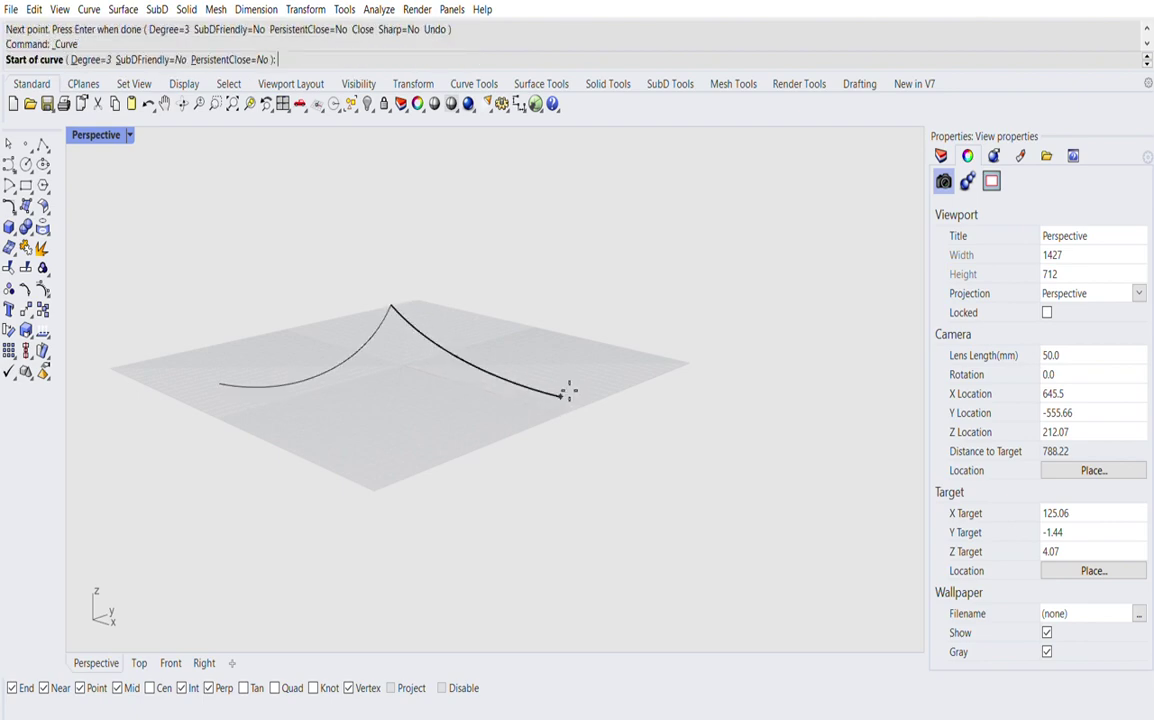
left_click(562, 395)
left_click(428, 364)
left_click(351, 468)
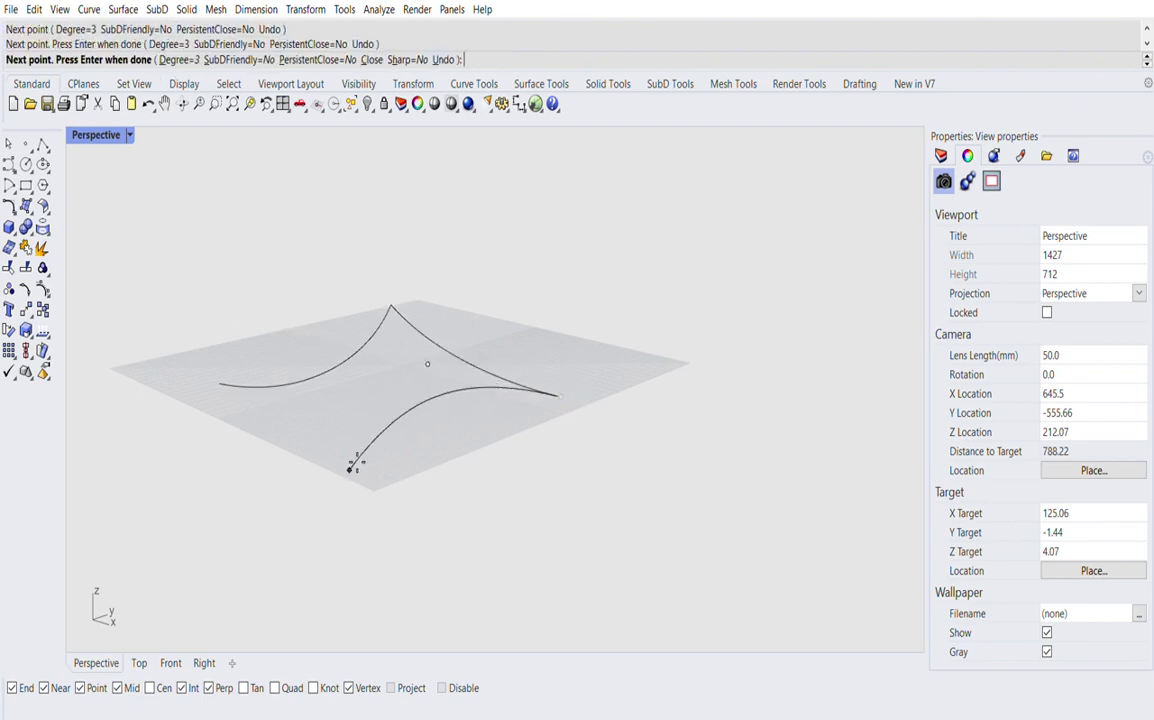
key("Return")
- Draw a fourth three-point curve, bowing outward, to close the gap between the two remaining open curve ends
right_click_drag(319, 511, 441, 490)
key("Return")
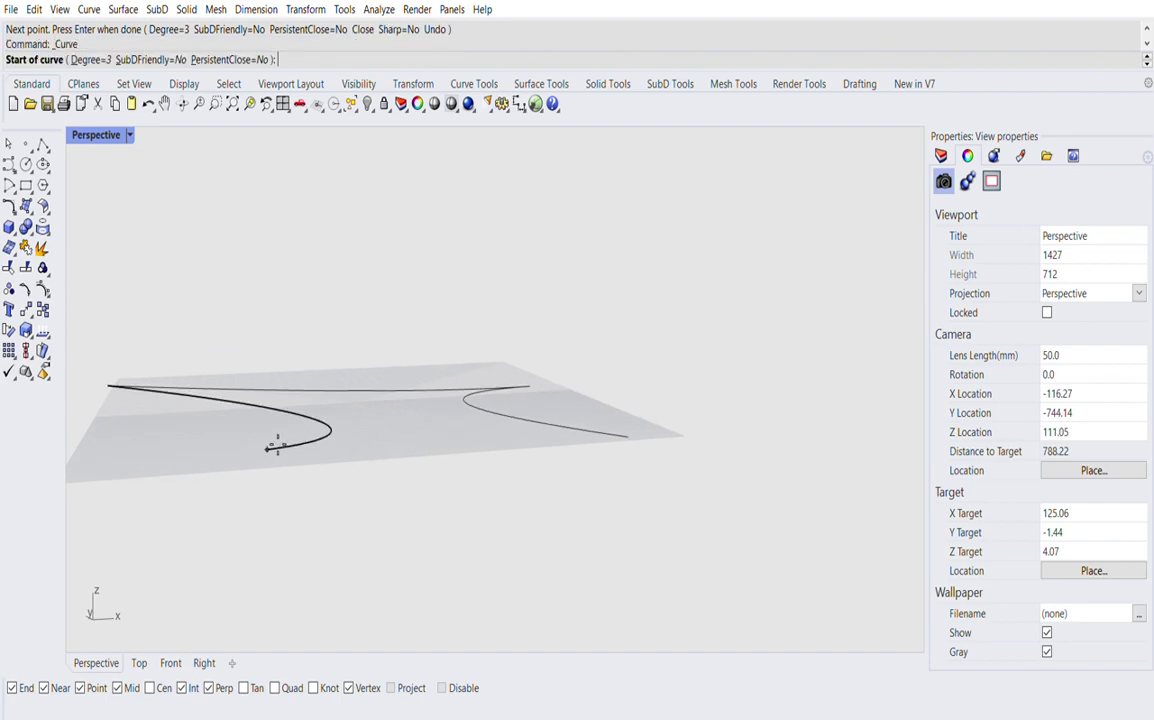
left_click(270, 448)
left_click(429, 542)
left_click(627, 432)
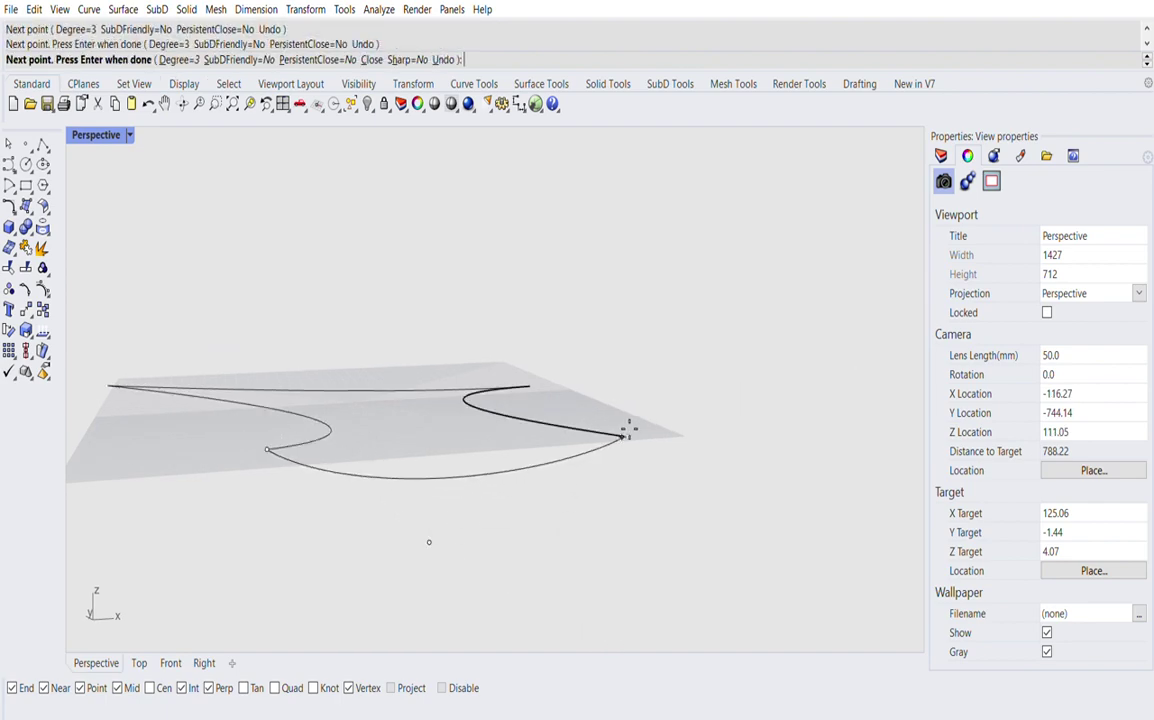
key("Return")
- Lower the middle control point of the fourth, outward-bowing curve along Z below the grid plane
right_click_drag(626, 430, 223, 507)
left_click(210, 518)
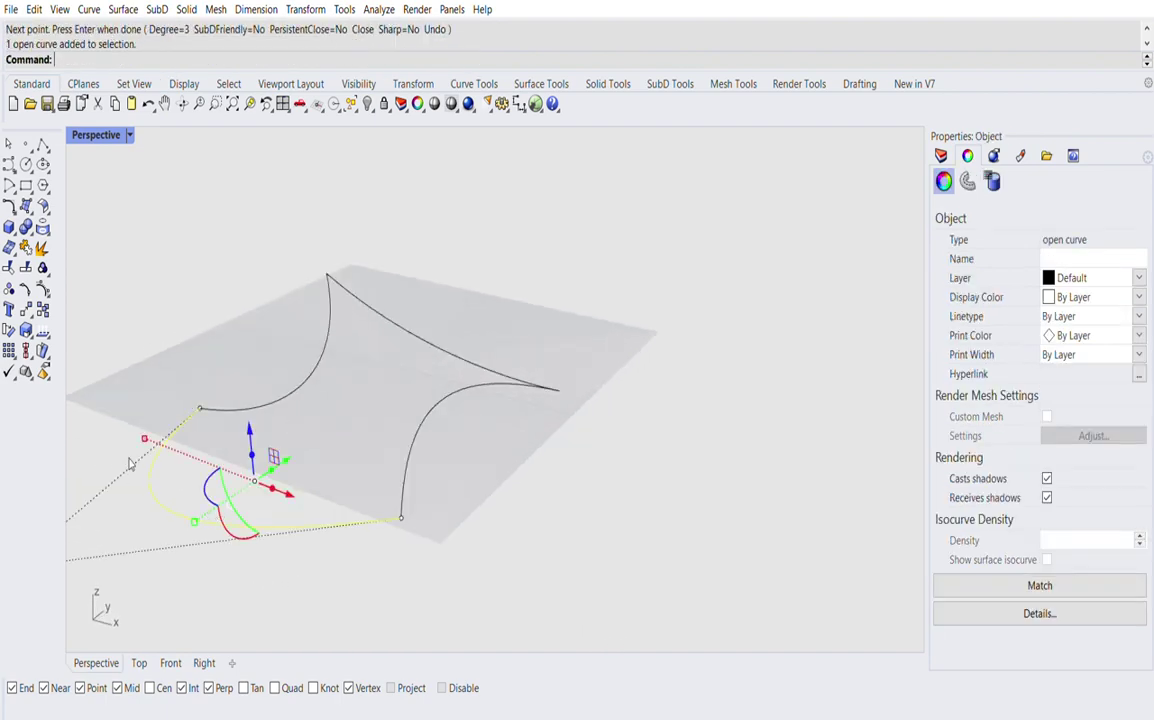
scroll(431, 371, "down", 6)
left_click_drag(188, 438, 308, 528)
left_click_drag(240, 417, 265, 565)
key("Escape")
scroll(458, 363, "up", 3)
- In the Top view, move the fourth curve's middle control point along Y toward the other curves
left_click(435, 350)
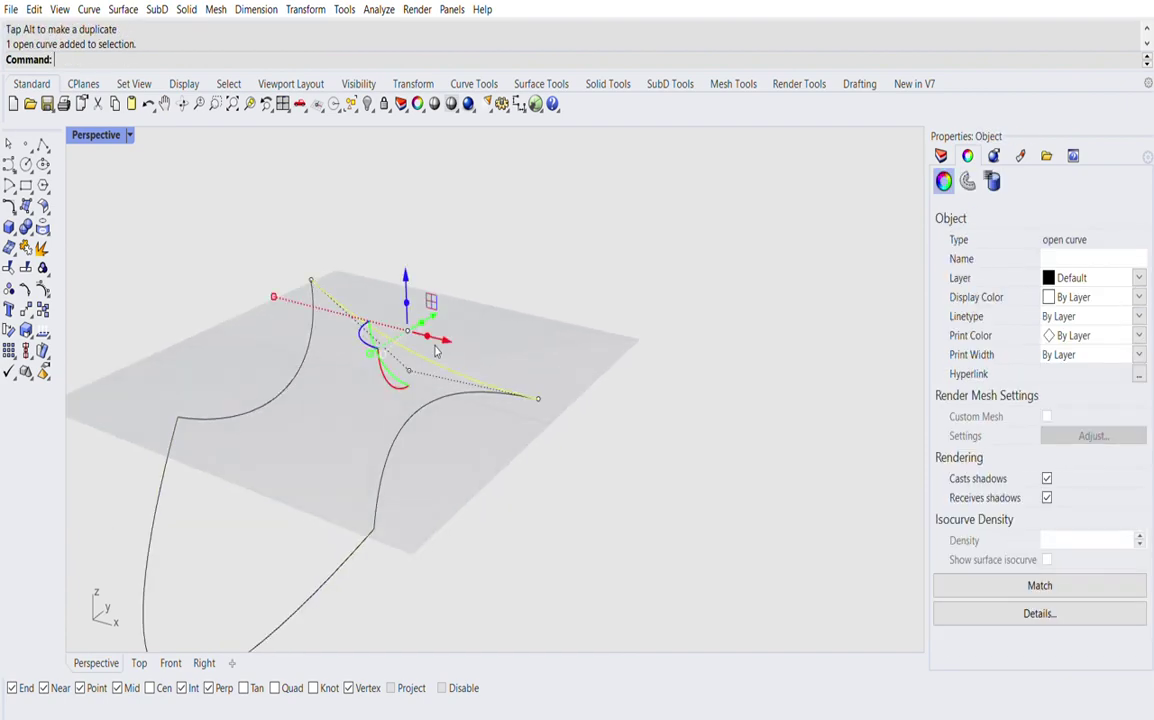
scroll(266, 432, "down", 6)
left_click(240, 535)
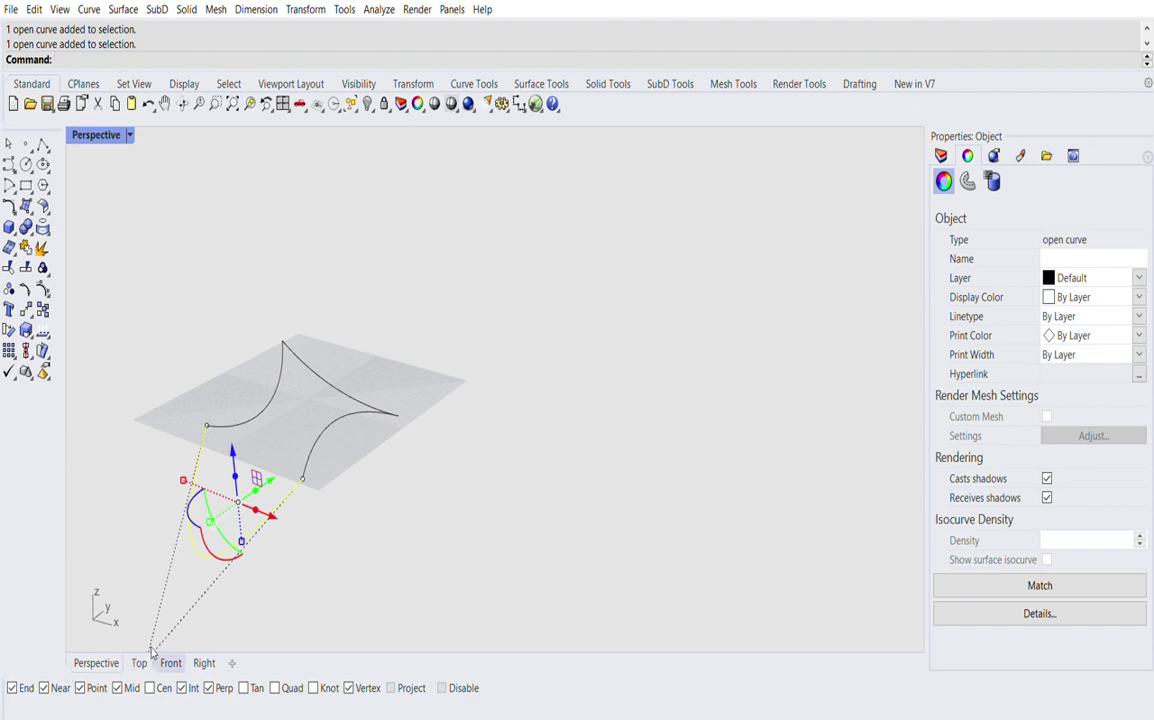
left_click(140, 663)
scroll(451, 322, "down", 5)
scroll(430, 400, "up", 3)
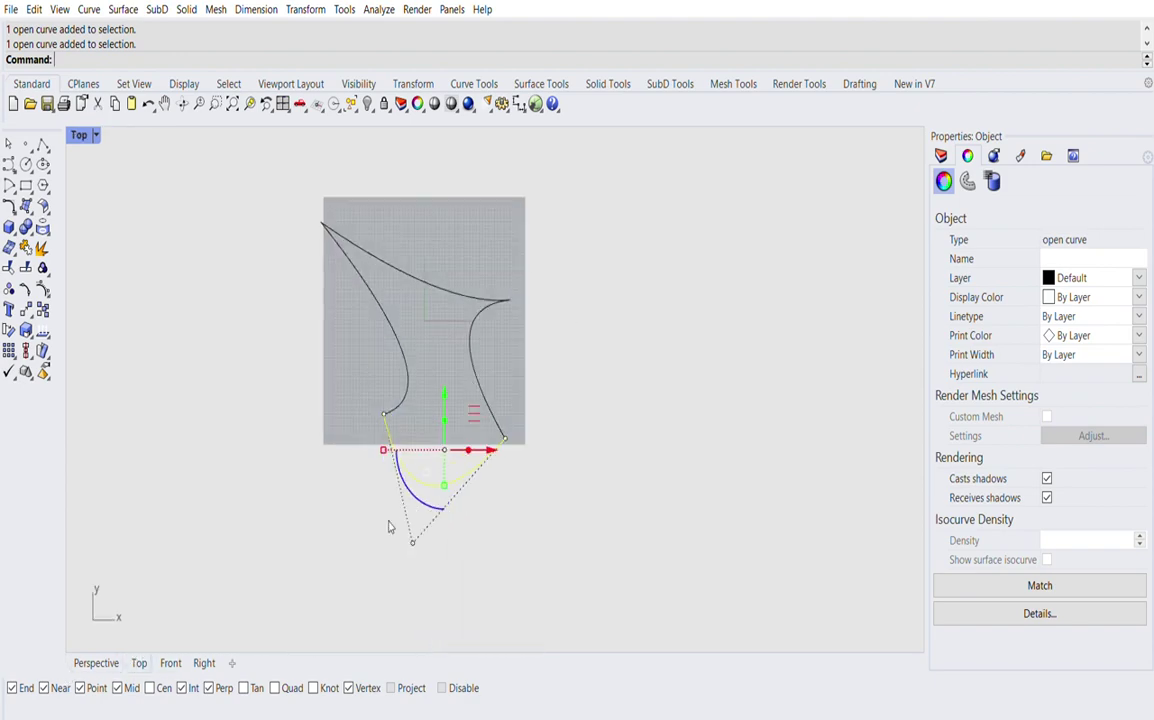
left_click(412, 543)
left_click_drag(413, 495, 435, 368)
- Raise the middle control point of the third curve along Z above the grid plane in the Perspective view
left_click(471, 340)
scroll(449, 317, "up", 4)
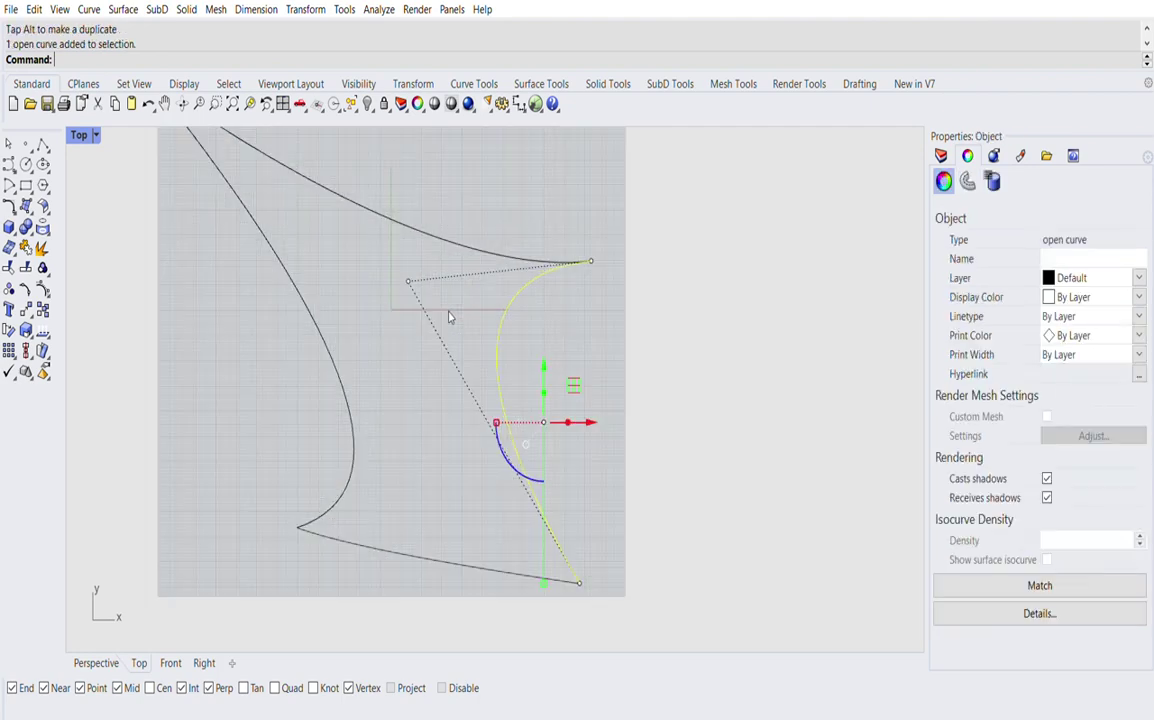
left_click(407, 278)
left_click(108, 662)
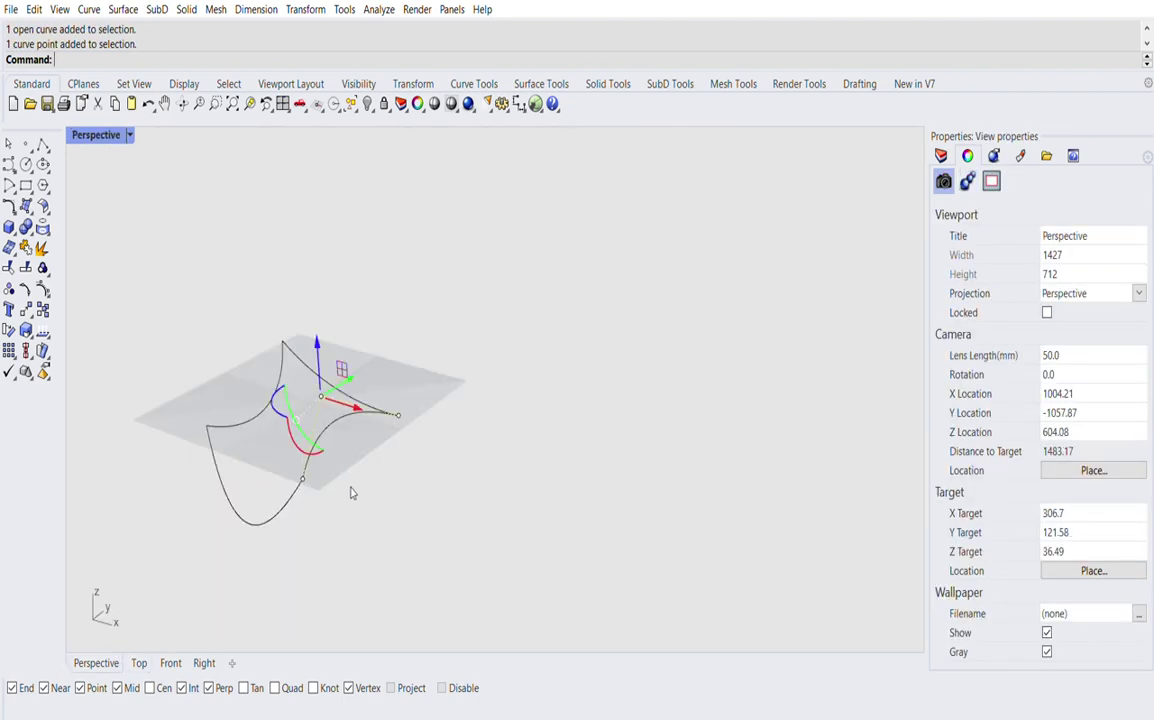
right_click_drag(352, 493, 327, 419)
scroll(325, 392, "up", 6)
left_click_drag(331, 357, 352, 178)
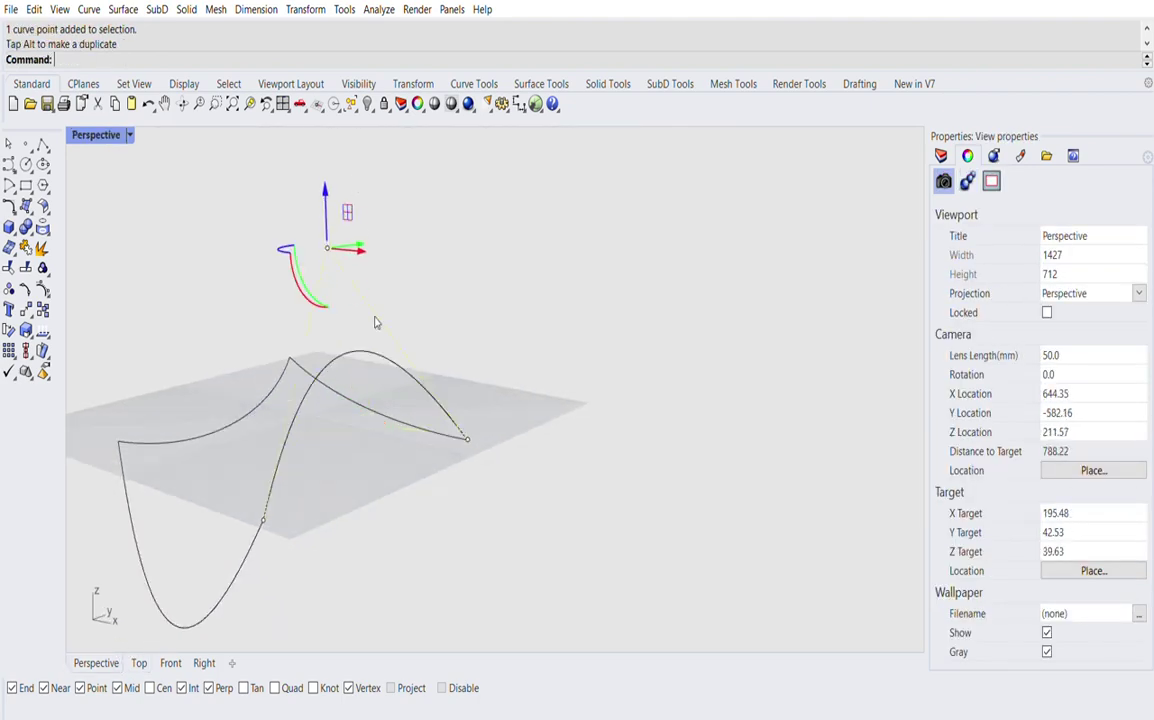
- Move the raised control point of the third curve outward along X
left_click(375, 317)
right_click_drag(352, 522, 470, 520)
scroll(379, 337, "down", 4)
left_click(405, 370)
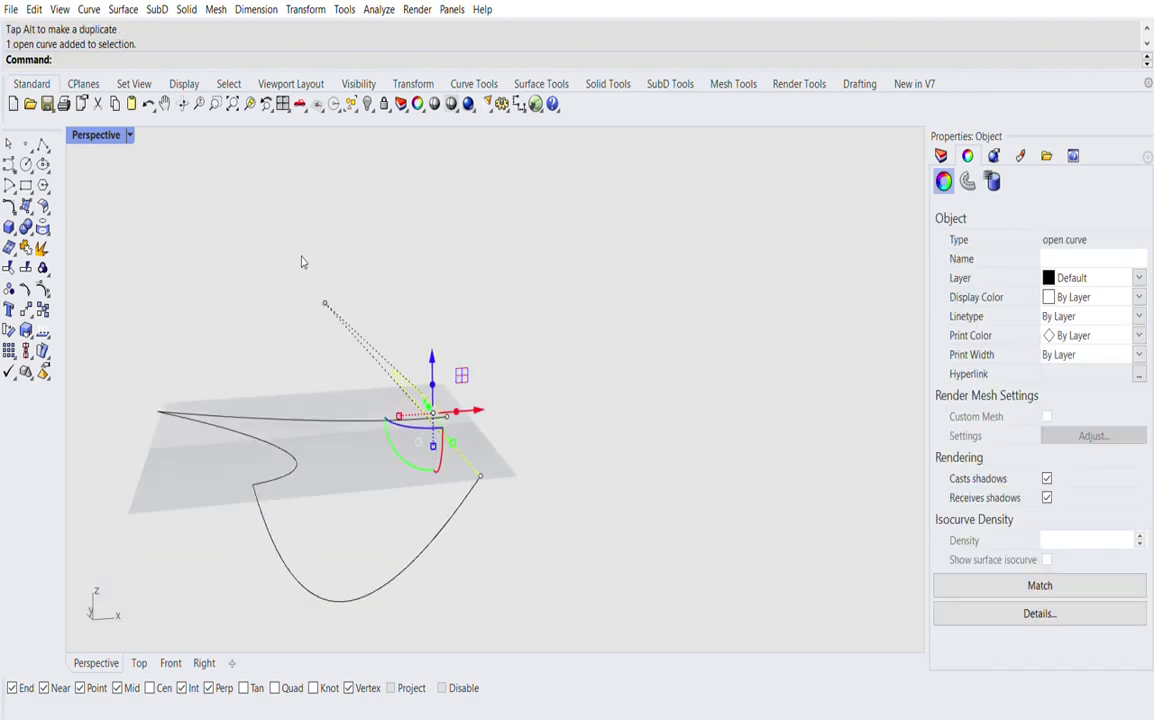
left_click(325, 303)
left_click_drag(350, 298, 474, 279)
left_click(536, 479)
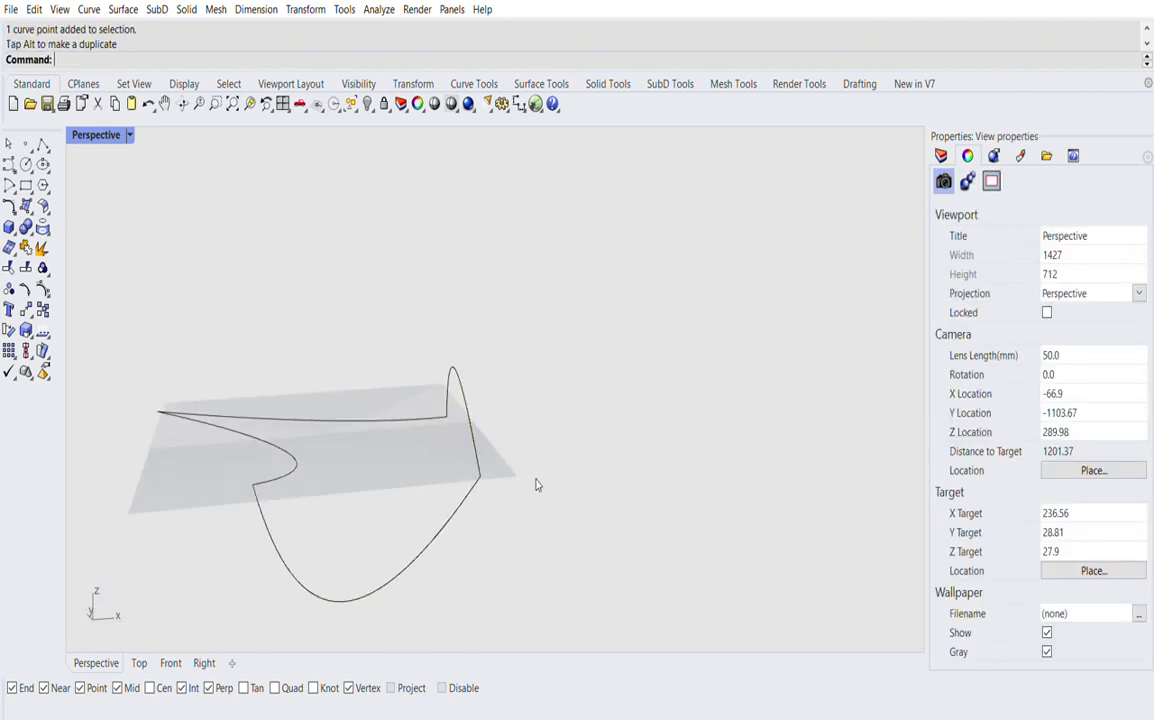
- Lower the middle control point of the first curve along Z below the grid plane
right_click_drag(535, 485, 490, 258)
right_click_drag(337, 488, 330, 446)
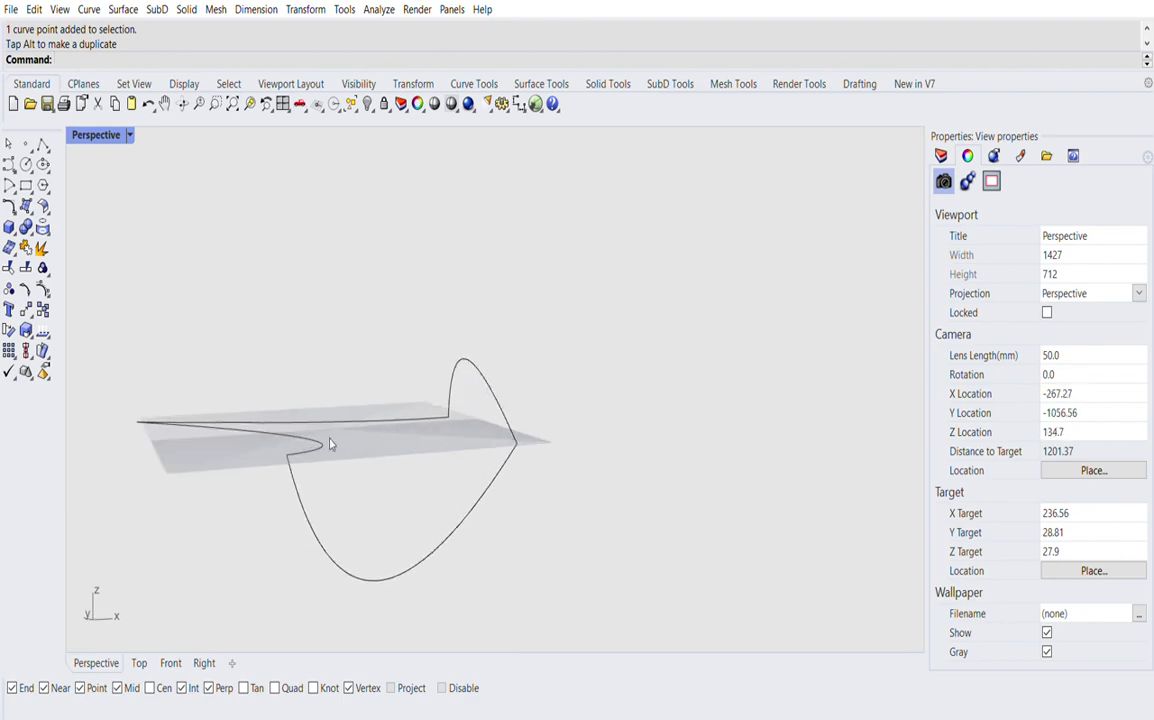
left_click(301, 425)
left_click(404, 437)
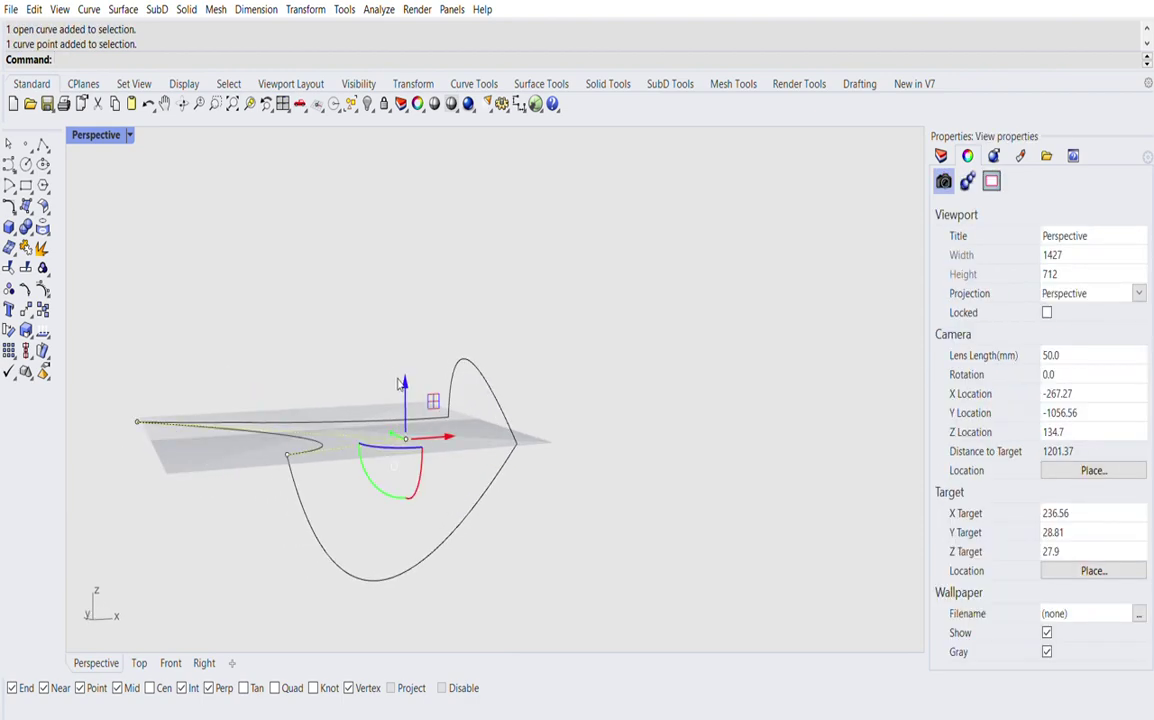
left_click_drag(400, 383, 404, 527)
left_click(301, 322)
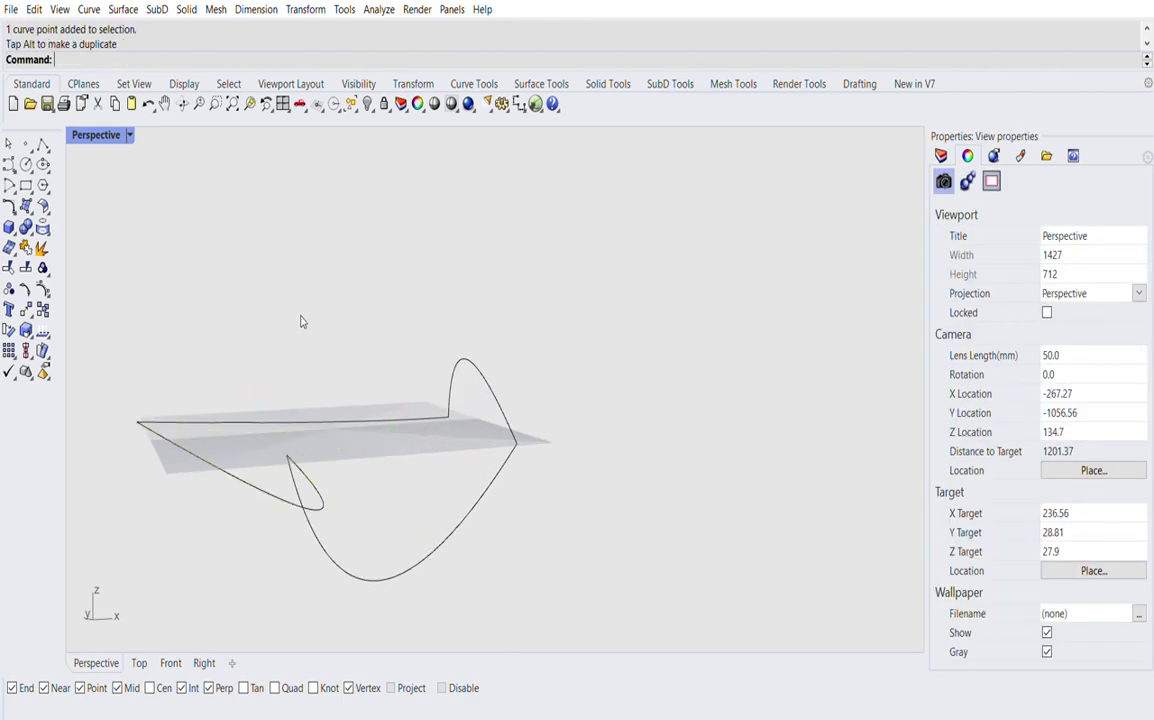
- Join the four end-to-end curves into one closed curve
scroll(284, 362, "down", 4)
right_click_drag(482, 410, 428, 492)
left_click_drag(409, 283, 215, 505)
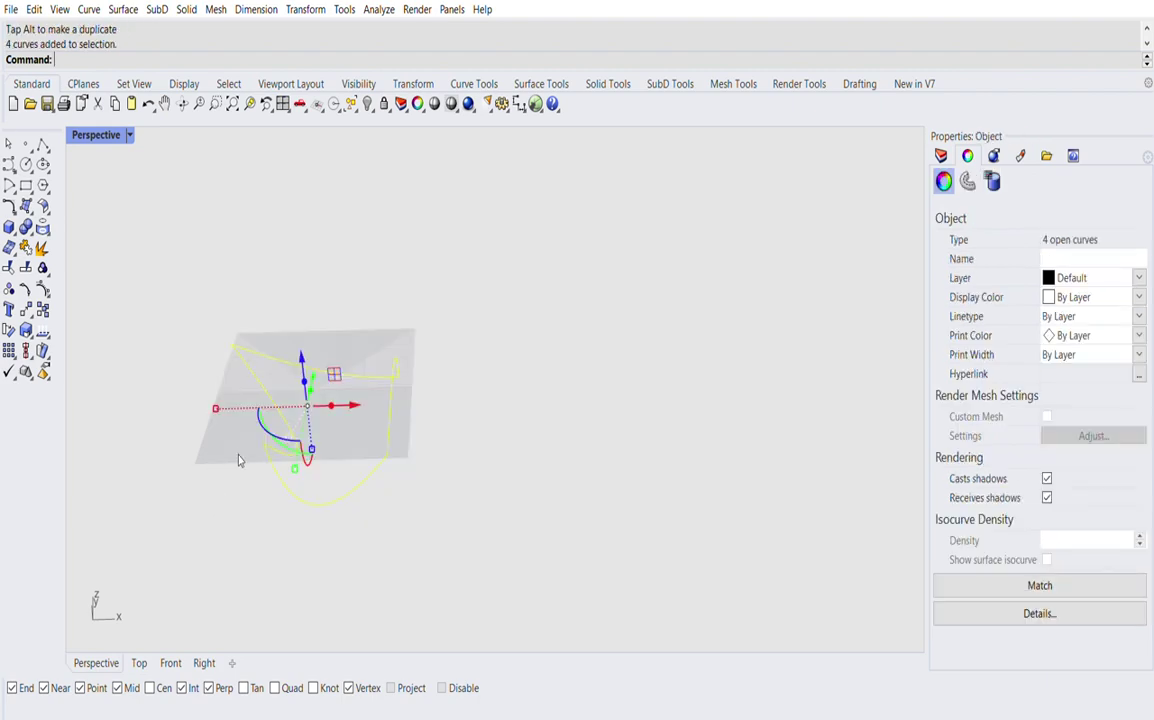
type("j")
key("Return")
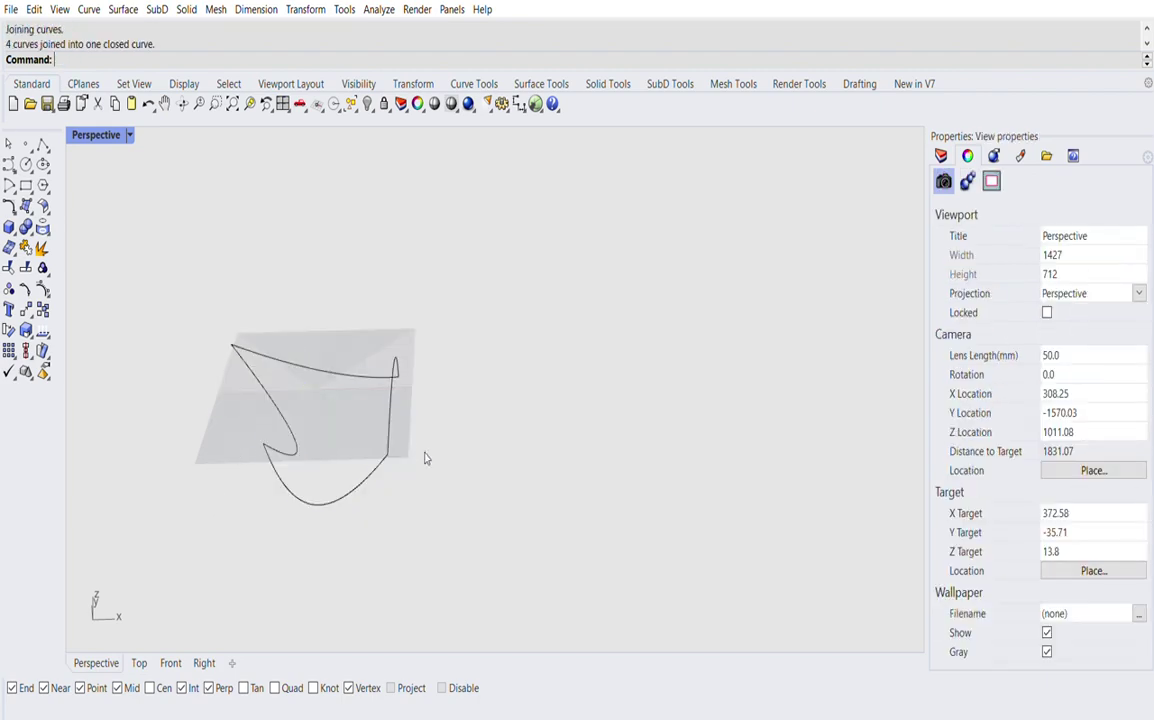
- Try to create a surface from the joined closed curve with EdgeSrf
left_click(381, 428)
right_click_drag(381, 428, 447, 494)
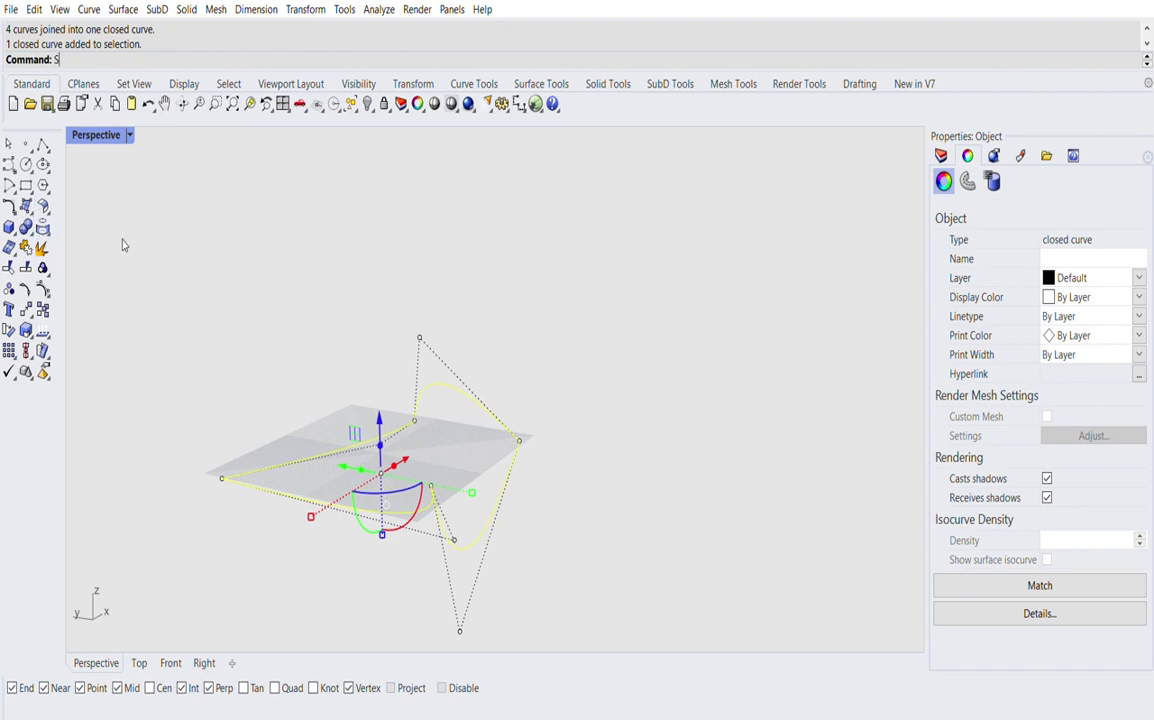
type("Sur")
key("BackSpace")
key("BackSpace")
type("E")
key("Return")
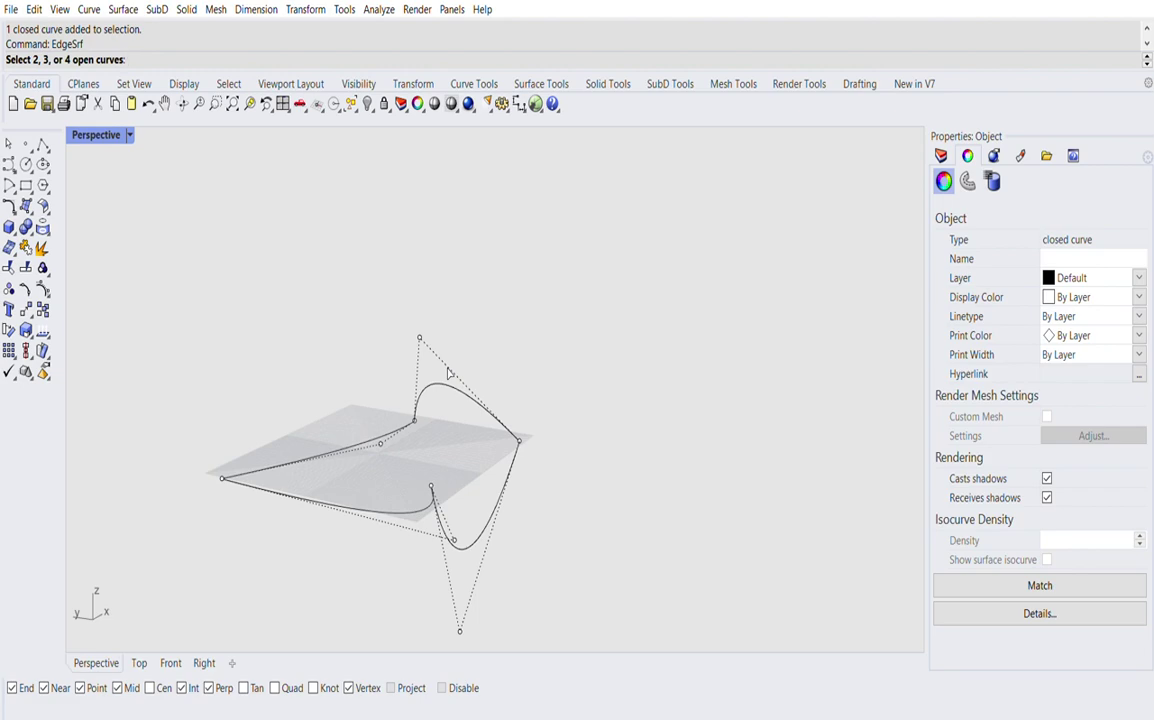
key("Escape")
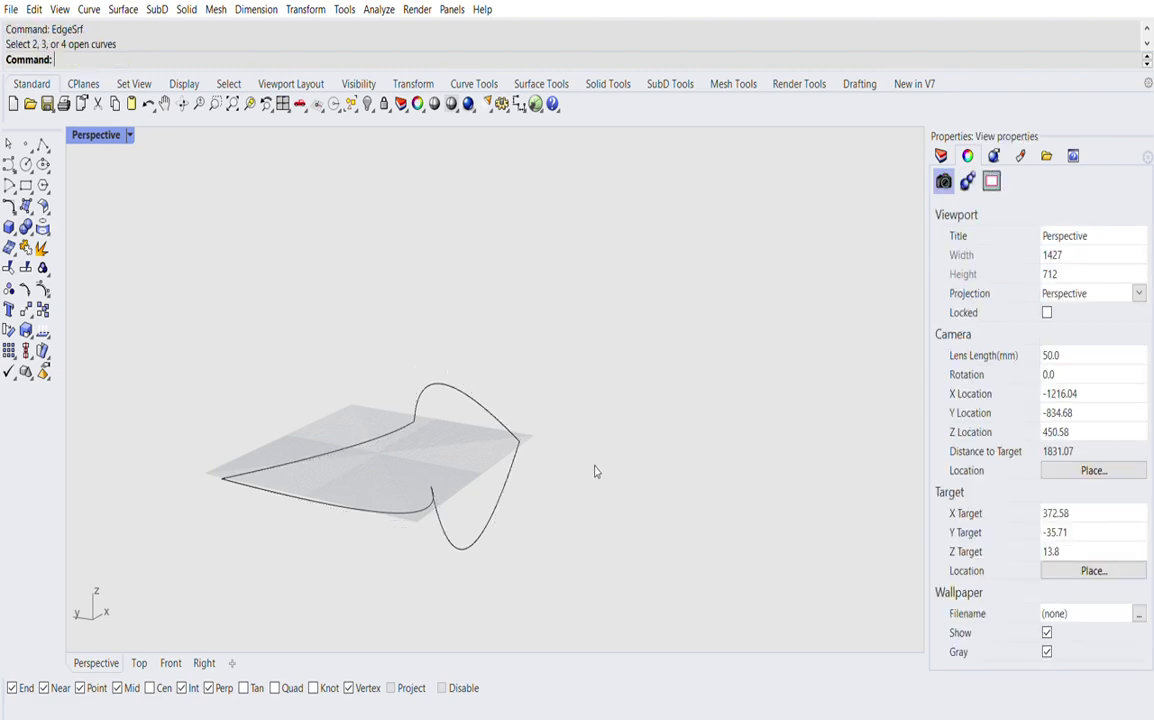
- Explode the joined closed curve back into its four separate open curves
right_click_drag(594, 471, 486, 485)
left_click(324, 513)
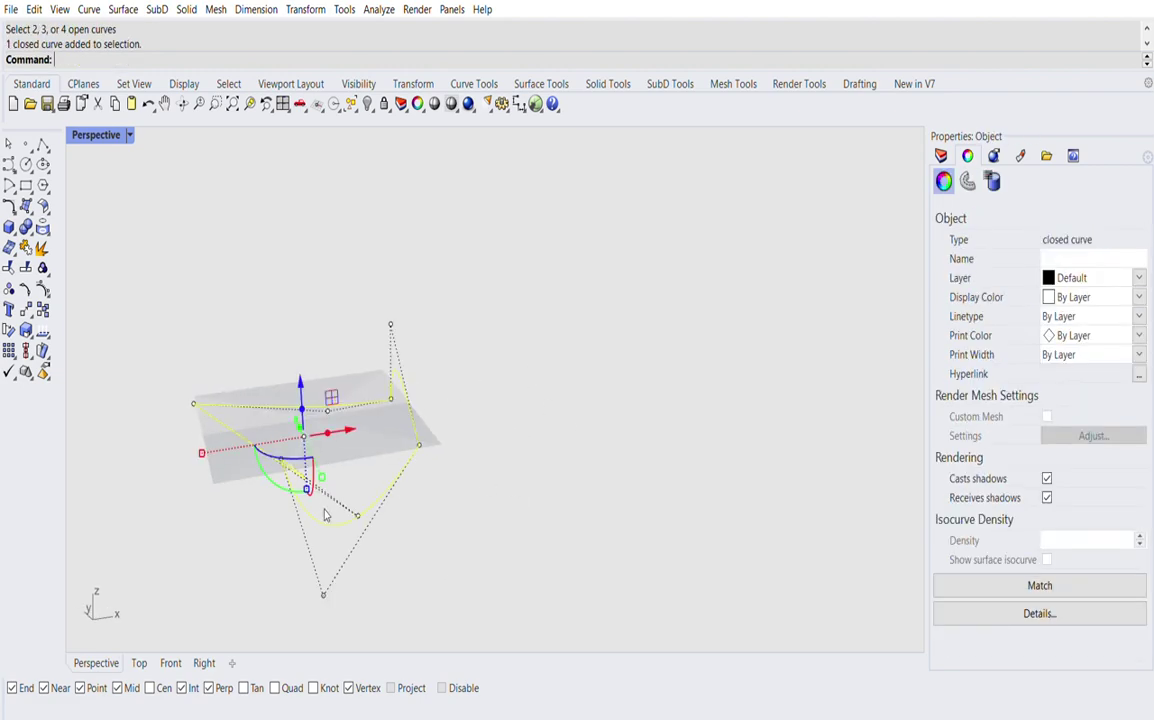
type("Explode")
key("Return")
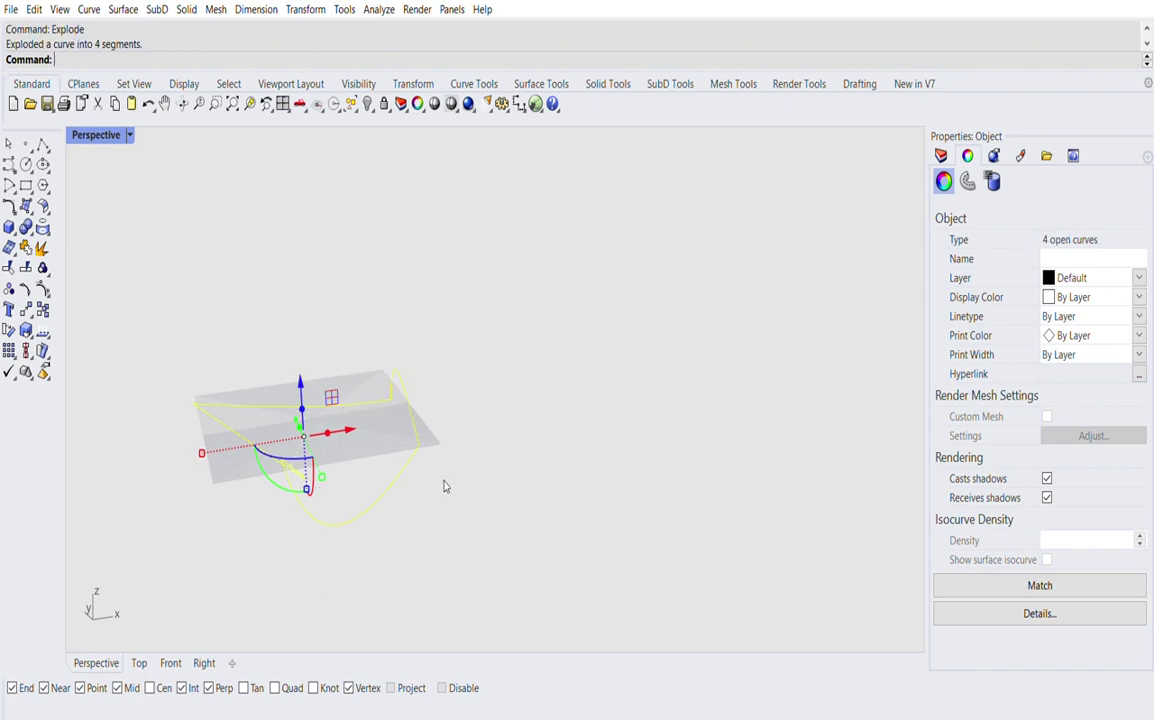
key("Escape")
- Create an edge surface with EdgeSrf from the four separate open curves
right_click_drag(443, 484, 387, 423)
type("EdgeSrf")
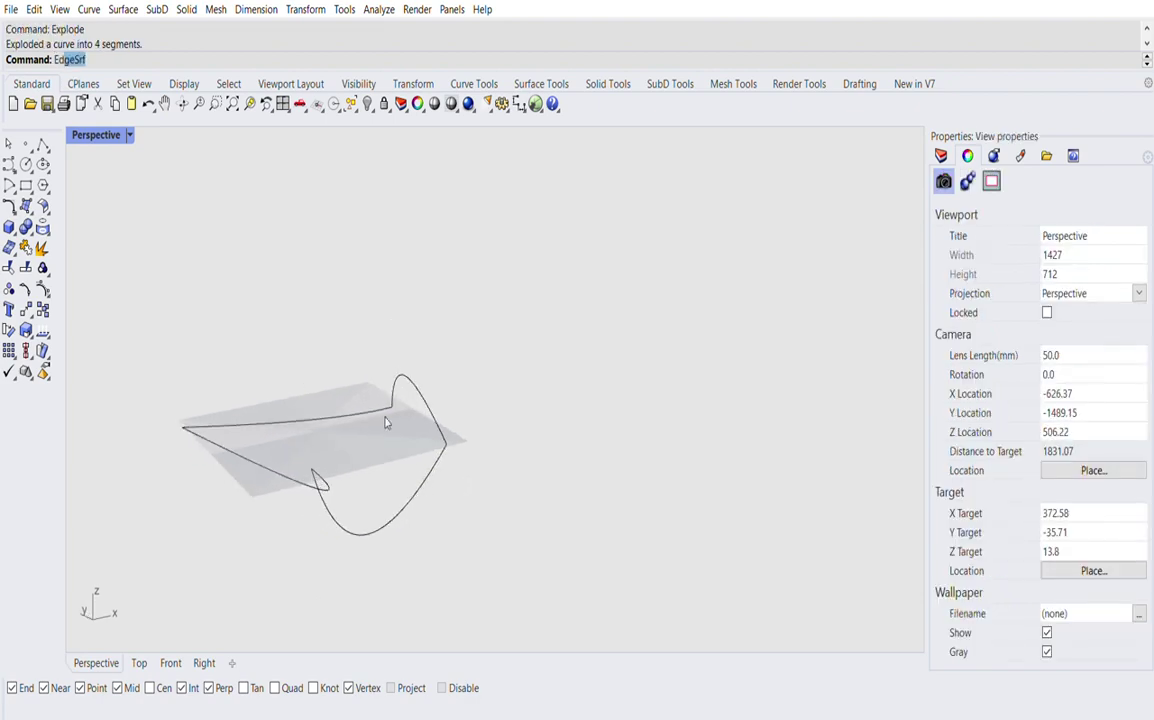
key("Return")
left_click(355, 404)
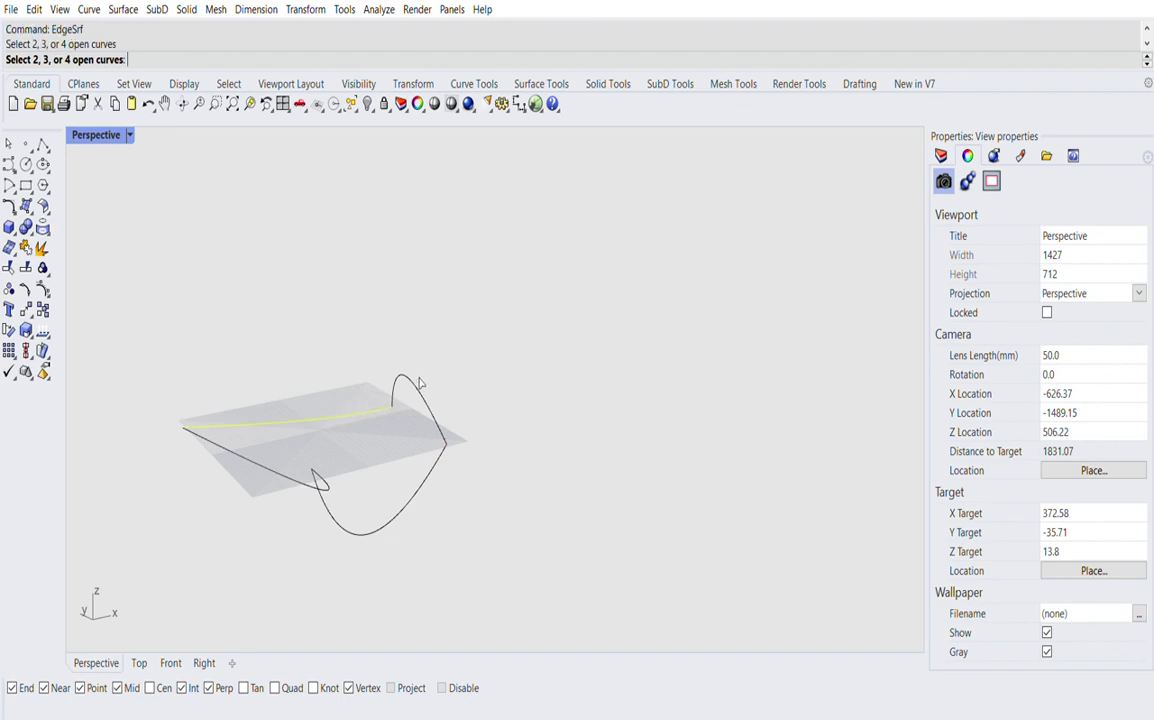
left_click(397, 378)
left_click(395, 510)
left_click(302, 474)
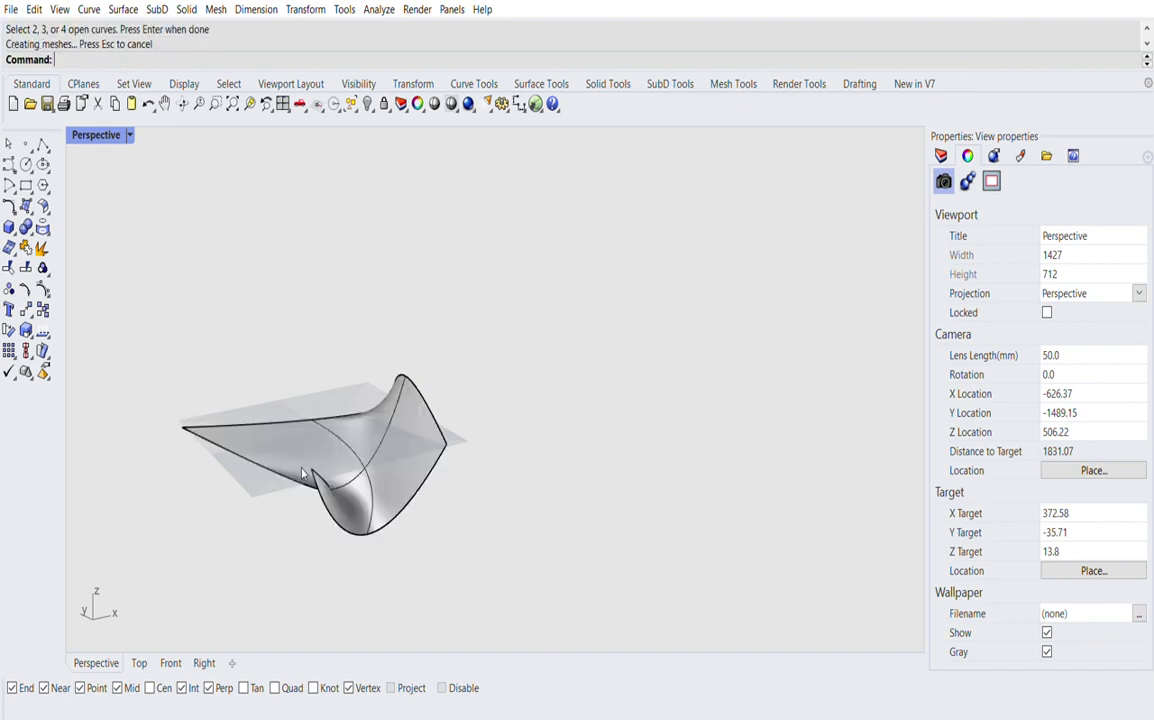
- Move the edge surface together with its four boundary curves off the grid plane area to clear space for new geometry
right_click_drag(381, 535, 648, 444)
scroll(515, 543, "up", 3)
scroll(392, 425, "down", 3)
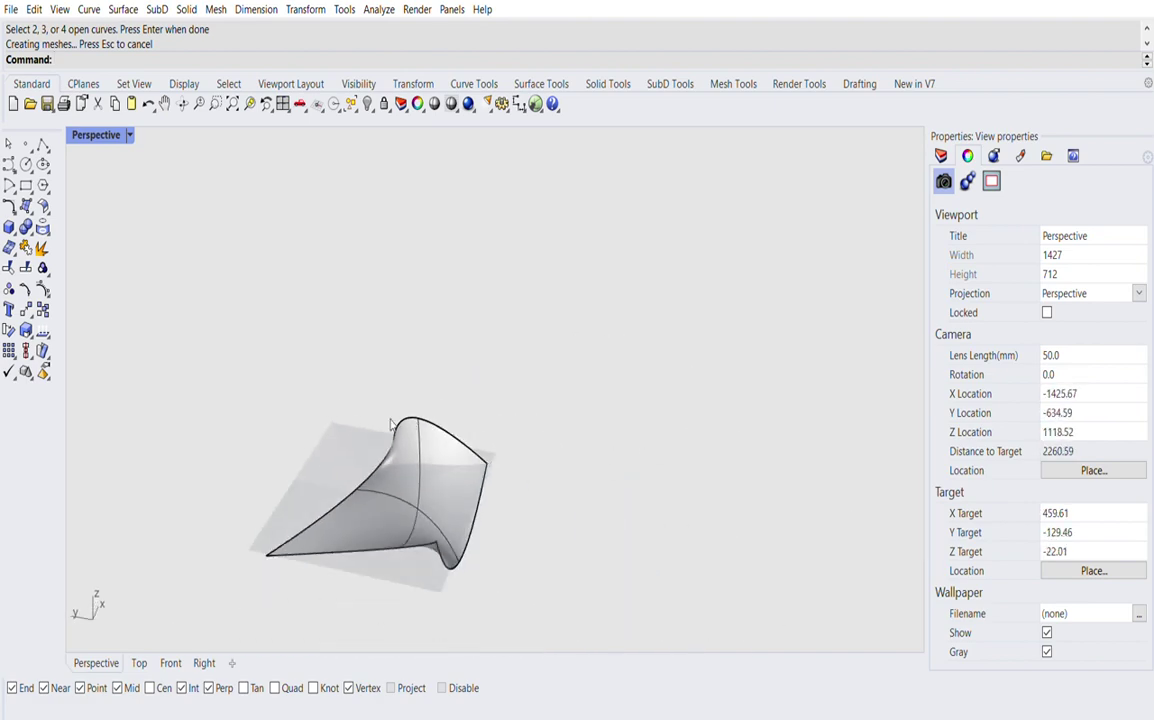
left_click_drag(468, 387, 355, 590)
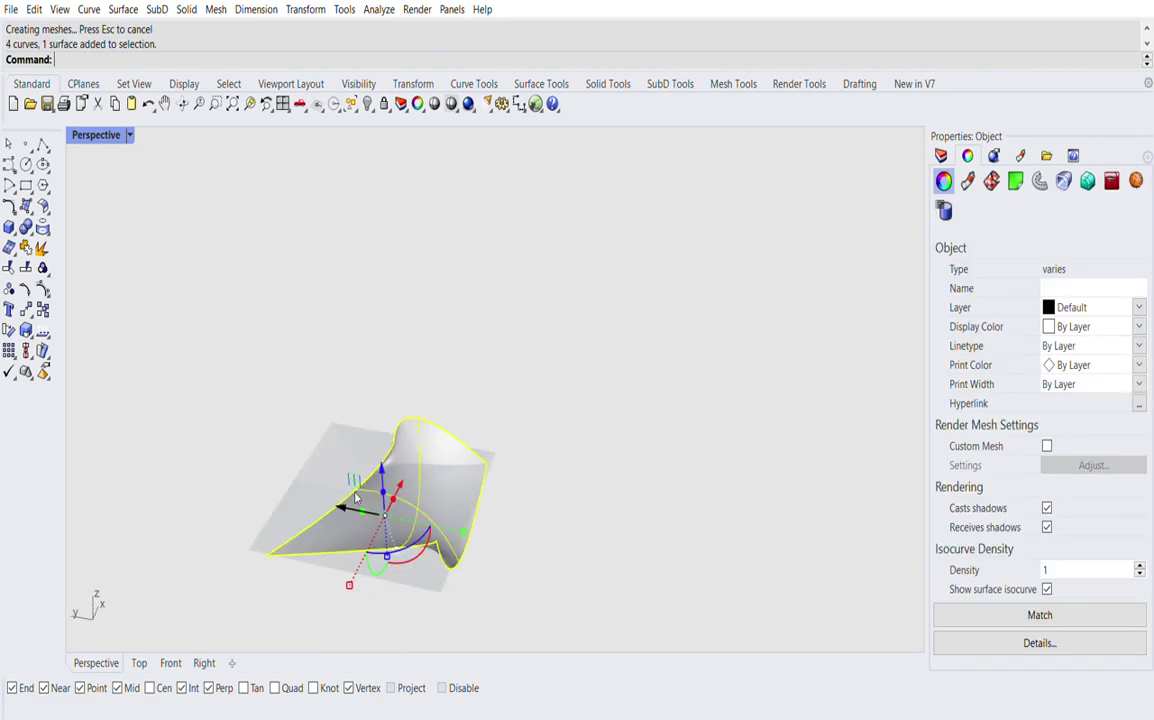
left_click_drag(319, 443, 133, 420)
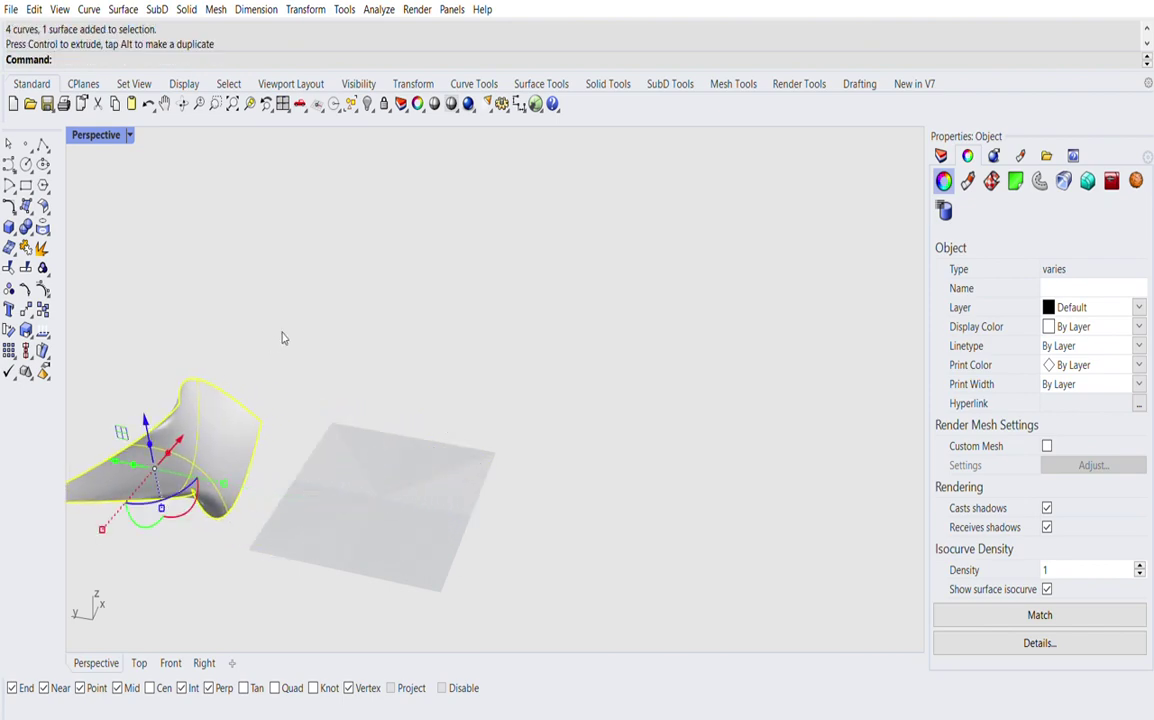
left_click(284, 338)
- Examine the shape and boundary edges of the edge surface from several angles and distances
scroll(417, 453, "down", 2)
right_click_drag(415, 453, 320, 534)
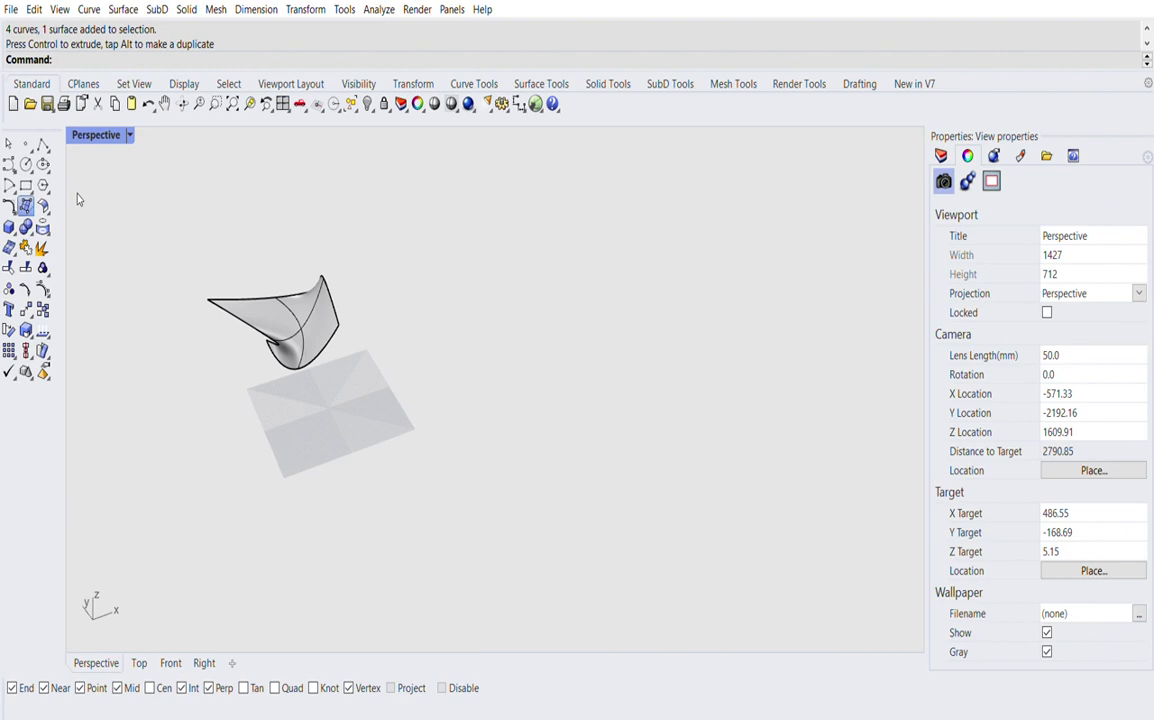
right_click_drag(347, 394, 383, 413)
scroll(237, 330, "up", 3)
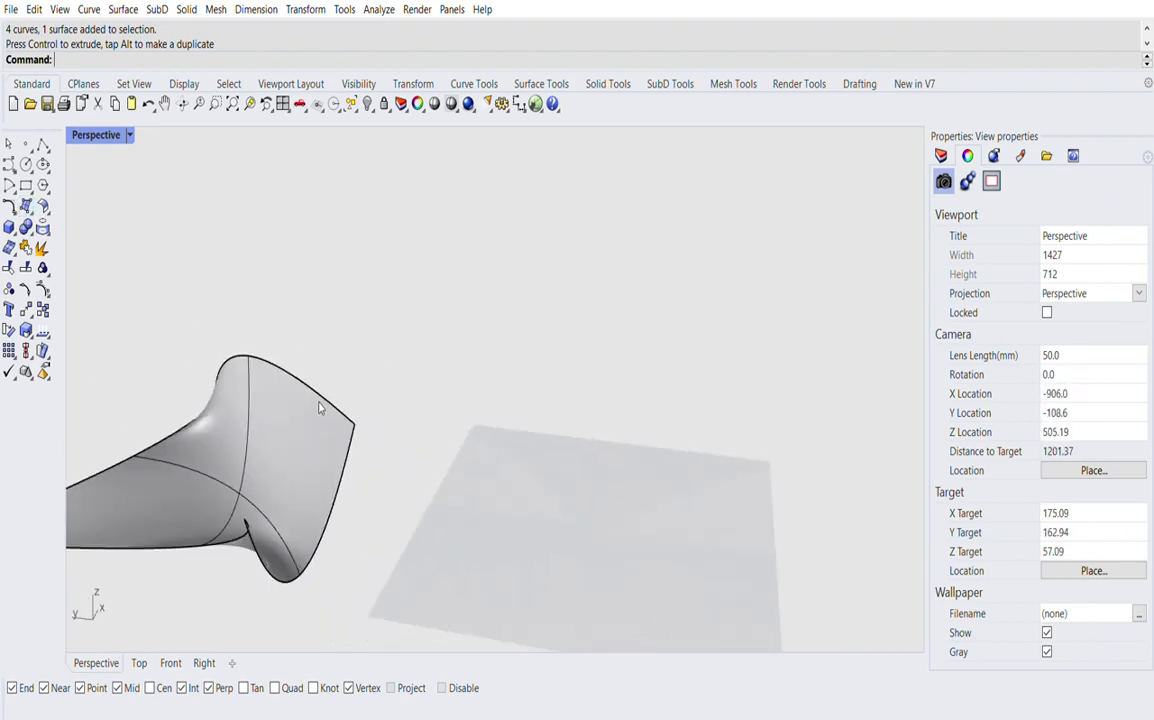
scroll(318, 382, "down", 2)
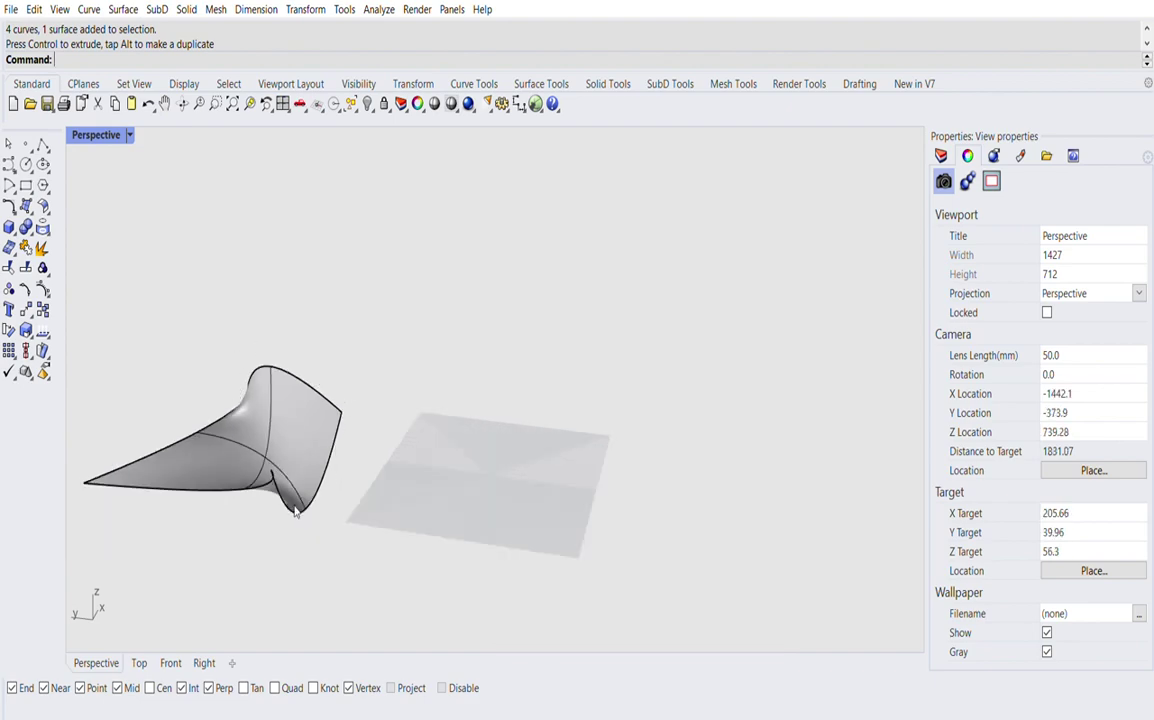
right_click_drag(265, 480, 276, 519)
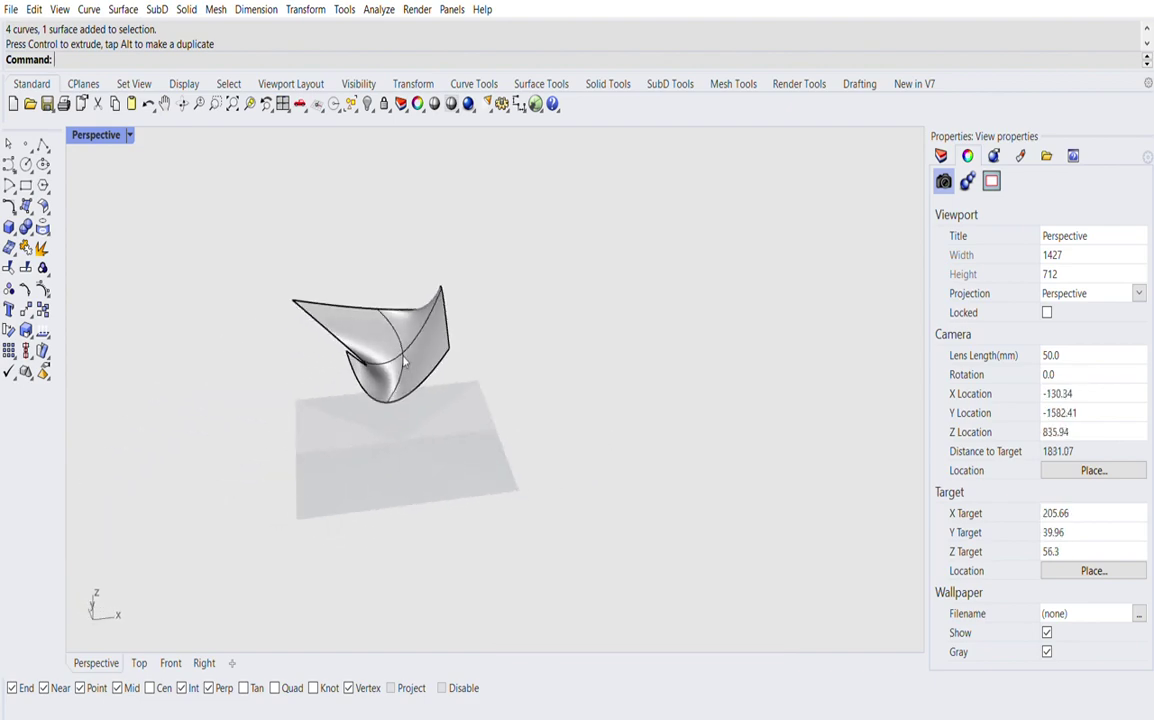
scroll(397, 335, "up", 3)
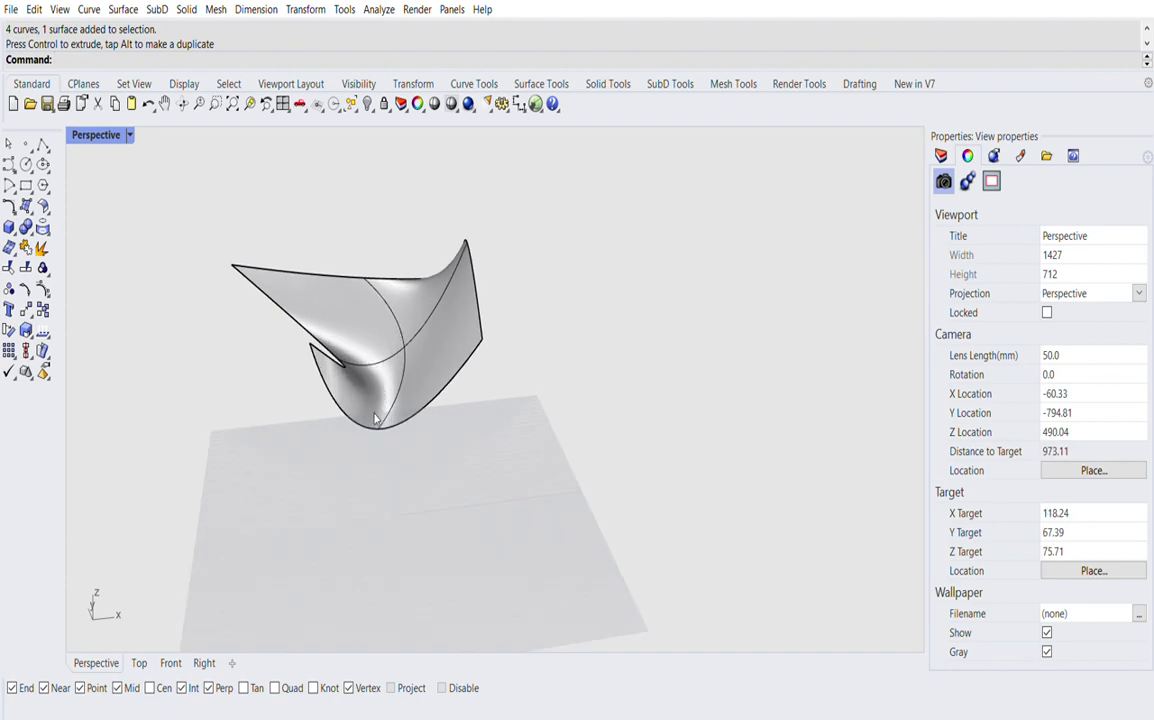
right_click_drag(423, 346, 567, 516)
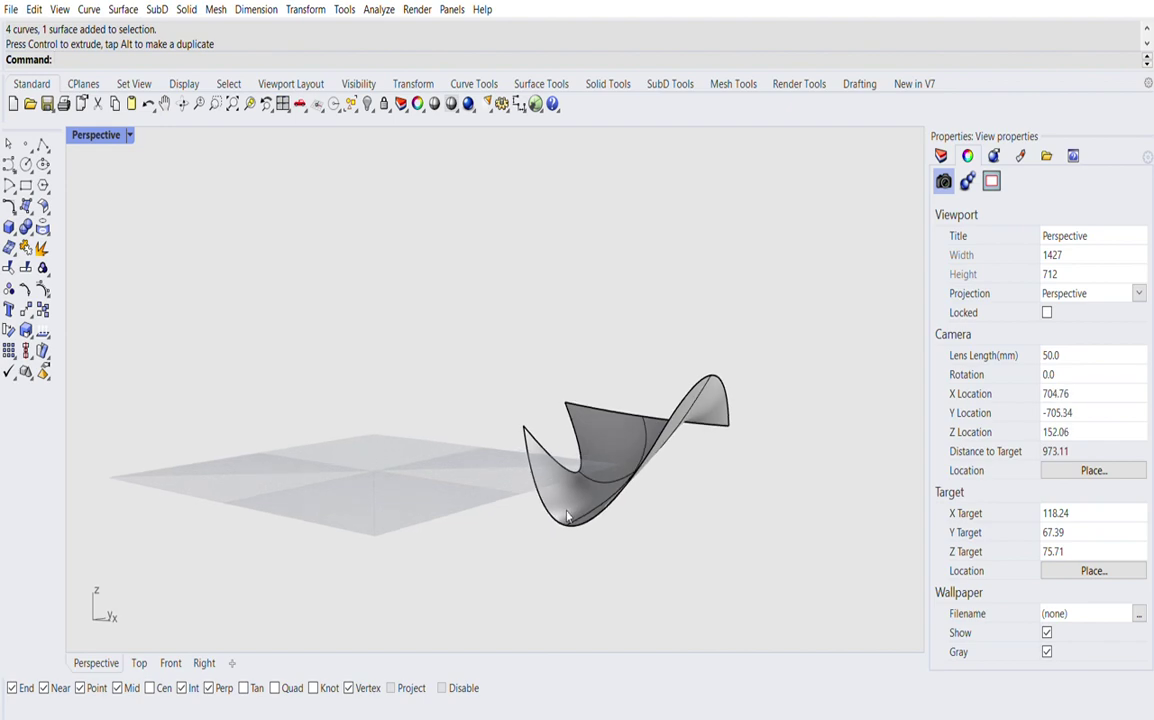
right_click_drag(659, 412, 546, 326)
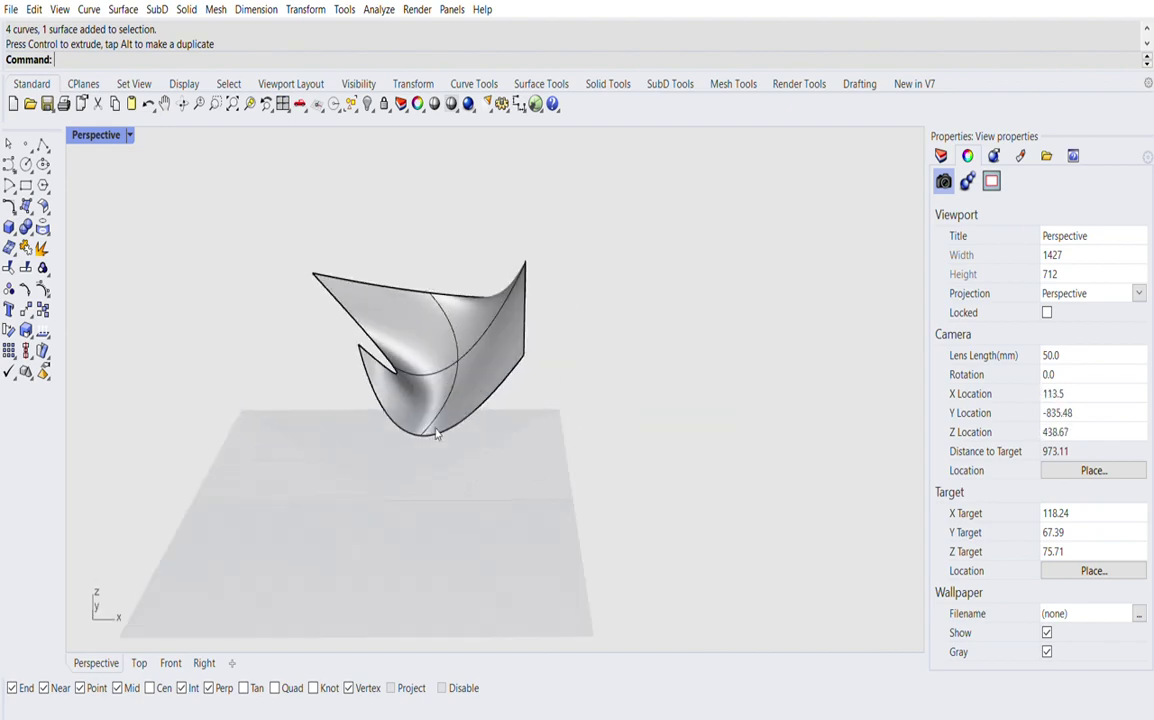
scroll(310, 190, "down", 5)
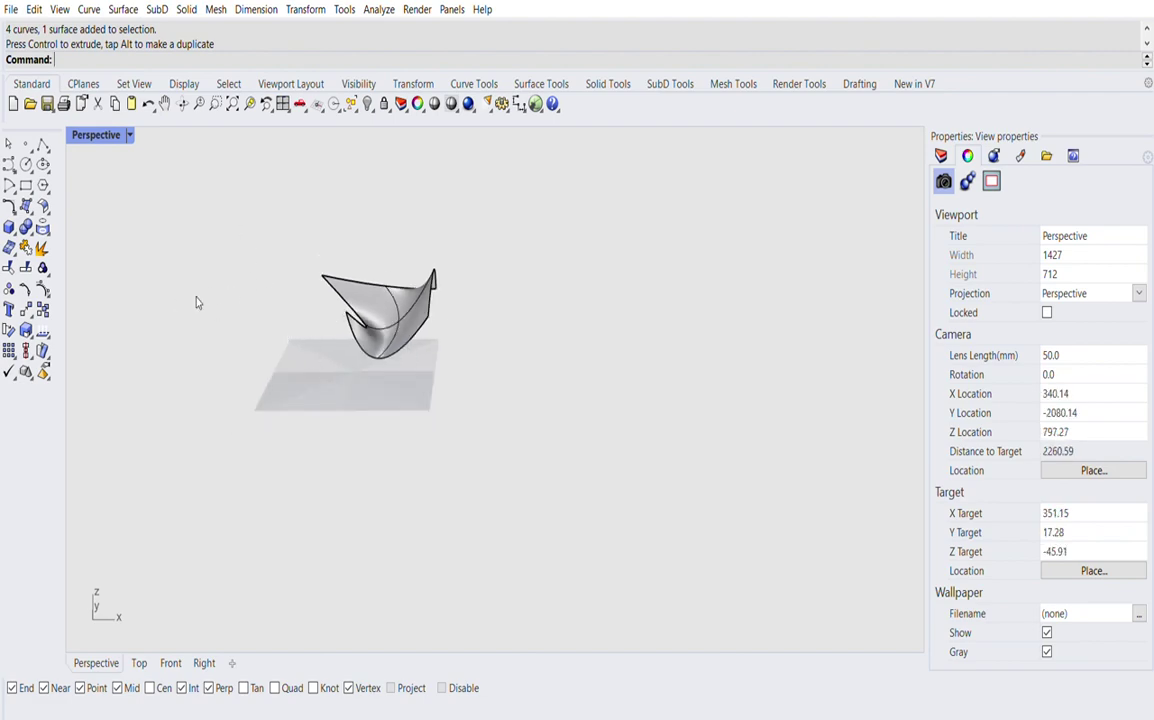
left_click(9, 164)
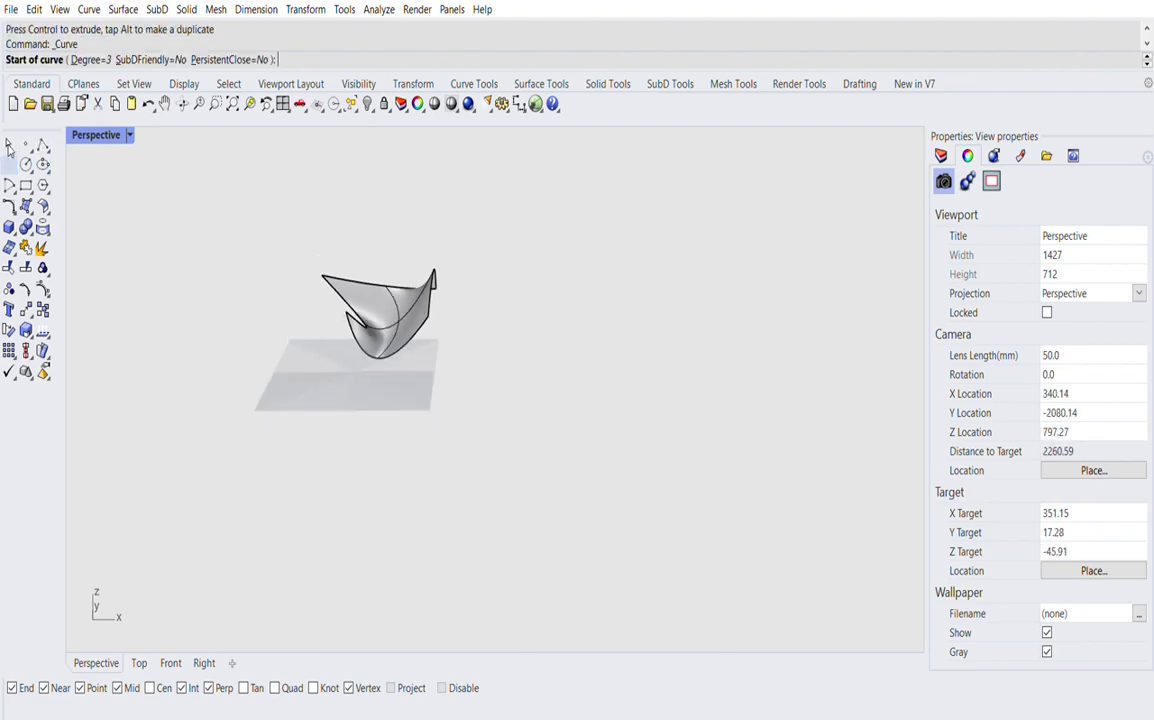
scroll(350, 380, "up", 5)
left_click(245, 467)
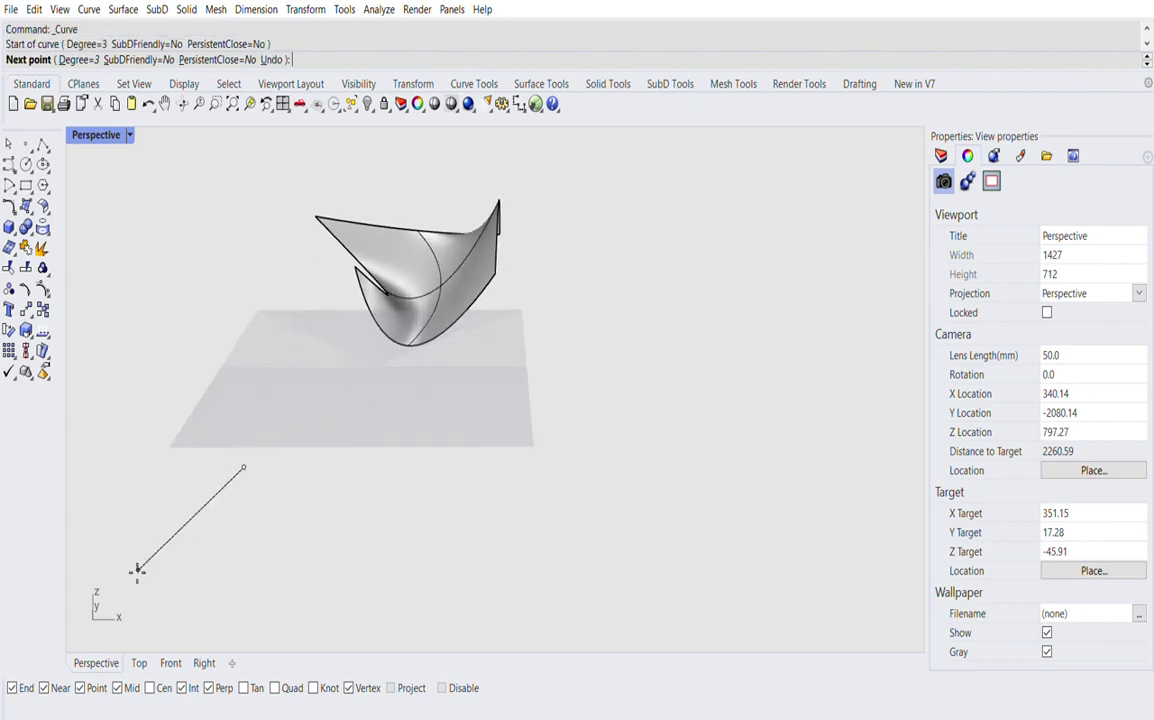
key("Escape")
- Draw a three-point open degree-3 curve in the Top view, running lengthwise and bowing outward on the negative X side
left_click(139, 663)
scroll(324, 397, "down", 6)
key("Return")
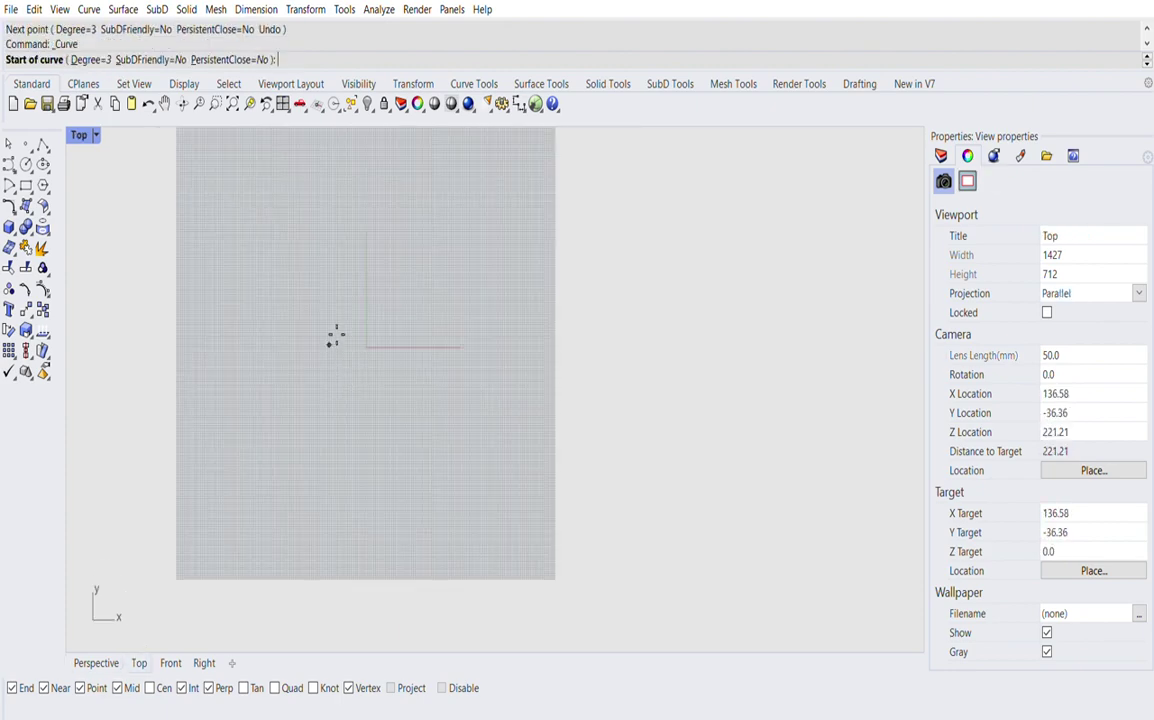
left_click(339, 303)
left_click(297, 394)
left_click(338, 562)
key("Return")
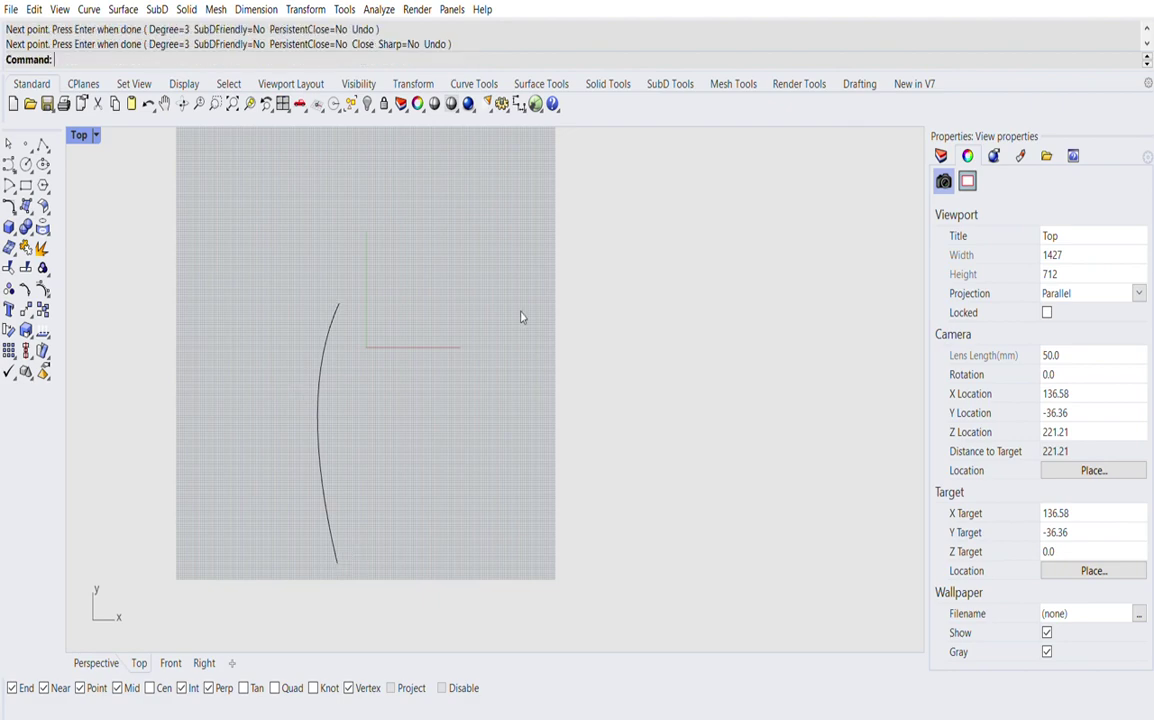
- Draw a second open curve bowing the opposite way on the positive X side, and delete both trial curves
key("Return")
left_click(419, 294)
left_click(461, 415)
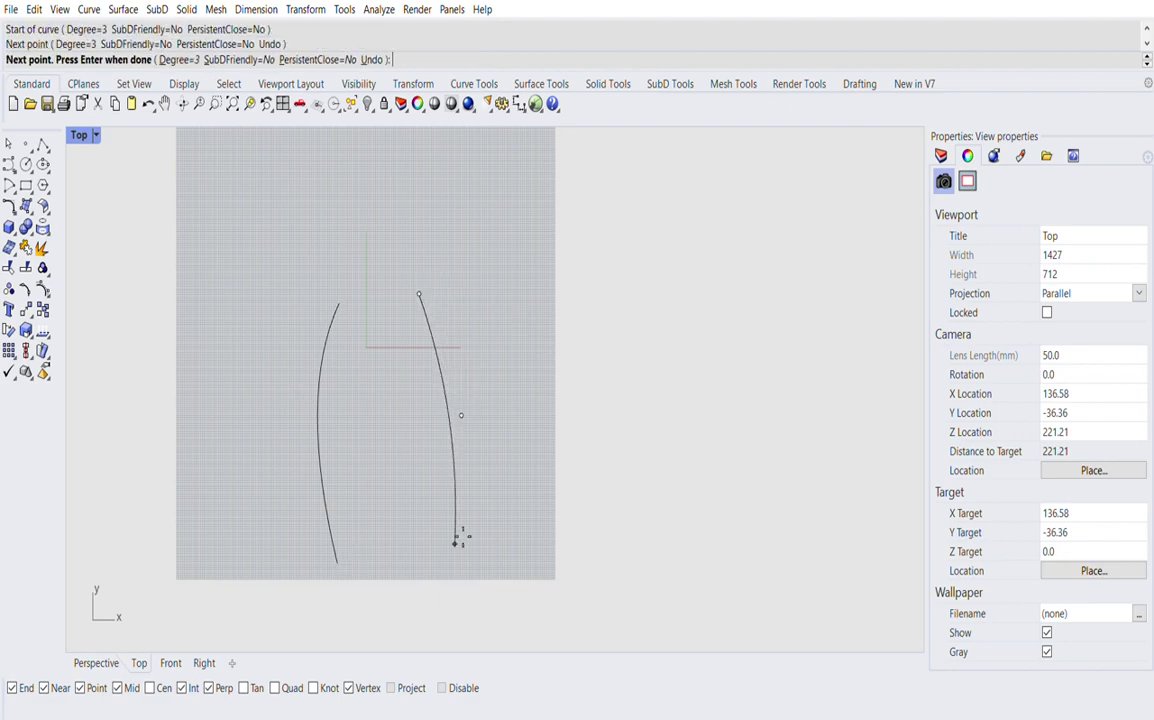
left_click(403, 587)
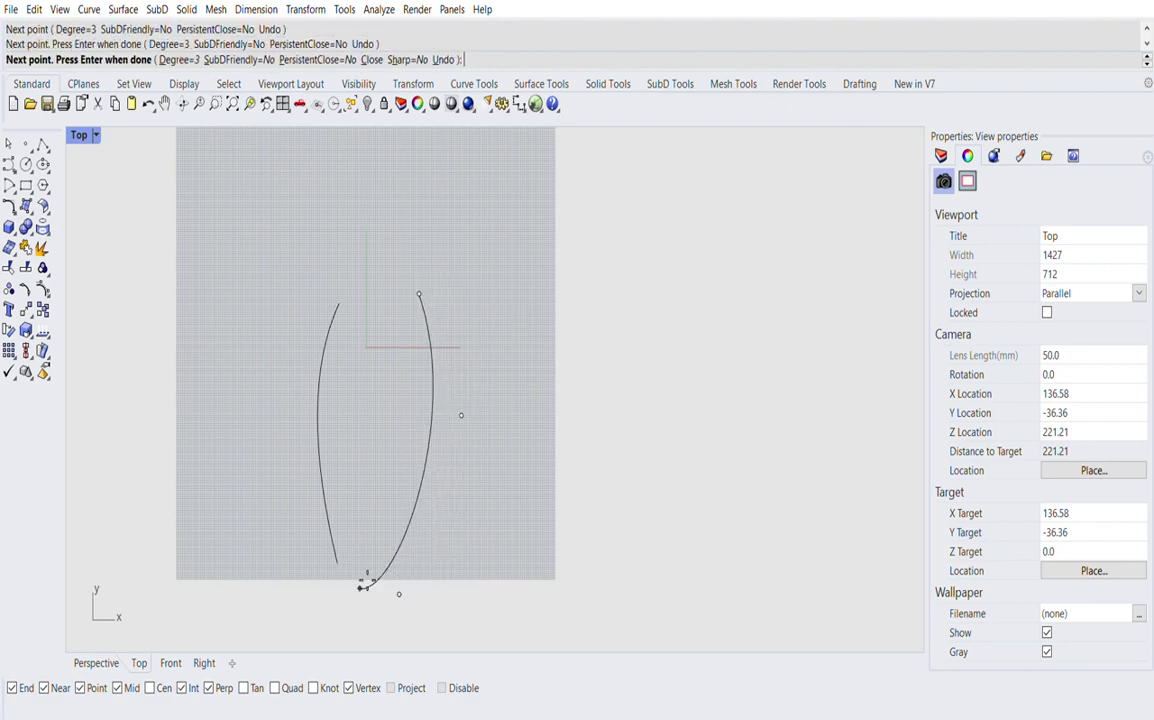
key("Return")
key("ctrl+a")
key("Delete")
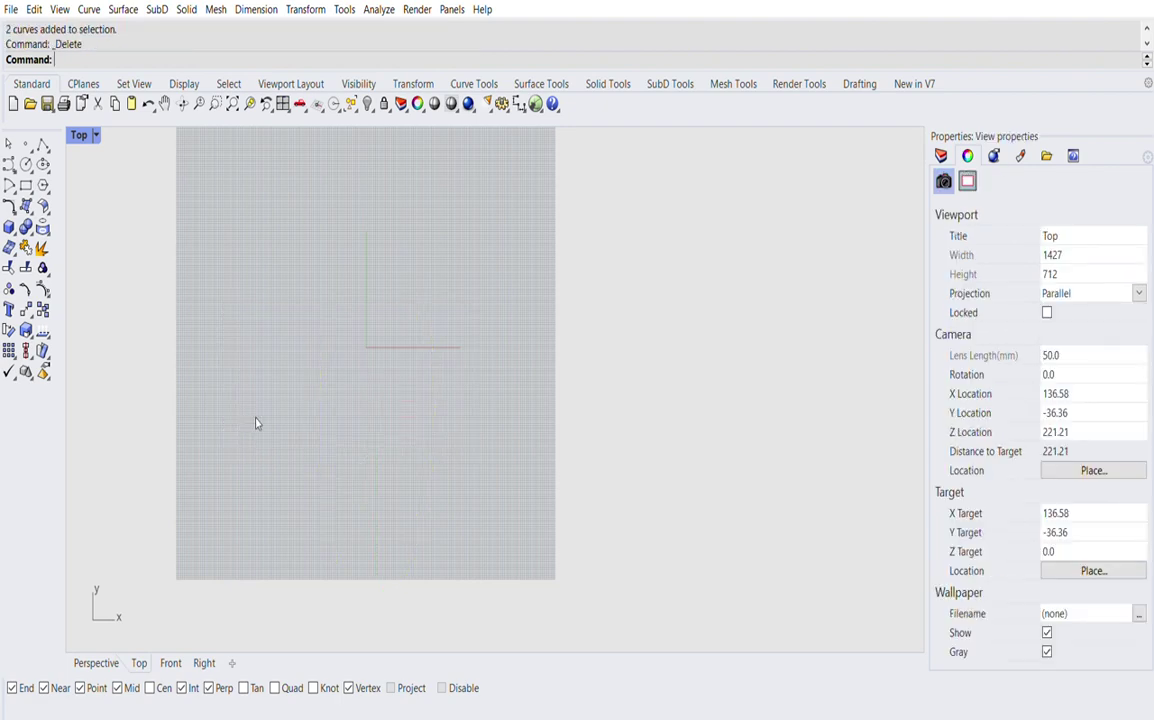
- Draw a closed egg-shaped degree-3 curve around the origin in the Top view, with its narrow end toward negative Y
key("Return")
left_click(321, 556)
left_click(250, 453)
left_click(268, 288)
left_click(380, 231)
left_click(476, 320)
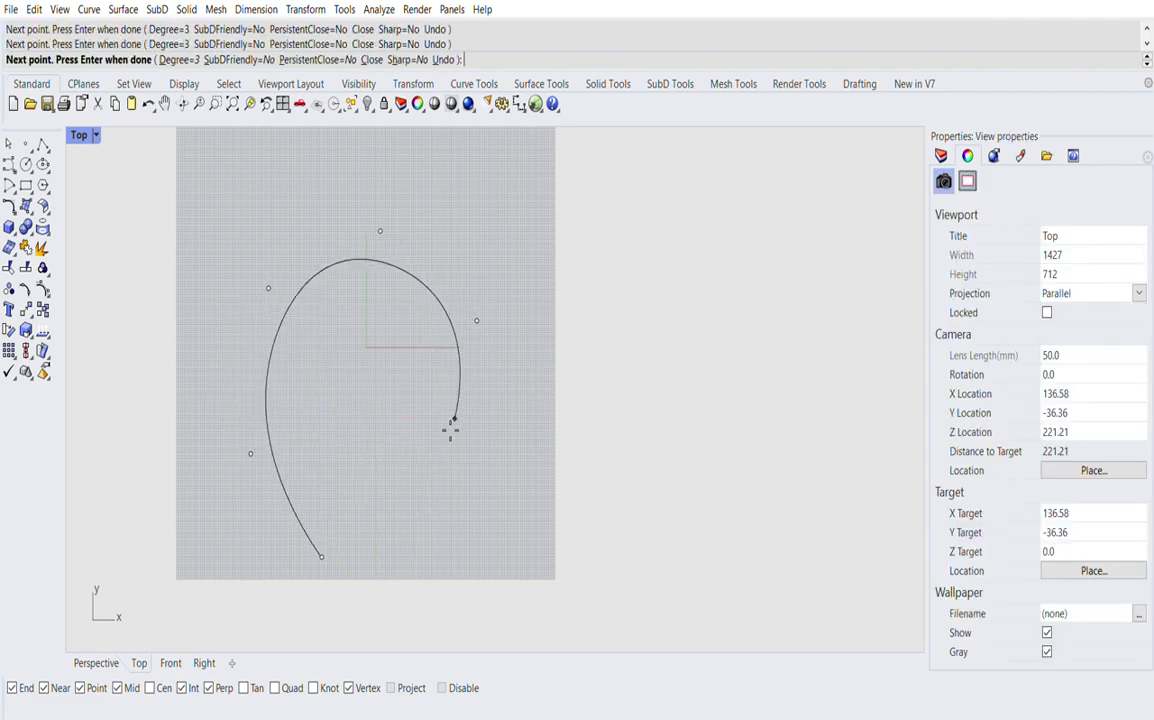
left_click(428, 459)
left_click(384, 554)
left_click(336, 556)
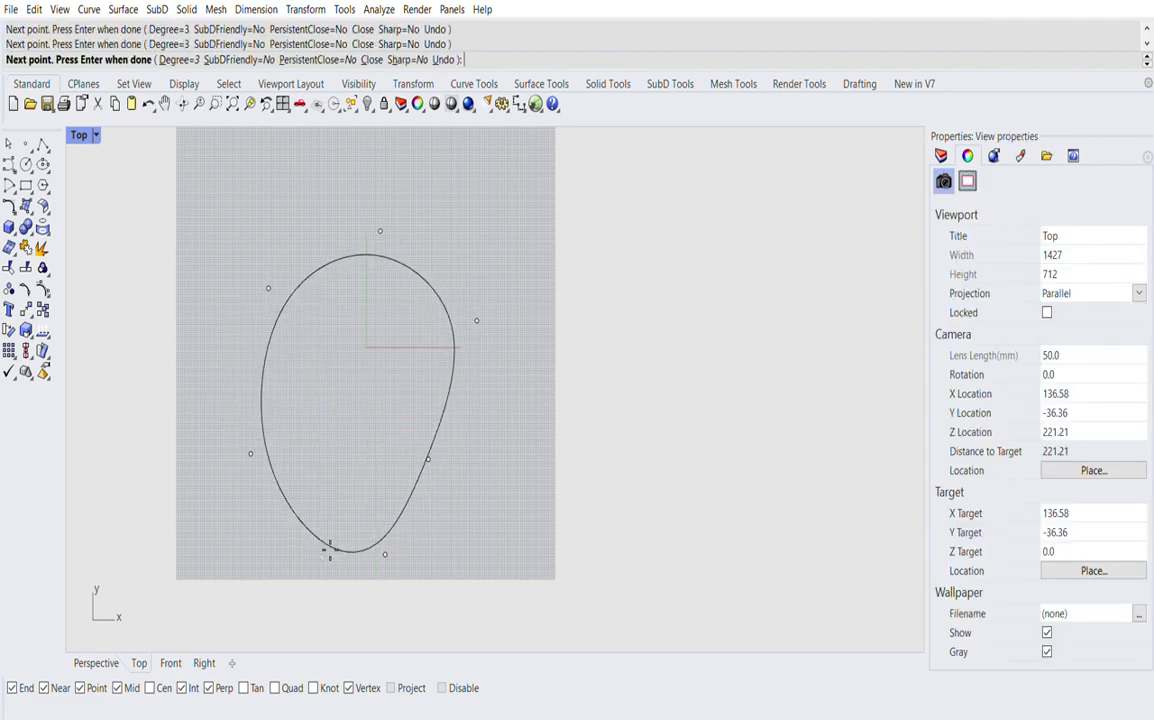
- Draw an open curve starting on the closed curve's edge, arching above the grid plane in the Front view to the edge surface's far corner
left_click(97, 664)
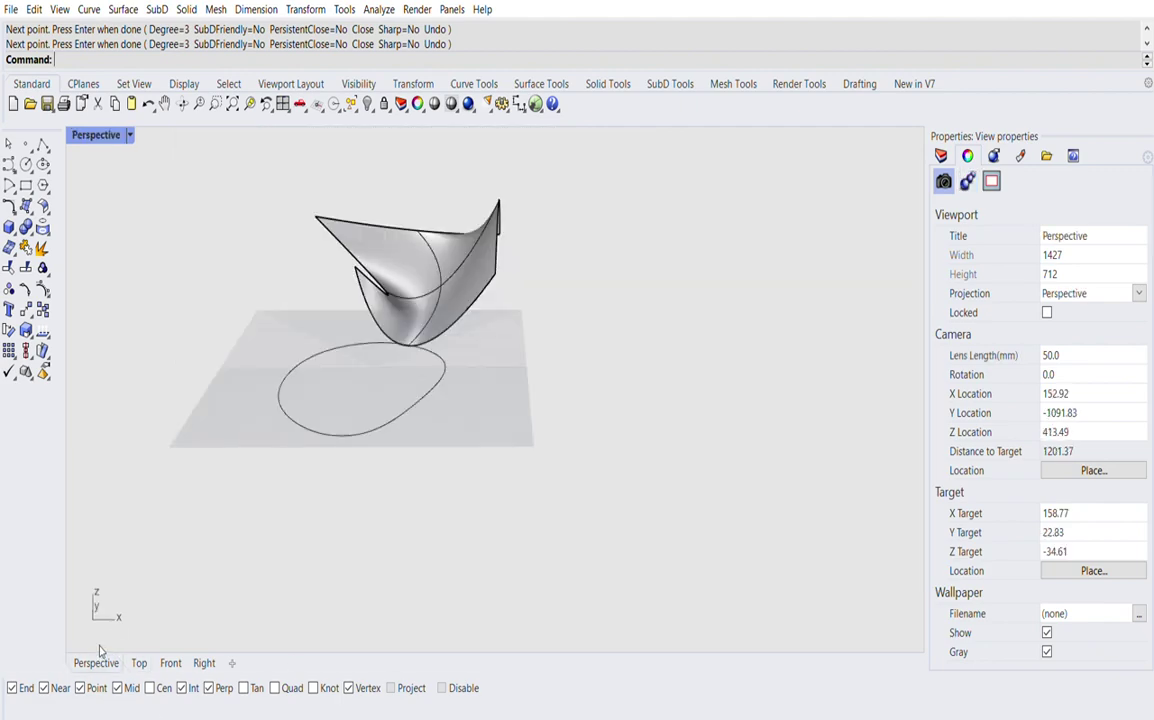
right_click_drag(392, 518, 386, 418)
scroll(473, 226, "up", 10)
right_click(501, 371)
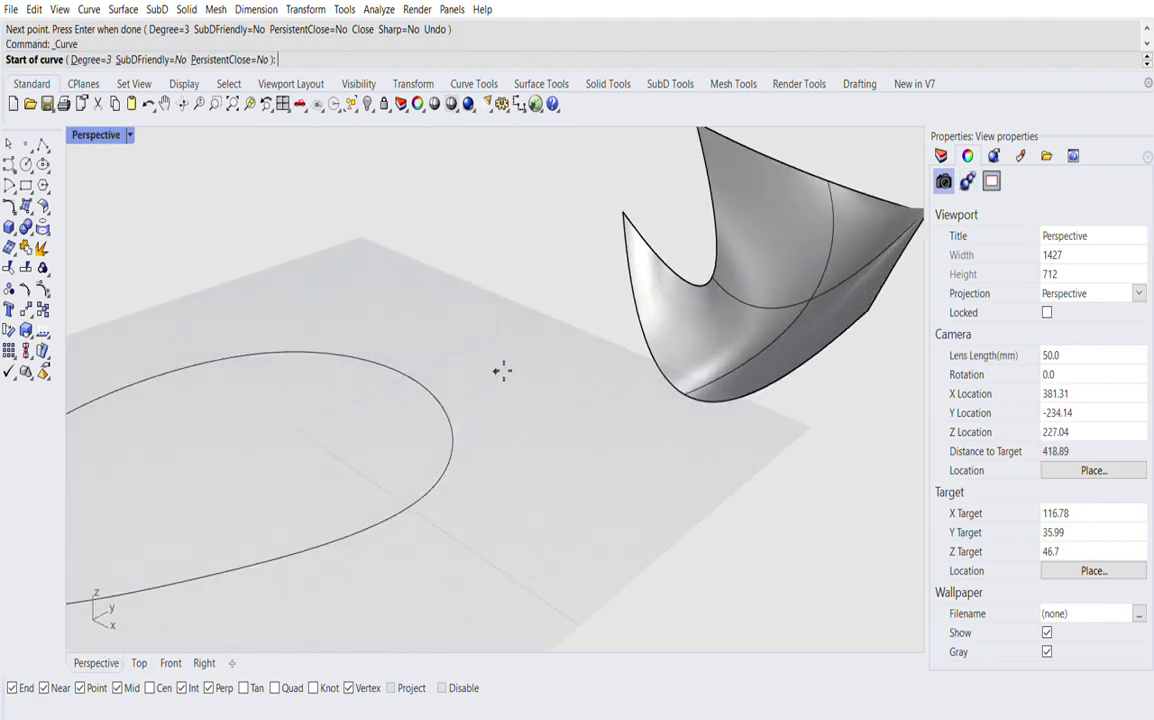
left_click(466, 418)
scroll(476, 386, "down", 3)
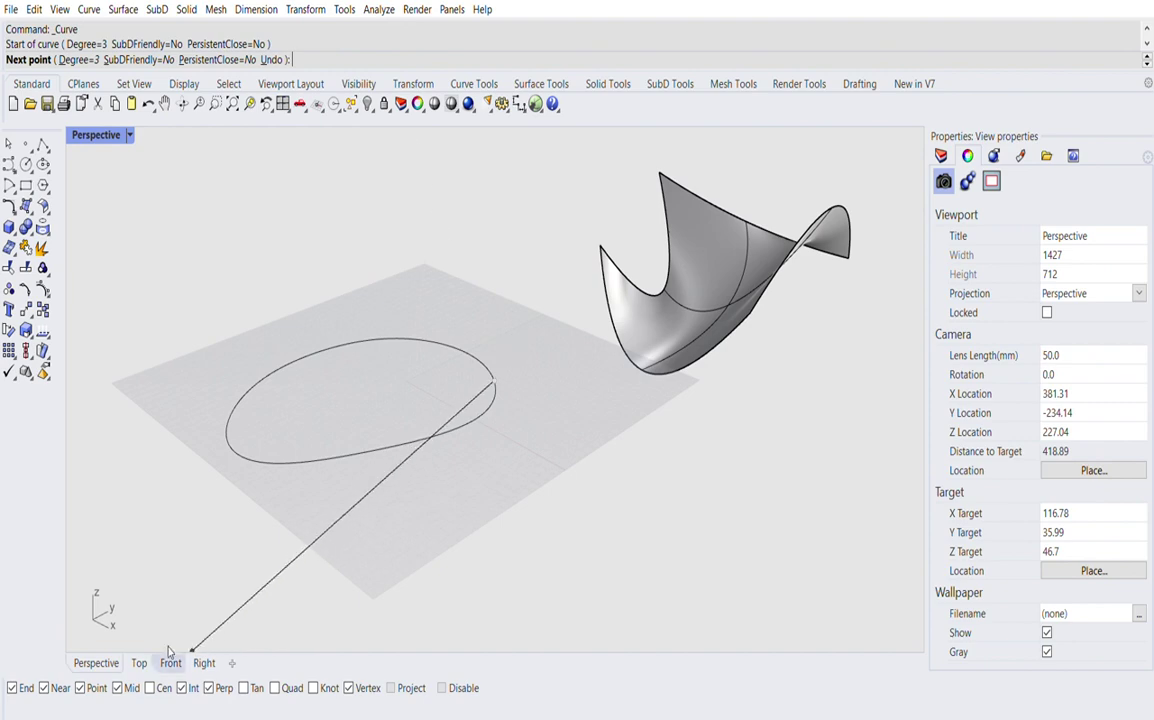
left_click(171, 663)
left_click(504, 321)
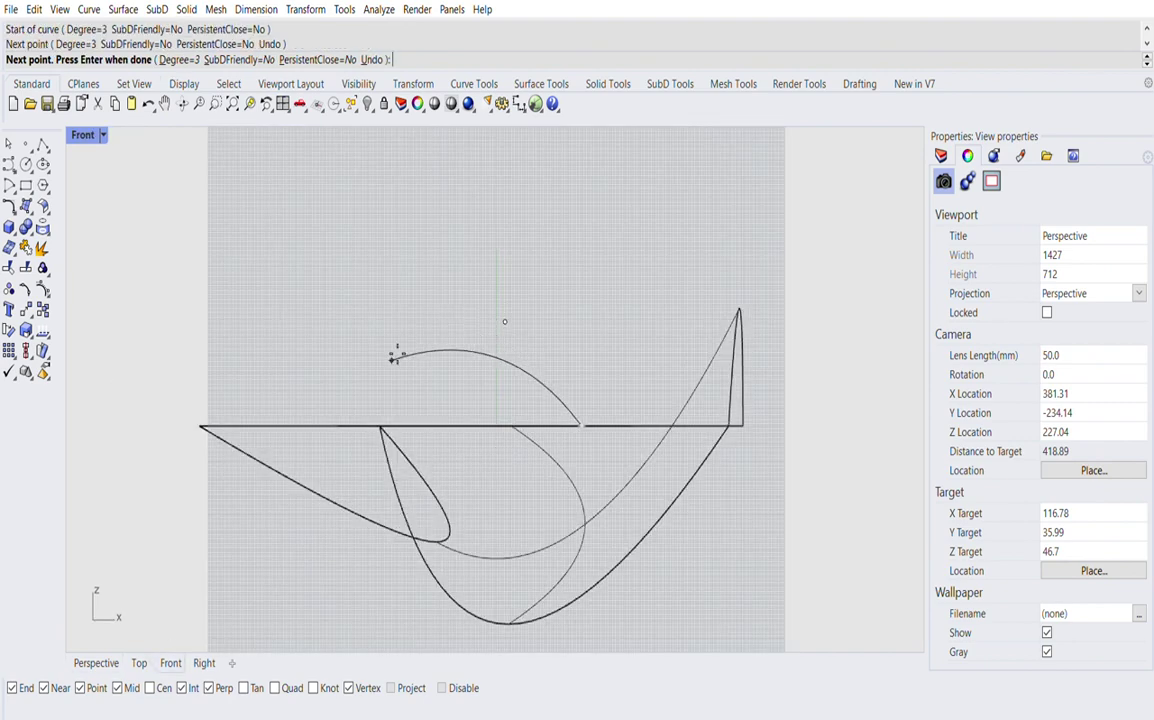
left_click(388, 362)
left_click(255, 402)
left_click(201, 427)
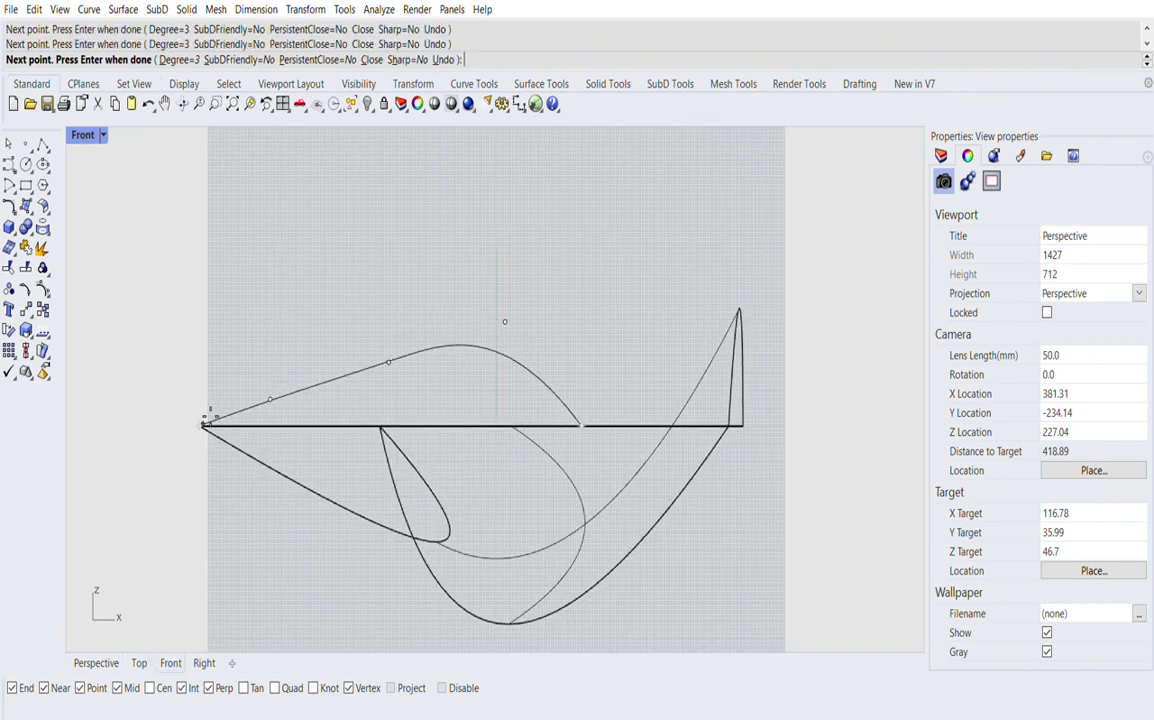
key("Return")
- Delete the open curve that runs from the closed curve to the edge surface
scroll(420, 273, "down", 2)
left_click(96, 663)
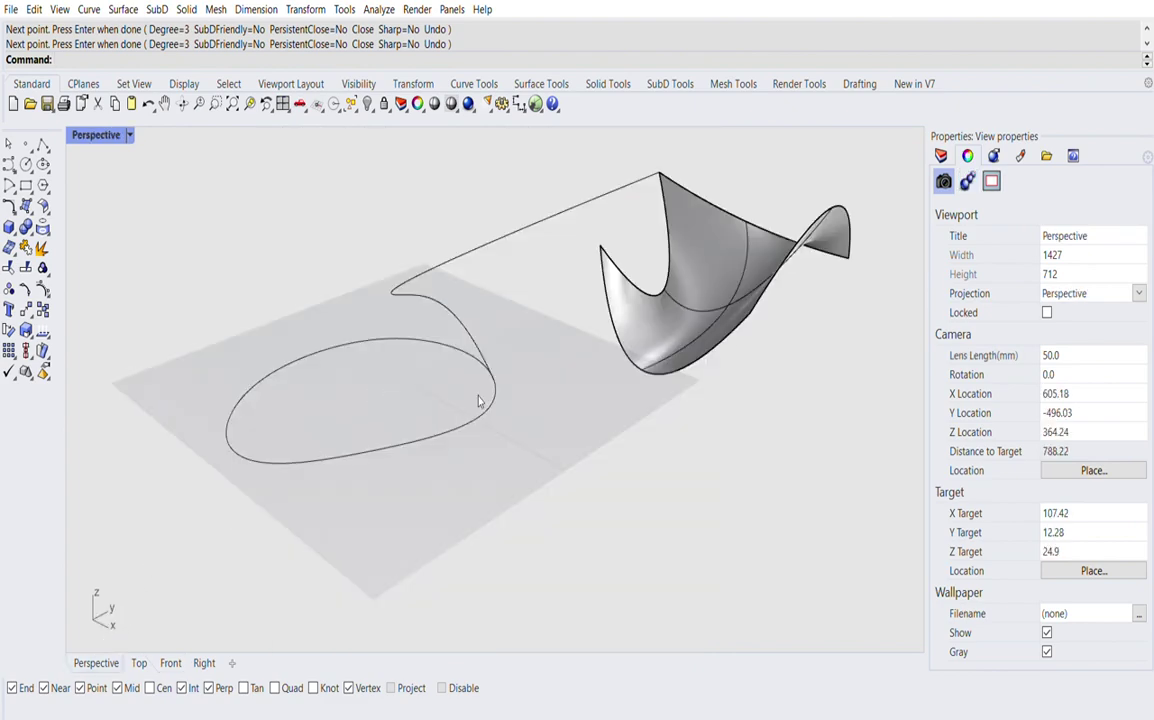
right_click_drag(478, 401, 451, 404)
scroll(466, 381, "down", 3)
left_click(504, 238)
key("Home")
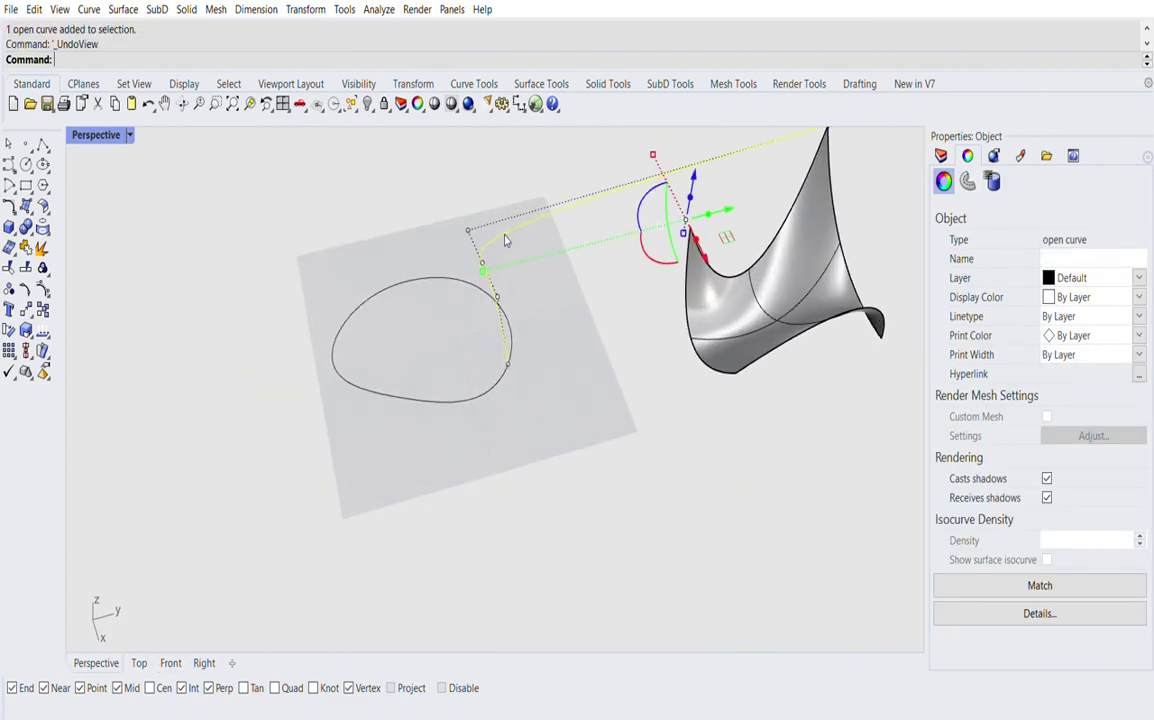
key("Delete")
- Draw an open five-point, degree-3 curve across the closed curve, from the edge at its narrow end to the edge at its wide end
scroll(446, 304, "up", 4)
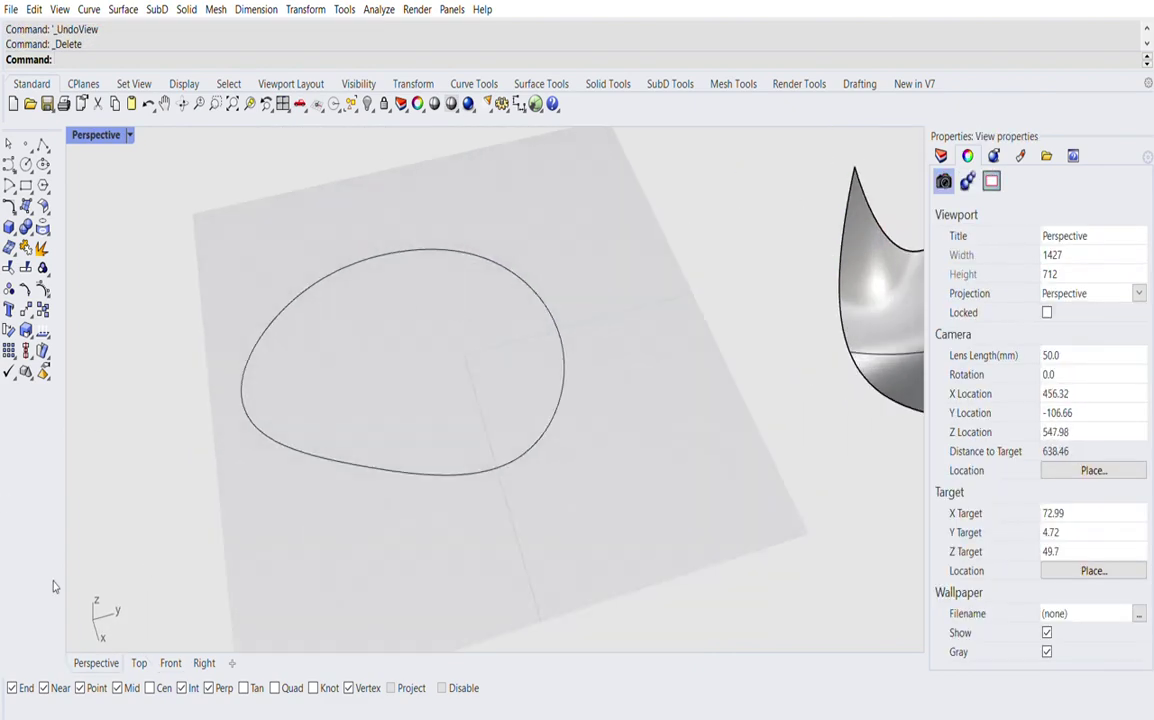
key("Home")
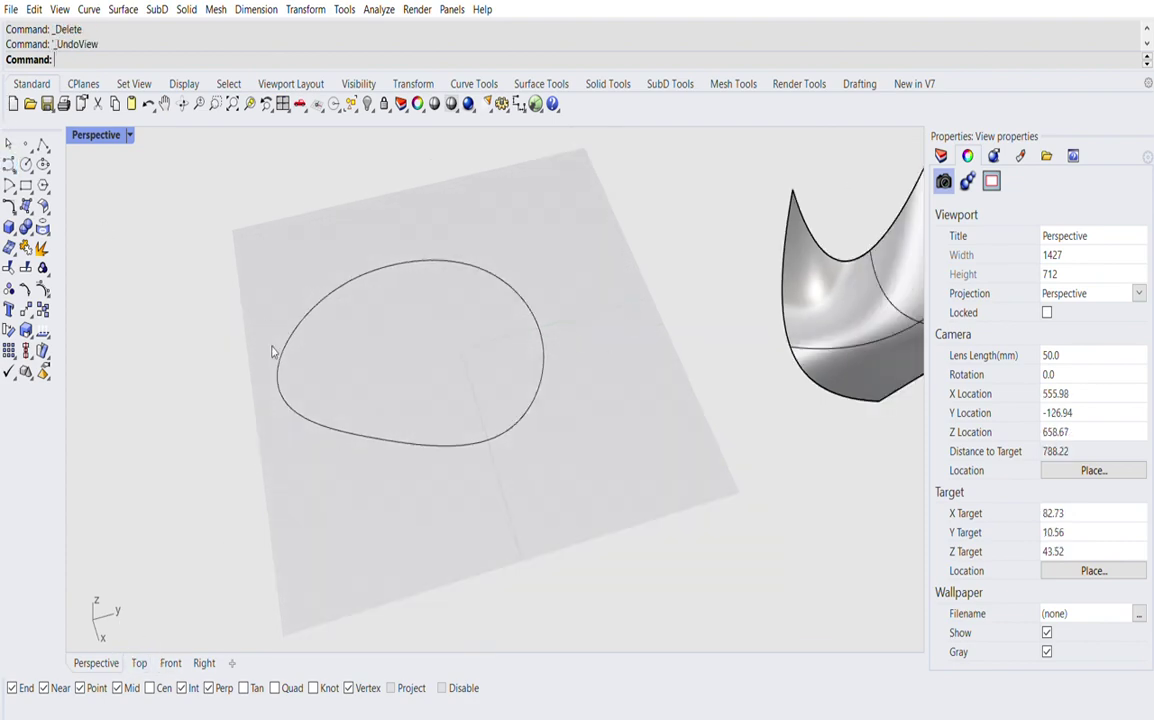
left_click(9, 164)
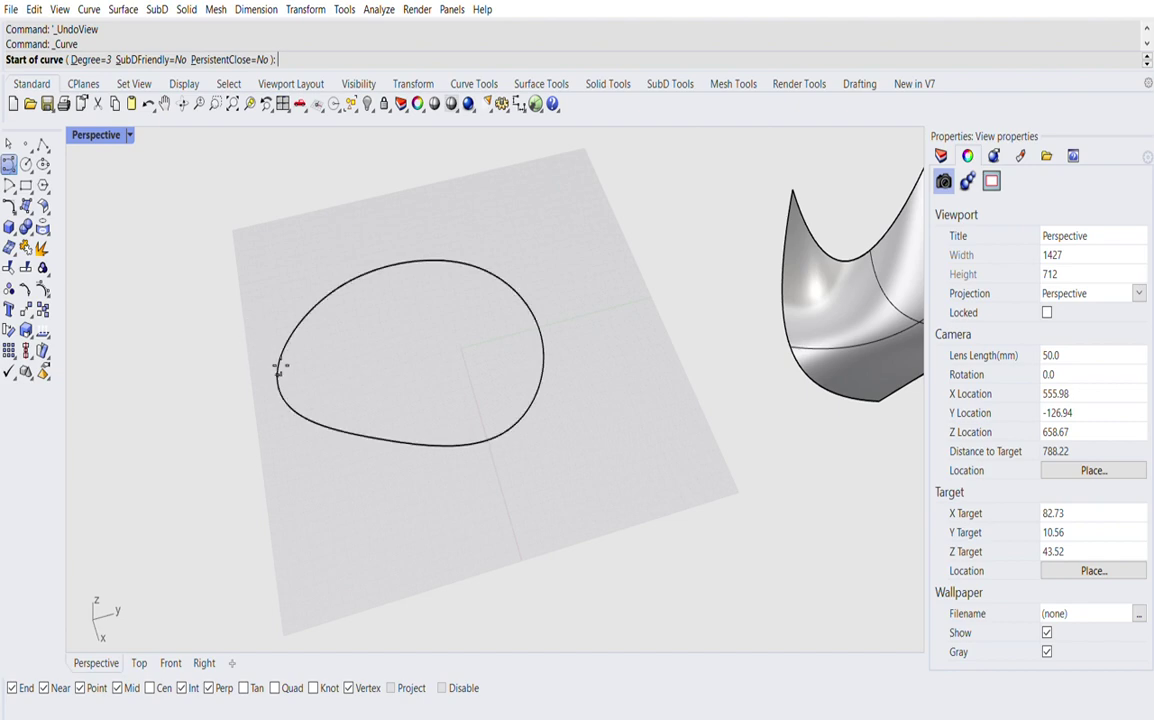
left_click(281, 367)
left_click(370, 365)
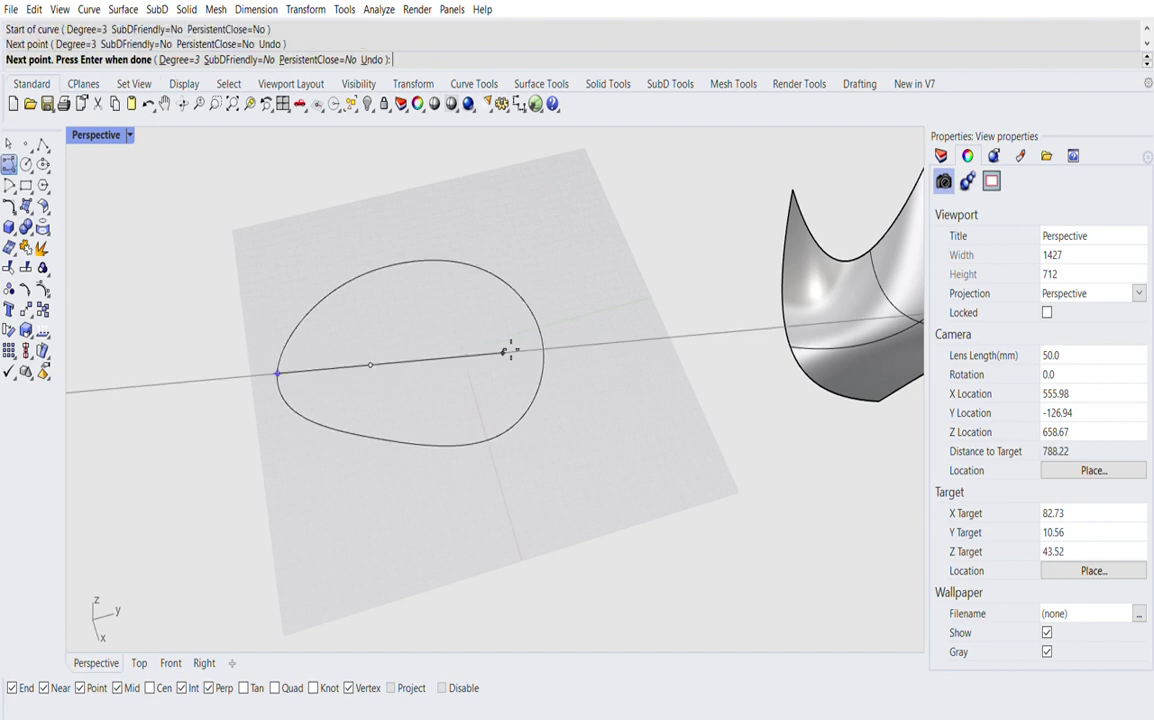
left_click(417, 360)
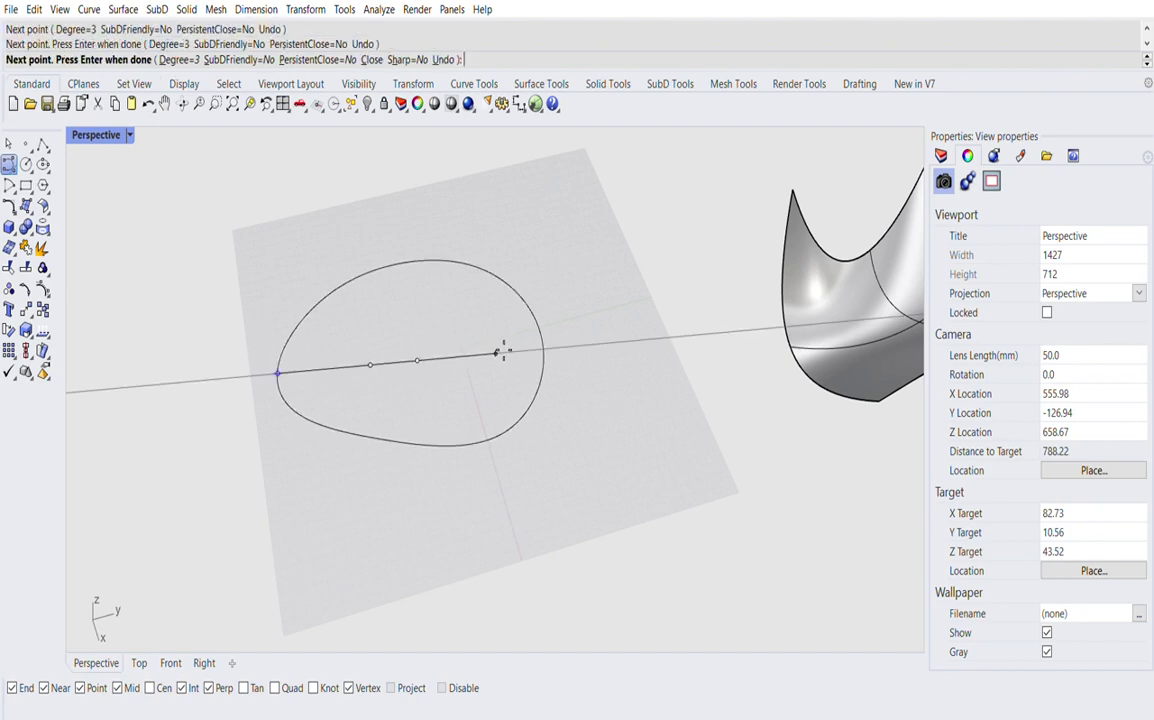
left_click(501, 352)
left_click(546, 344)
right_click(455, 382)
- Raise one control point of the lengthwise curve near the wide end and another near the narrow end to form two humps above the grid plane
right_click_drag(453, 384, 530, 314)
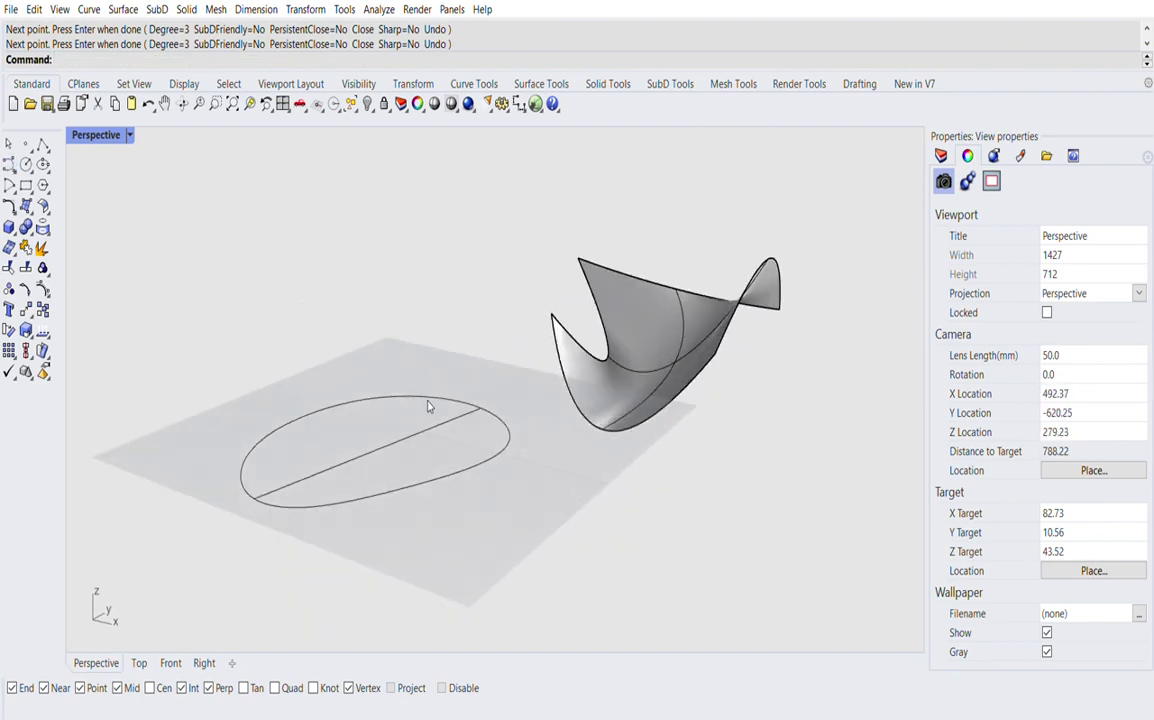
left_click(413, 434)
scroll(411, 435, "up", 8)
left_click(494, 394)
left_click_drag(493, 338, 492, 163)
scroll(340, 436, "down", 4)
left_click(287, 468)
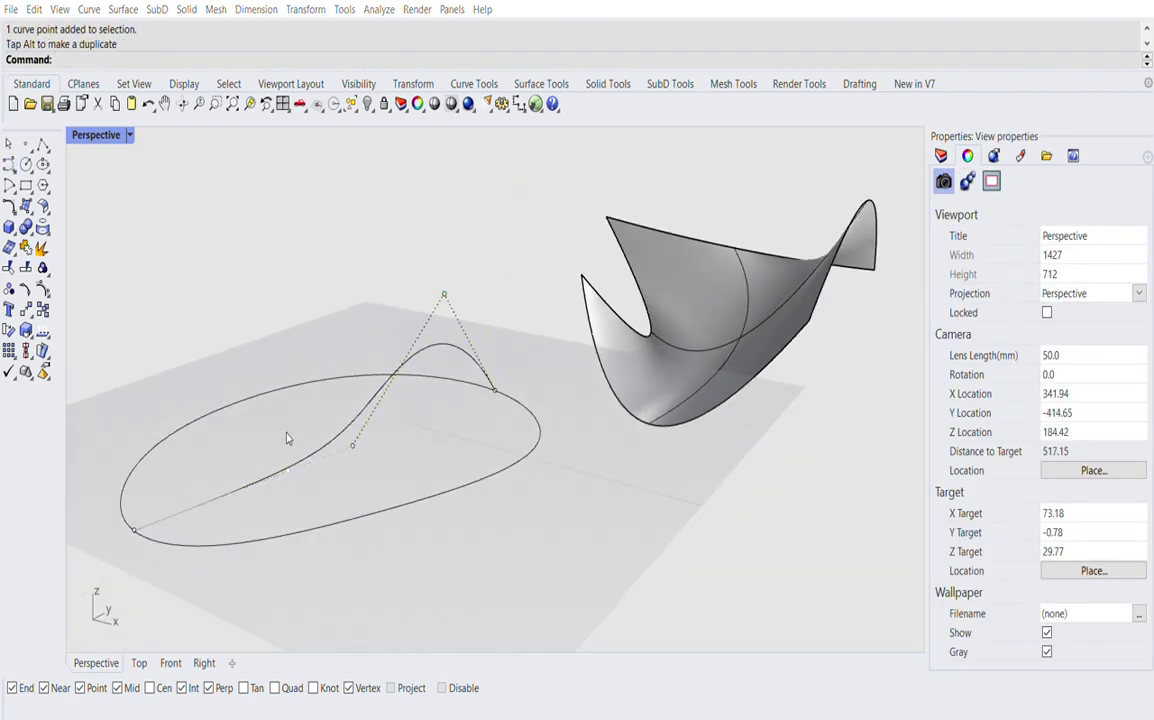
left_click_drag(281, 430, 255, 314)
left_click_drag(280, 430, 253, 315)
key("Escape")
key("Escape")
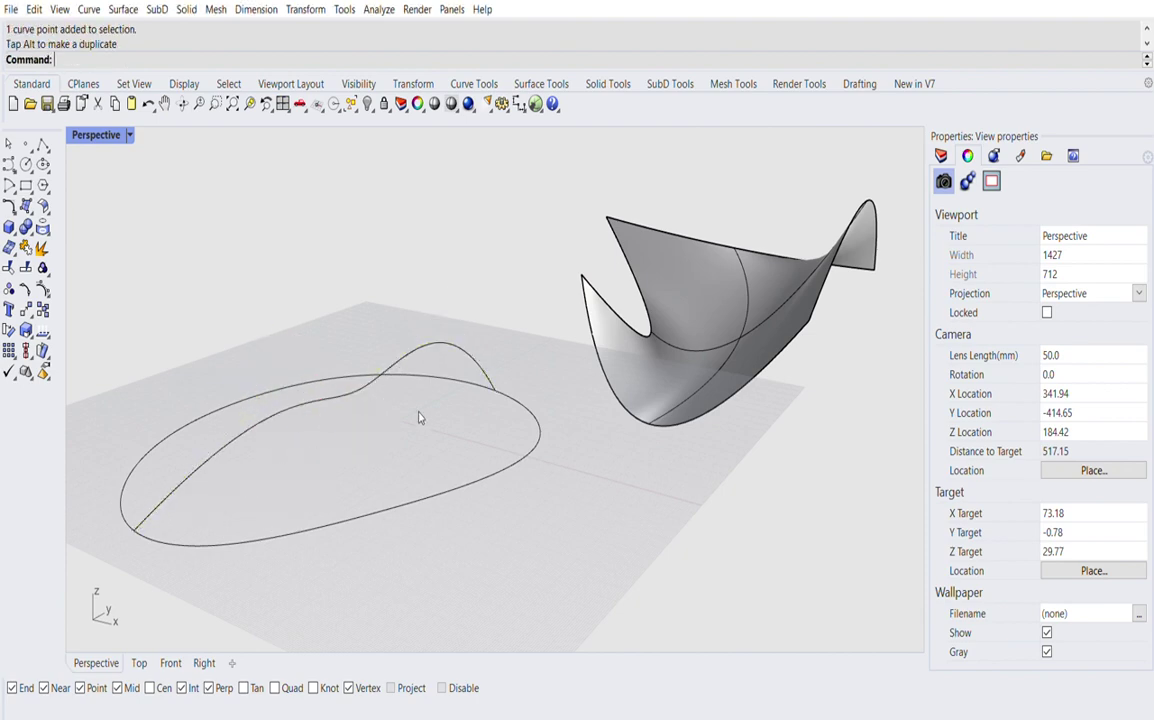
- Draw a three-point open curve across the closed curve's width, from its positive X edge to its negative X edge
right_click_drag(420, 416, 467, 415)
scroll(347, 406, "down", 5)
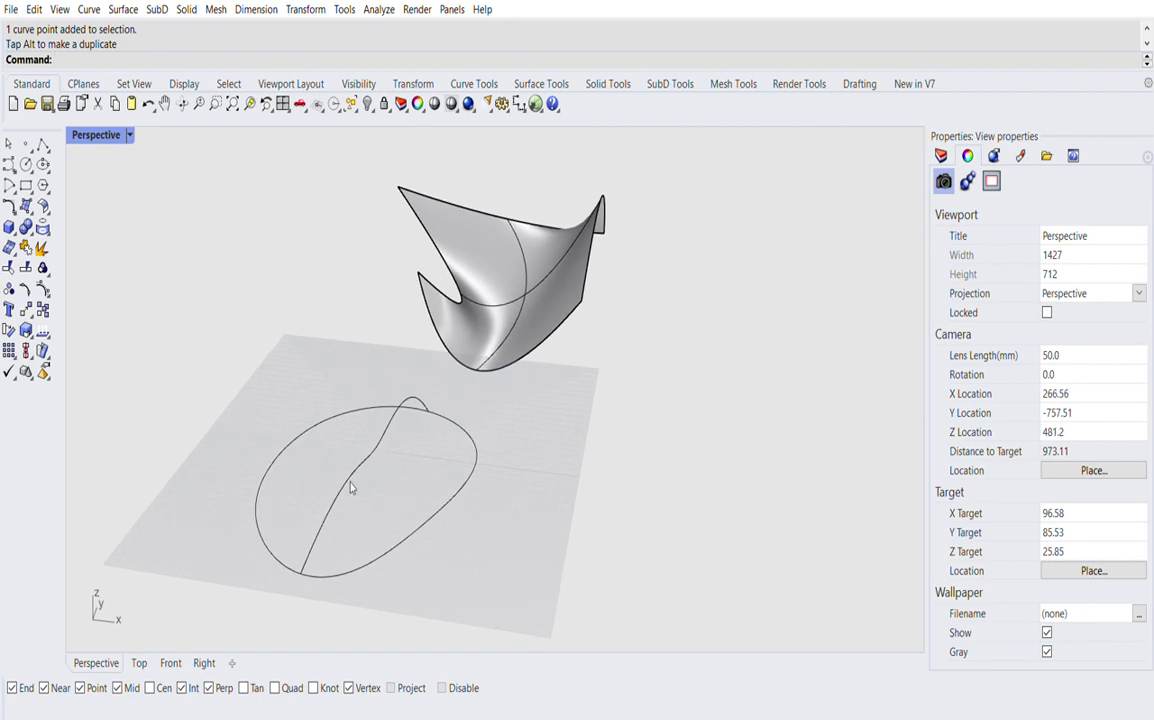
scroll(218, 394, "up", 1)
left_click(10, 163)
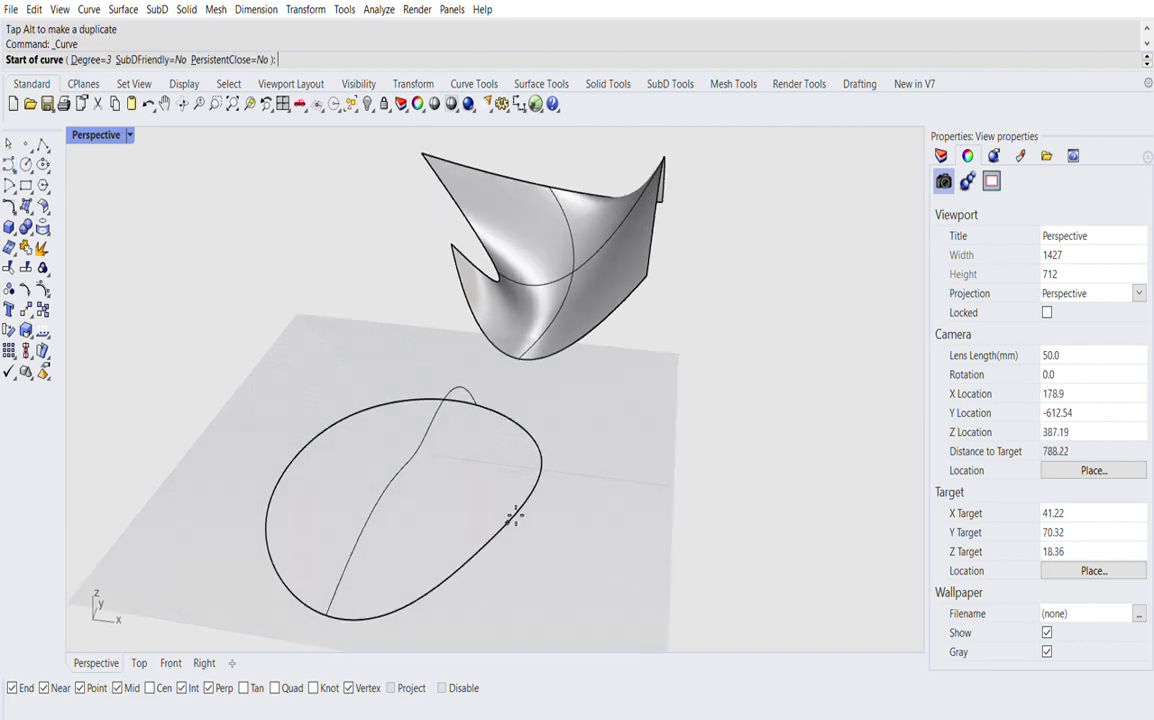
left_click(508, 521)
scroll(482, 487, "up", 3)
left_click(345, 453)
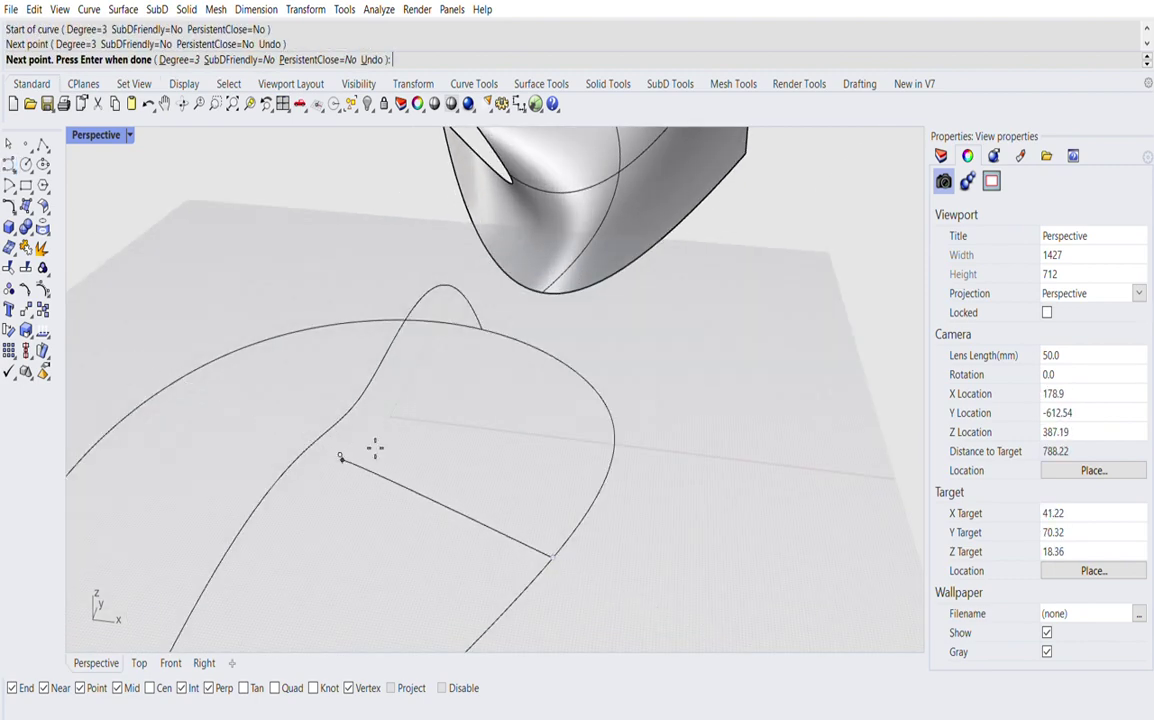
scroll(376, 448, "down", 2)
left_click(199, 456)
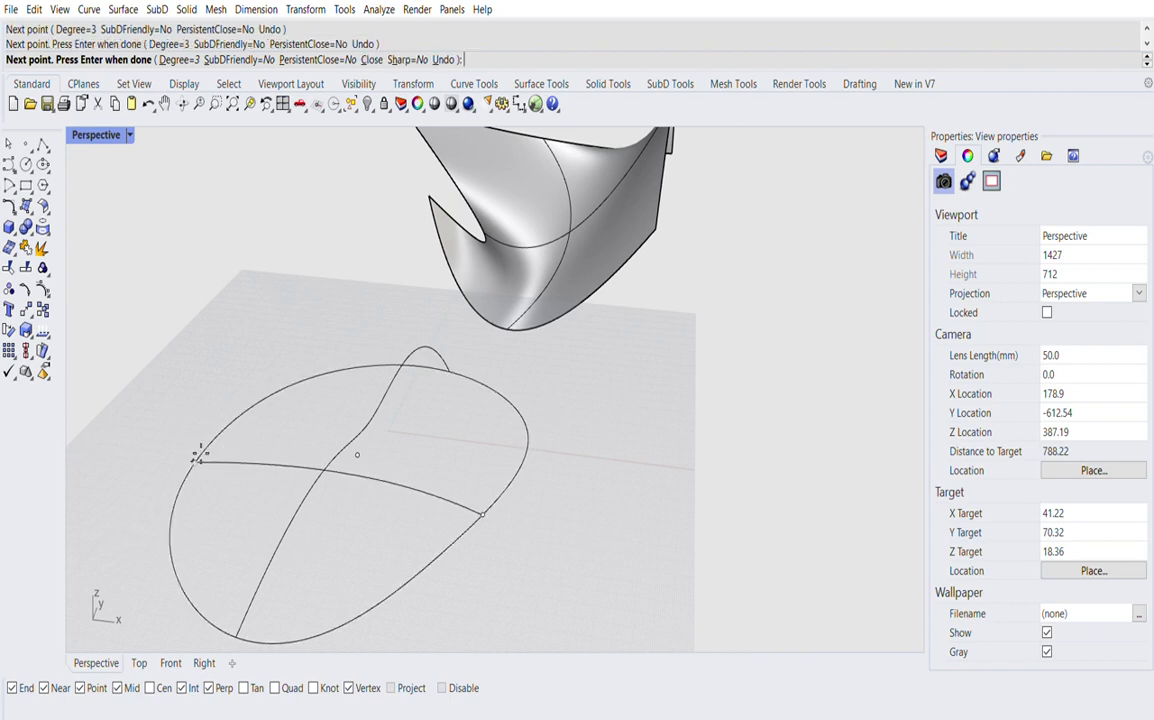
key("Return")
- Raise the middle control point of the crosswise curve so it arches up to the lengthwise curve
left_click(399, 468)
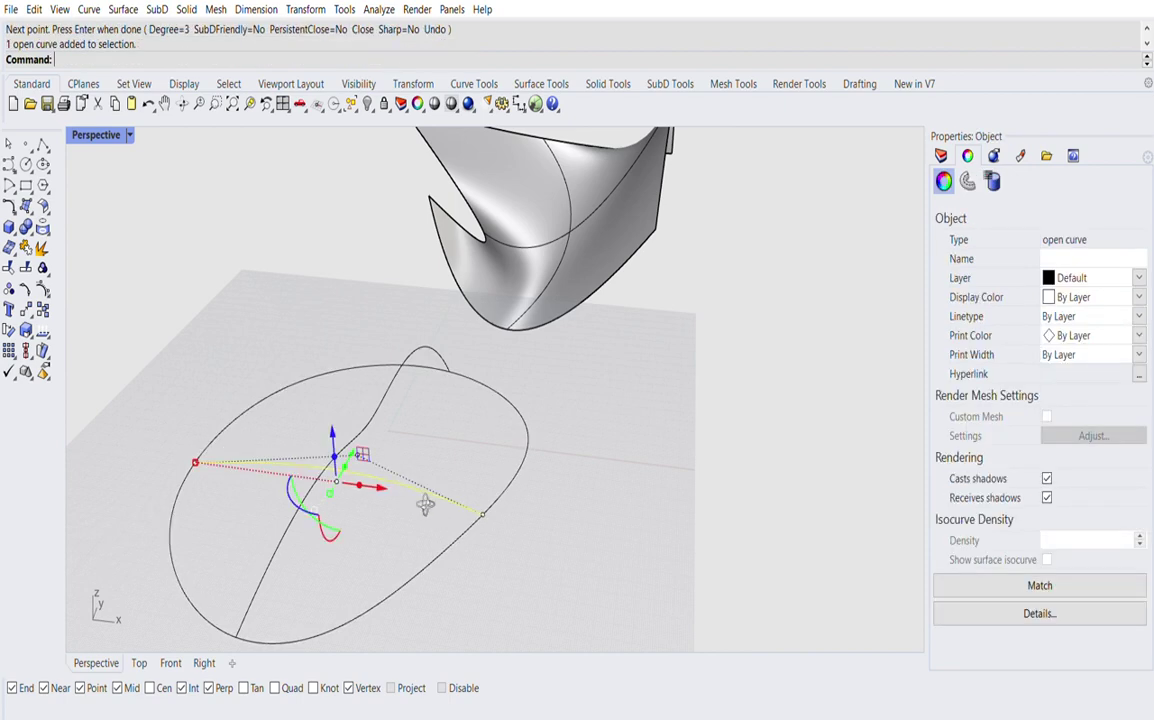
right_click_drag(425, 505, 337, 382)
scroll(333, 376, "up", 2)
left_click(326, 355)
left_click_drag(324, 300, 315, 209)
left_click(362, 313)
left_click(383, 373)
- Try to build a NetworkSrf surface from the closed curve and the two crossing curves, picking both open curves for the first direction
scroll(383, 373, "down", 4)
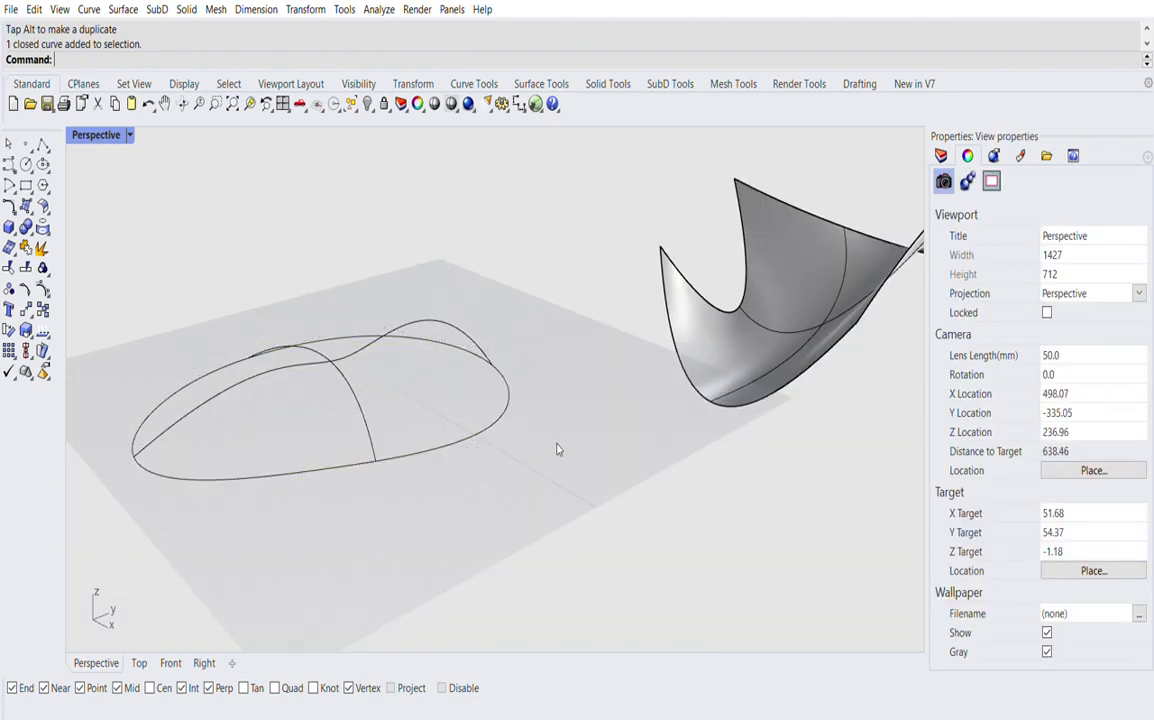
right_click_drag(559, 450, 497, 516)
right_click_drag(489, 198, 451, 307)
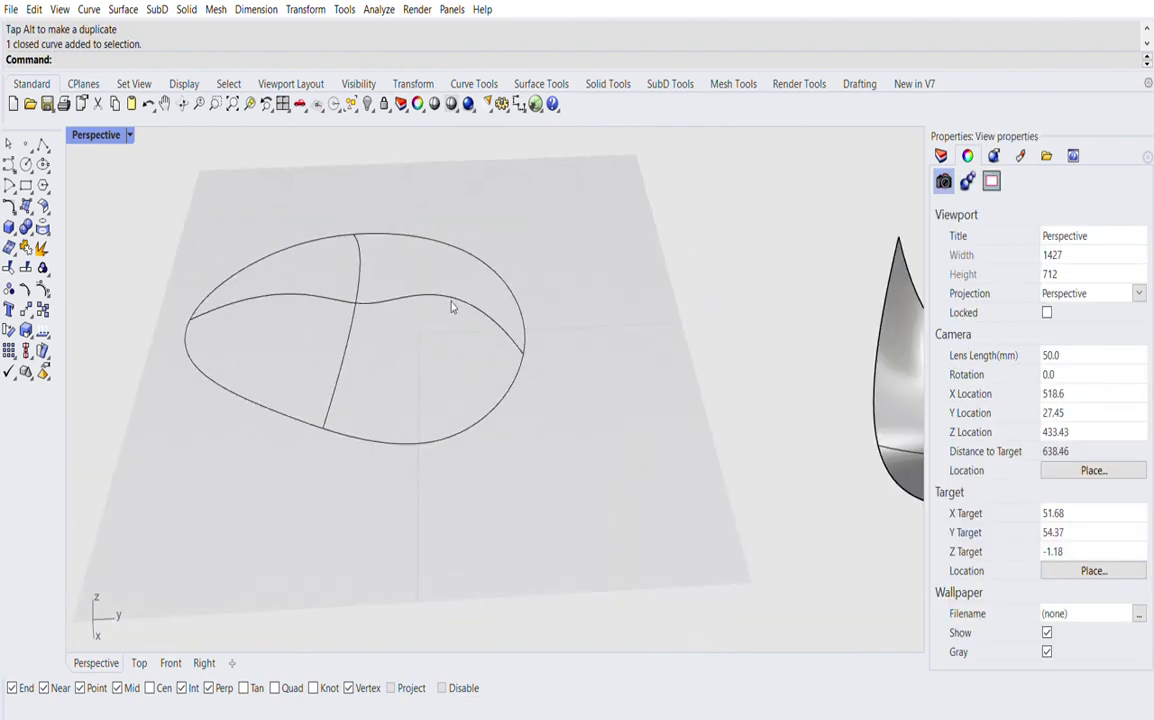
type("tworkSrf")
key("Return")
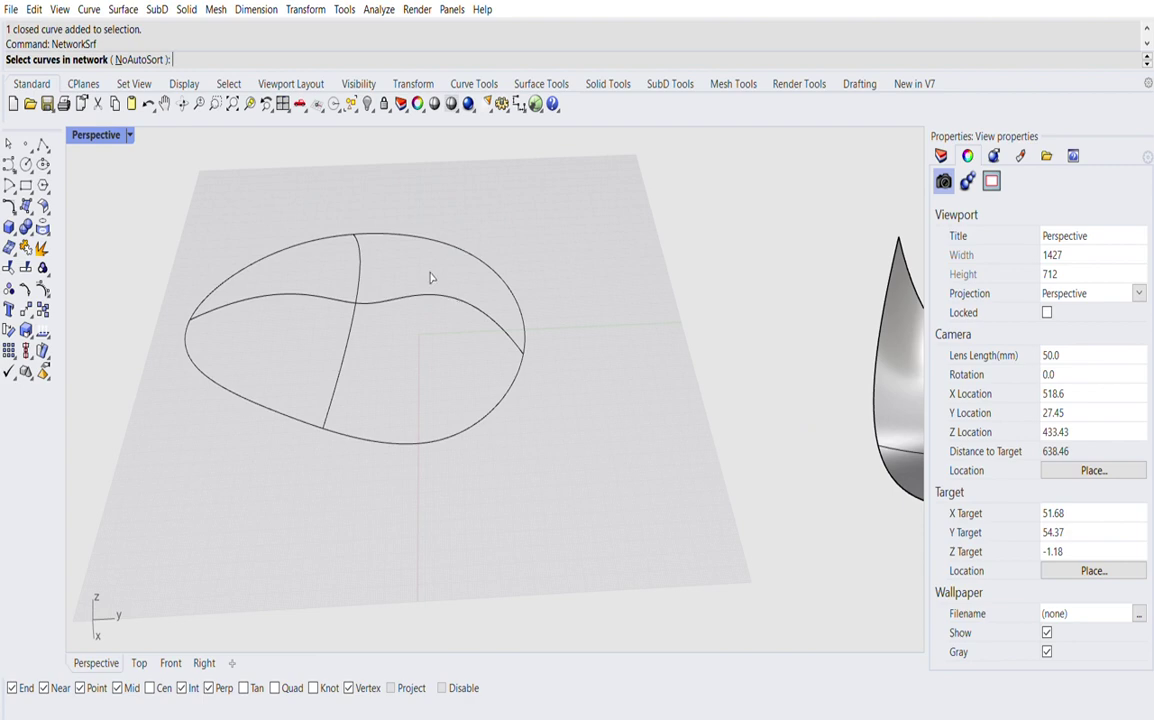
left_click_drag(524, 200, 226, 494)
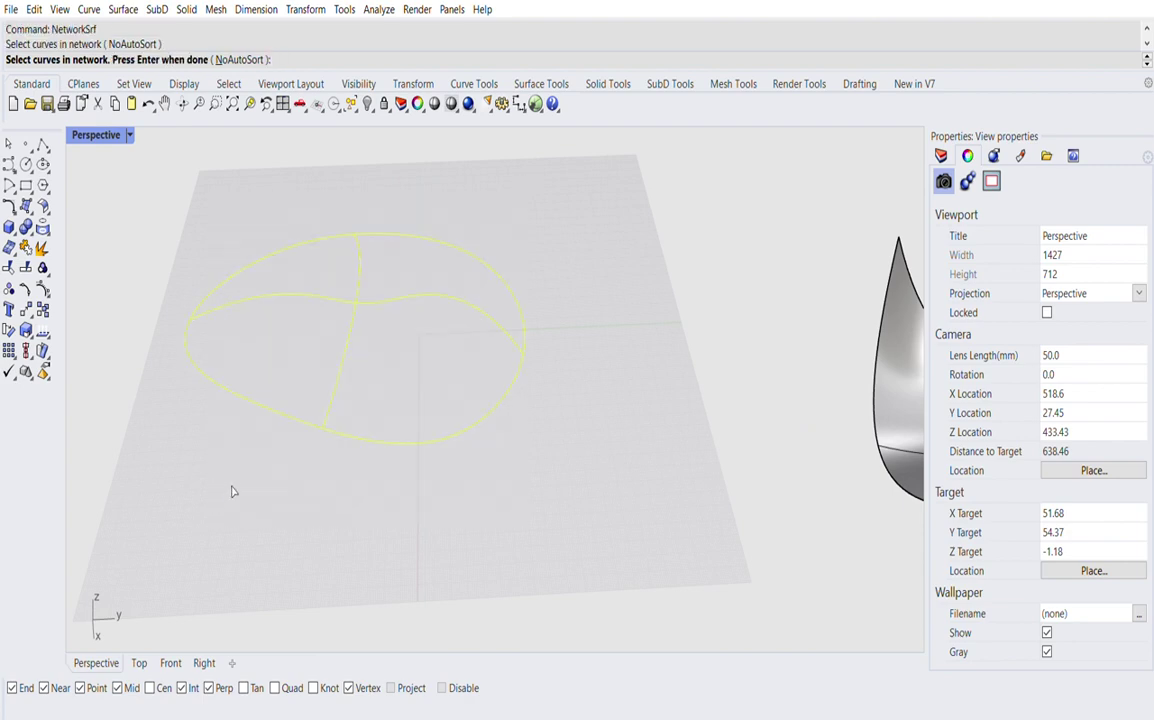
key("Return")
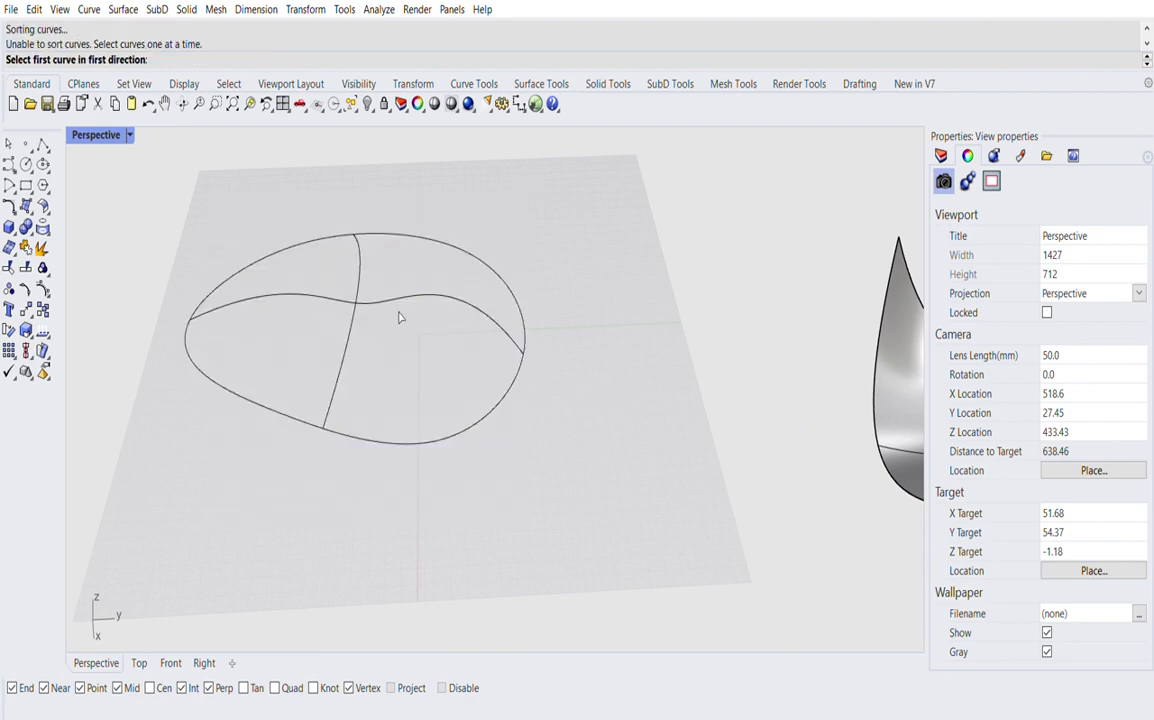
left_click(401, 288)
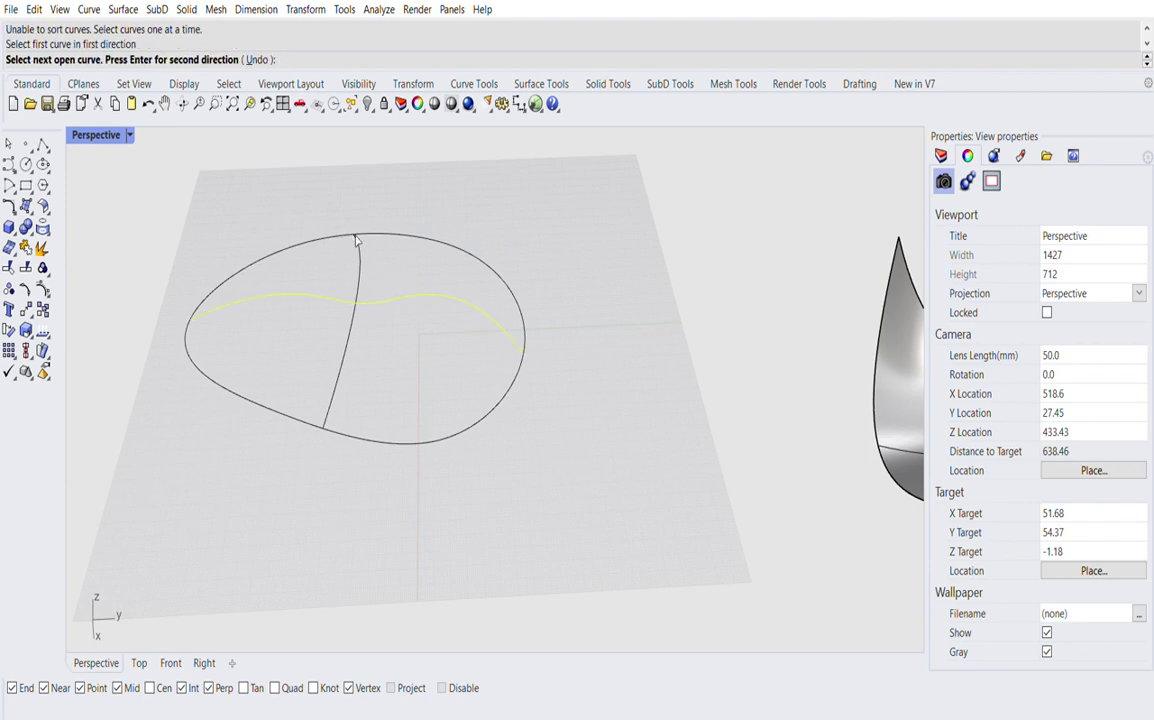
left_click(357, 241)
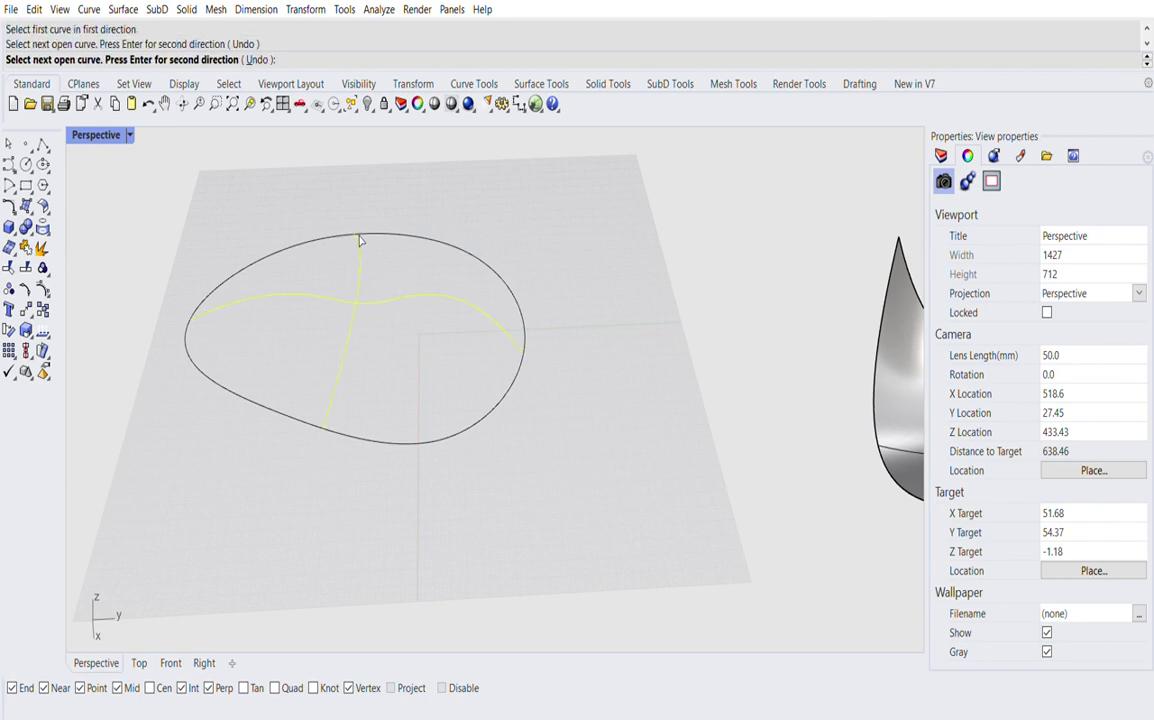
key("Return")
key("Escape")
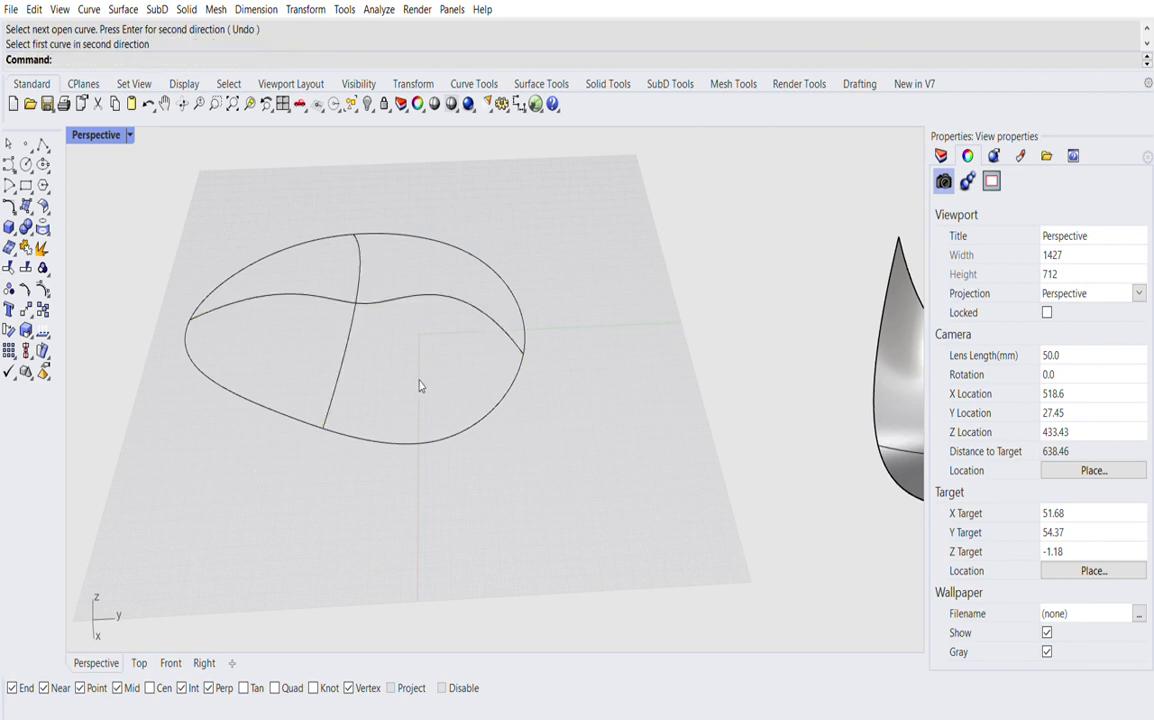
- Delete the closed egg-shaped curve, keeping the two crossing open curves
right_click_drag(420, 386, 531, 314)
left_click(468, 440)
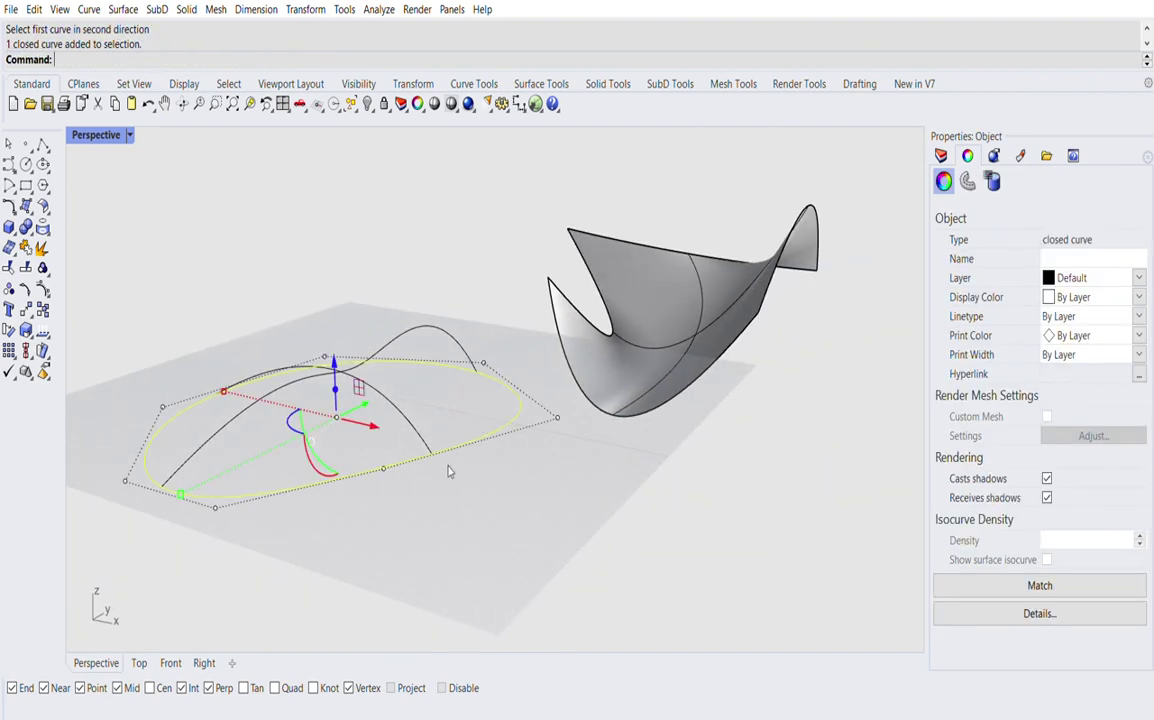
scroll(475, 466, "down", 6)
right_click_drag(495, 467, 492, 513)
- Draw a three-point open curve on the negative X side, roughly parallel to the lengthwise curve and bowing past the crosswise curve's end
left_click(11, 162)
scroll(280, 414, "up", 5)
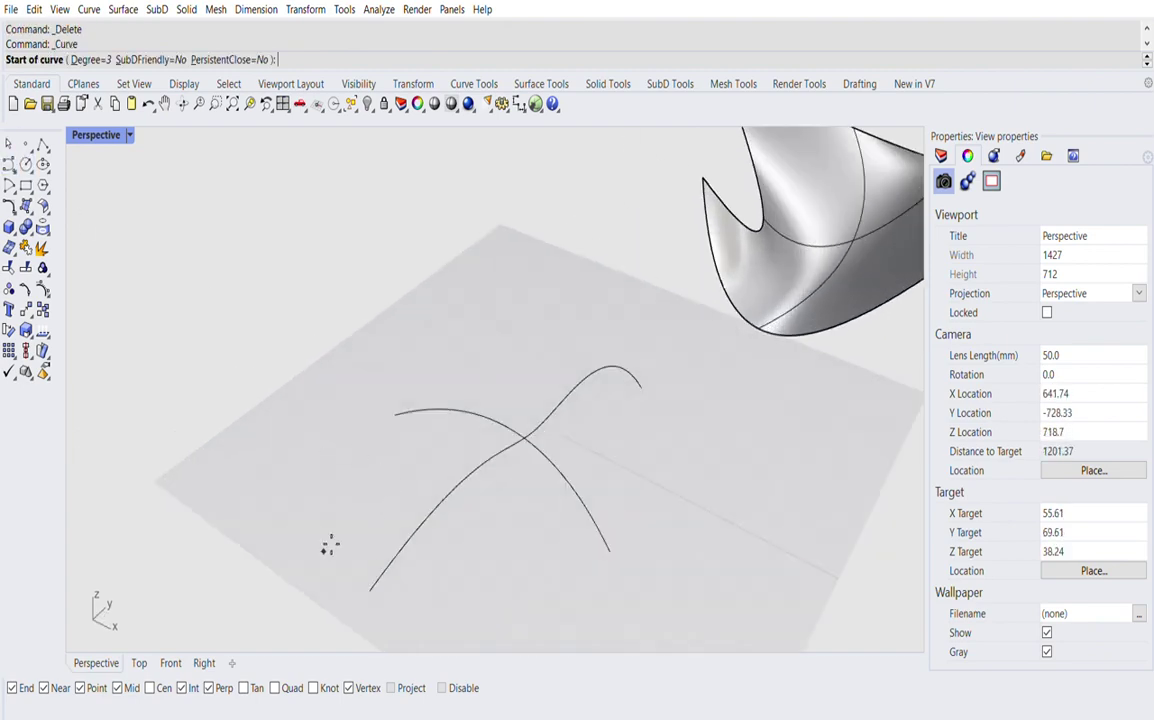
left_click(397, 410)
left_click(527, 339)
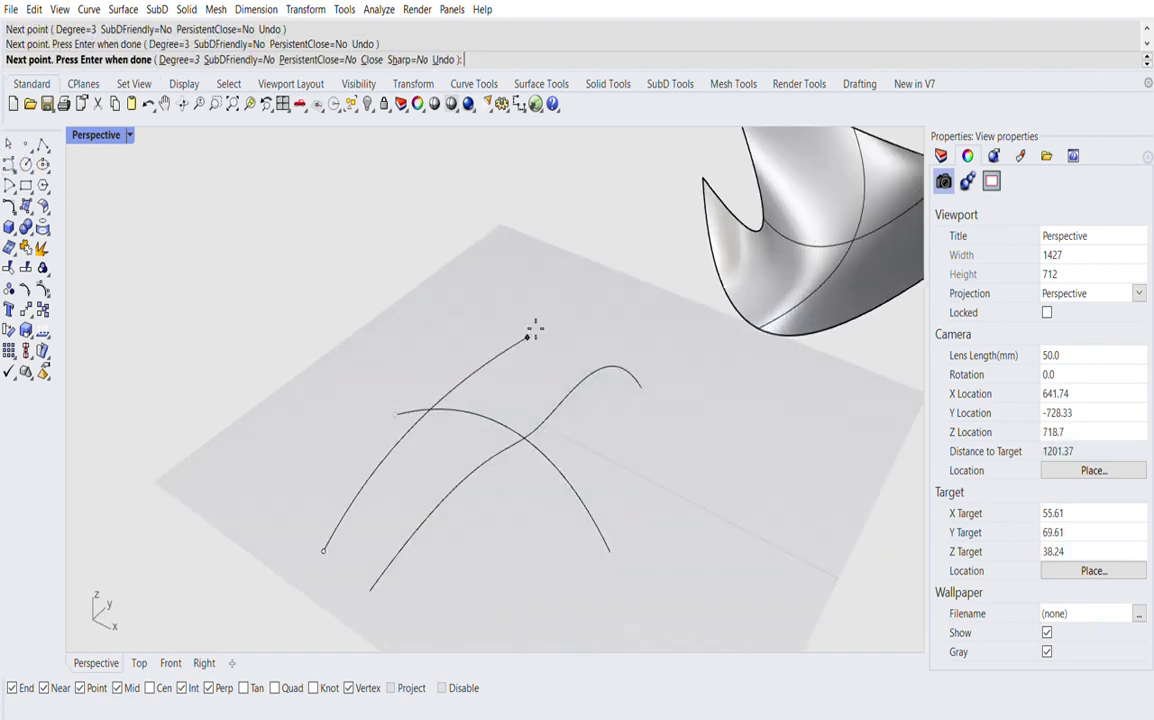
key("Return")
- Draw a matching three-point open curve on the positive X side, with its middle point at the crosswise curve's end
key("Return")
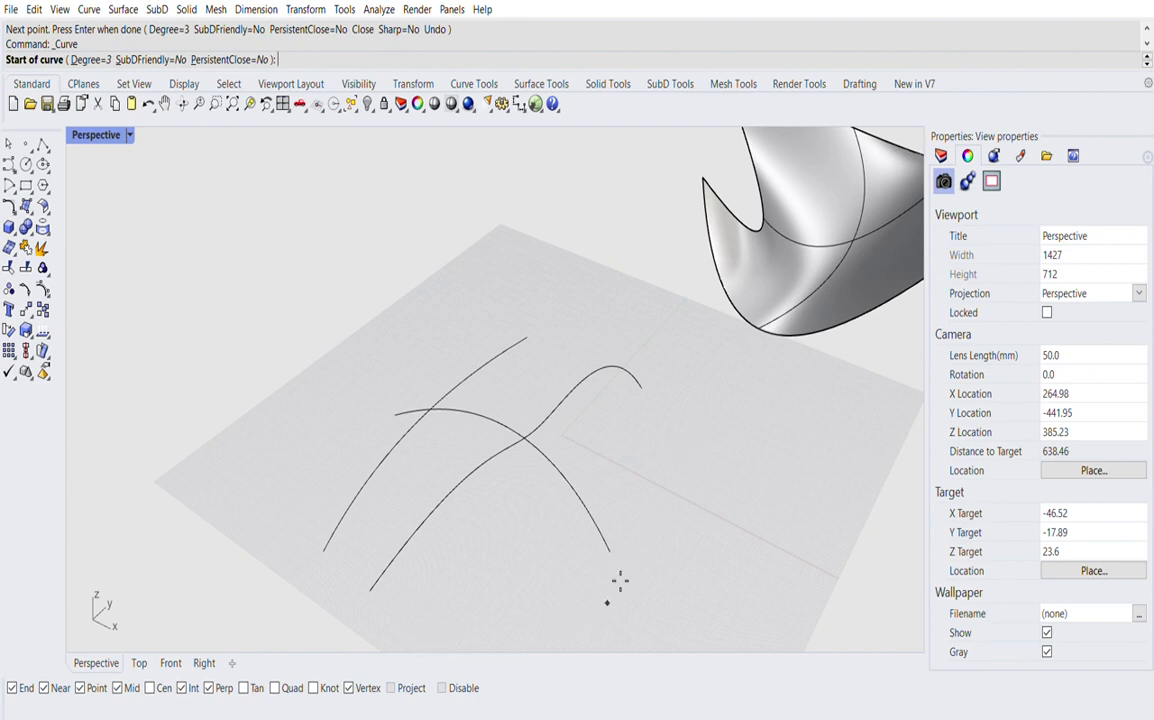
scroll(599, 515, "down", 2)
left_click(494, 628)
left_click(600, 545)
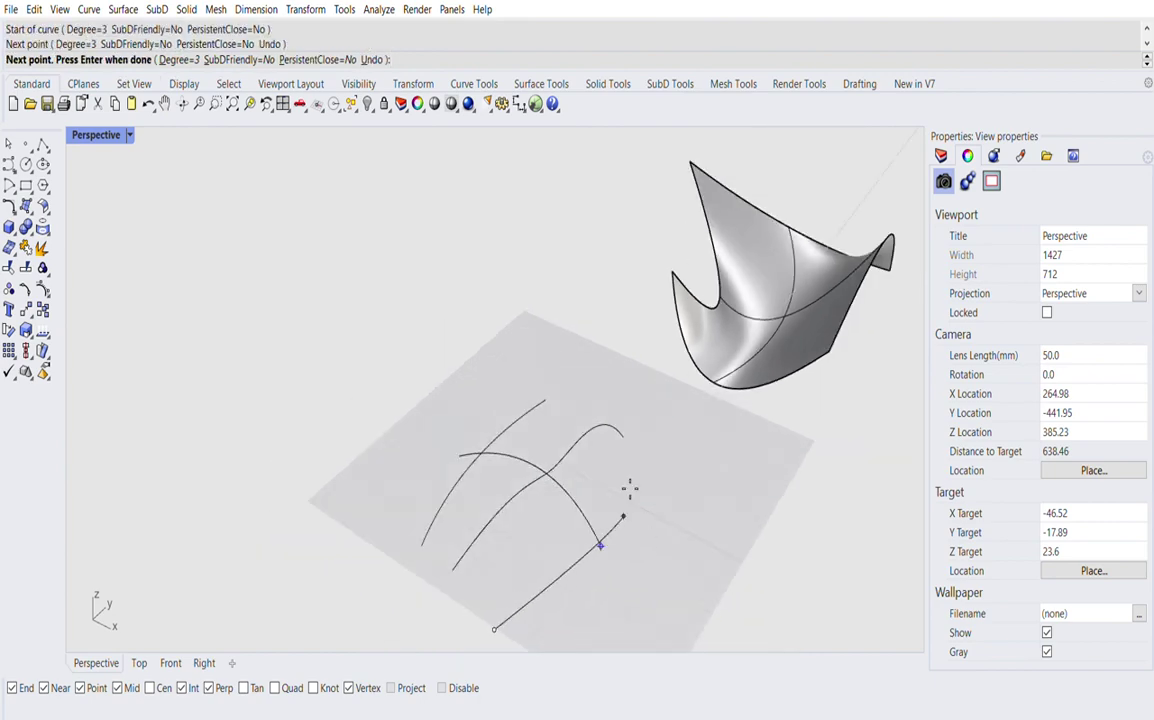
left_click(645, 431)
key("Return")
- Move the middle control point of the positive X side curve so the curve passes by the crosswise curve's end
left_click(542, 451)
scroll(600, 520, "up", 5)
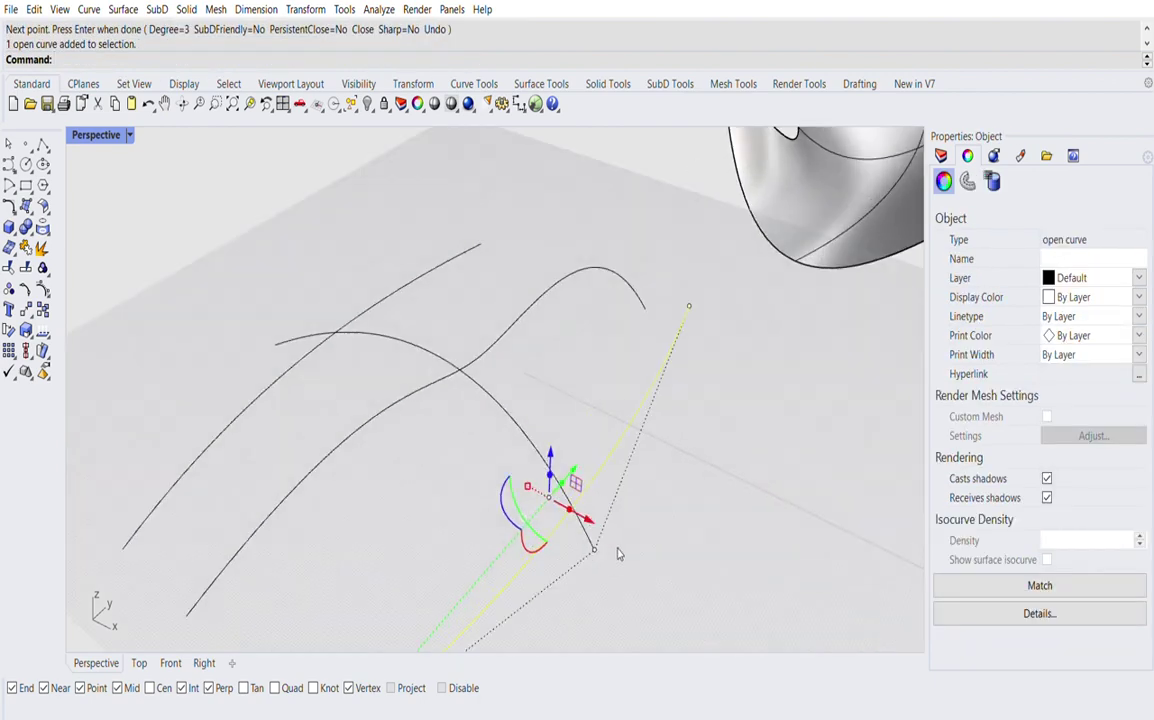
left_click(616, 486)
left_click(550, 482)
left_click_drag(640, 523, 527, 488)
left_click(640, 483)
scroll(652, 488, "down", 5)
right_click_drag(487, 502, 589, 481)
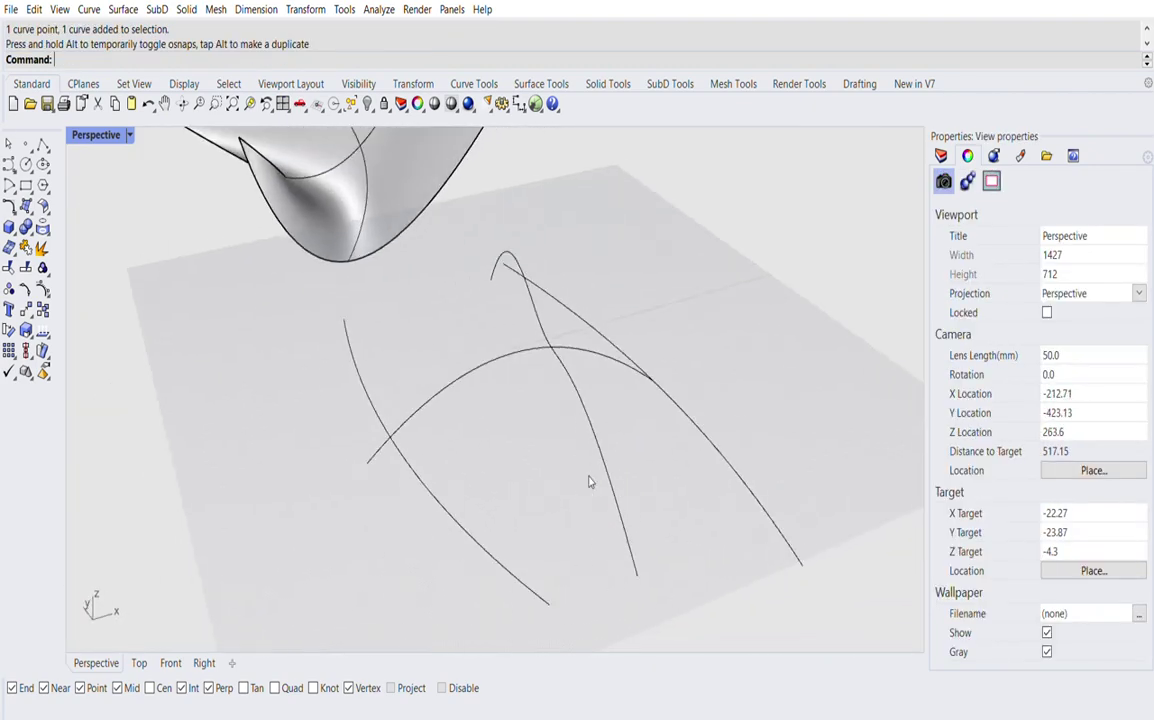
- Adjust the middle control point of the negative X side curve so the curve meets the crosswise curve's other end
left_click(442, 390)
scroll(395, 425, "up", 4)
left_click_drag(322, 469, 371, 516)
left_click_drag(353, 485, 420, 436)
key("Escape")
right_click_drag(469, 438, 634, 438)
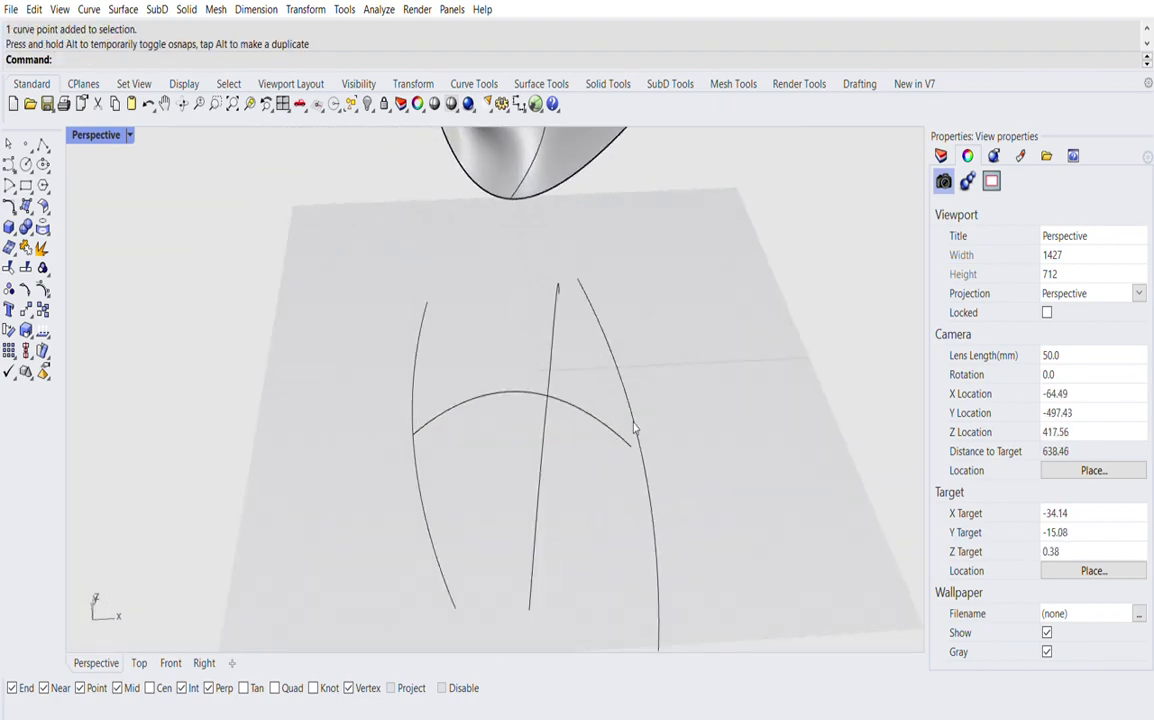